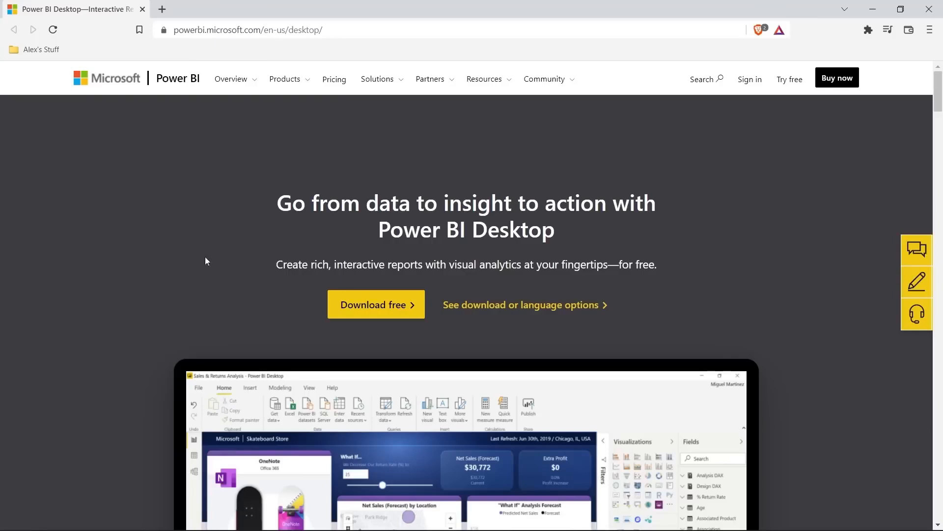
Open the free Power BI Desktop download in the Microsoft Store, view its page and close the store.
click(377, 308)
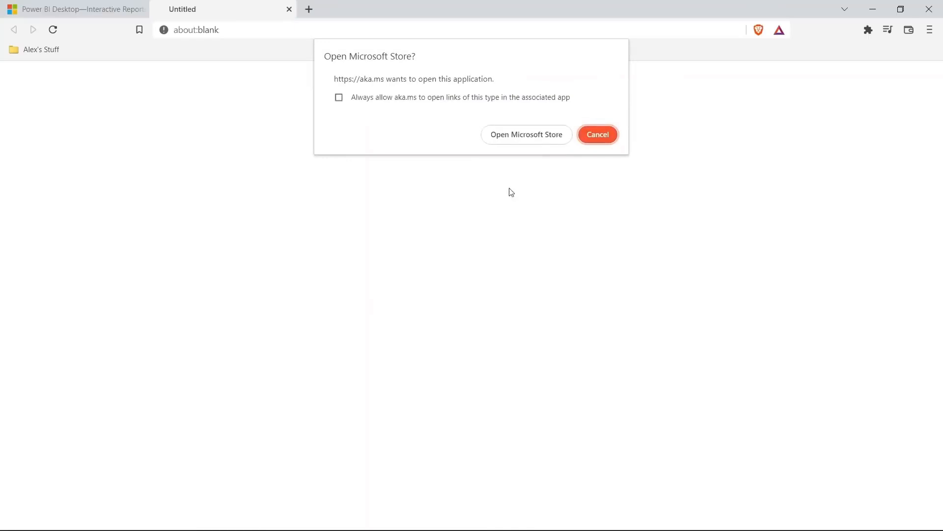
click(544, 140)
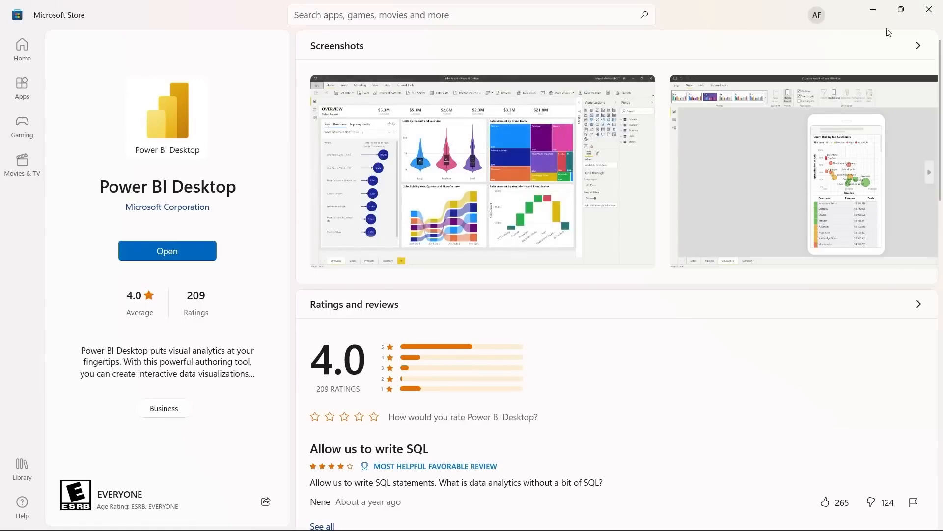
click(929, 9)
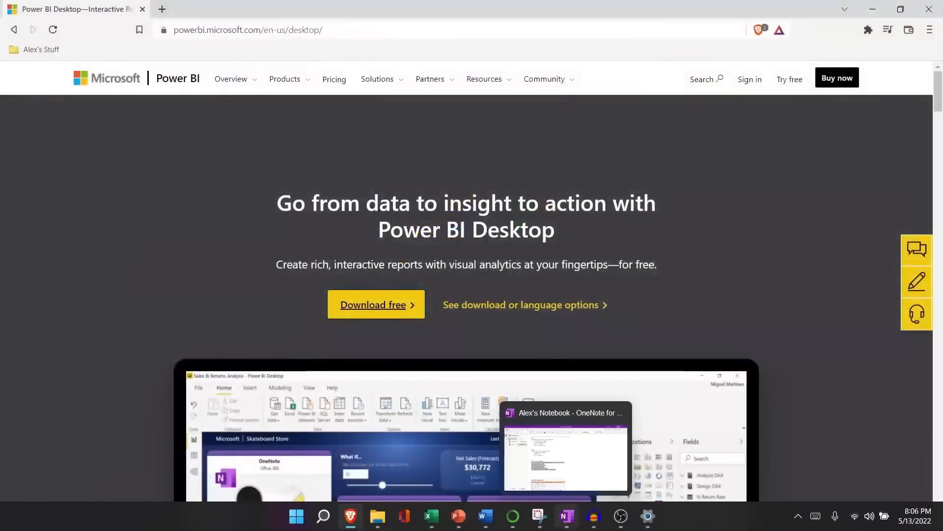
Launch Power BI Desktop and connect to the Excel workbook Apocolypse Food Prep in the Power BI Tutorials folder.
click(324, 516)
click(346, 264)
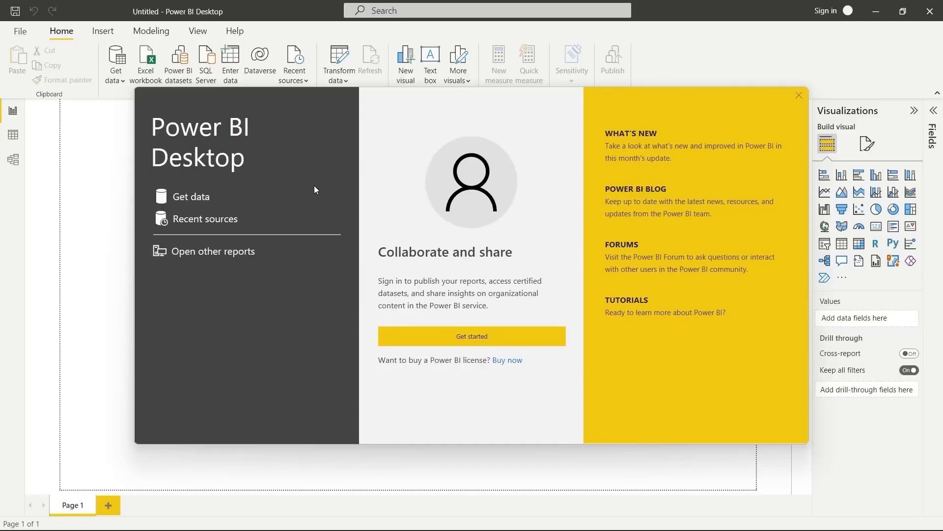
click(190, 195)
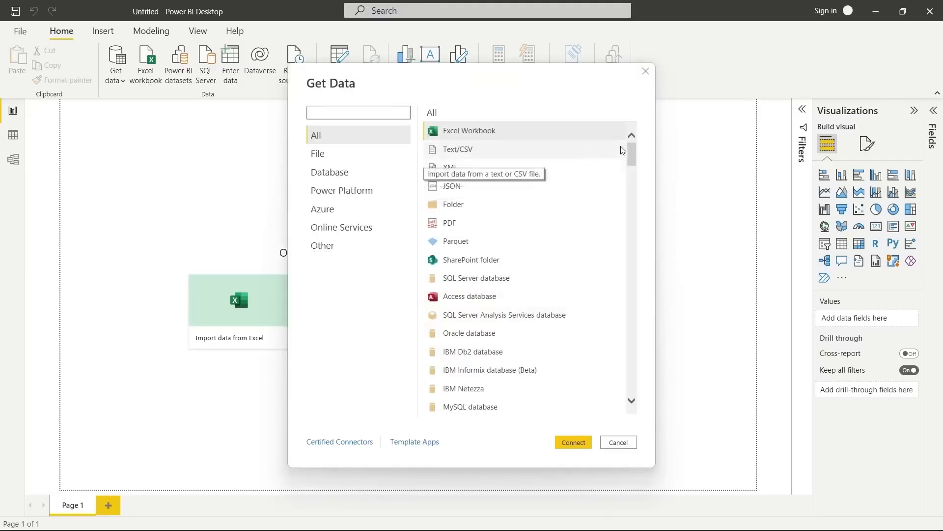
drag(630, 152, 633, 203)
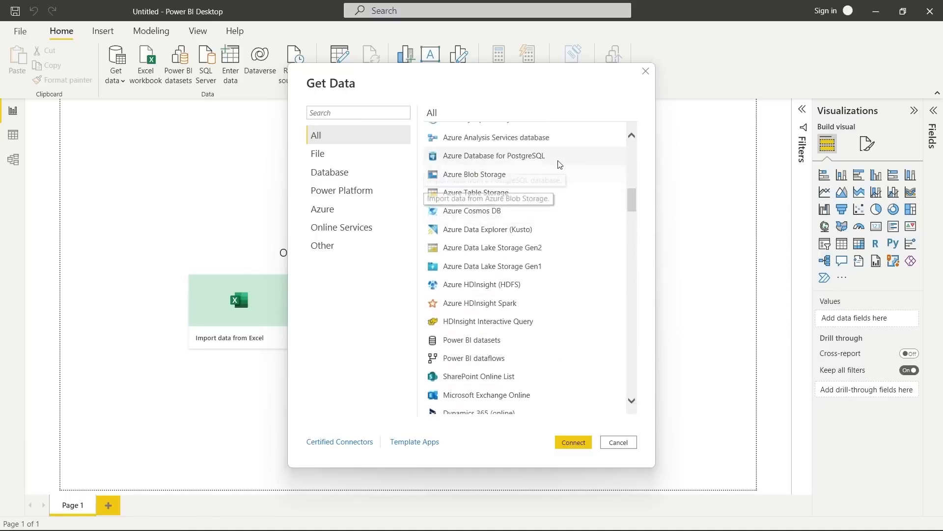
drag(634, 205, 636, 152)
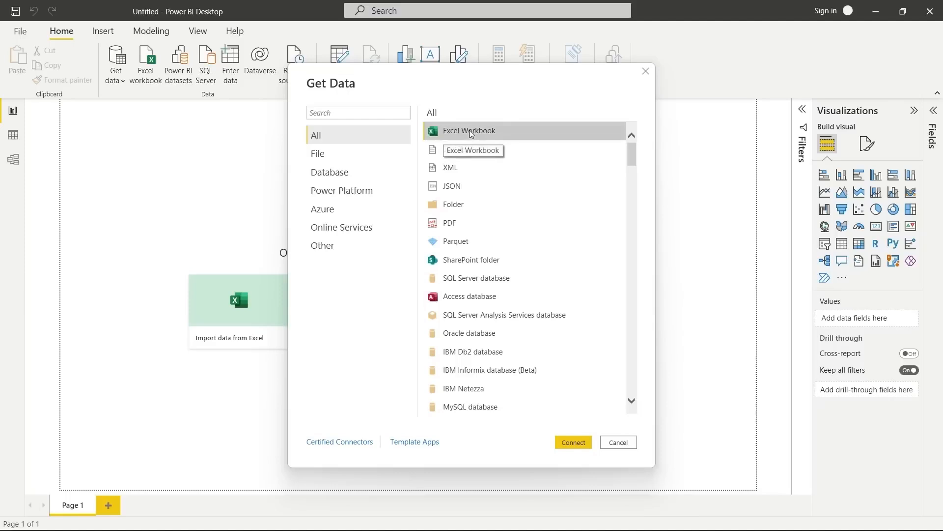
click(573, 444)
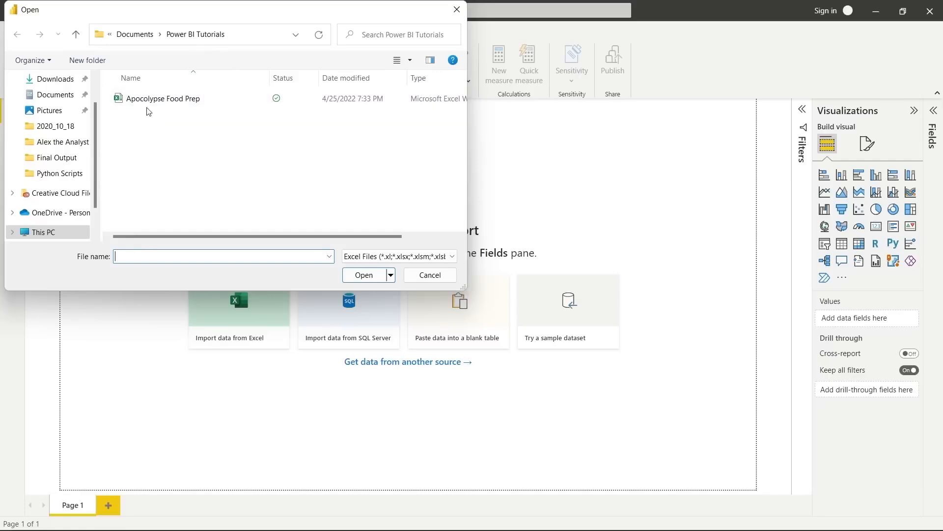
double_click(179, 100)
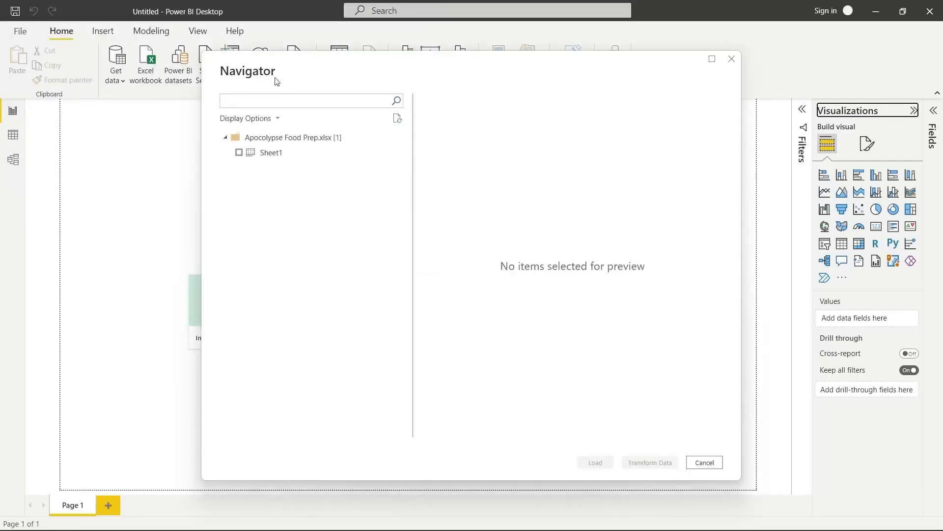
Preview and select Sheet1 of the workbook, and open it for transformation in the Power Query Editor.
click(299, 156)
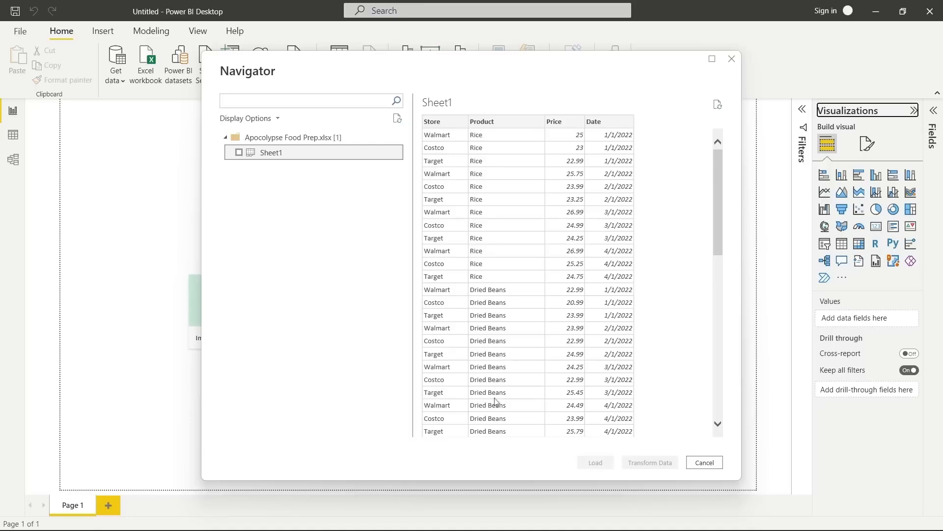
click(239, 153)
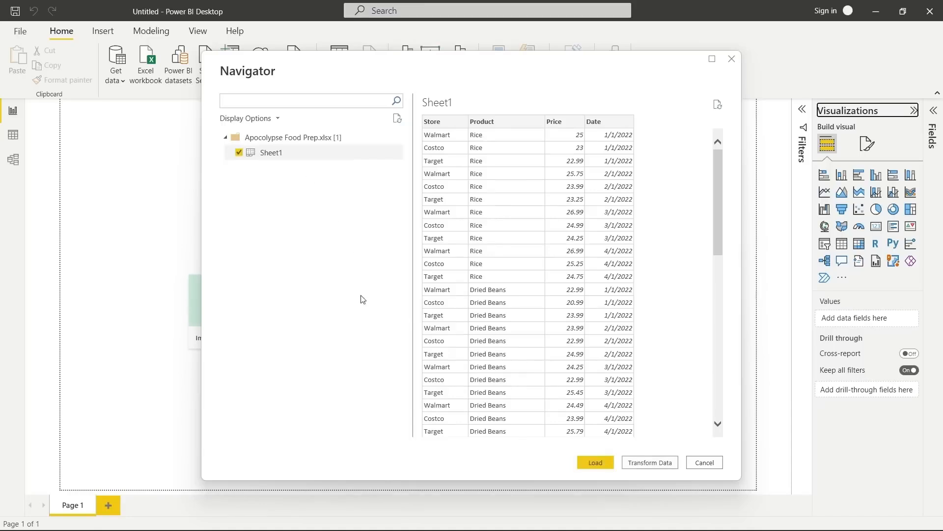
click(652, 462)
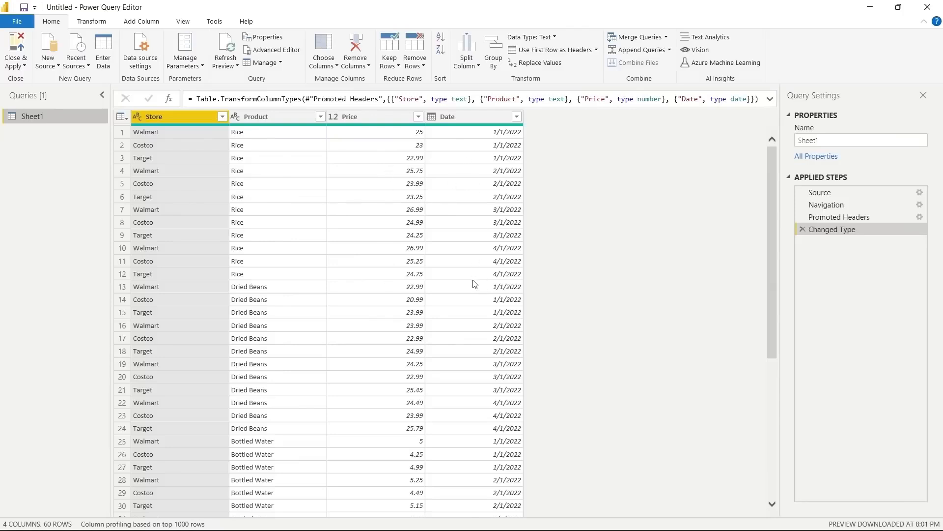
Try renaming the Date column to Date_Purchased, and remove that rename from the applied steps.
double_click(455, 117)
click(456, 117)
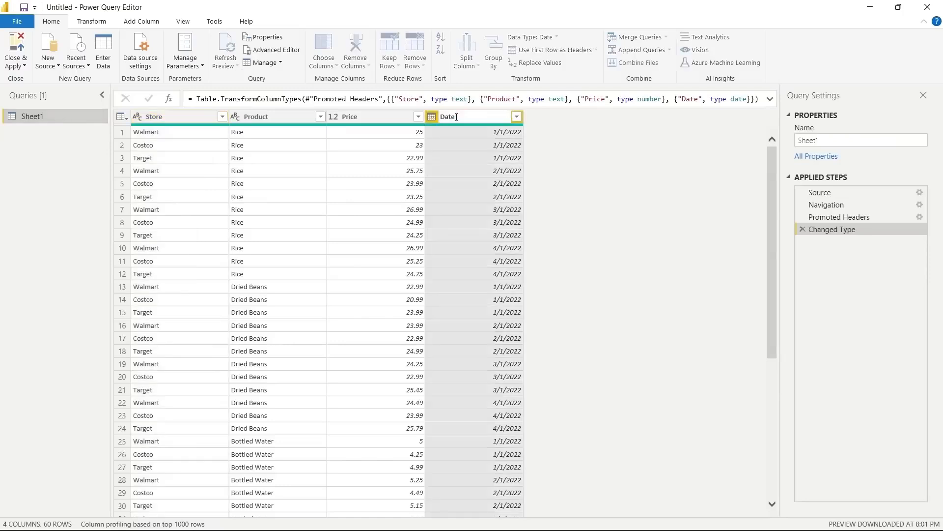
text(Purchased)
key(Return)
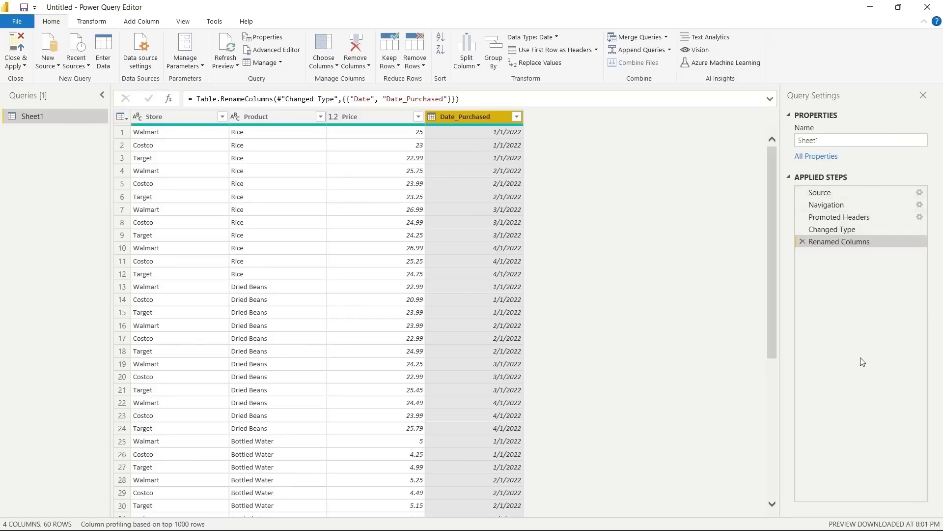
click(803, 240)
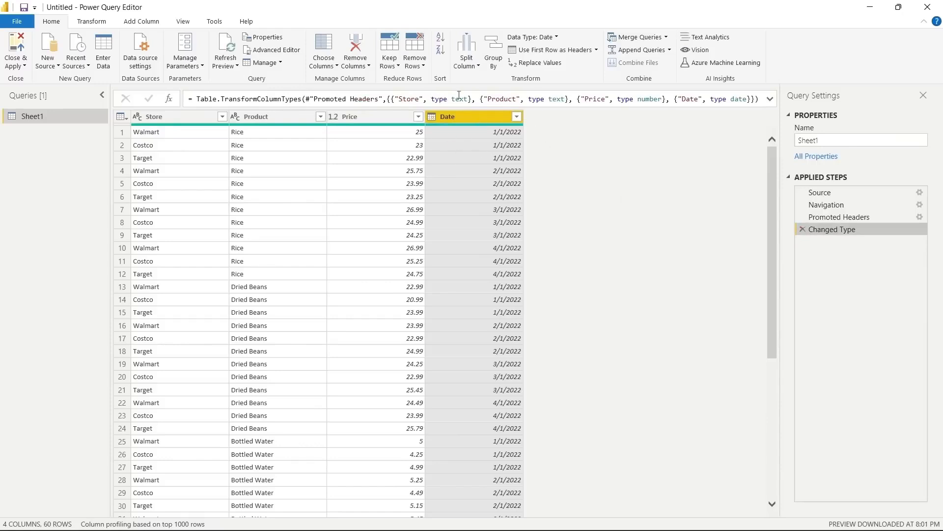
Rename the Date column of Sheet1 to Date_Purchased.
double_click(463, 119)
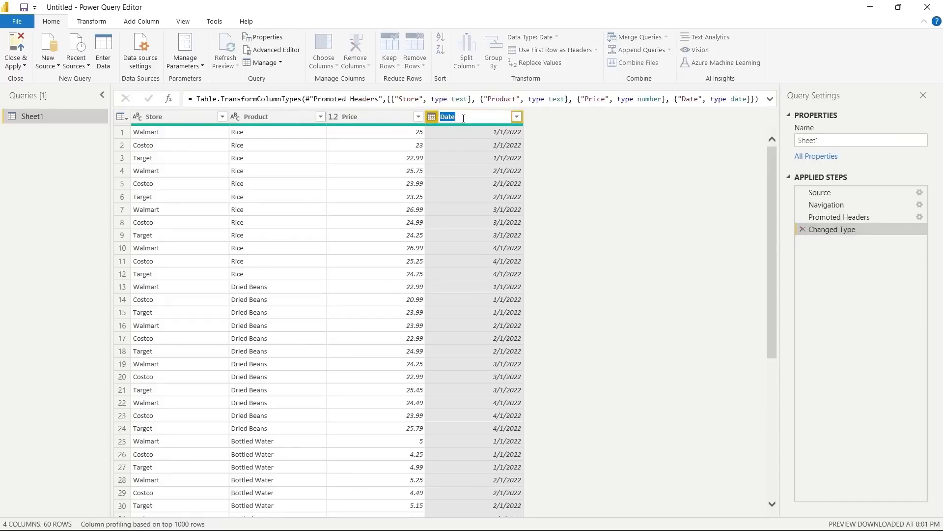
text(_Purchased)
key(Return)
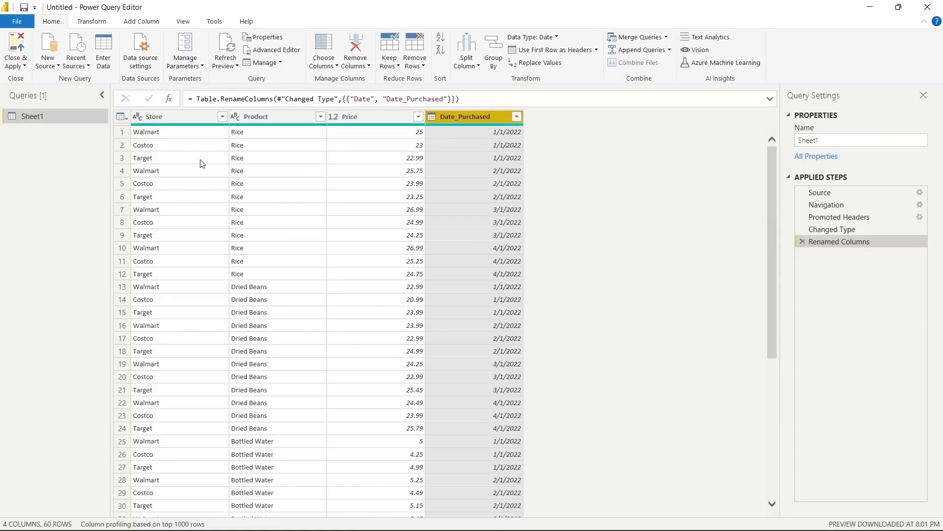
Filter Milk out of the Product column, and close the query editor with the changes applied to the report.
click(320, 117)
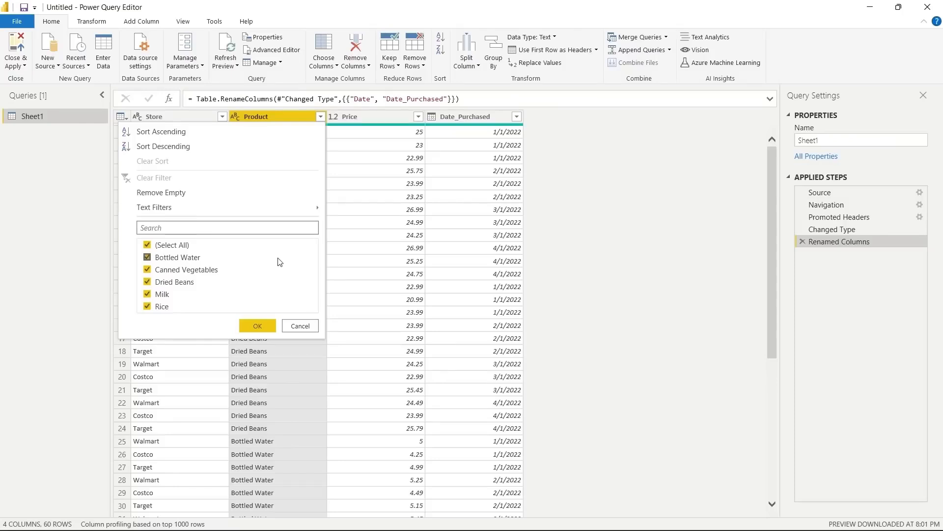
click(147, 294)
click(255, 326)
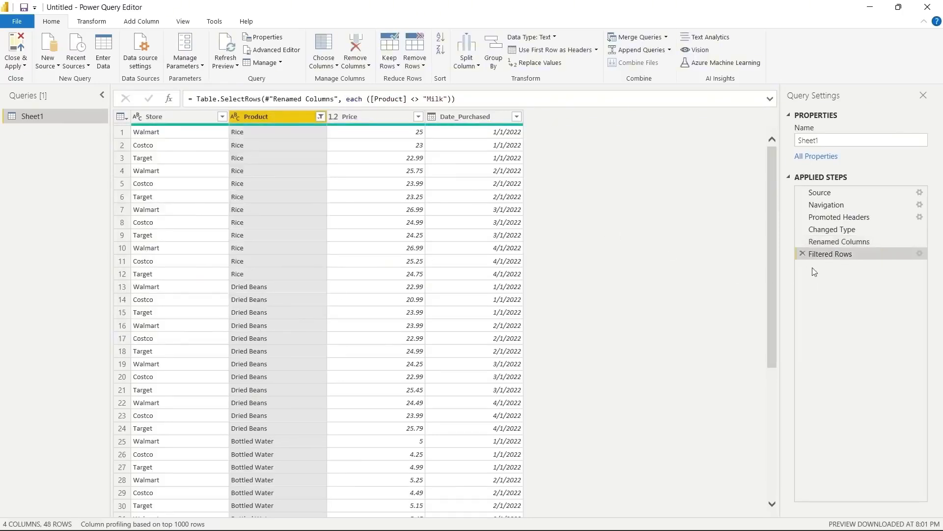
scroll(280, 210, down, 6)
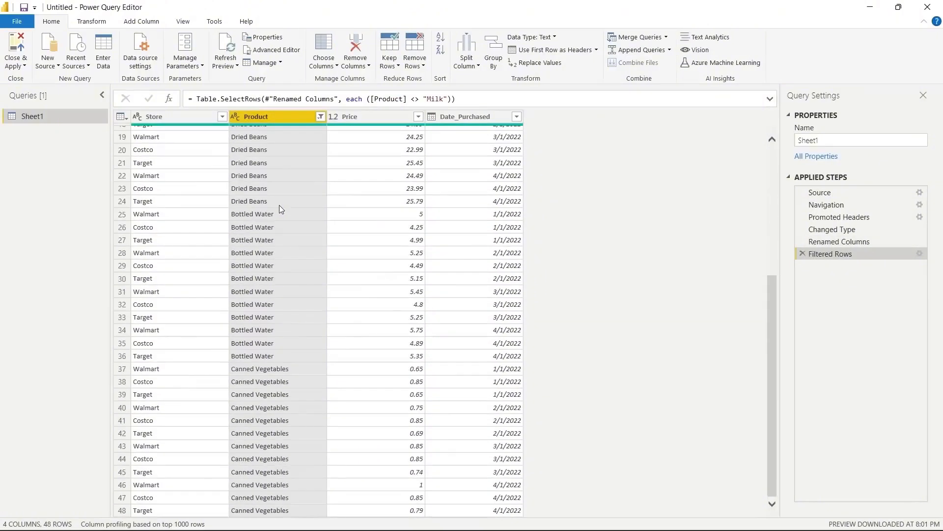
scroll(280, 210, up, 6)
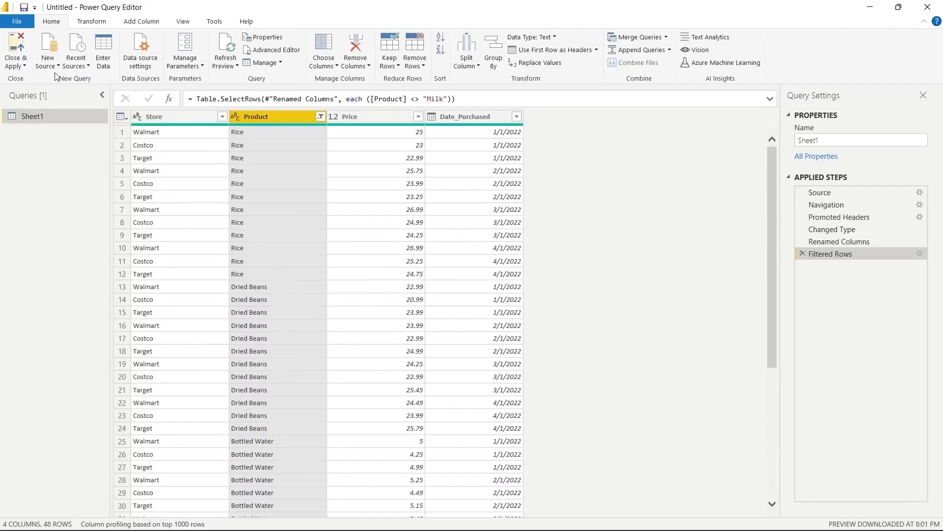
click(19, 46)
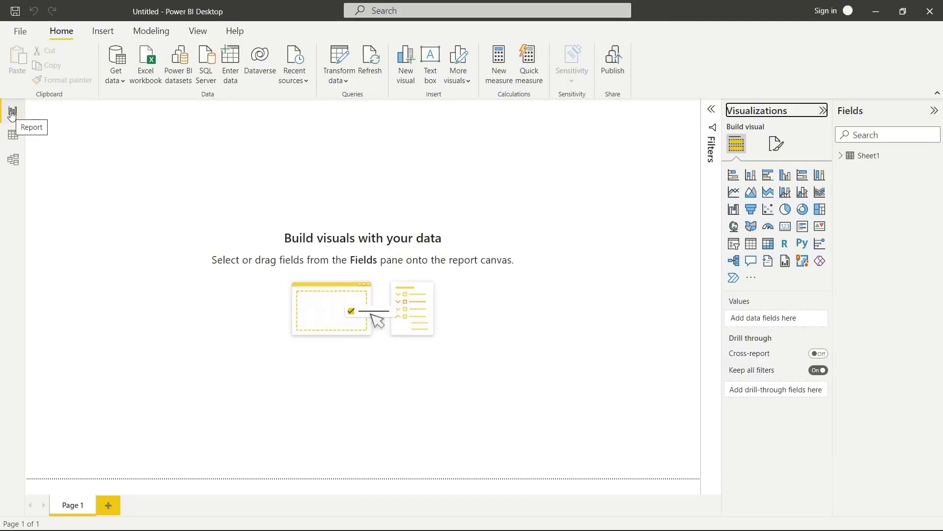
Examine the loaded Sheet1 table and its Product filter values, and look over the report, data and model views.
click(13, 136)
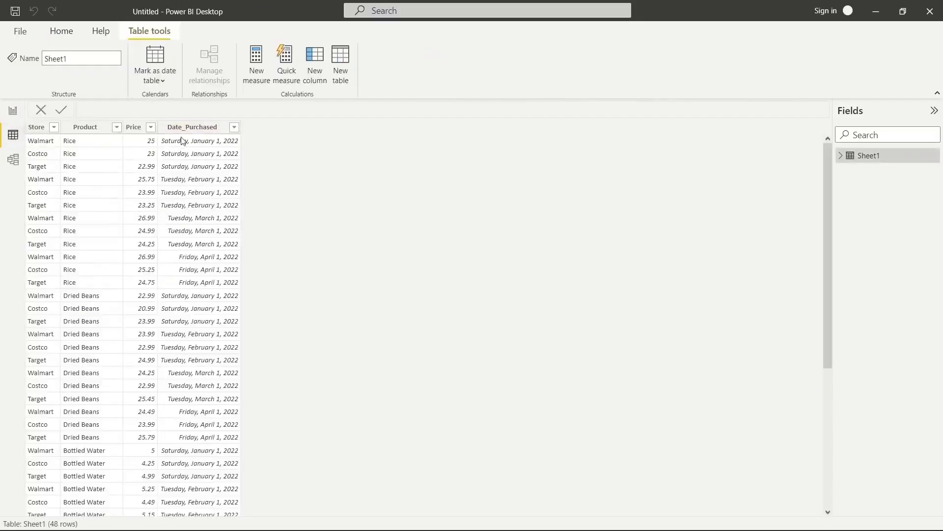
click(117, 131)
click(117, 130)
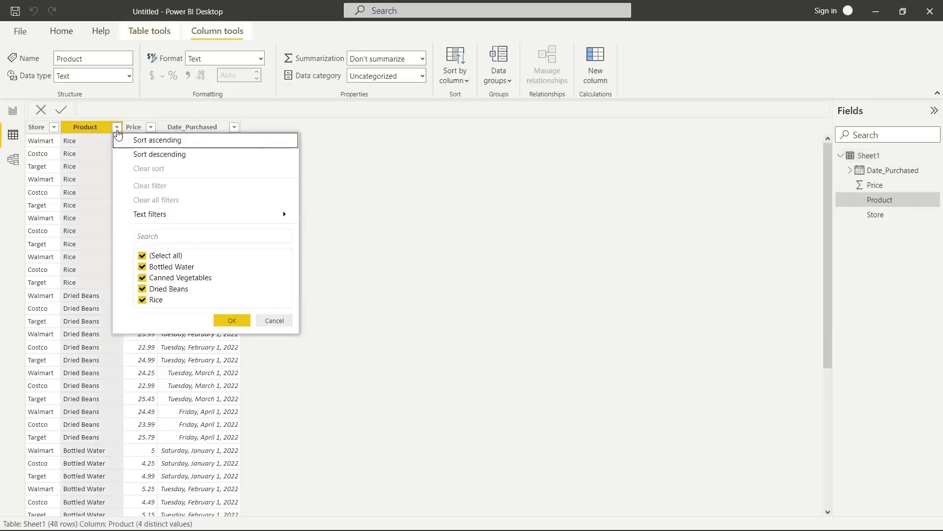
click(266, 320)
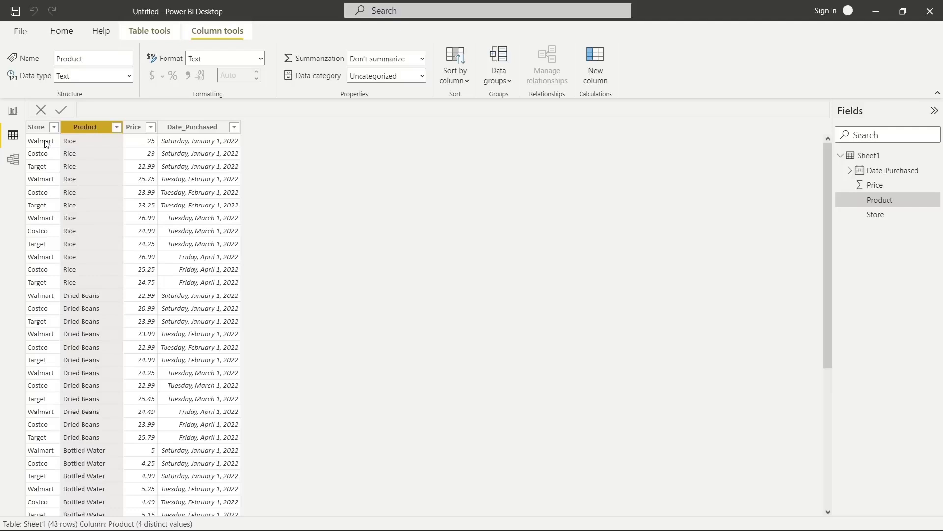
click(15, 120)
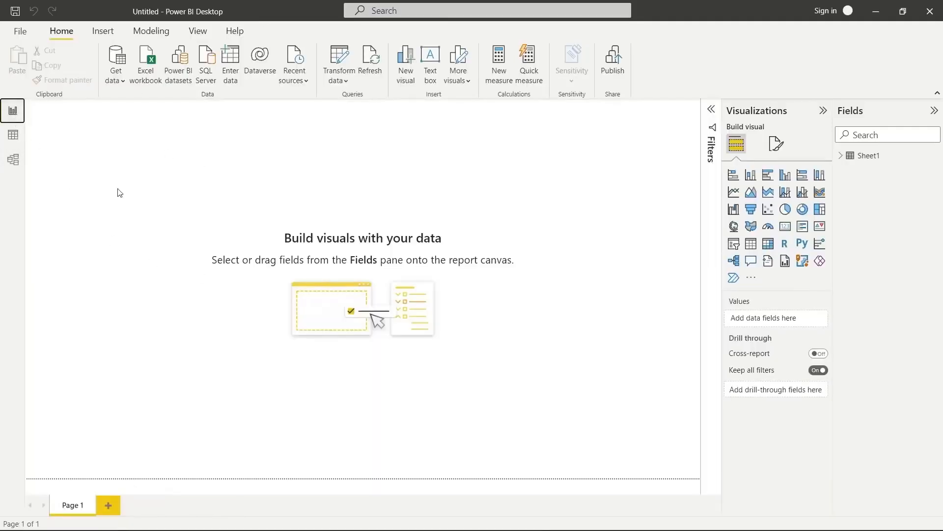
click(15, 135)
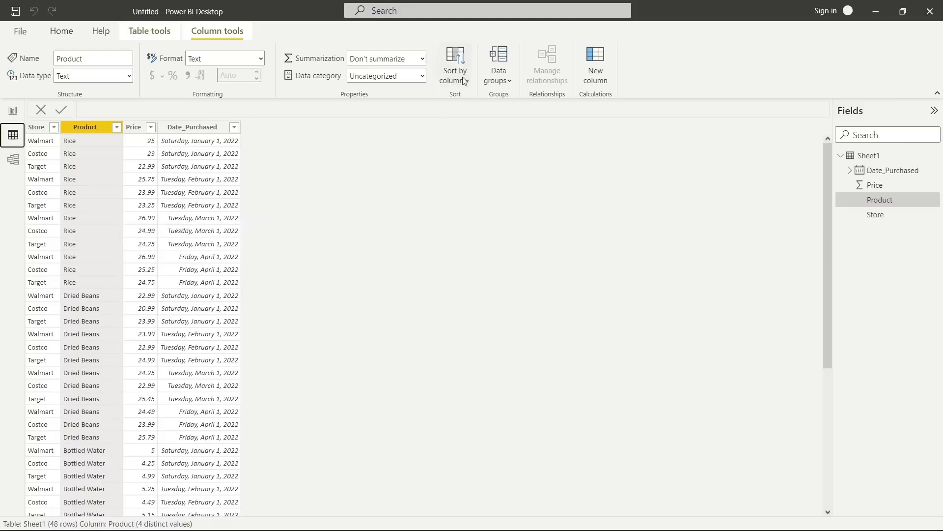
click(14, 160)
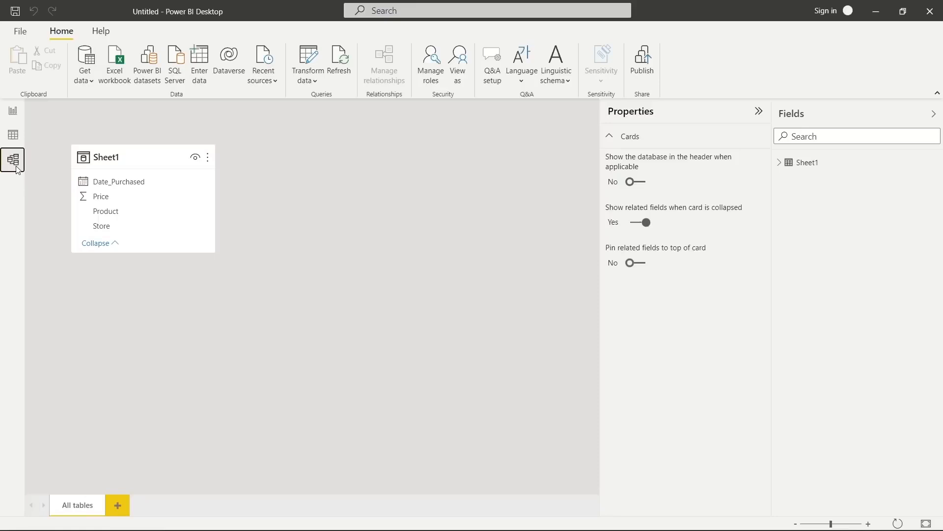
click(14, 139)
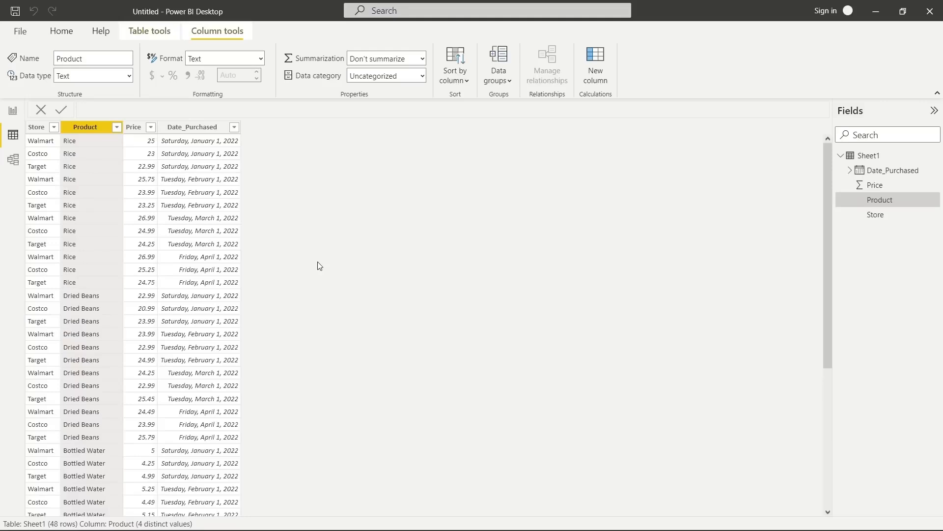
On the report page, build a stacked column chart from the Store and Price fields of Sheet1.
click(19, 110)
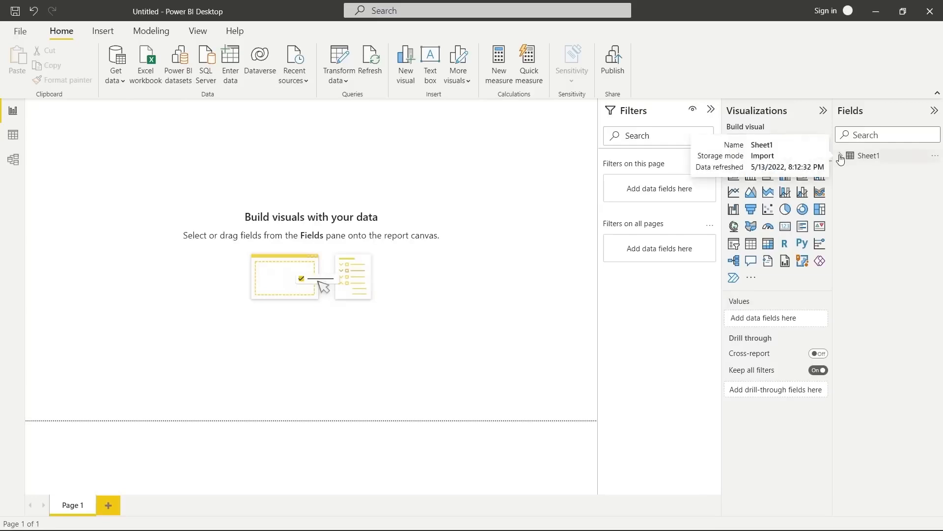
click(841, 157)
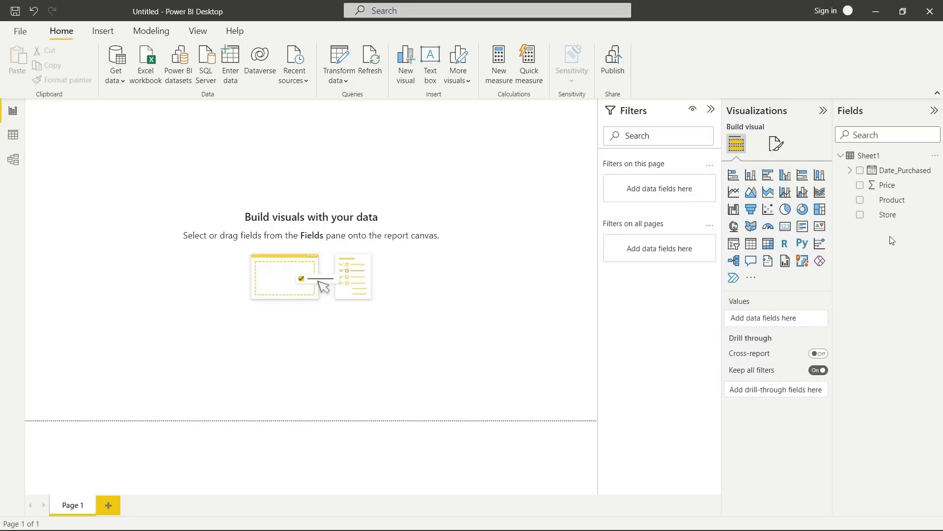
click(860, 214)
click(860, 186)
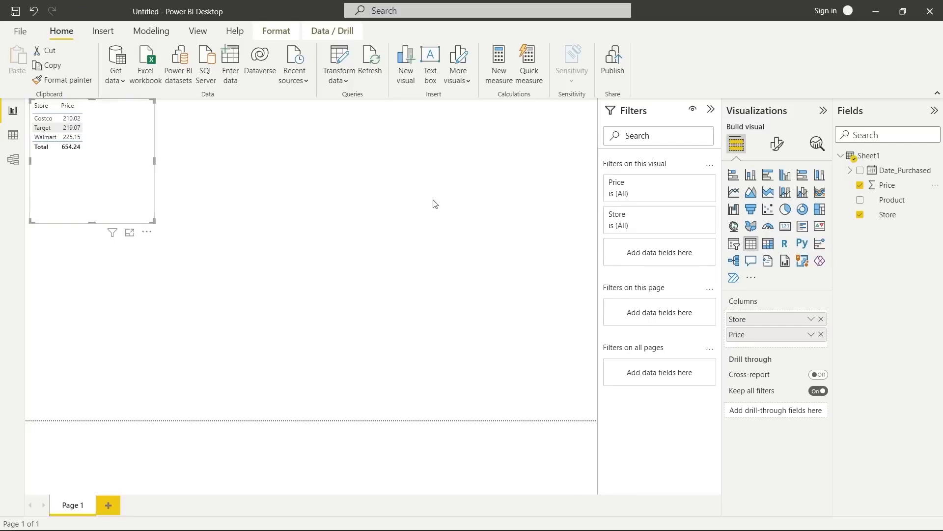
click(752, 177)
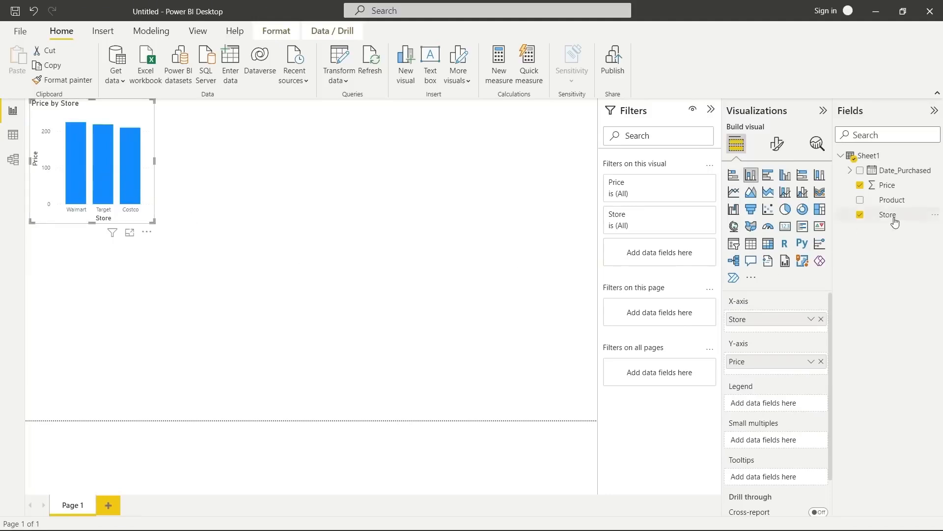
Add Store as the chart's legend and enlarge the chart to fill most of the report page.
drag(892, 215, 786, 406)
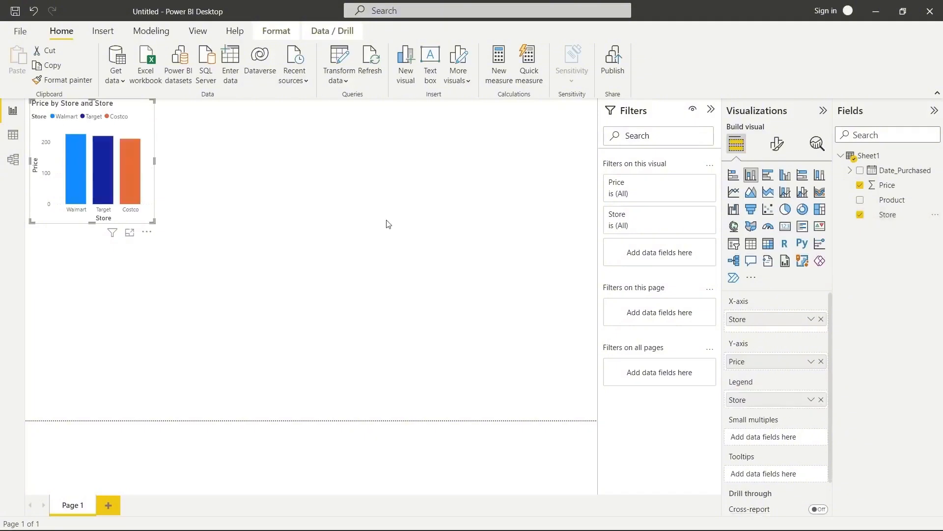
drag(154, 222, 567, 406)
mouse_move(176, 193)
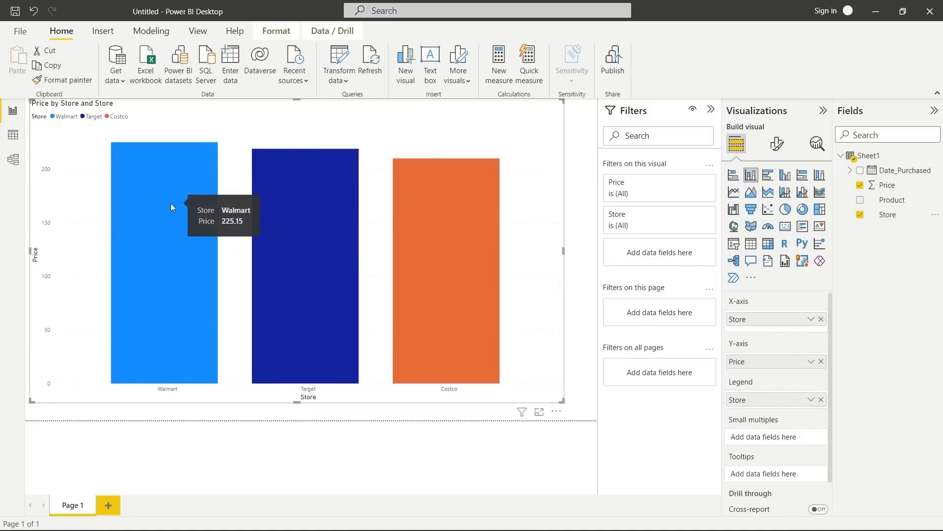
Shrink the store price chart to a small visual in the report page's upper-left corner and deselect it.
mouse_move(306, 225)
mouse_move(410, 256)
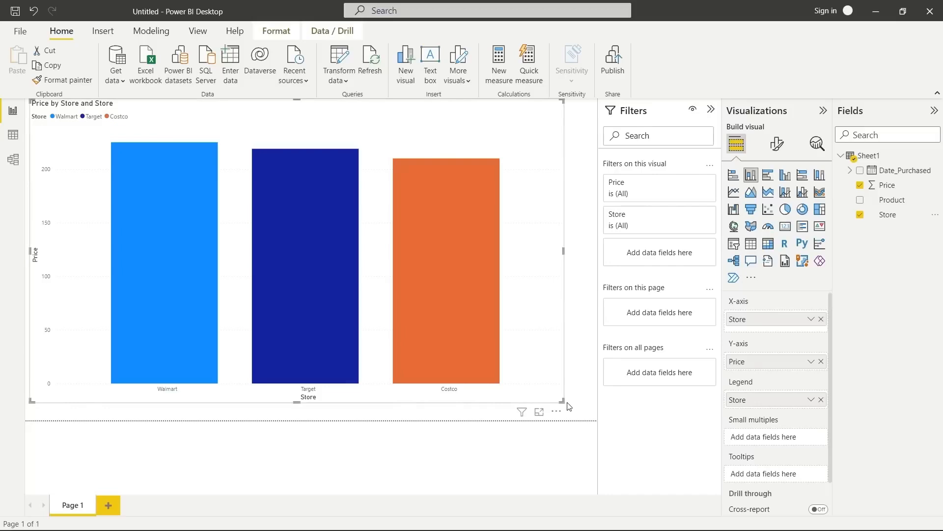
drag(563, 401, 162, 237)
click(357, 216)
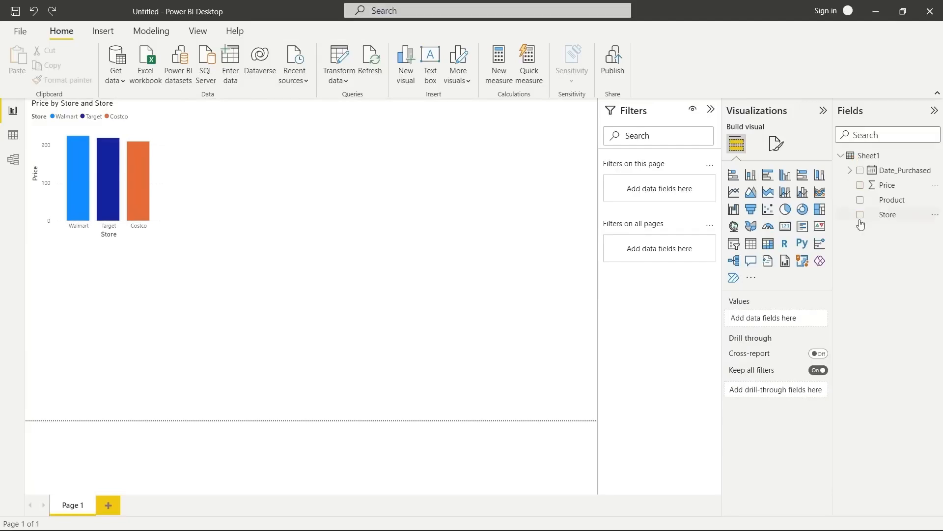
Build a second visual from the Product, Price and Store fields as a clustered column chart.
click(861, 201)
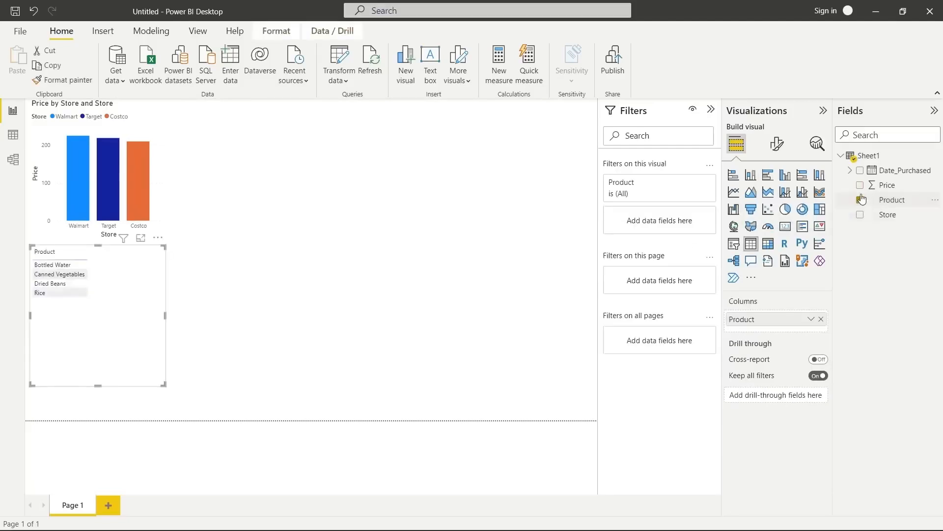
click(861, 186)
click(861, 215)
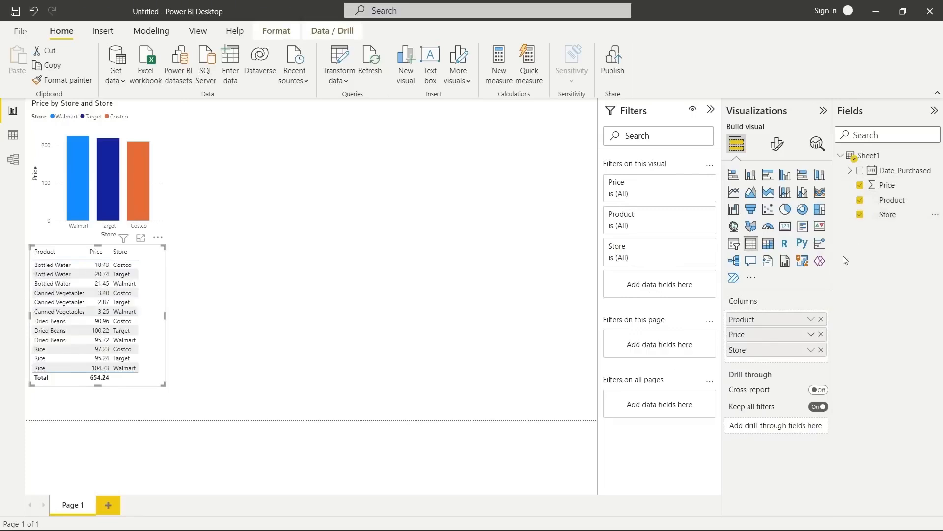
click(751, 175)
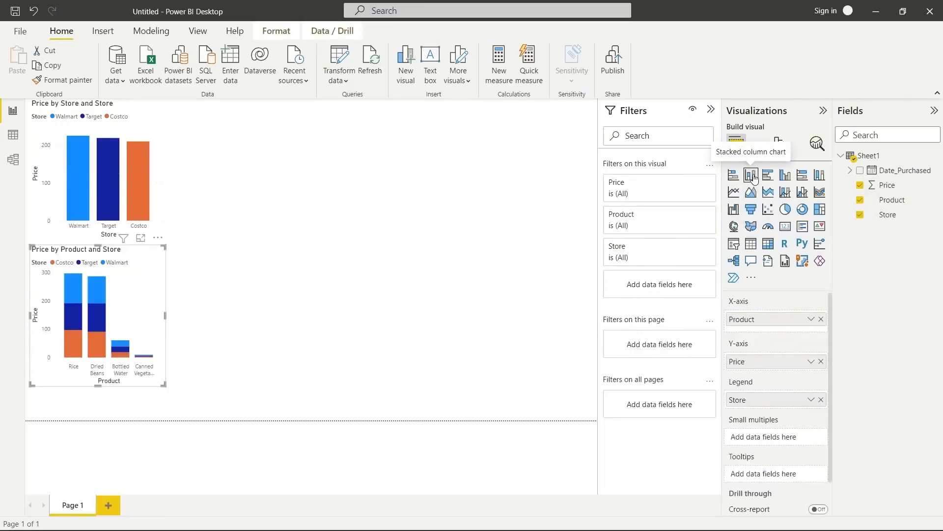
click(785, 176)
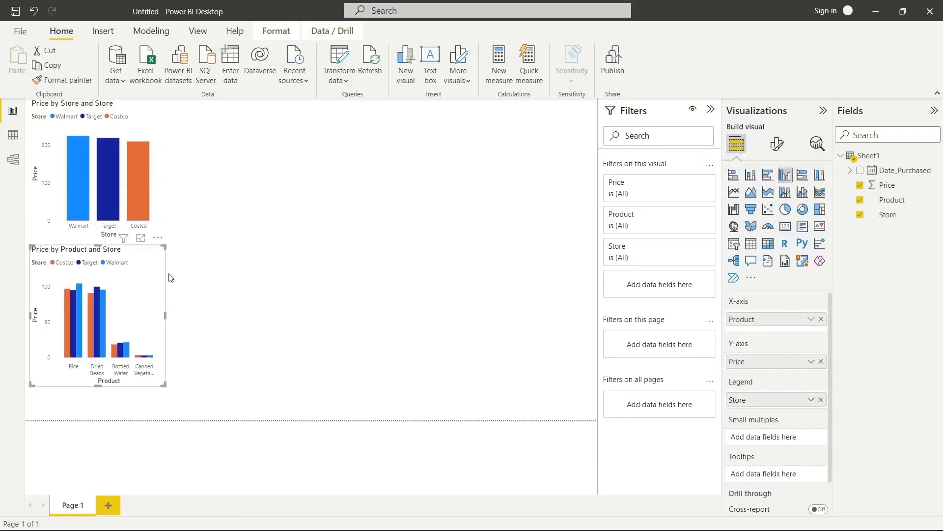
Move the product chart beside the store chart, enlarge it over the rest of the page, and compare its store prices per product.
drag(162, 278, 315, 142)
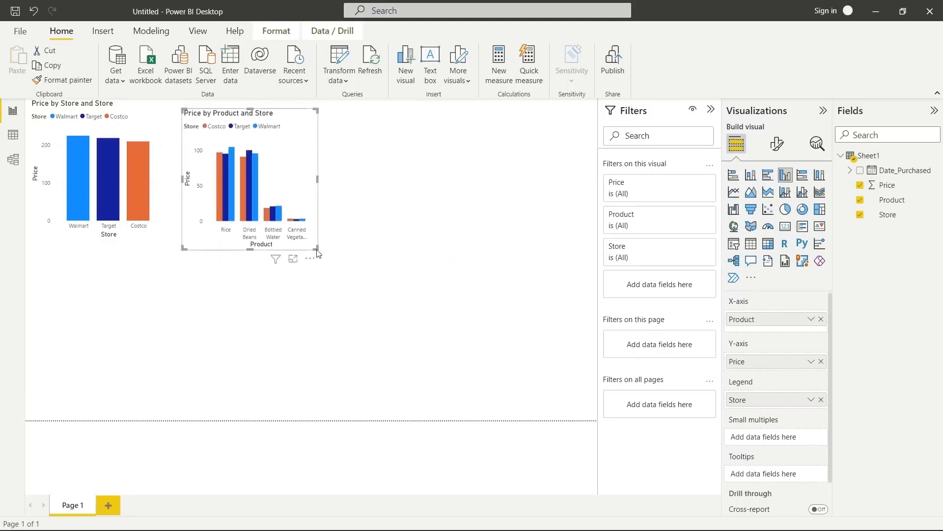
drag(318, 252, 590, 413)
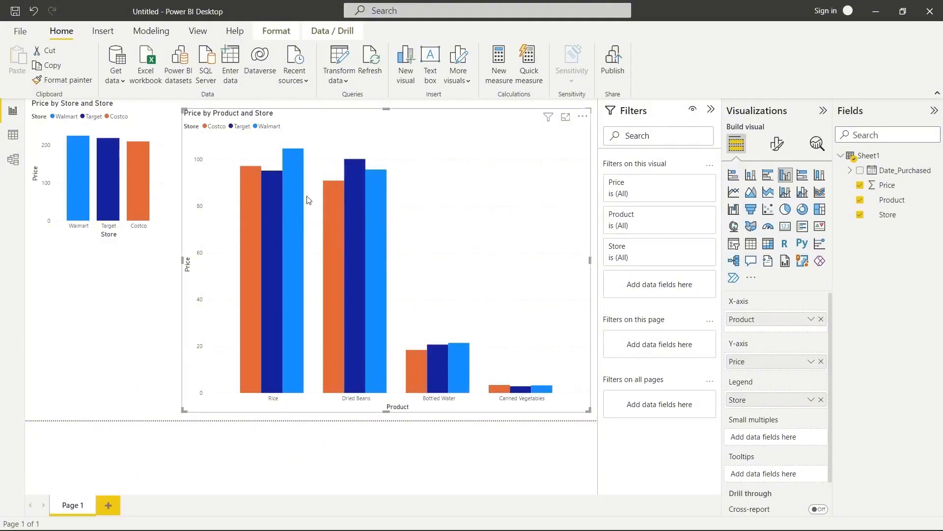
mouse_move(296, 195)
mouse_move(335, 203)
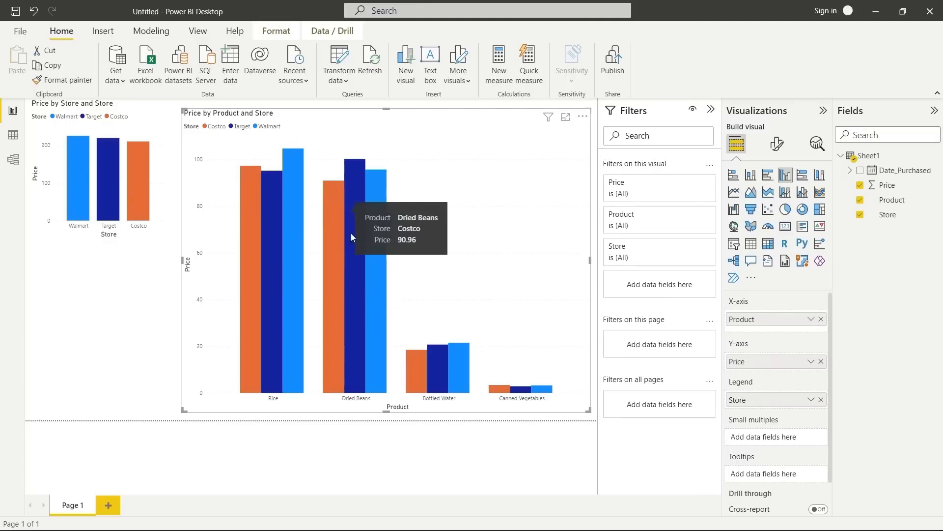
mouse_move(410, 375)
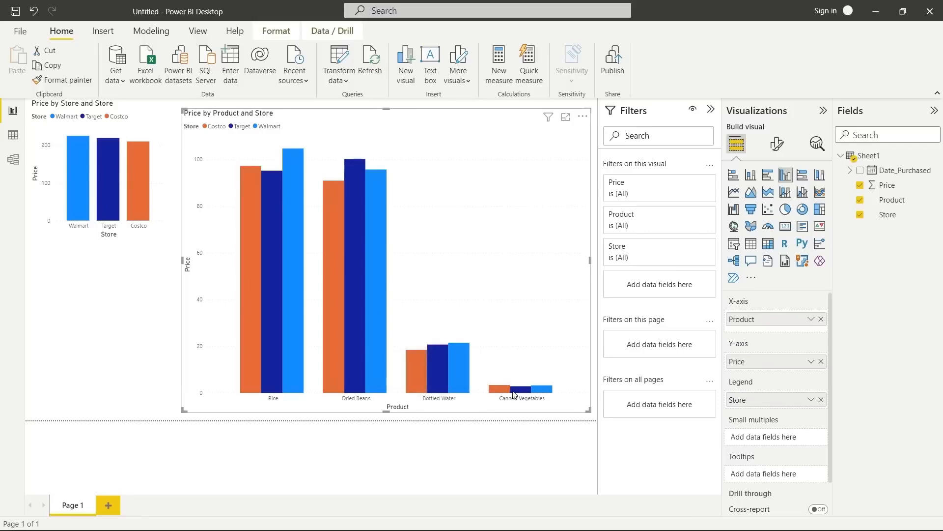
mouse_move(517, 395)
mouse_move(338, 244)
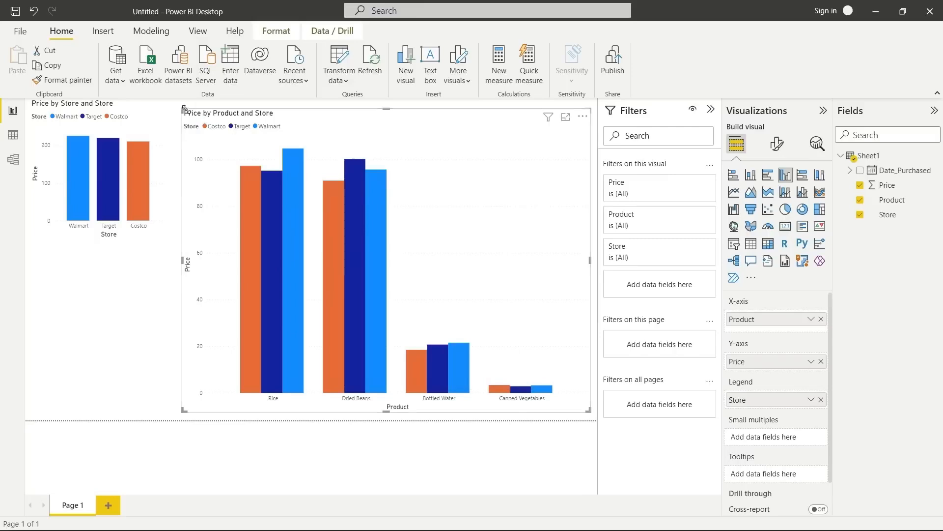
Resize the product and store charts so they sit side by side at matching height across the report page.
drag(185, 109, 306, 144)
click(137, 155)
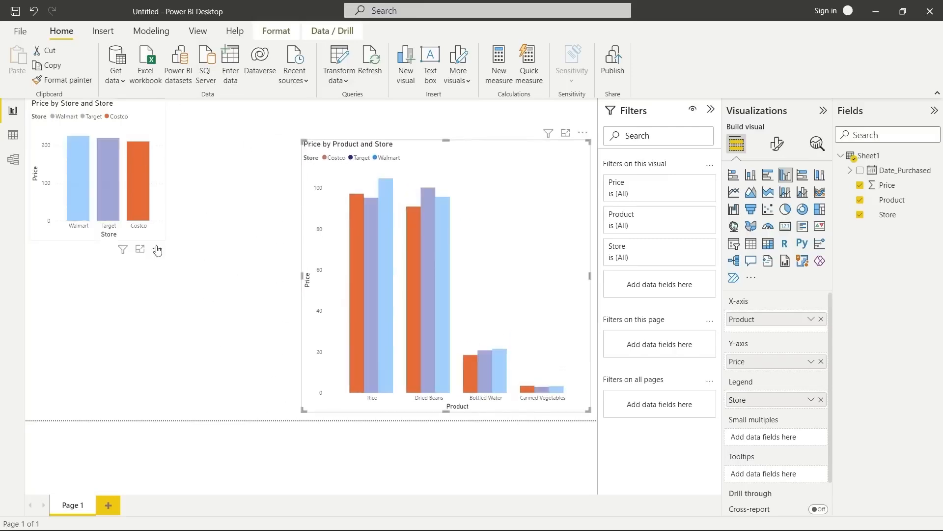
click(143, 118)
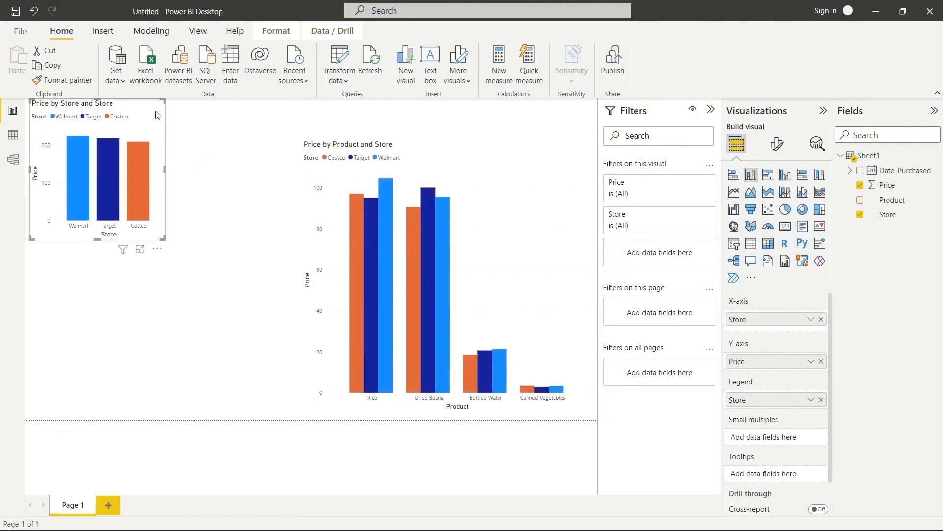
drag(157, 114, 294, 142)
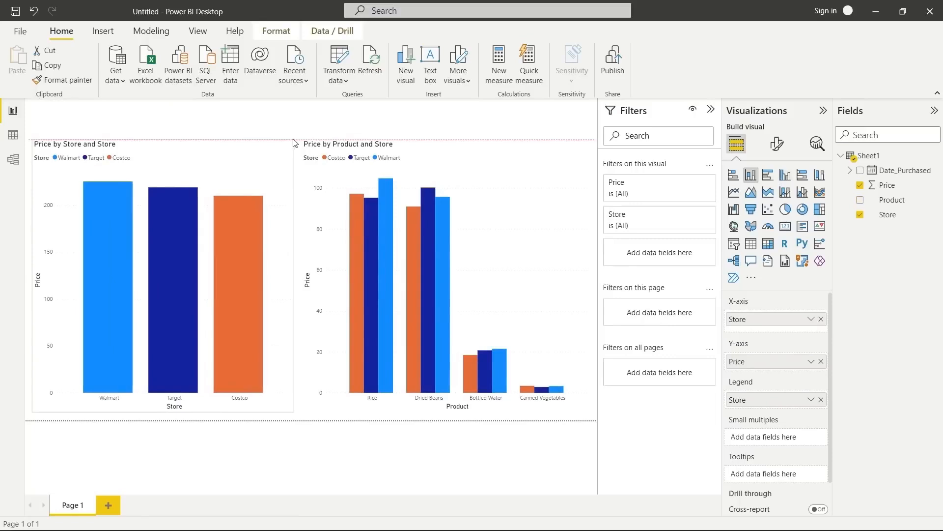
Change the title of the product price chart to "Best Store for Product".
click(411, 160)
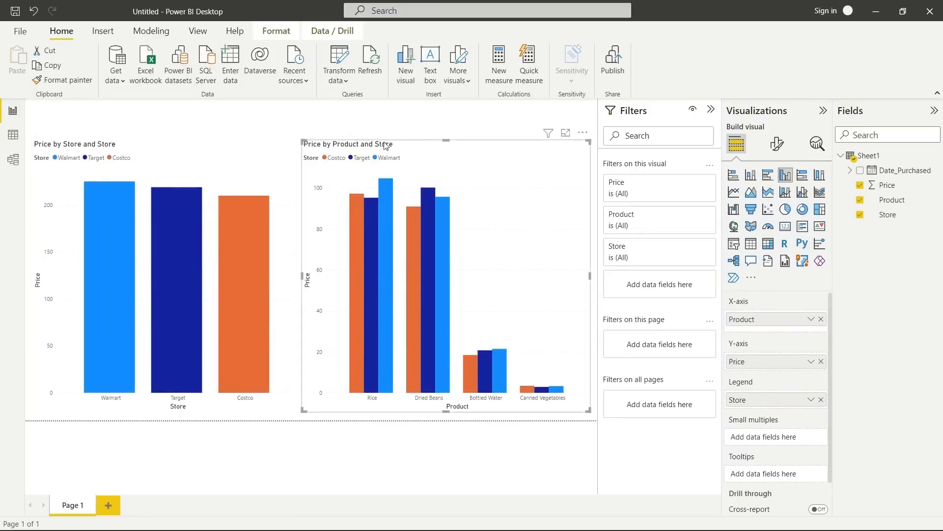
click(776, 146)
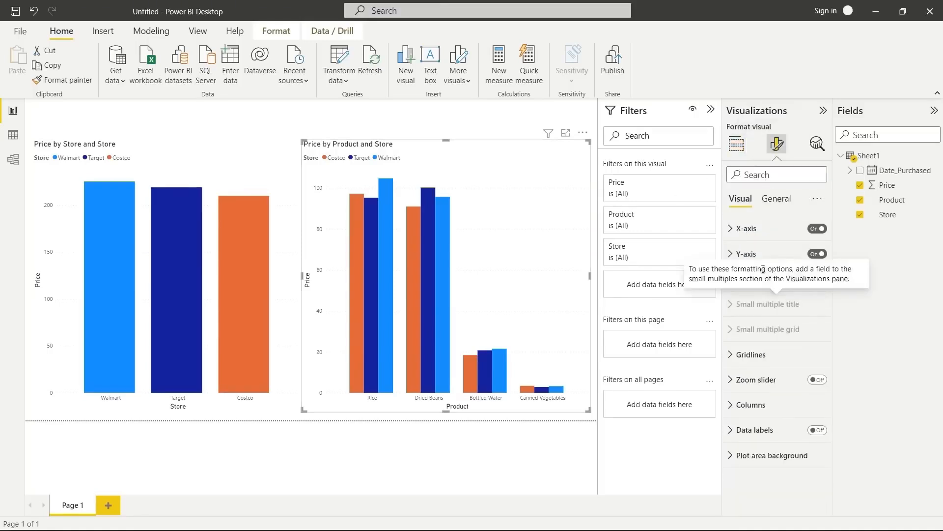
click(776, 199)
click(732, 254)
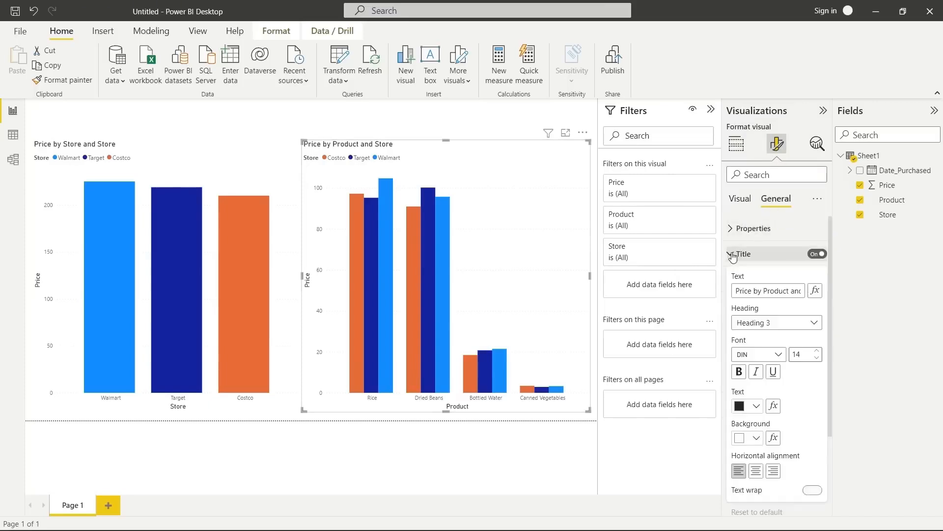
click(756, 291)
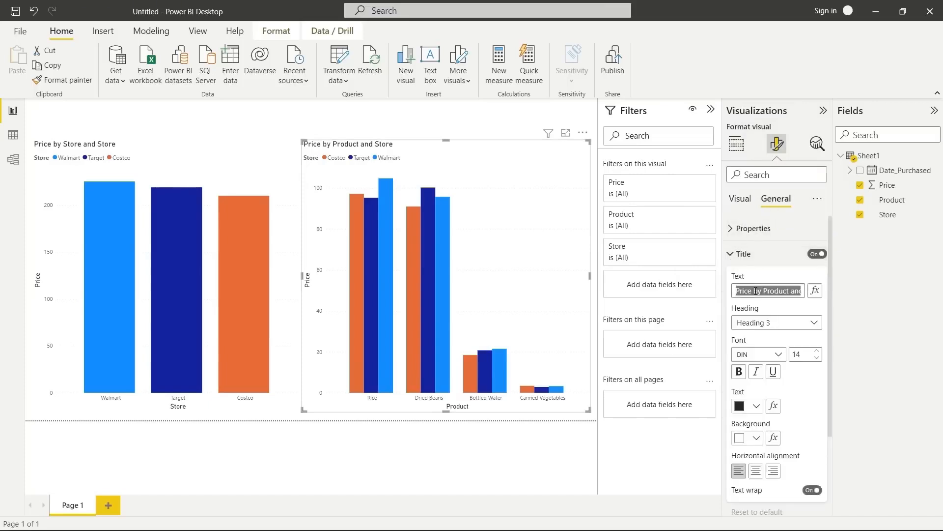
key(BackSpace)
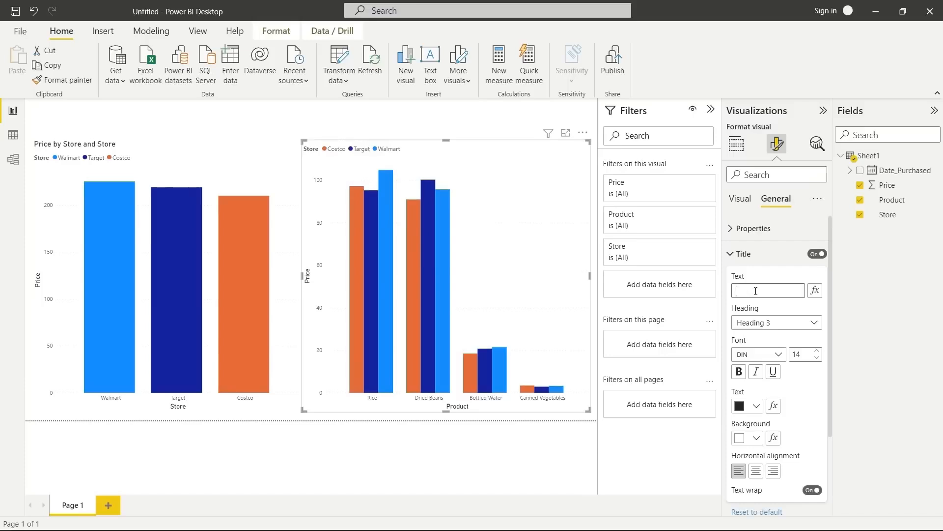
text(Best Store f)
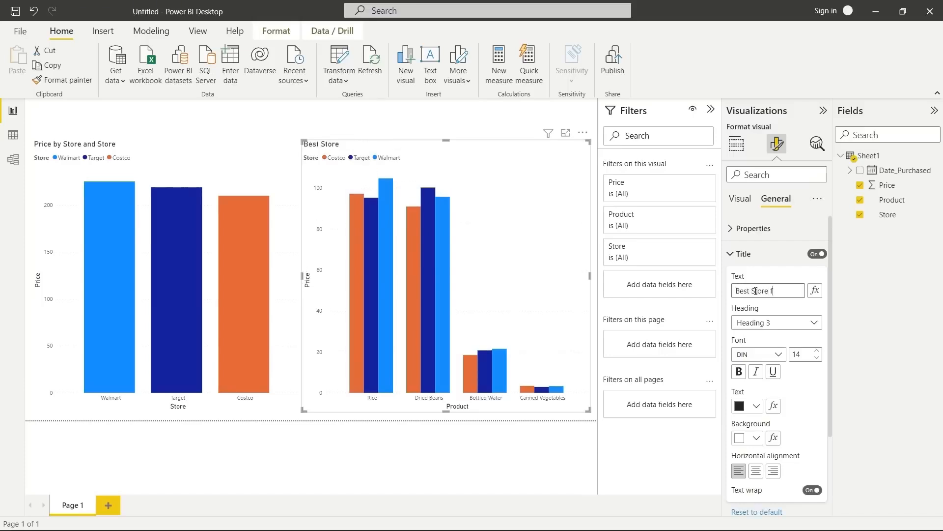
text(or Procuct)
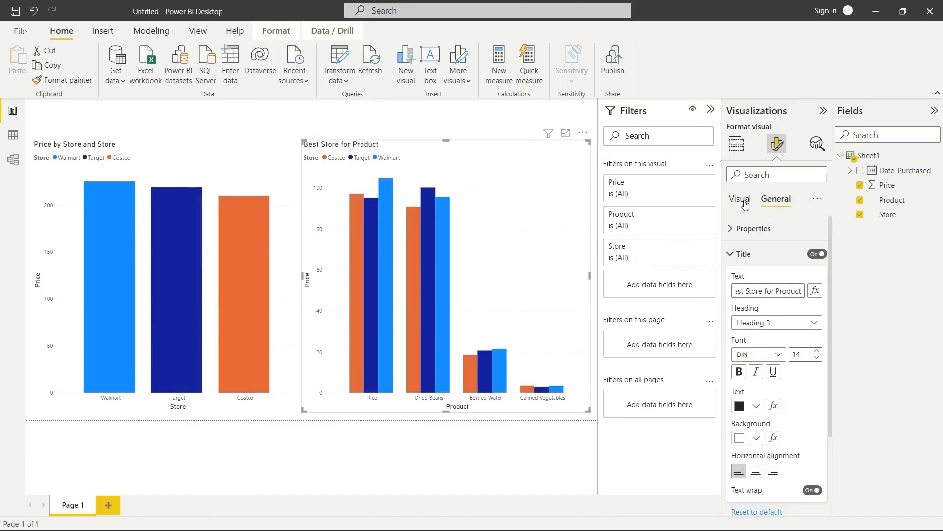
Turn on data labels for the Best Store for Product chart.
click(743, 203)
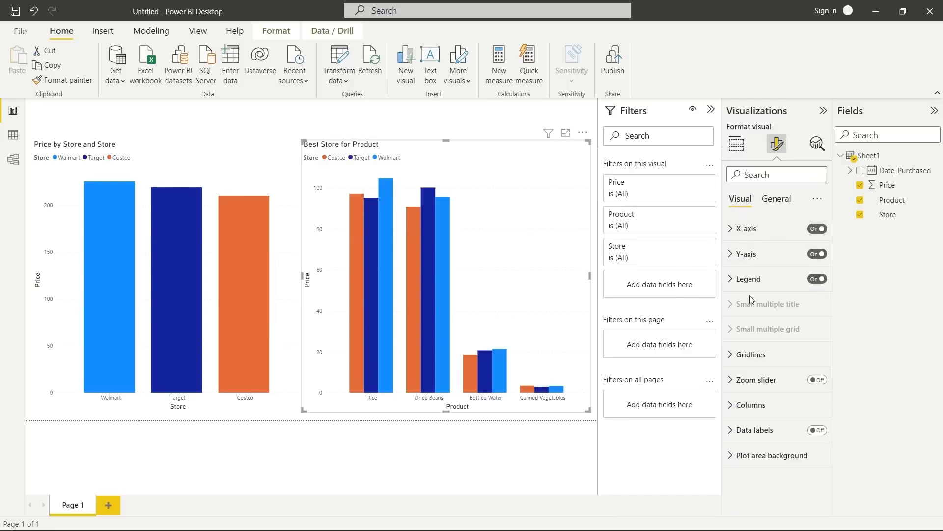
click(732, 431)
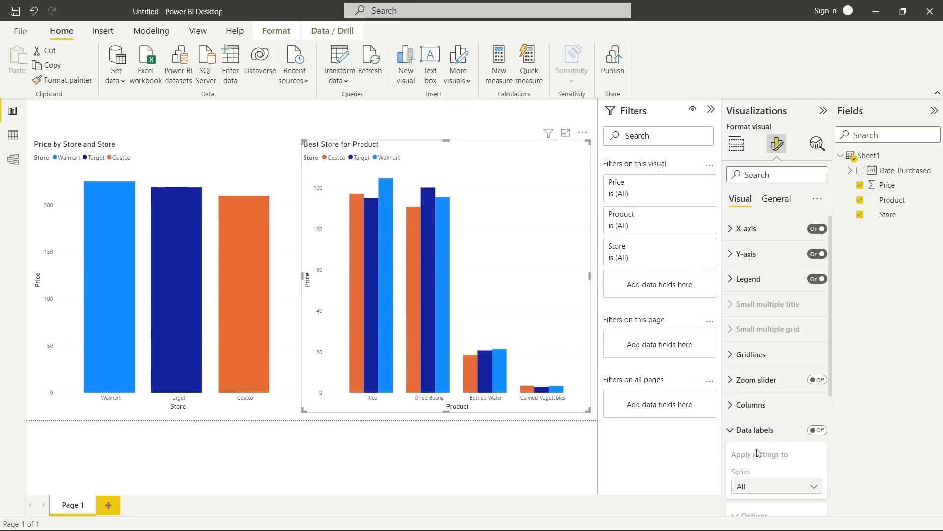
click(735, 434)
click(818, 430)
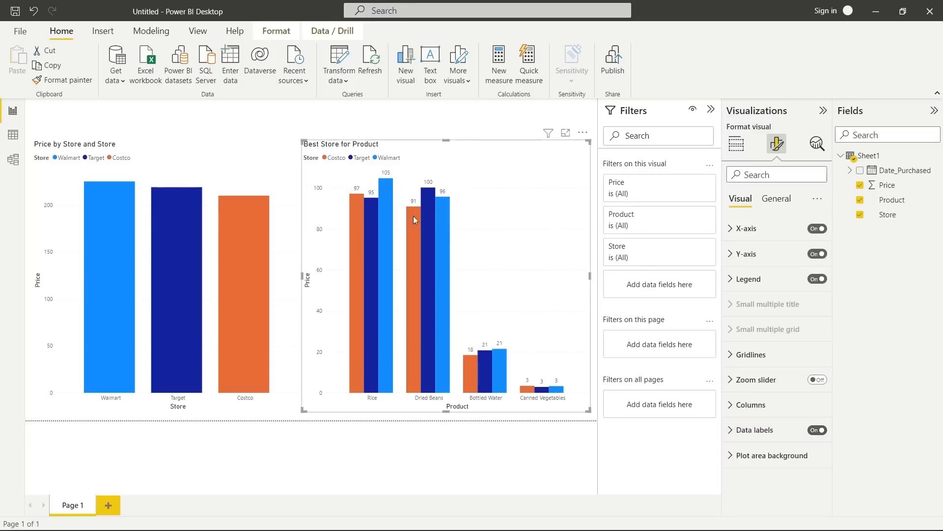
Set the display units of the Best Store for Product chart's data label values to None.
mouse_move(428, 229)
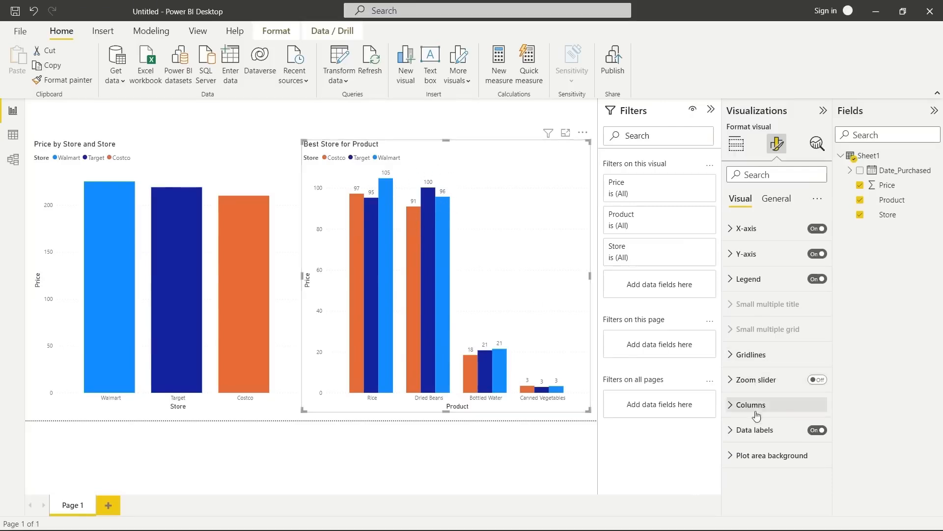
click(760, 430)
scroll(761, 431, down, 5)
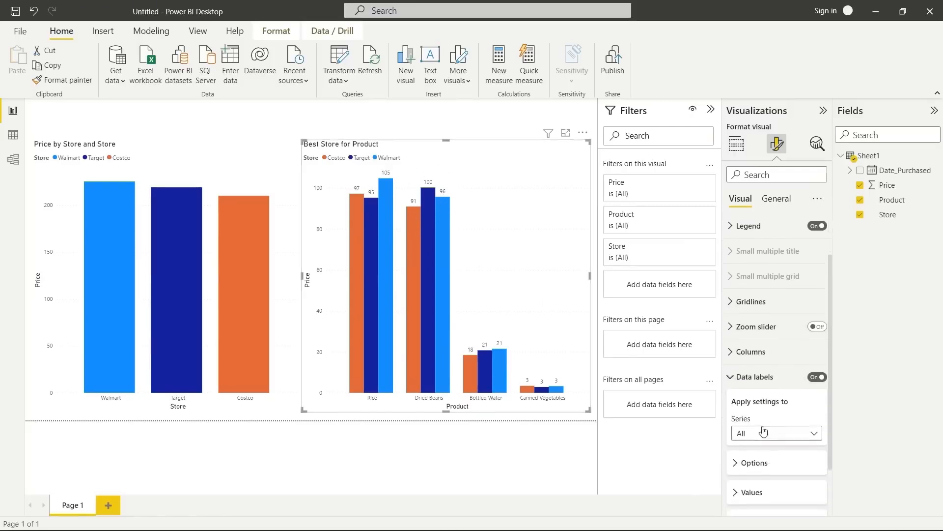
click(737, 430)
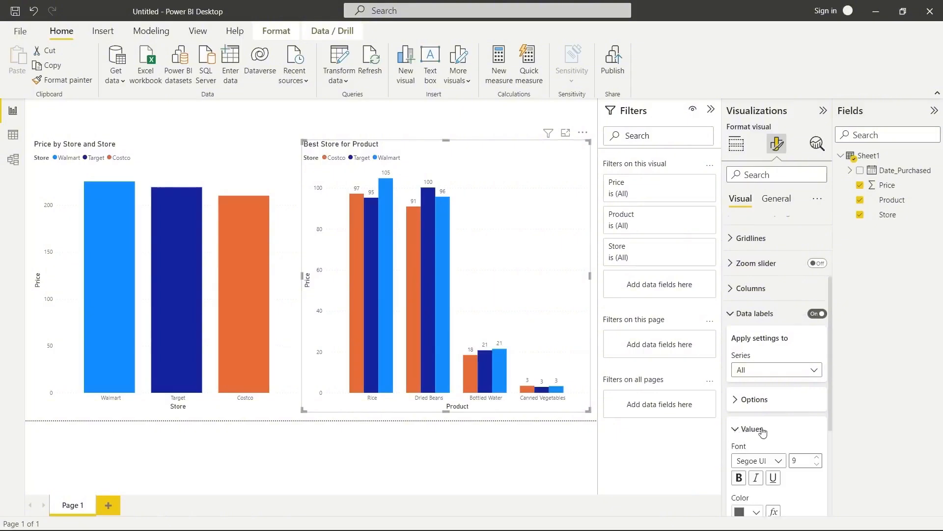
scroll(748, 388, down, 6)
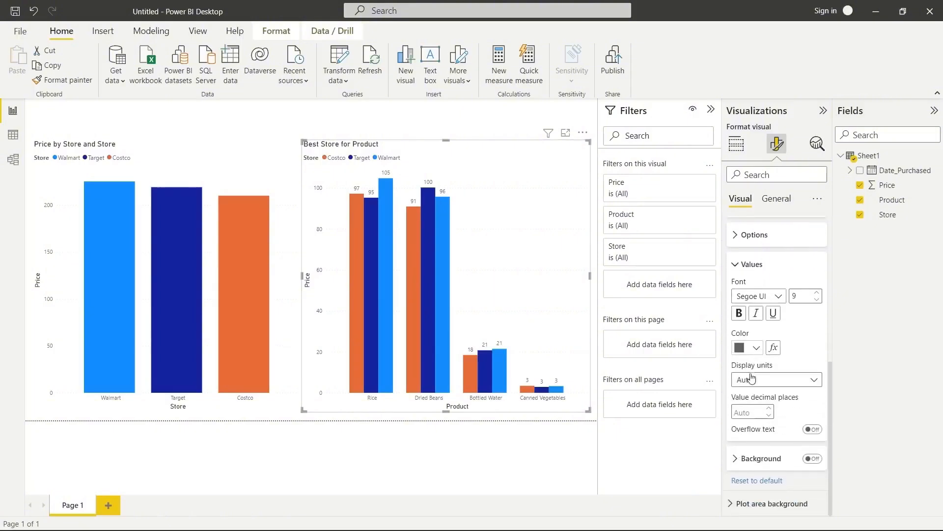
click(764, 381)
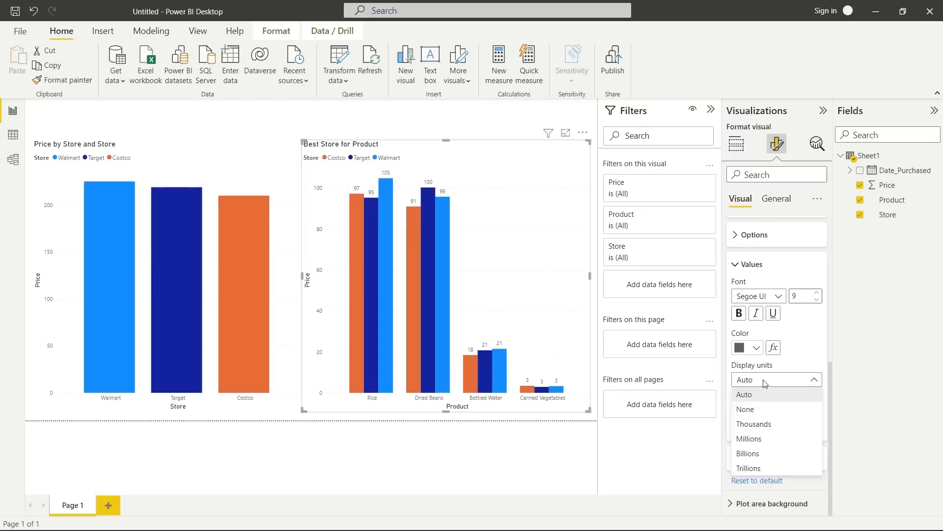
click(765, 410)
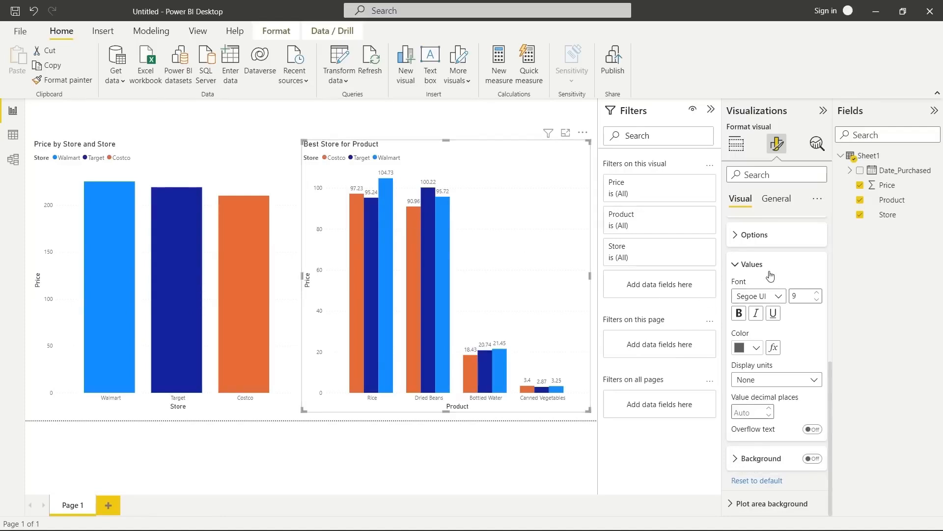
click(741, 269)
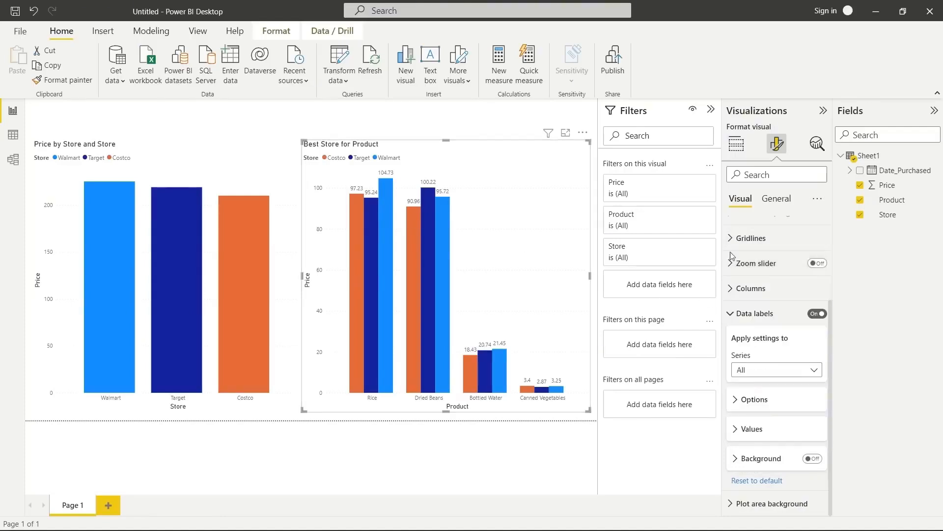
click(738, 317)
Turn on data labels for the store price chart and change its title to "Total by Store".
click(215, 173)
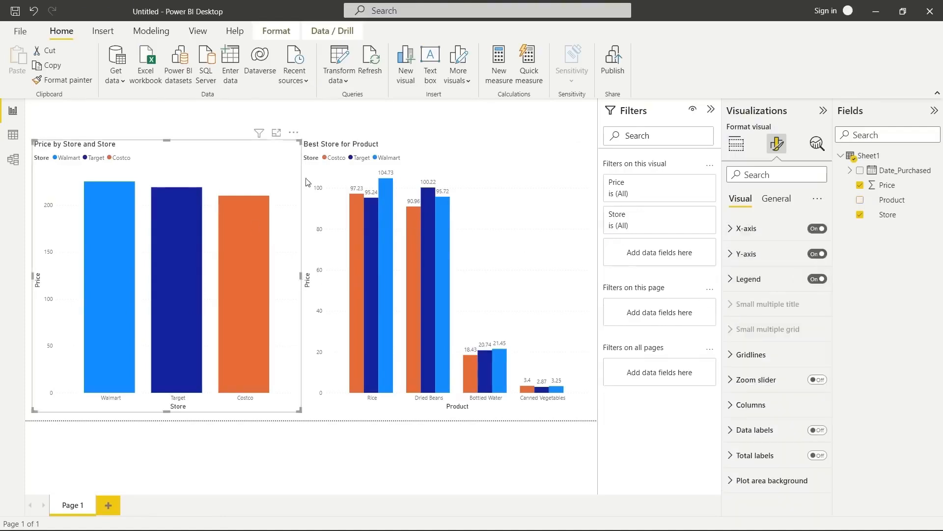
click(816, 430)
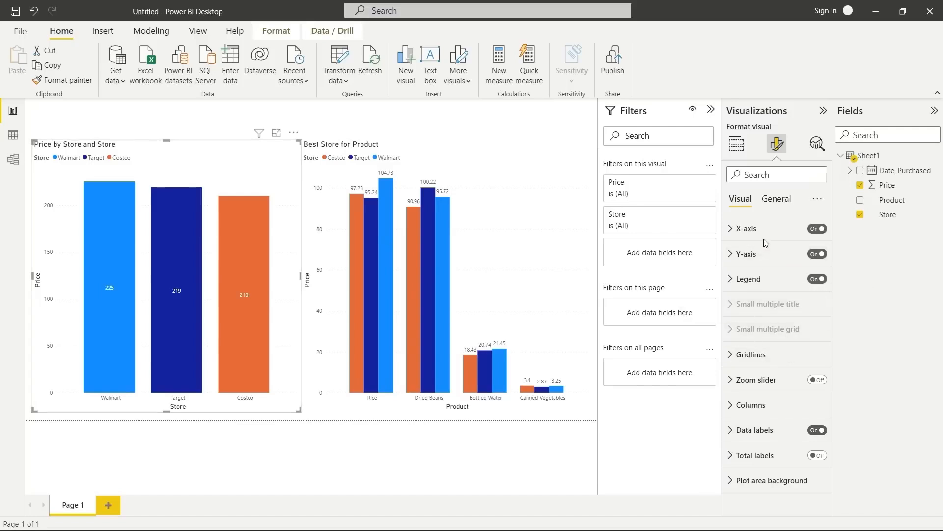
click(780, 203)
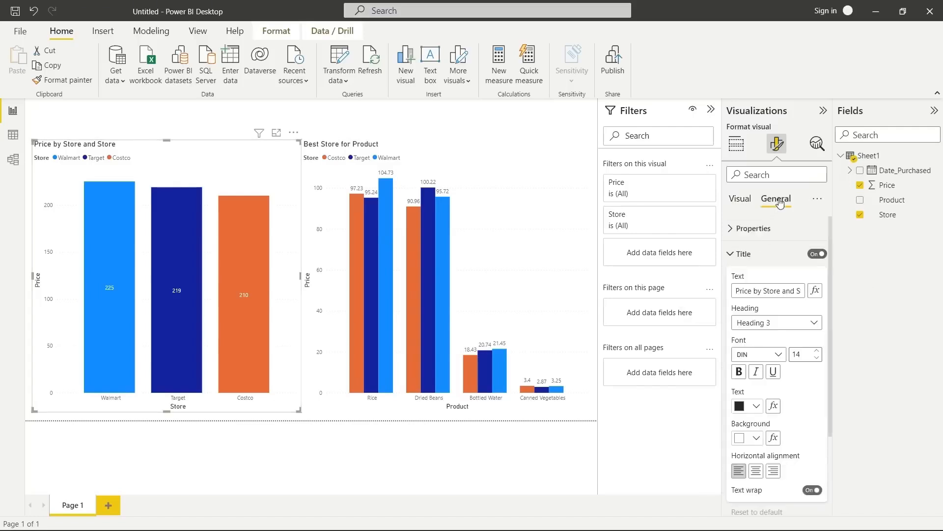
click(767, 290)
key(BackSpace)
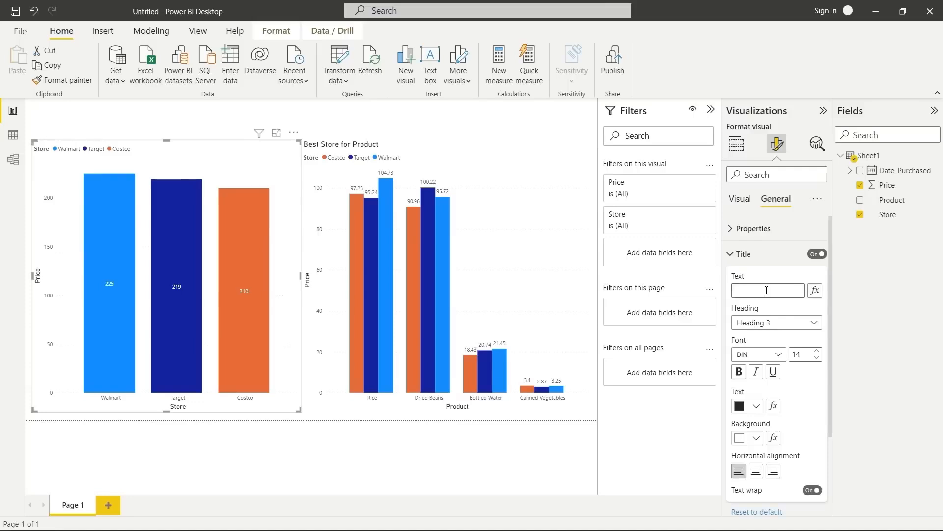
text(Total b)
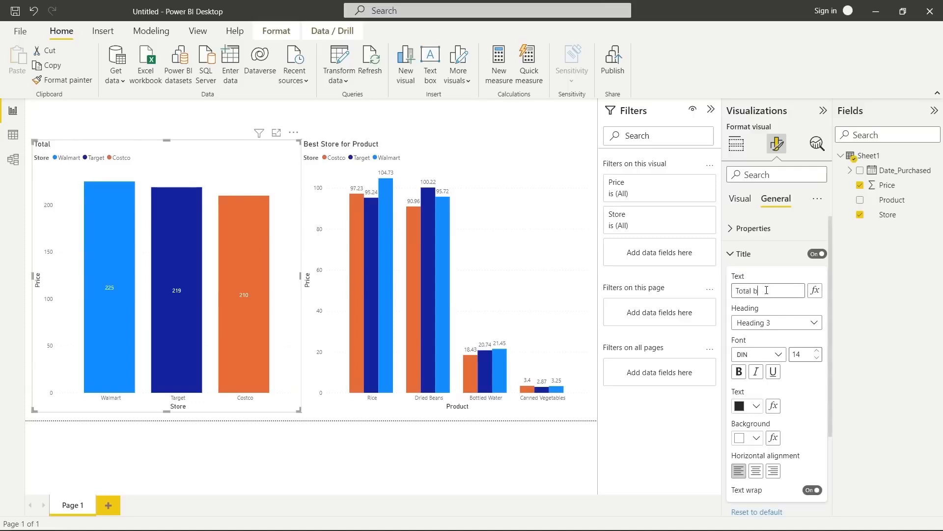
text(y Store)
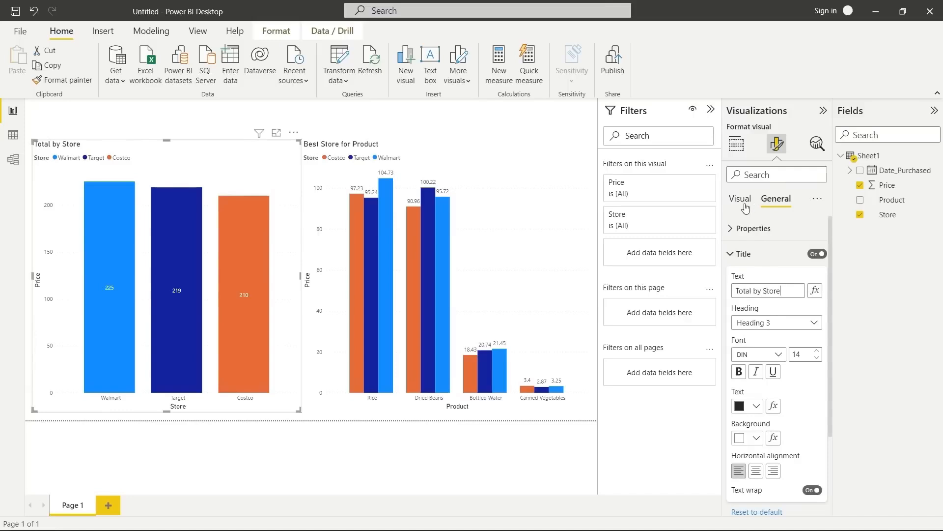
click(741, 203)
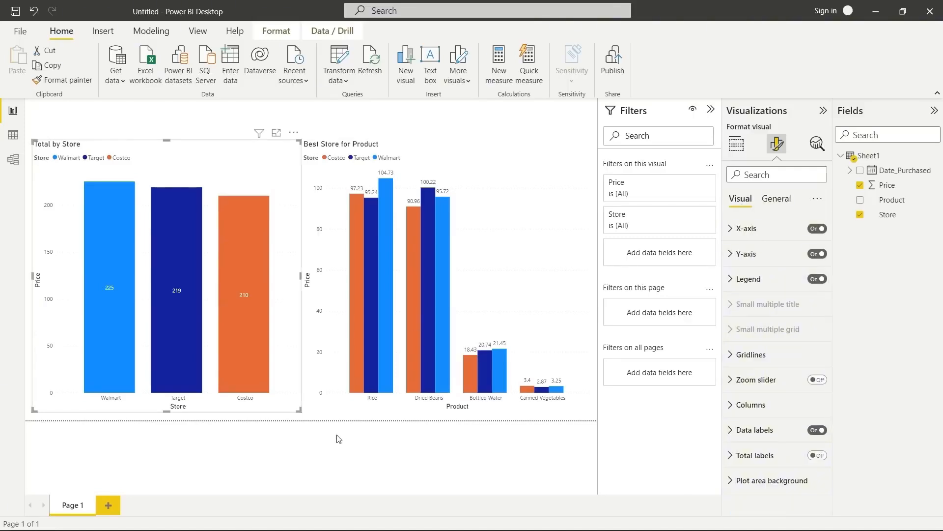
click(352, 114)
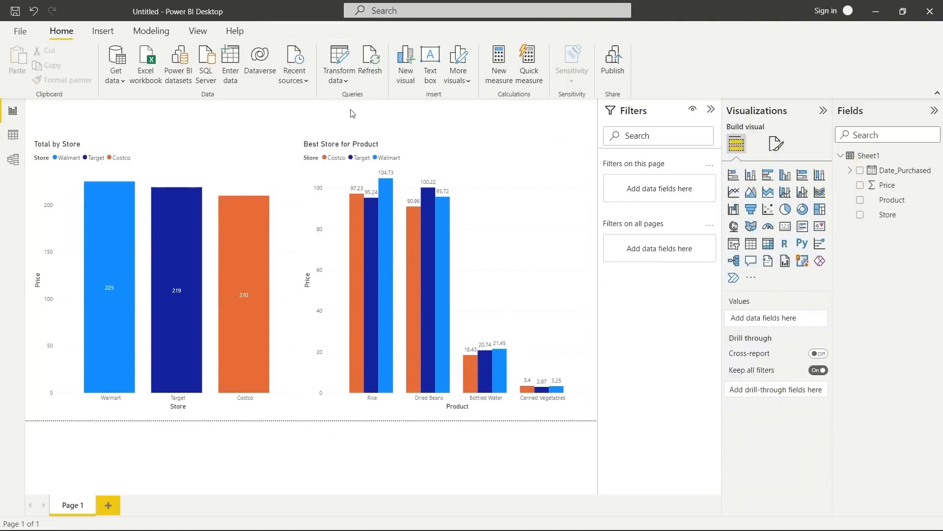
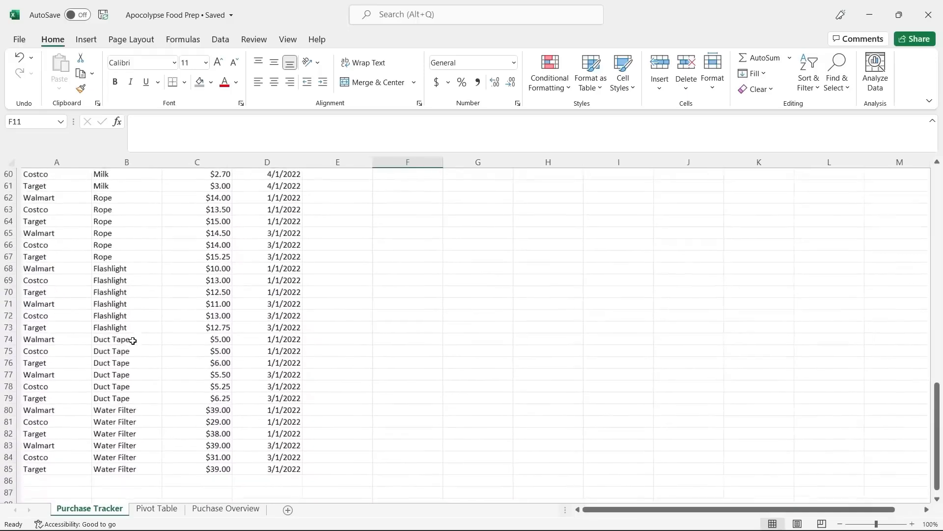
In the Apocolypse Food Prep workbook in Excel, review the Purchase Tracker and Pivot Table sheets, then open Puchase Overview.
scroll(129, 343, down, 2)
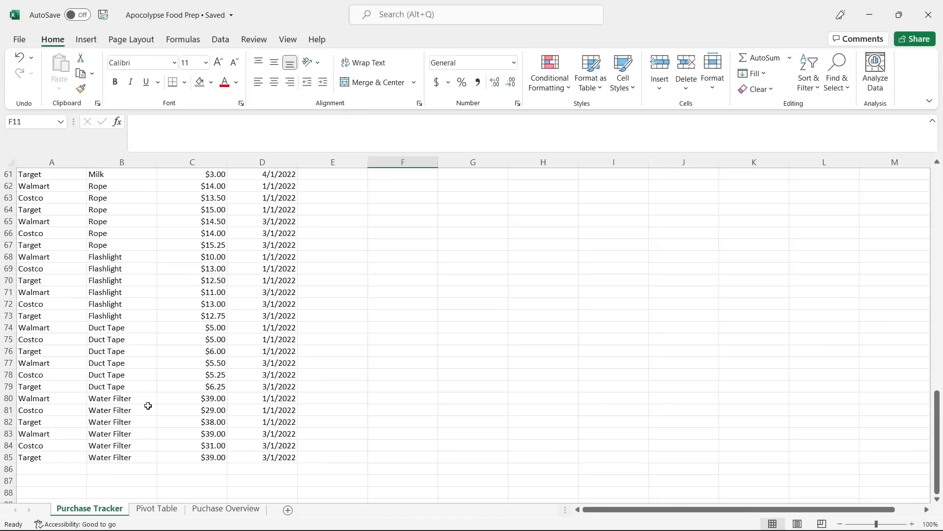
click(157, 509)
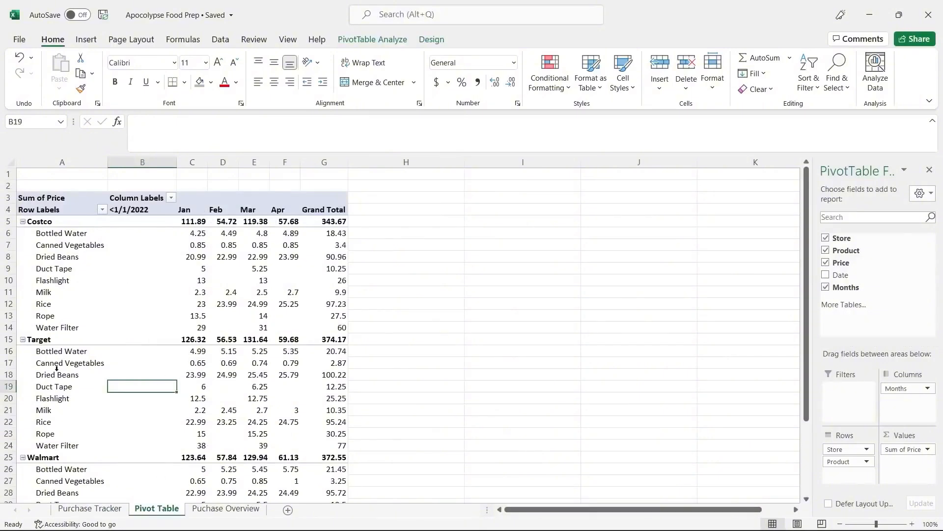
scroll(118, 455, down, 2)
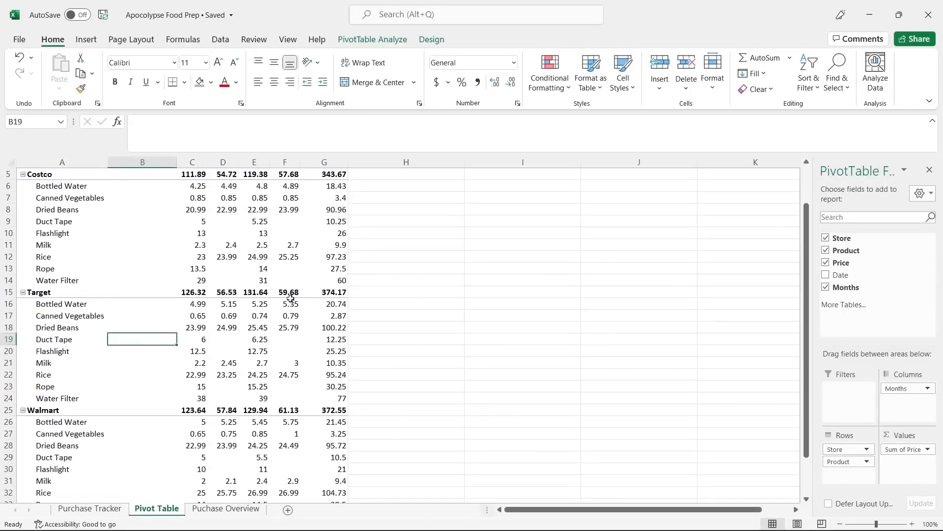
scroll(290, 298, down, 5)
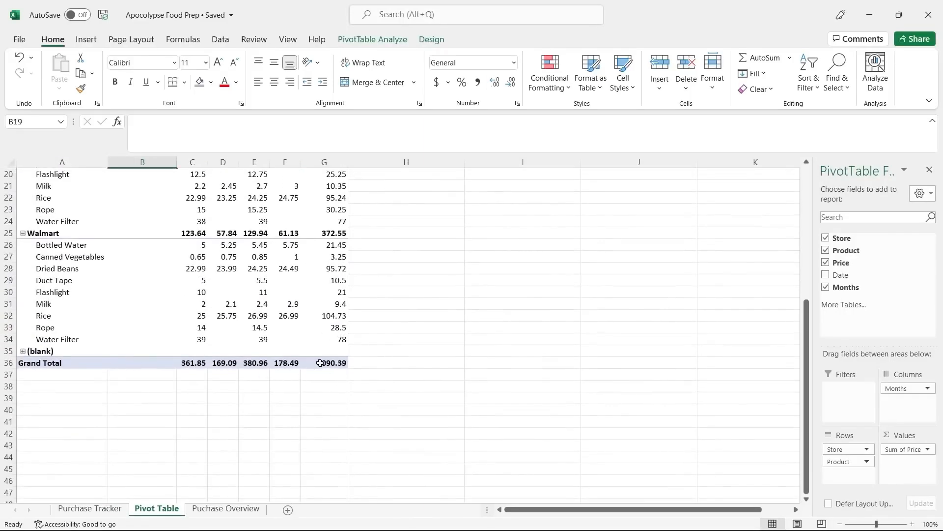
scroll(320, 362, up, 7)
click(242, 509)
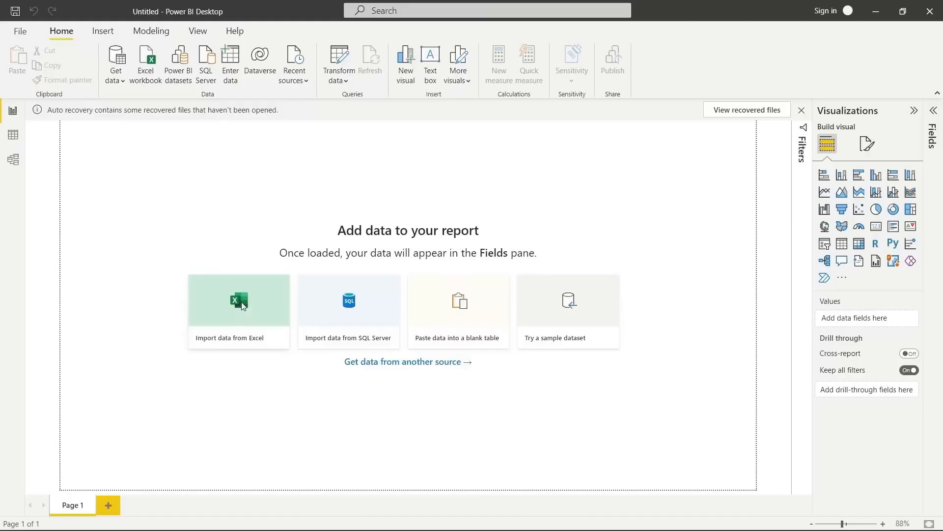
In a blank Power BI Desktop report, start importing the Apocolypse Food Prep Excel workbook.
click(242, 306)
click(219, 103)
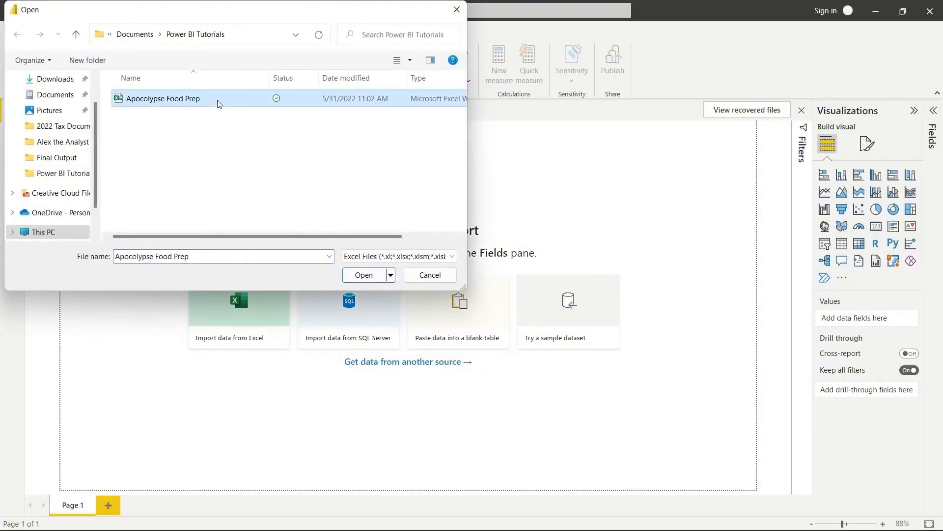
click(359, 275)
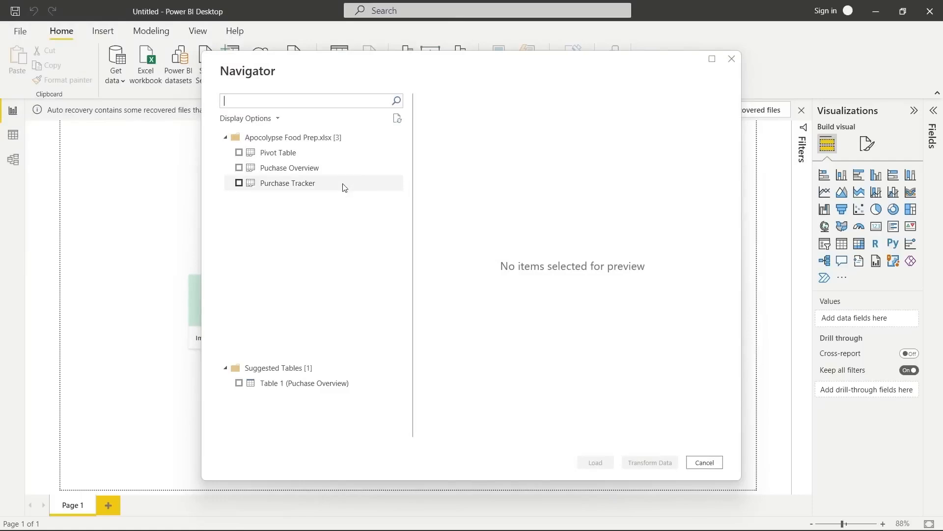
Preview the Pivot Table and Puchase Overview sheets of the workbook before choosing what to import.
click(321, 158)
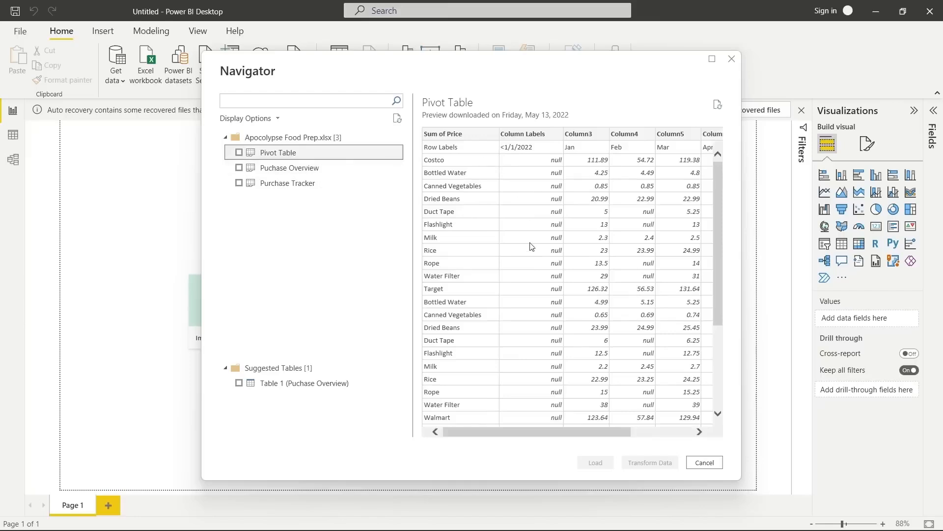
scroll(531, 245, down, 5)
scroll(531, 246, up, 5)
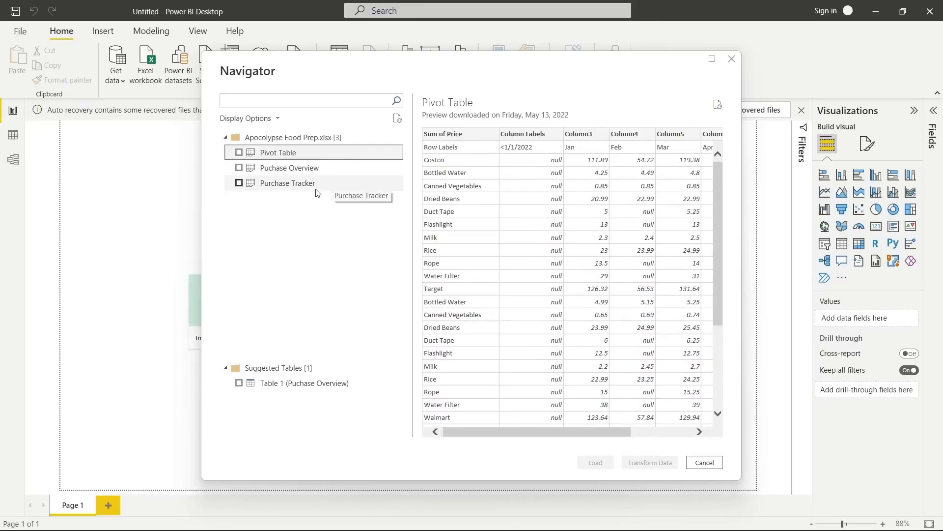
click(323, 173)
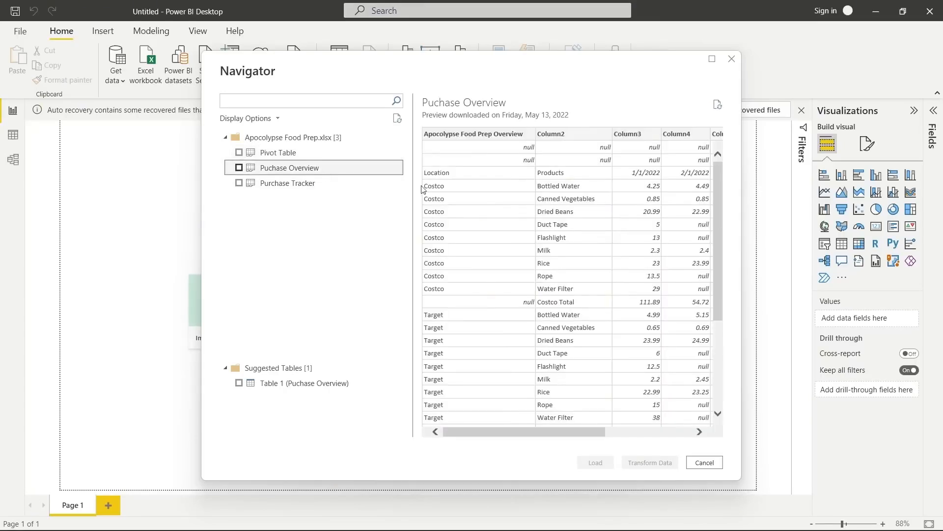
scroll(516, 224, right, 5)
scroll(516, 224, left, 5)
Select the Pivot Table and Puchase Overview sheets and open them for transformation in Power Query Editor.
click(239, 155)
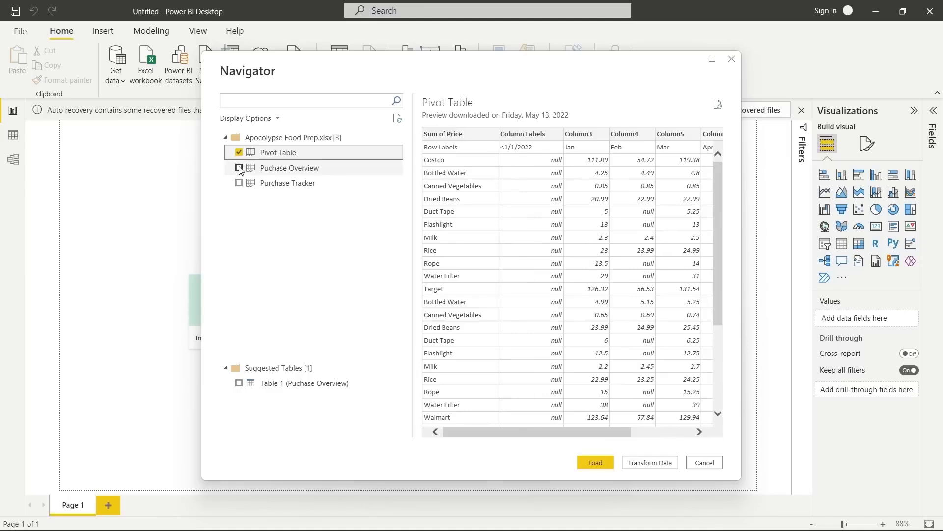
click(239, 168)
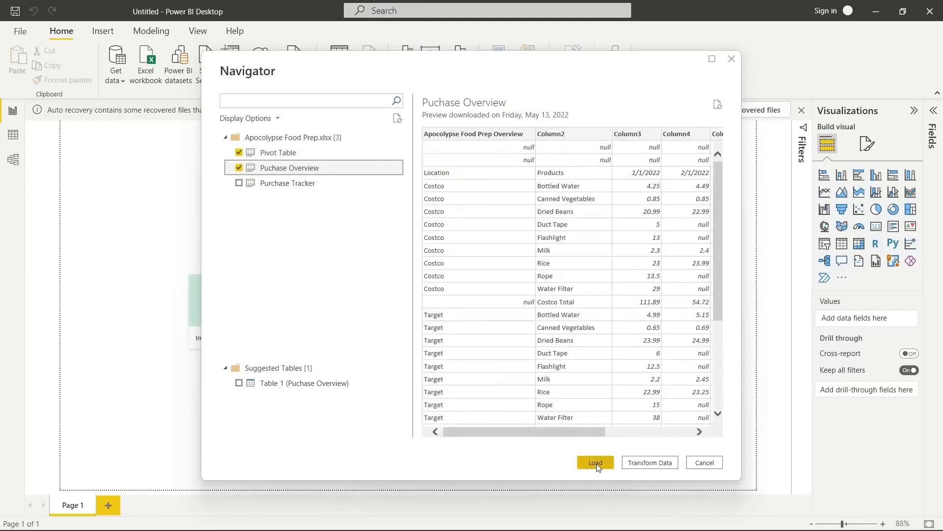
click(652, 463)
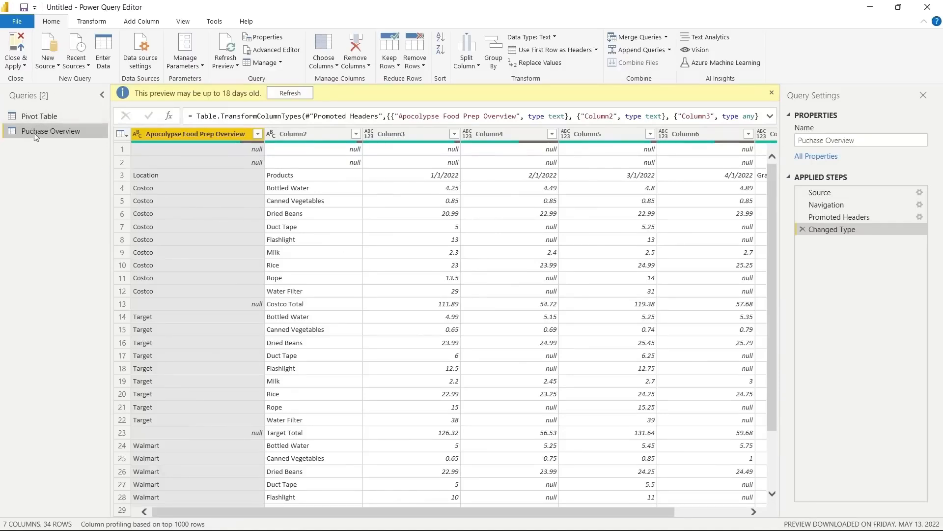
Compare the data of the Pivot Table and Puchase Overview queries, ending on the Pivot Table query.
click(63, 114)
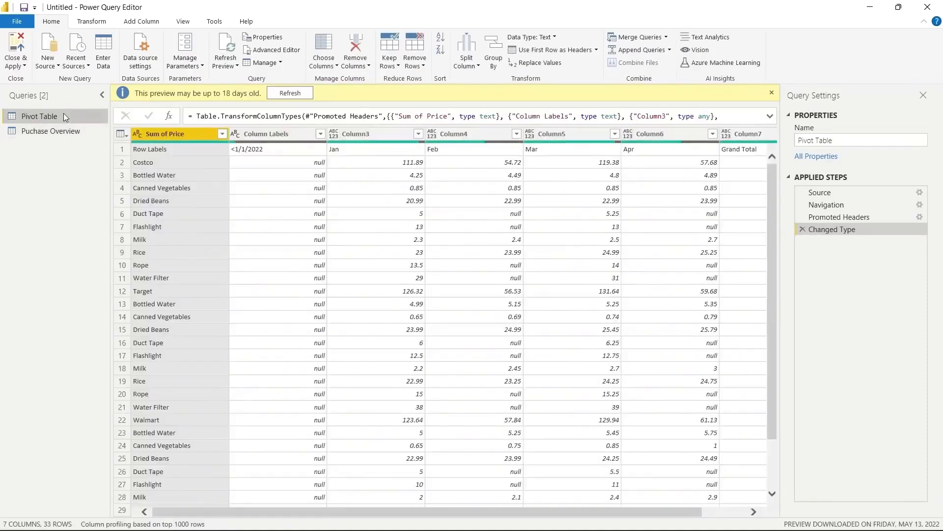
click(64, 131)
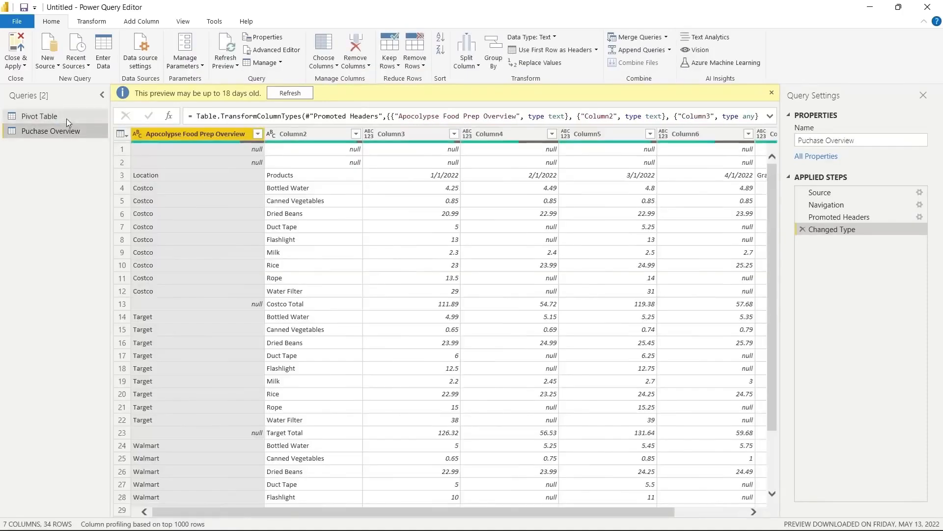
click(66, 119)
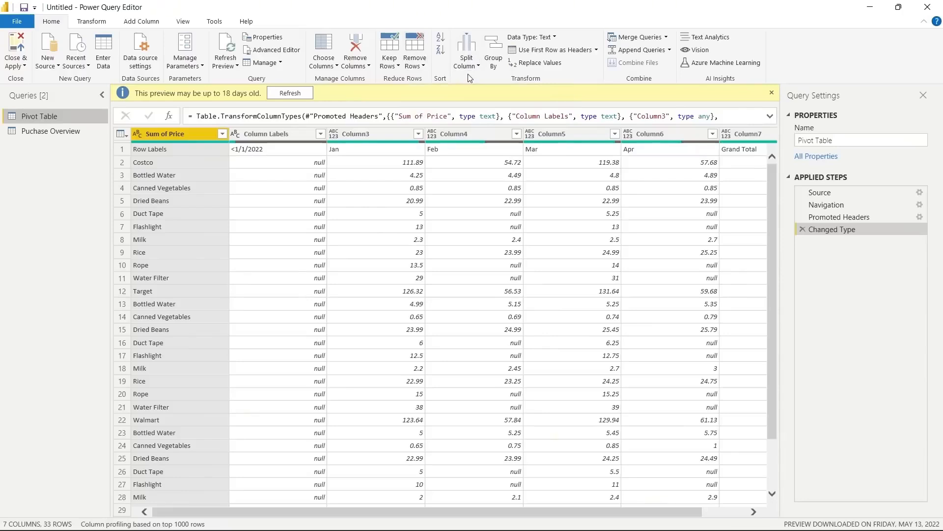
click(91, 23)
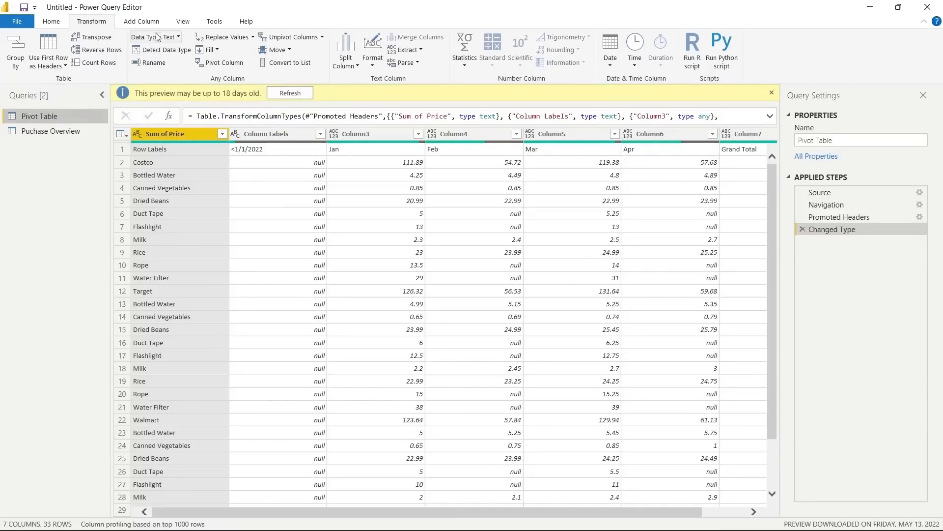
click(145, 22)
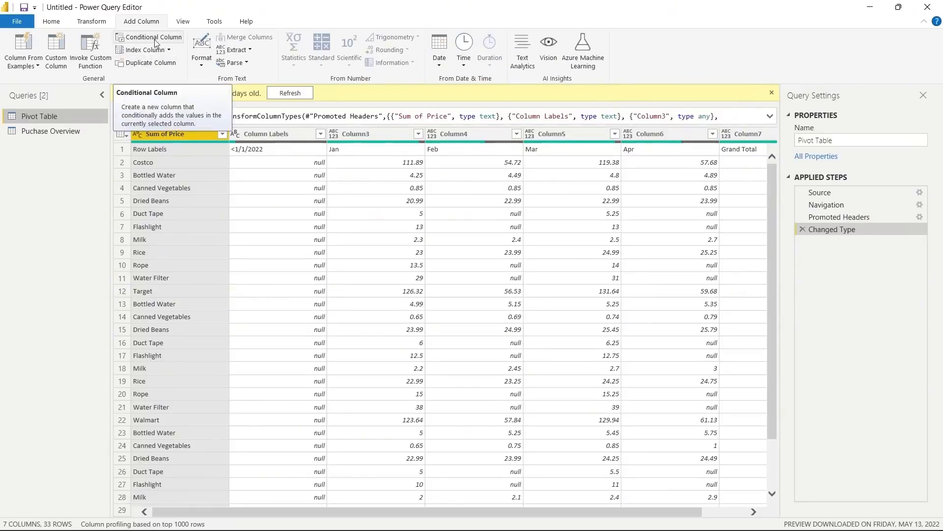
click(184, 23)
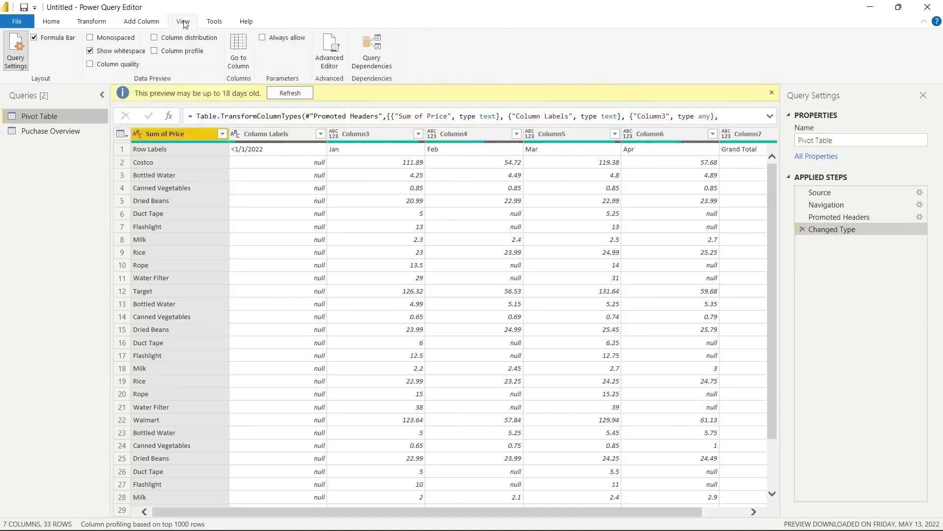
click(216, 22)
click(246, 23)
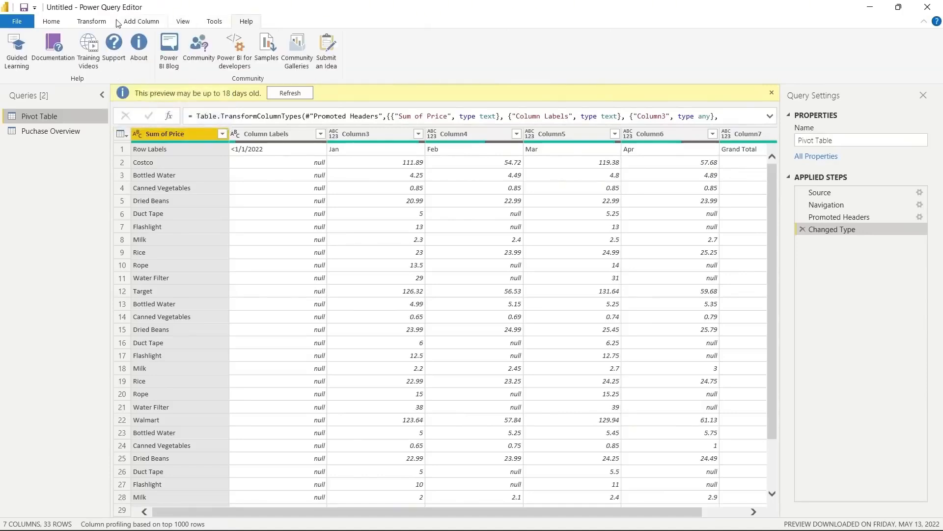
click(55, 22)
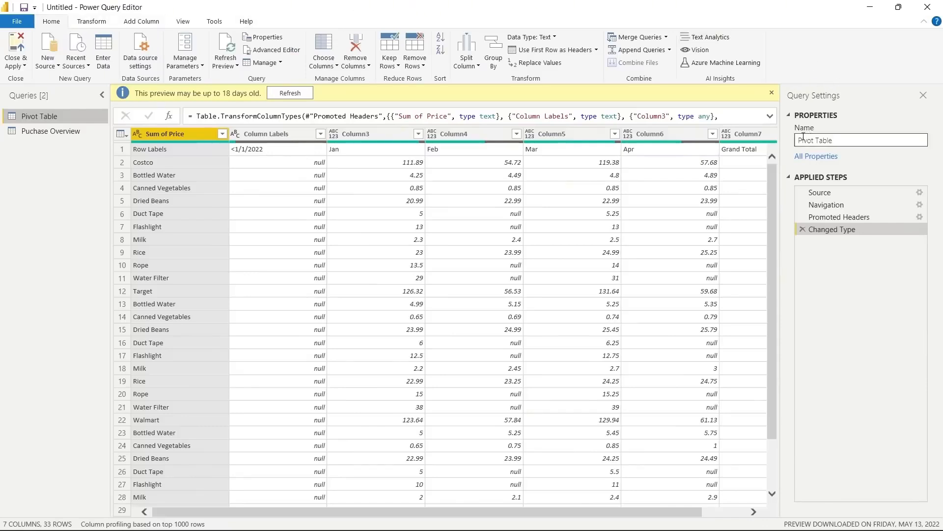
Rename the Pivot Table query to "Pivot Table 2022".
click(843, 142)
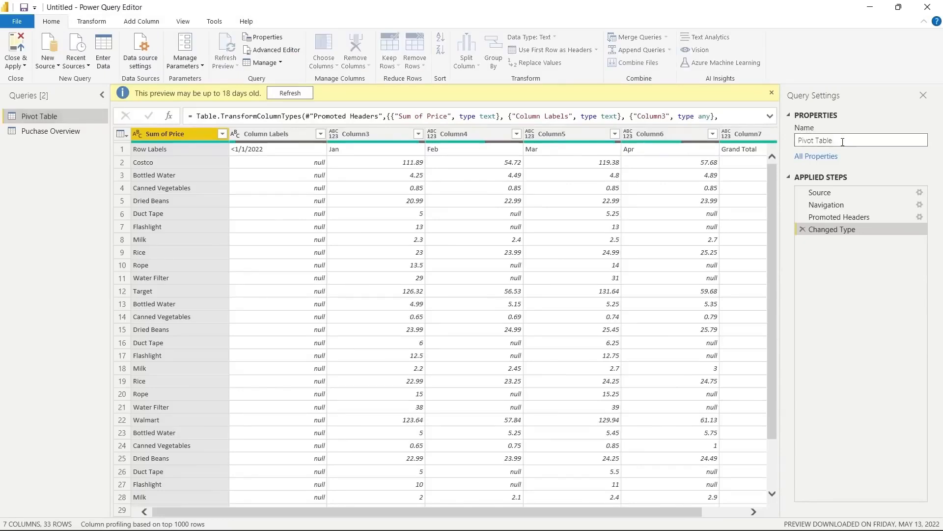
text(2022)
key(Return)
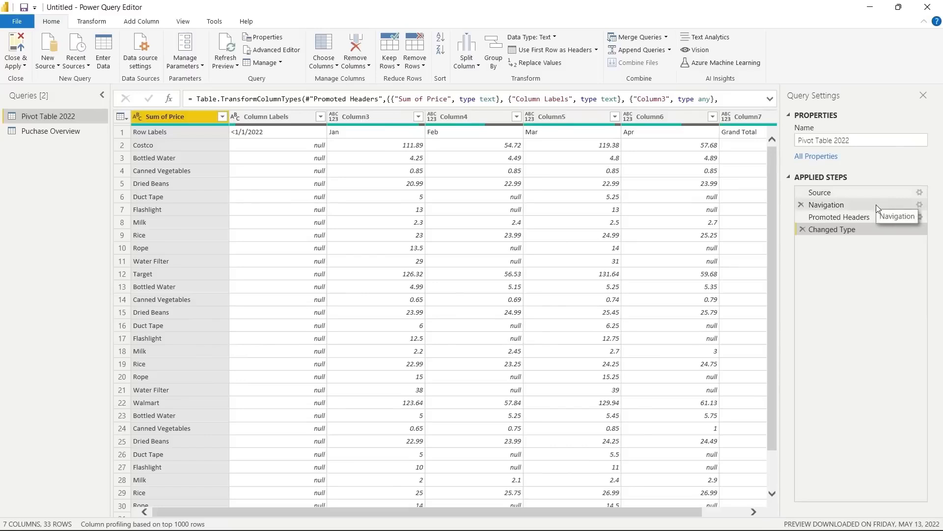
Inspect the Source applied step's Excel workbook settings for the Pivot Table 2022 query and close them without changes.
drag(877, 216, 878, 231)
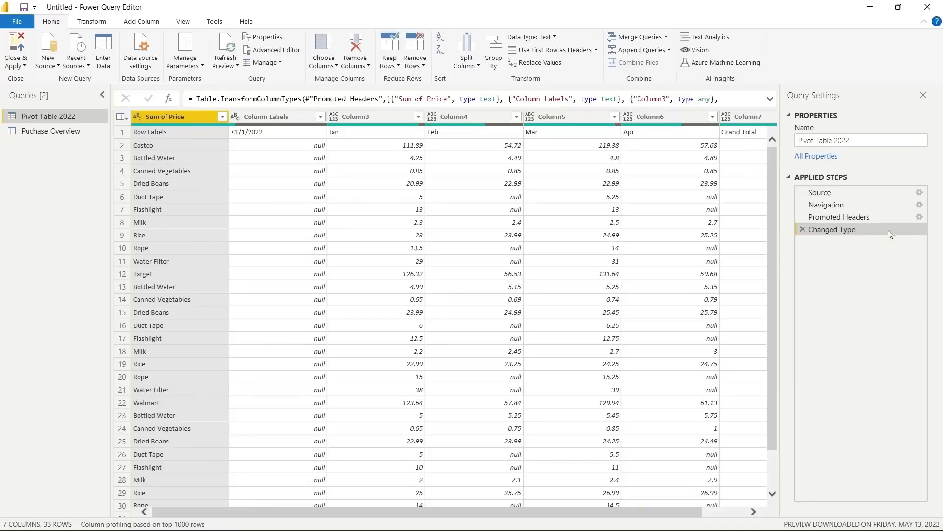
click(920, 194)
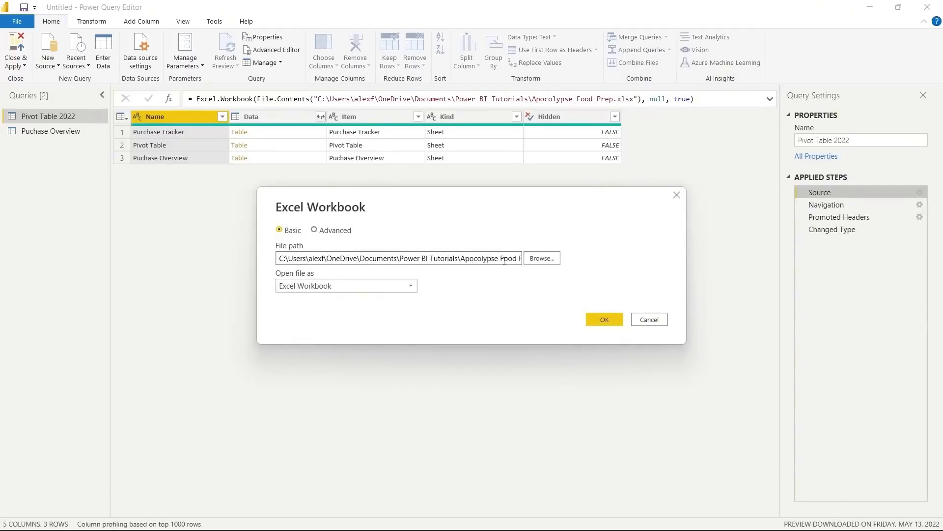
click(651, 321)
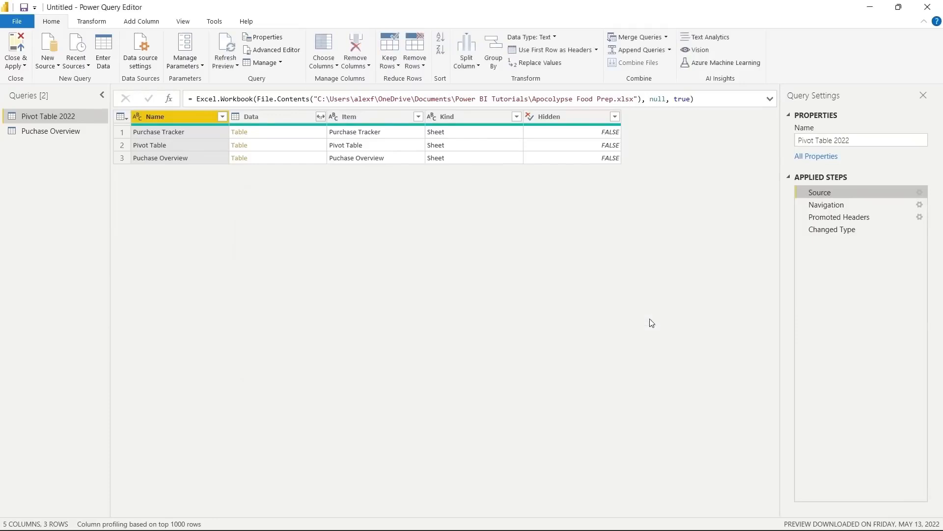
Show the Changed Type step of Pivot Table 2022 and examine the Puchase Overview query's null and total rows.
click(855, 231)
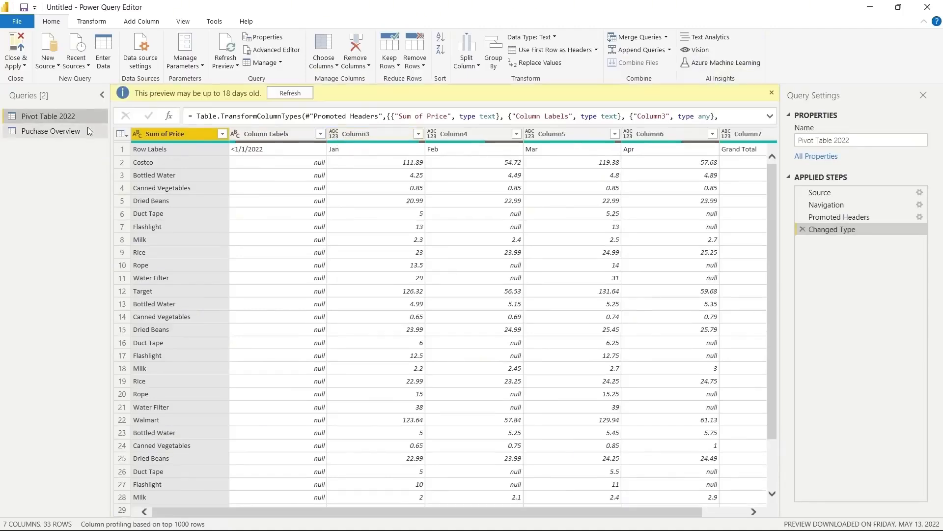
click(87, 130)
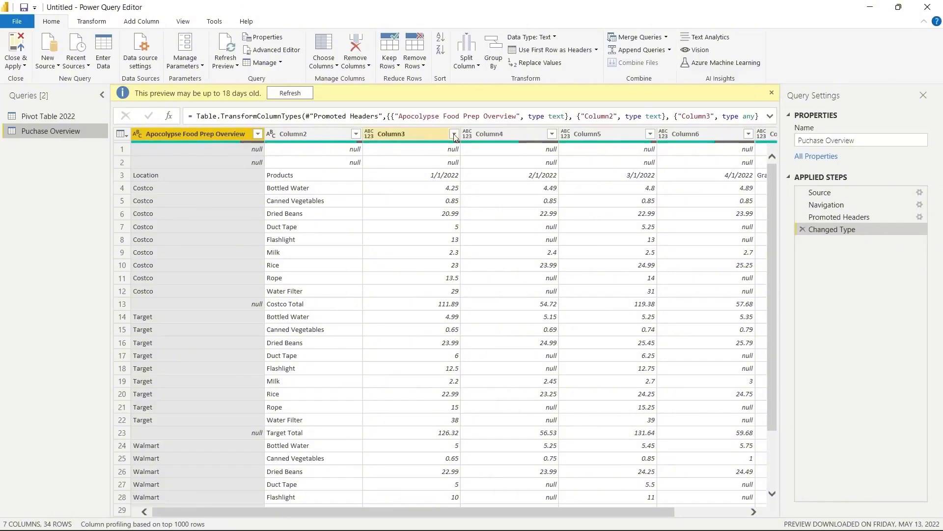
mouse_move(637, 145)
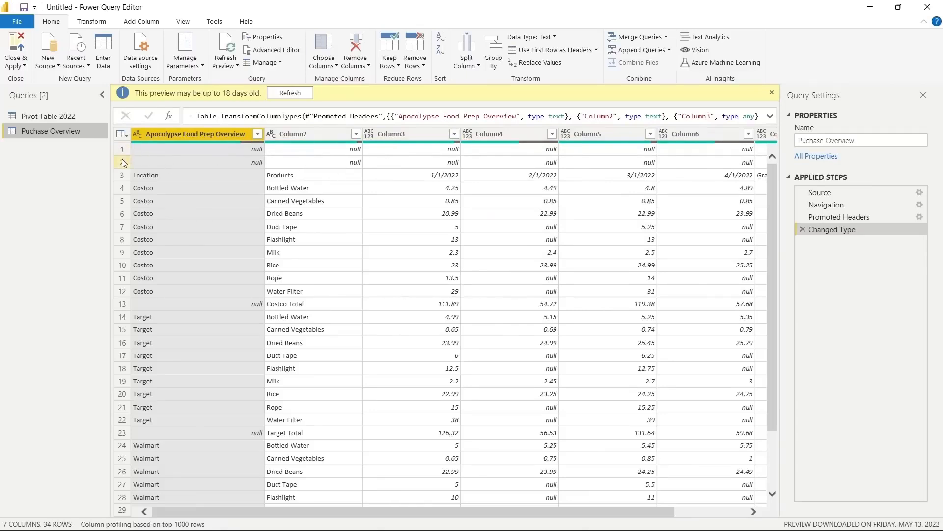
click(250, 302)
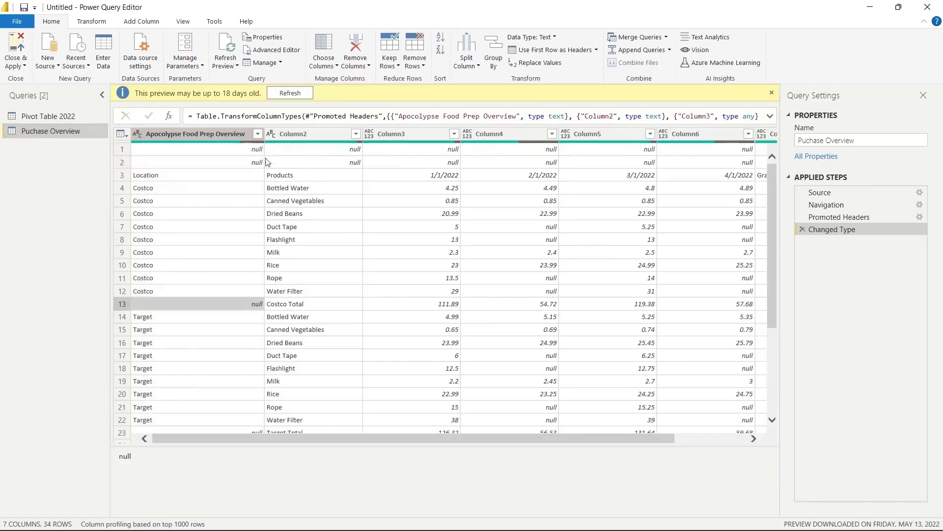
click(226, 134)
scroll(353, 246, down, 2)
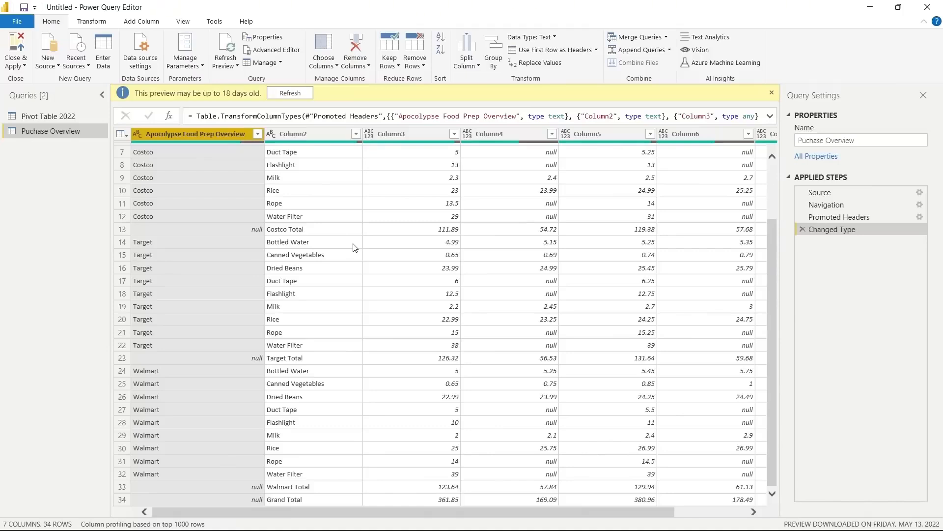
scroll(355, 247, up, 3)
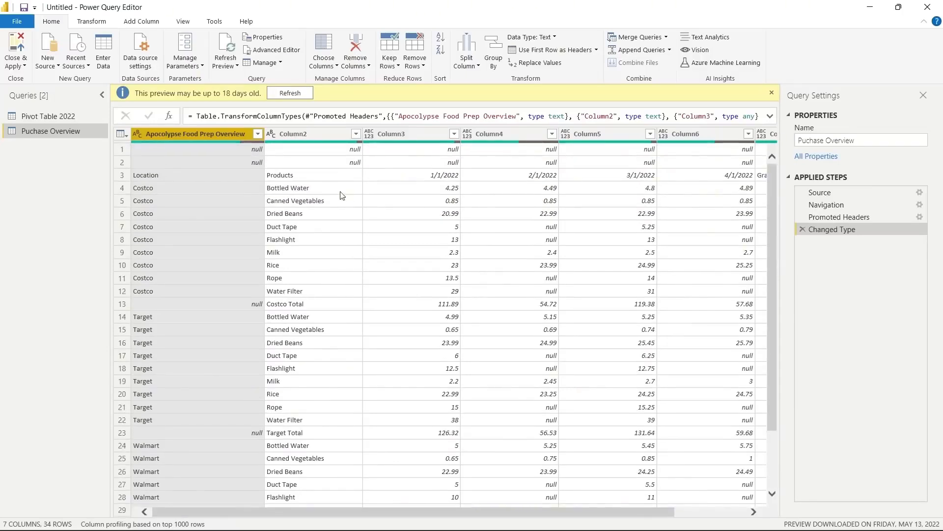
Remove the top 2 rows from the Puchase Overview query.
click(122, 150)
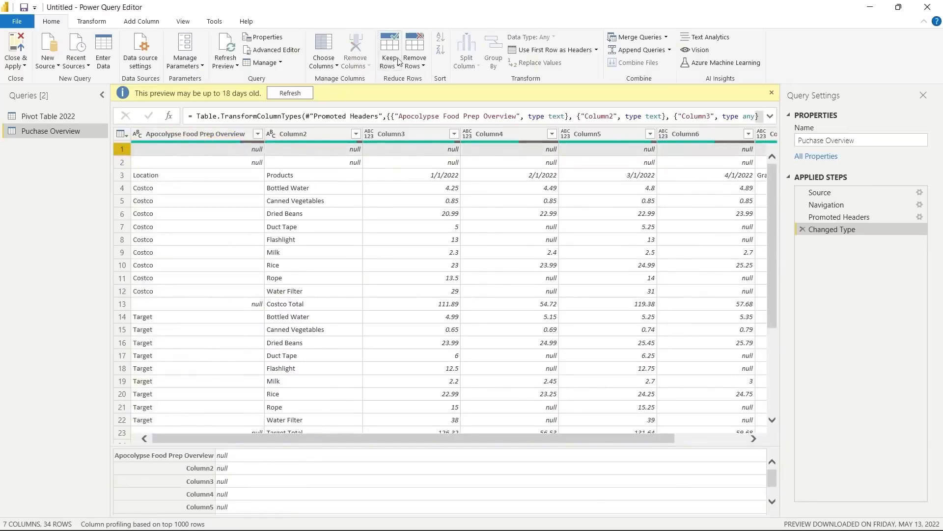
click(418, 63)
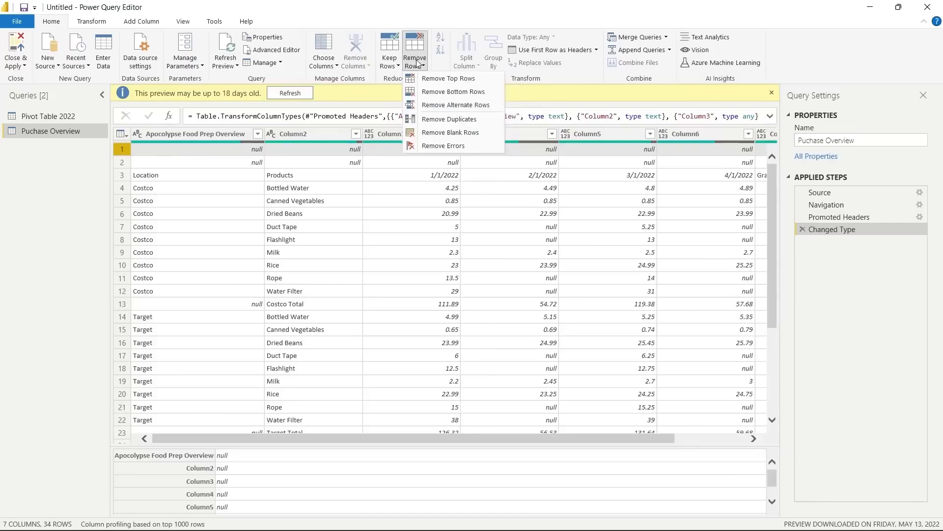
click(427, 78)
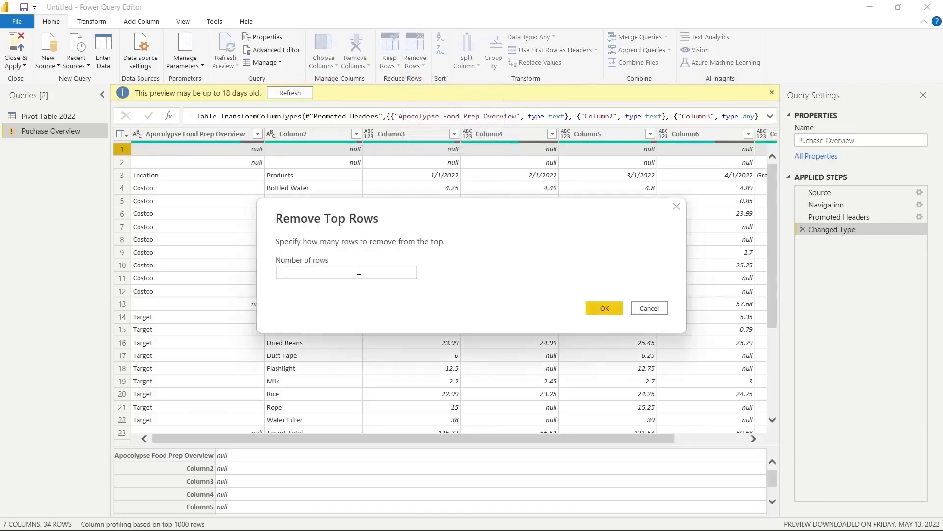
text(2)
click(604, 308)
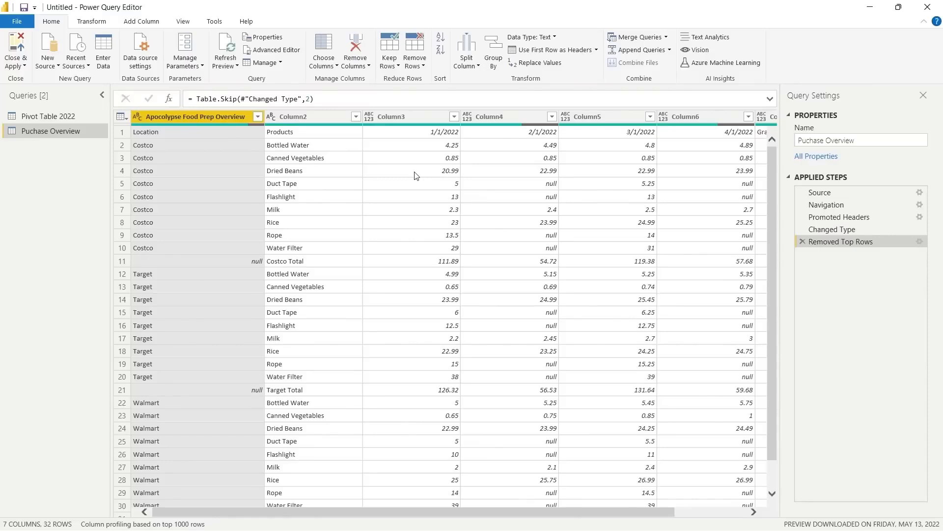
Promote the row containing Location, Products and the dates to column headers in the Puchase Overview query.
click(205, 130)
click(289, 132)
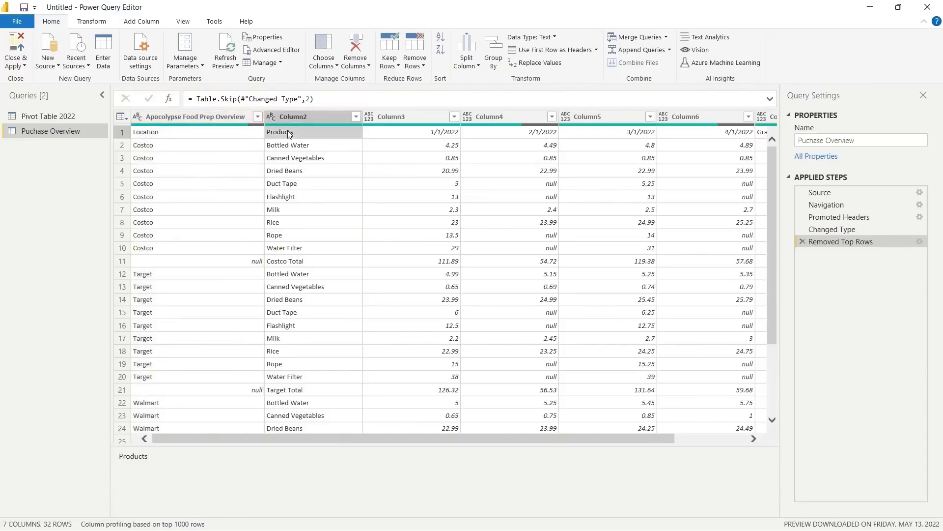
click(428, 132)
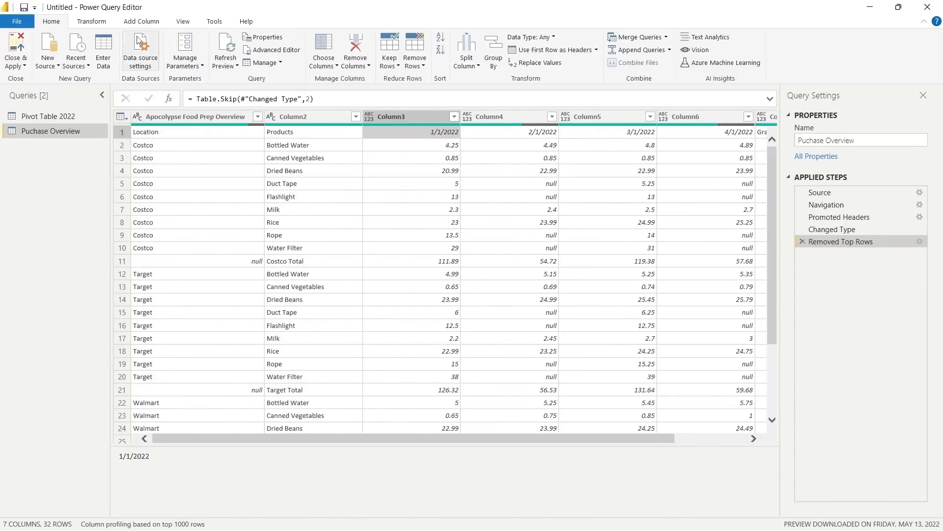
click(92, 22)
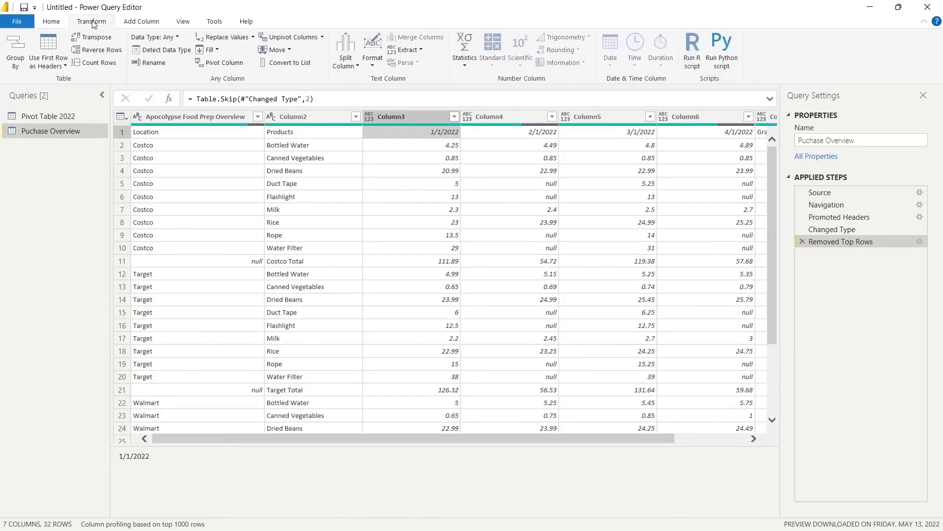
click(53, 43)
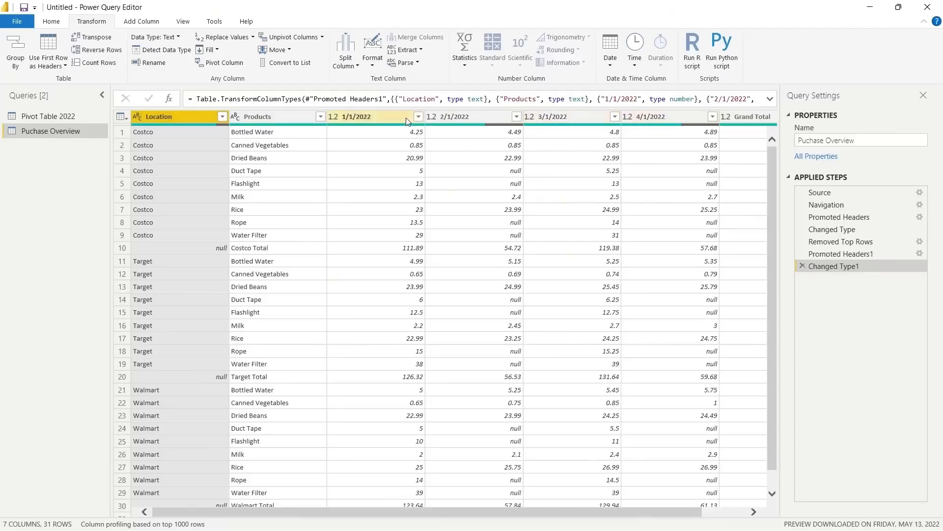
Compare the table at the Removed Top Rows, Promoted Headers1 and Changed Type1 steps, ending on Changed Type1.
click(843, 255)
click(847, 241)
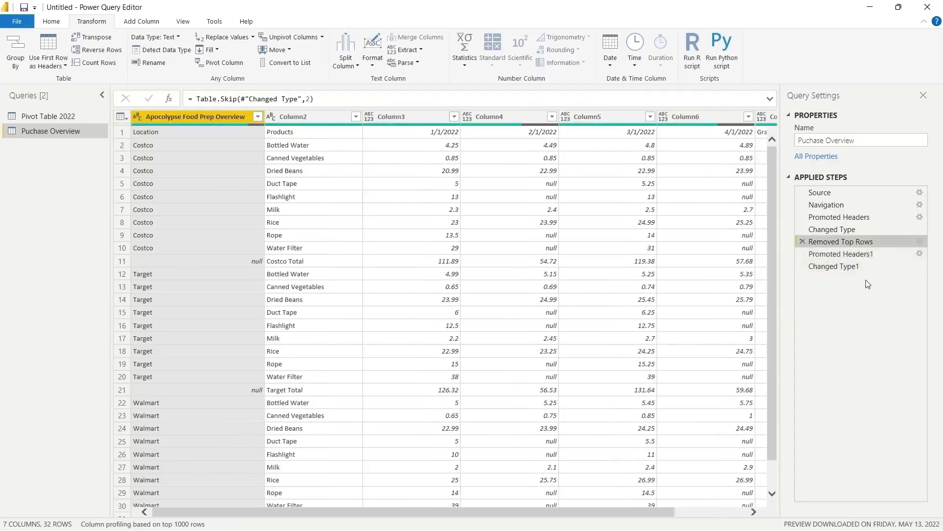
click(858, 266)
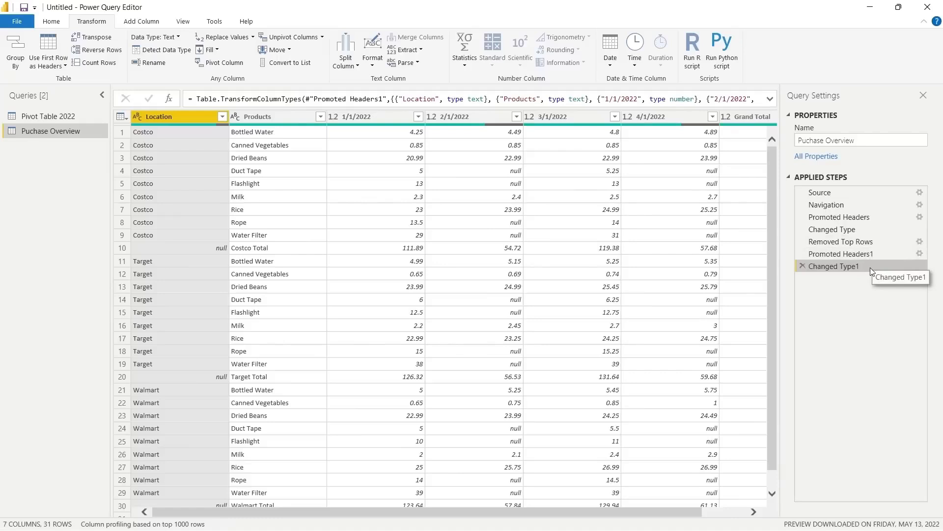
click(859, 243)
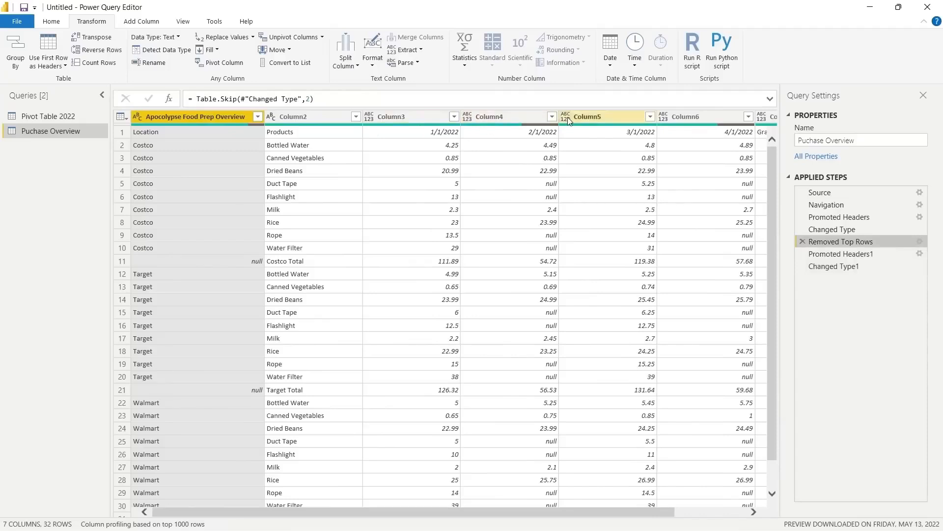
click(874, 254)
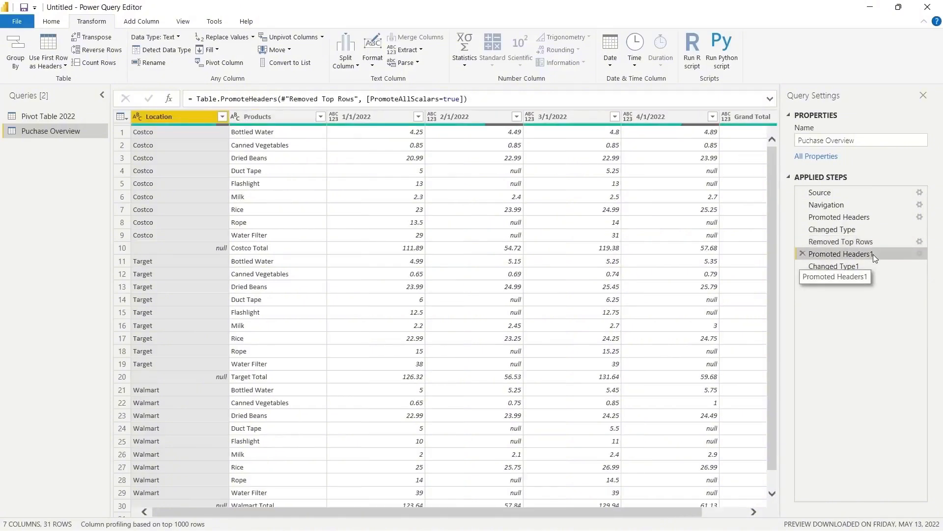
click(849, 271)
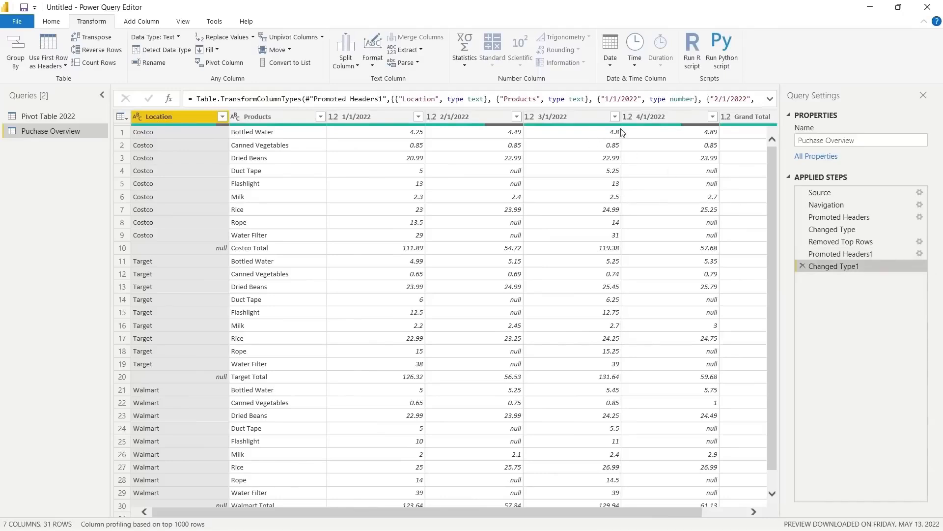
Change the 4/1/2022 column to Fixed decimal number, replacing the current conversion, and compare its Milk price with the 3/1/2022 column.
click(628, 118)
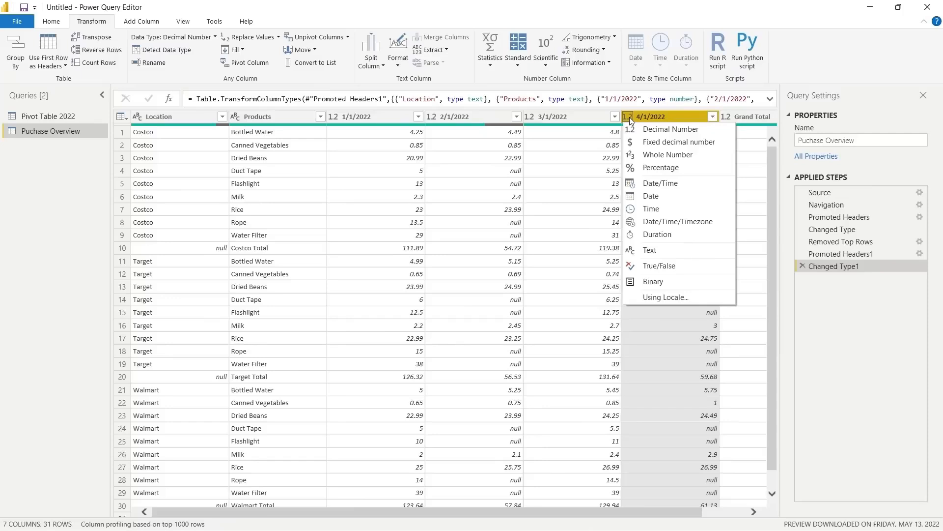
click(653, 142)
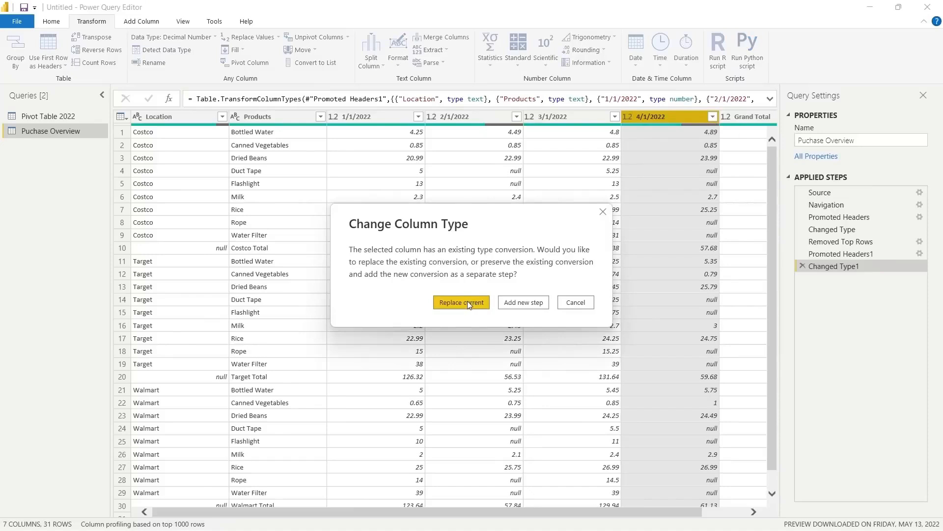
click(468, 300)
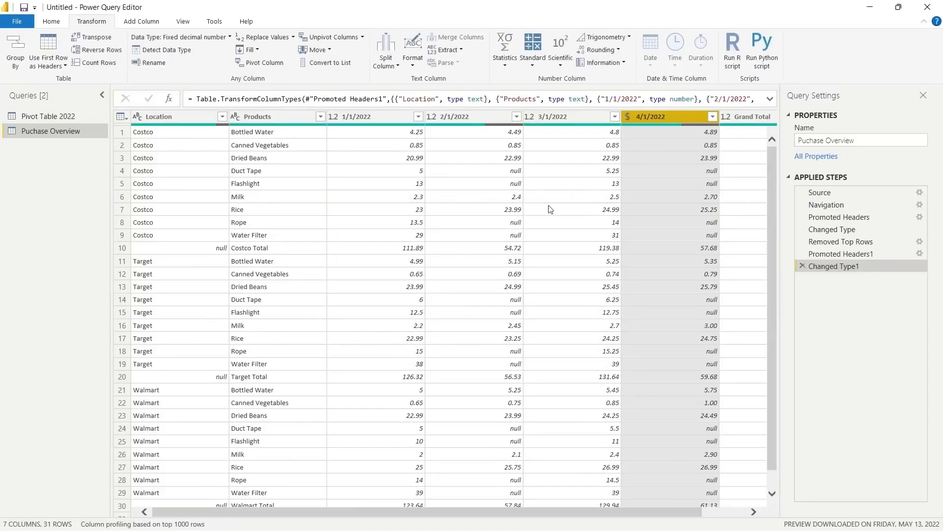
click(676, 197)
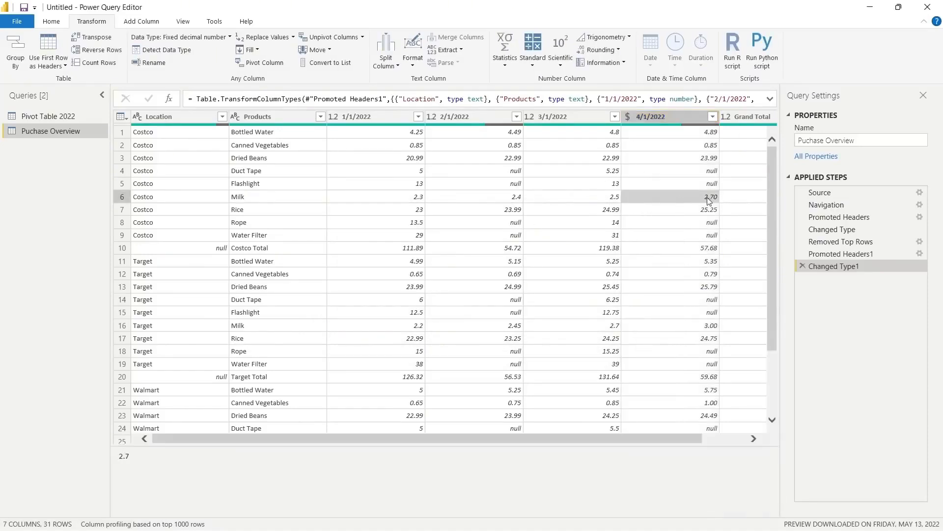
click(604, 197)
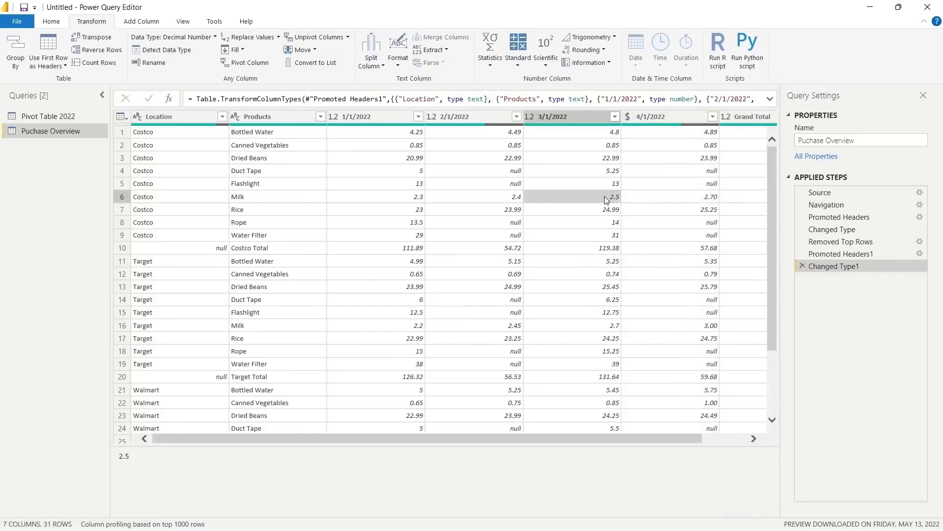
click(656, 118)
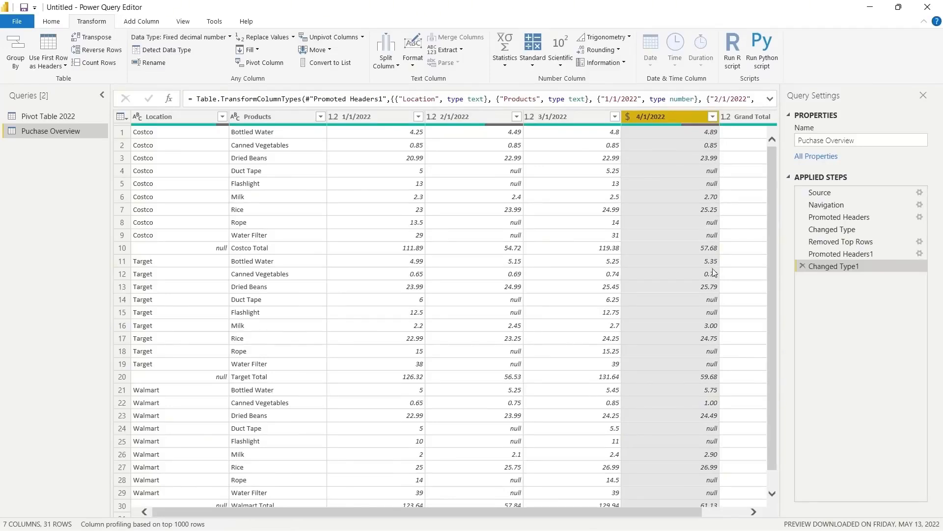
Change the 3/1/2022, 2/1/2022 and 1/1/2022 columns to Fixed decimal number, replacing the current type conversions.
click(530, 117)
click(547, 140)
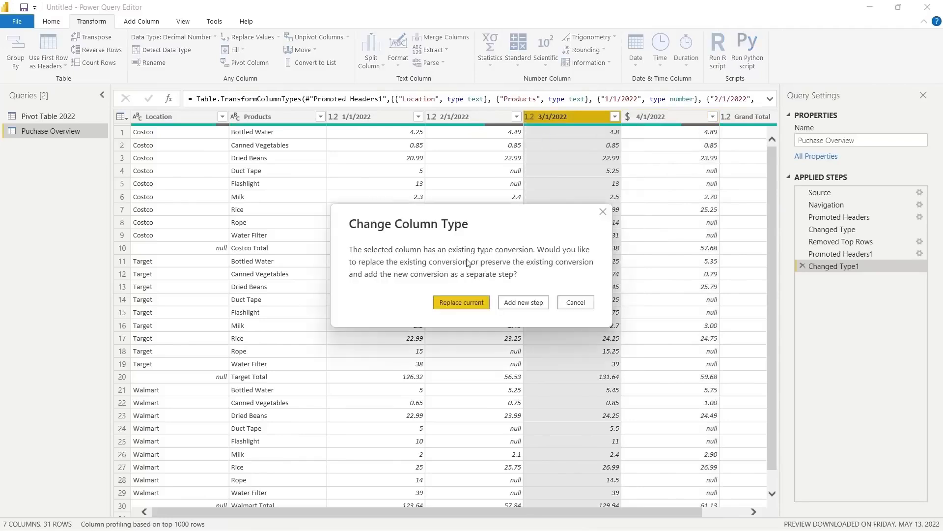
click(462, 302)
click(433, 116)
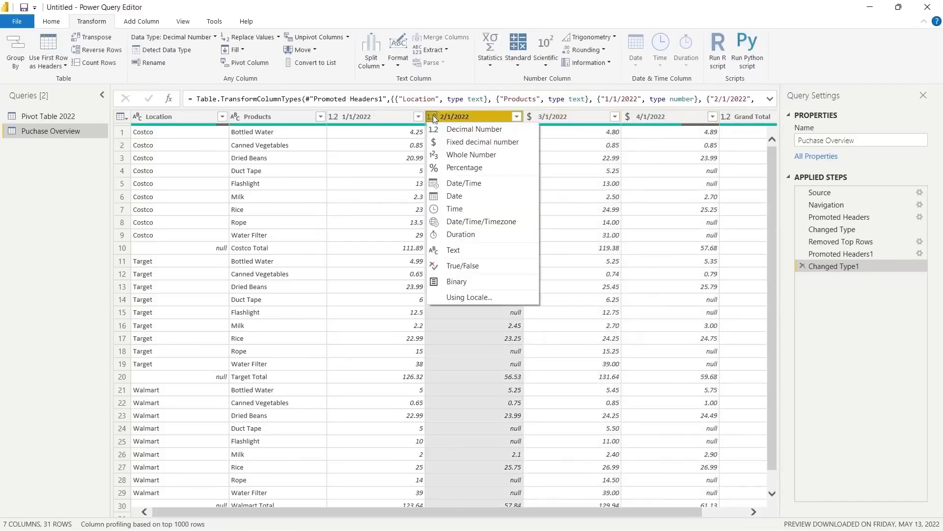
click(450, 142)
click(450, 298)
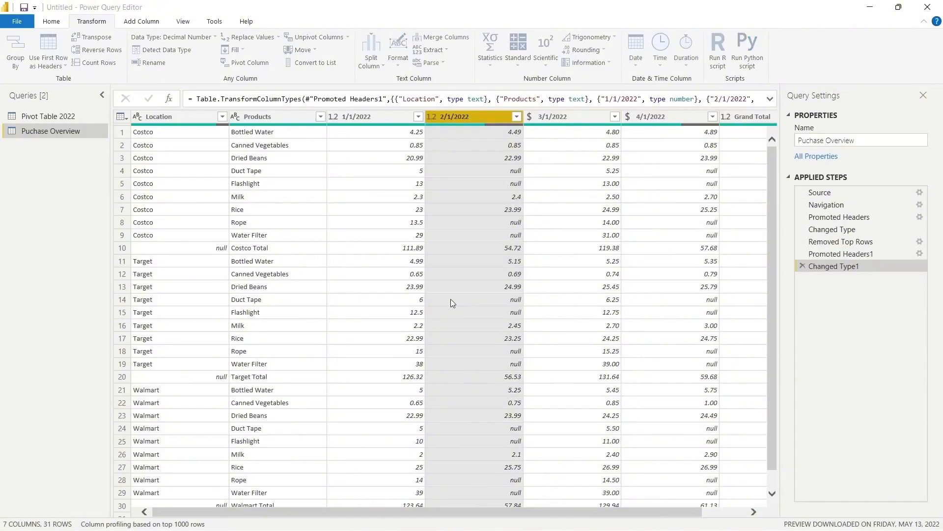
click(333, 116)
click(360, 142)
click(451, 301)
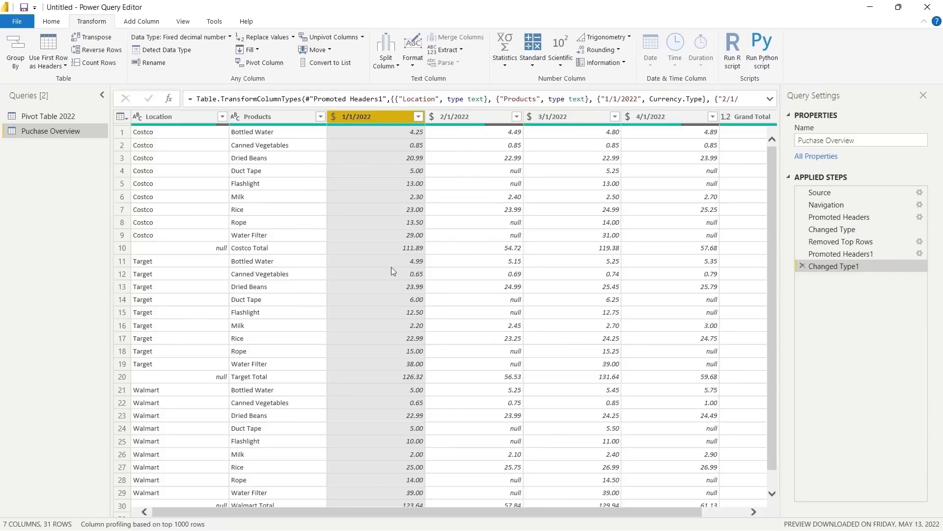
Review the total rows with a null location and remove the empty entries from the Location column.
click(124, 247)
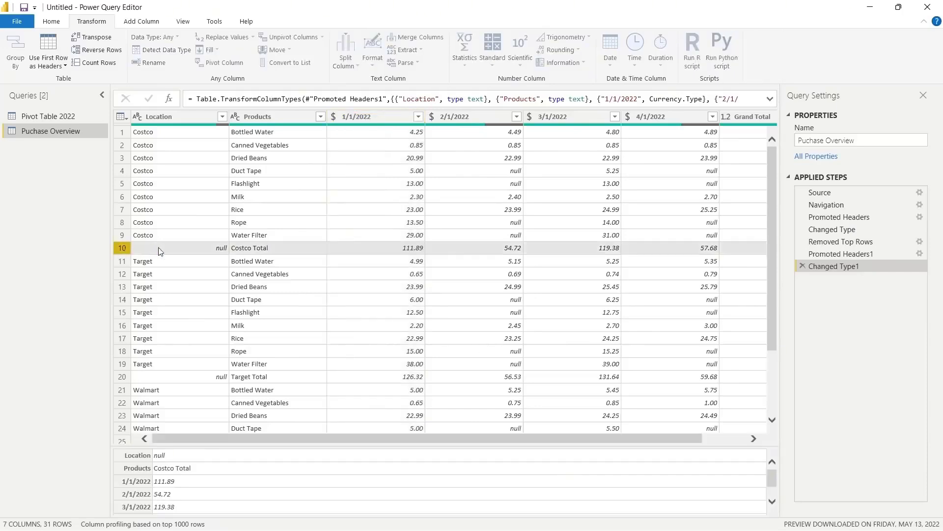
scroll(271, 252, down, 1)
scroll(269, 251, down, 2)
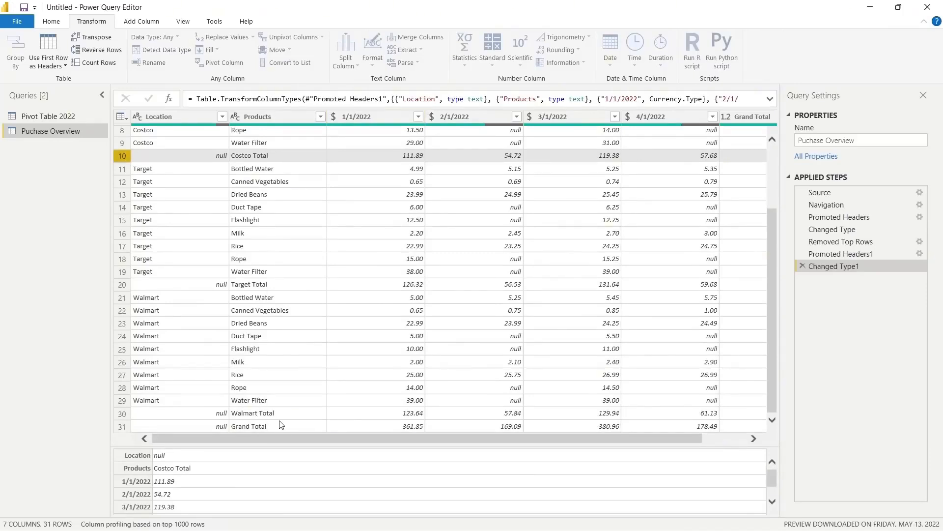
scroll(211, 285, up, 3)
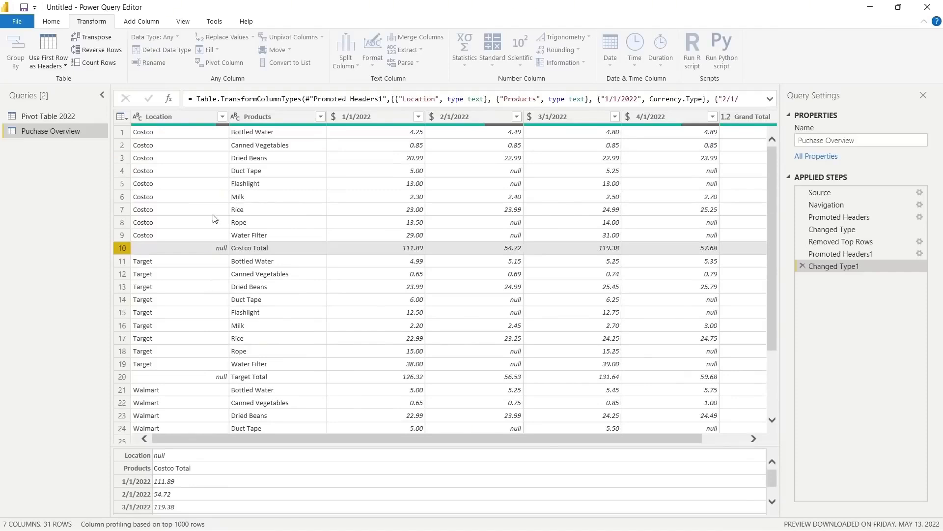
click(222, 117)
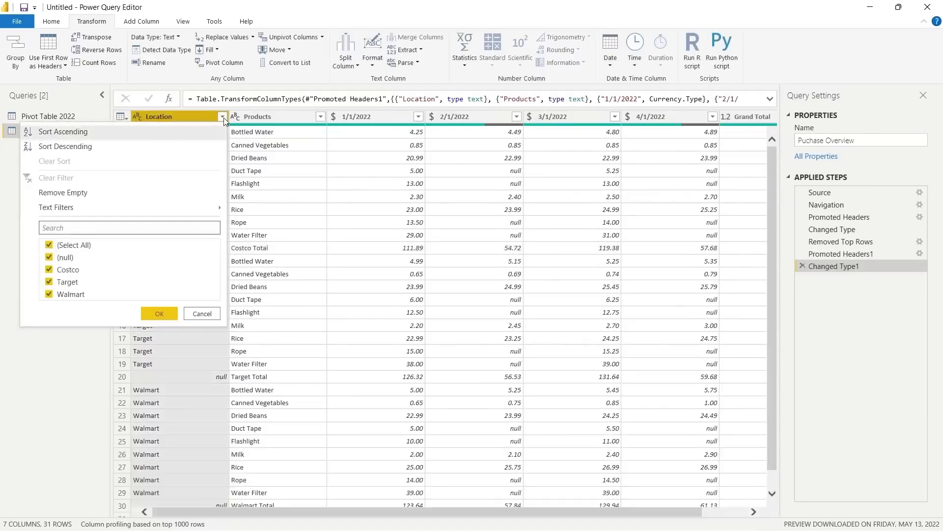
click(167, 197)
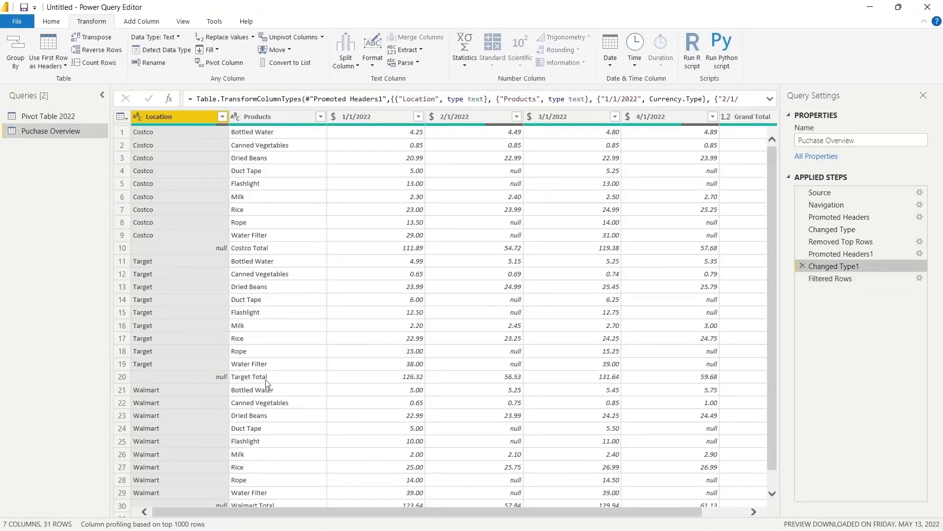
Insert a text filter on the Products column after Changed Type1 that keeps only rows not containing "Total".
click(320, 116)
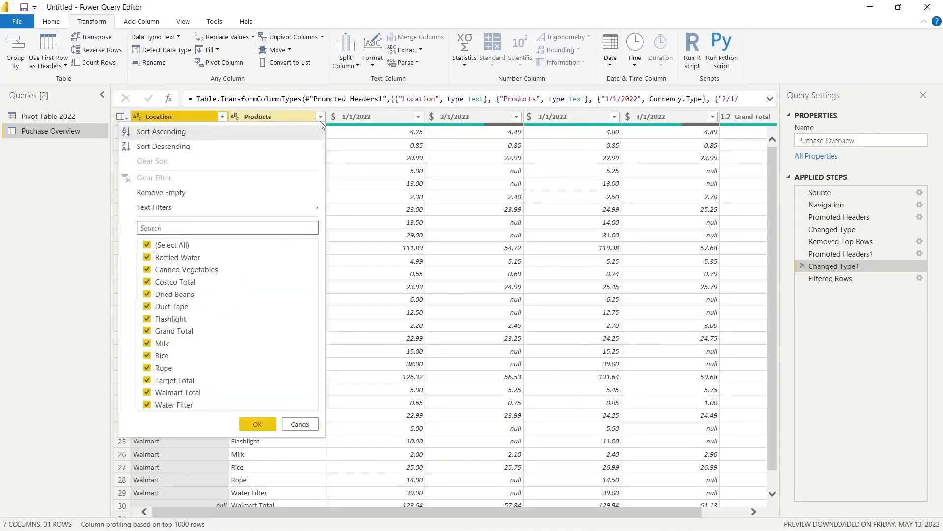
mouse_move(291, 212)
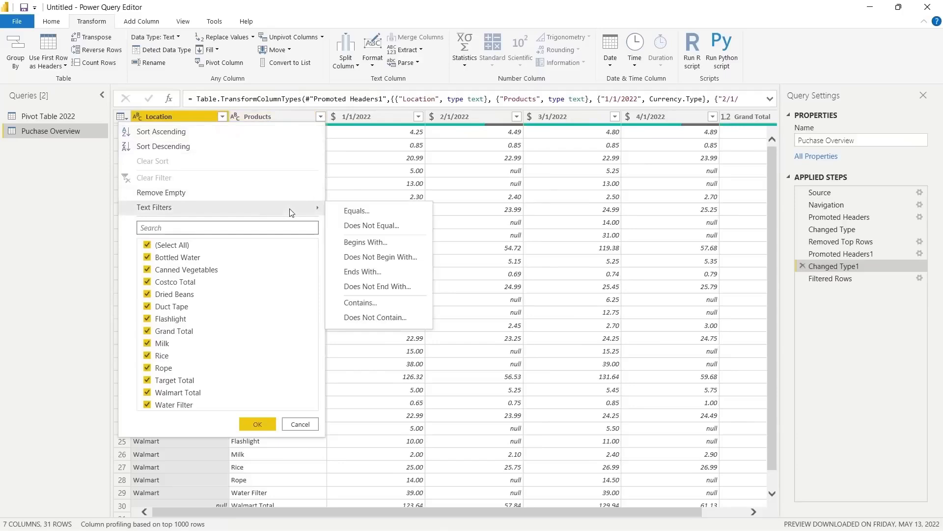
click(376, 318)
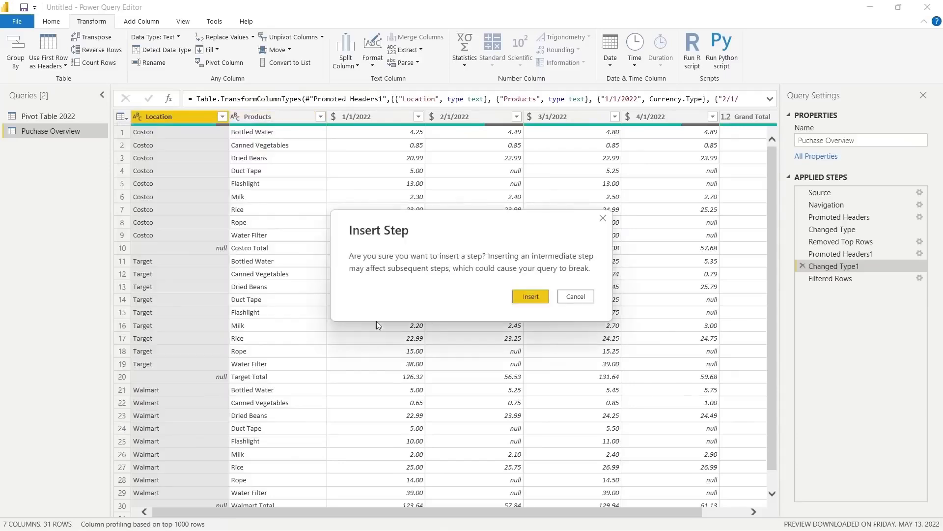
click(525, 297)
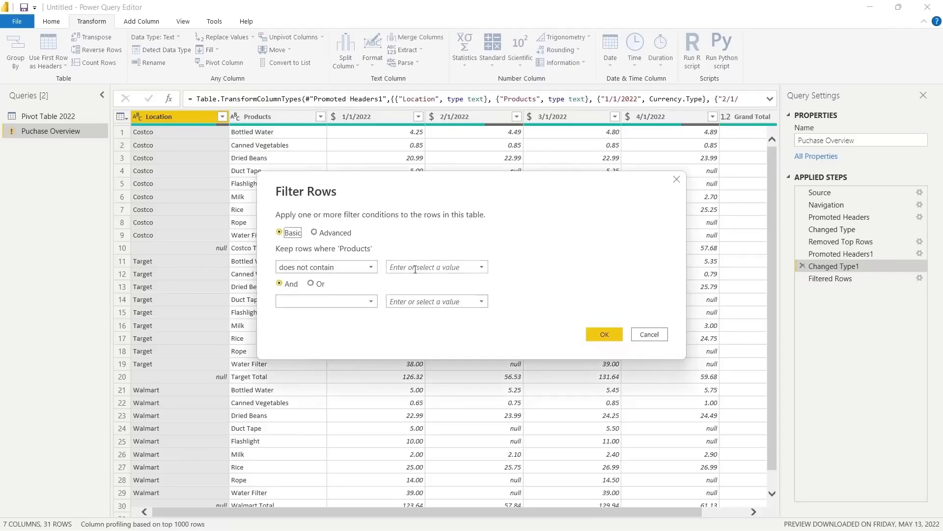
click(415, 270)
text(Total)
click(602, 331)
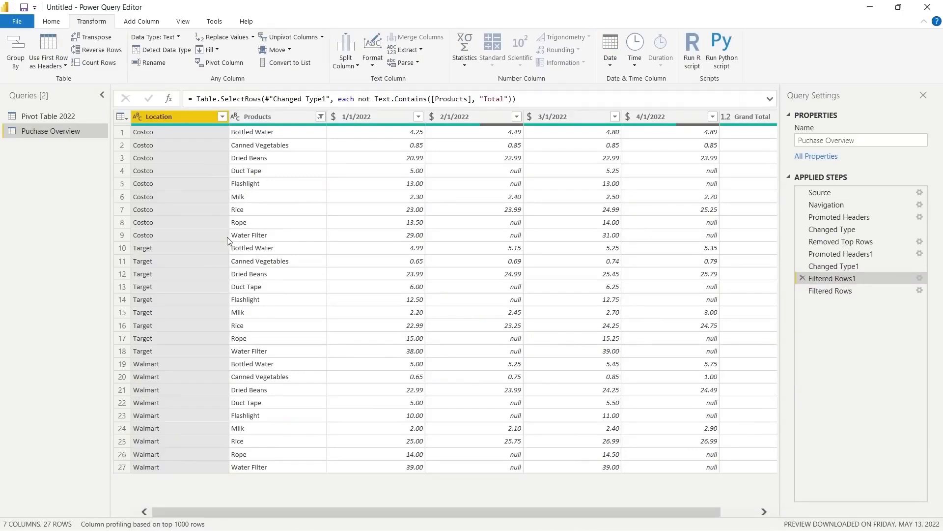
Remove the Grand Total column as an inserted step and move that step after Filtered Rows in the applied steps.
scroll(375, 235, right, 2)
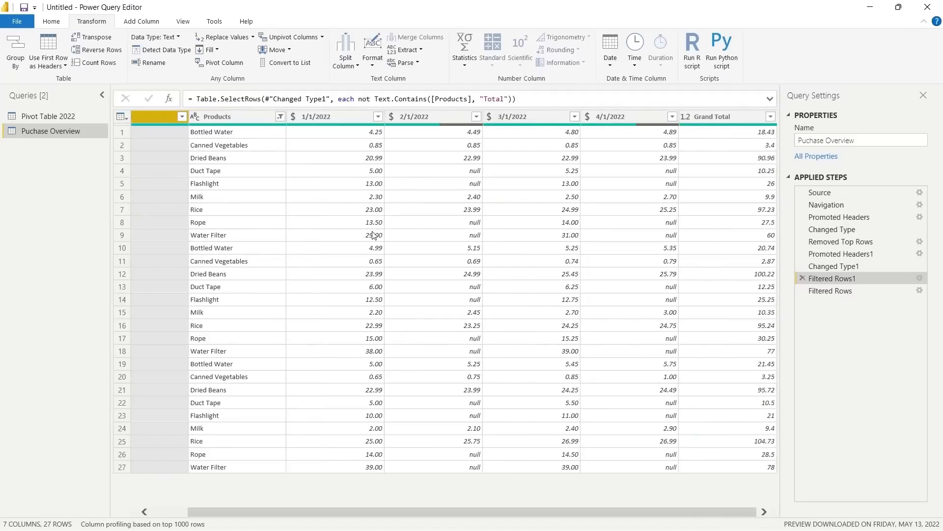
click(738, 116)
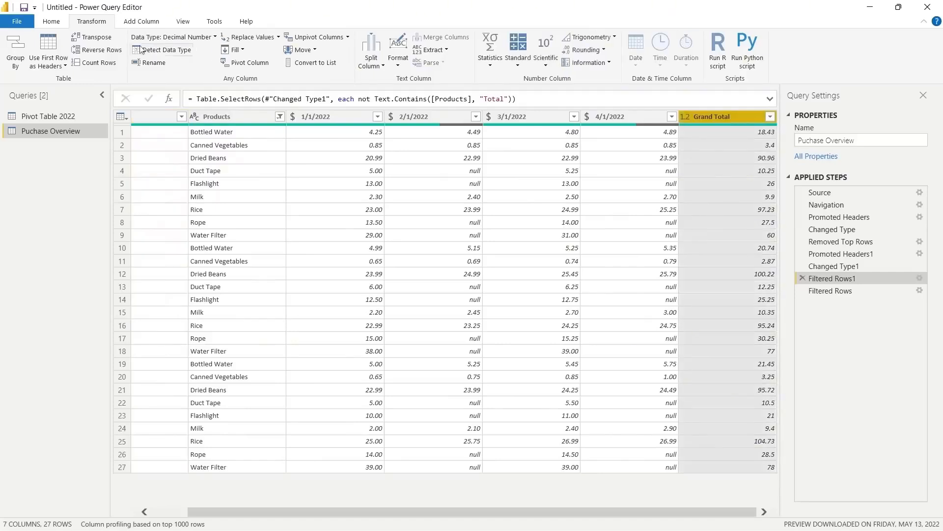
click(52, 23)
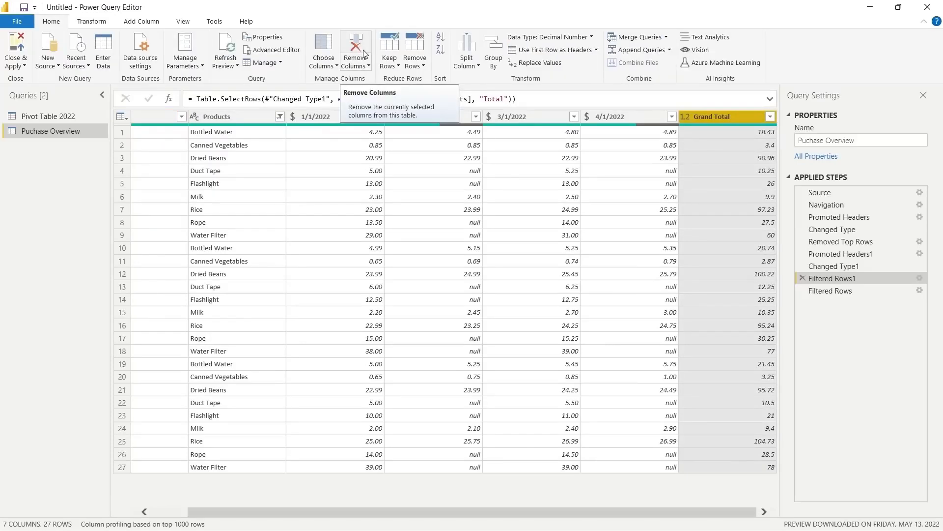
click(364, 54)
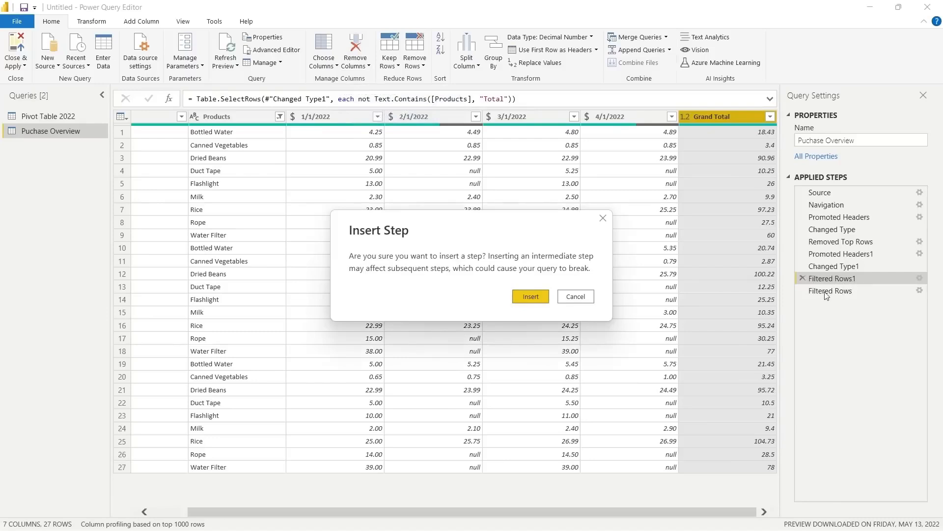
click(528, 299)
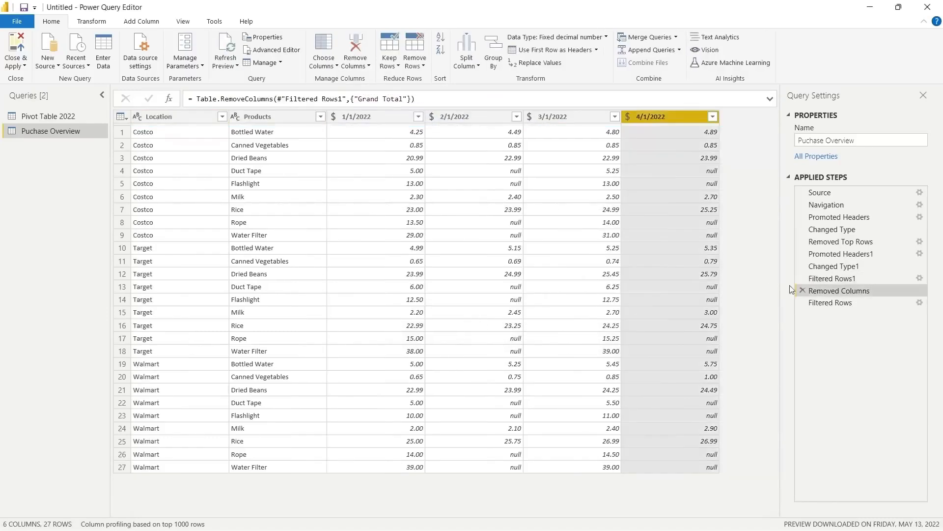
drag(824, 289, 826, 307)
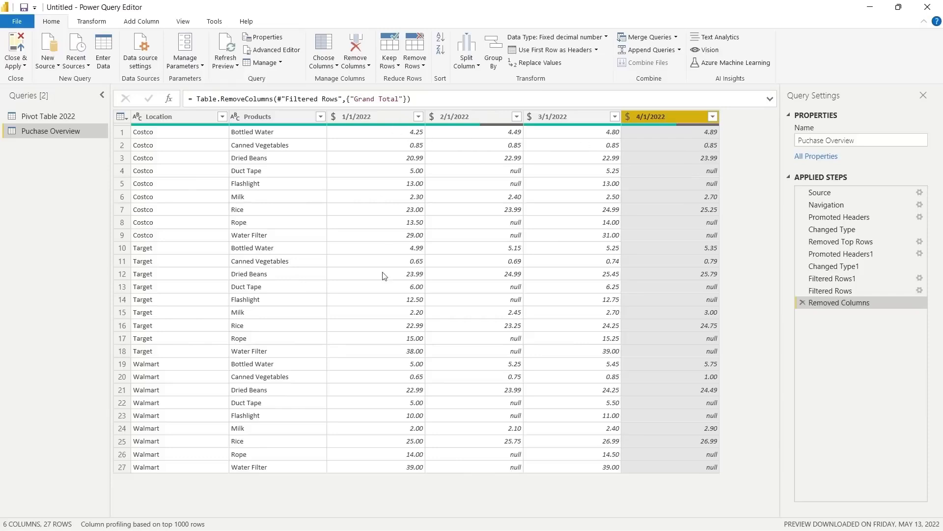
Unpivot the 1/1/2022, 2/1/2022, 3/1/2022 and 4/1/2022 columns into attribute-value pairs.
mouse_move(681, 127)
click(388, 117)
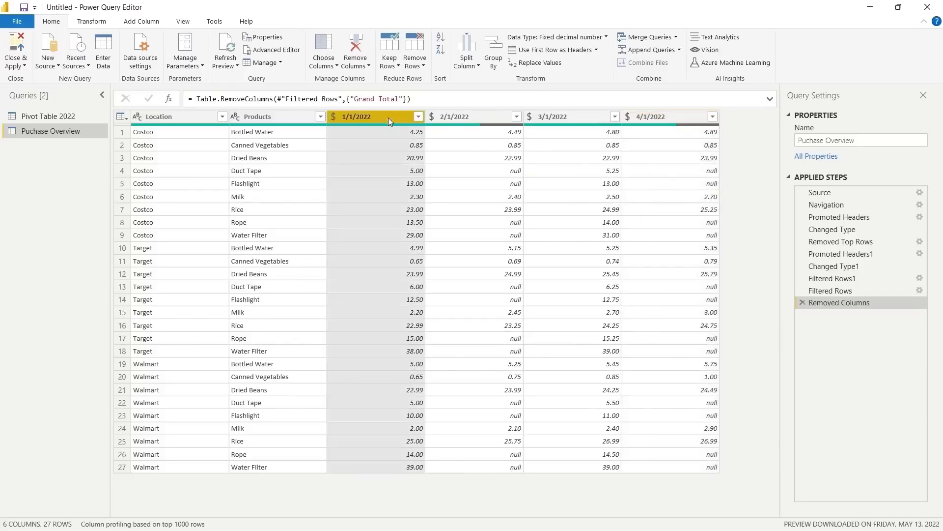
shift+click(683, 116)
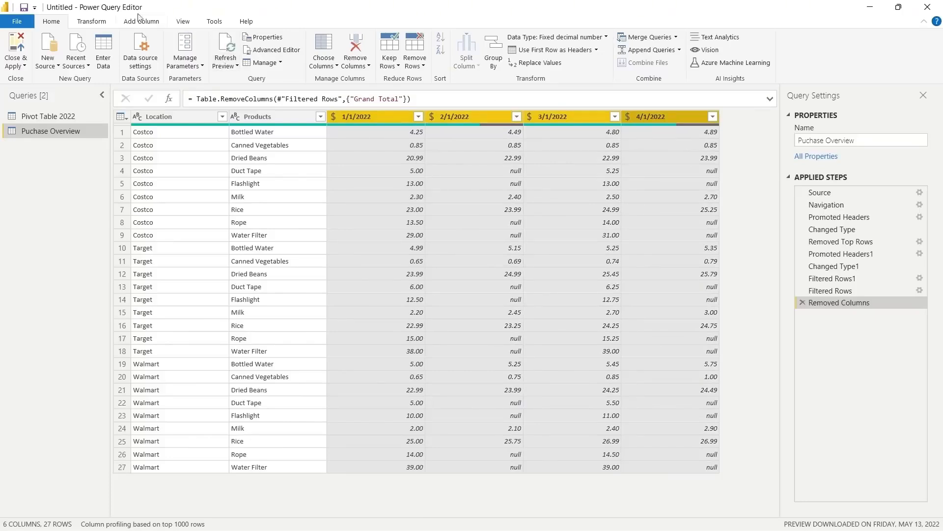
click(97, 24)
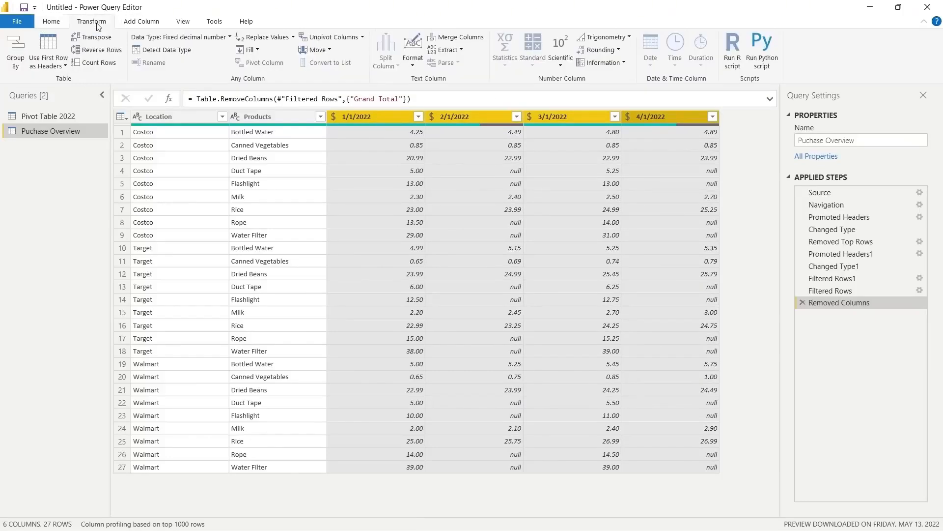
click(347, 39)
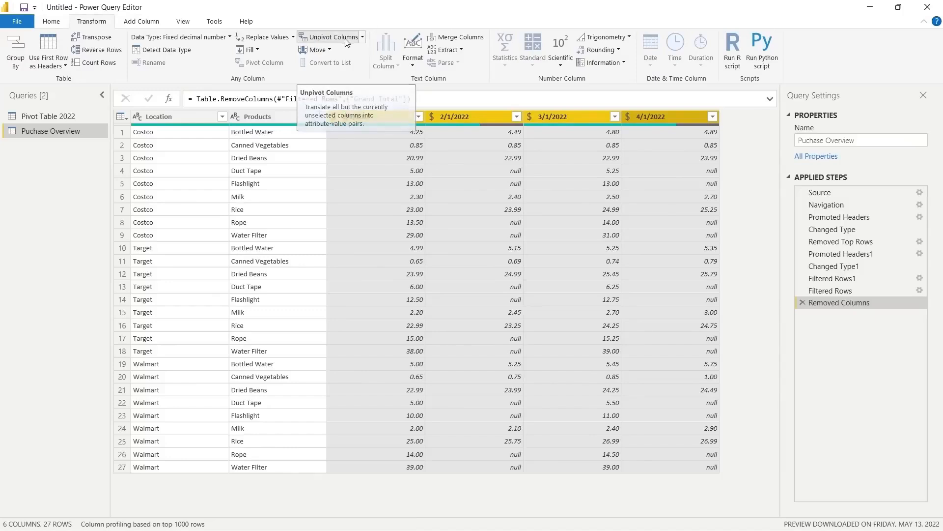
Switch to the Apocolypse Food Prep workbook in Excel and compare the layouts of the Puchase Overview and Purchase Tracker sheets.
click(196, 118)
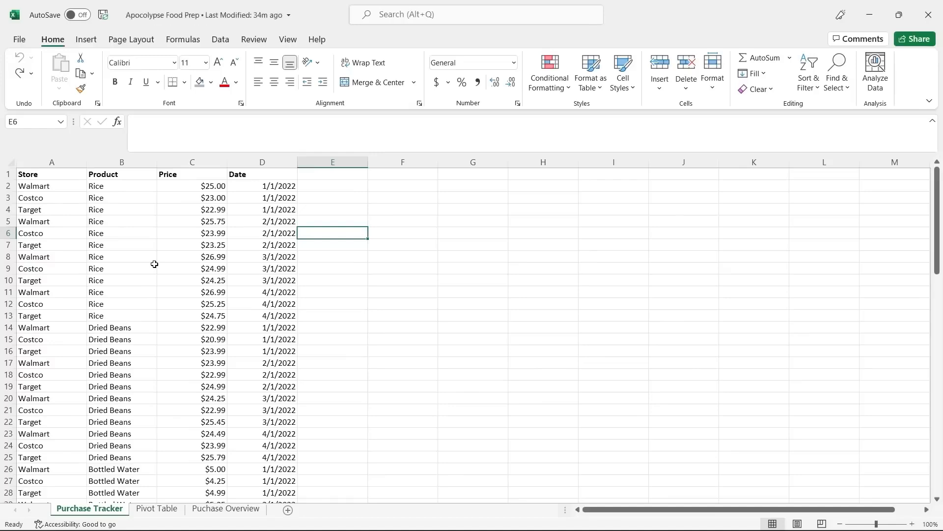
click(235, 511)
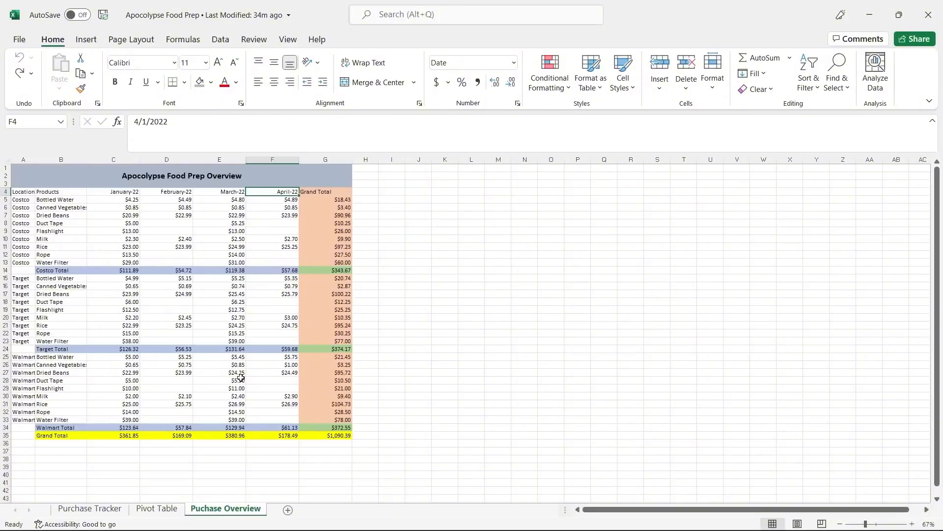
click(98, 511)
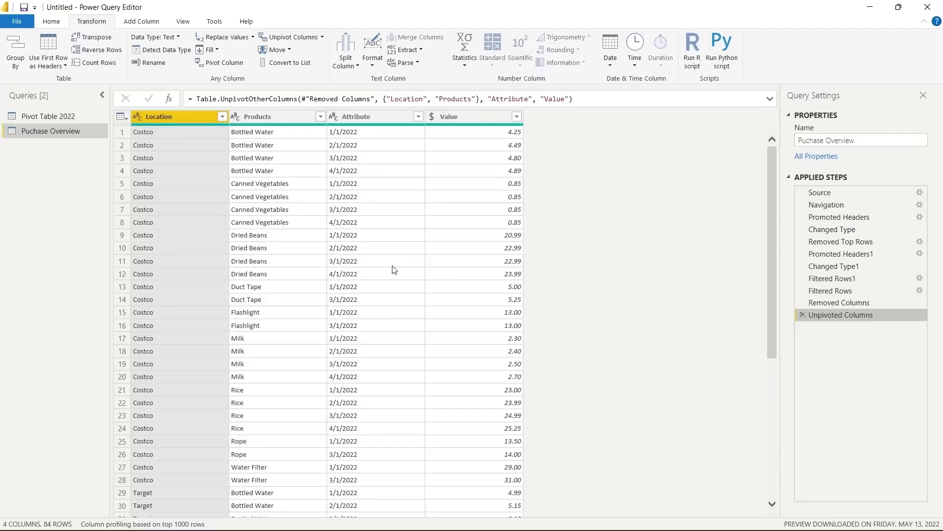
Back in Power Query Editor, change the Attribute column's data type to Date and rename the Value column to Product_Cost.
click(336, 123)
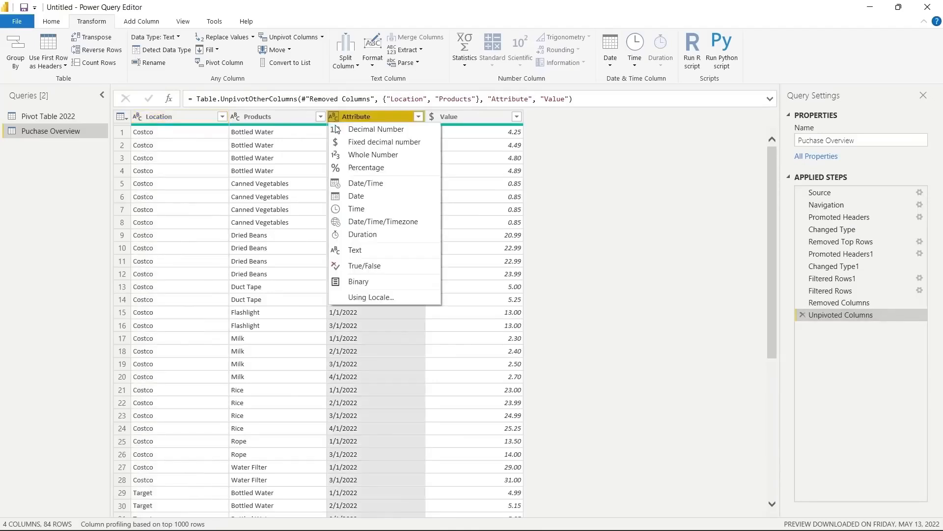
click(354, 194)
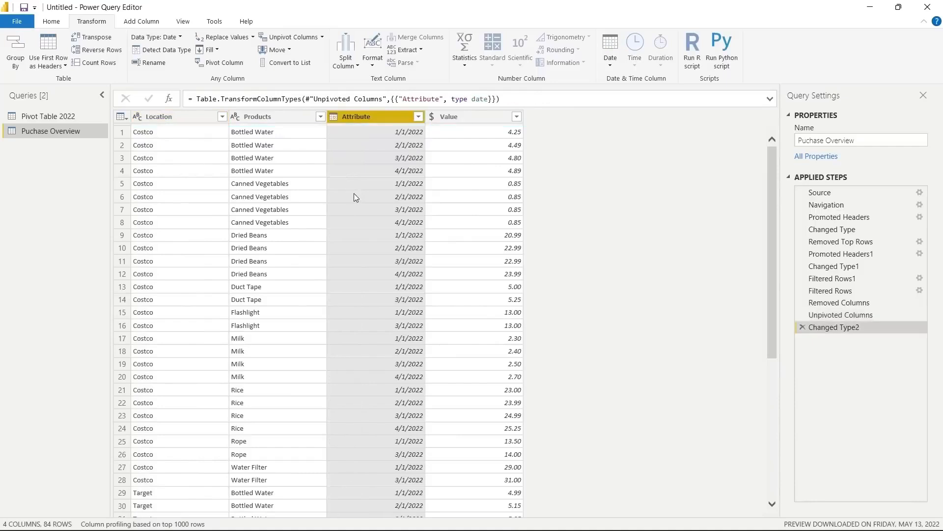
click(453, 117)
double_click(453, 117)
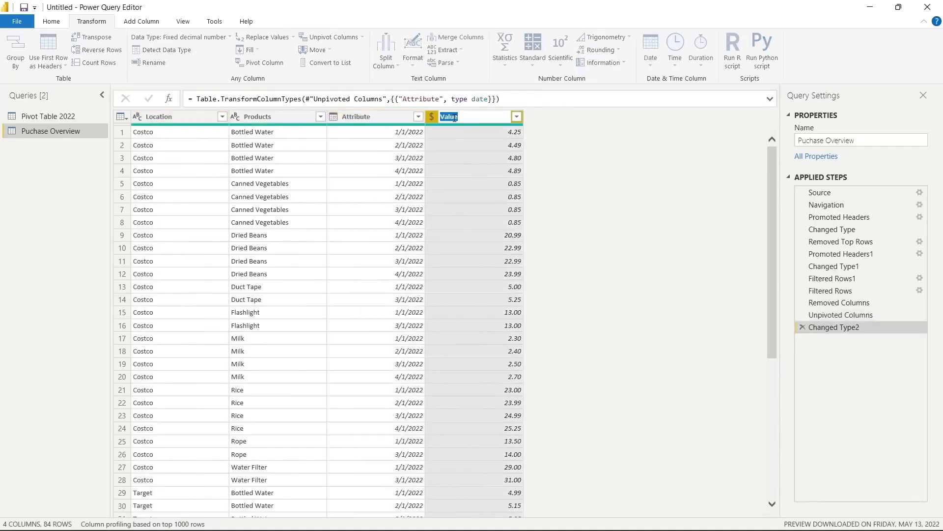
click(464, 118)
text(ost)
key(BackSpace)
key(BackSpace)
key(BackSpace)
key(BackSpace)
key(BackSpace)
key(BackSpace)
key(BackSpace)
key(BackSpace)
key(BackSpace)
text(Product_Cost)
key(Return)
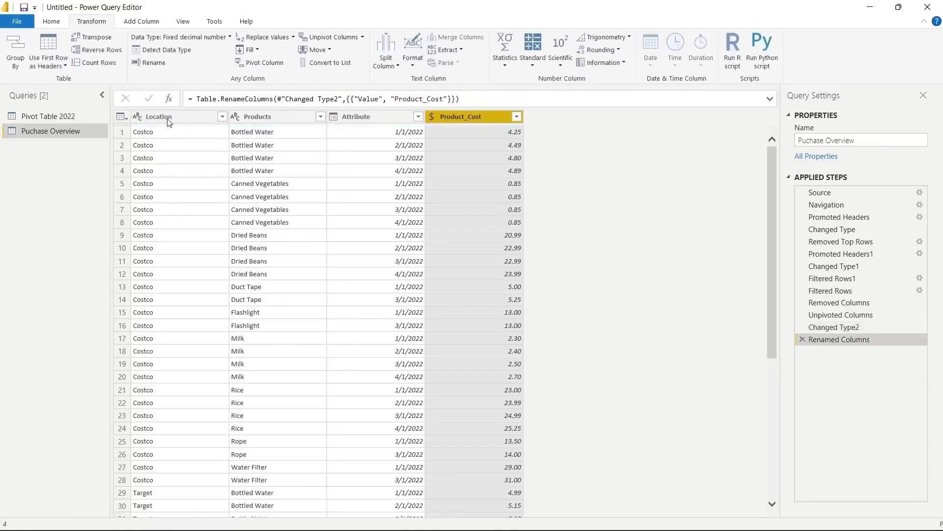
Rename the Location column to Store.
double_click(168, 118)
text(Store)
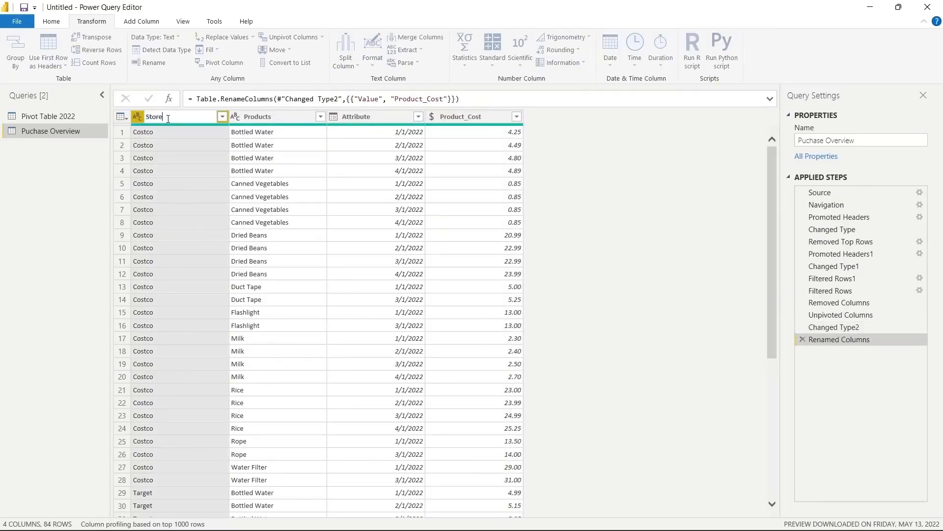
click(374, 261)
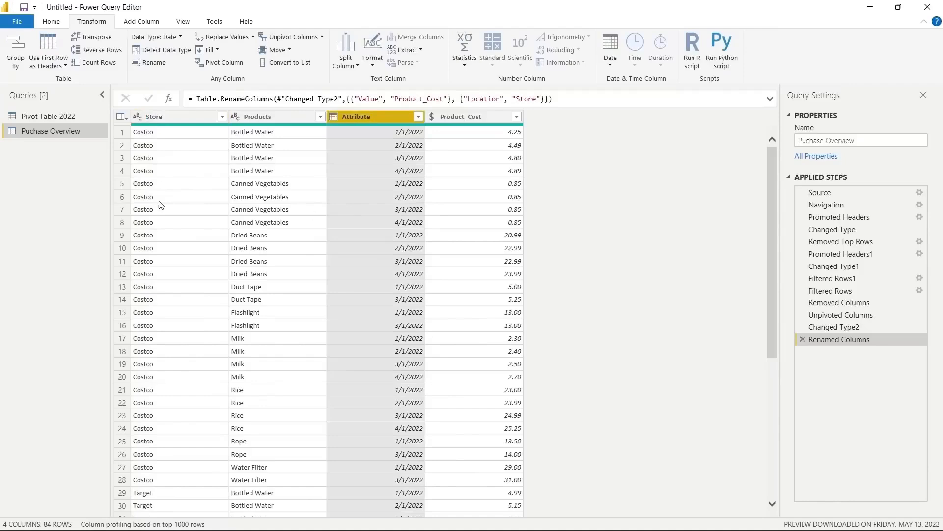
Open the Pivot Table 2022 query and promote its first row, starting with Row Labels, to column headers.
click(67, 117)
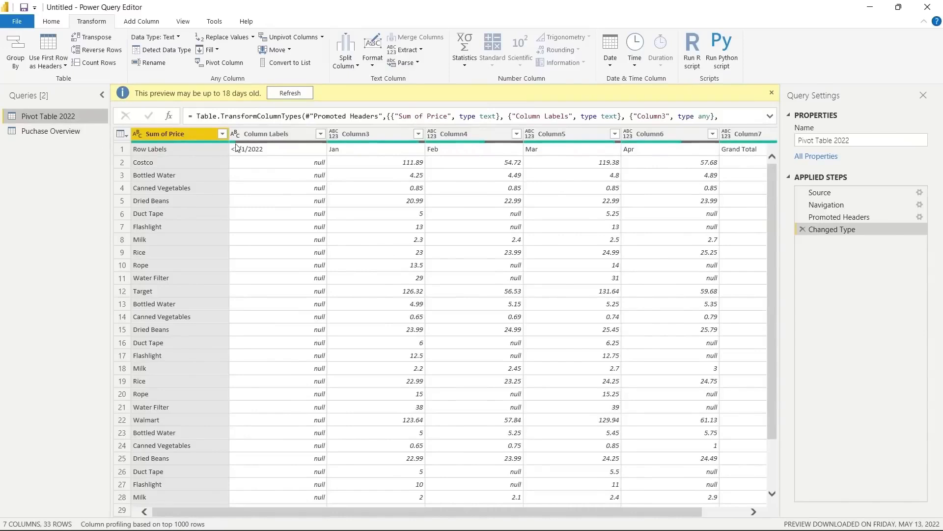
click(121, 152)
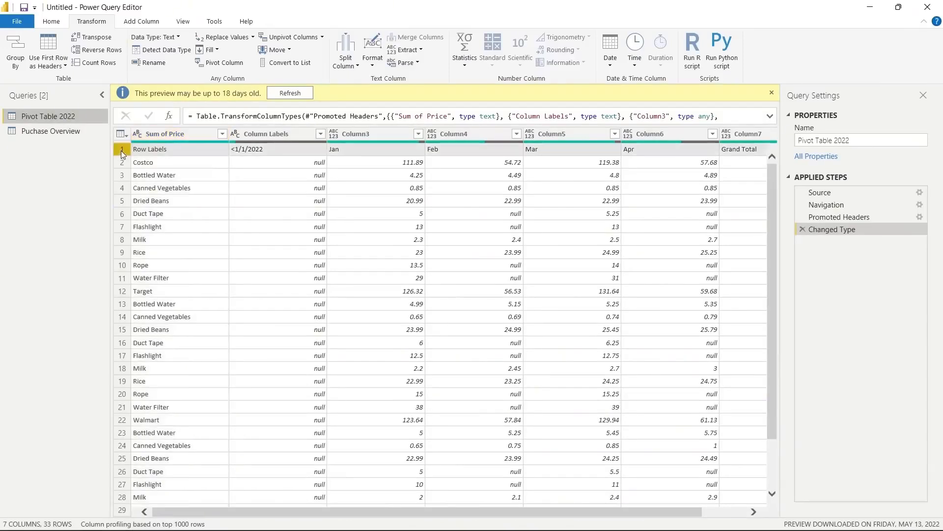
click(52, 21)
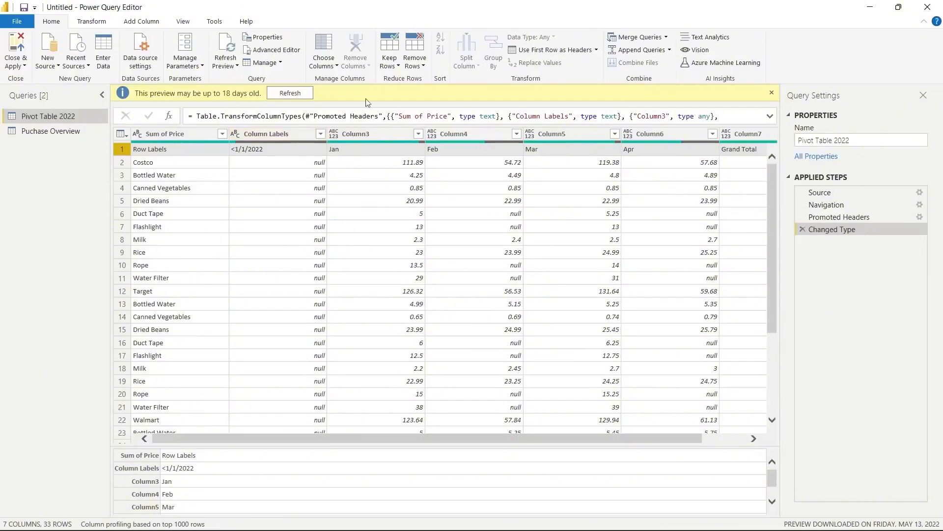
click(92, 22)
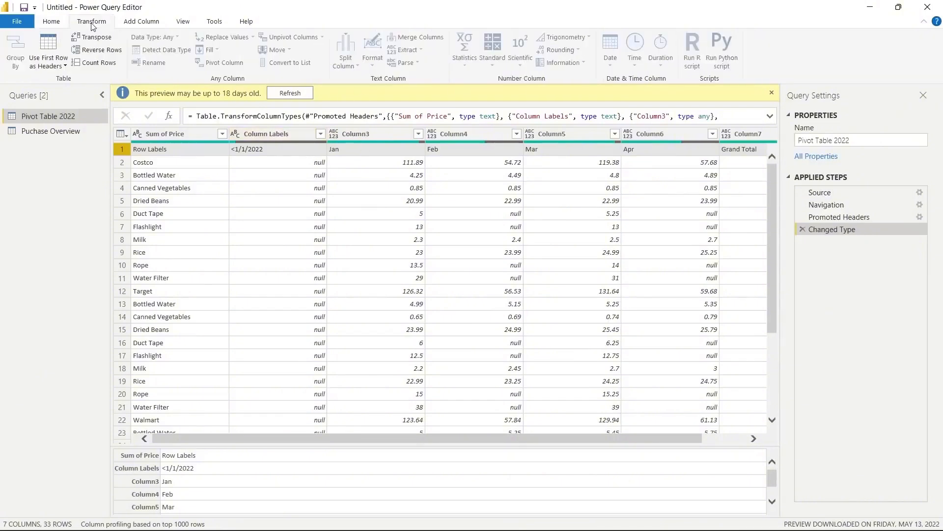
click(54, 47)
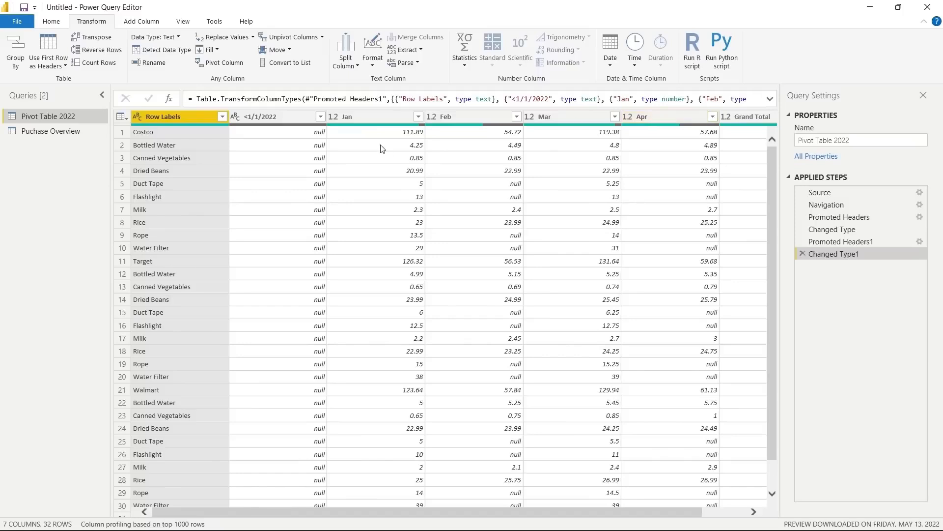
Unpivot the Jan, Feb, Mar and Apr columns of the Pivot Table 2022 query.
click(393, 119)
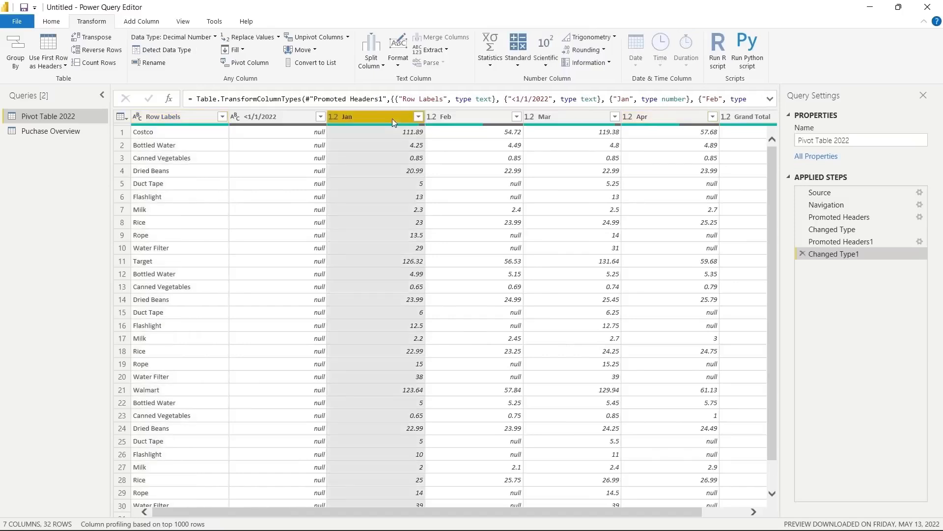
shift+click(677, 116)
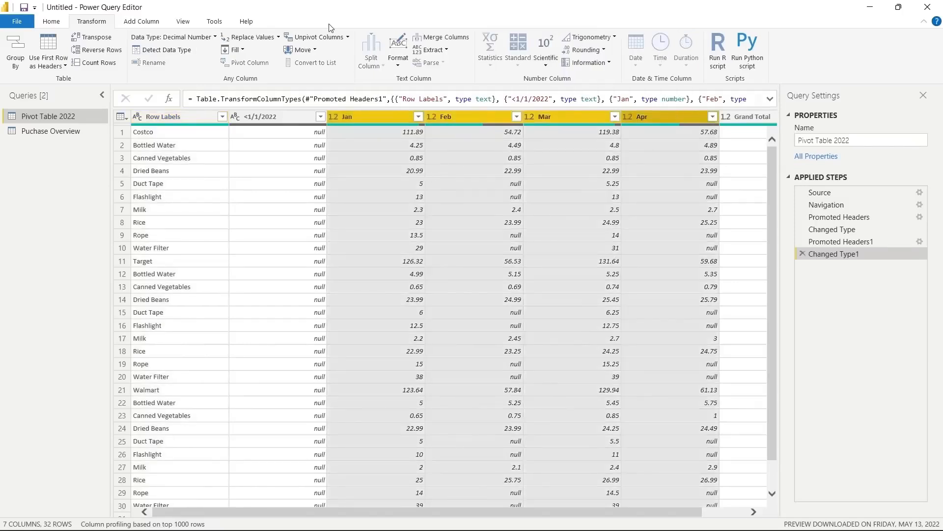
click(322, 38)
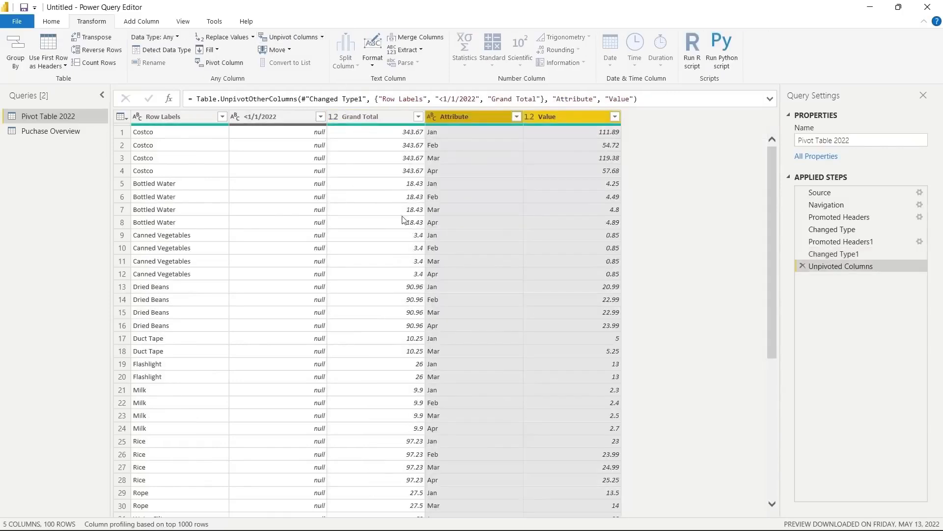
Examine the unpivoted Attribute and Value columns, including the month entries in the first rows.
click(460, 135)
click(472, 117)
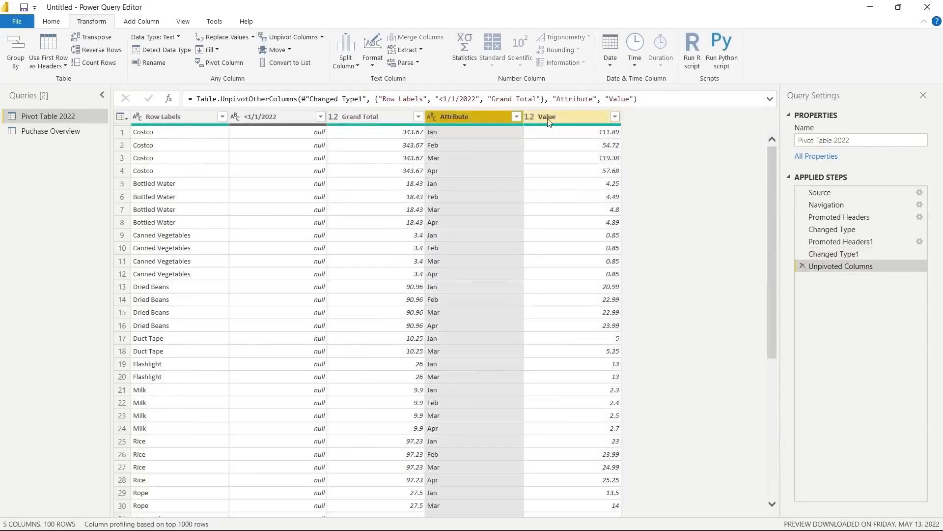
click(555, 116)
click(492, 120)
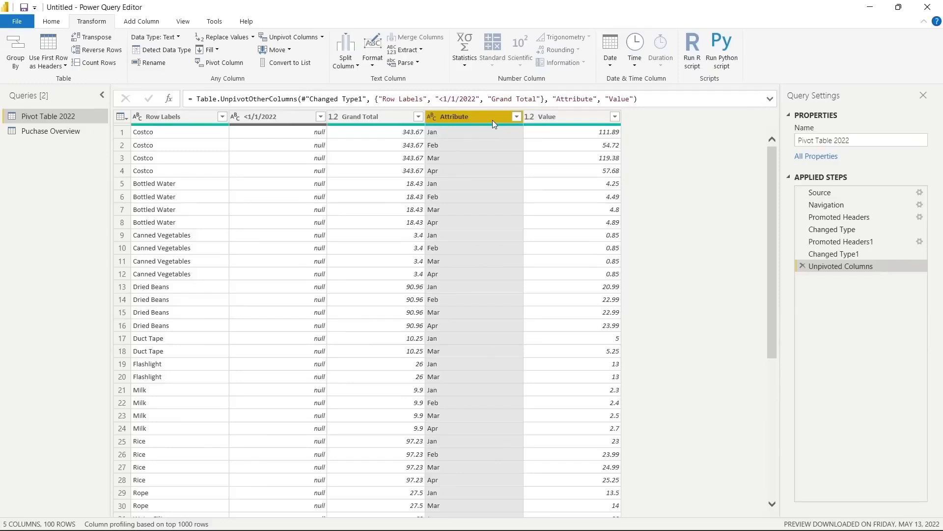
click(462, 135)
click(462, 144)
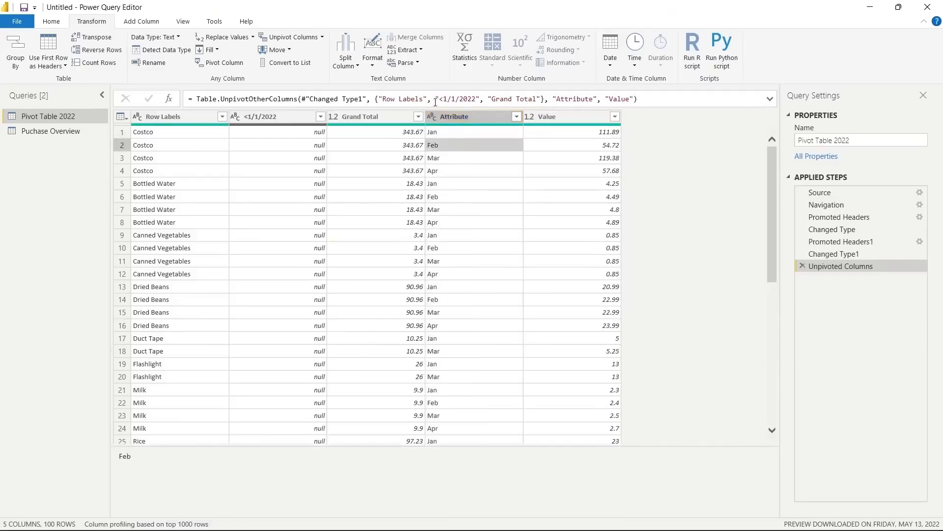
Close and apply the query changes, view the loaded Puchase Overview table as data, and reopen the query editor.
click(431, 117)
click(475, 196)
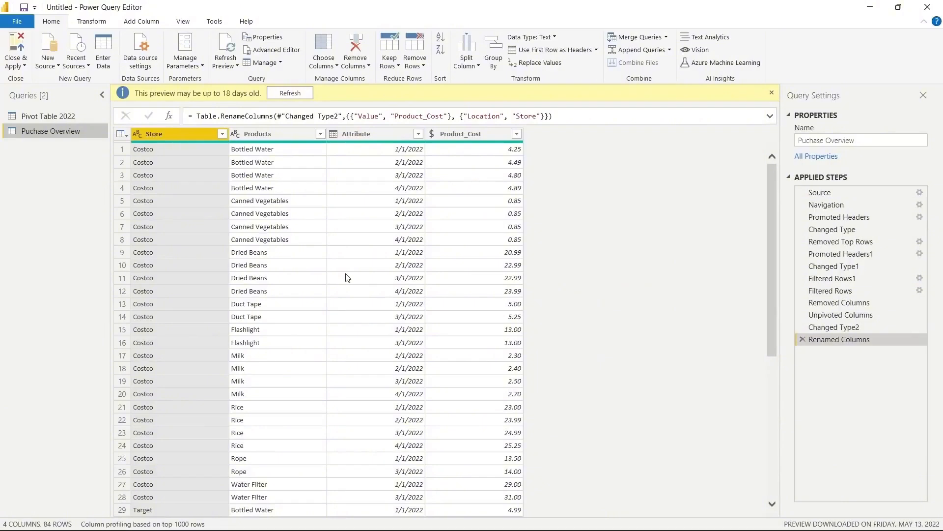
click(16, 46)
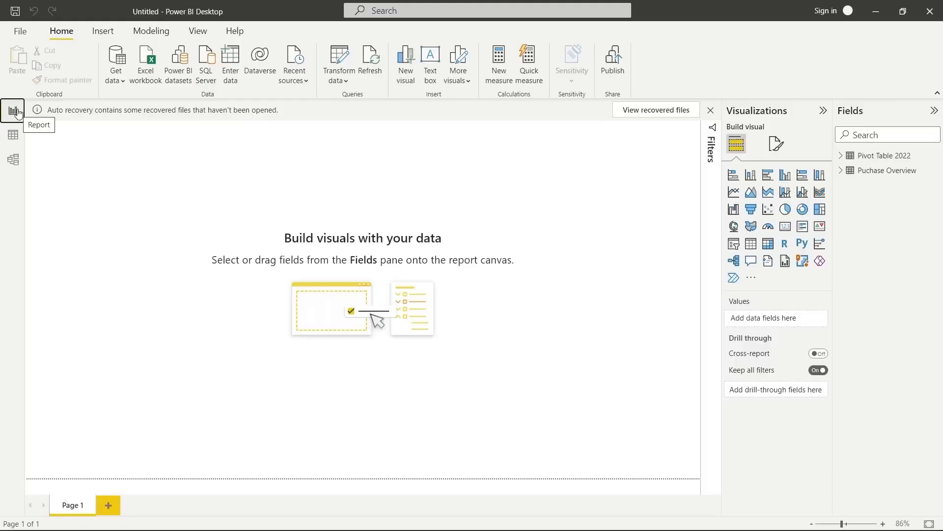
click(14, 136)
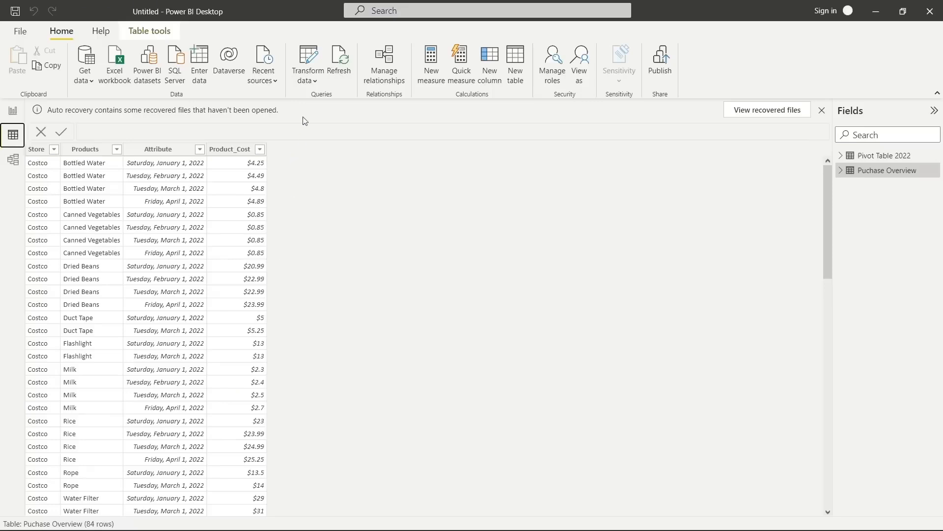
click(309, 60)
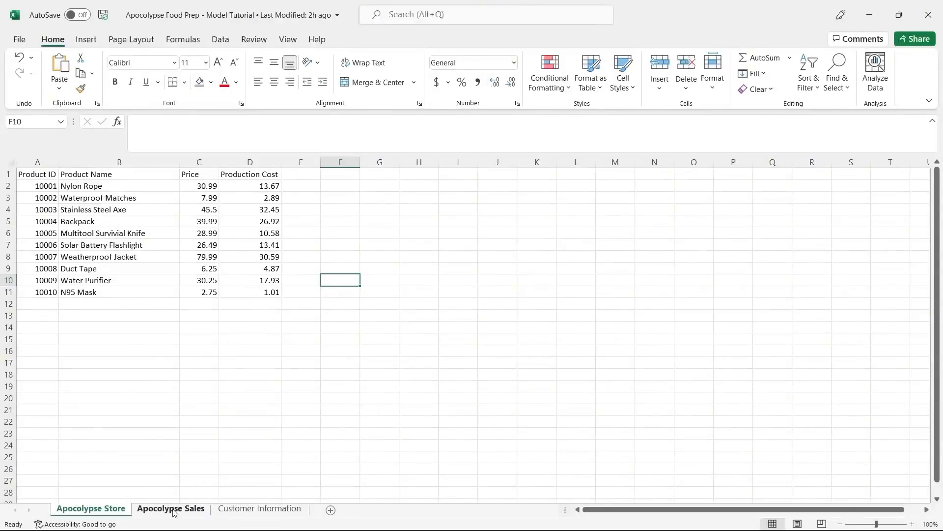
In Excel, examine the Apocolypse Sales sheet's Cust ID, Customer, Product ID and Order ID columns, plus the Customer Information sheet.
click(171, 509)
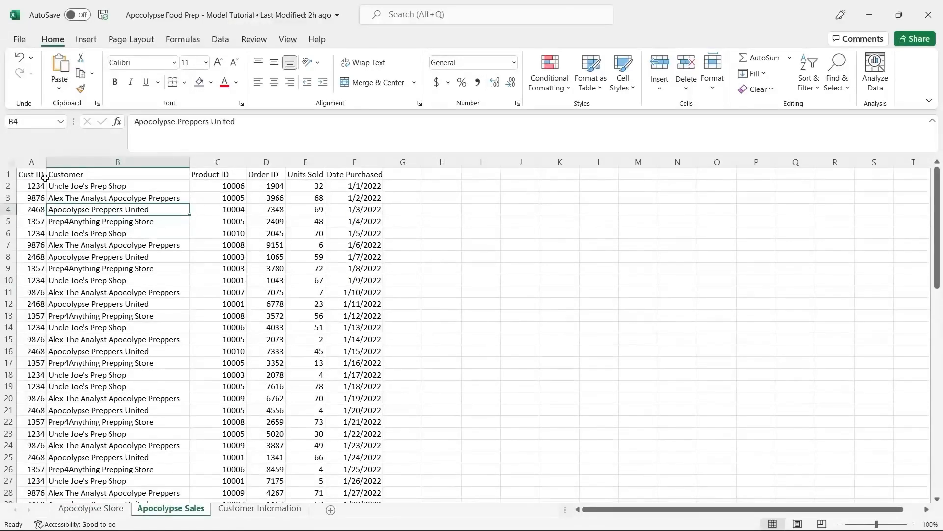
click(33, 162)
click(80, 162)
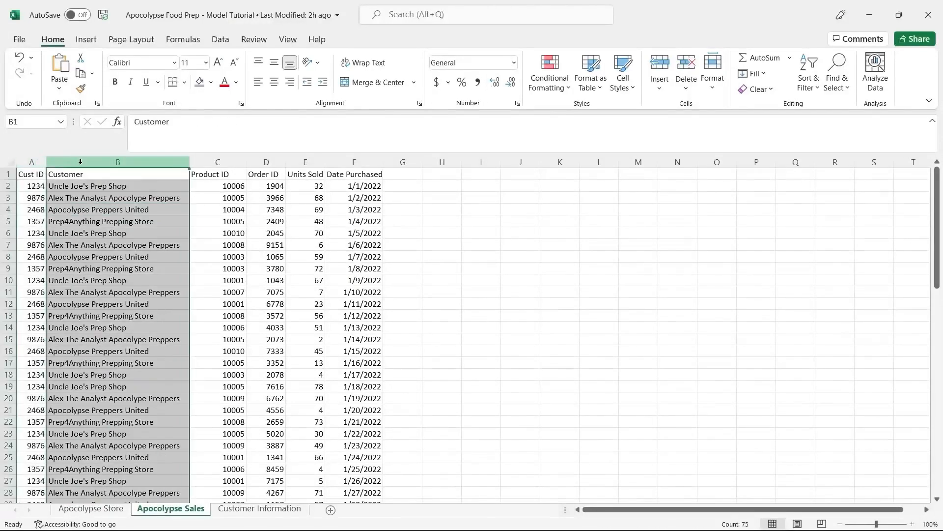
click(224, 161)
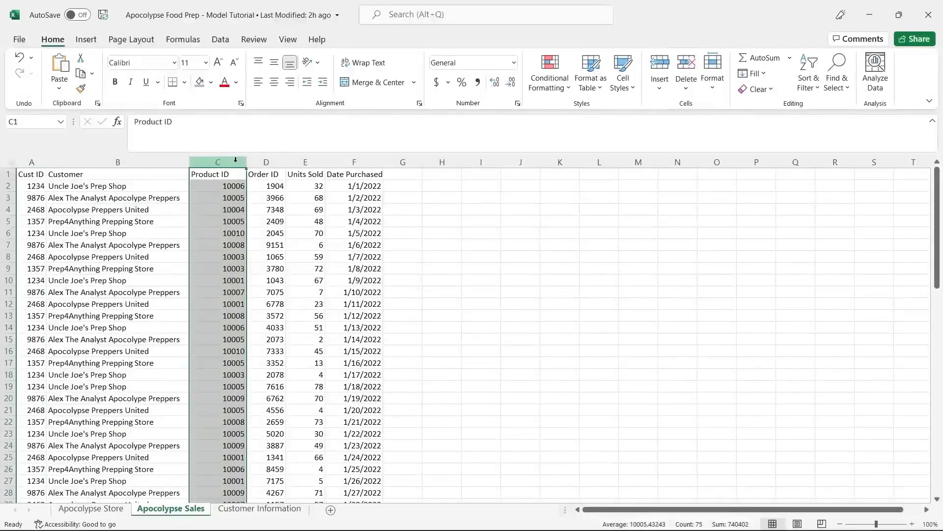
click(265, 162)
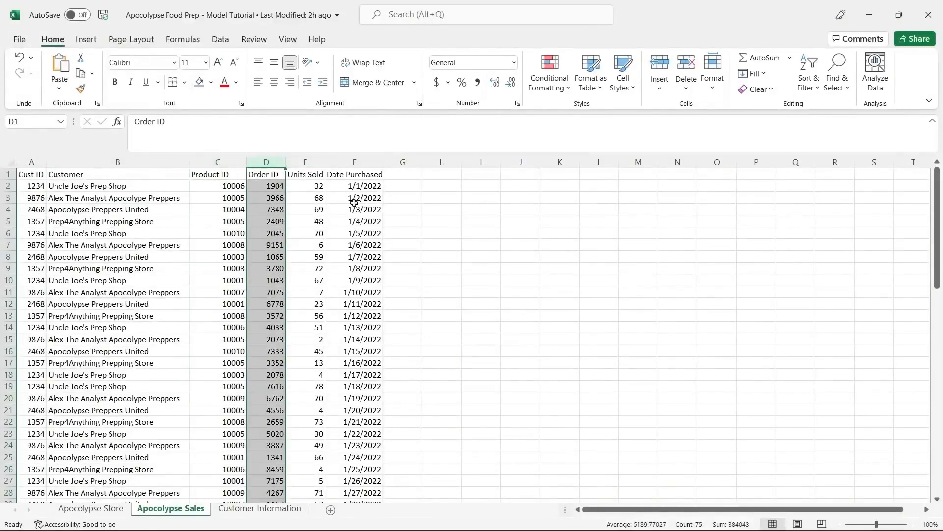
click(256, 511)
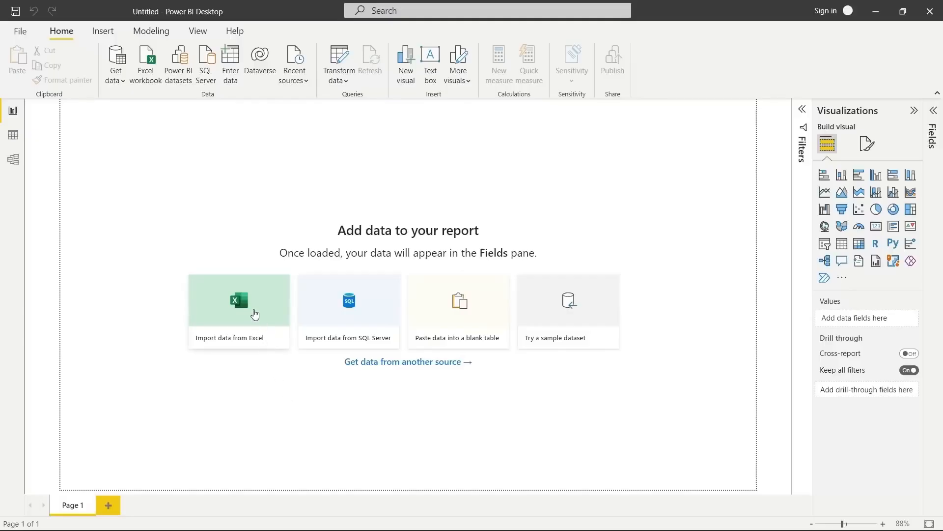
In Power BI Desktop, load the Apocolypse Sales, Apocolypse Store and Customer Information sheets from the Apocolypse Food Prep - Model Tutorial workbook.
click(253, 310)
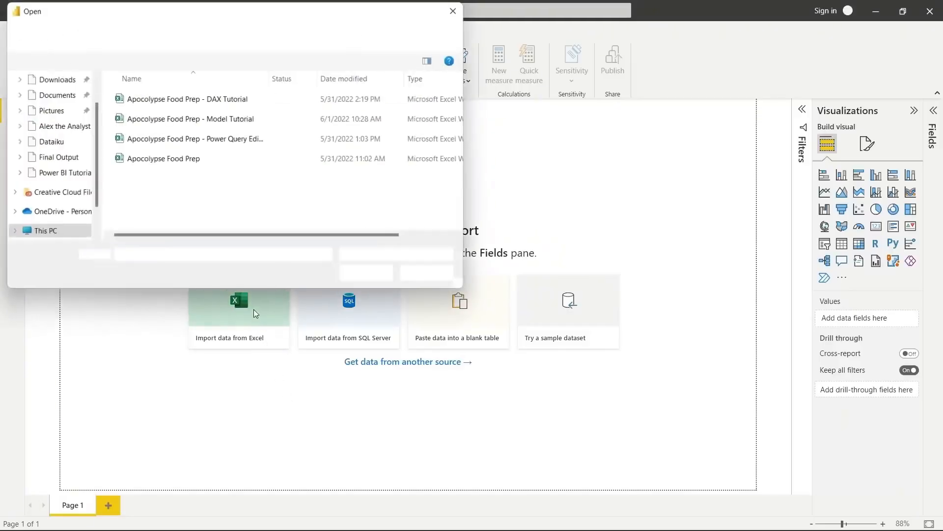
click(231, 118)
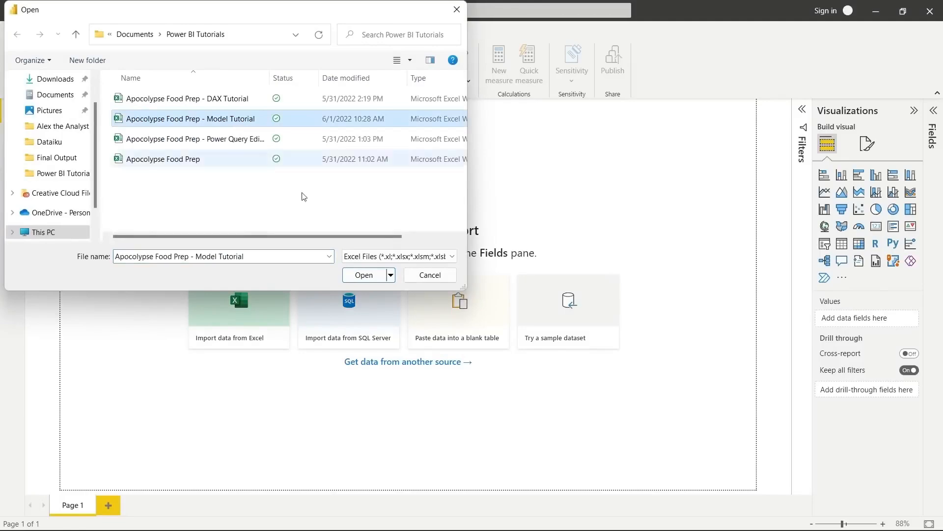
click(364, 275)
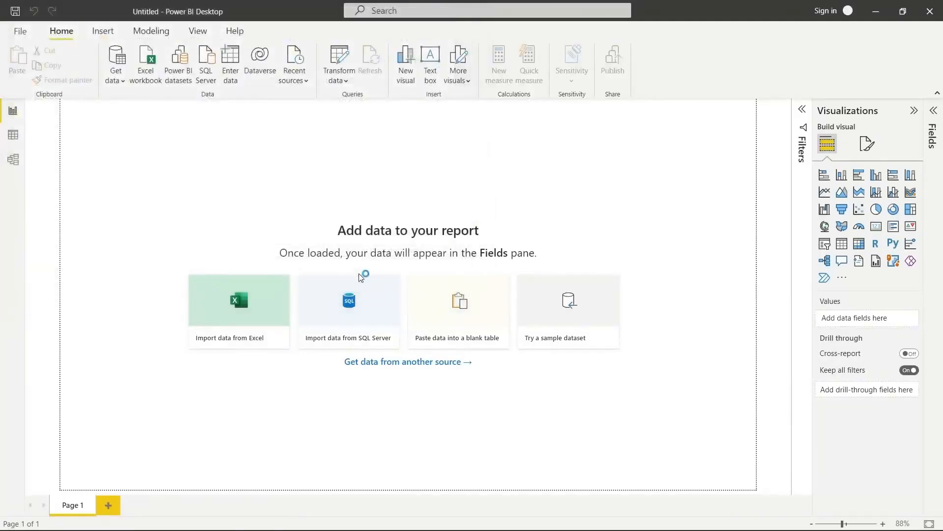
click(238, 152)
click(241, 169)
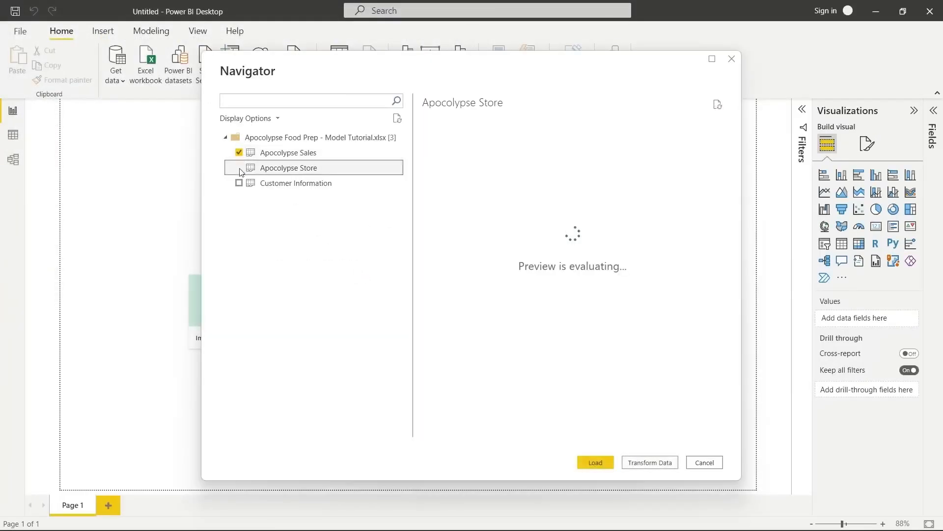
click(238, 182)
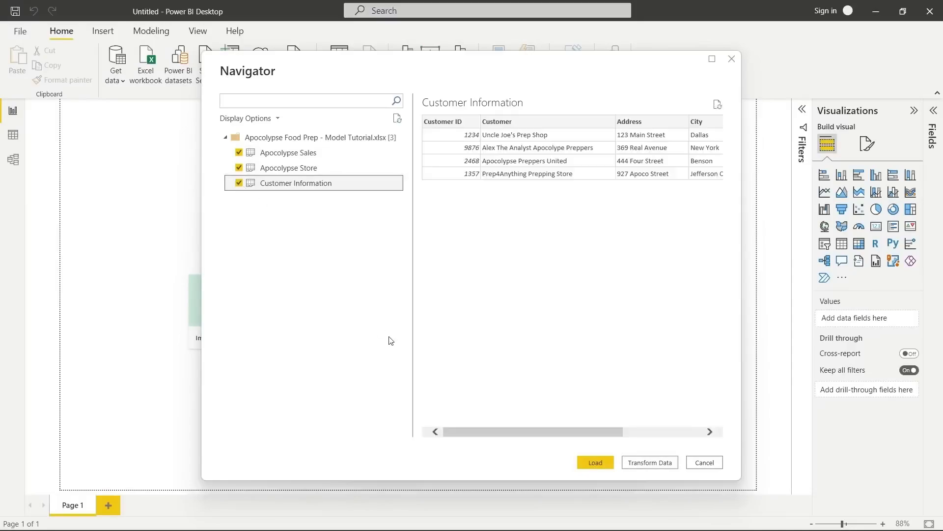
click(596, 463)
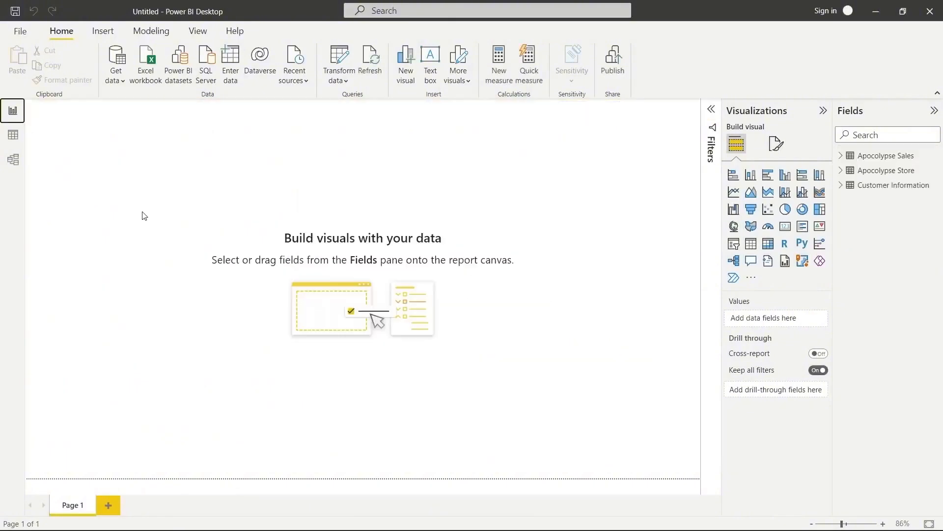
Arrange the Customer Information, Apocolypse Sales and Apocolypse Store tables side by side in the model diagram.
click(14, 160)
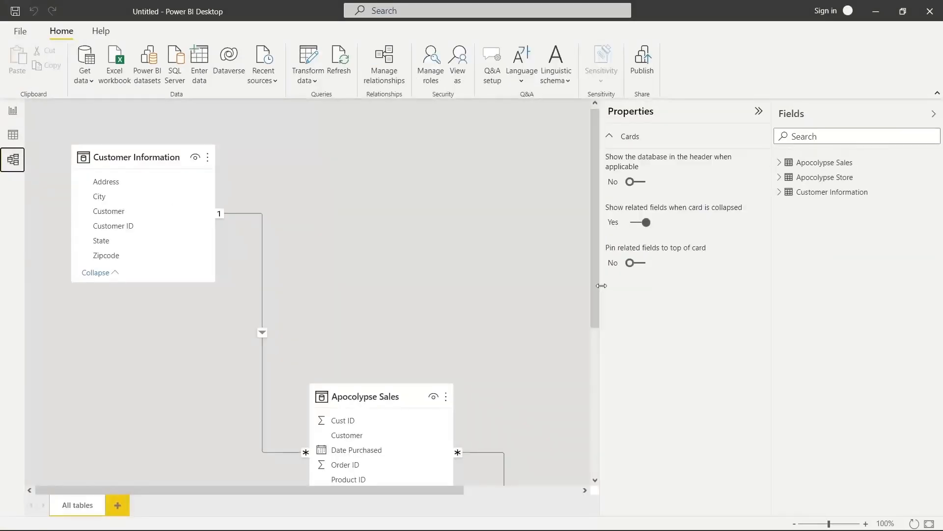
drag(598, 292, 696, 284)
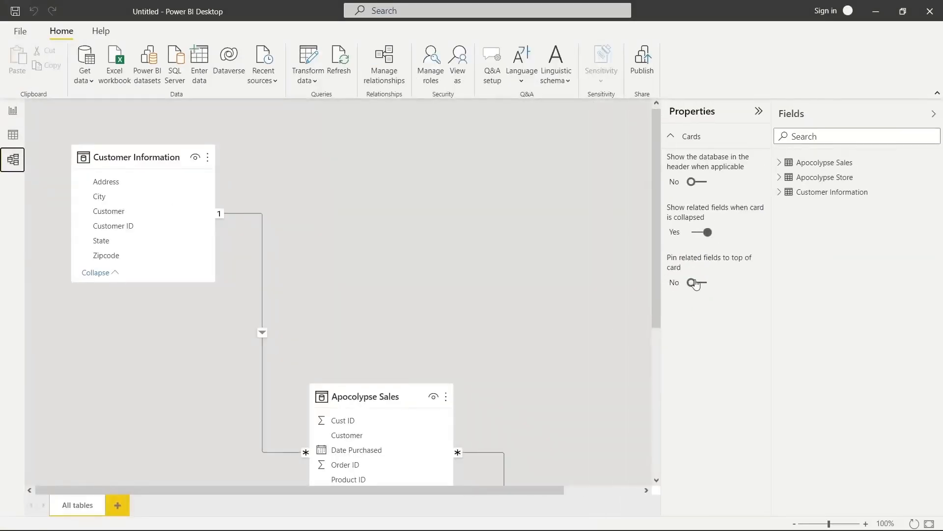
click(795, 524)
click(795, 524)
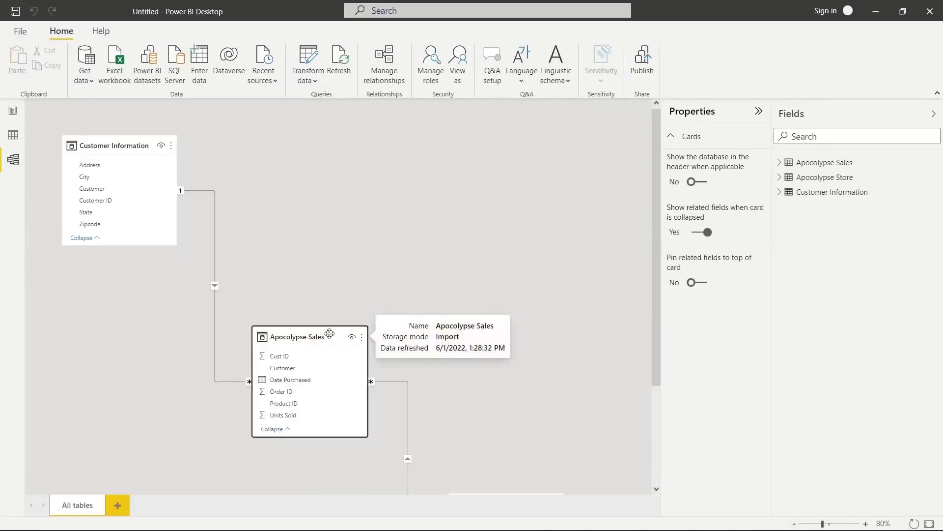
drag(330, 334, 338, 156)
scroll(447, 387, down, 1)
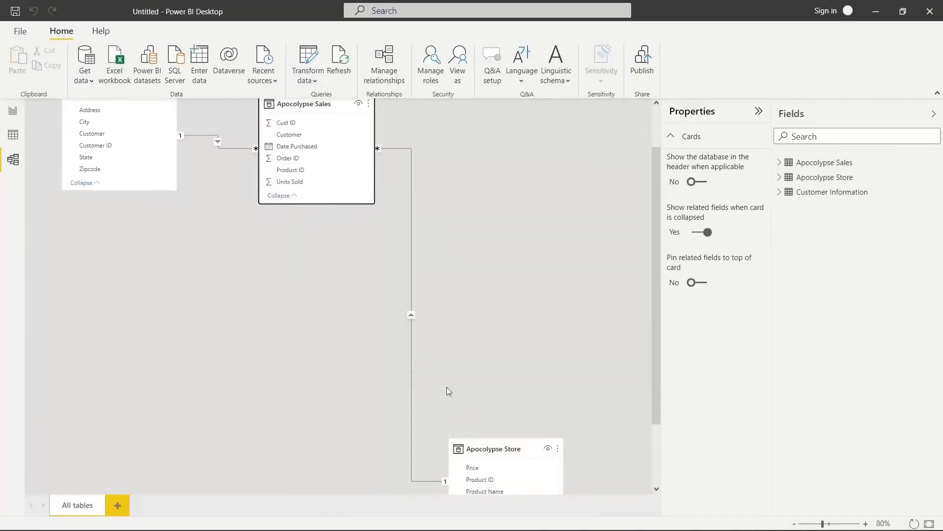
drag(529, 440, 540, 152)
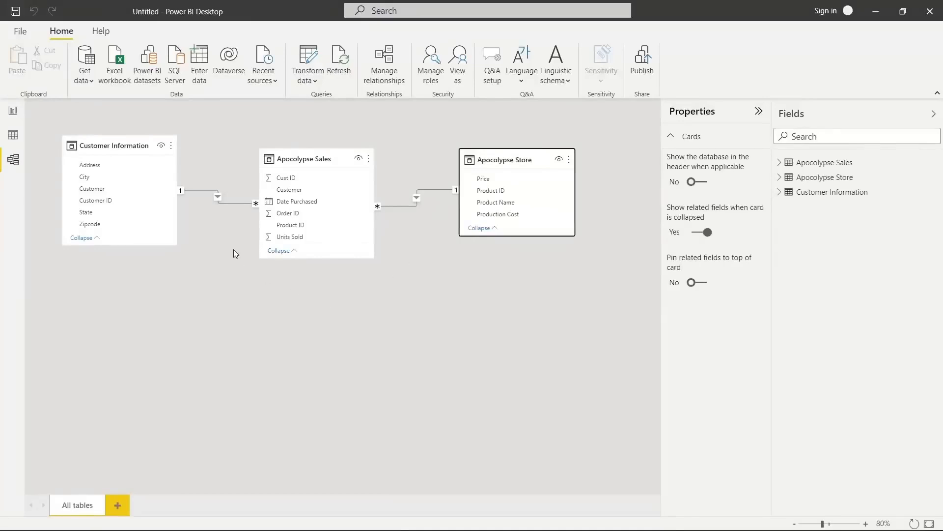
Relate Apocolypse Sales to Customer Information through Cust ID and Customer ID, and check the saved relationship.
click(239, 204)
double_click(238, 203)
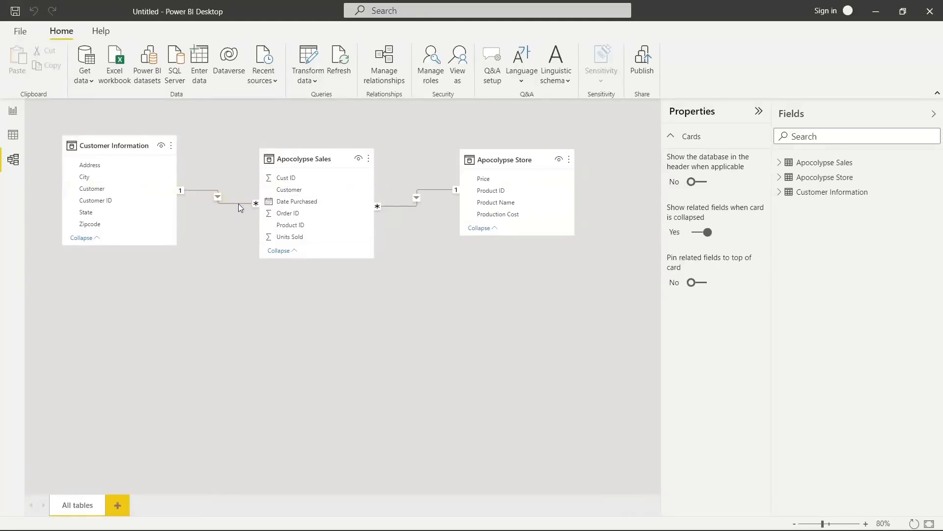
drag(407, 93, 528, 92)
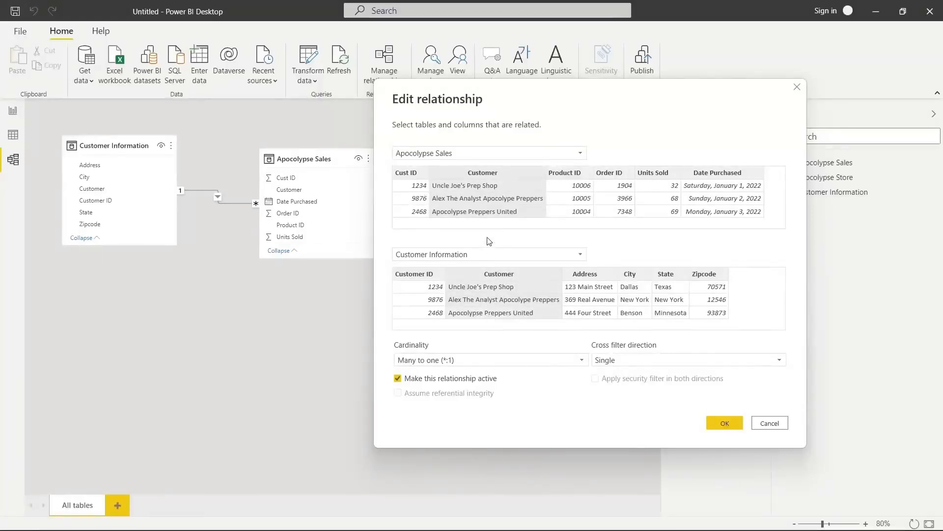
click(422, 173)
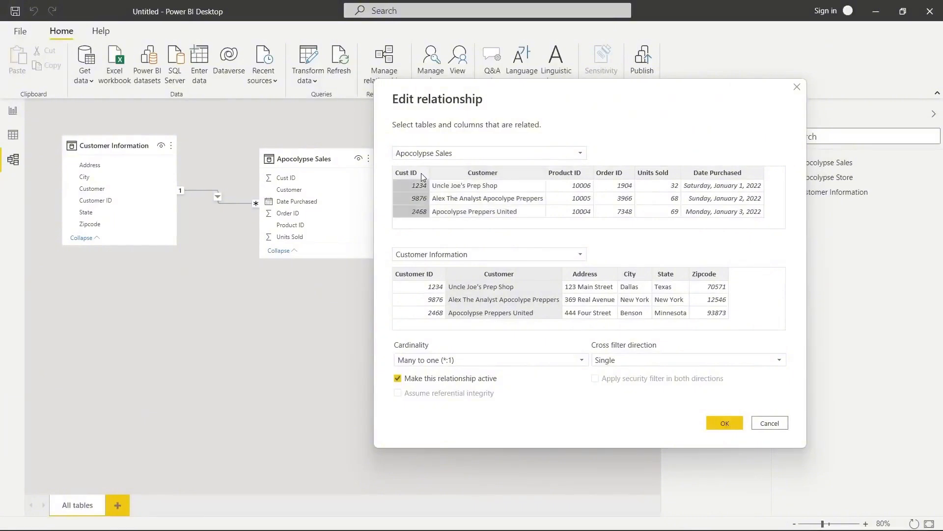
click(431, 275)
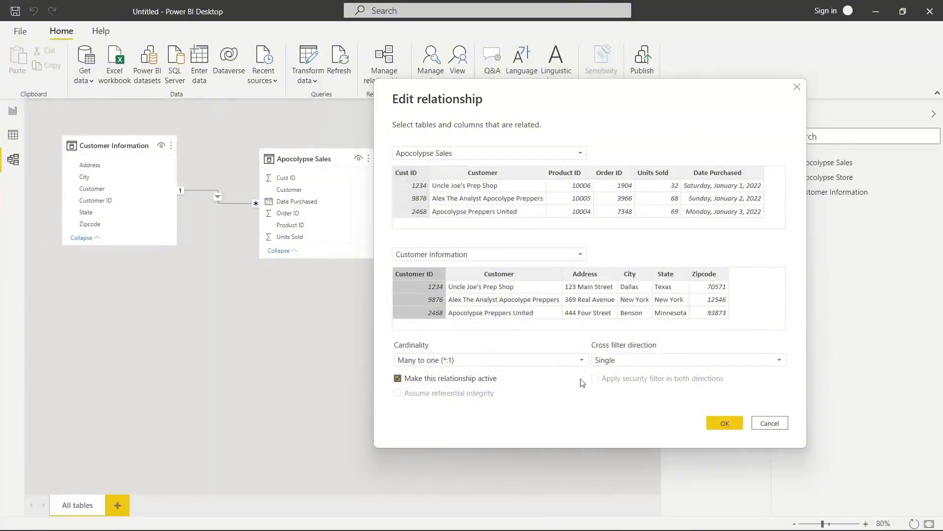
click(733, 426)
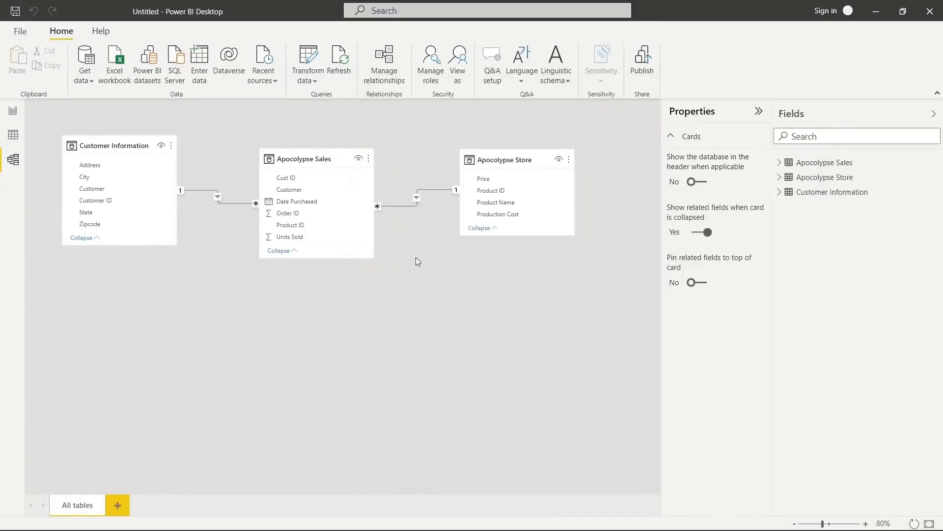
double_click(237, 203)
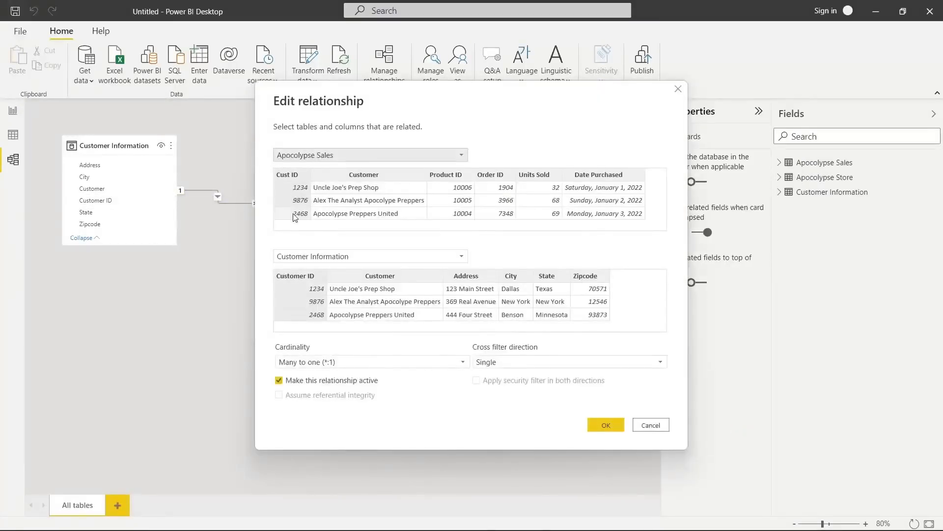
click(678, 88)
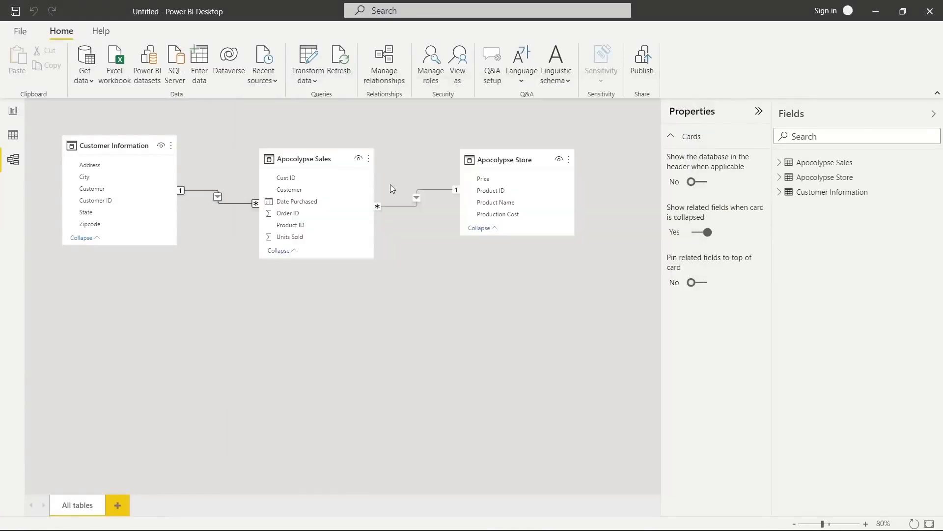
Reverse the relationship's table order, matching Customer Information's Customer ID first to Apocolypse Sales' Cust ID.
double_click(235, 203)
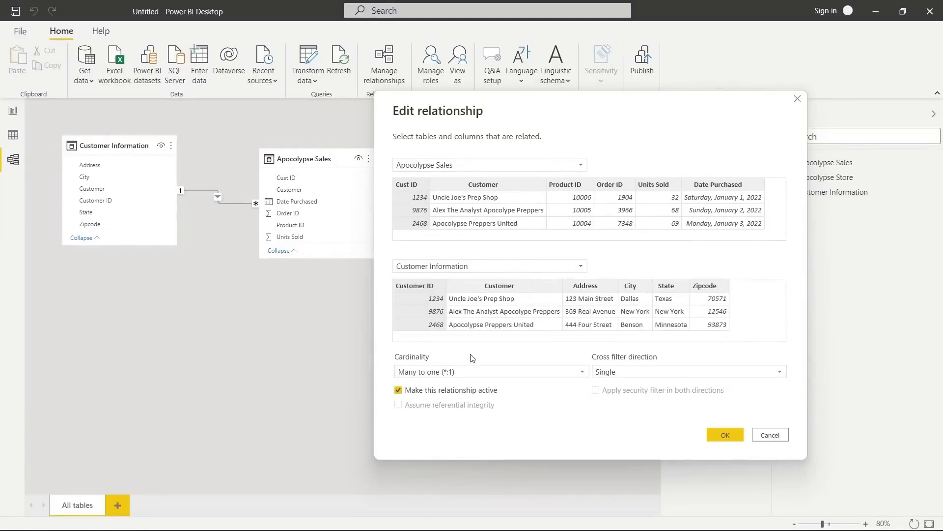
click(531, 371)
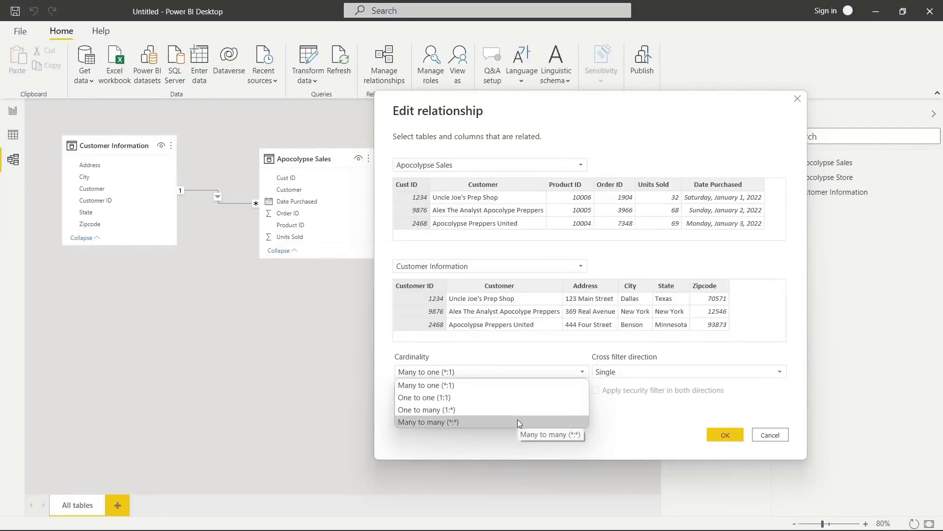
click(602, 143)
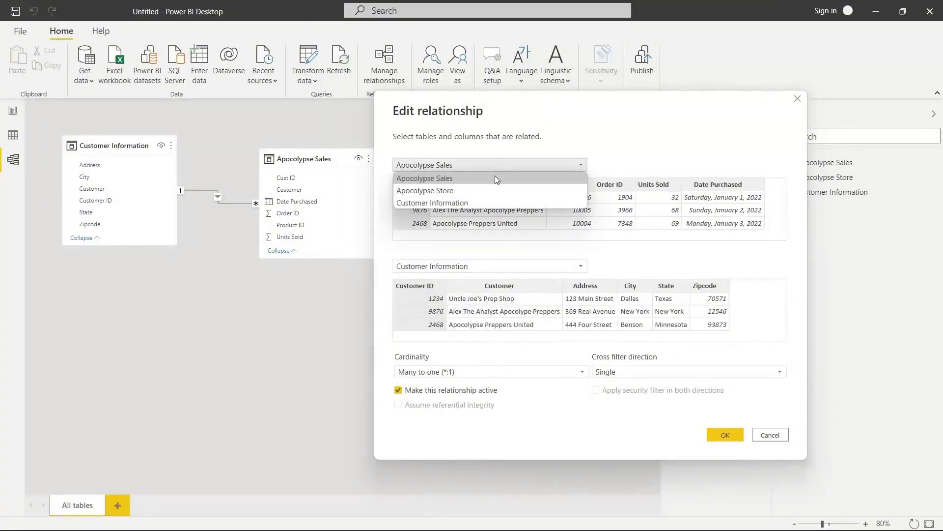
click(487, 203)
click(473, 265)
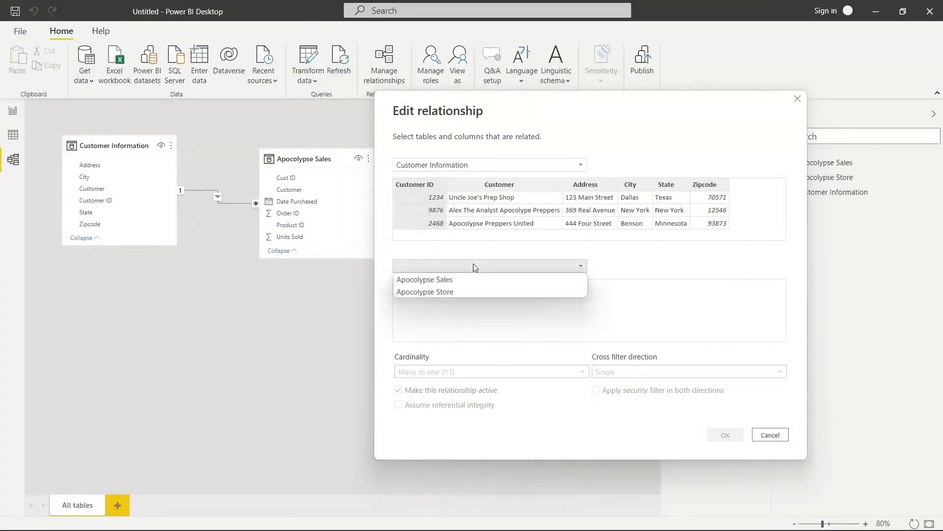
click(471, 275)
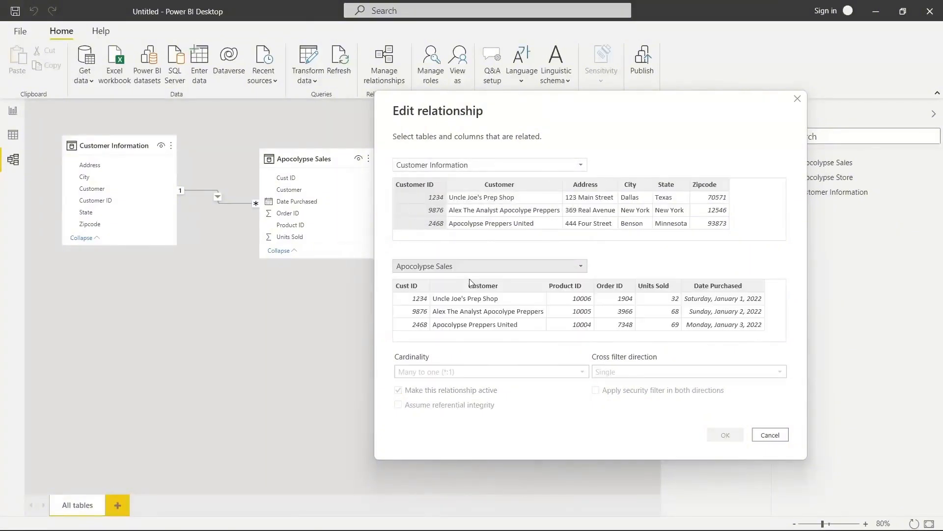
click(420, 289)
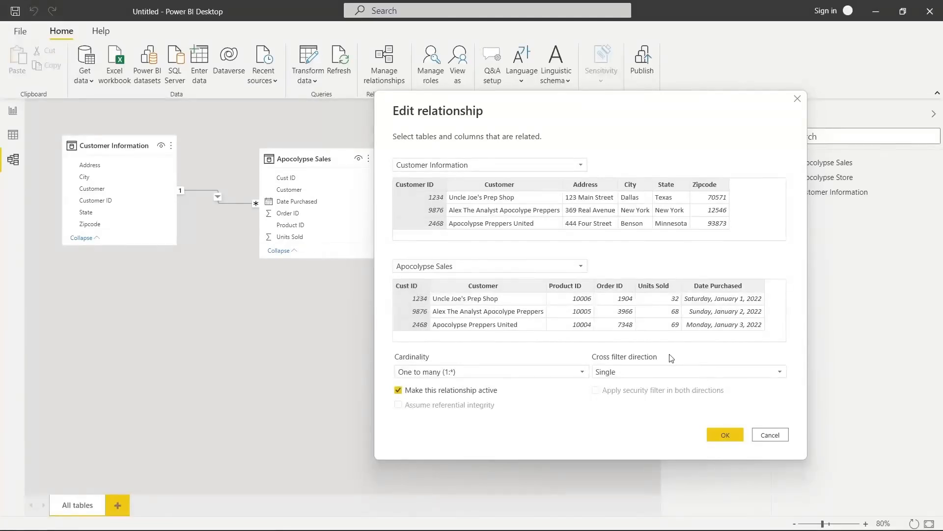
Set the cross filter direction of the Customer Information to Apocolypse Sales relationship to Both and save it.
click(710, 376)
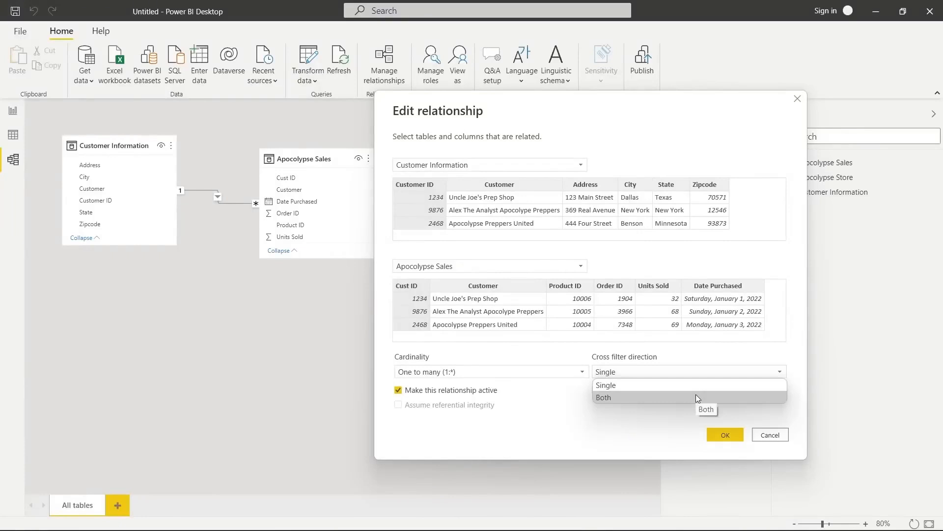
click(699, 398)
click(725, 436)
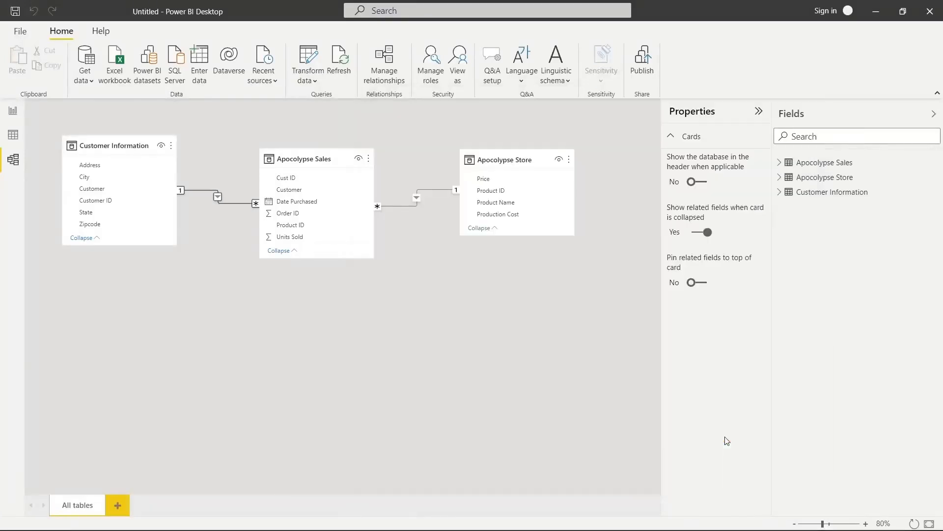
Set the cross filter direction of the Apocolypse Sales to Customer Information relationship to Single and save it.
double_click(218, 199)
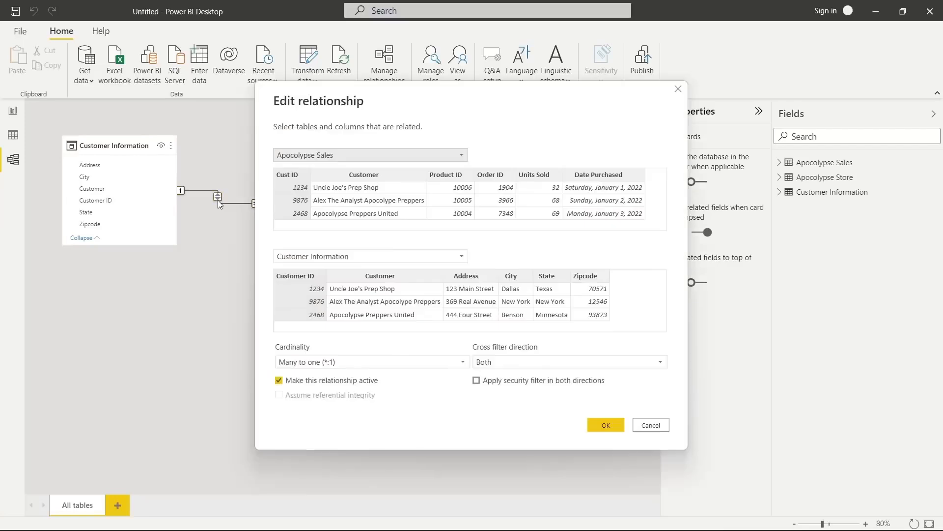
click(565, 363)
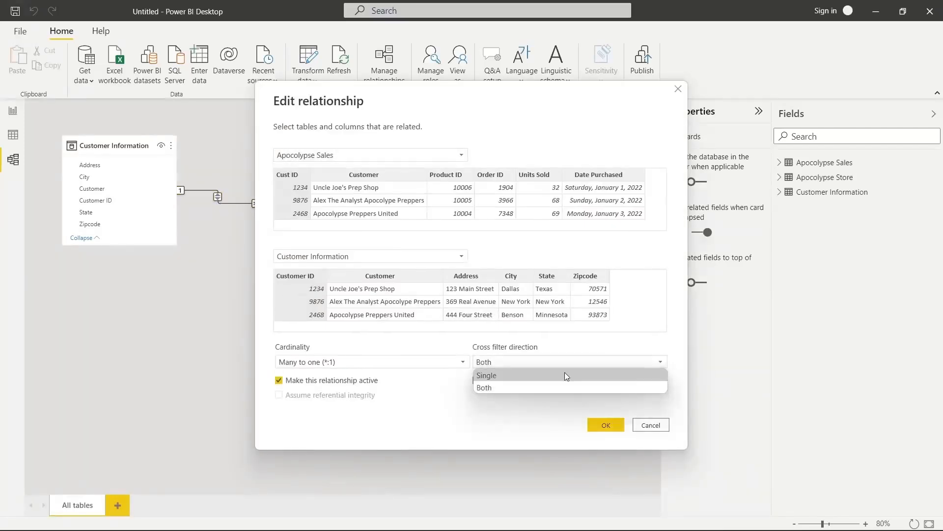
click(564, 372)
click(595, 423)
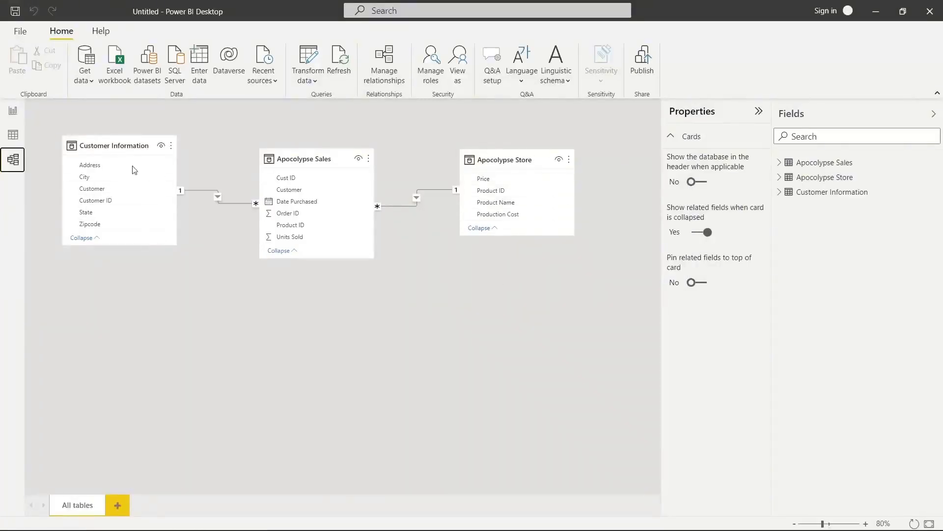
In the report, build a table visual listing State from Customer Information.
click(12, 111)
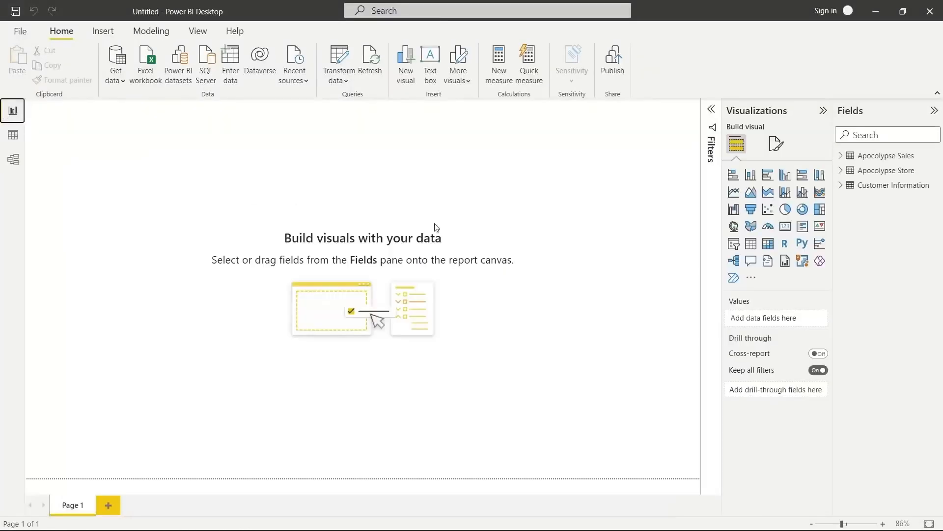
click(842, 186)
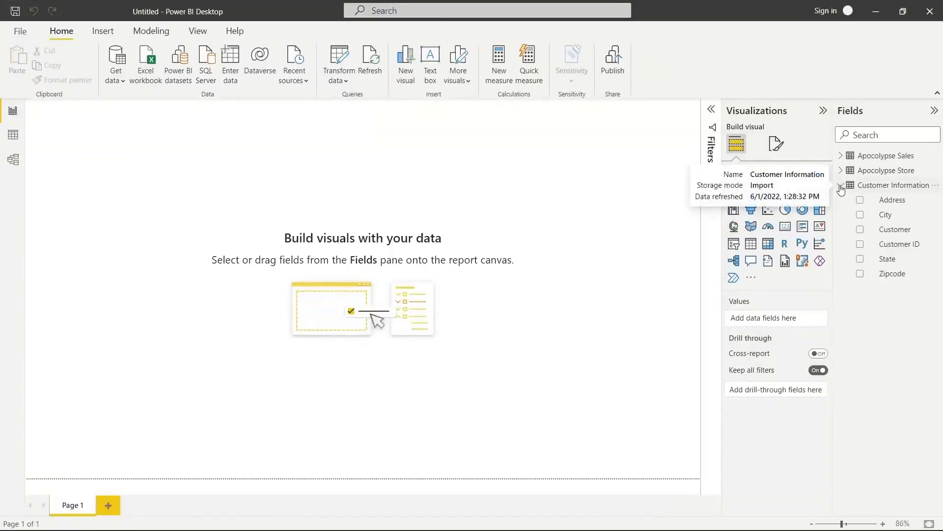
click(860, 260)
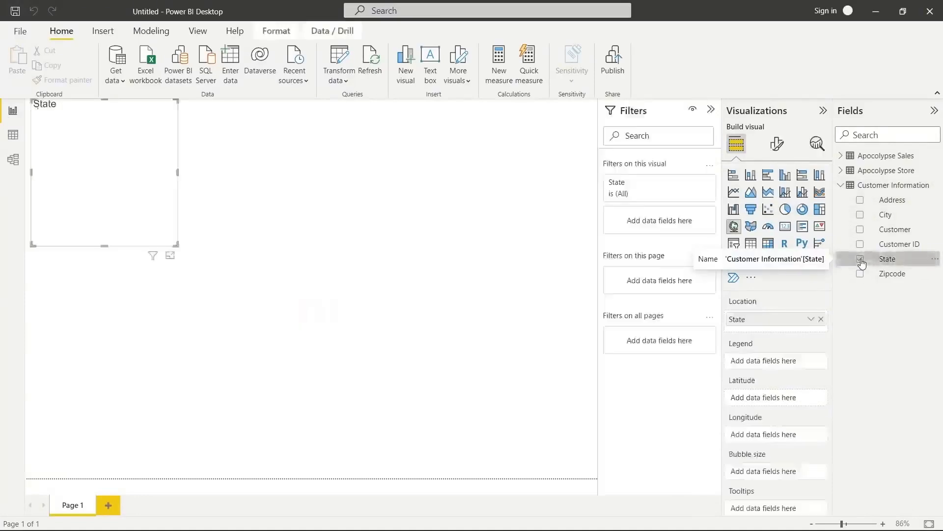
click(751, 244)
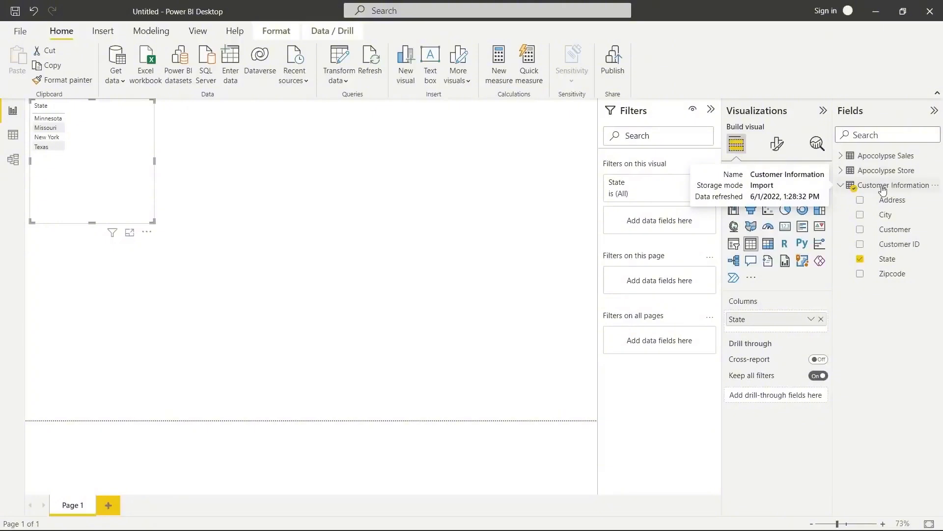
Create the Apocolypse Store measure Measure = COUNT('Apocolypse Store'[Product ID]) and add it to the State table visual.
click(842, 172)
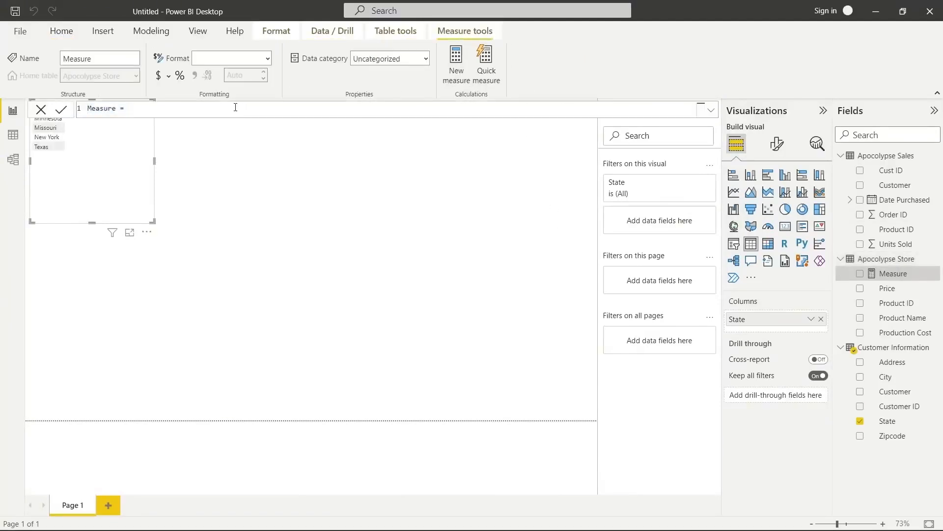
text(Count)
key(Tab)
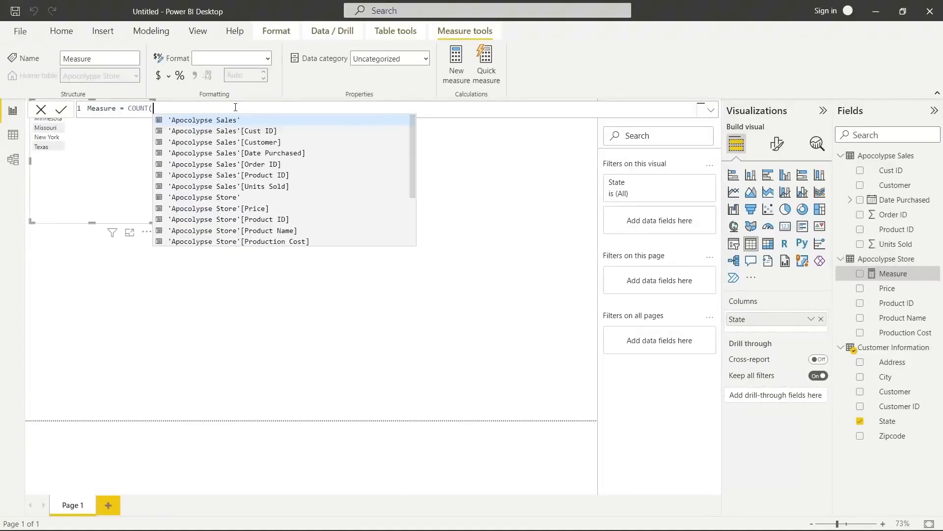
click(252, 219)
text())
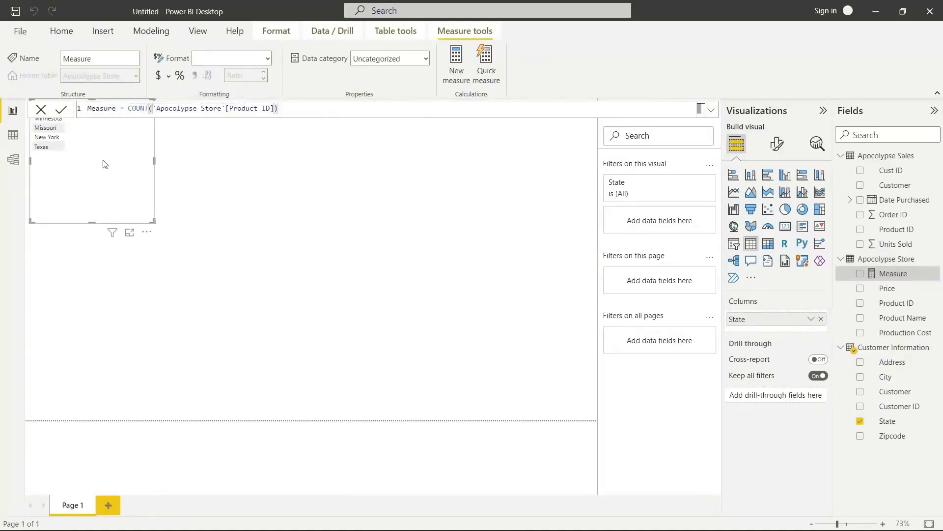
click(61, 112)
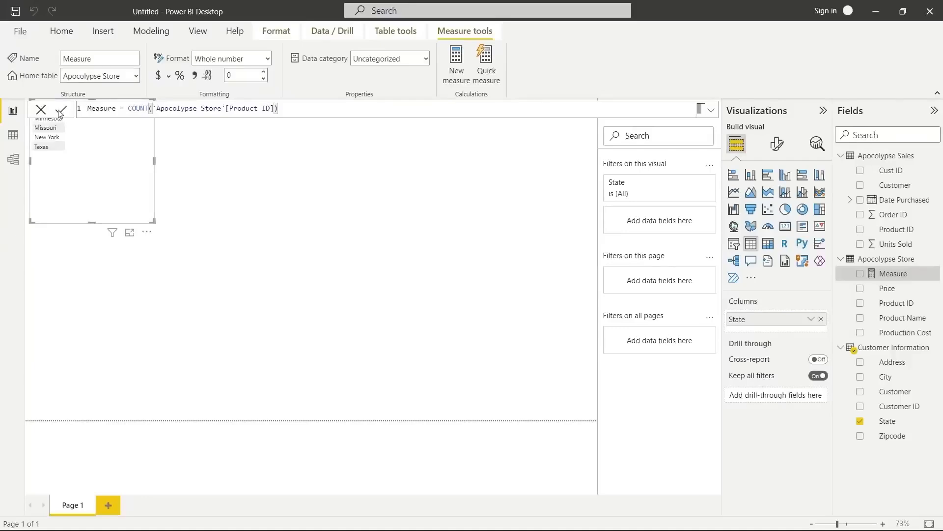
click(860, 274)
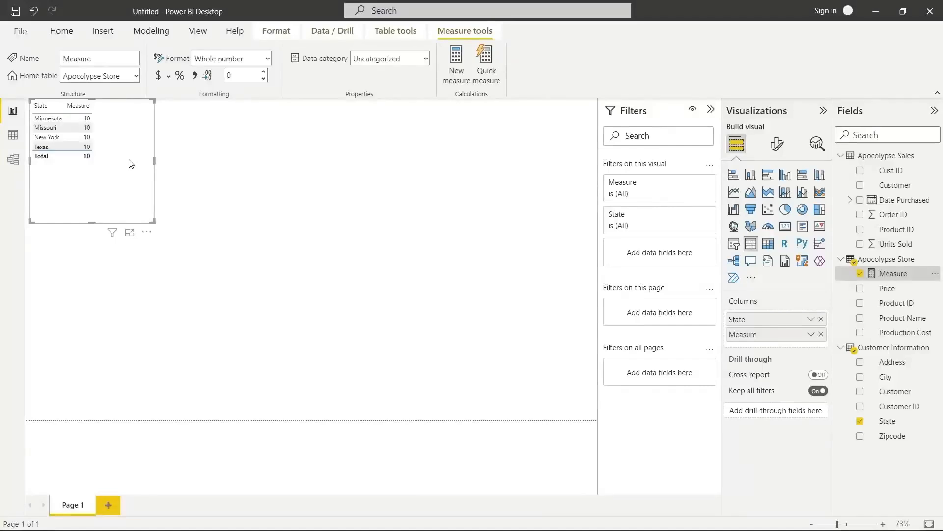
In the model diagram, set the Apocolypse Sales to Apocolypse Store relationship's cross filter direction to Both and save it.
click(13, 160)
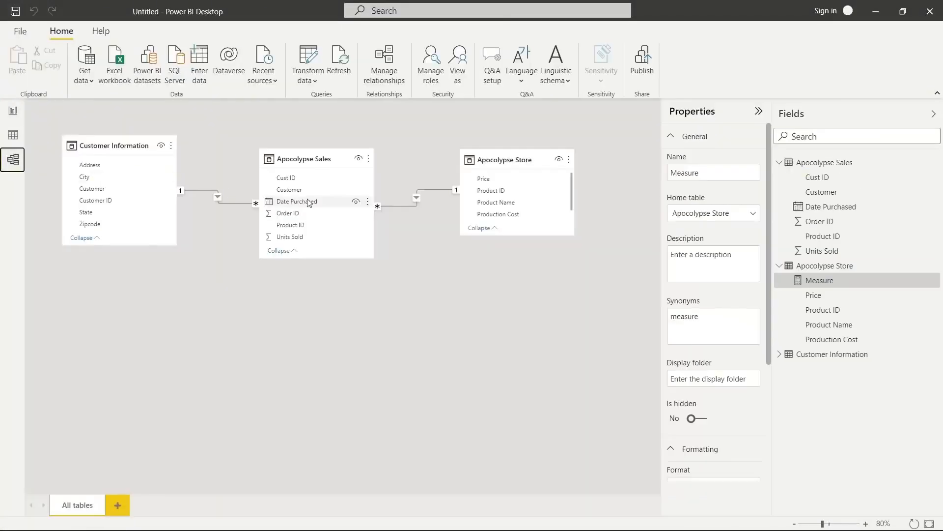
double_click(415, 199)
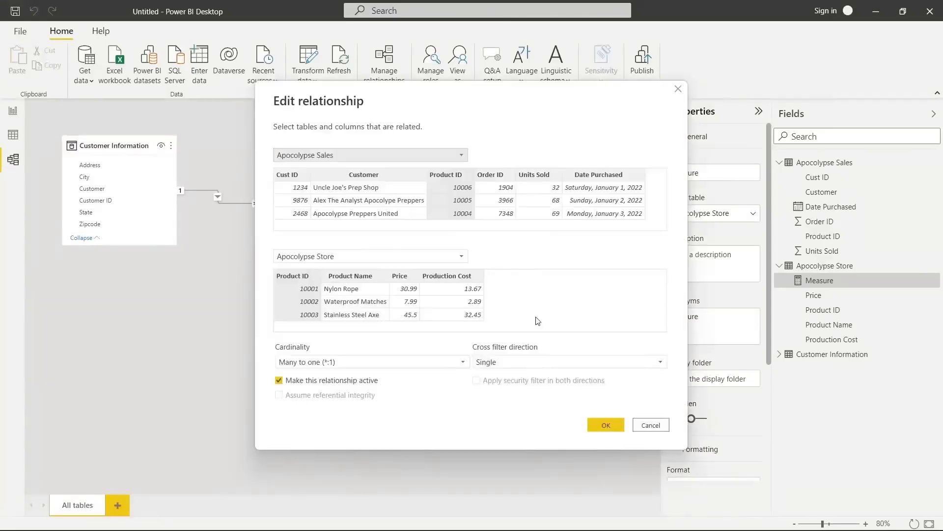
click(608, 367)
click(599, 388)
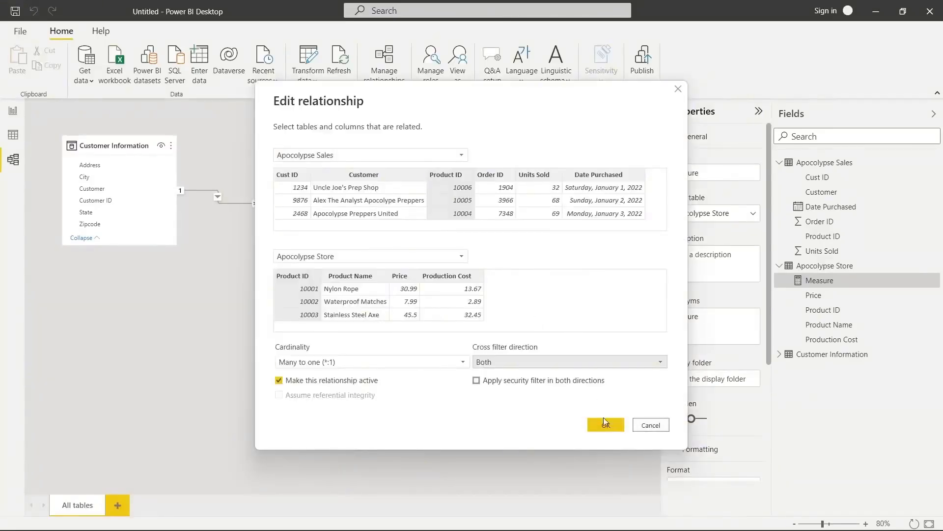
click(605, 424)
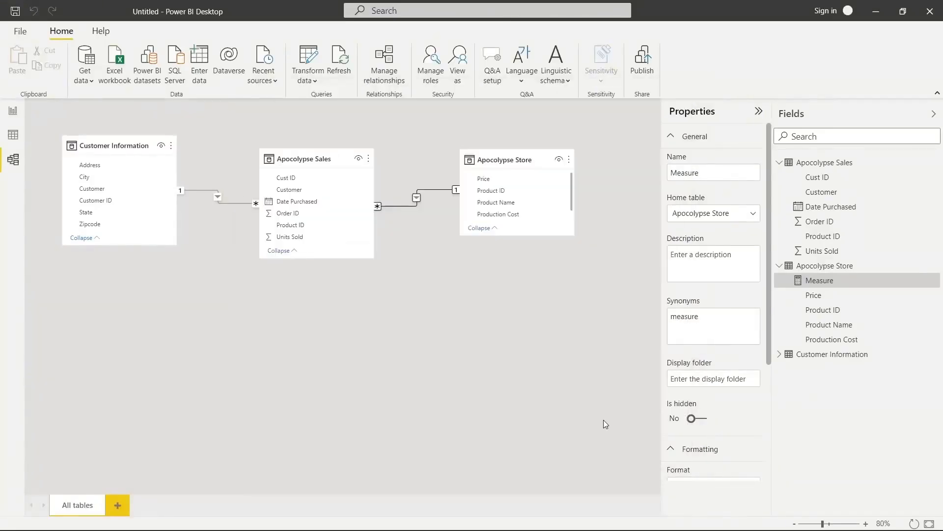
Change the Apocolypse Sales to Customer Information relationship to filter in both directions and save it.
double_click(238, 204)
click(529, 362)
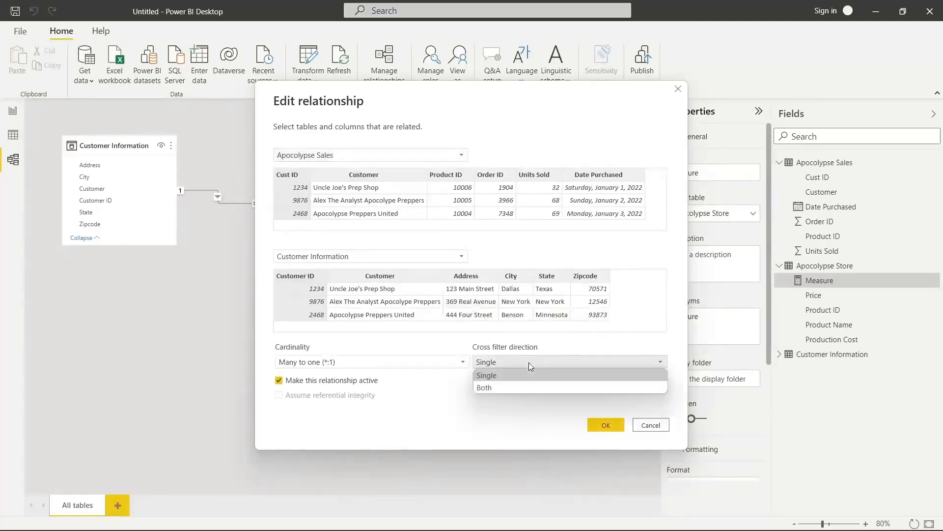
click(531, 388)
click(594, 426)
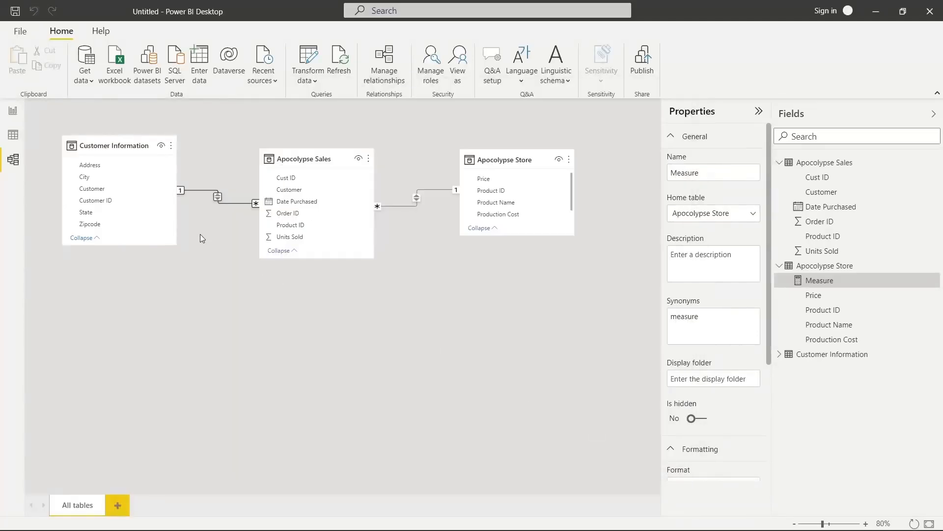
Check the report's State table, and examine the Apocolypse Sales to Customer Information relationship's settings, including its active option, without saving.
click(13, 112)
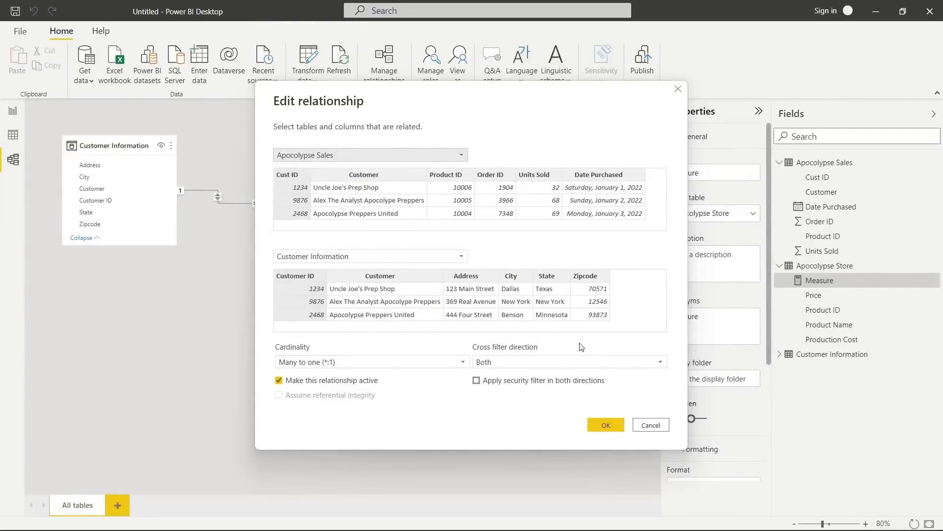
drag(581, 89, 805, 153)
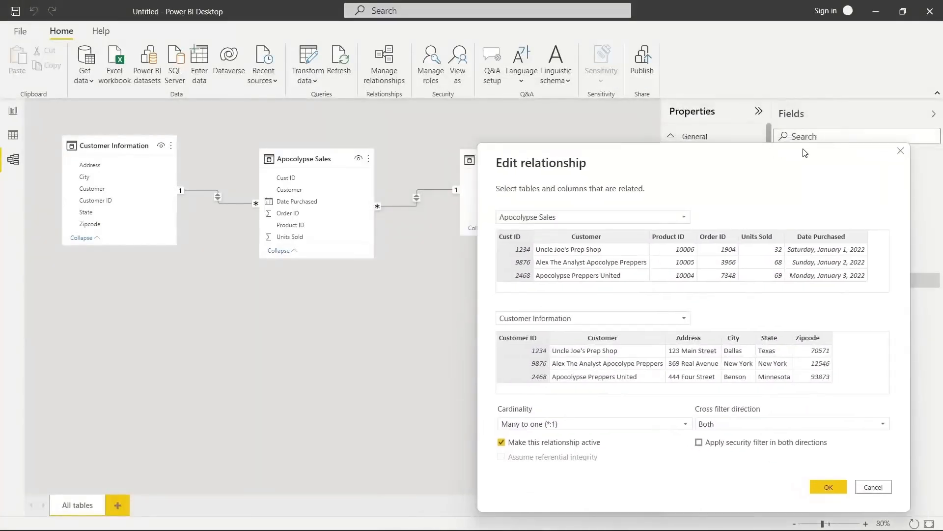
click(901, 151)
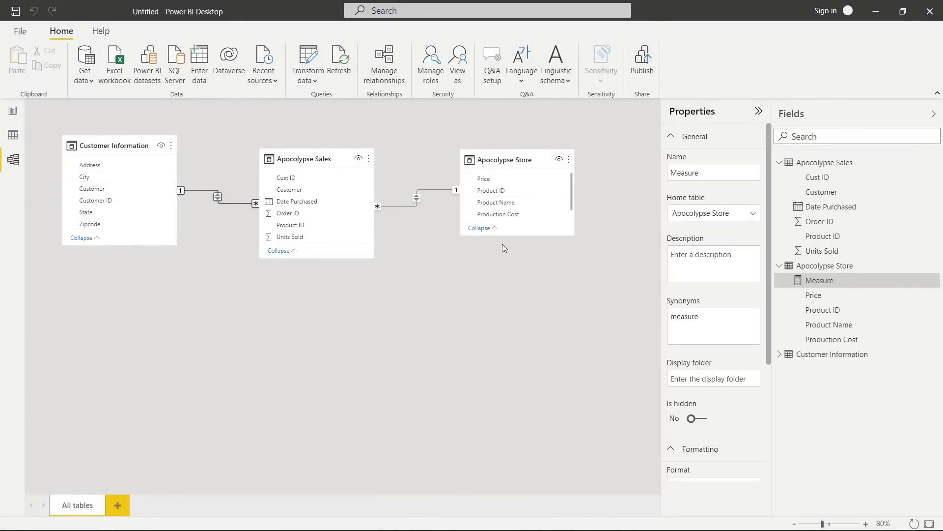
double_click(219, 202)
drag(481, 97, 701, 83)
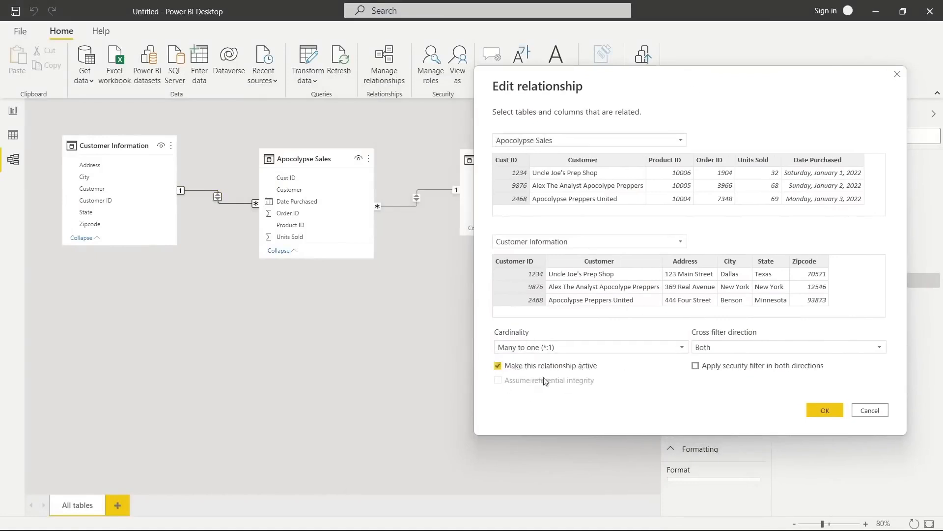
click(499, 366)
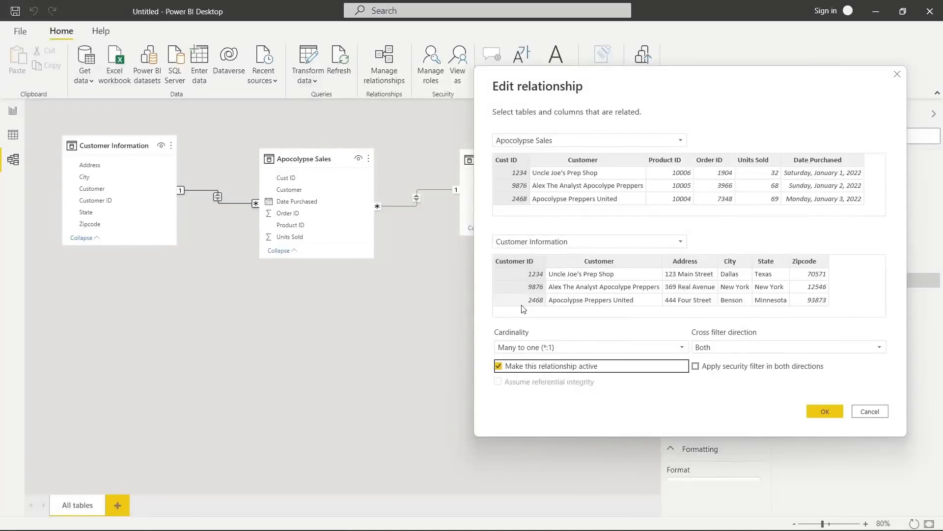
click(877, 413)
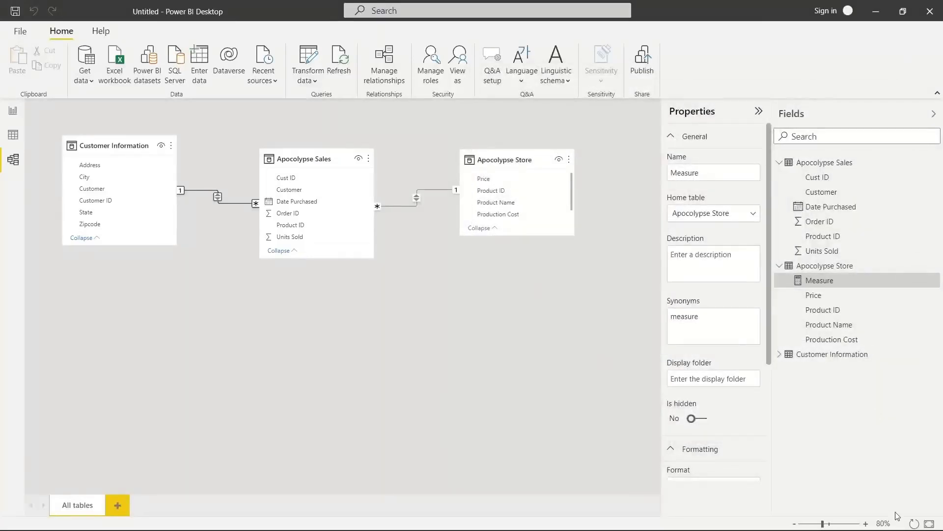
Move the Apocolypse Sales and Apocolypse Store tables closer to Customer Information and show the diagram at 100% zoom.
click(866, 524)
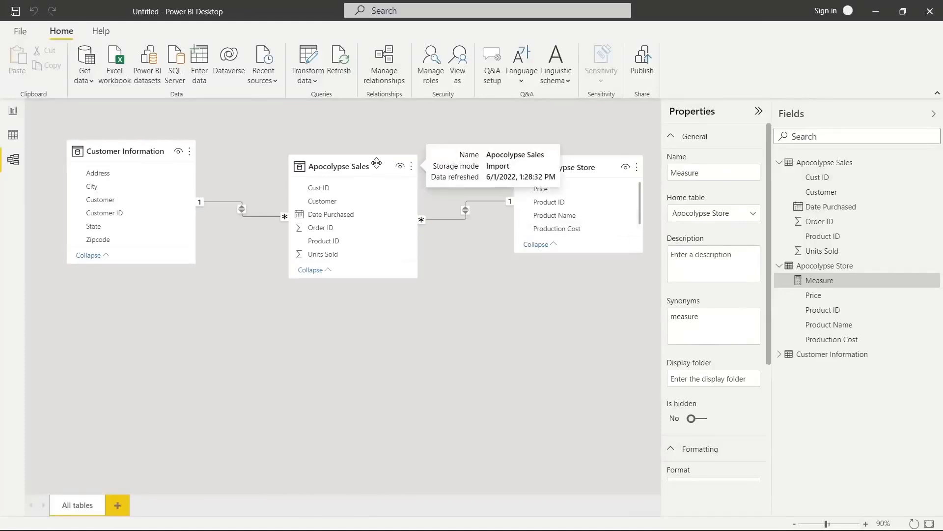
drag(372, 163, 342, 158)
drag(604, 166, 536, 166)
click(866, 523)
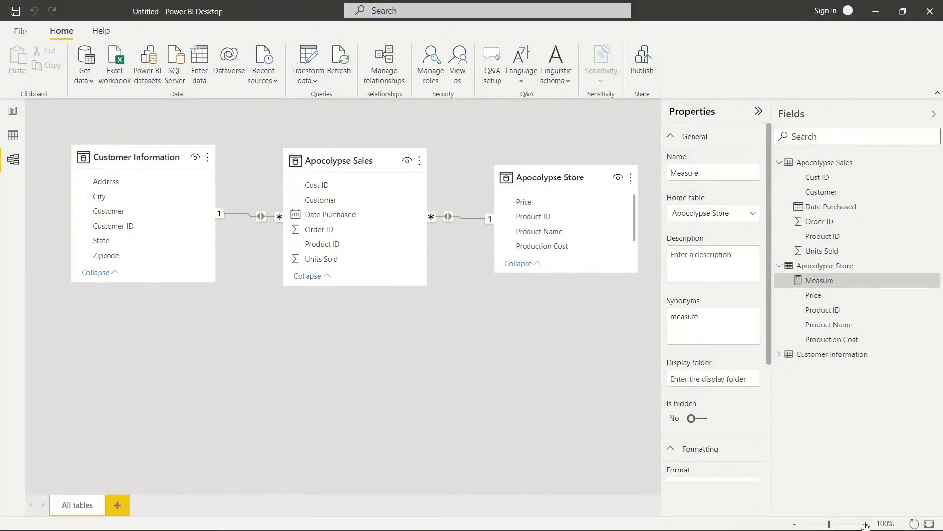
Delete both relationships linking Apocolypse Sales to Customer Information and to Apocolypse Store.
right_click(244, 217)
click(252, 220)
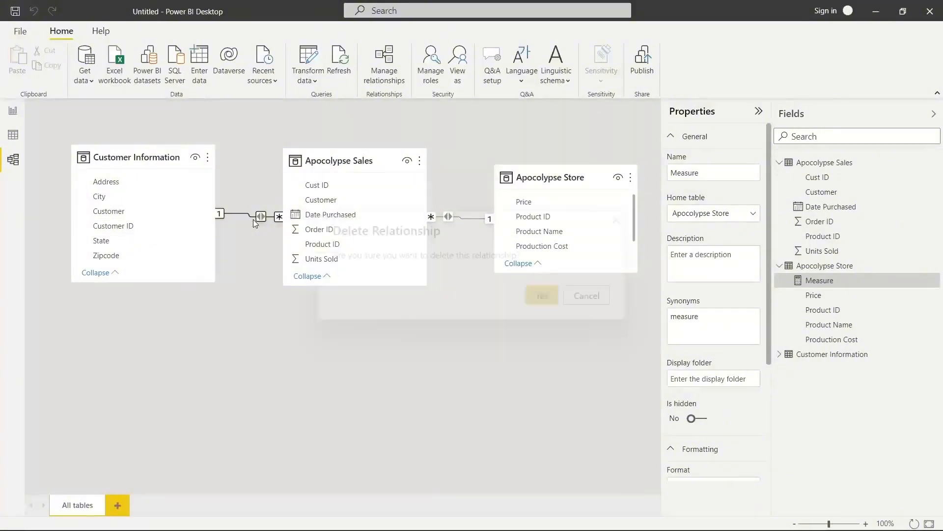
click(542, 296)
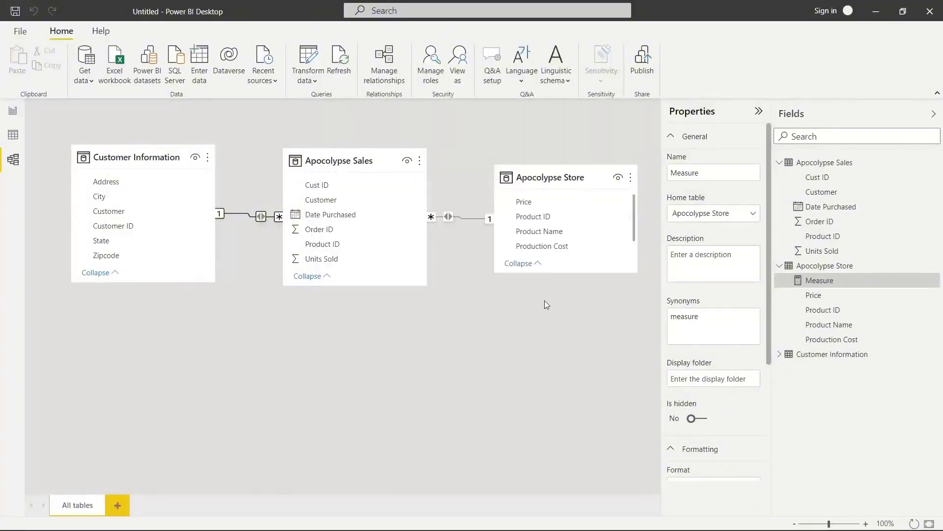
right_click(458, 216)
click(470, 221)
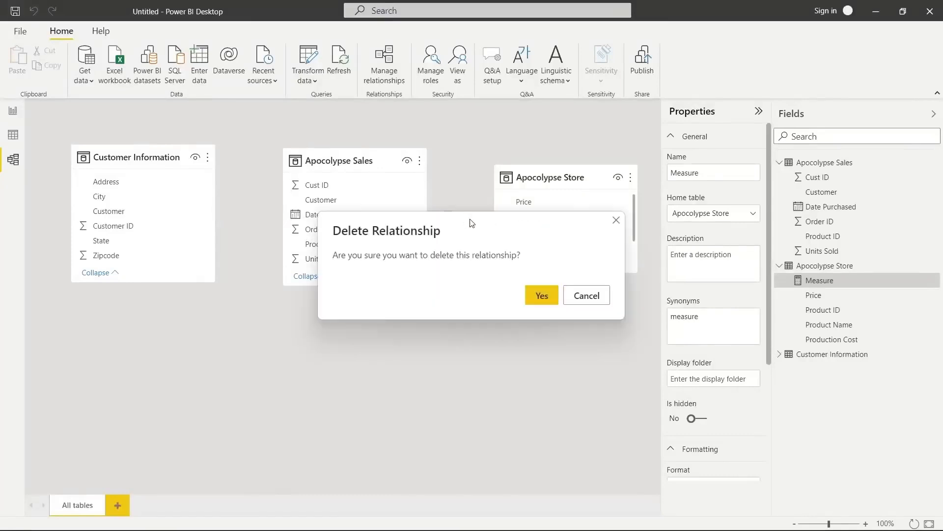
click(540, 296)
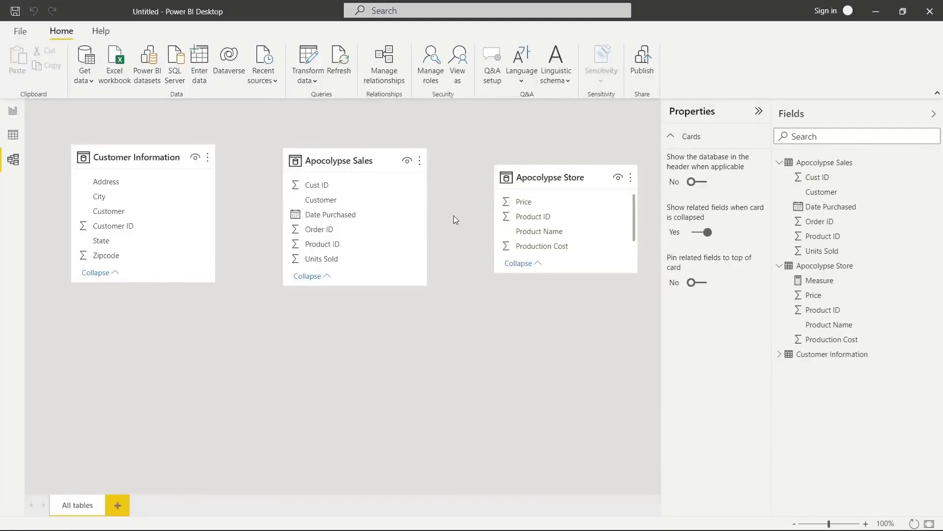
Relate Customer Information's Customer ID to Apocolypse Sales' Cust ID and set the relationship's cross filter direction to Both.
click(162, 227)
drag(163, 227, 345, 185)
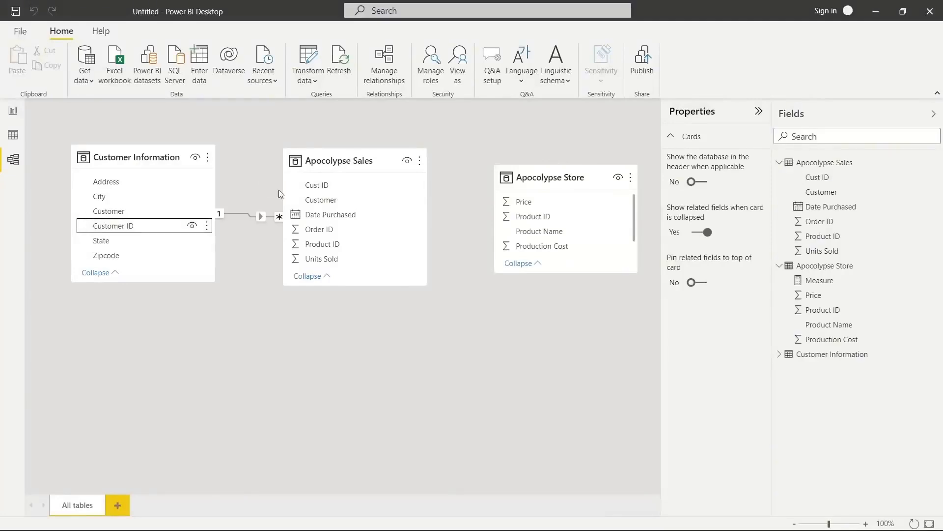
double_click(250, 216)
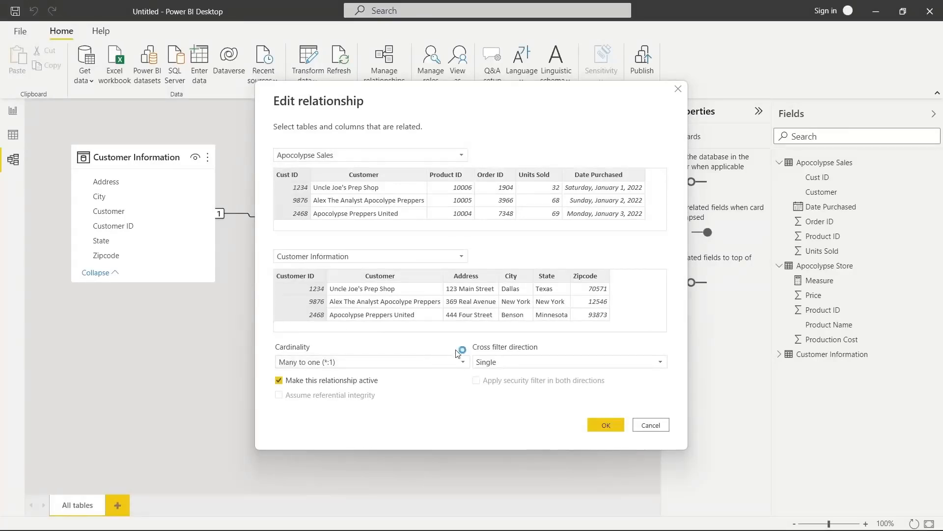
click(512, 363)
click(520, 388)
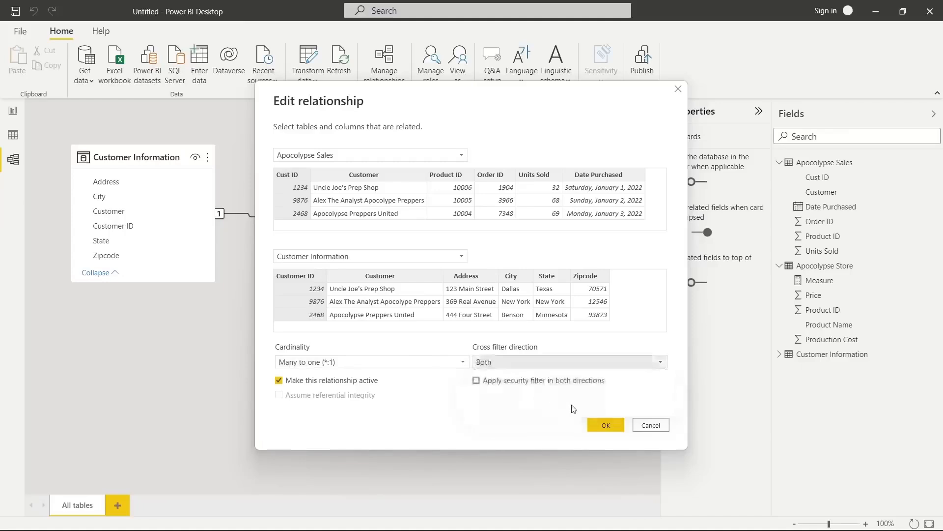
click(598, 424)
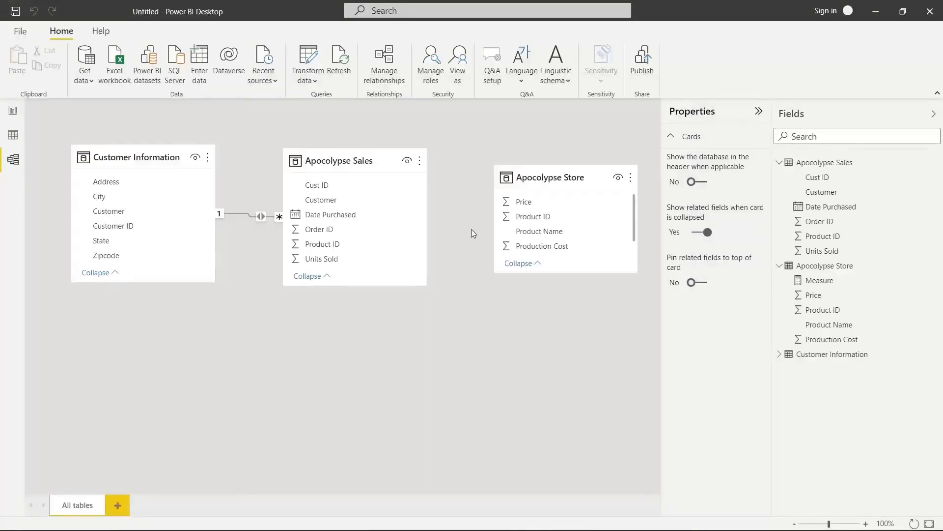
Relate Apocolypse Store's Product ID to Apocolypse Sales' Product ID and set the relationship's cross filter direction to Both.
drag(552, 223, 347, 250)
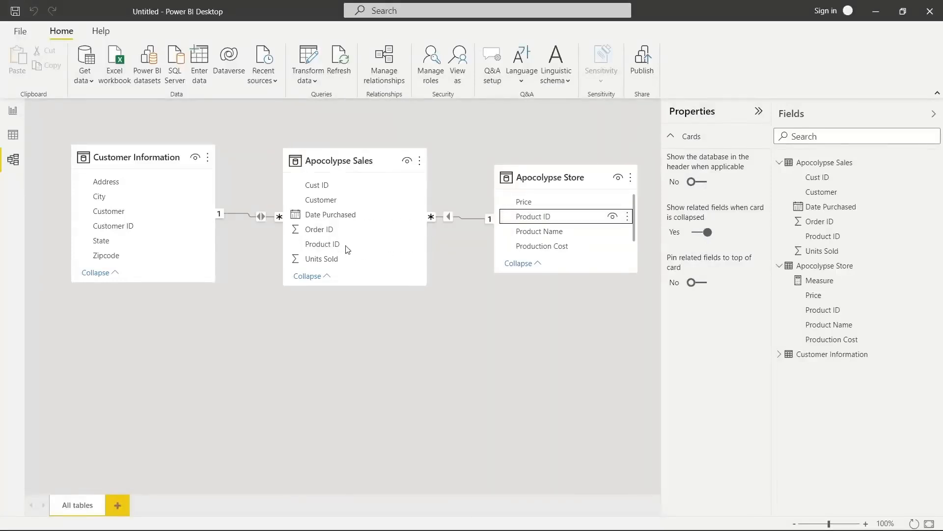
double_click(463, 219)
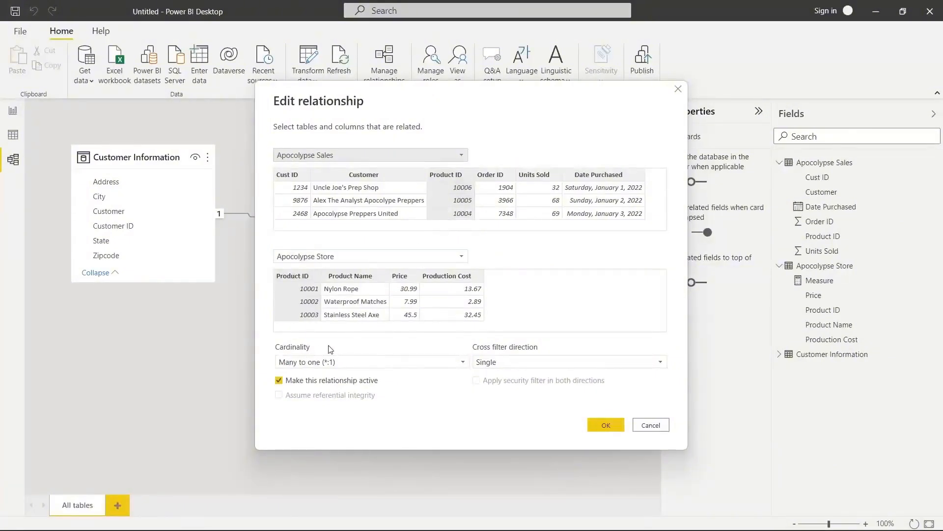
click(492, 364)
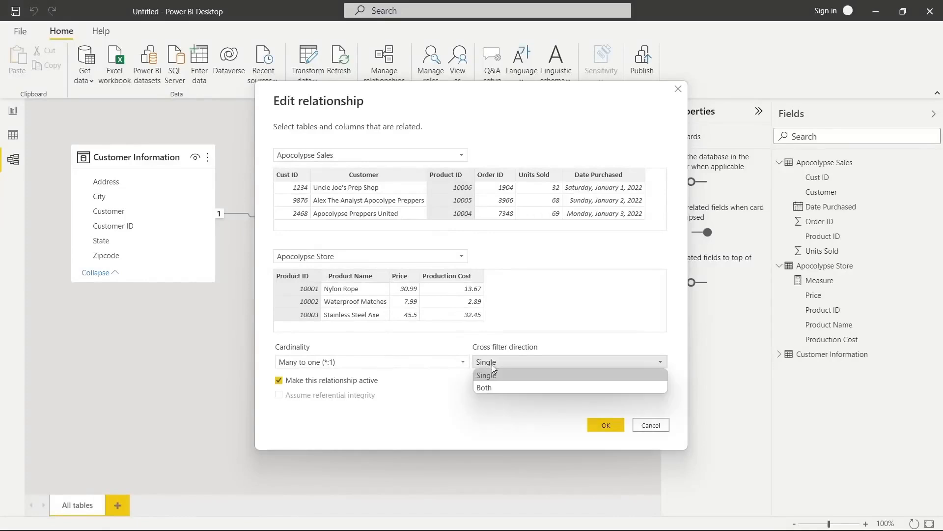
click(492, 385)
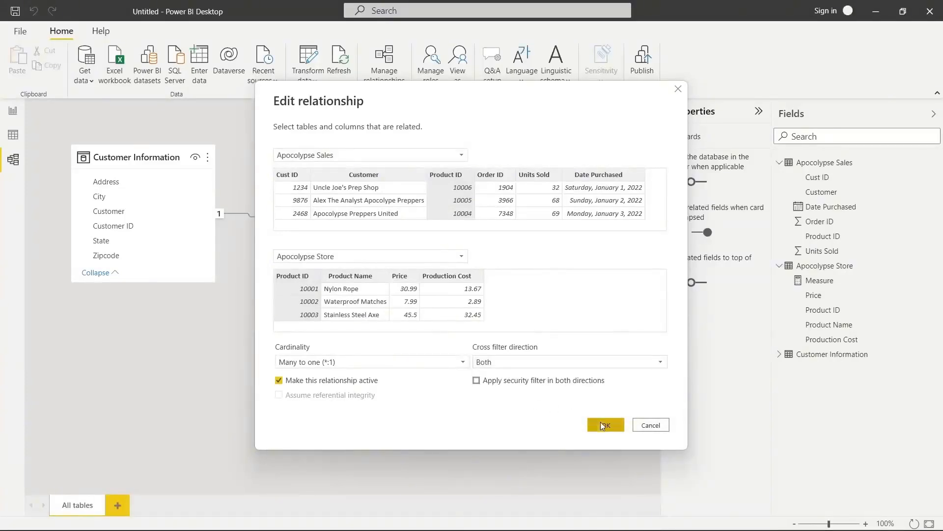
click(601, 421)
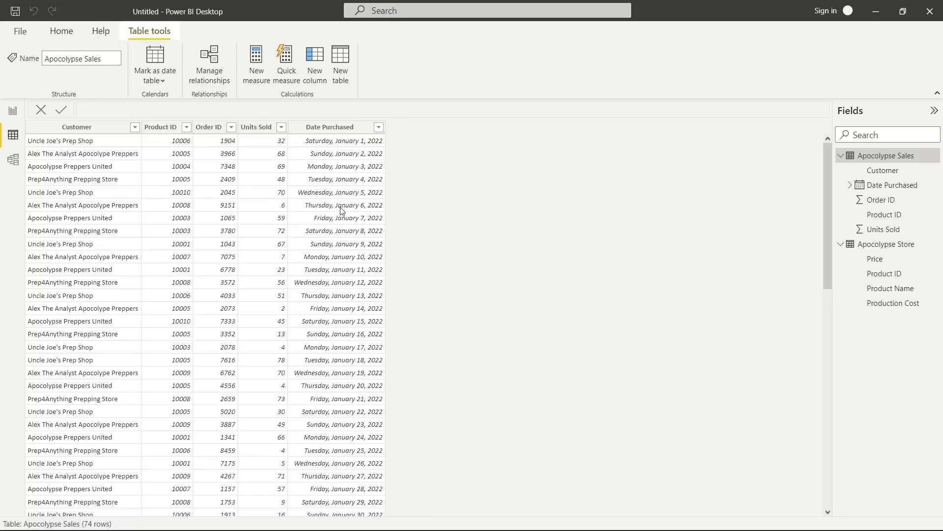
Review the Apocolypse Store table's data and its relationship with Apocolypse Sales in the model diagram.
click(874, 246)
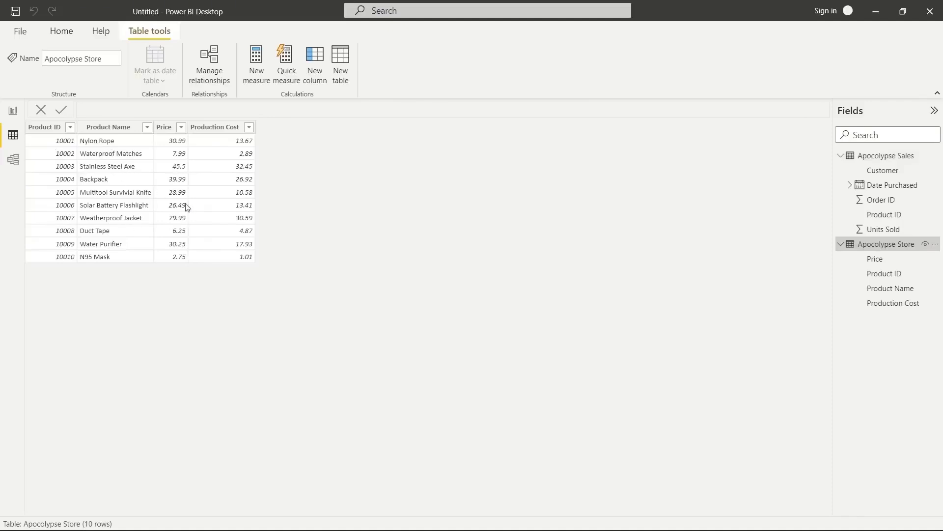
click(12, 160)
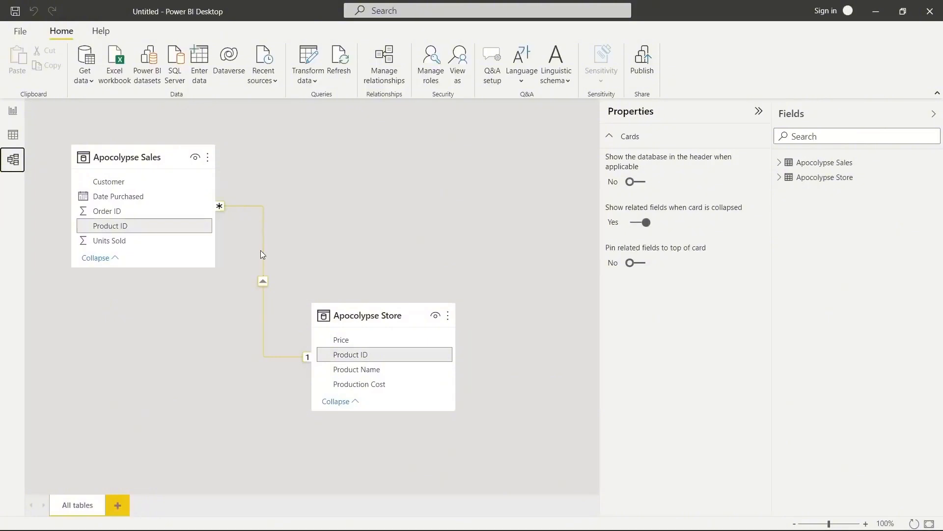
click(12, 136)
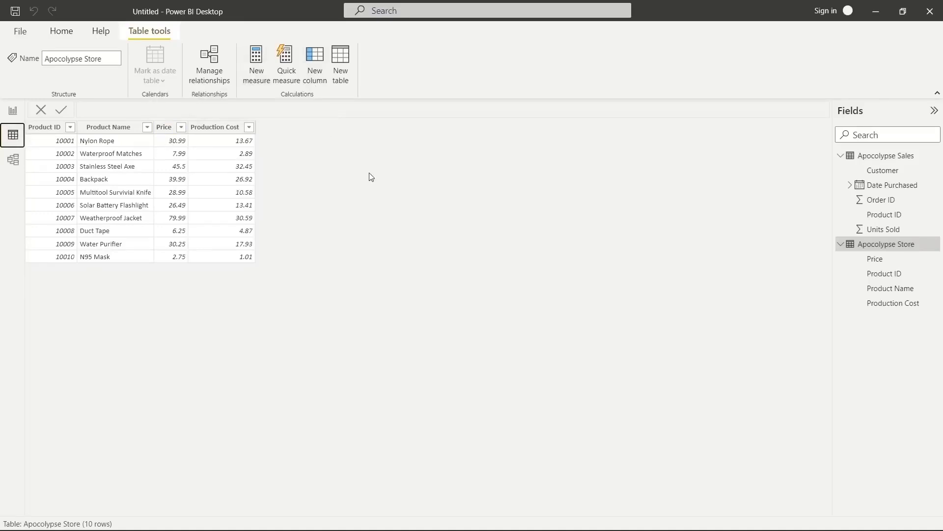
Start a new measure in the Apocolypse Sales table from the report view and name it Count of Sales.
click(13, 110)
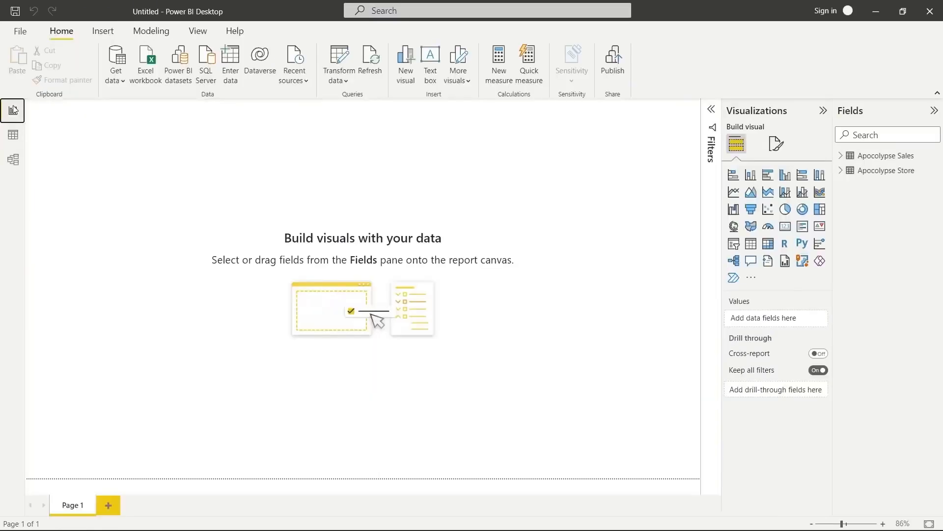
click(841, 156)
click(840, 245)
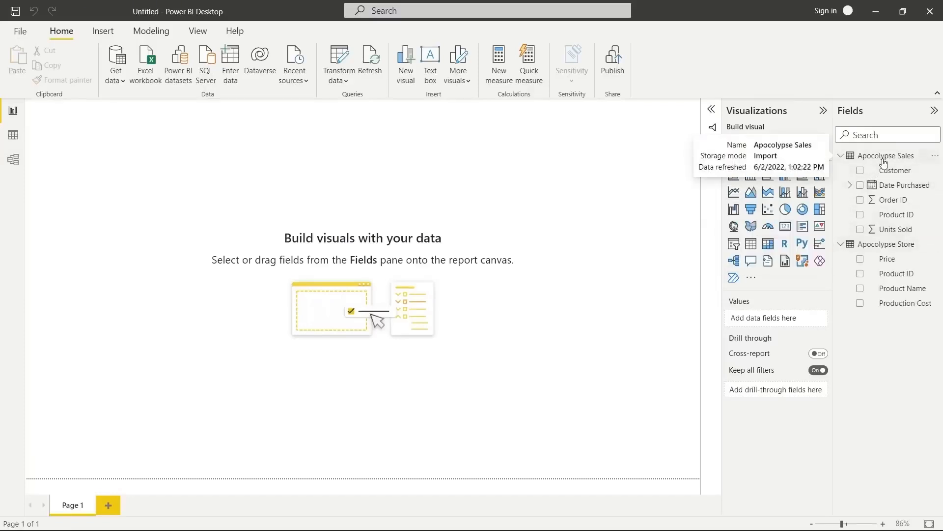
right_click(884, 158)
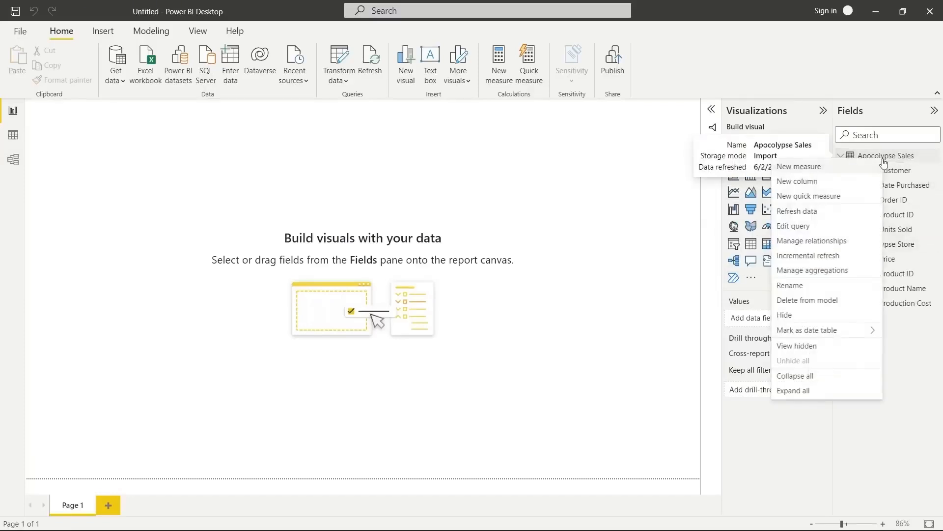
click(828, 168)
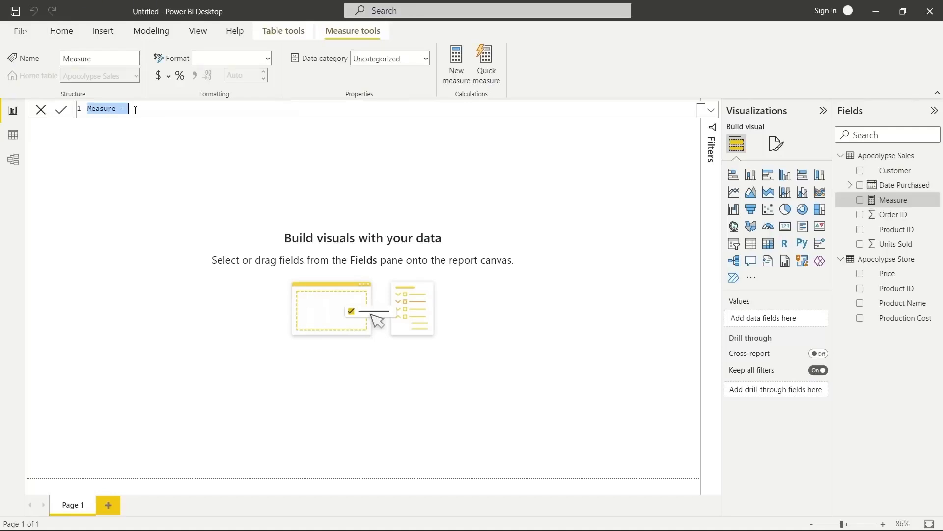
double_click(101, 108)
text(Count of Sales)
Define Count of Sales as COUNT('Apocolypse Sales'[Order ID]) and commit the measure.
text(Count)
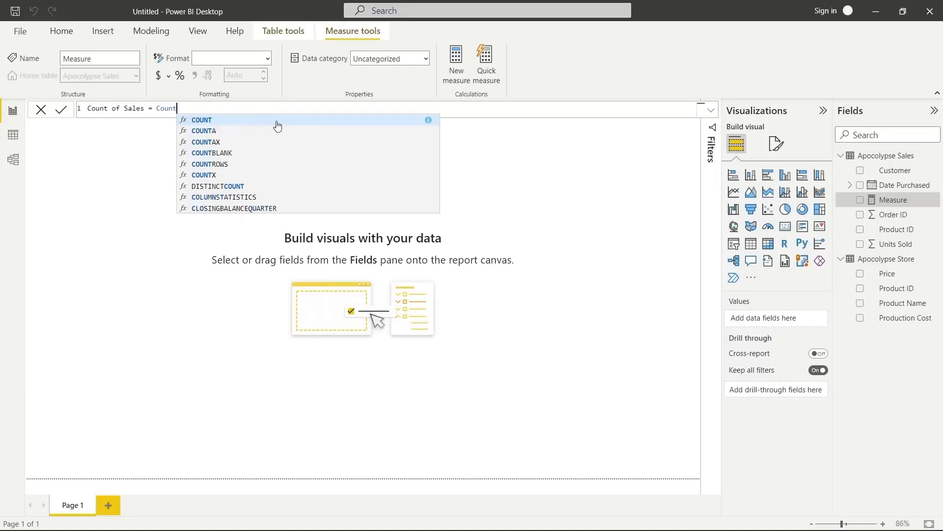
click(222, 122)
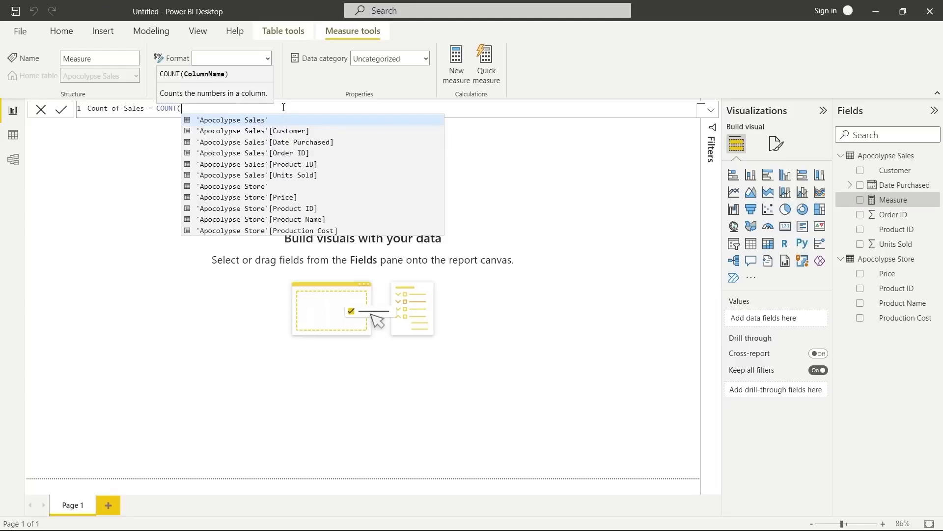
text(order)
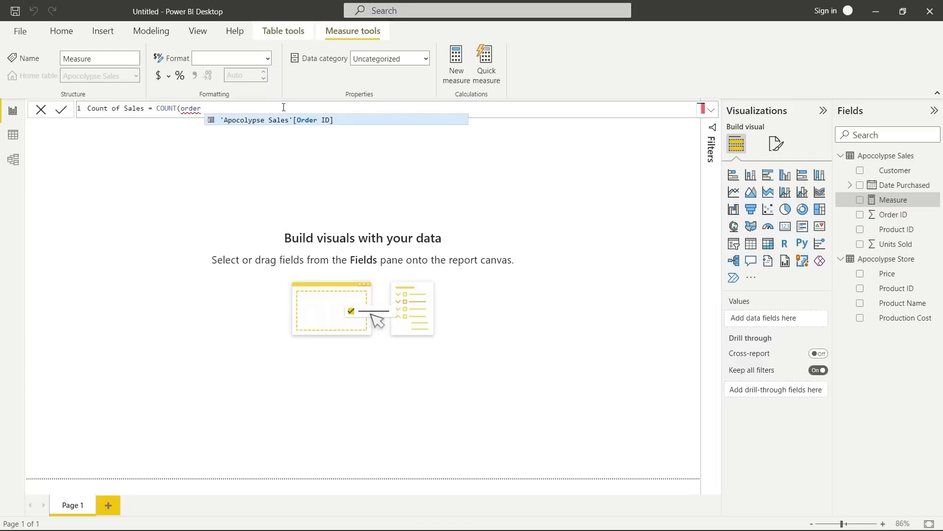
click(337, 120)
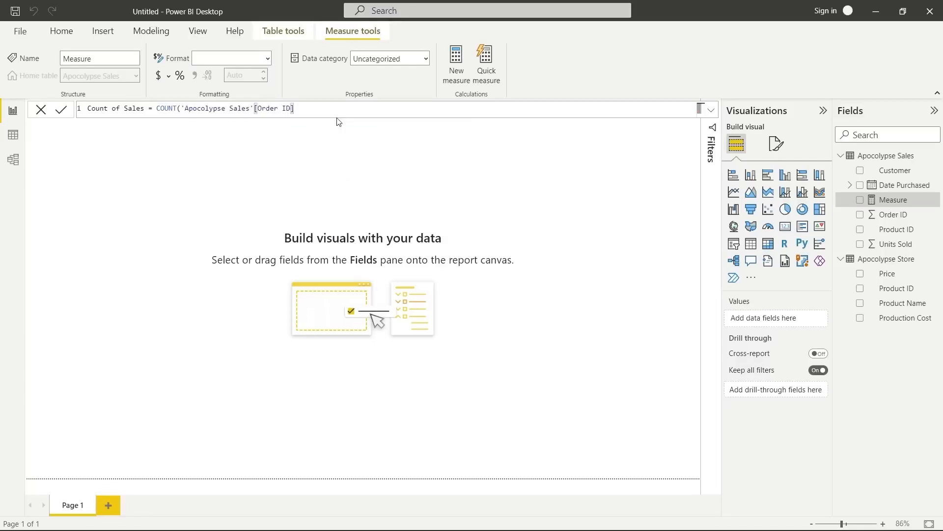
text())
key(Return)
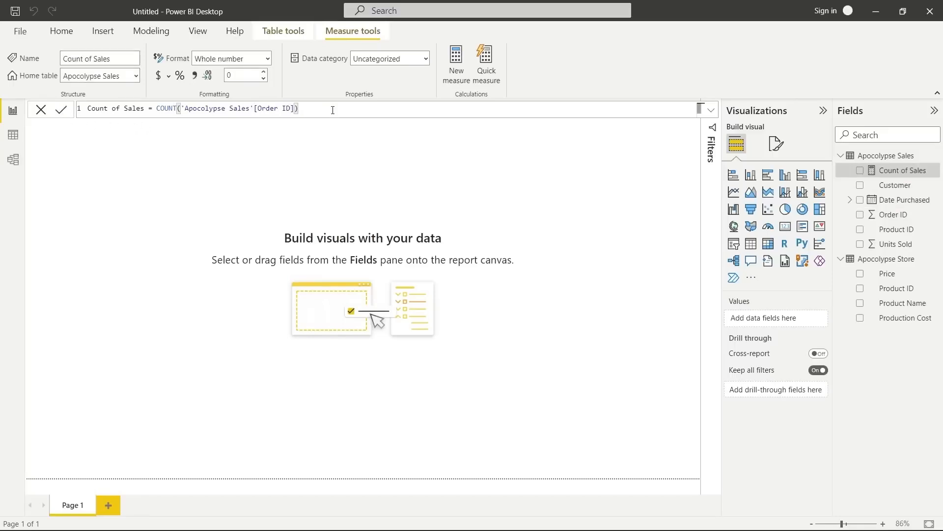
Add Count of Sales to the report page as a table visual and move the visual slightly down.
click(860, 171)
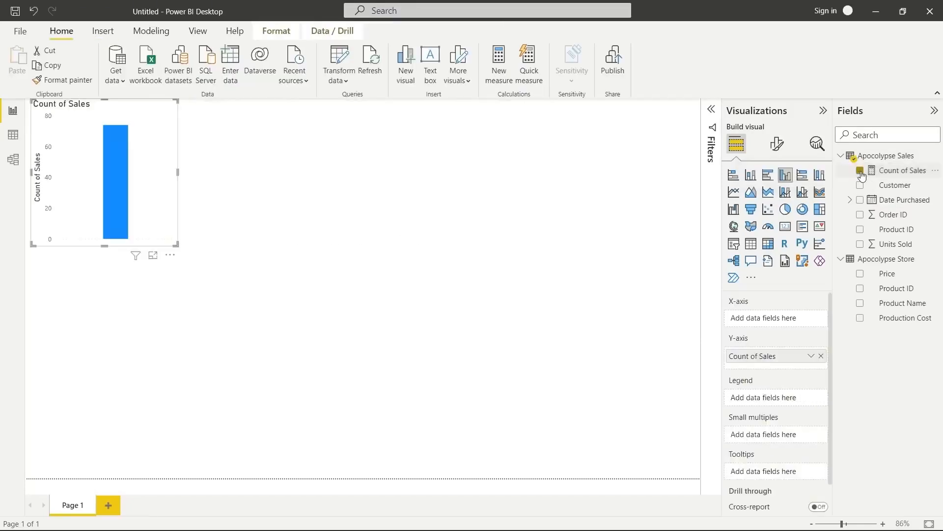
click(752, 244)
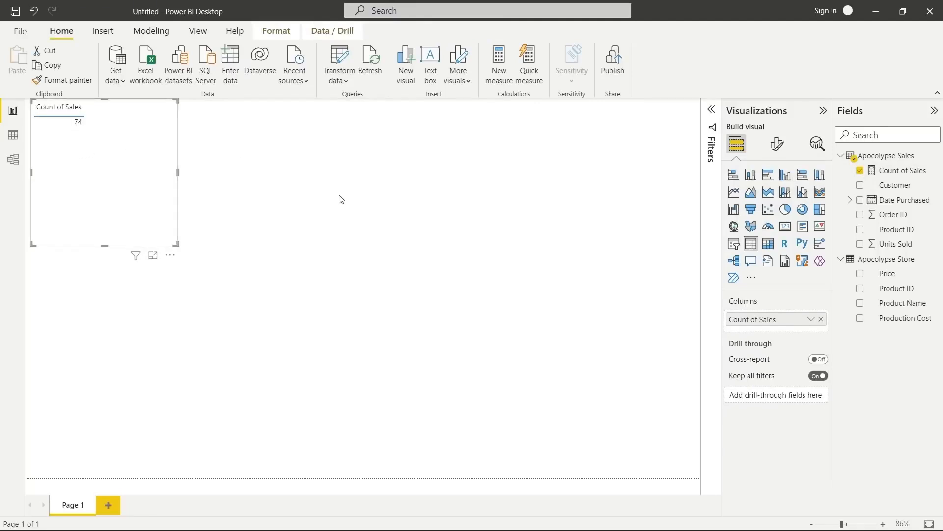
drag(153, 142, 152, 176)
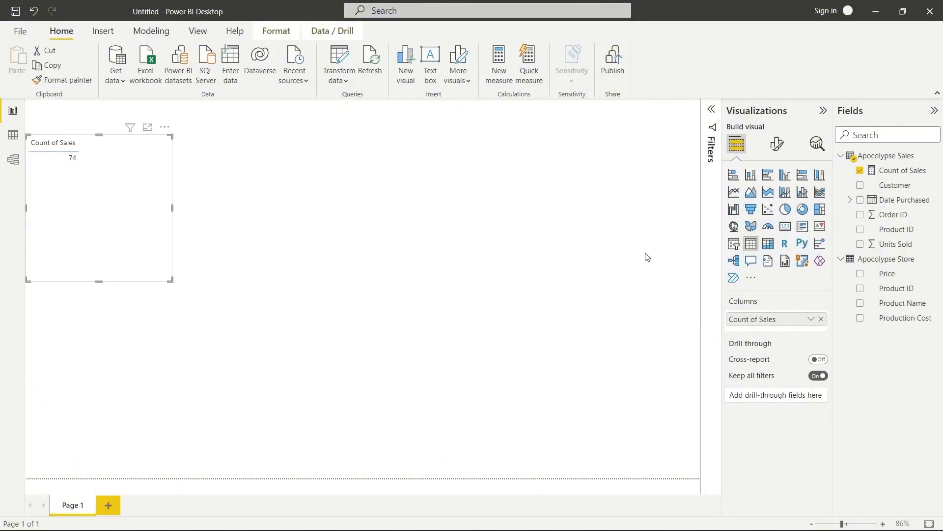
Add Customer as the table's first column, ahead of Count of Sales, and resize the visual so both columns fit.
click(860, 186)
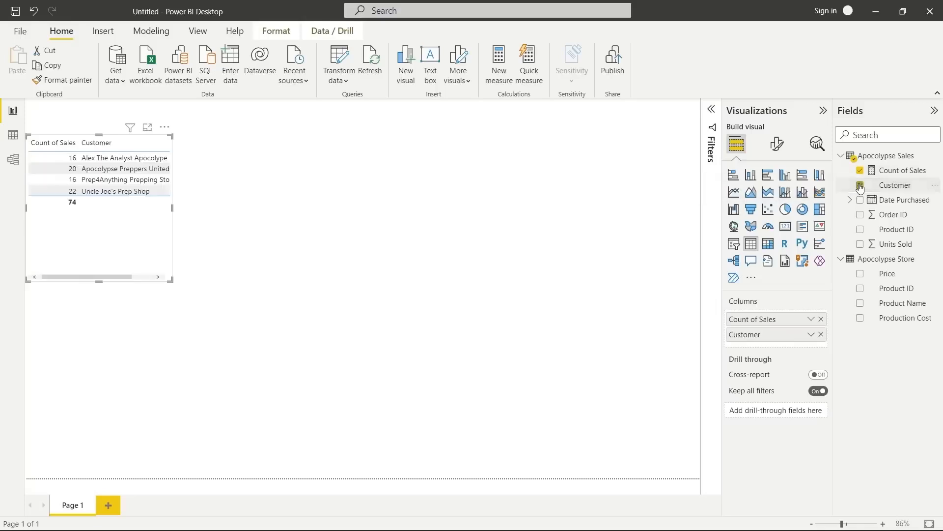
drag(779, 339, 774, 320)
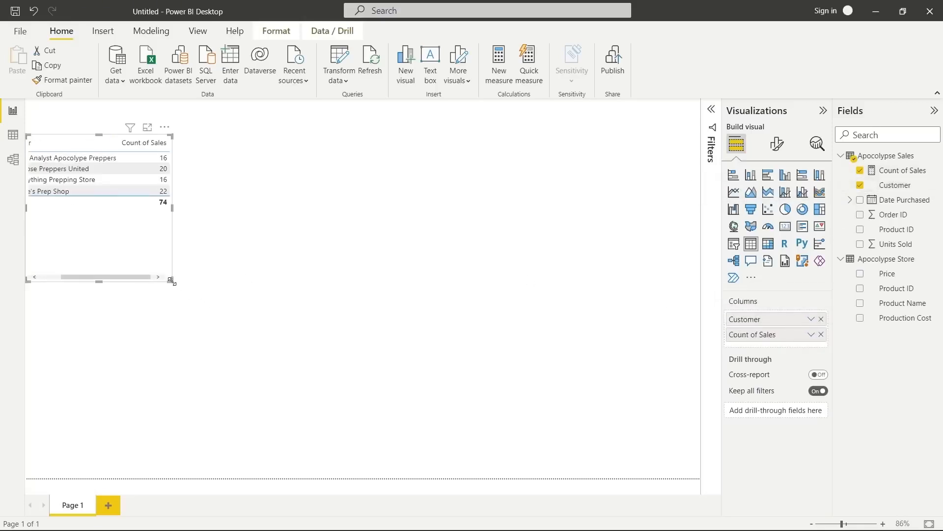
drag(170, 280, 213, 219)
Create a second table visual of Apocolypse Store's Product Name below the customer table, and enlarge it to fit every product.
click(196, 238)
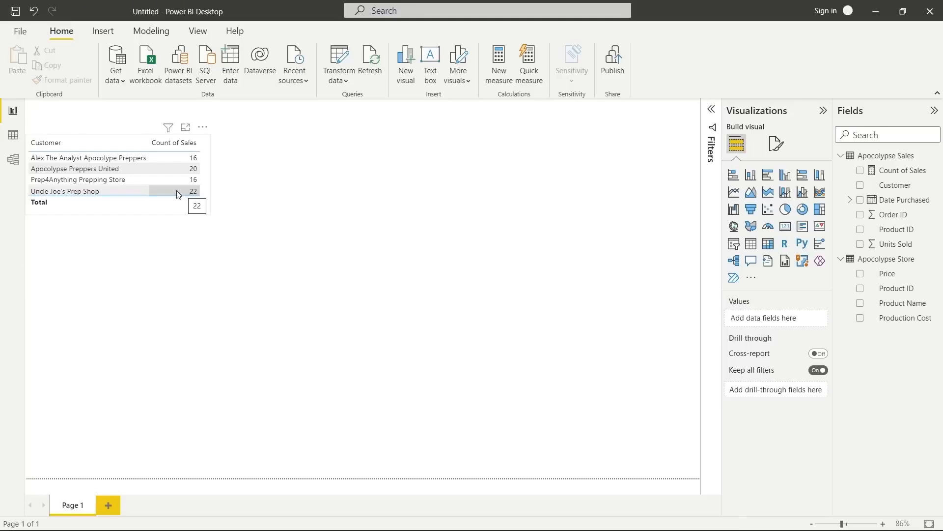
click(861, 304)
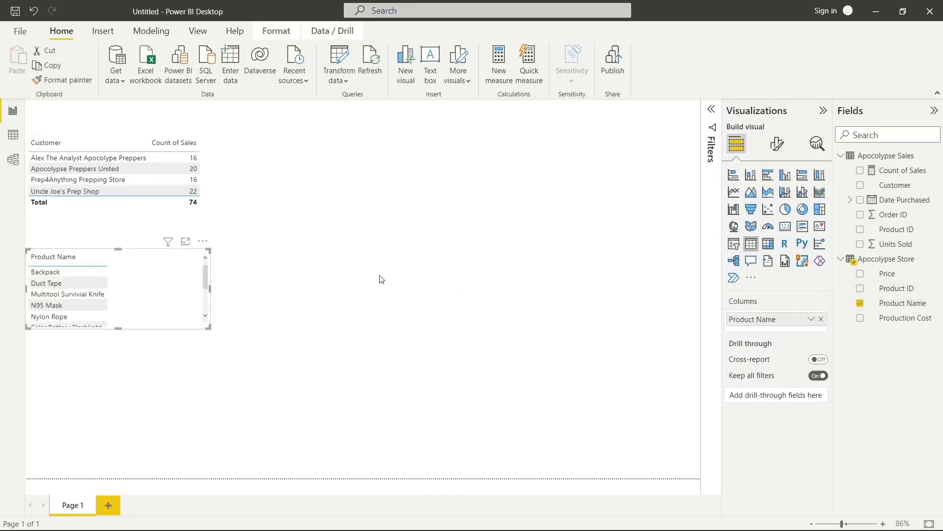
drag(209, 327, 224, 385)
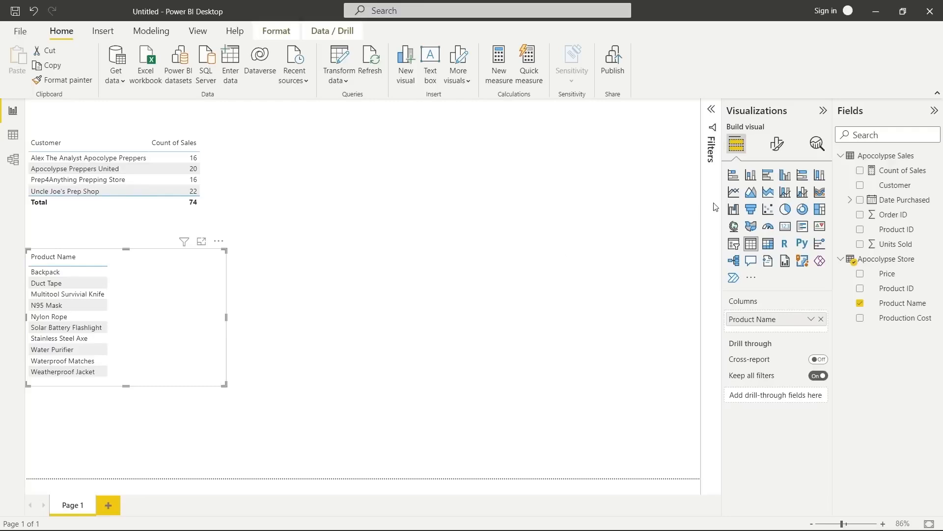
Start another new measure in the Apocolypse Sales table and name it Sum of Products Sold.
right_click(886, 160)
click(851, 165)
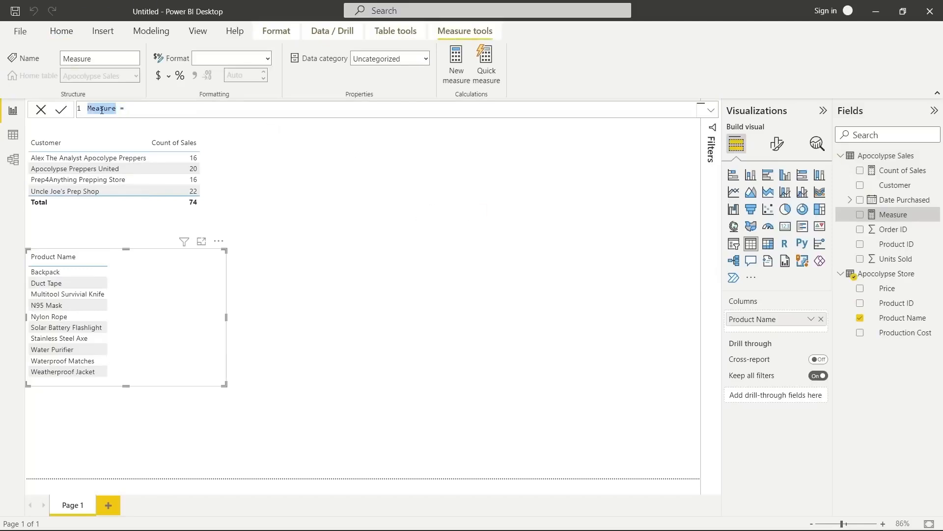
text(Sum of Products So)
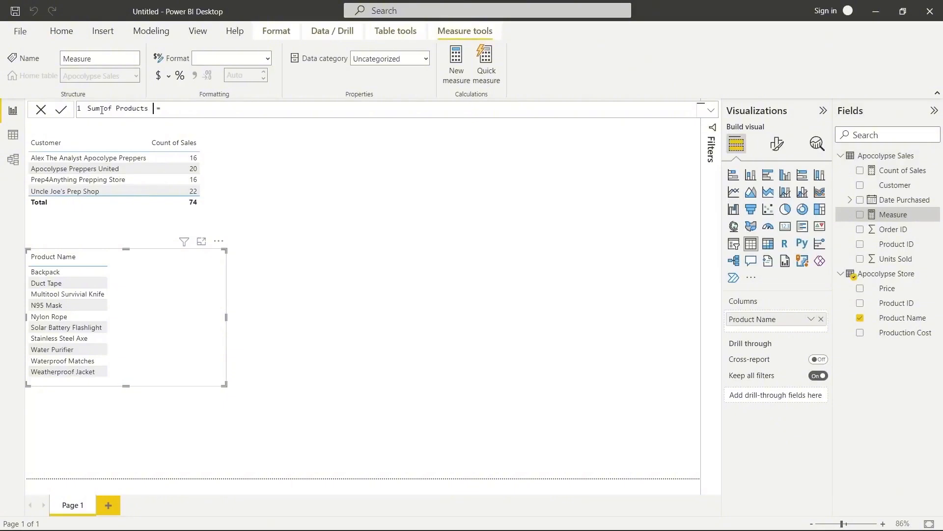
text(ld)
Define Sum of Products Sold as SUM('Apocolypse Sales'[Units Sold]), commit it, and add it to the Product Name table.
click(197, 110)
text(SUN)
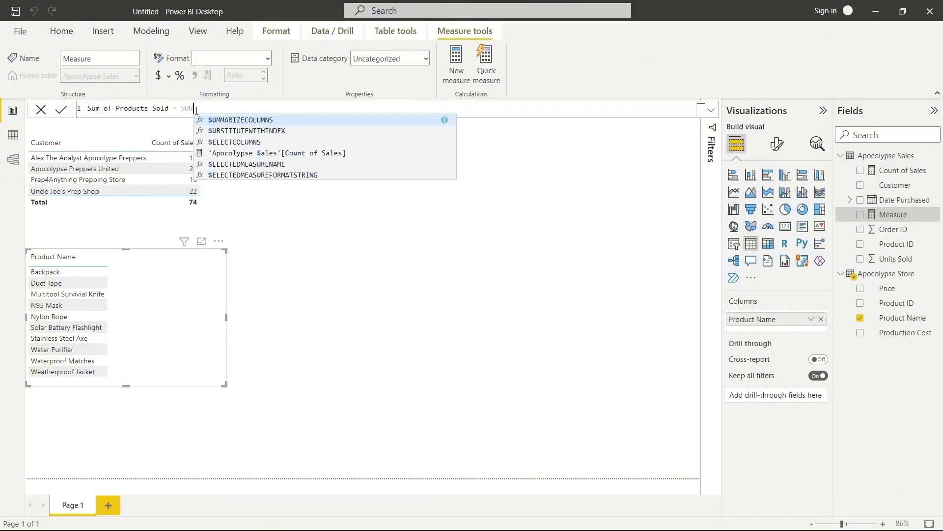
key(BackSpace)
text(M)
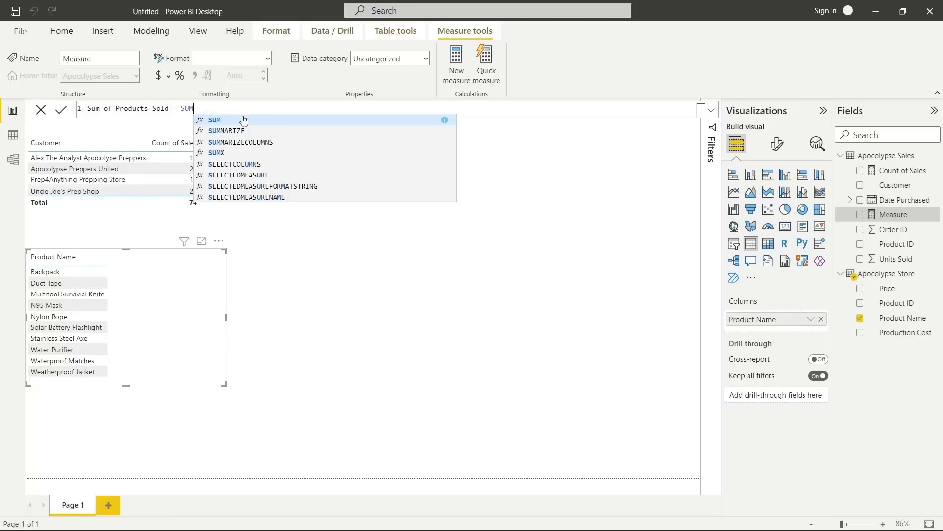
text(()
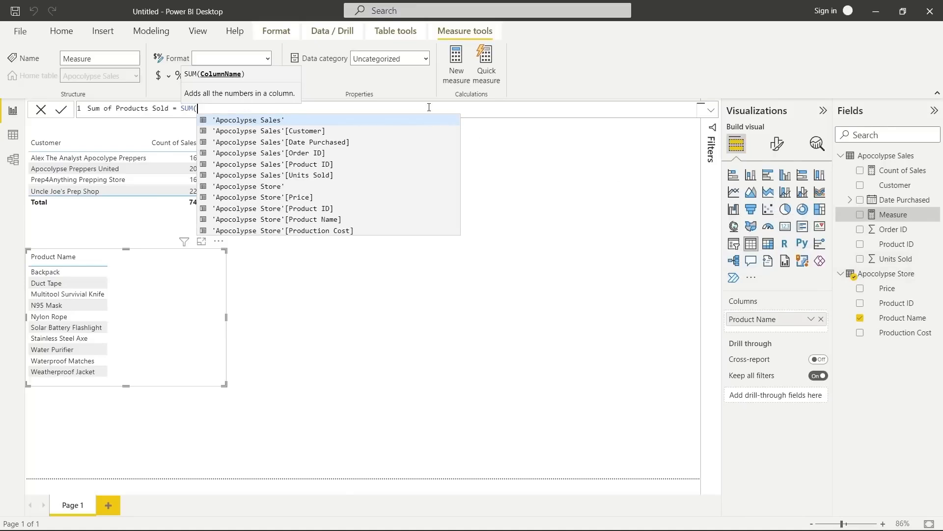
text(units)
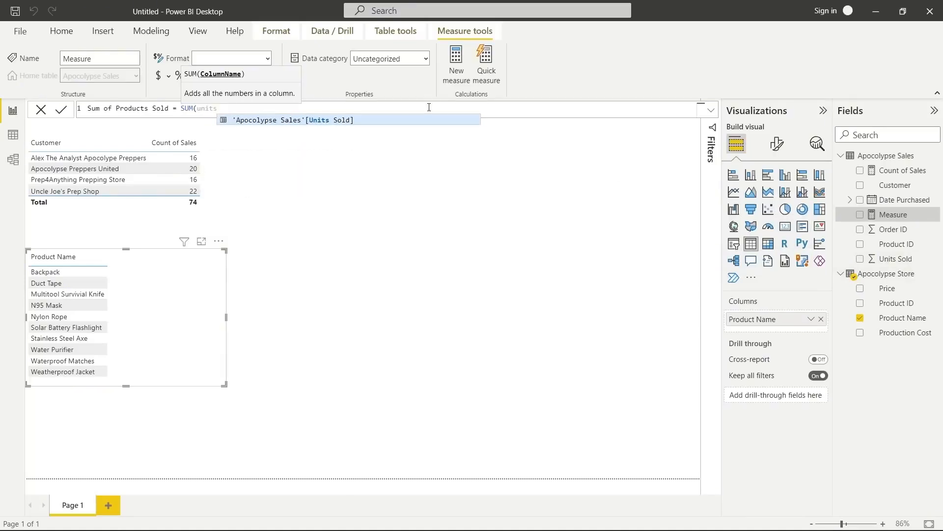
key(Tab)
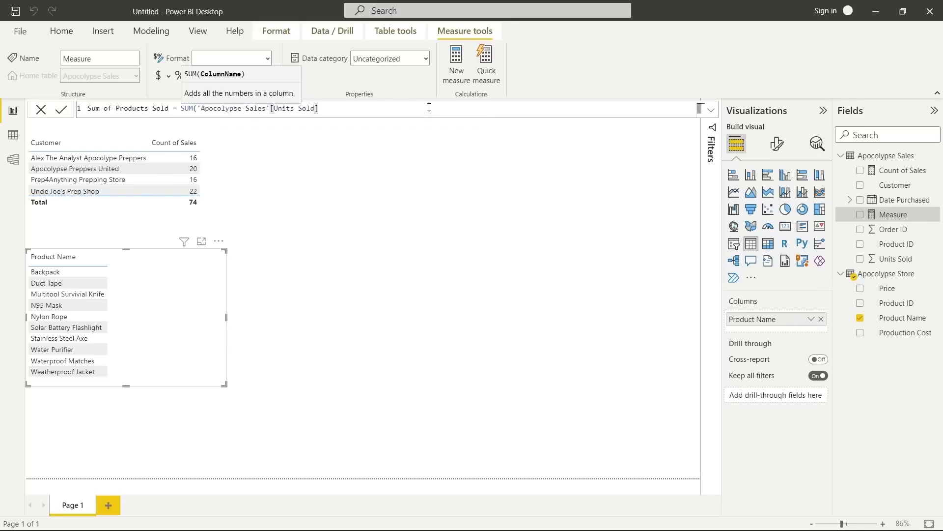
text())
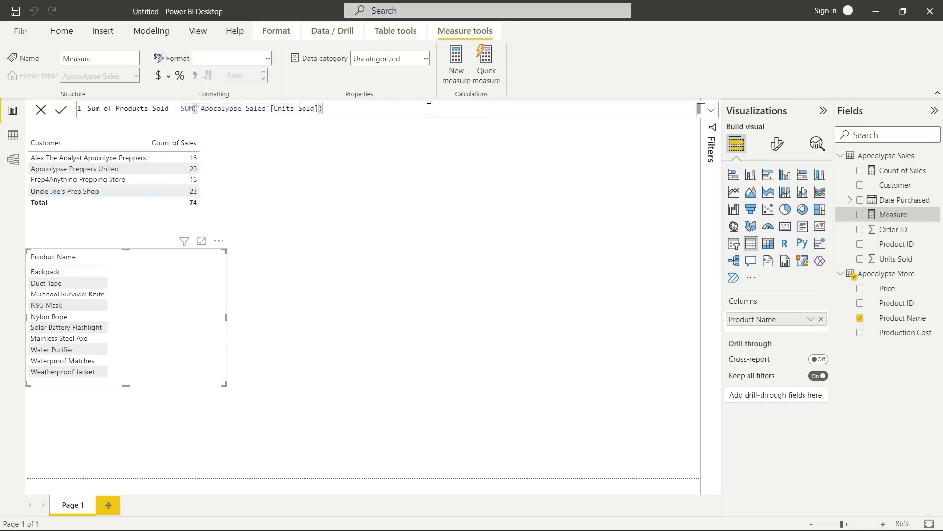
click(60, 110)
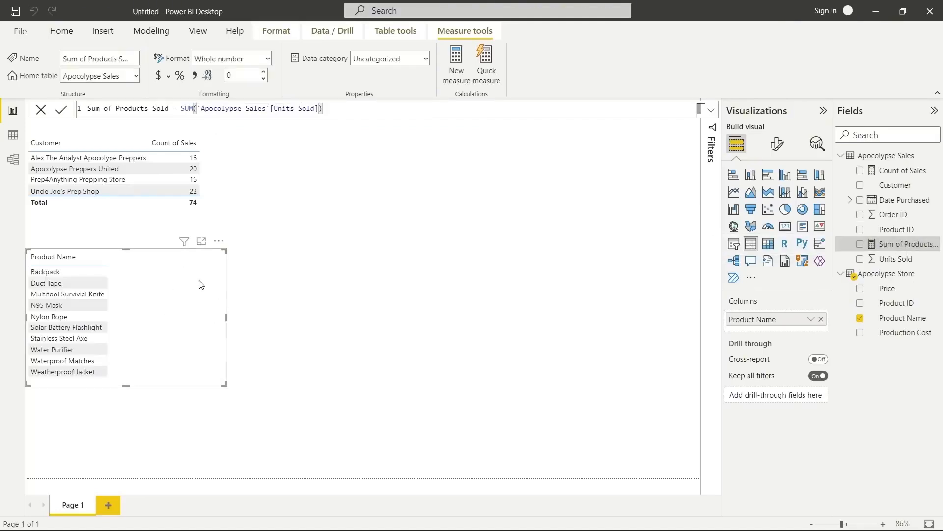
click(861, 244)
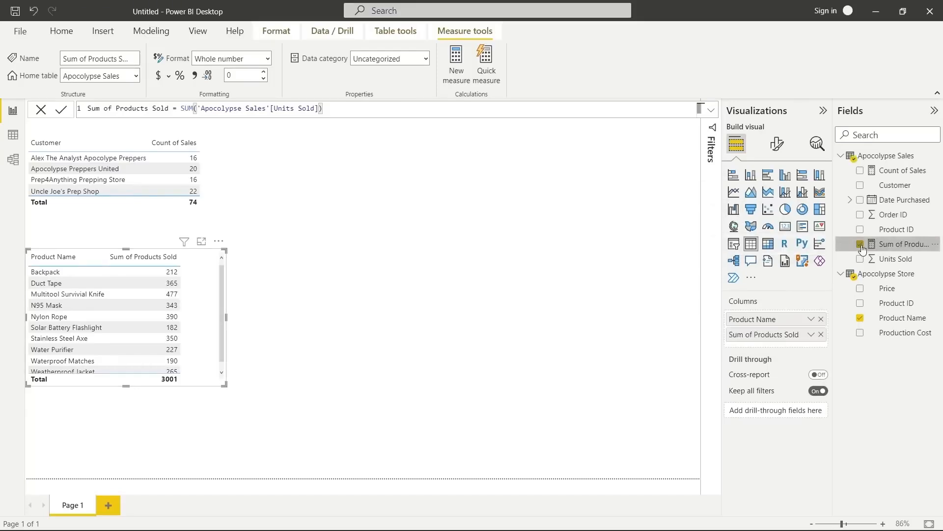
Enlarge the Product Name table to fit every row, and check the Apocolypse Store table's columns in the data view.
drag(224, 385, 229, 397)
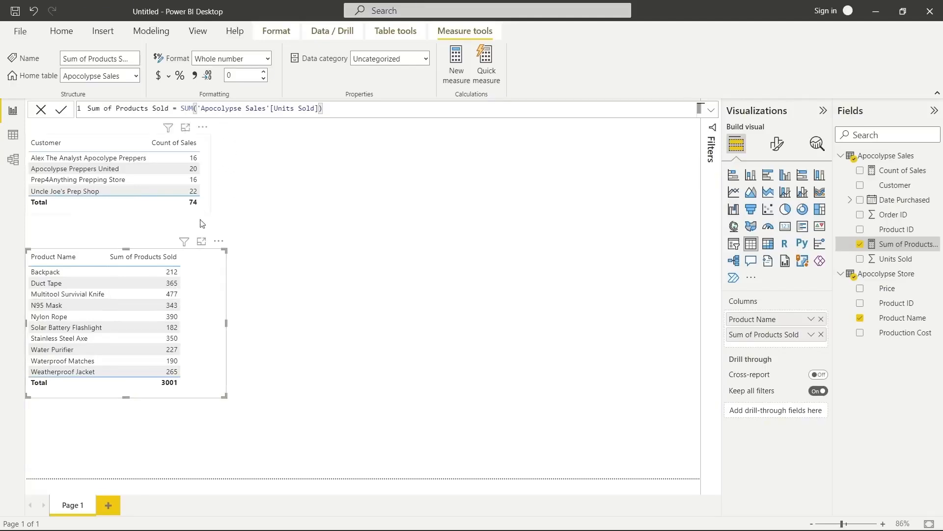
mouse_move(183, 241)
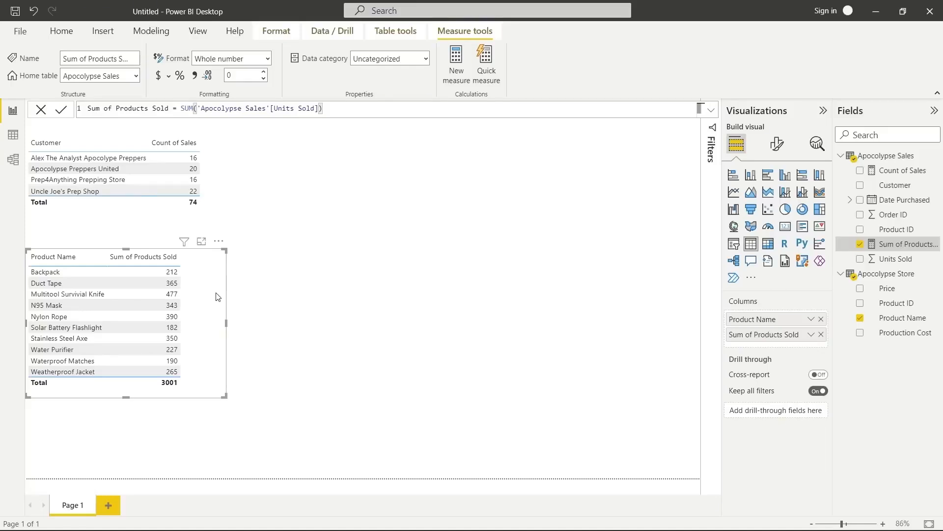
click(13, 137)
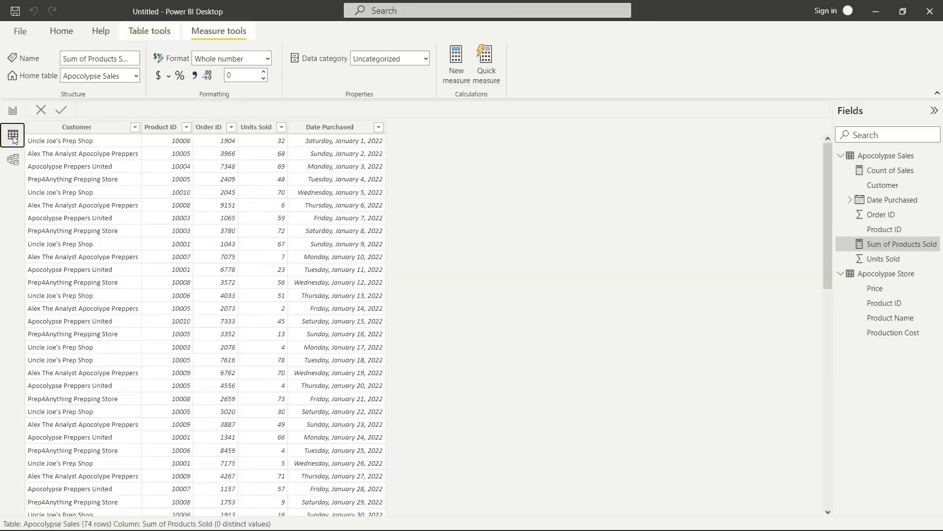
click(866, 277)
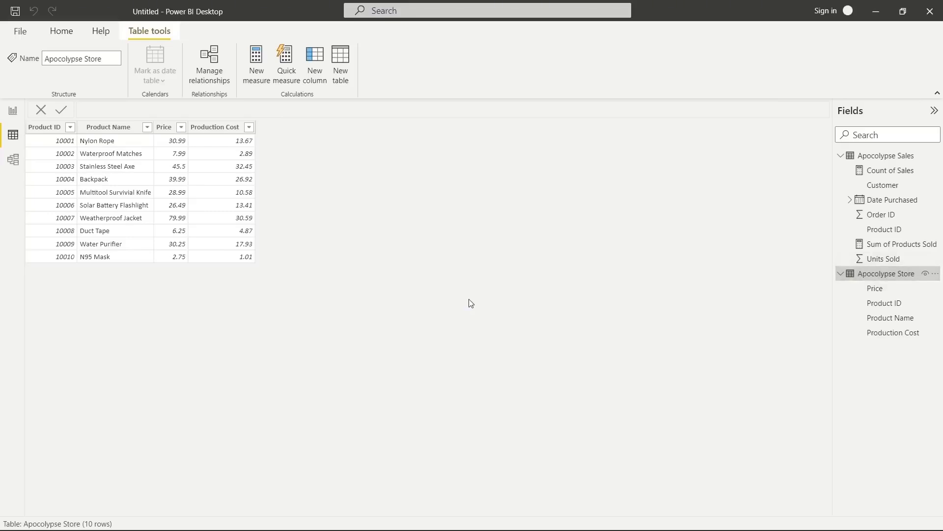
click(13, 110)
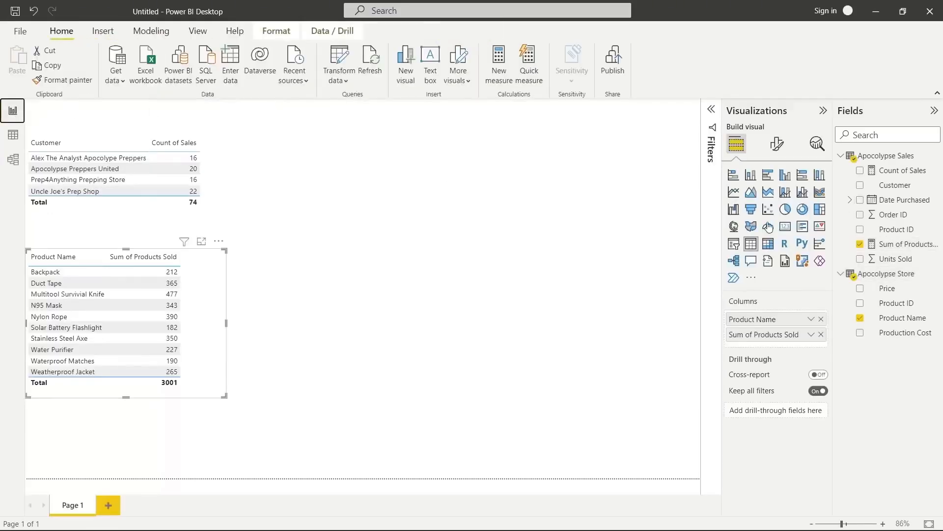
Start a new measure in the Apocolypse Store table and name it Profit.
right_click(896, 275)
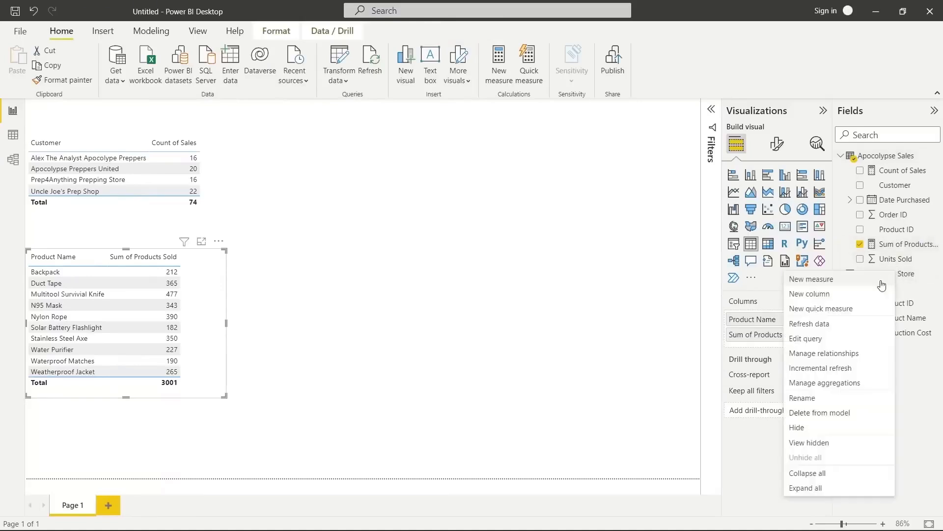
click(847, 284)
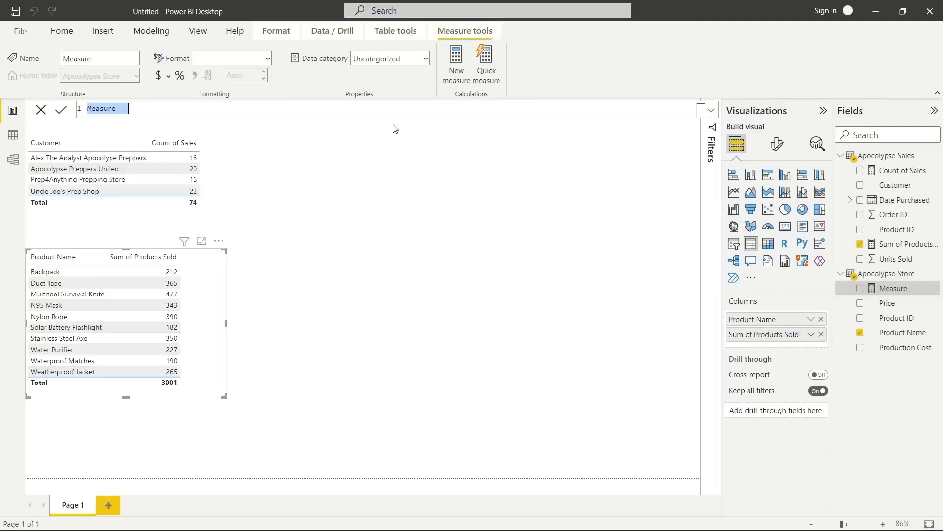
double_click(105, 111)
text(Profit)
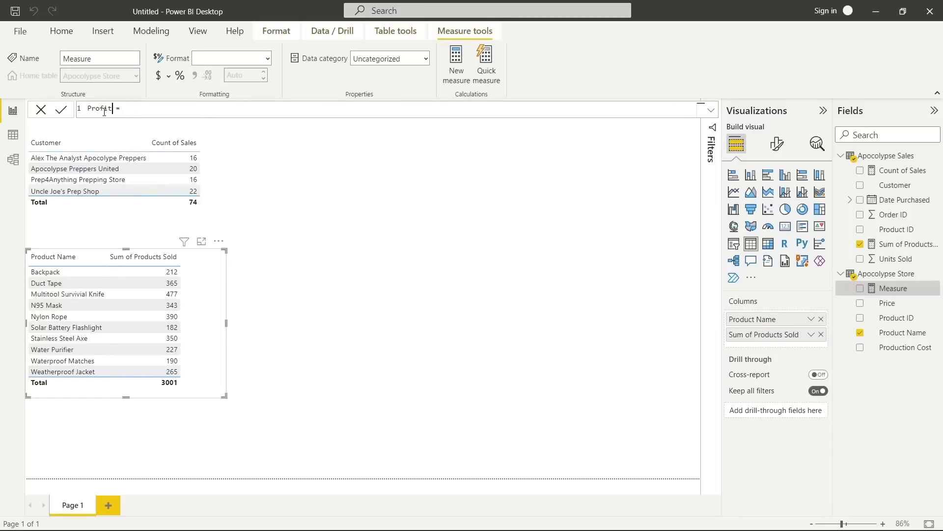
Write the Profit expression as SUM('Apocolypse Store'[Price]) - SUM('Apocolypse Store'[Production Cost]).
click(135, 108)
text(SU)
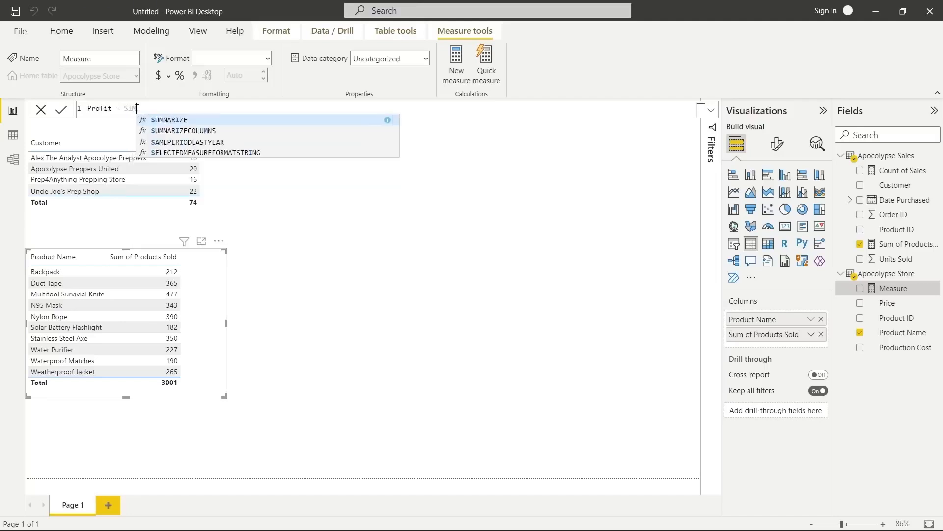
text(M)
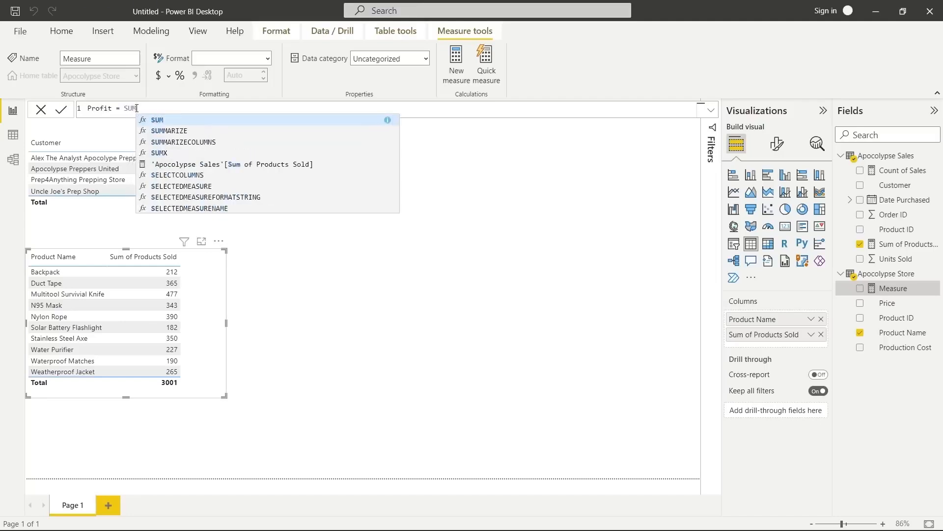
text(()
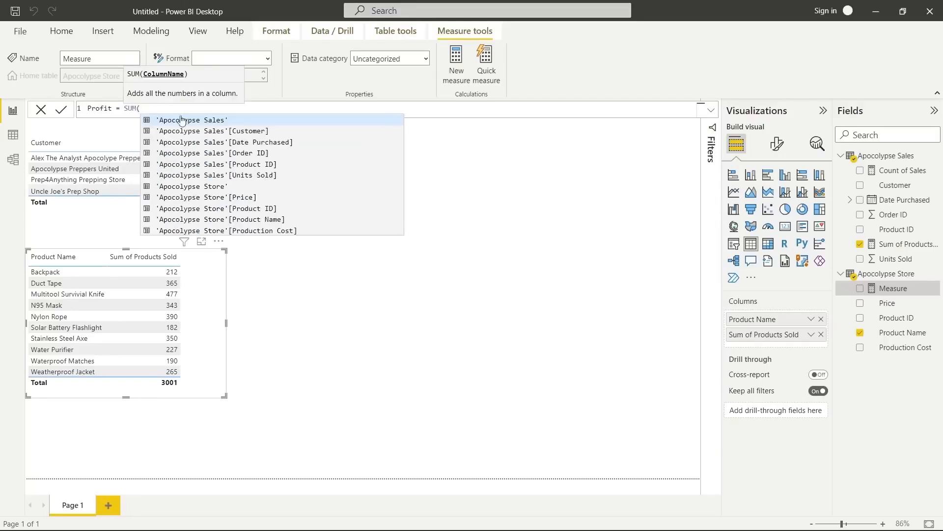
click(241, 200)
text())
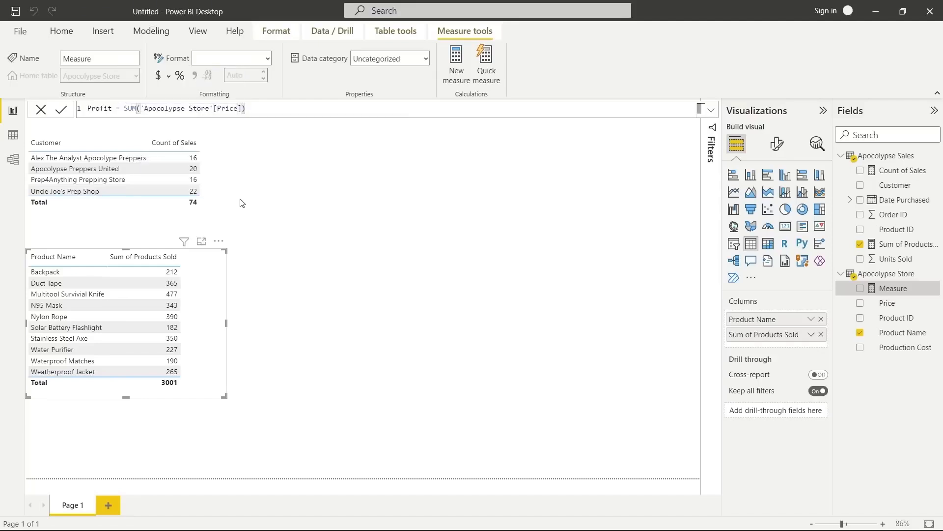
text( -)
text( SUM()
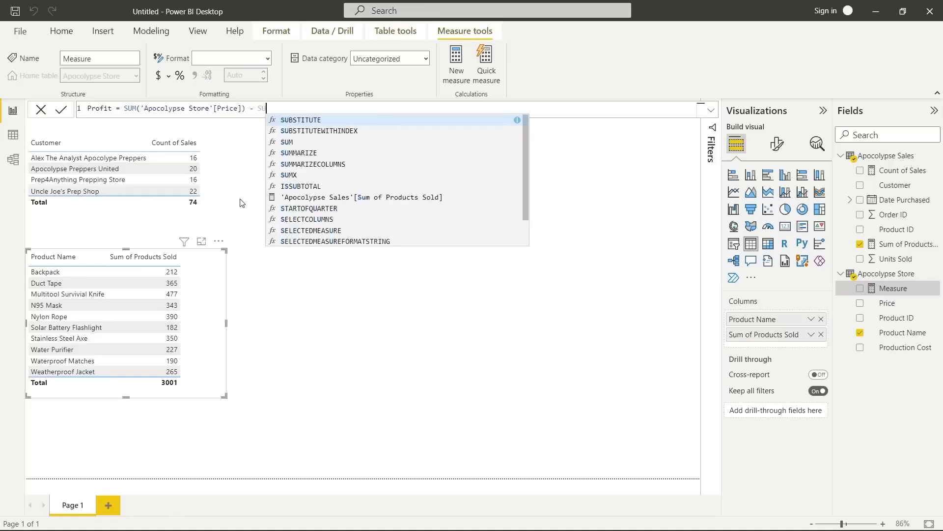
text(pro)
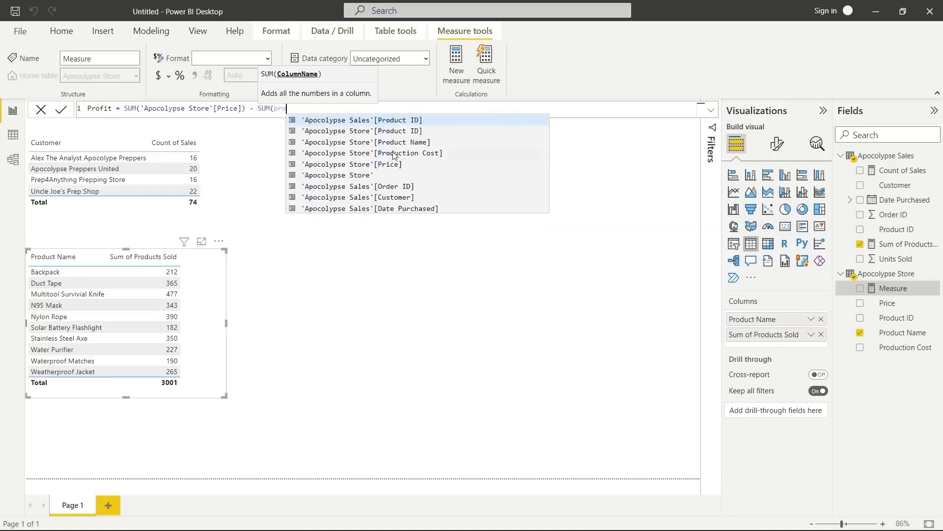
click(393, 154)
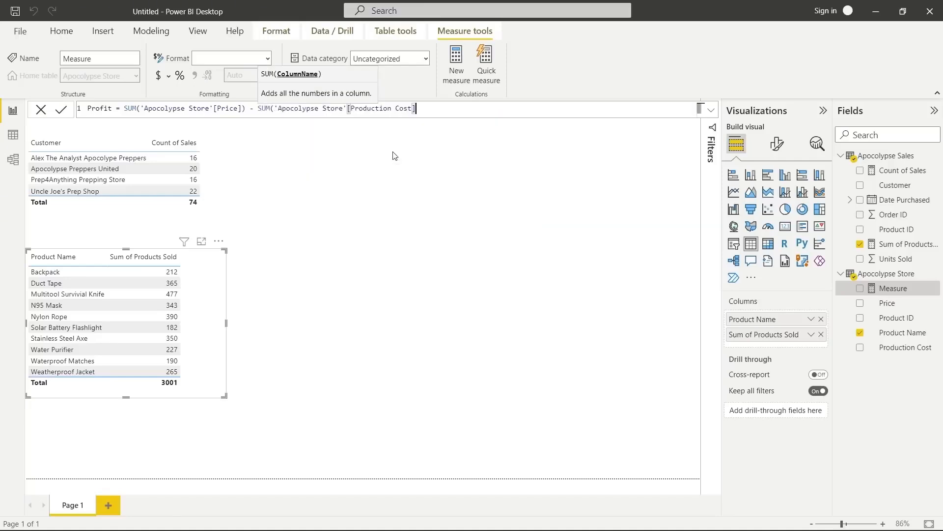
text())
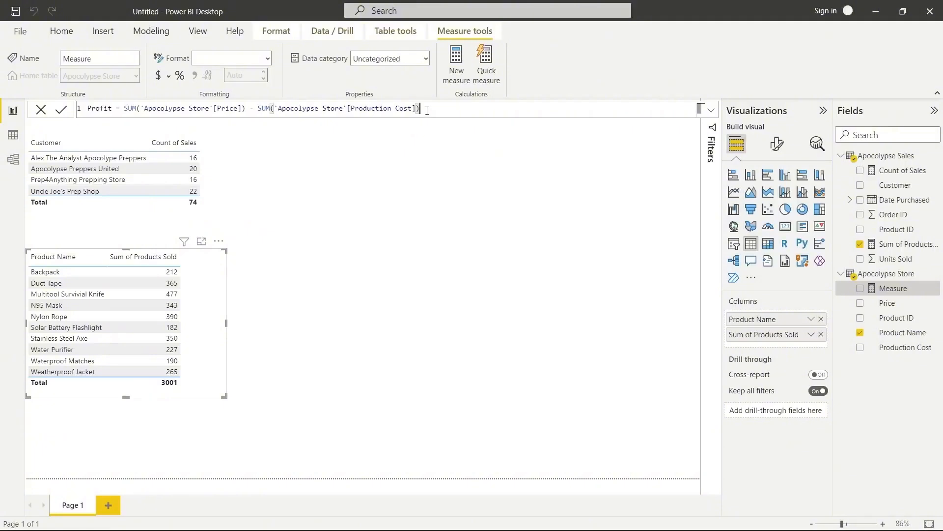
Enclose the price-minus-cost difference in parentheses, multiply it by SUM('Apocolypse Sales'[Units Sold]), and commit the Profit measure.
text())
click(125, 109)
text(()
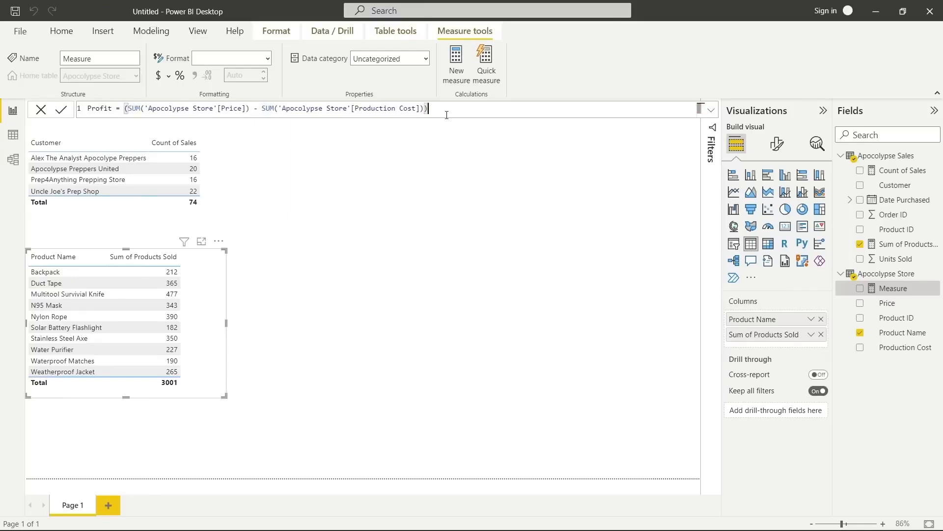
text( * SU)
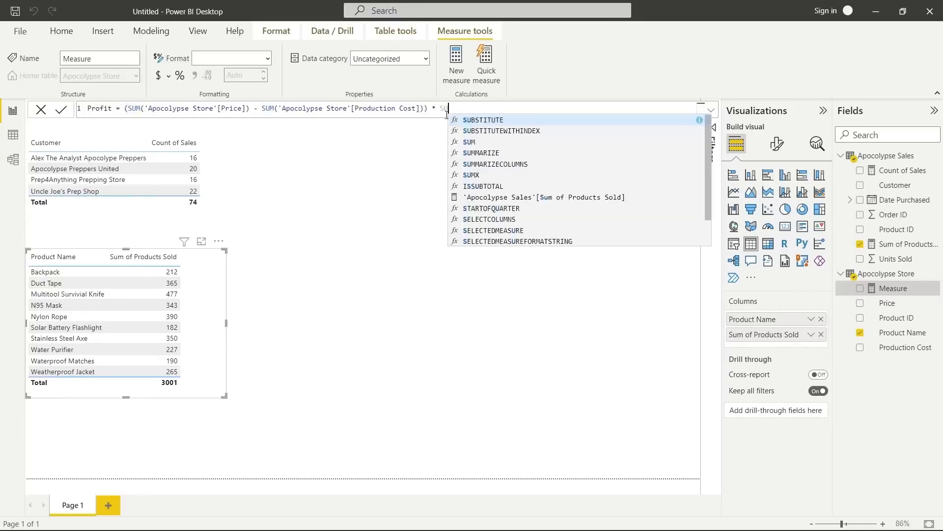
text(M()
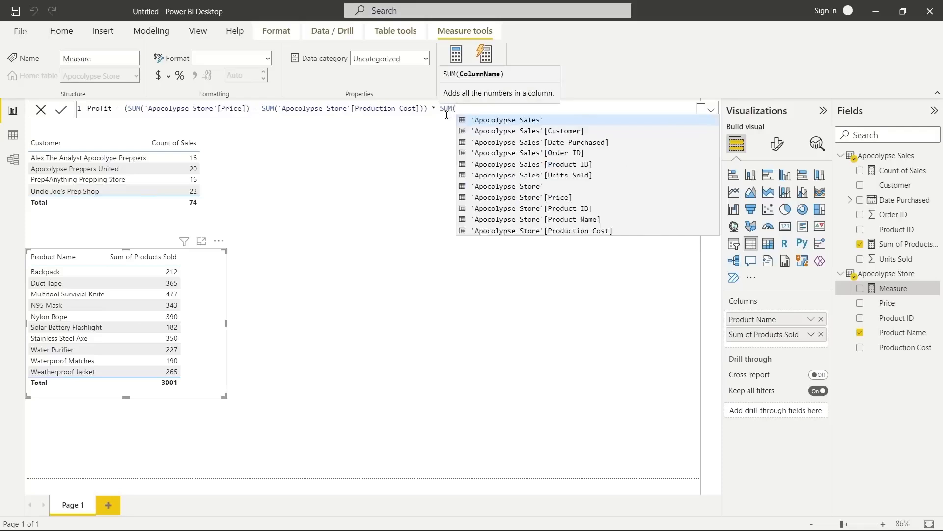
click(504, 176)
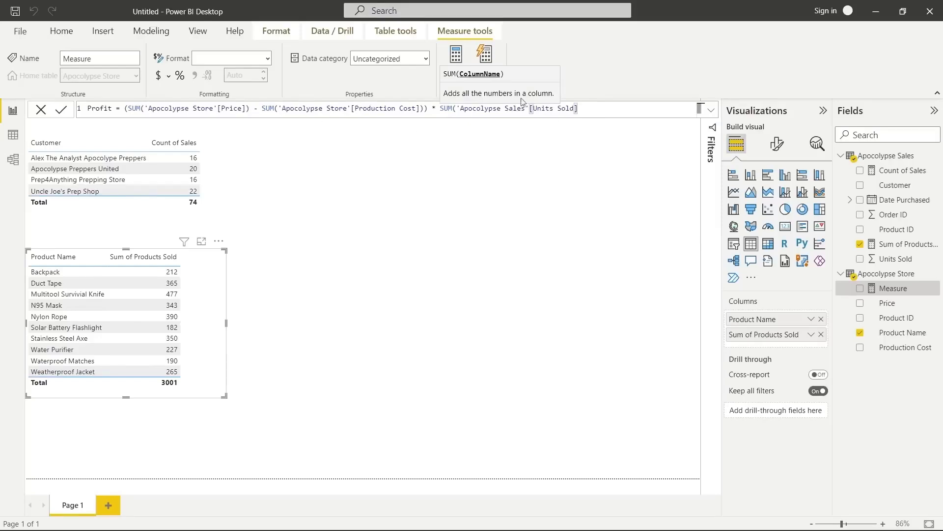
click(591, 110)
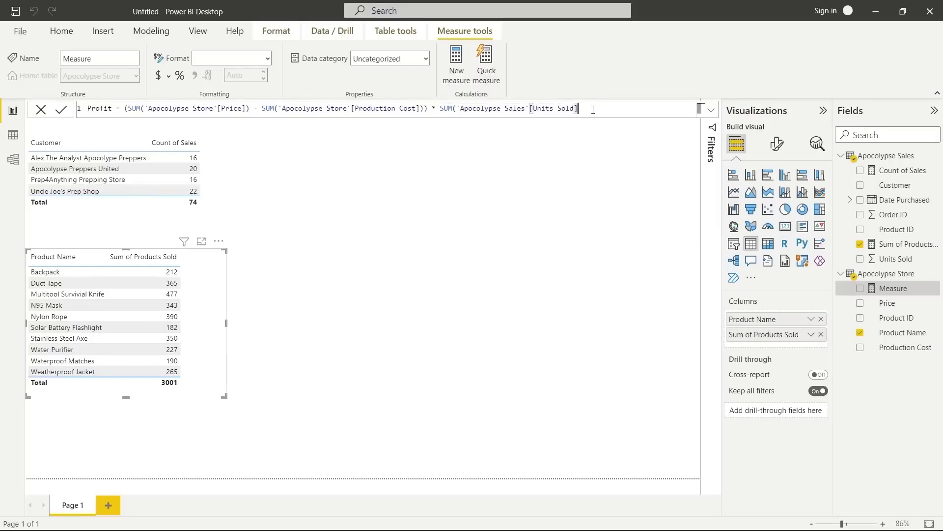
click(61, 115)
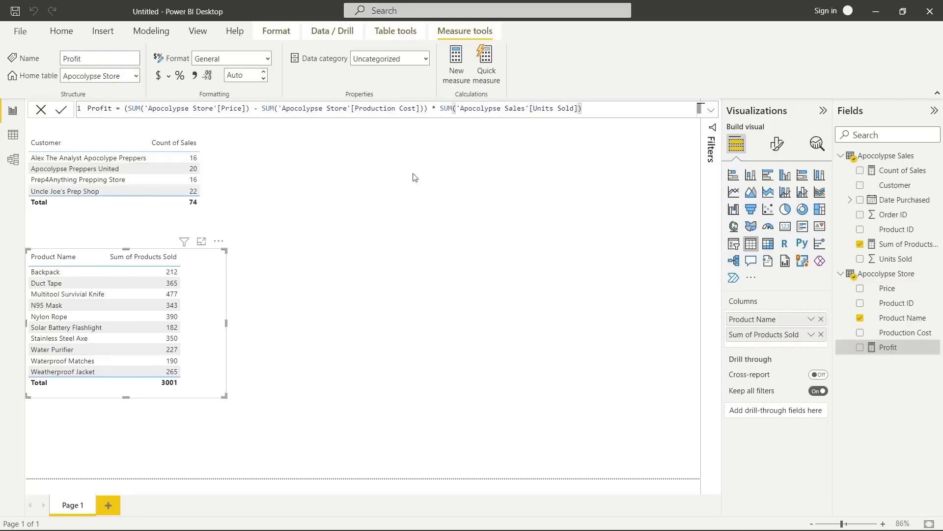
Try Profit as an extra column in the Product Name table, and undo the addition.
click(860, 347)
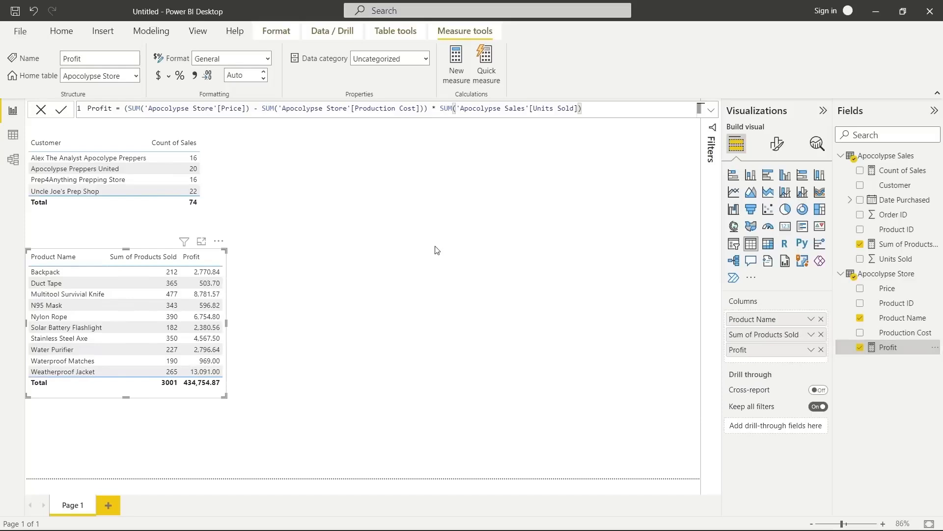
key(ctrl+z)
Create a separate table visual of Profit by Customer in the empty area beside the other tables, with Customer as the first column.
click(468, 266)
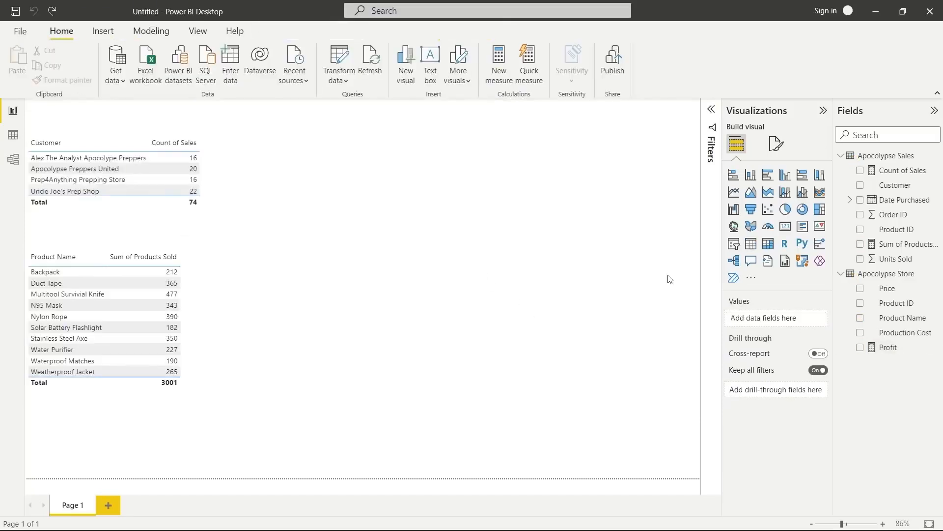
click(860, 348)
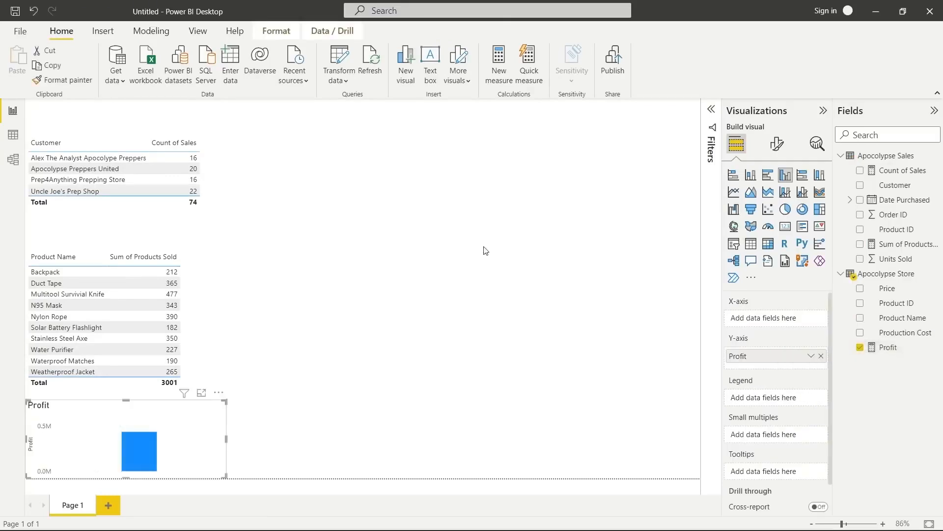
click(751, 244)
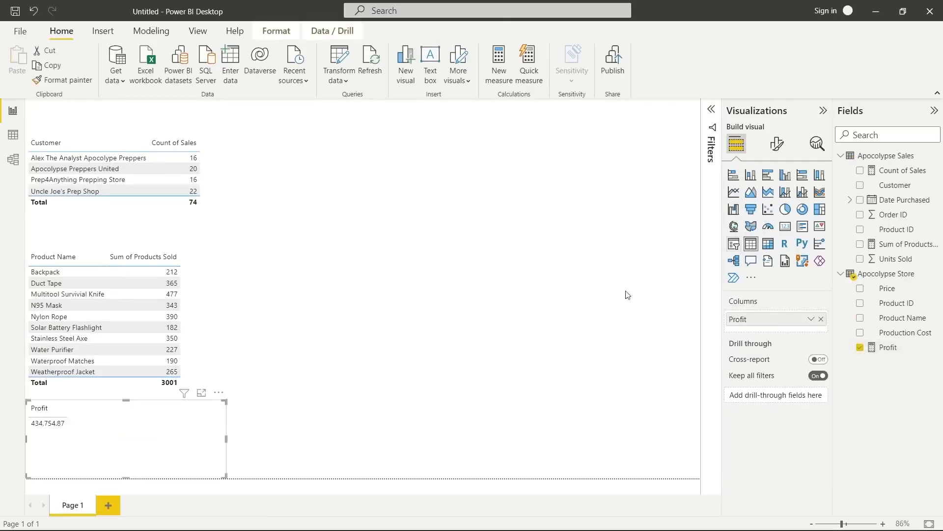
drag(162, 424, 569, 194)
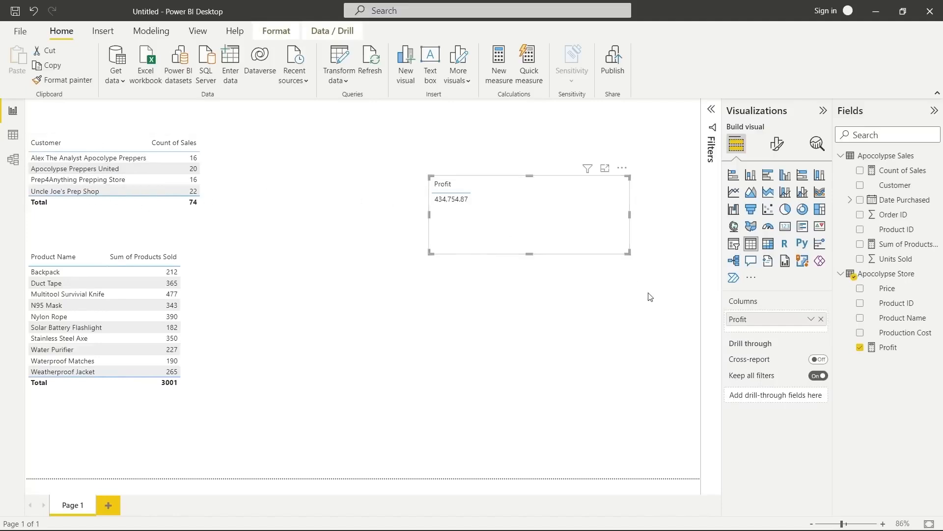
click(860, 185)
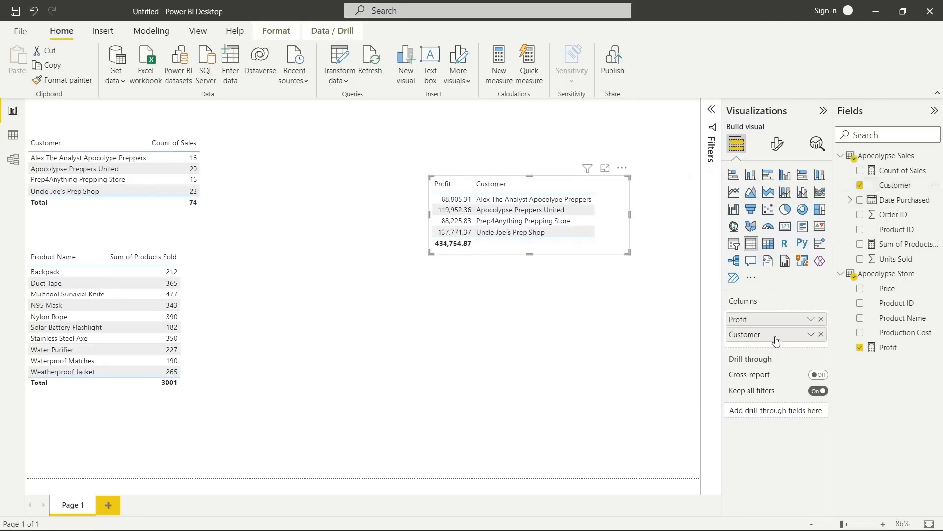
drag(775, 336, 777, 319)
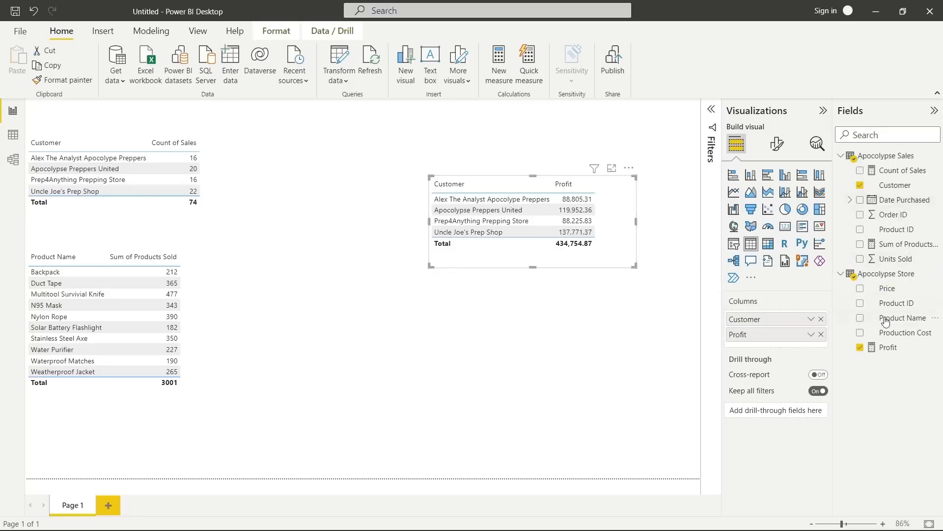
Copy the Profit measure's full expression after the equals sign and open the Apocolypse Store table in Data view.
click(888, 347)
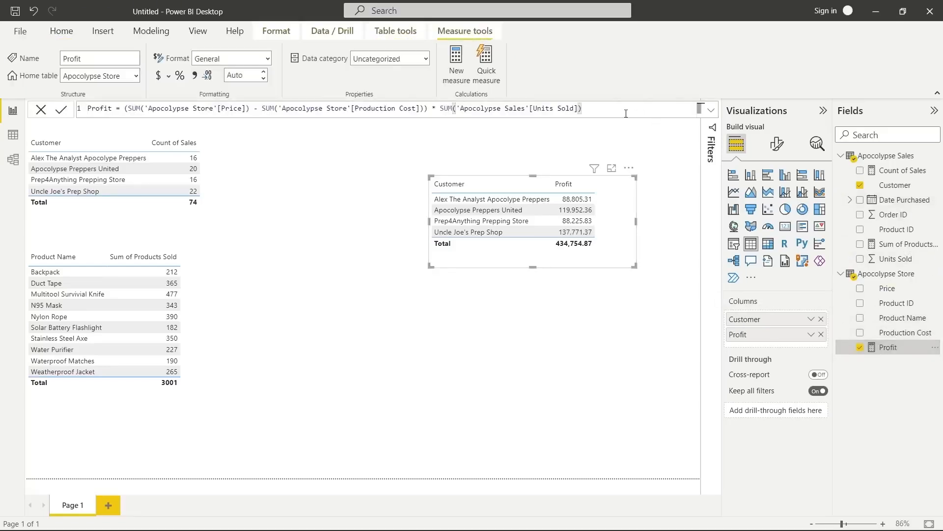
drag(626, 114, 126, 112)
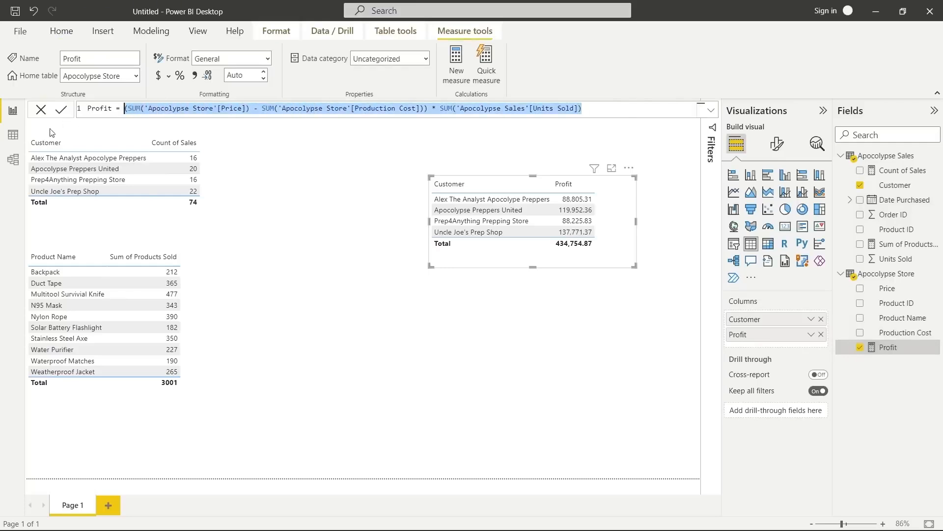
click(15, 139)
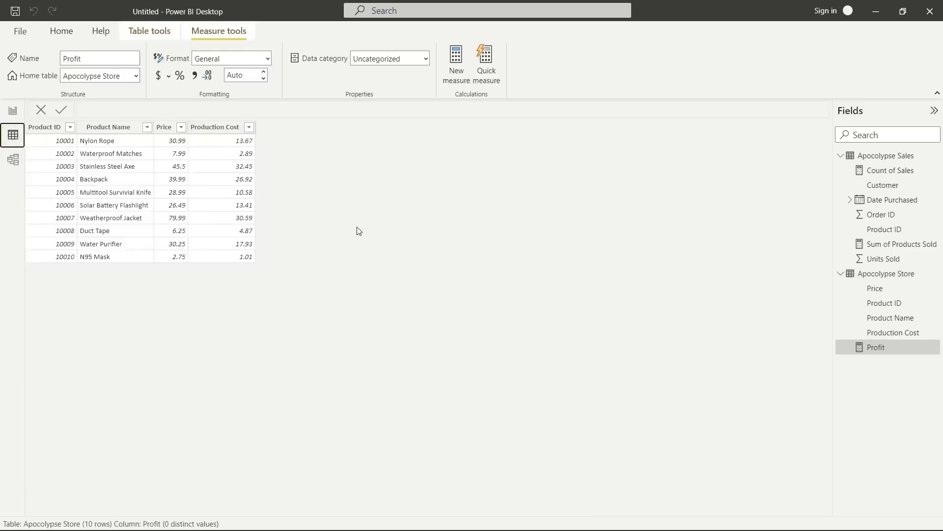
click(13, 110)
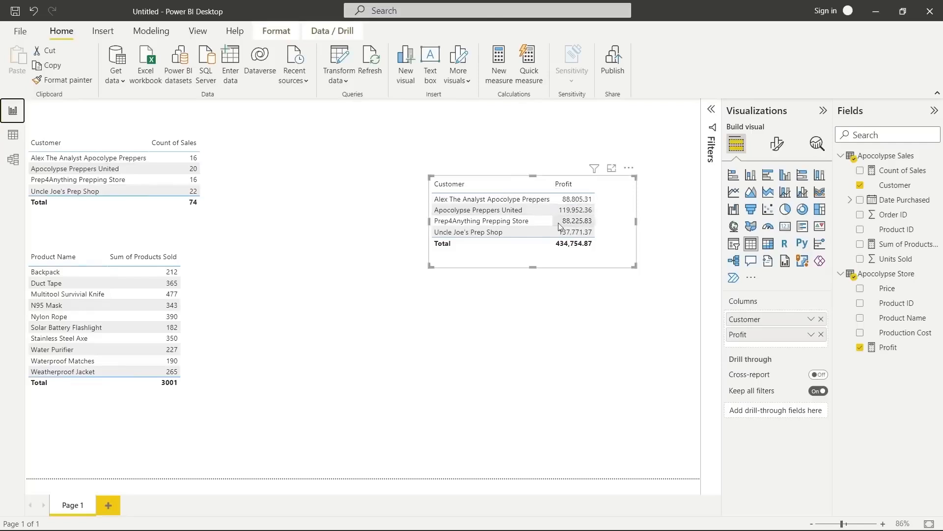
click(8, 139)
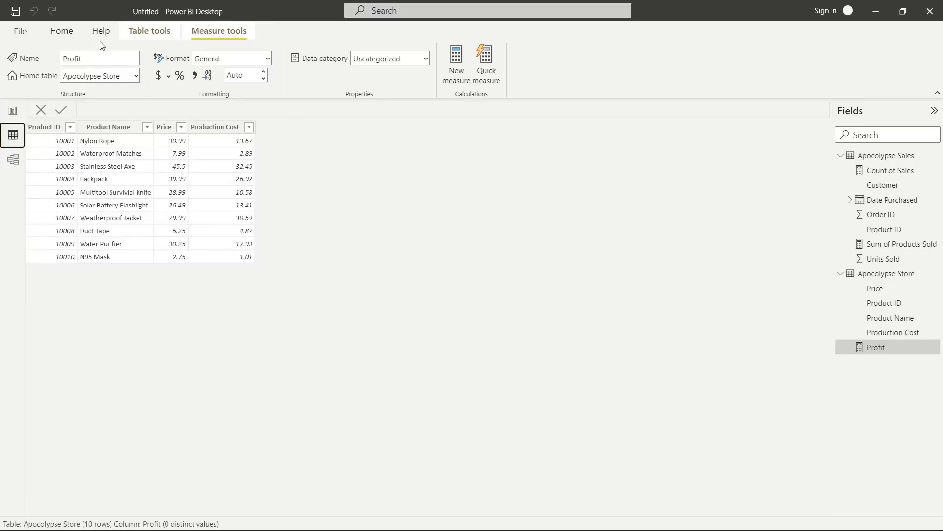
Add the calculated column Profit_Column = (SUM('Apocolypse Store'[Price]) - SUM('Apocolypse Store'[Production Cost])) * SUM('Apocolypse Sales'[Units Sold]) to the Apocolypse Store table.
click(67, 28)
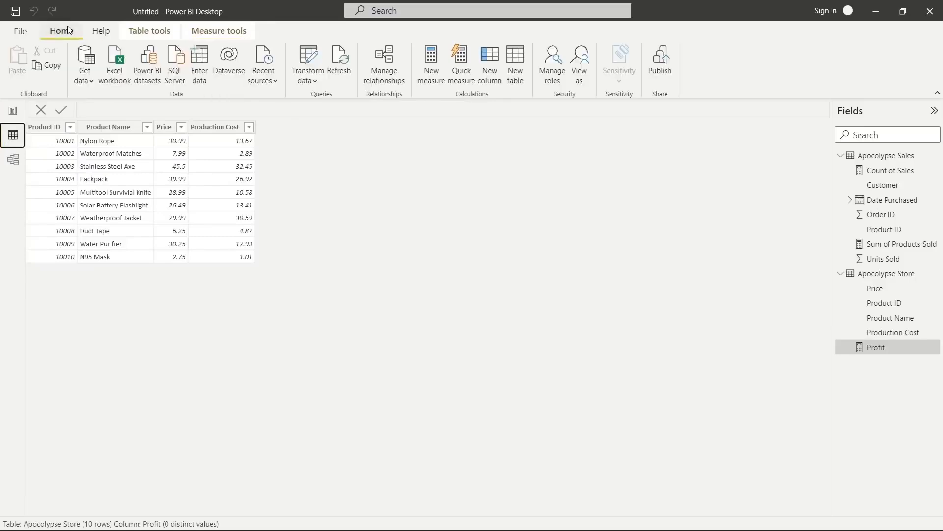
click(489, 67)
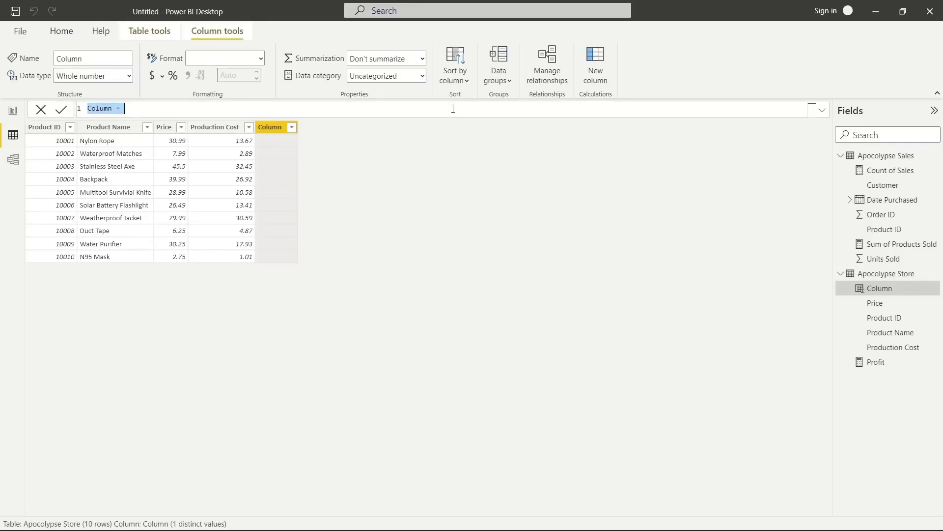
text(Profit_Column =)
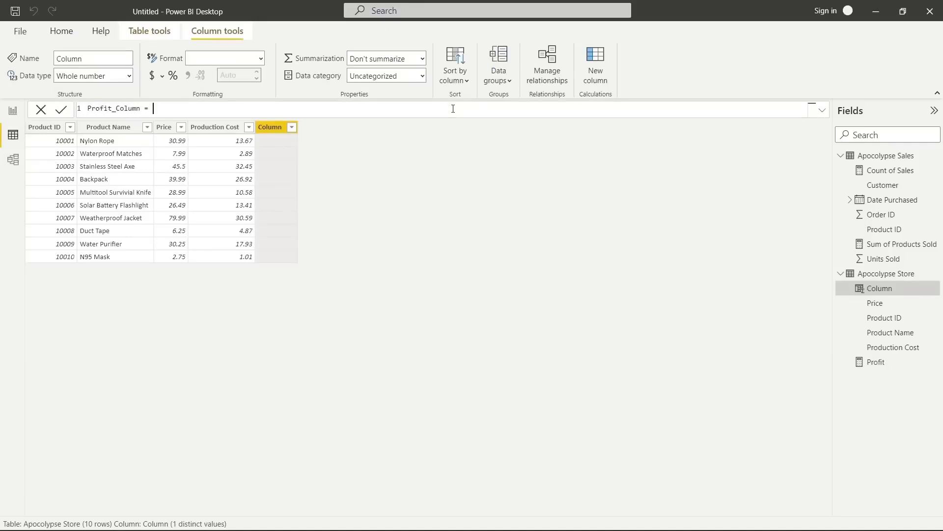
text((SUM('Apocolypse Store'[Price]) - SUM('Apocolypse Store'[Production Cost])) * SUM('Apocolypse Sales'[Units Sold]))
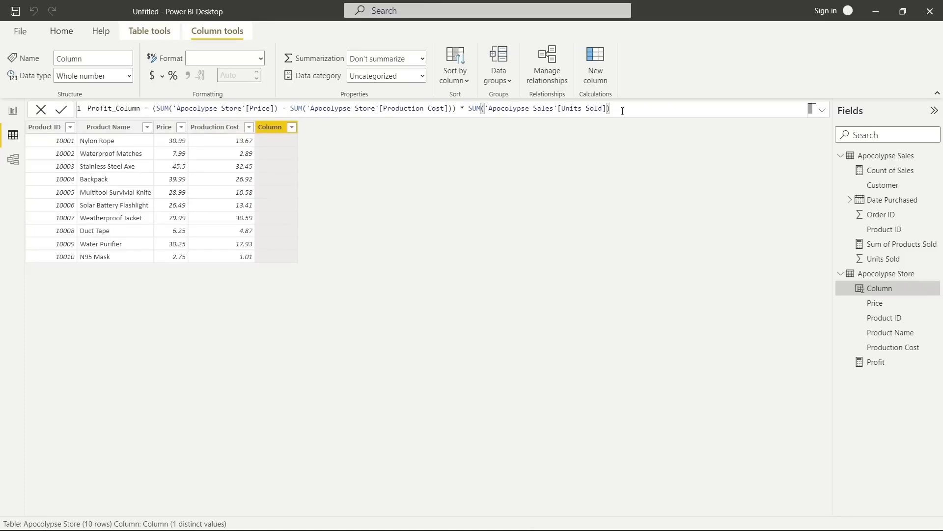
key(Return)
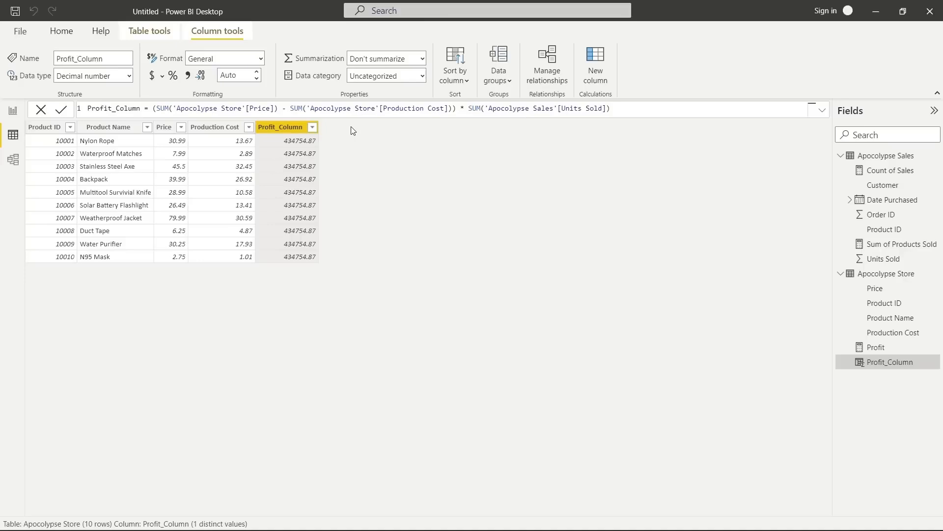
Start another calculated column in Apocolypse Store named Profit_Column_SUMx, using SUMX with 'Apocolypse Sales' as its table argument.
click(62, 35)
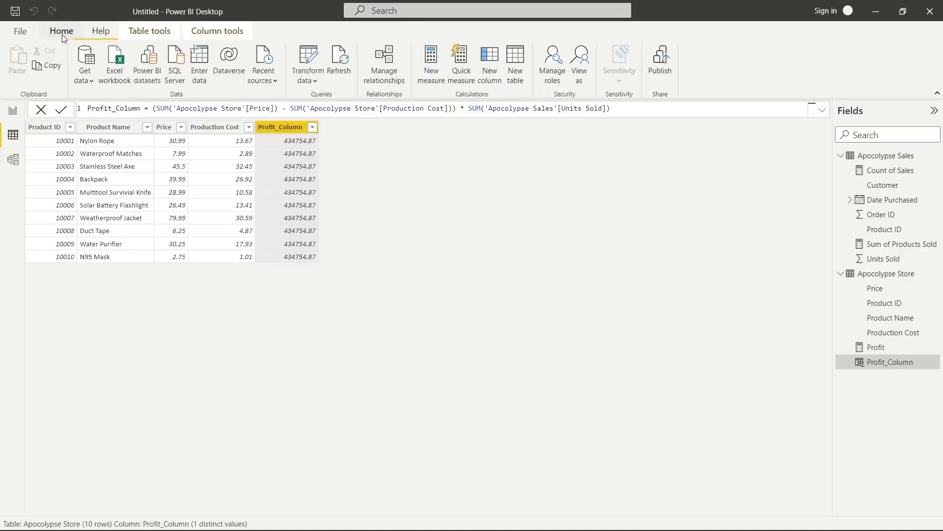
click(487, 76)
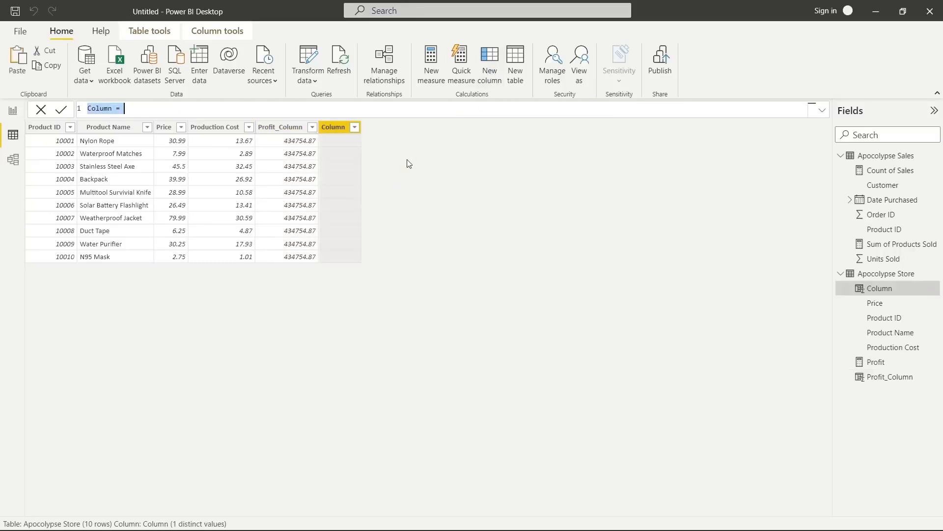
double_click(102, 108)
text(Profit)_)
key(BackSpace)
key(BackSpace)
text(_Column_S)
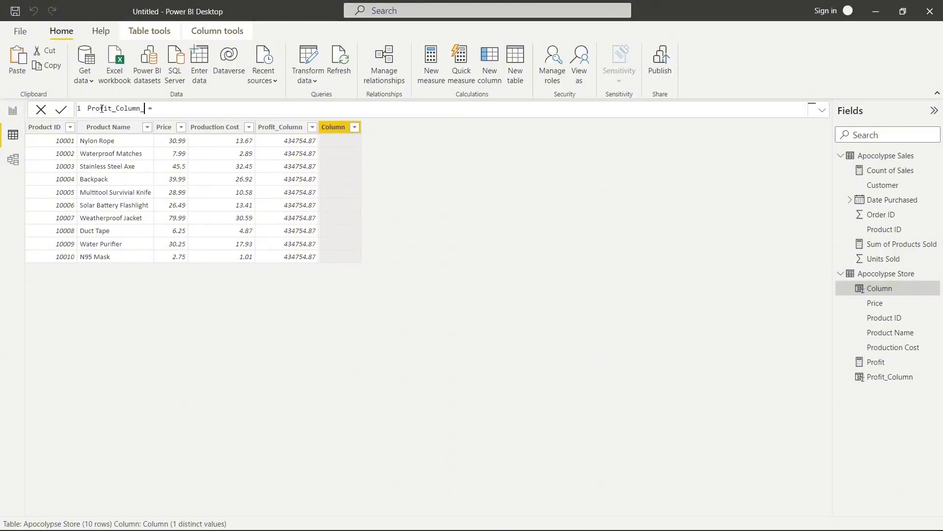
text(UMXSumx)
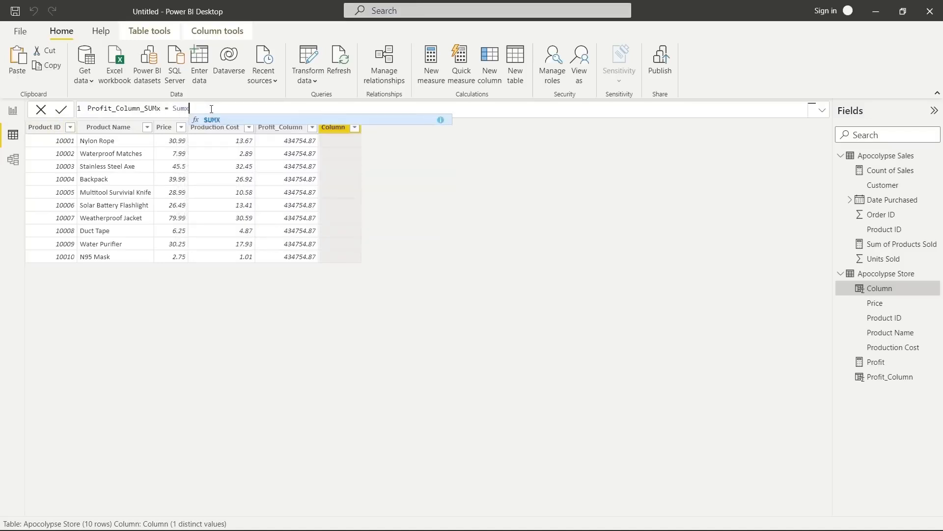
key(Tab)
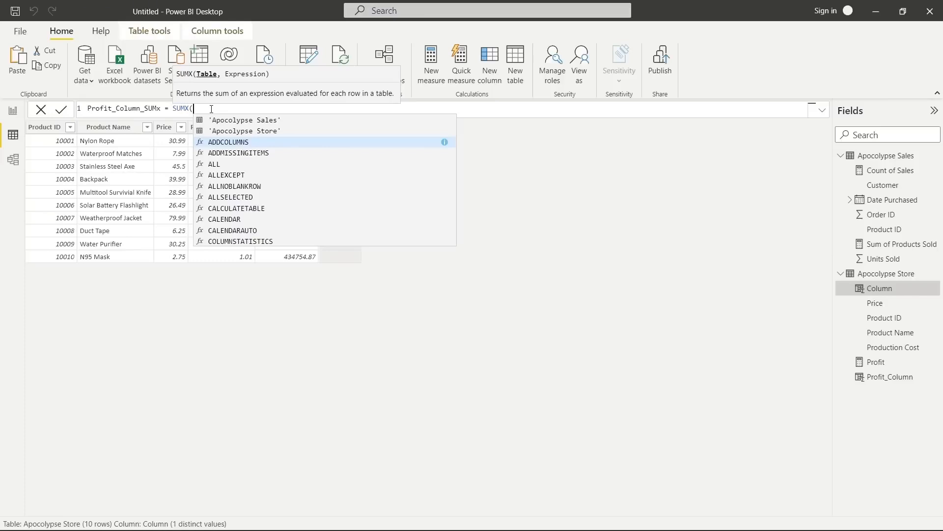
click(267, 121)
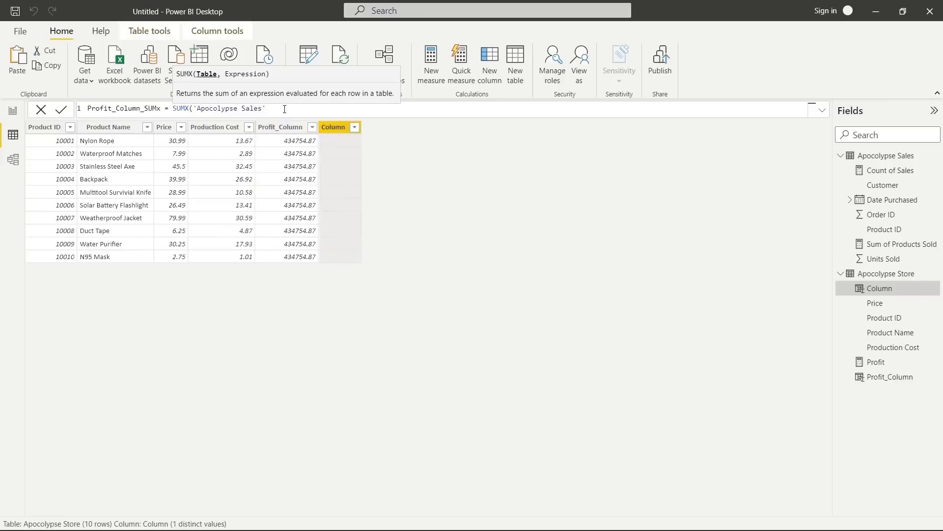
Insert the copied profit expression as the second SUMX argument and remove the SUM wrapper around 'Apocolypse Store'[Price].
text(,)
text((SUM('Apocolypse Store'[Price]) - SUM('Apocolypse Store'[Production Cost])) * SUM('Apocolypse Sales'[Units Sold]))
click(283, 108)
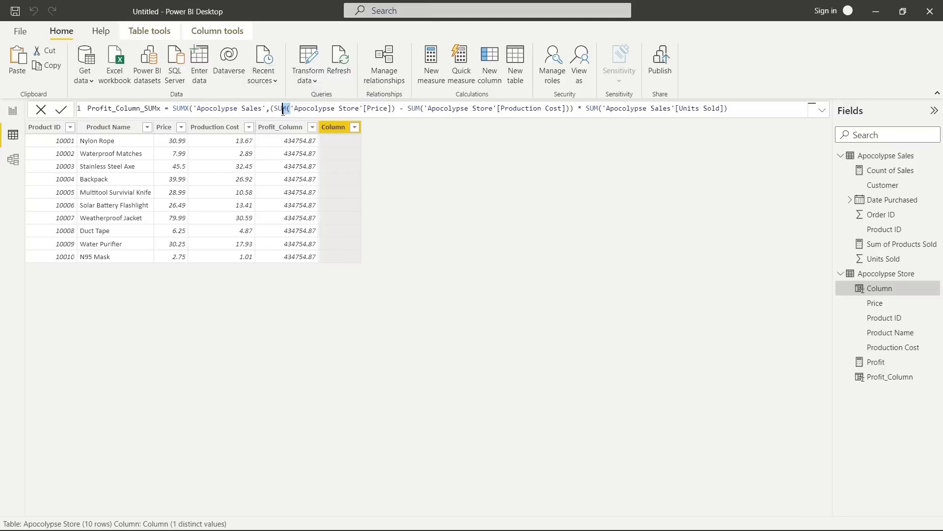
drag(284, 109, 273, 109)
key(BackSpace)
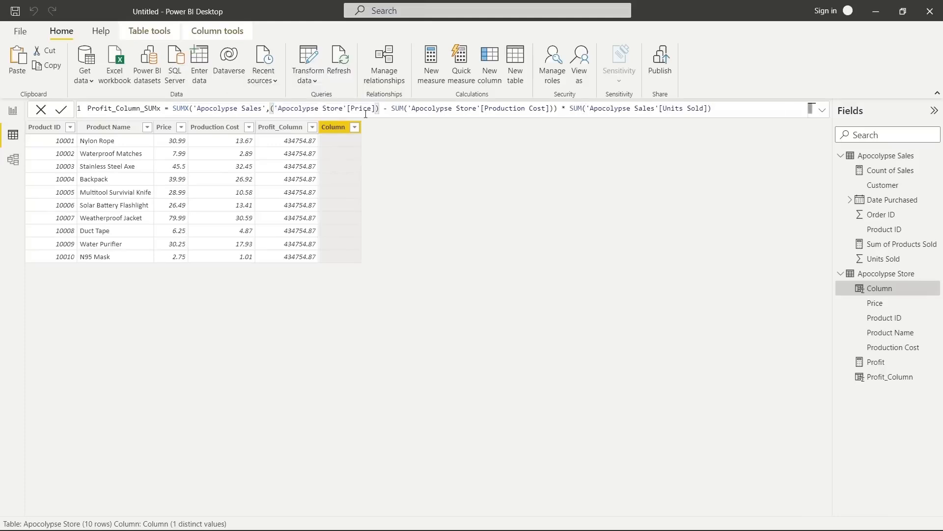
click(379, 109)
key(BackSpace)
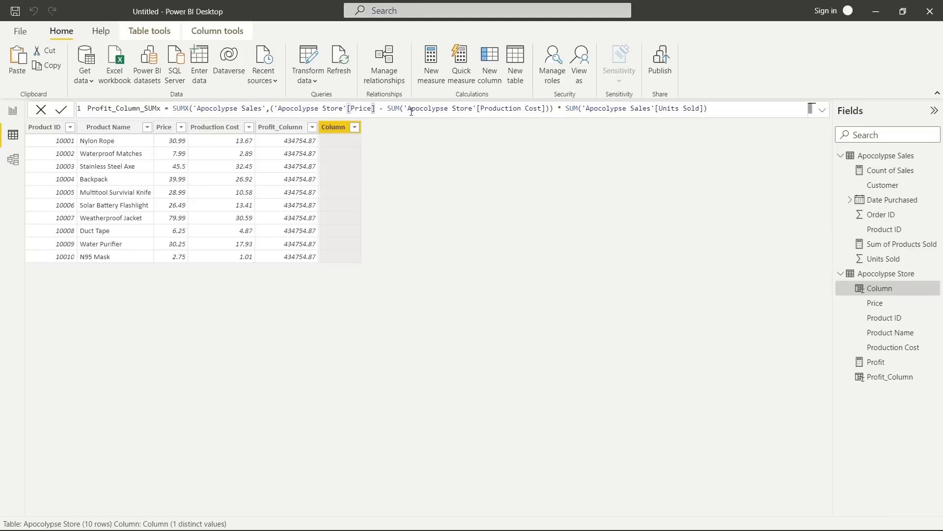
Remove the SUM function and its parentheses from around 'Apocolypse Store'[Production Cost] in the SUMX expression.
click(405, 111)
key(BackSpace)
key(BackSpace)
key(BackSpace)
key(BackSpace)
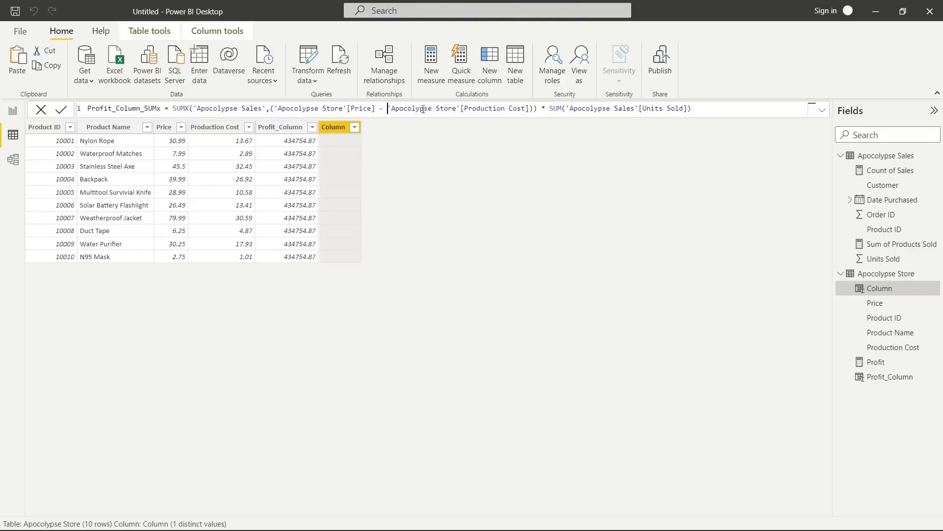
click(539, 107)
key(BackSpace)
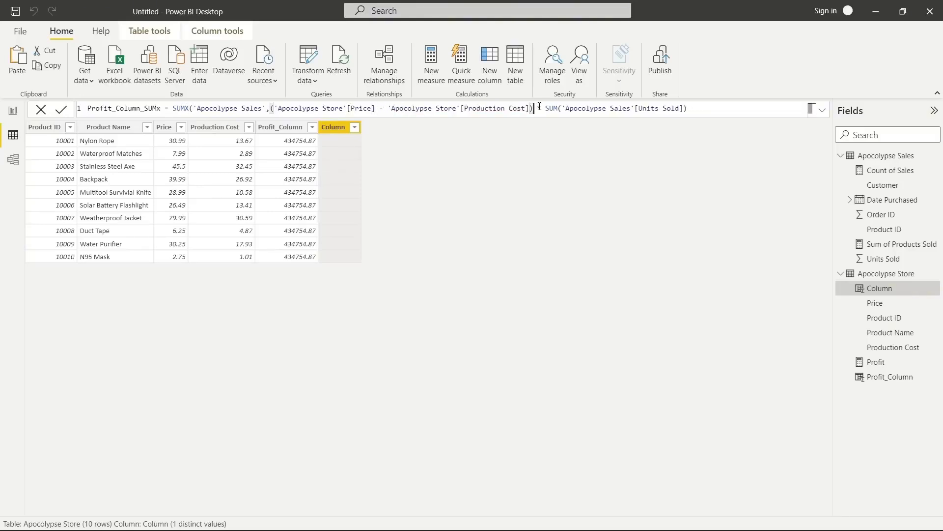
Remove the SUM wrapper from 'Apocolypse Sales'[Units Sold], keep one closing parenthesis for SUMX, and commit the Profit_Column_SUMx formula.
click(682, 115)
key(BackSpace)
key(BackSpace)
key(BackSpace)
key(BackSpace)
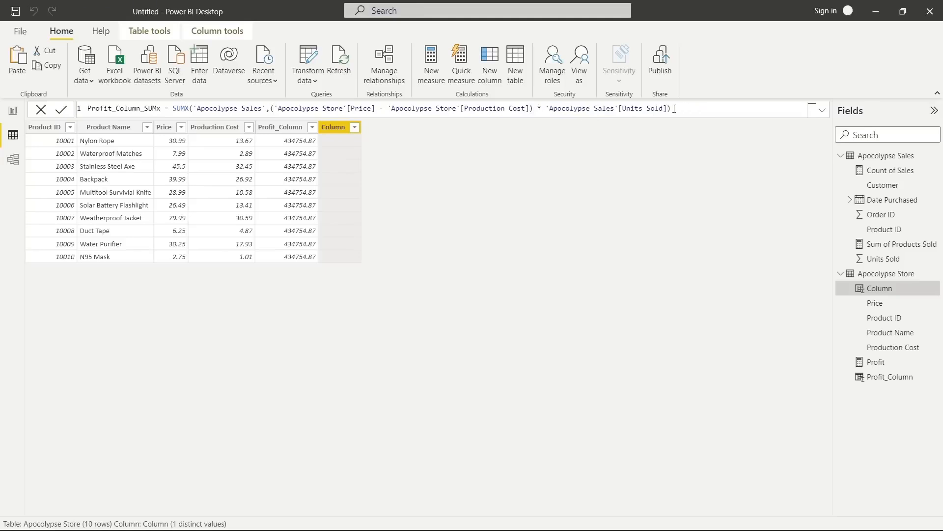
click(674, 108)
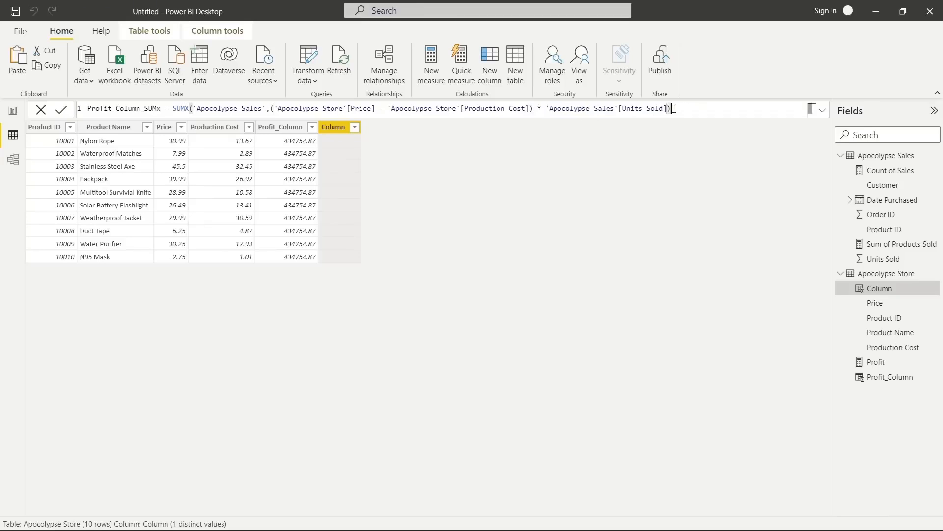
click(59, 113)
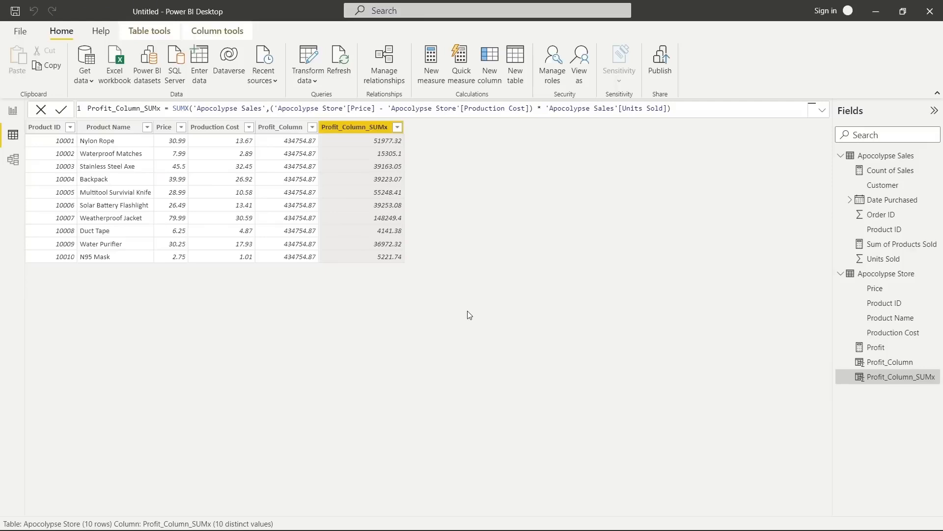
Add a calculated column to the Apocolypse Sales table and begin its formula with WEEKDAY on 'Apocolypse Sales'[Date Purchased].
click(901, 158)
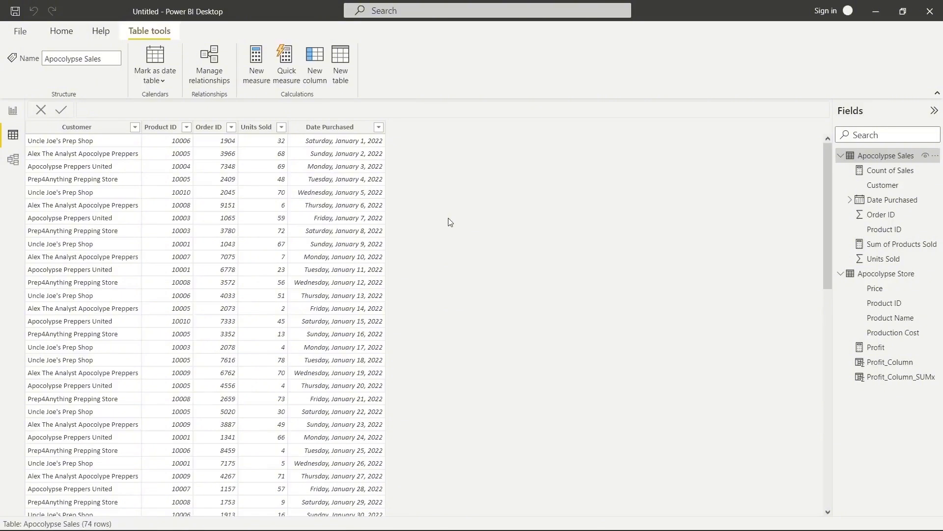
click(315, 69)
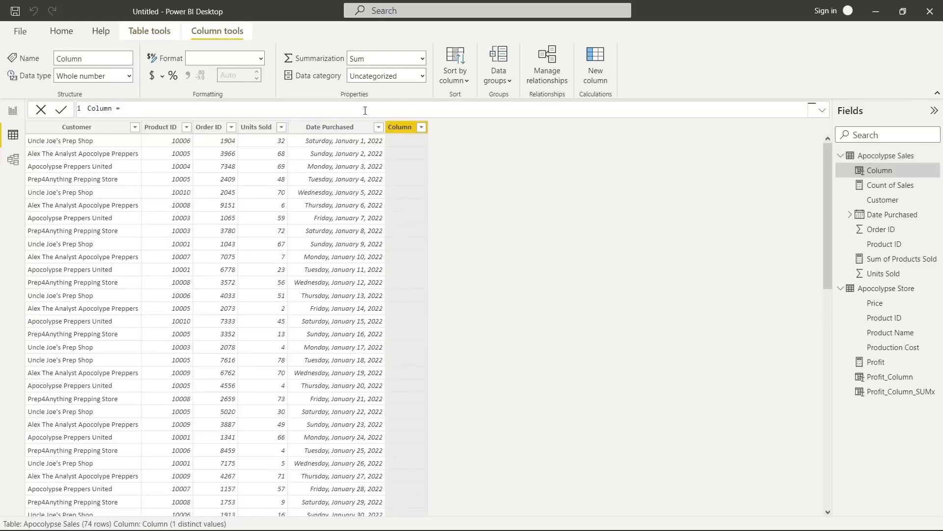
text(Day)
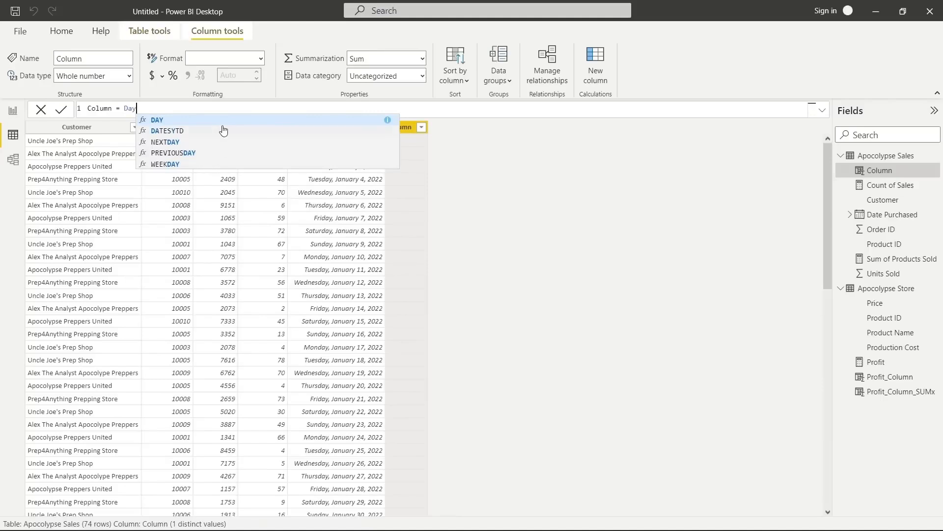
click(232, 166)
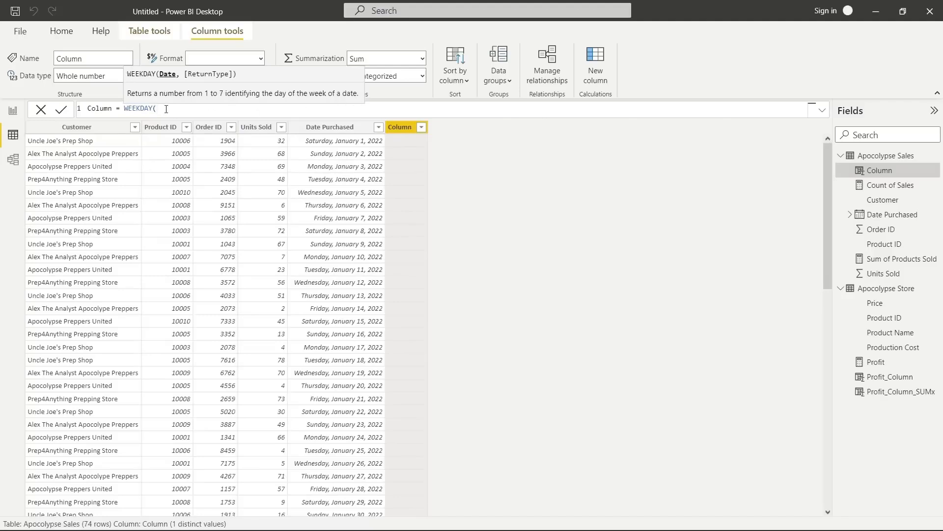
text(date pur)
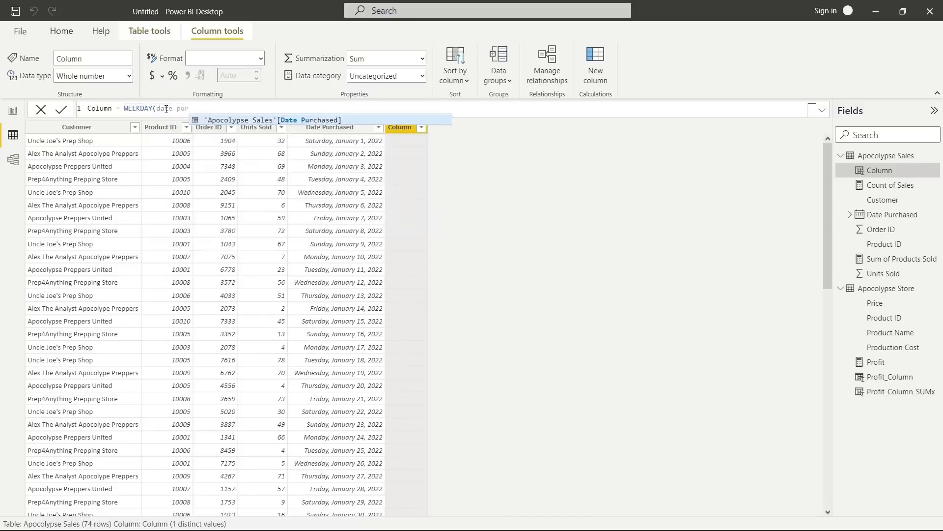
key(Tab)
text(,)
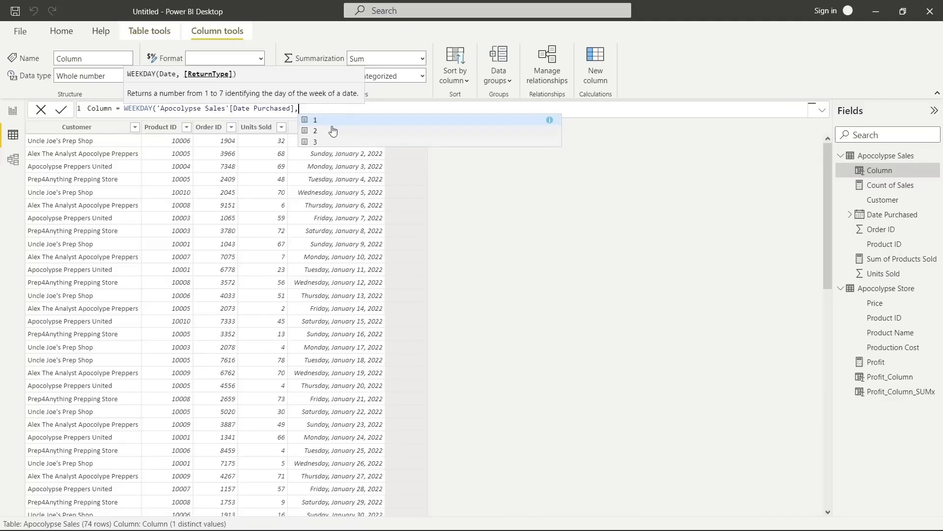
Complete the WEEKDAY formula with return type 2 (Monday=1 through Sunday=7), name the column Day of Week, and commit it.
click(550, 121)
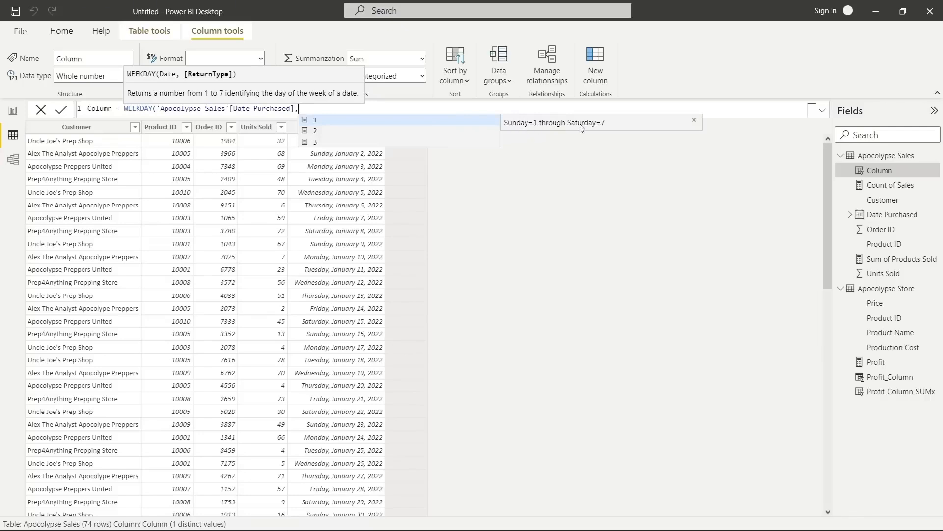
text(2)
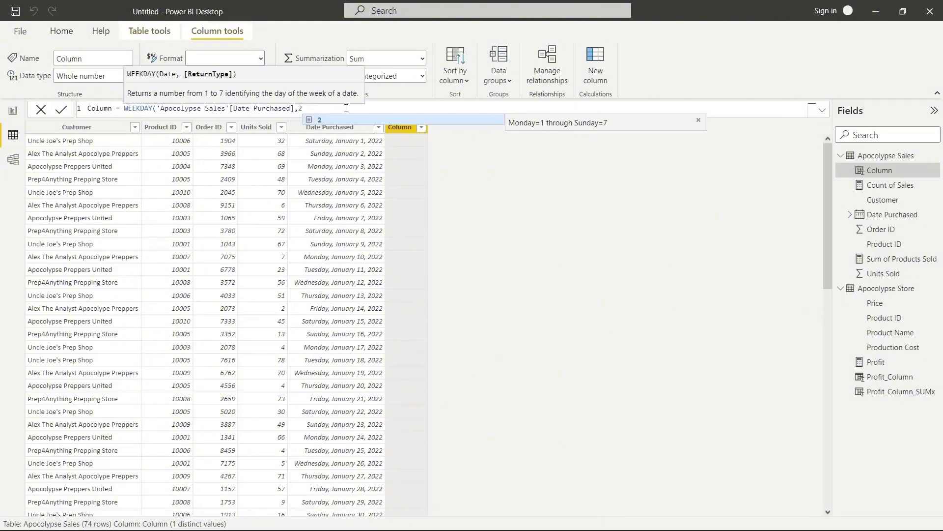
text())
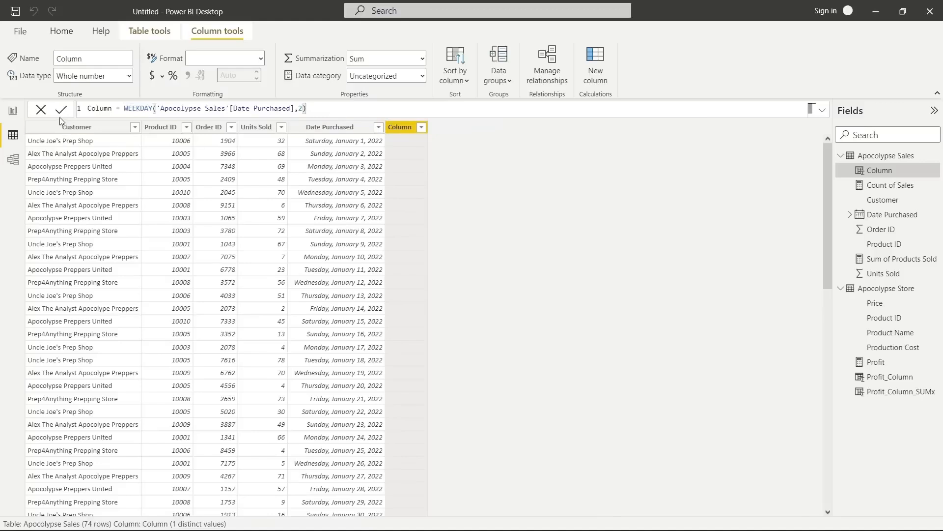
double_click(101, 108)
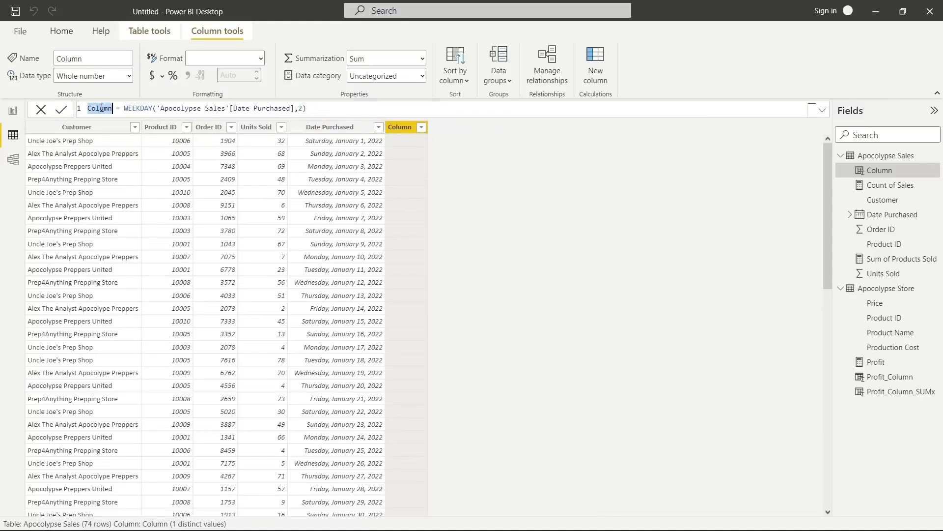
text(Day of Weel)
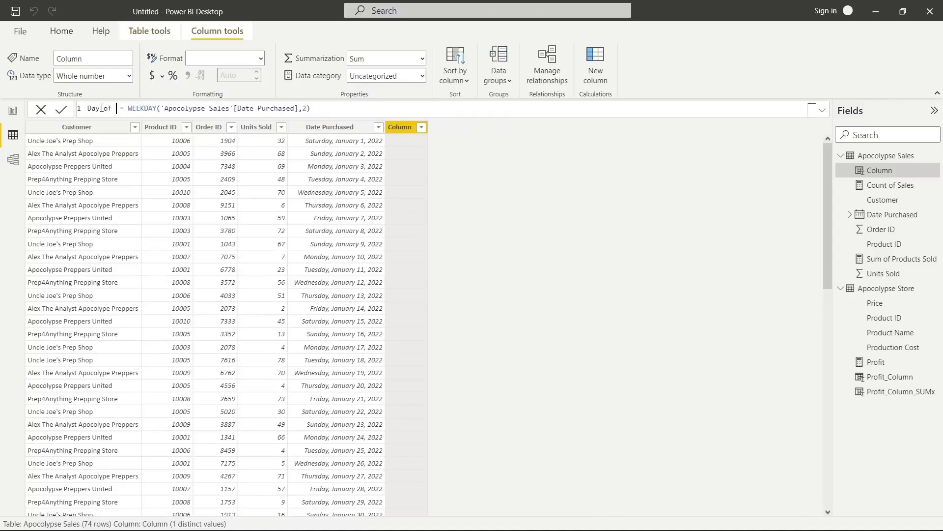
key(BackSpace)
text(k)
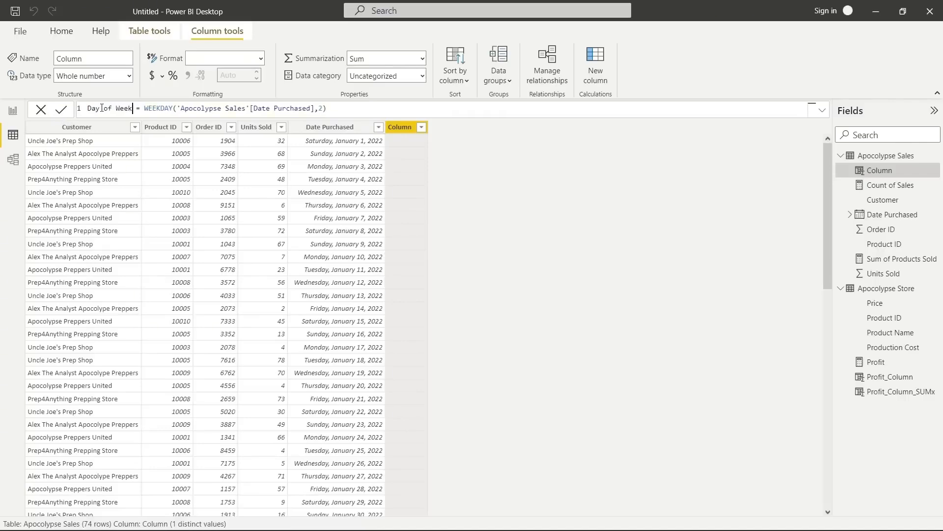
click(62, 111)
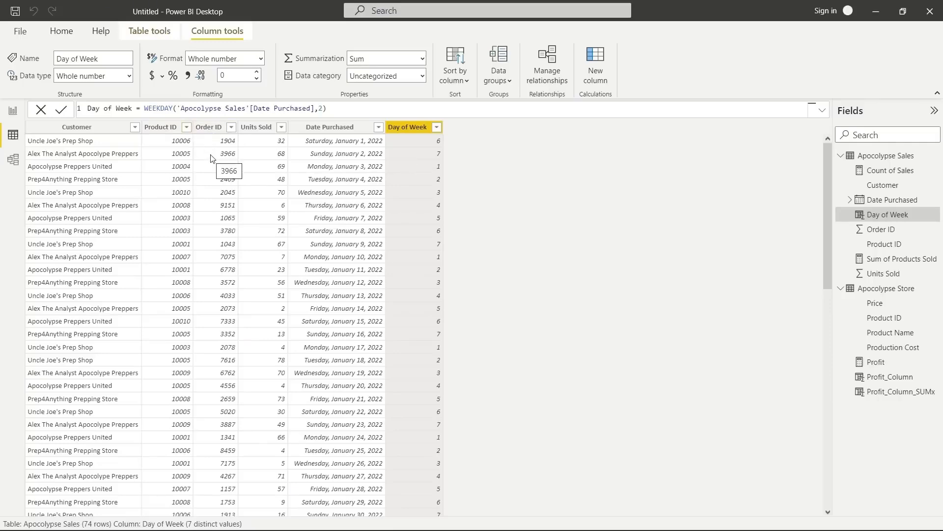
In the report, shrink the Customer and Profit table to fit its data and place it beneath the Product Name table.
click(12, 110)
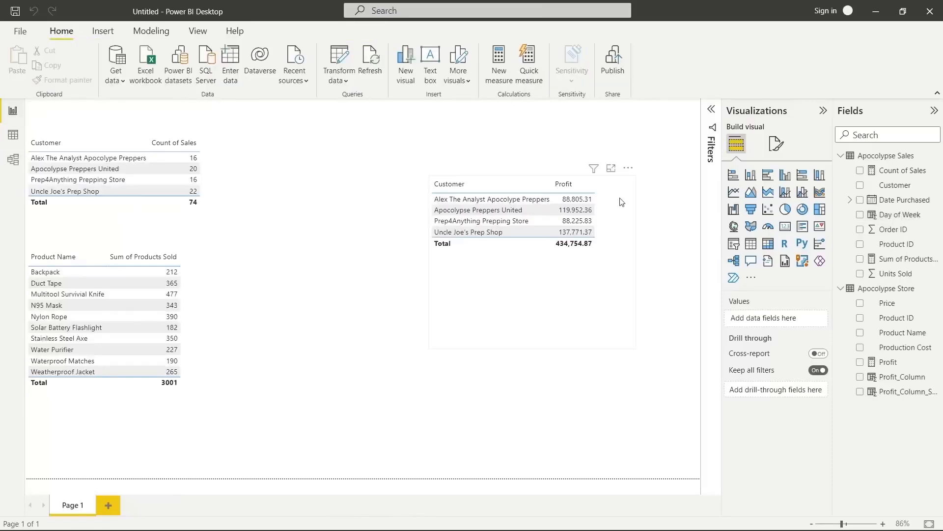
click(436, 193)
drag(623, 315, 594, 256)
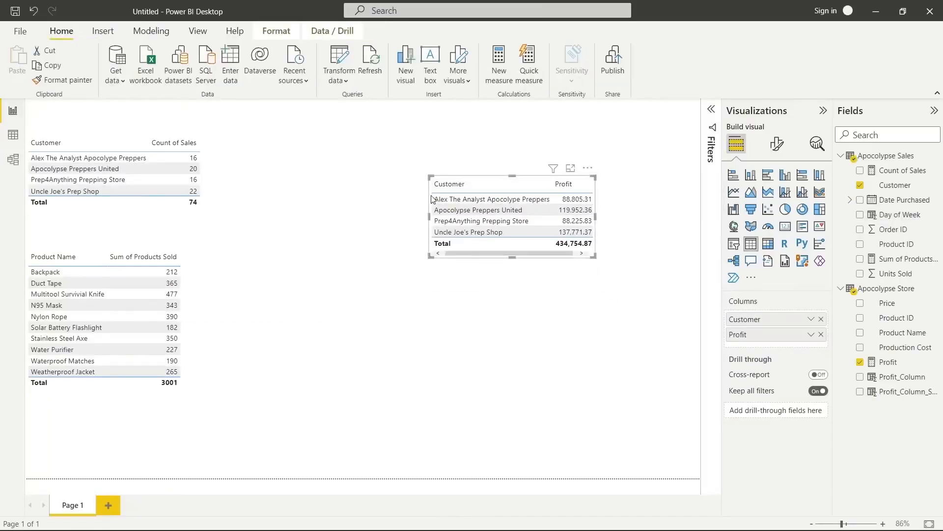
drag(433, 199, 21, 426)
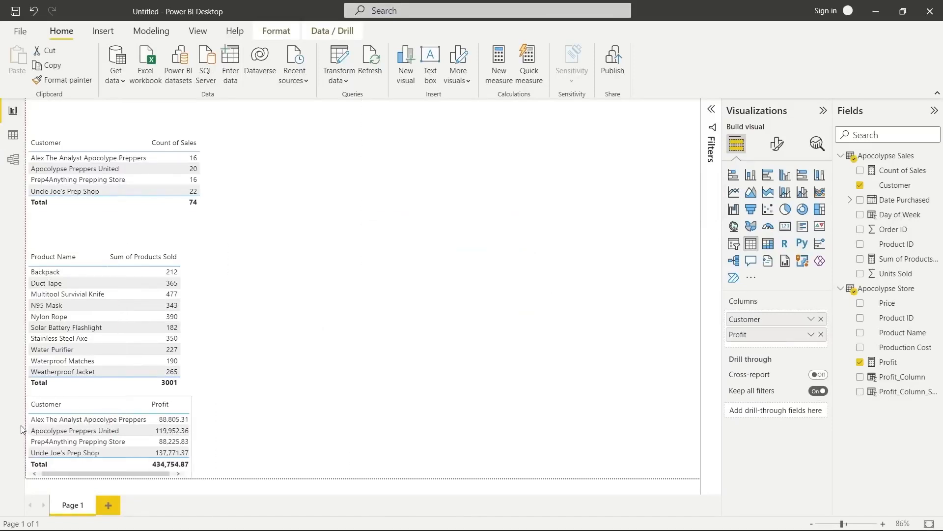
click(353, 361)
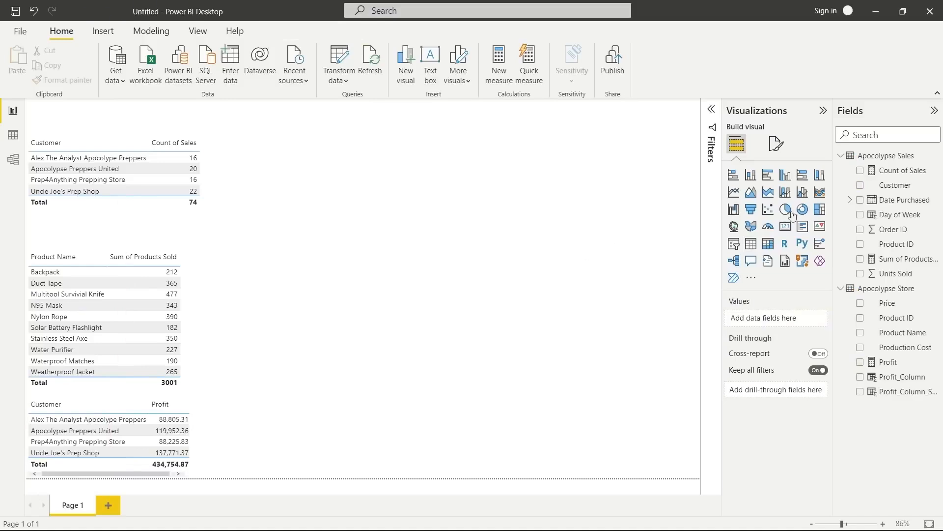
Create a stacked column chart of Units Sold by Date Purchased in the empty canvas area and enlarge it.
click(860, 200)
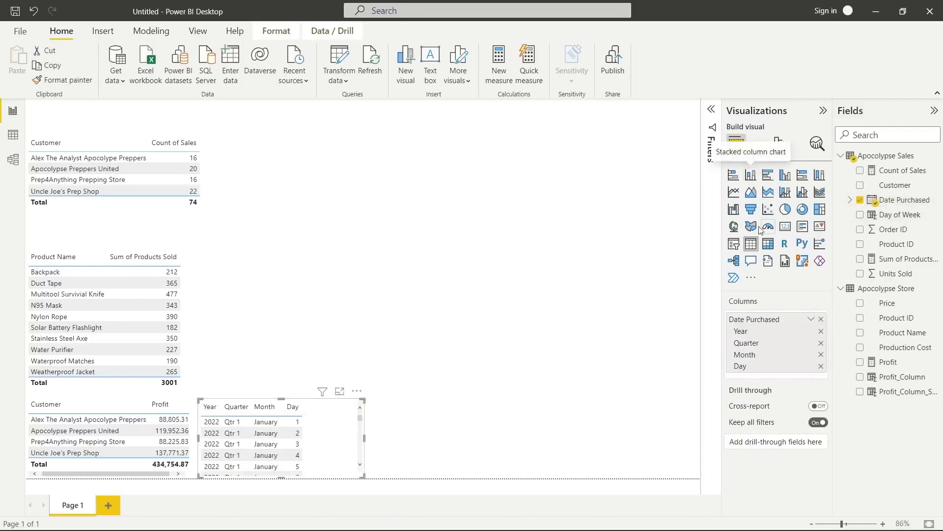
click(751, 175)
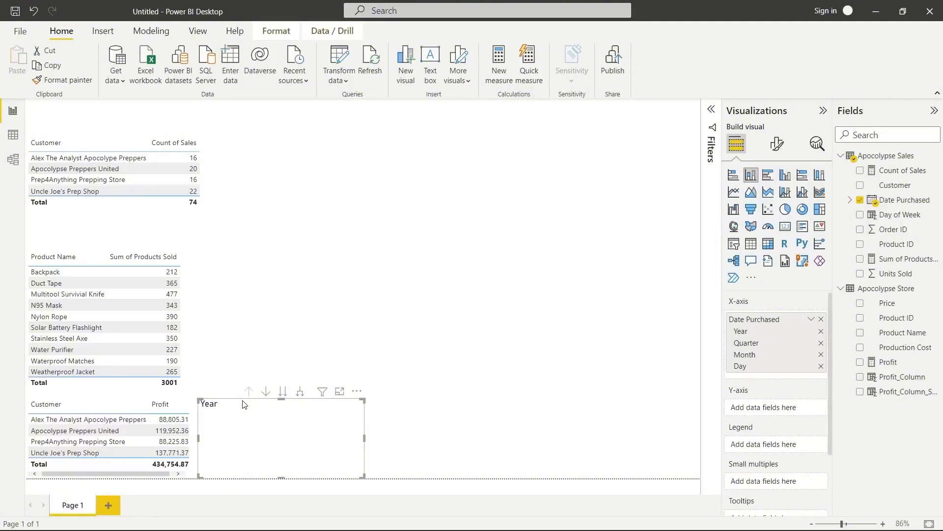
drag(244, 404, 477, 207)
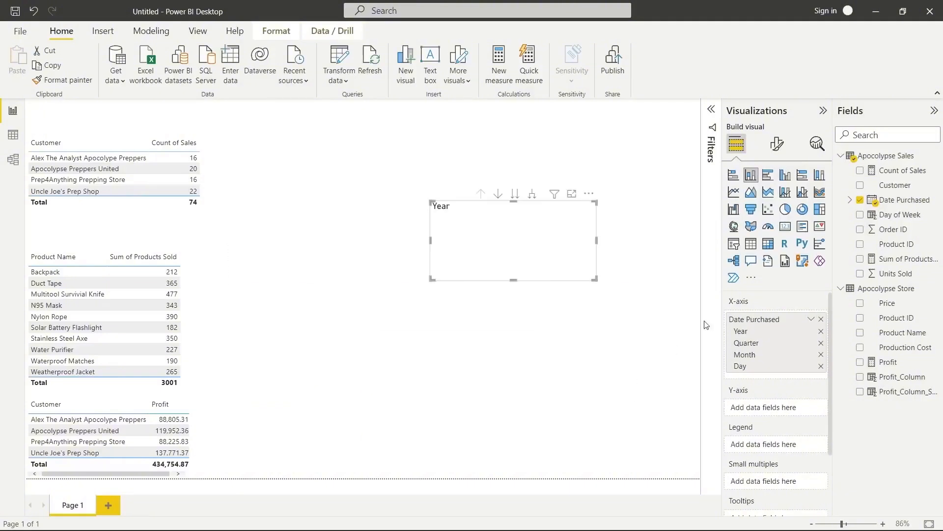
click(860, 274)
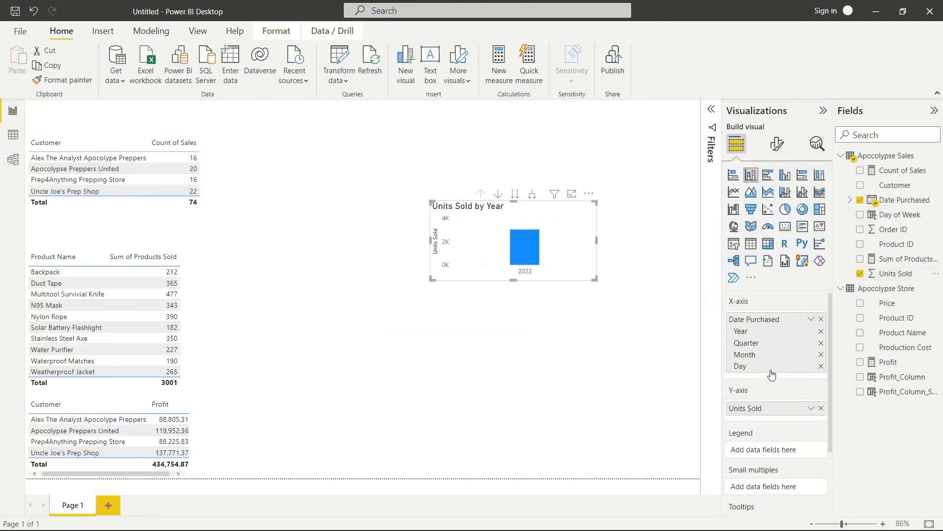
drag(432, 279, 266, 333)
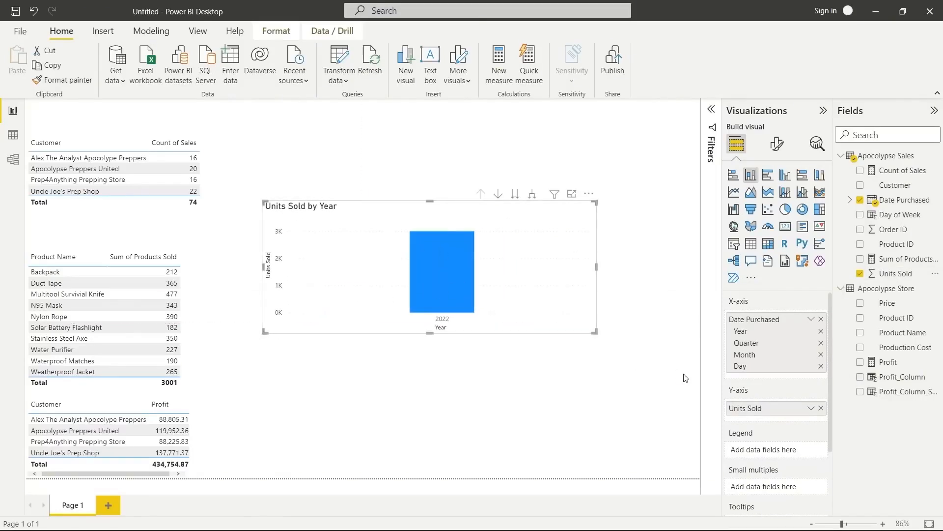
Remove Year, Quarter and Month from the chart's X-axis, keeping only Day, and move the chart up beside the Count of Sales table.
click(820, 332)
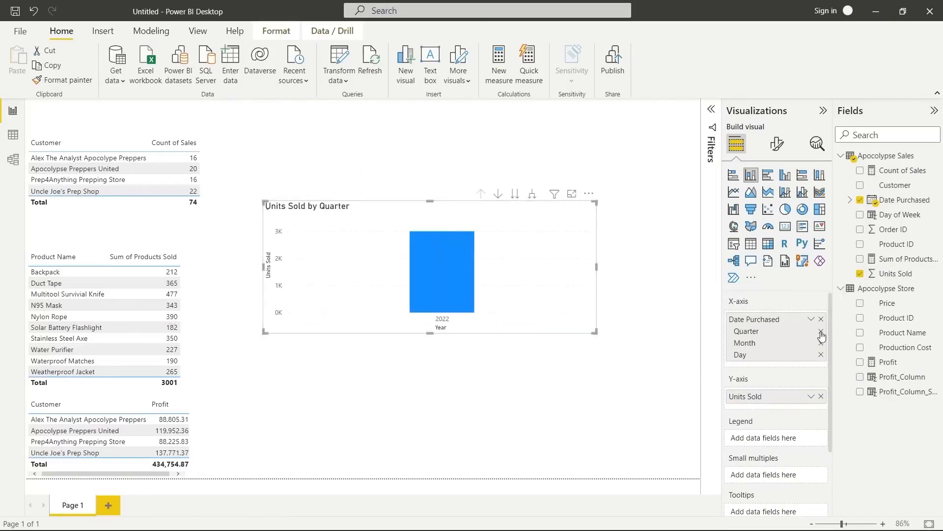
click(821, 332)
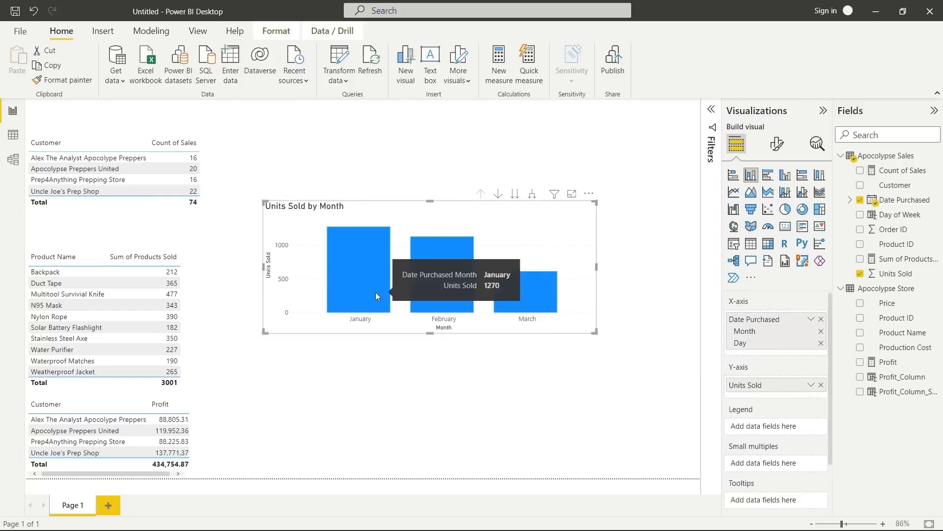
click(821, 332)
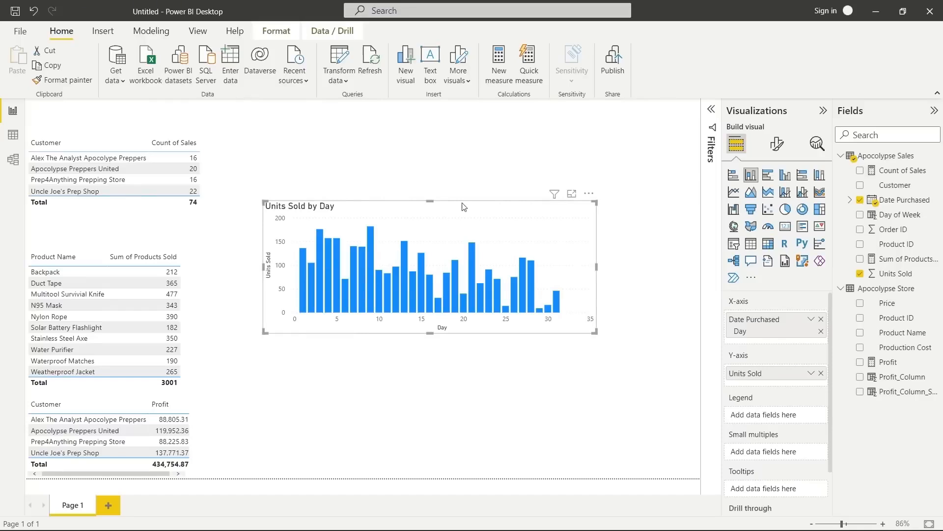
drag(462, 202, 468, 146)
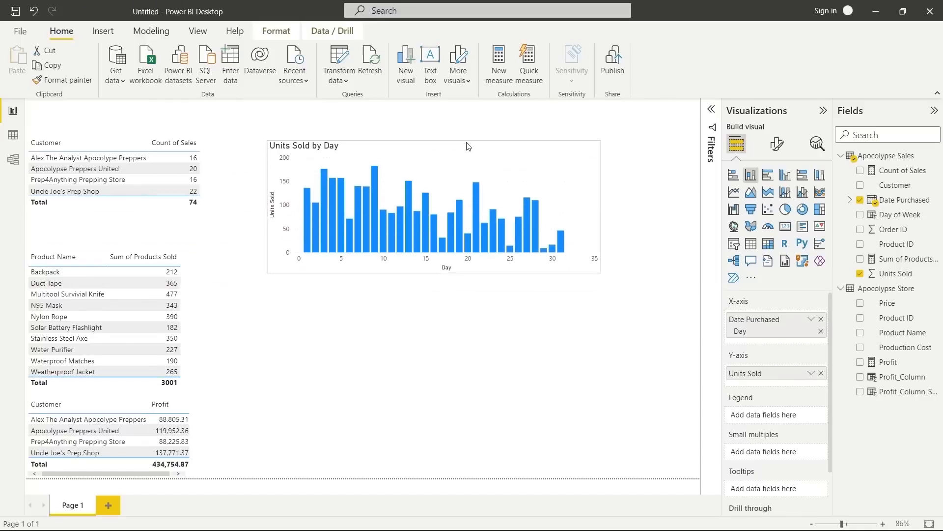
click(550, 294)
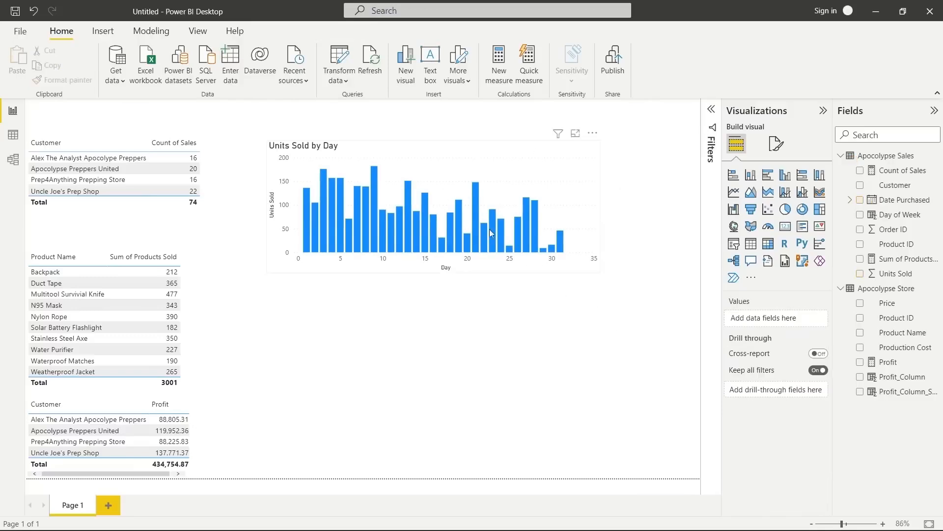
Create a clustered column chart with Day of Week on the X-axis and Units Sold on the Y-axis, placed below the daily chart and widened.
click(859, 217)
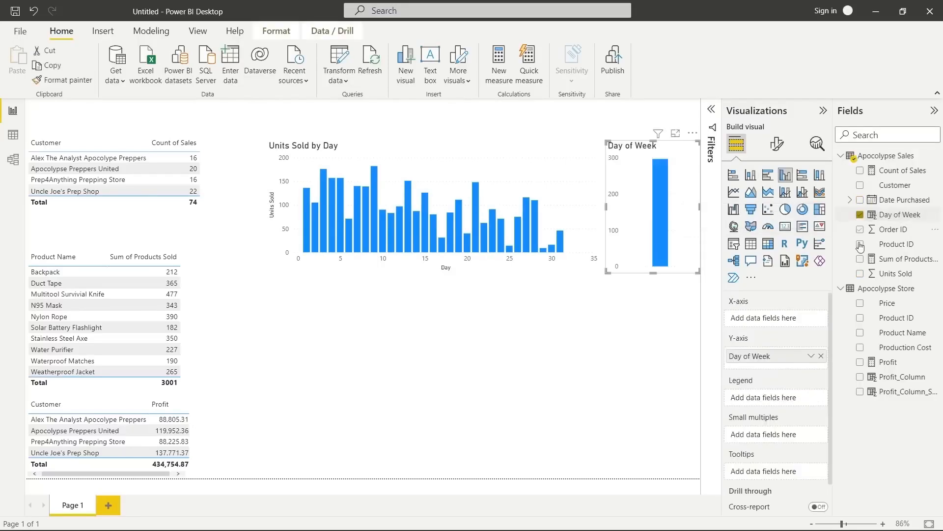
click(860, 273)
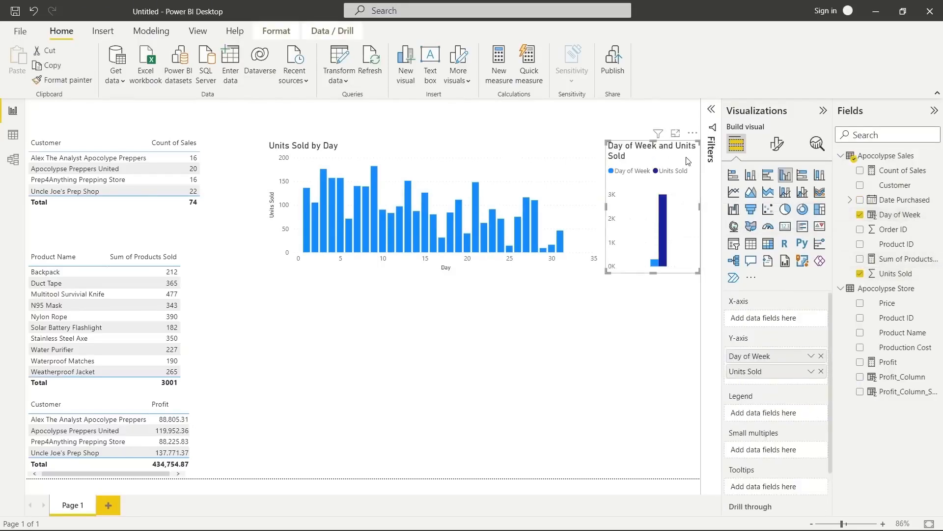
drag(689, 158, 349, 318)
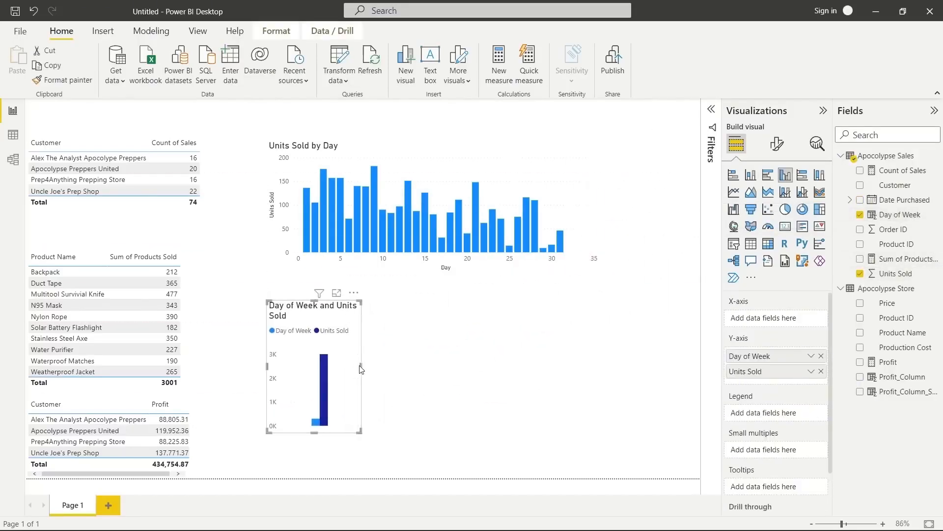
drag(361, 366, 570, 367)
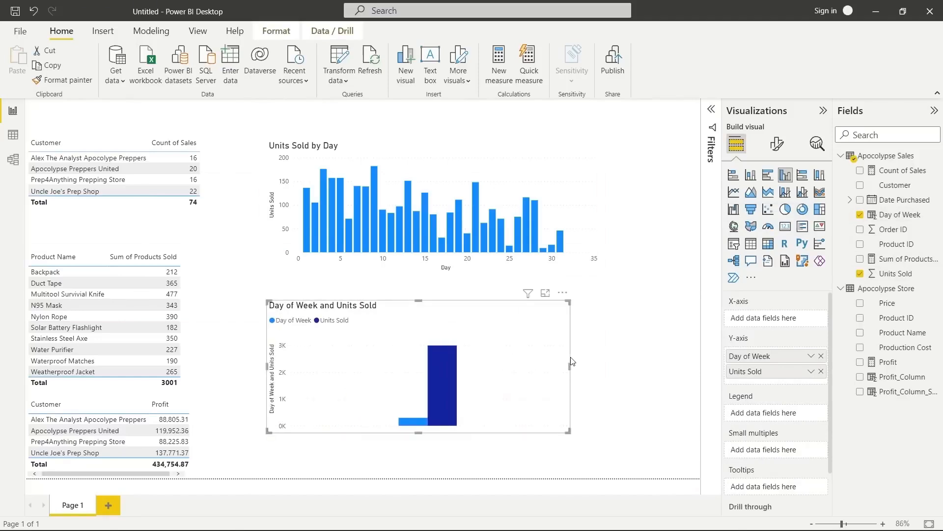
drag(773, 362, 776, 321)
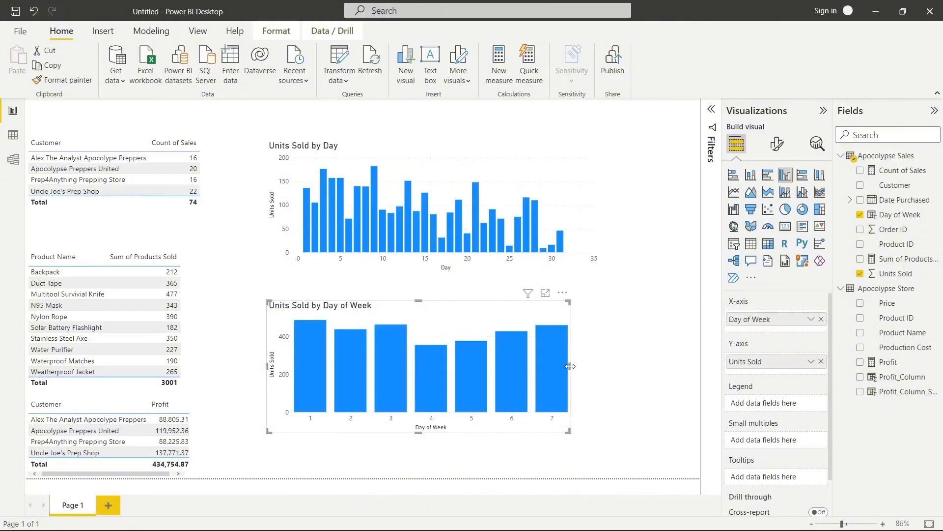
drag(570, 366, 633, 363)
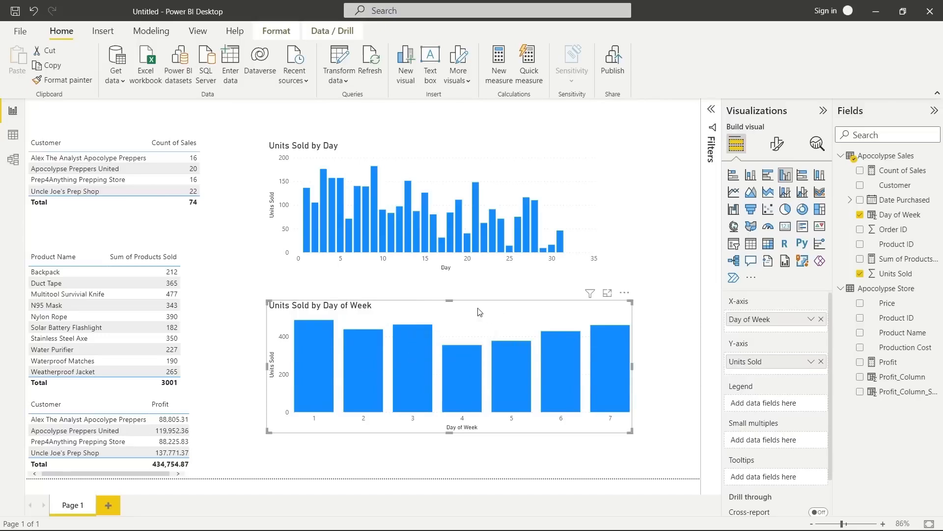
Turn on data labels for the Units Sold by Day of Week chart and deselect it.
click(777, 143)
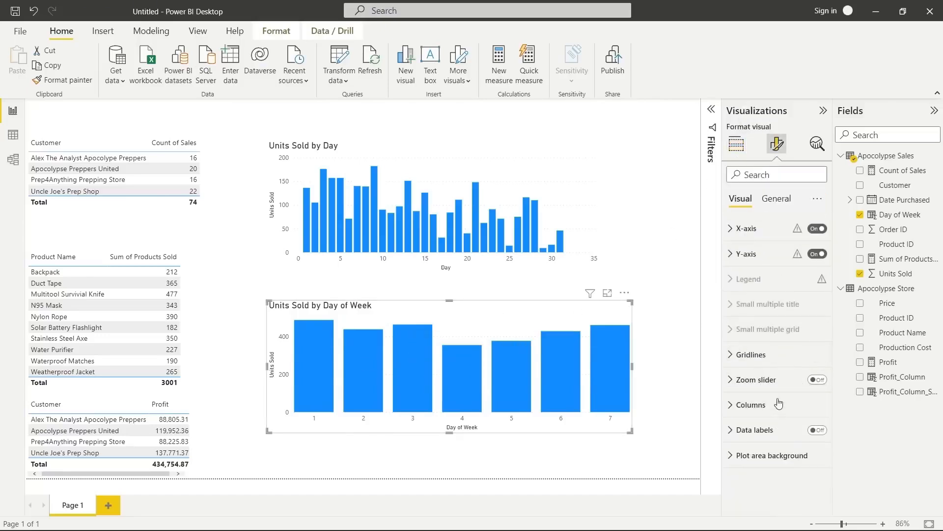
click(817, 431)
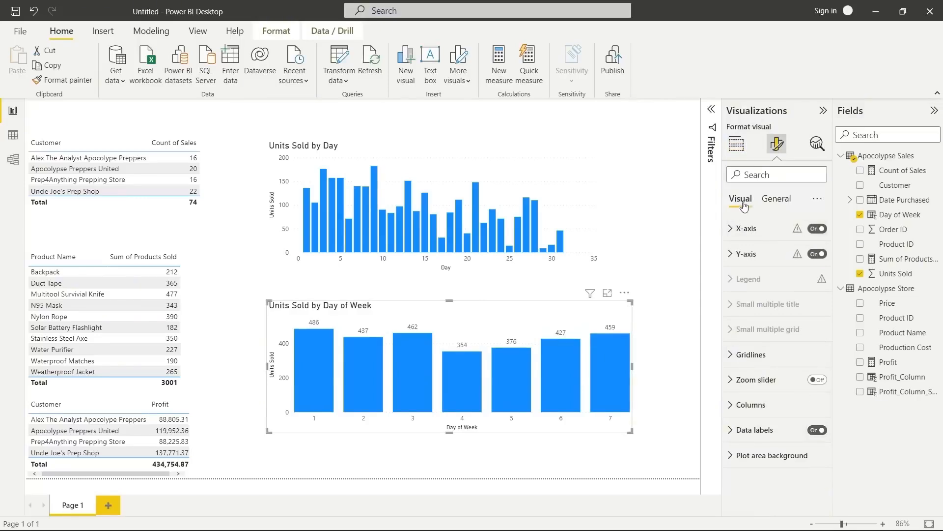
click(737, 152)
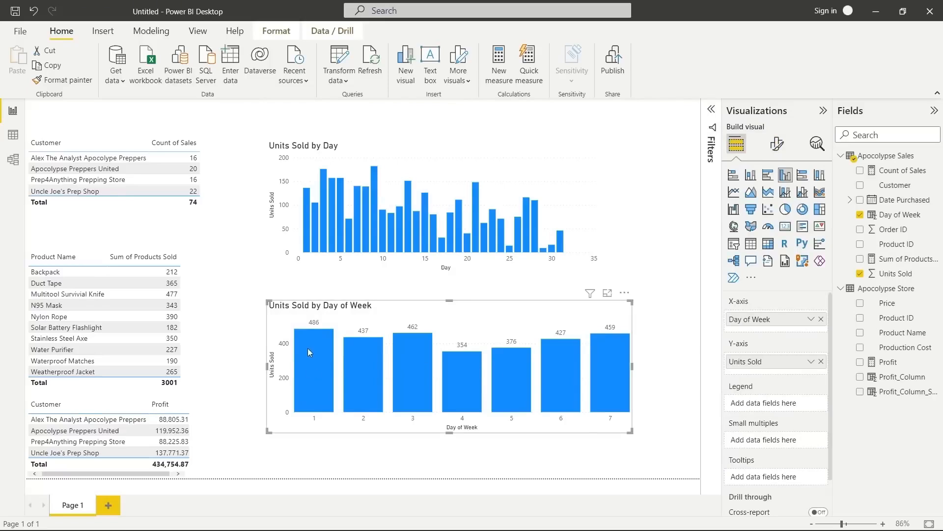
mouse_move(308, 367)
click(665, 320)
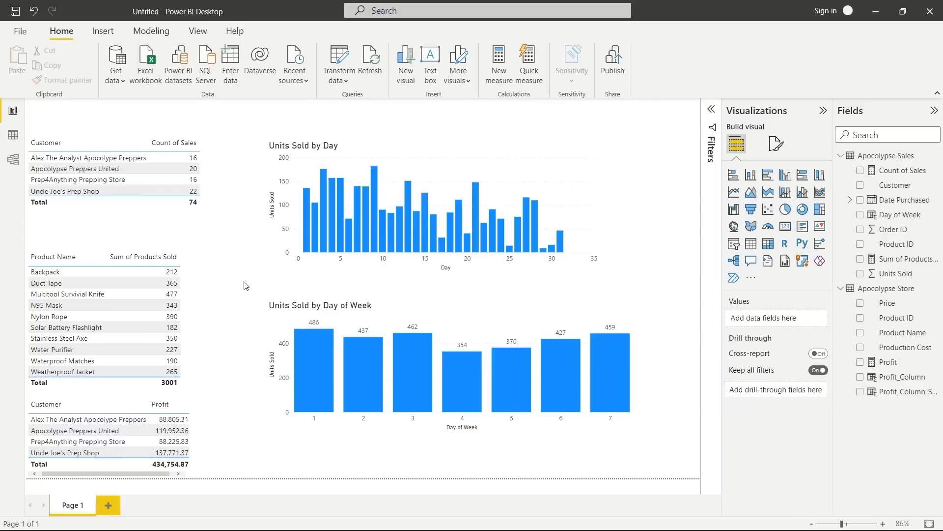
Add an Order_Size calculated column to Apocolypse Sales using IF('Apocolypse Sales'[Units Sold]>25,"Big Order","Small Order").
click(14, 136)
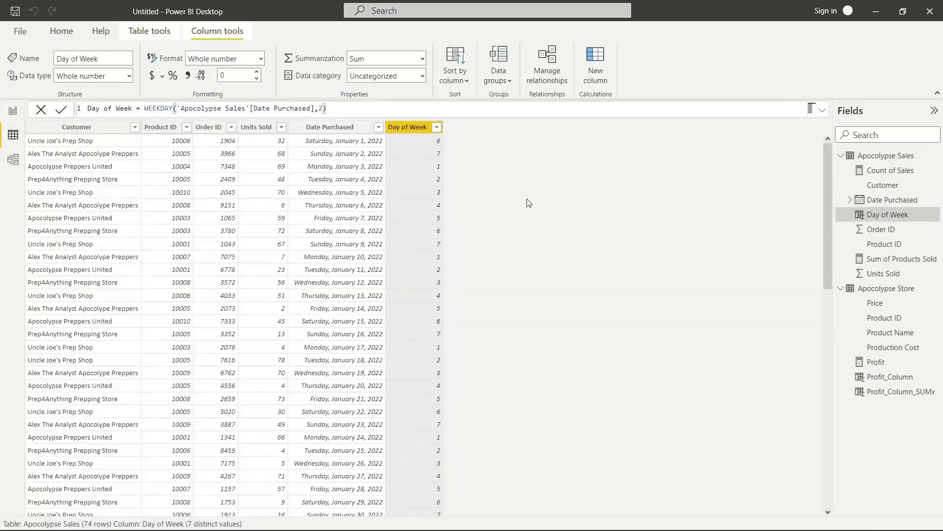
click(595, 66)
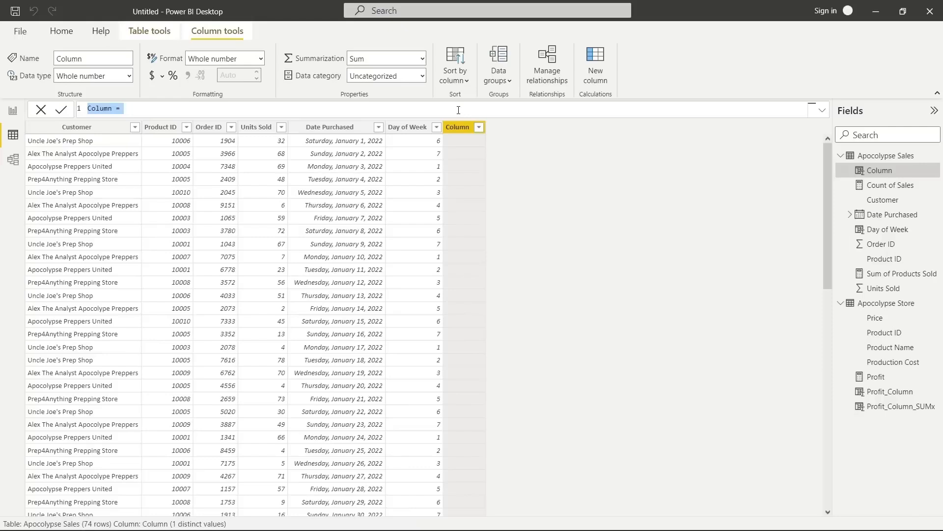
click(459, 110)
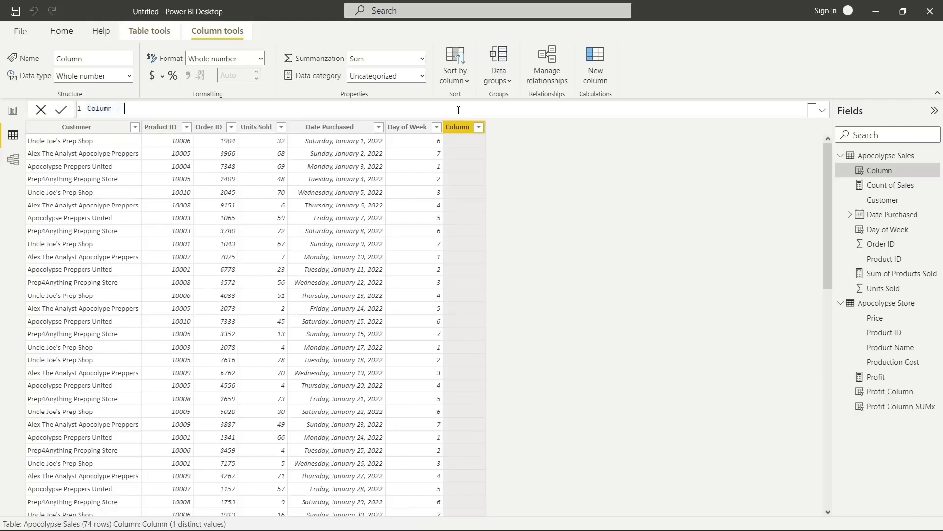
double_click(105, 112)
text(Order_Size = IF)
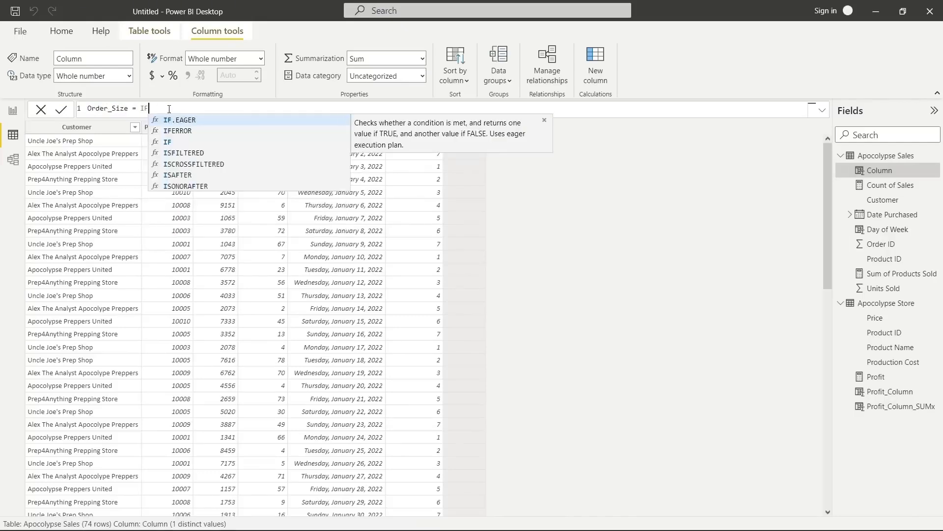
click(196, 141)
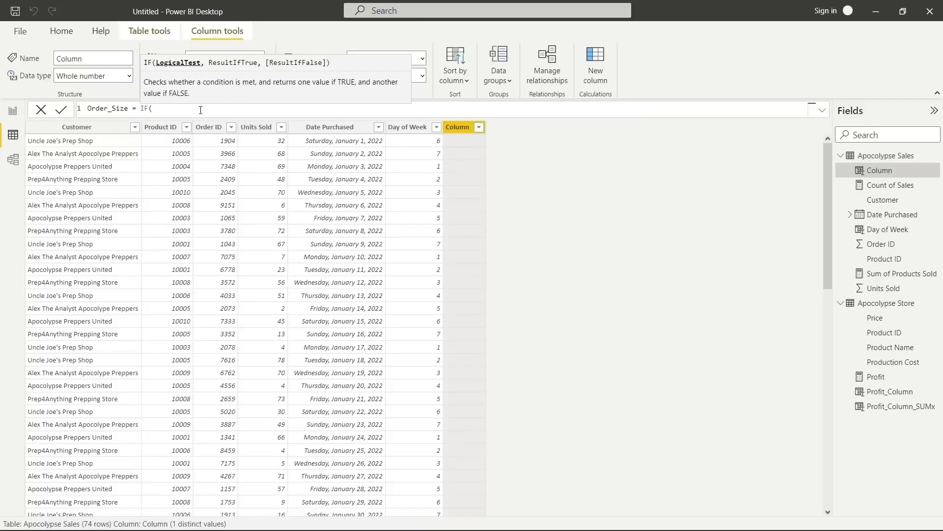
text(units)
key(Tab)
text(>25)
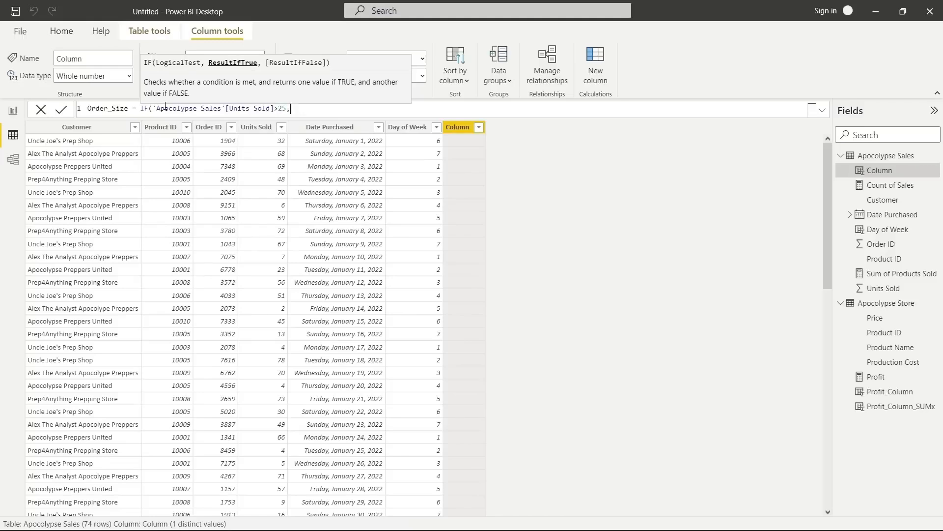
text(,"Big Order",)
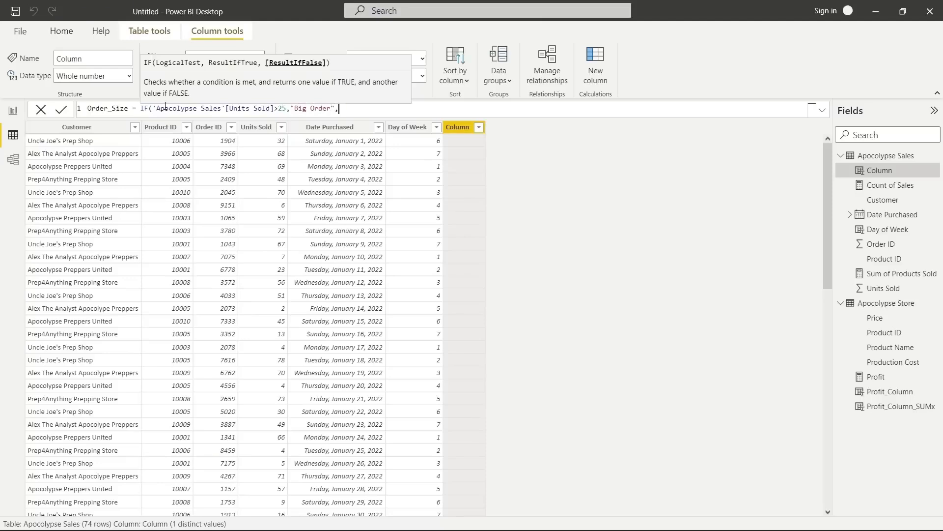
text("Small Order"))
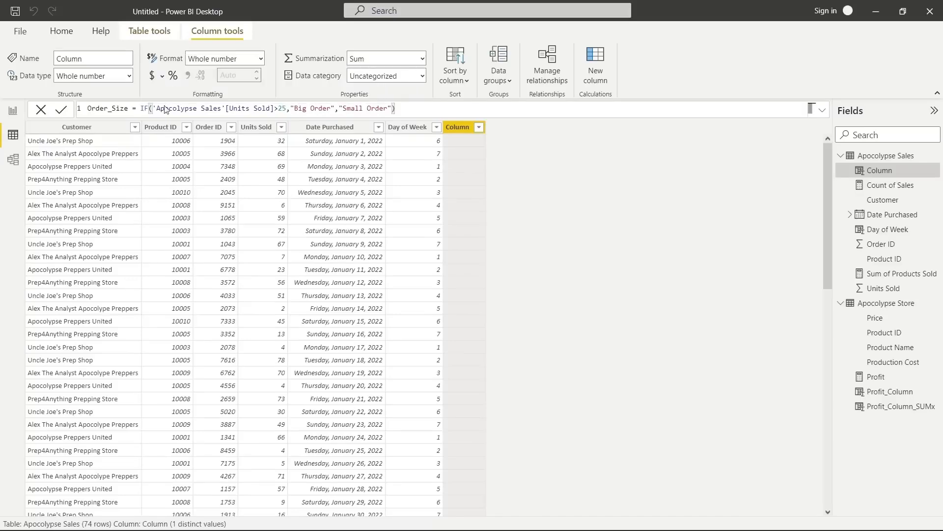
key(Return)
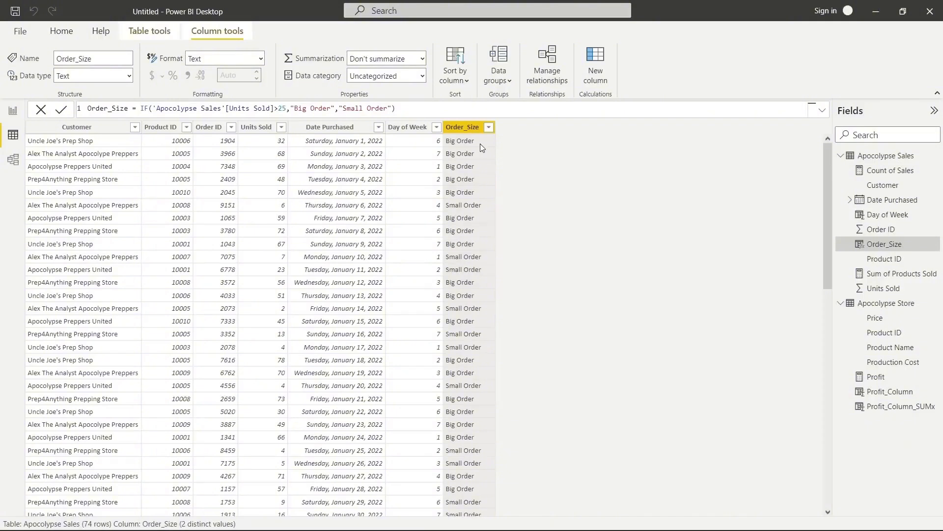
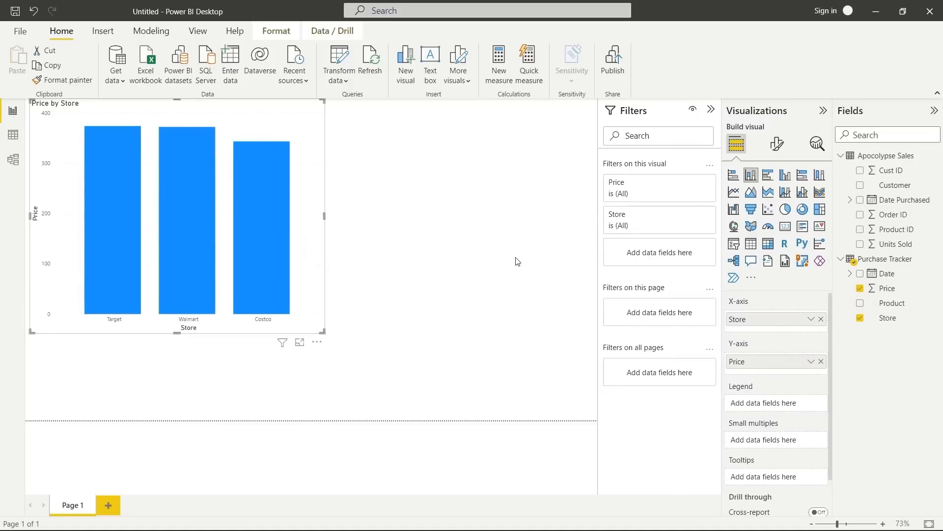
Add Store as the legend of the Price by Store column chart, keeping the chart selected.
drag(900, 320, 786, 402)
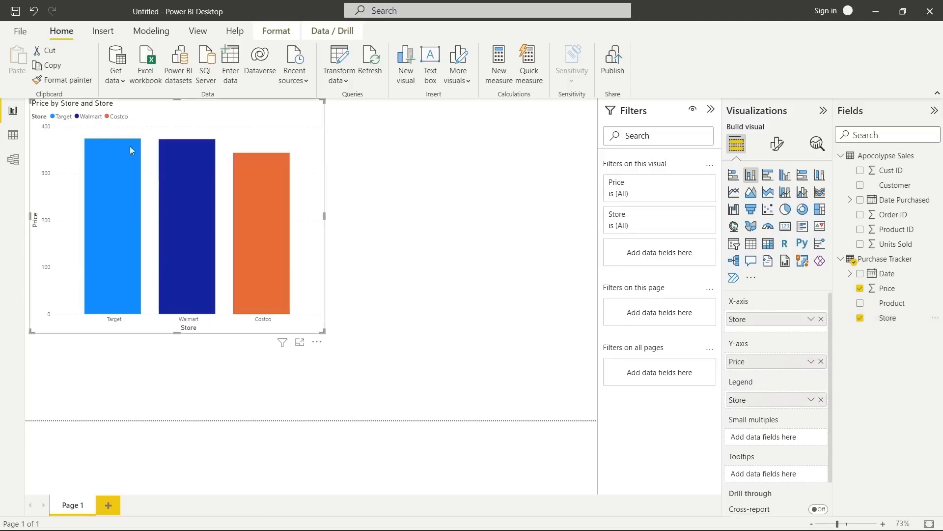
click(430, 250)
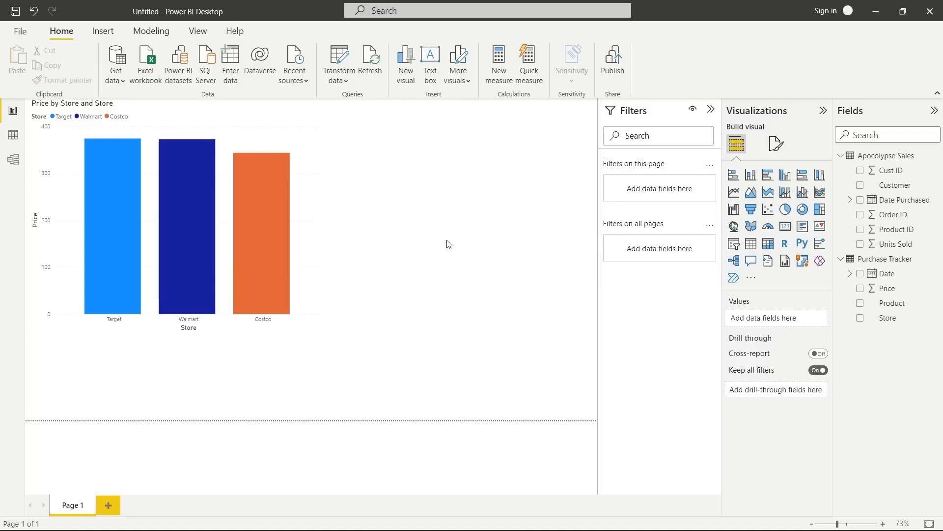
click(307, 143)
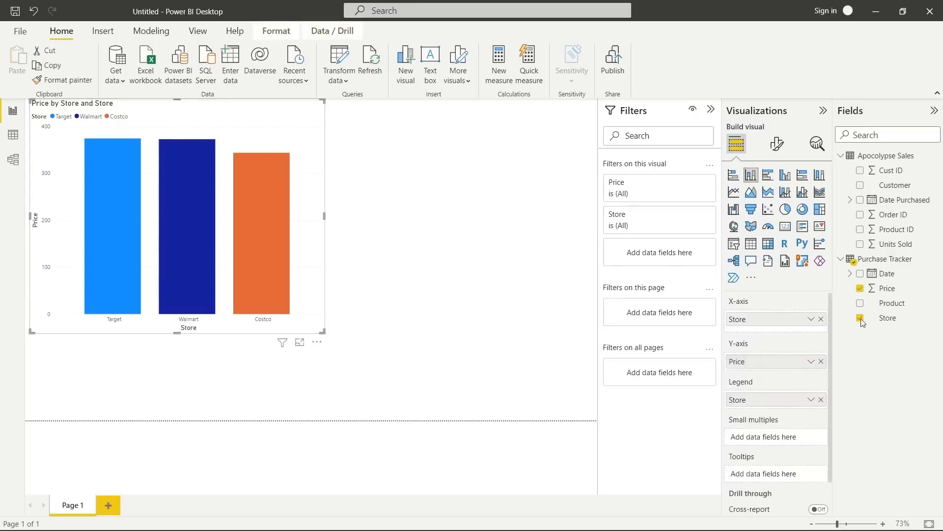
drag(890, 309, 778, 326)
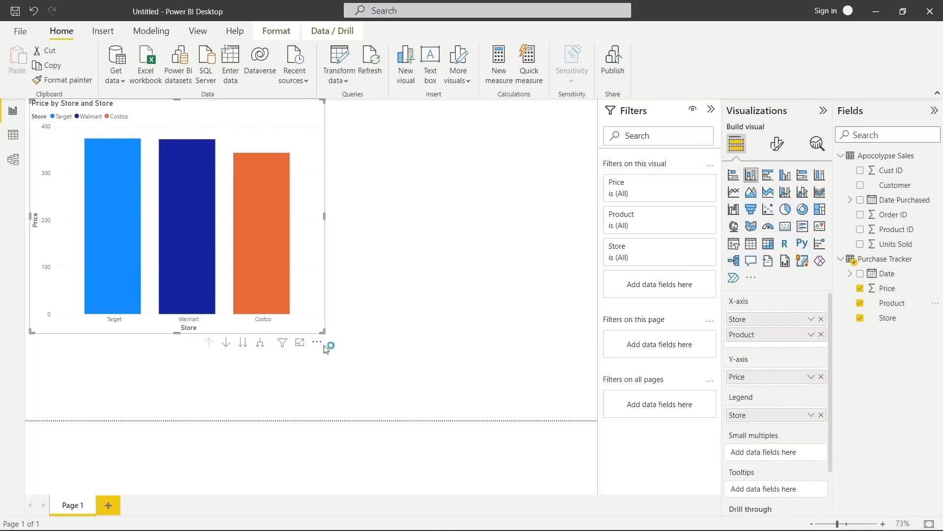
click(821, 335)
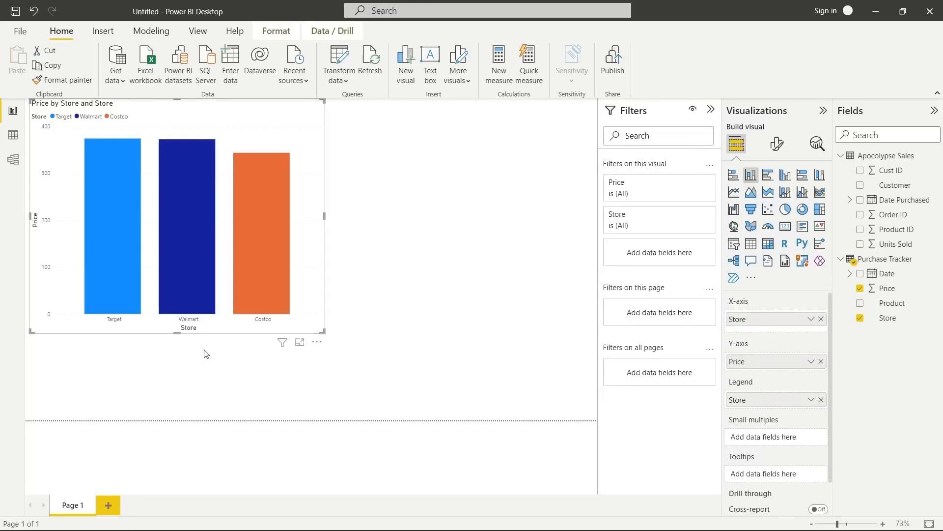
mouse_move(282, 343)
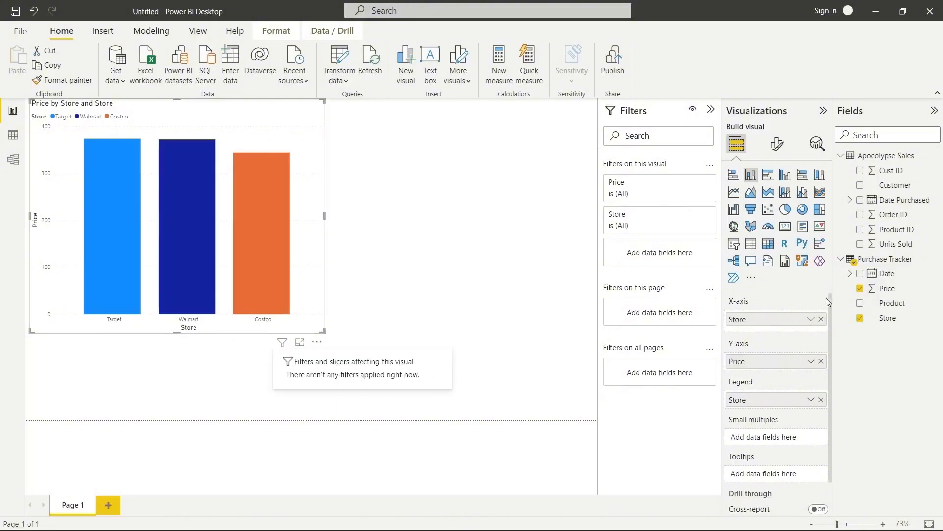
Add Product below Store on the chart's X-axis, turn on drill-down mode, and drill into the Target column.
drag(860, 305, 770, 333)
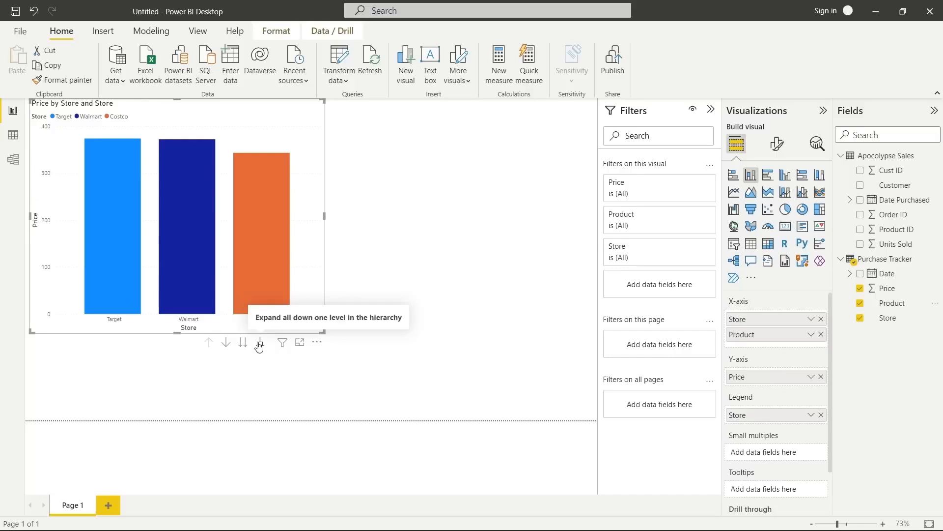
click(226, 343)
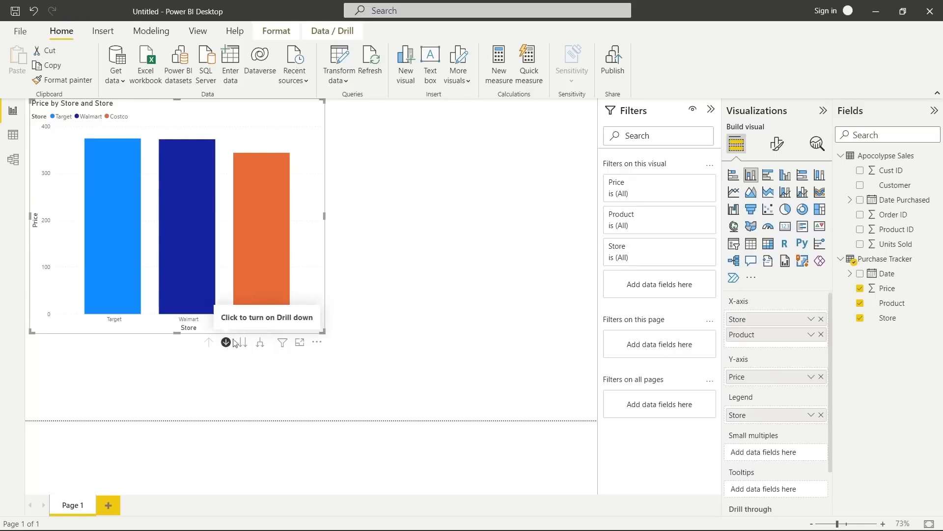
click(127, 243)
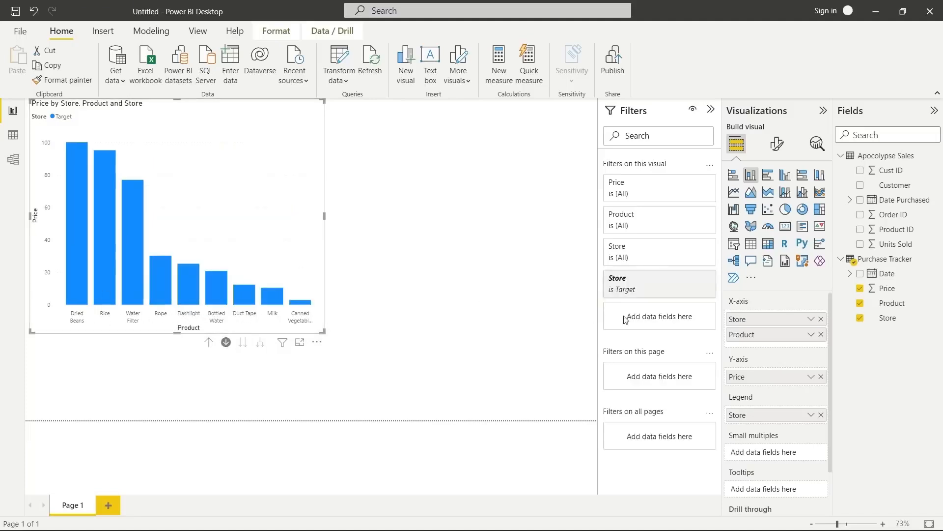
Replace the price chart's legend field with Product and drill back up to the store level.
drag(892, 309, 779, 425)
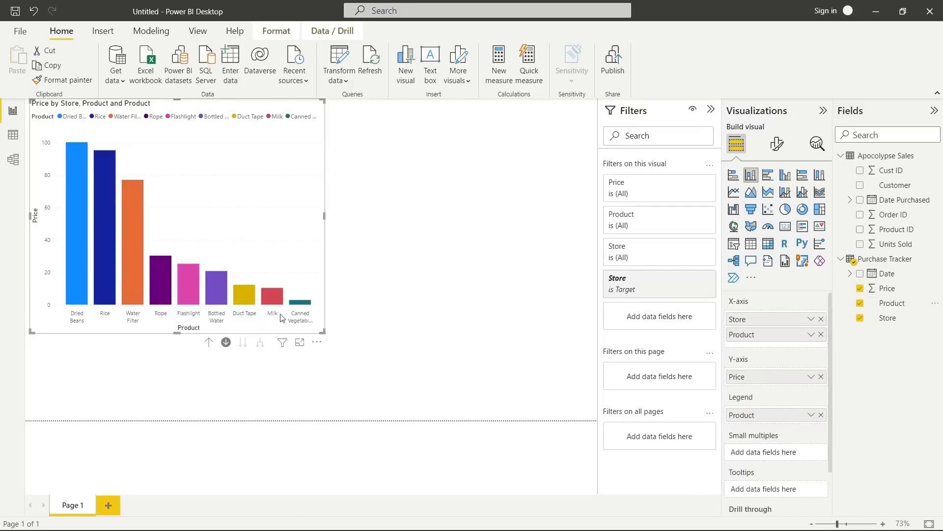
click(210, 344)
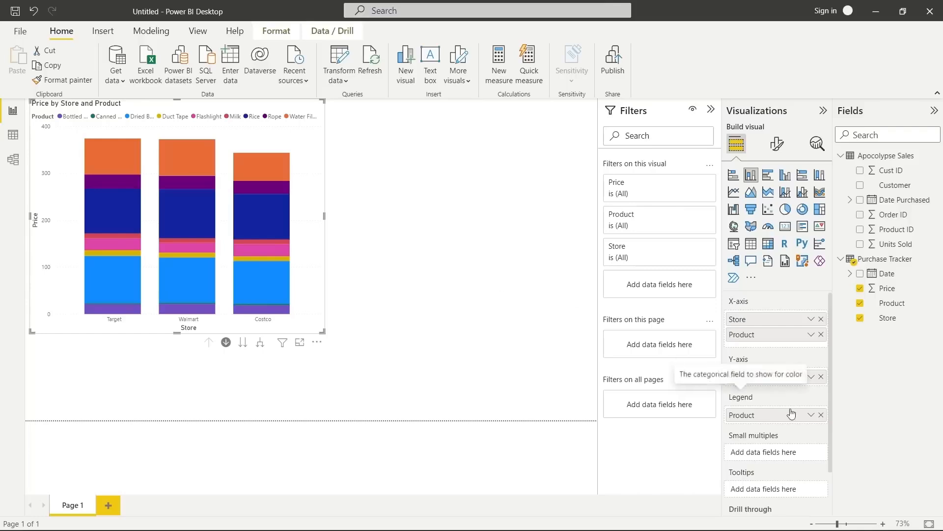
Set Store as the price chart's legend field and turn off drill-down mode.
drag(910, 318, 784, 415)
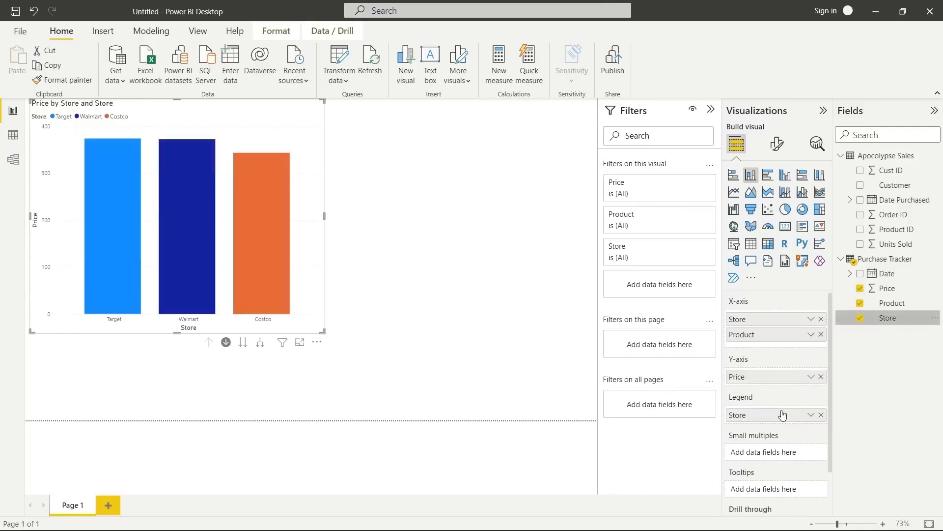
click(226, 342)
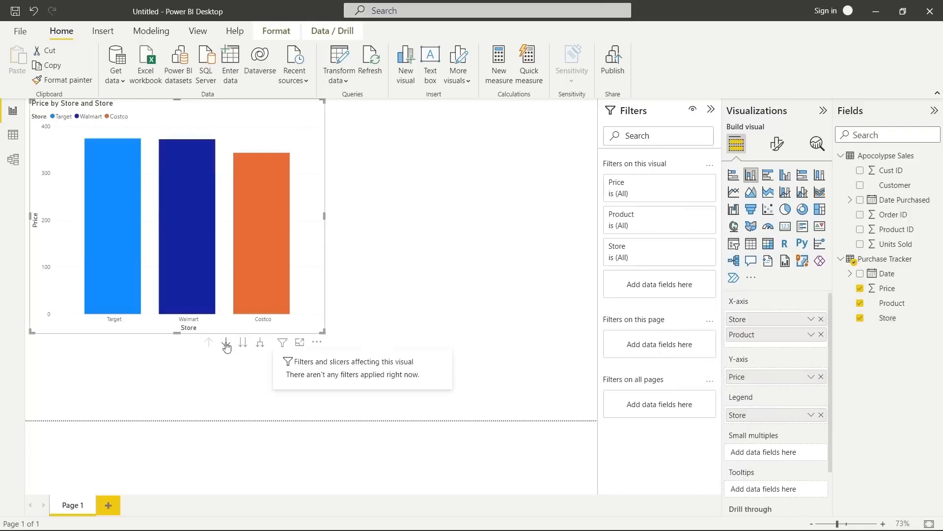
Highlight the Target, Walmart and Costco columns one at a time in the price chart, and clear the highlight.
click(122, 258)
click(122, 257)
click(122, 258)
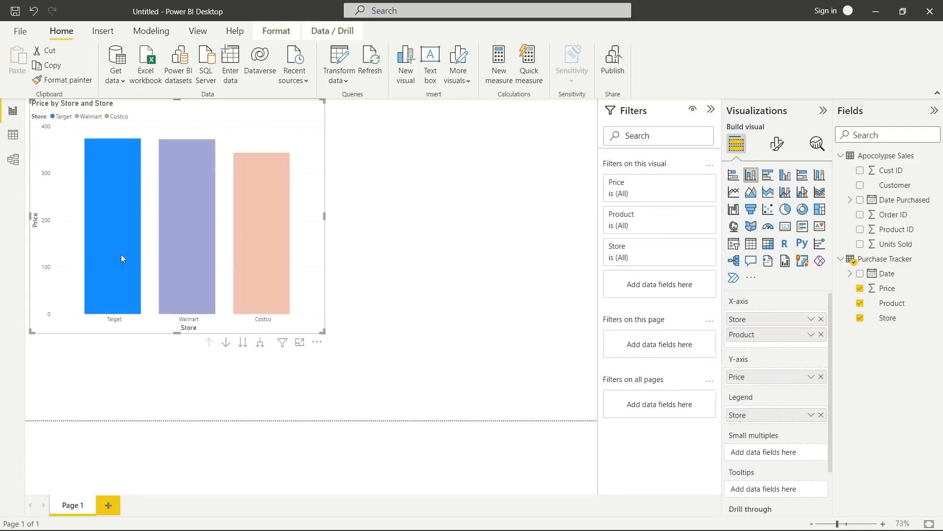
click(121, 258)
click(182, 247)
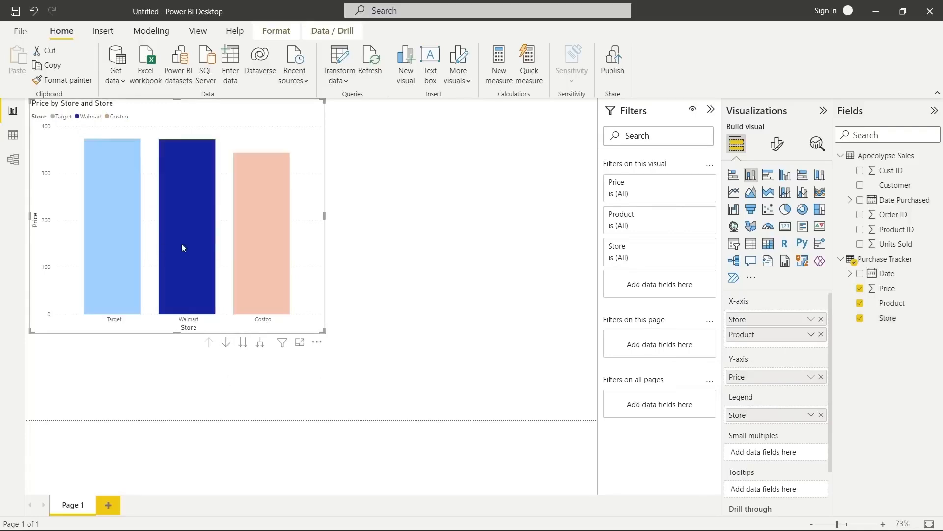
click(246, 243)
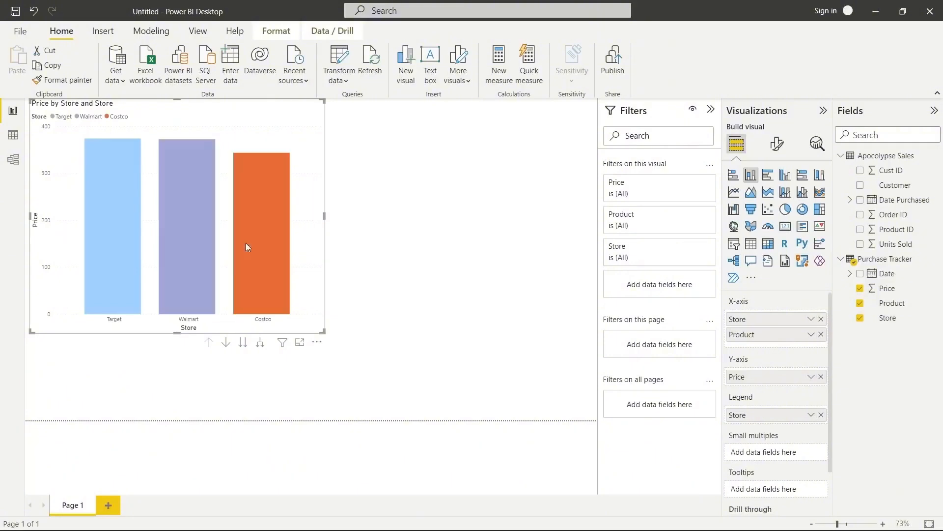
click(131, 233)
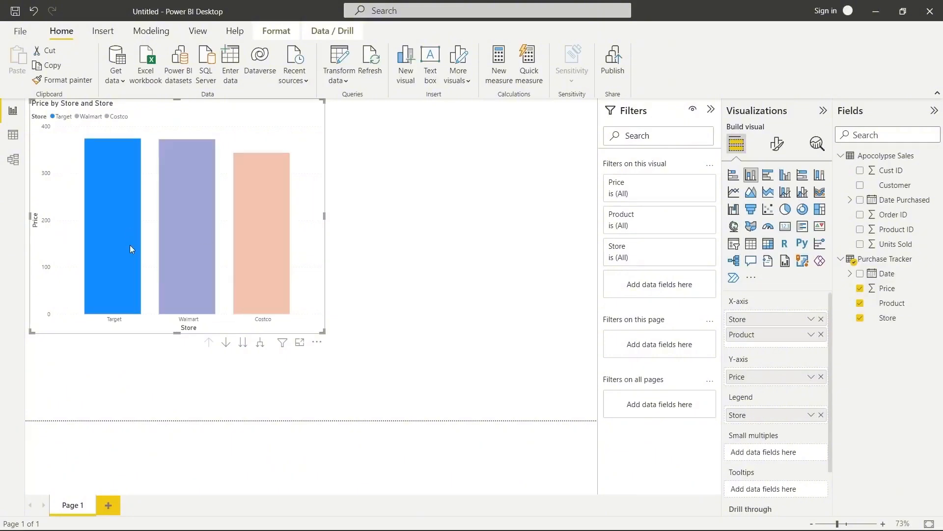
click(120, 279)
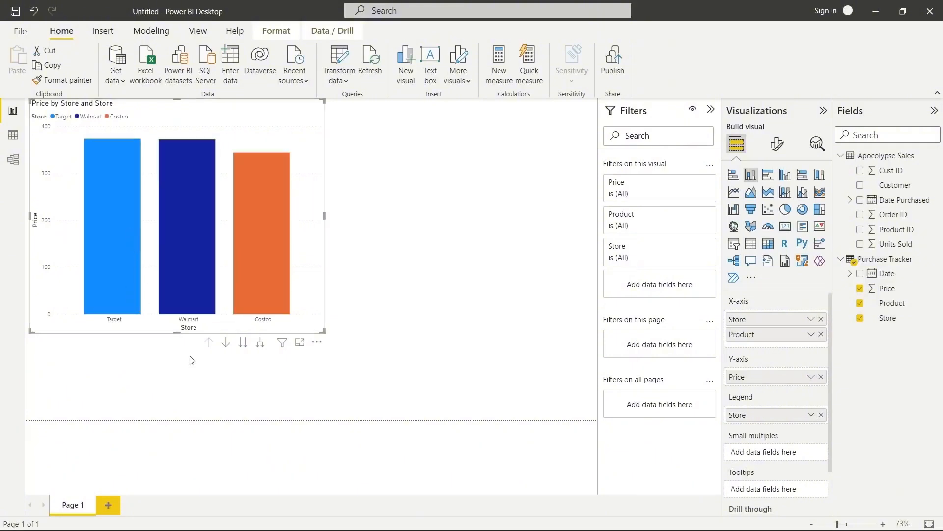
Examine the price chart at the product level and with all stores expanded down to their products.
click(243, 343)
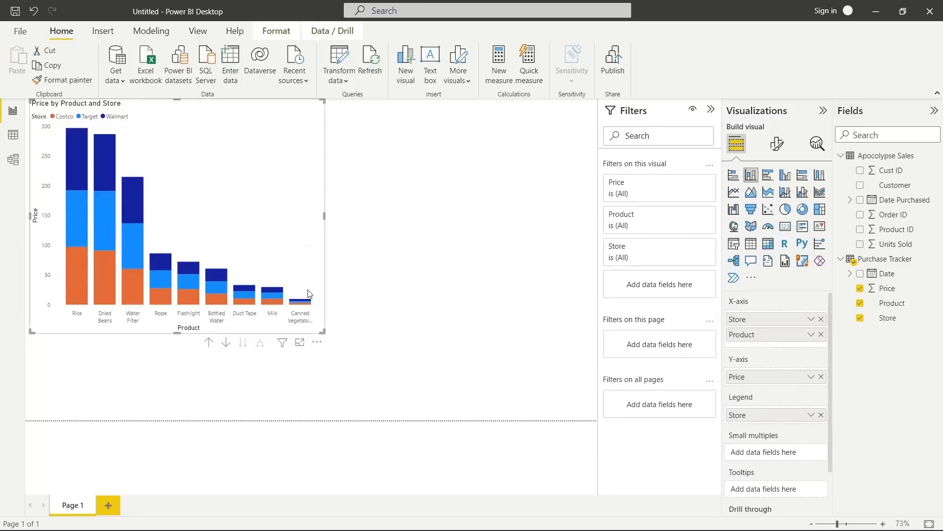
mouse_move(76, 272)
click(209, 342)
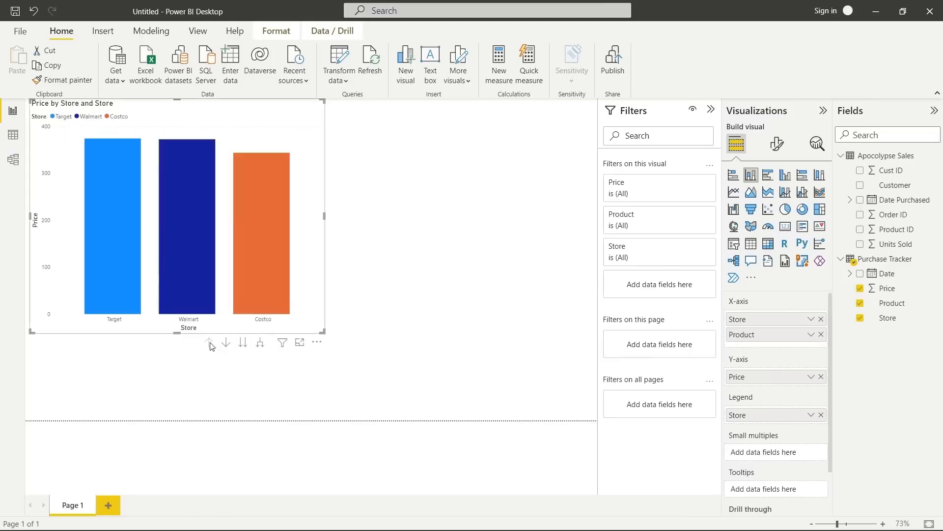
click(260, 343)
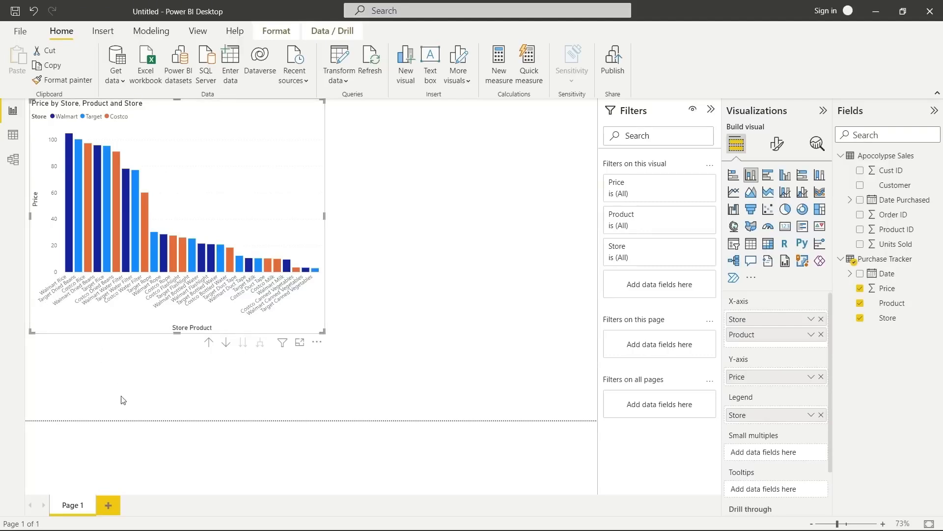
click(209, 343)
click(243, 343)
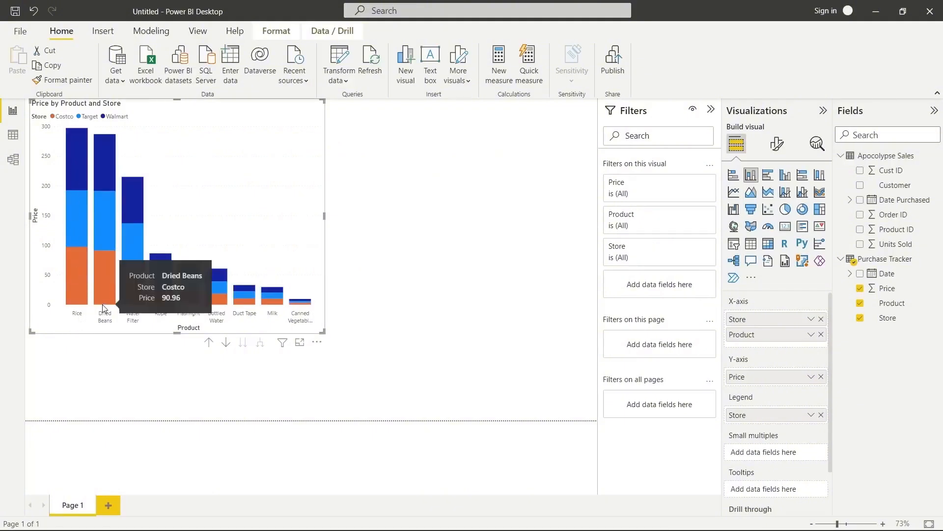
Shrink the price chart to roughly three quarters of its width and drill it back up to the store level.
drag(327, 334, 244, 249)
click(228, 347)
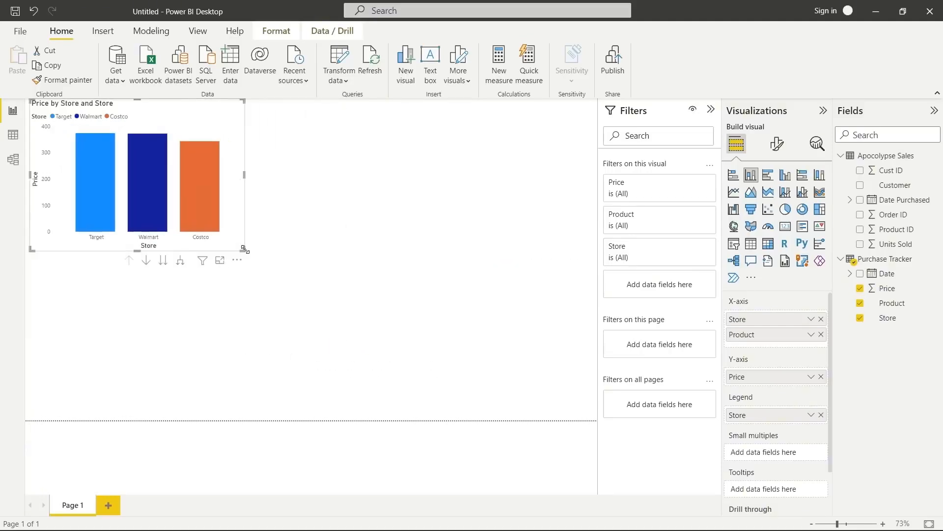
Create a separate stacked bar chart of Units Sold by Customer from Apocolypse Sales, with Customer as the legend.
click(332, 255)
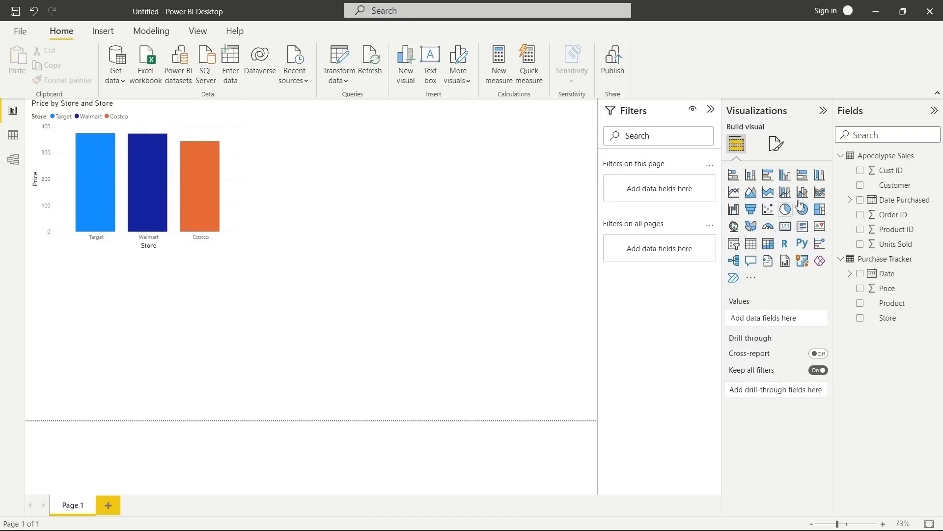
click(860, 186)
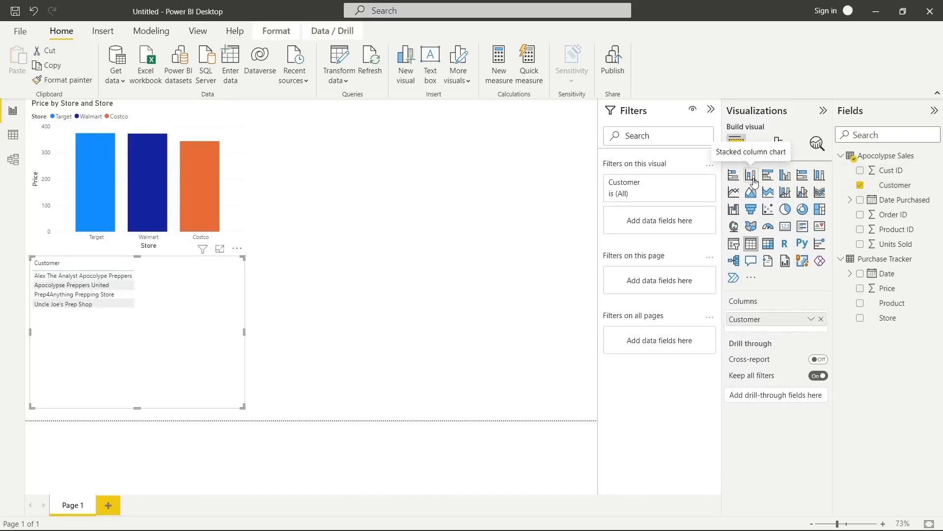
click(733, 175)
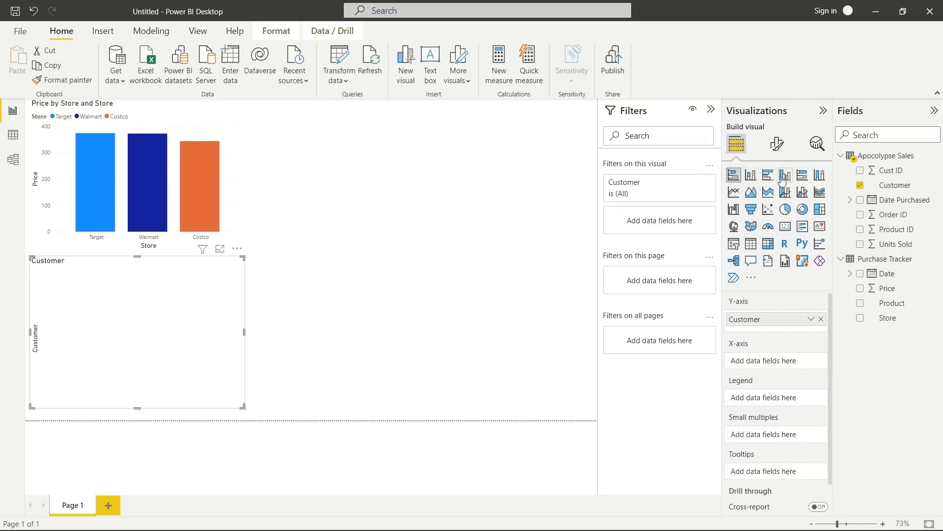
click(860, 245)
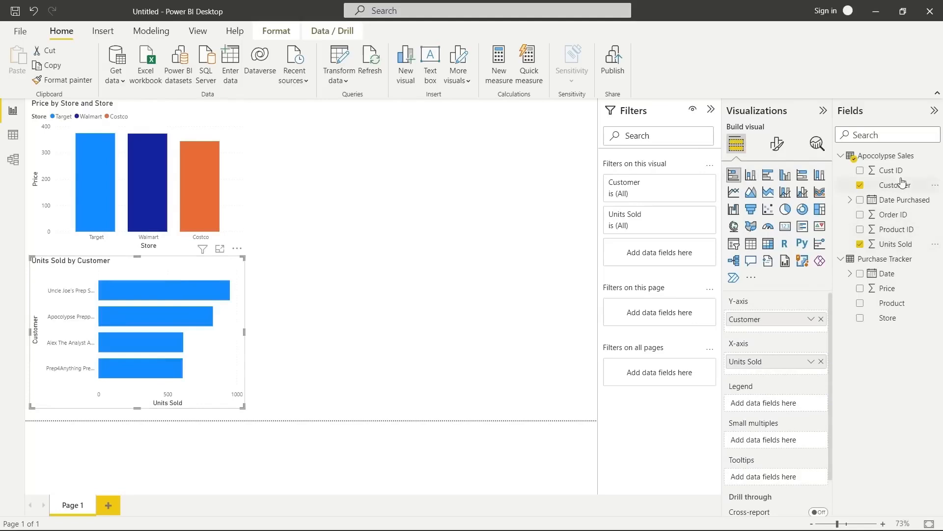
drag(896, 185, 784, 411)
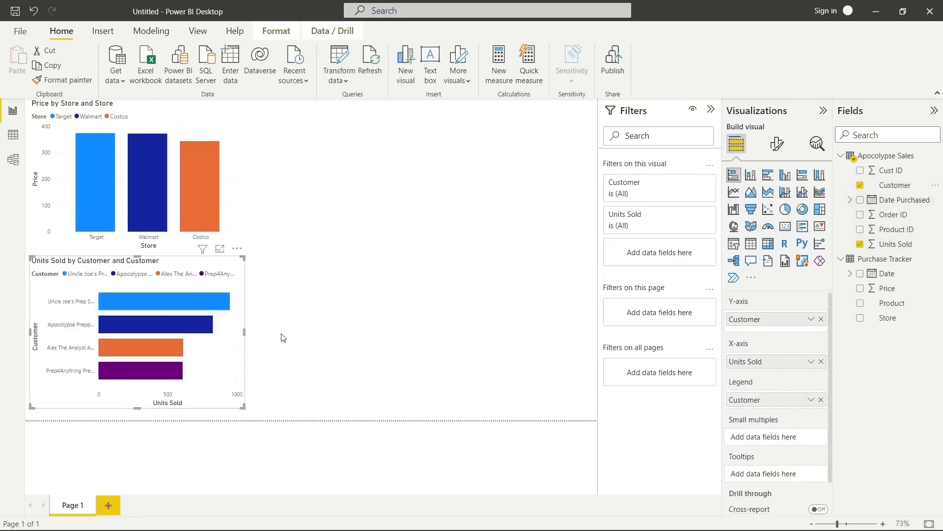
Move the units sold chart beside the price chart and enlarge it to fill the remaining page width.
drag(226, 265, 444, 154)
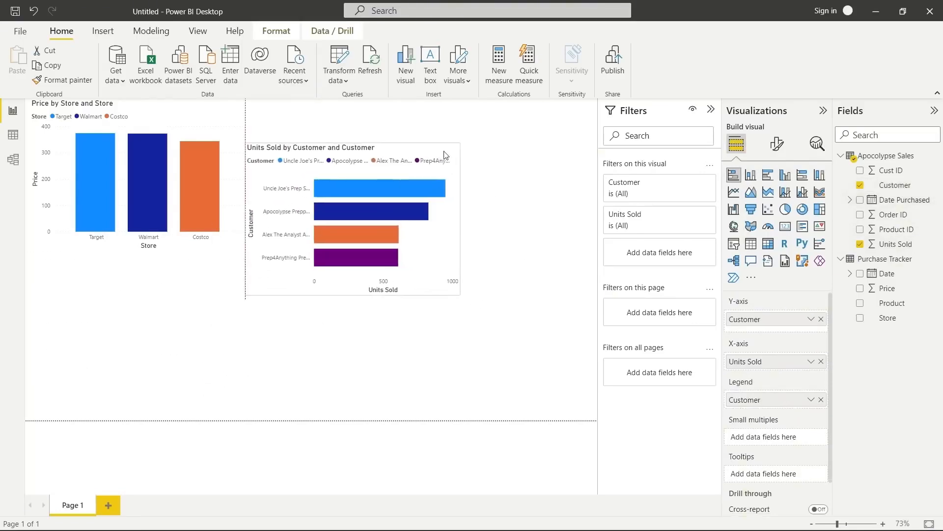
drag(460, 301, 590, 368)
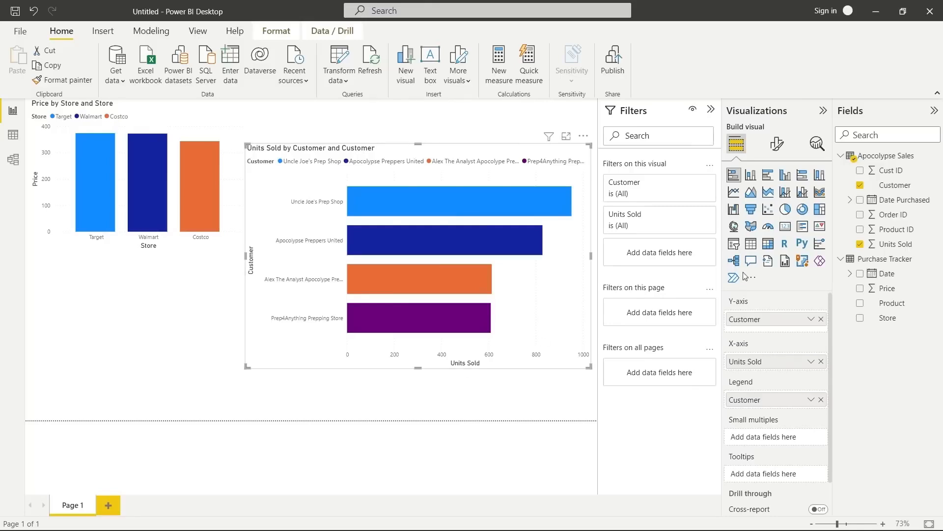
Add Order ID under Customer on the Y-axis, and with drill-down mode on, drill into Uncle Joe's Prep Shop and back up.
drag(896, 218, 776, 334)
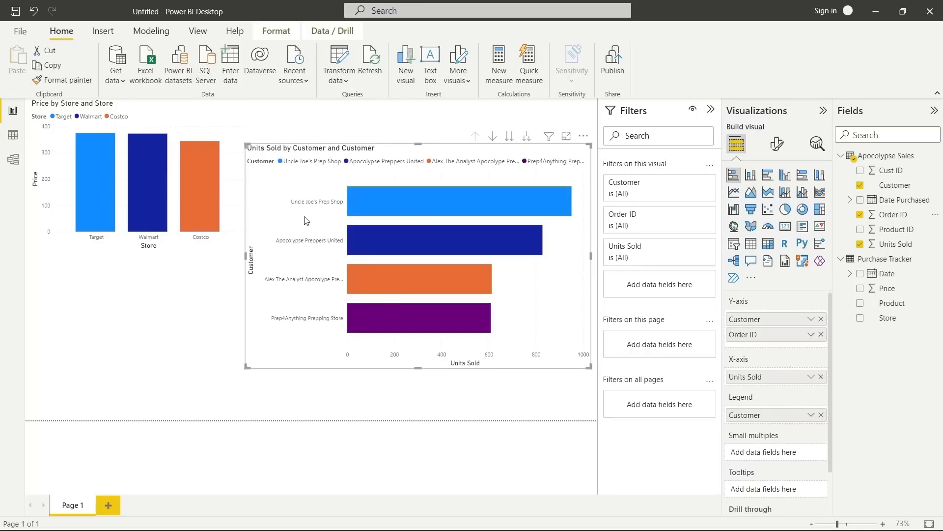
click(493, 136)
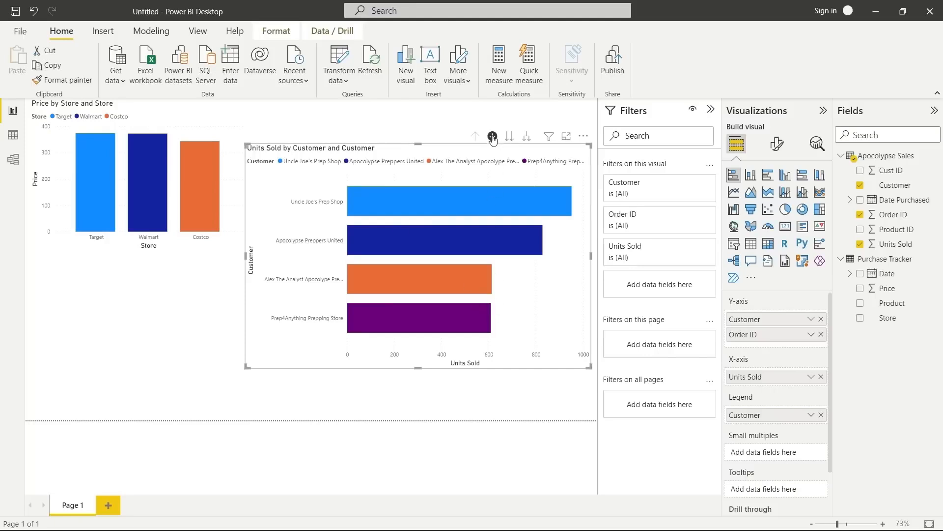
click(414, 203)
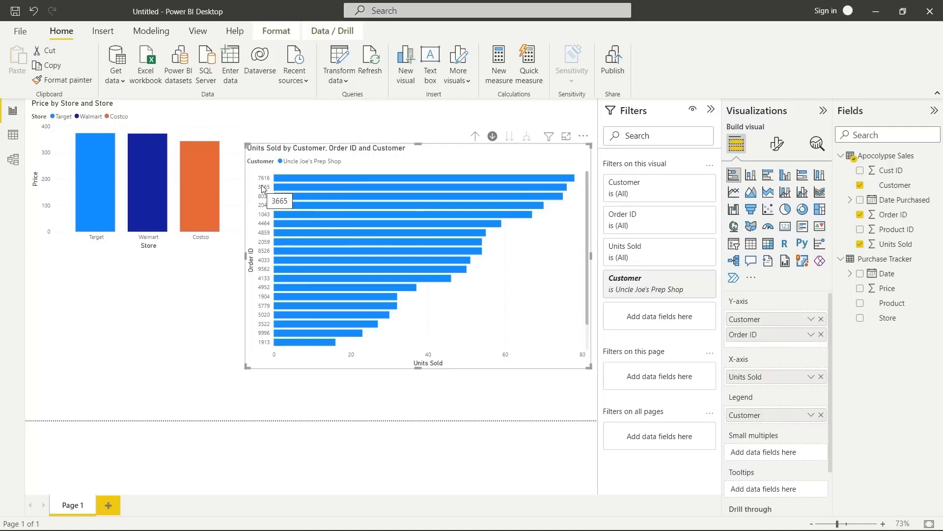
click(475, 136)
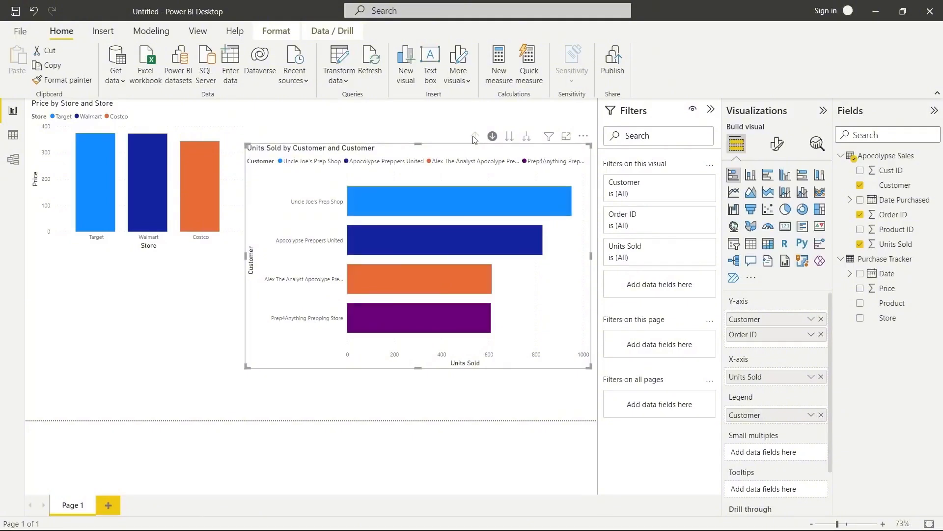
View the units sold chart at the Order ID level and expanded to customer and order, drilling back up each time.
click(510, 137)
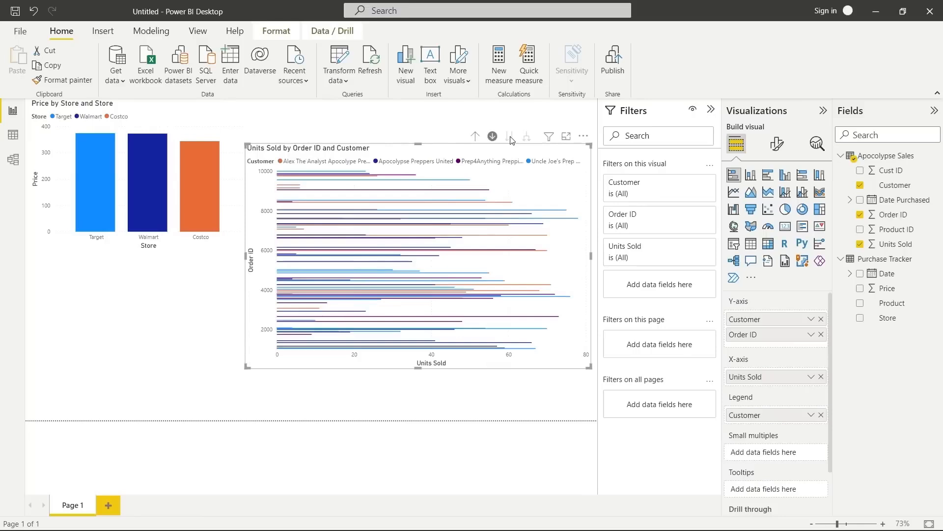
click(475, 138)
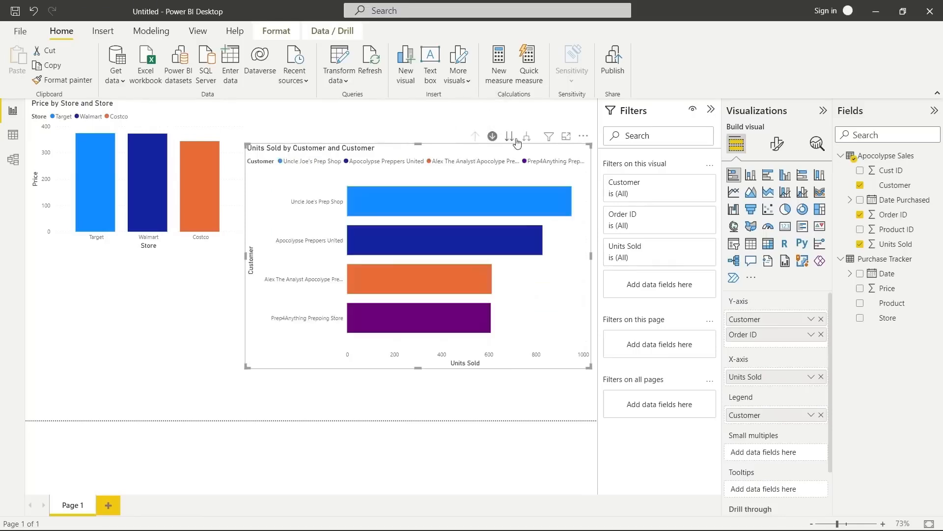
click(526, 136)
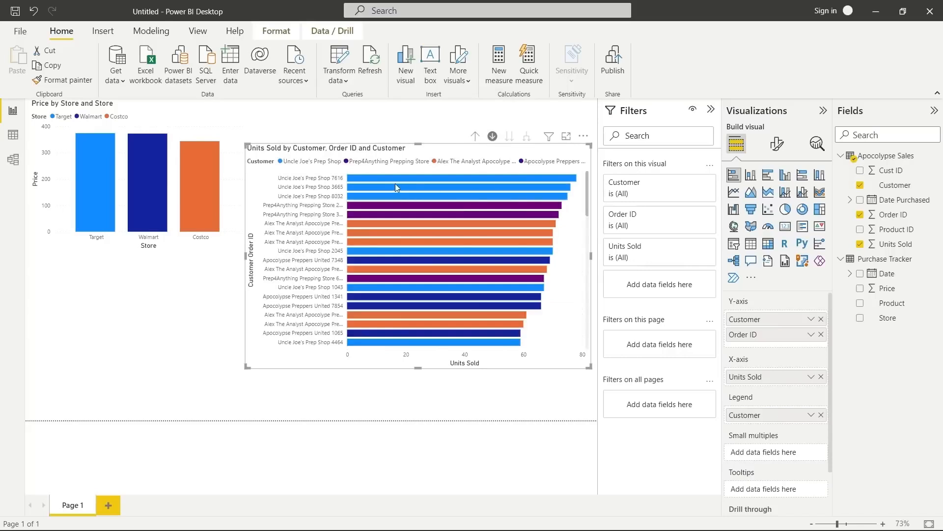
click(475, 137)
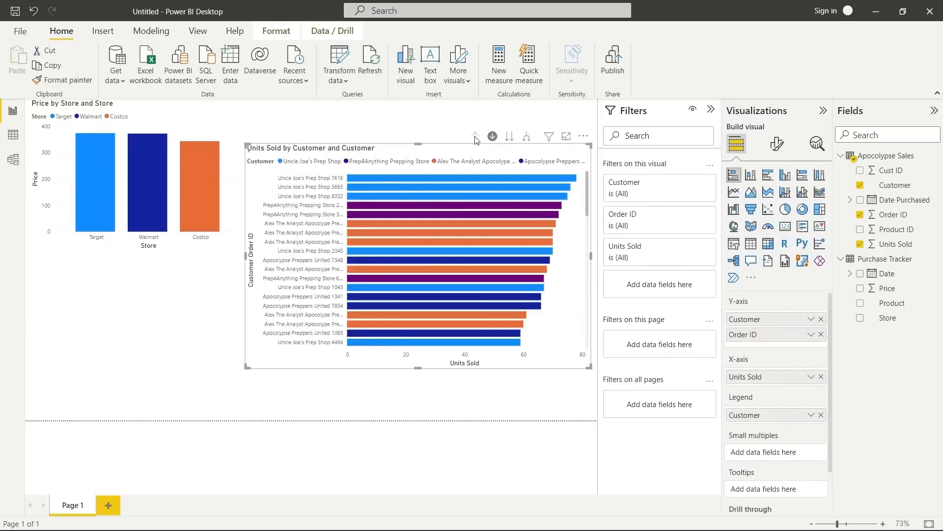
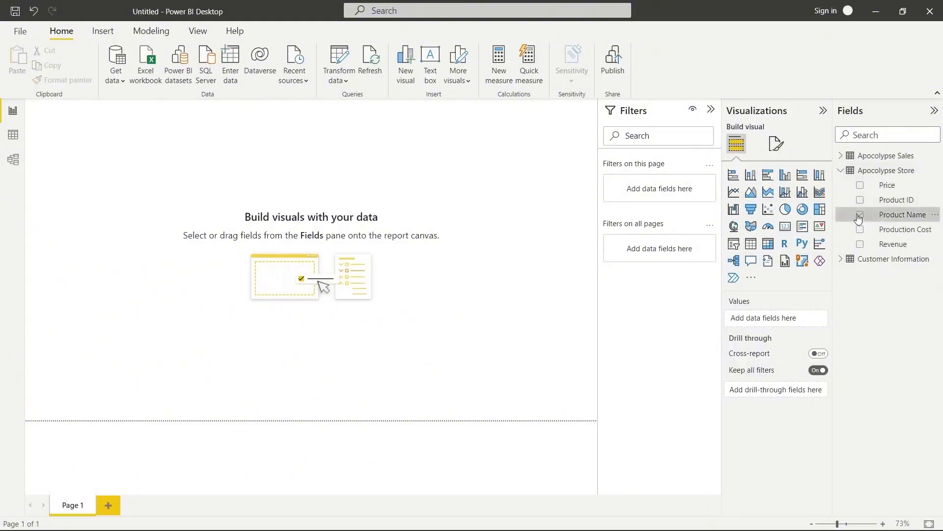
Add Price beside Product Name in the table and open the background color conditional formatting for Price.
click(860, 186)
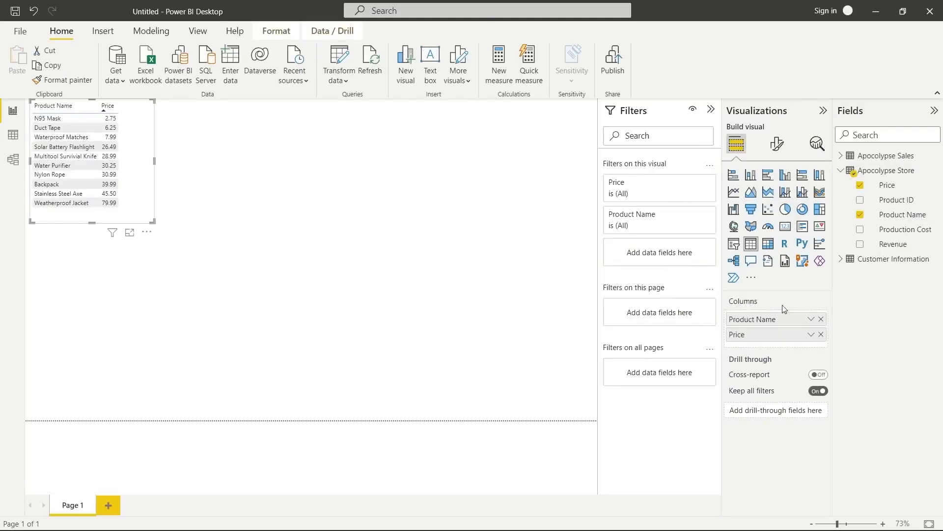
right_click(890, 188)
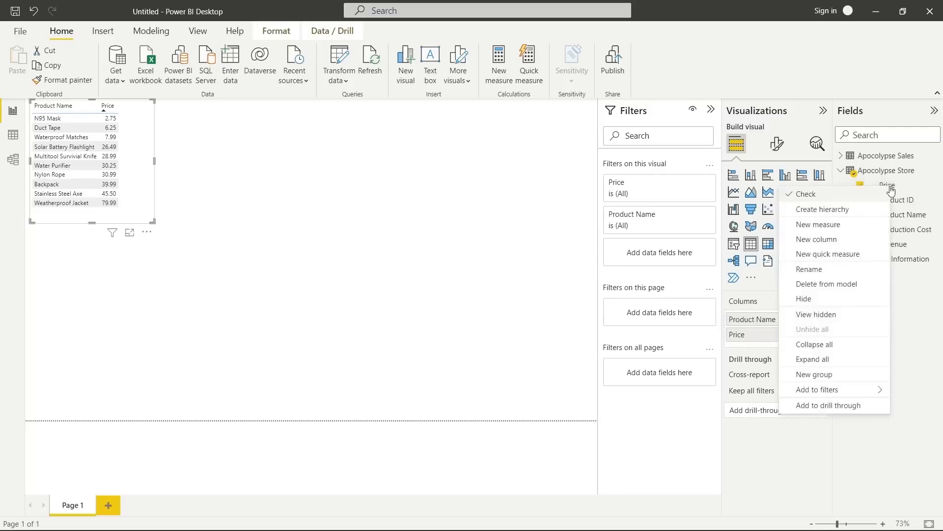
right_click(770, 338)
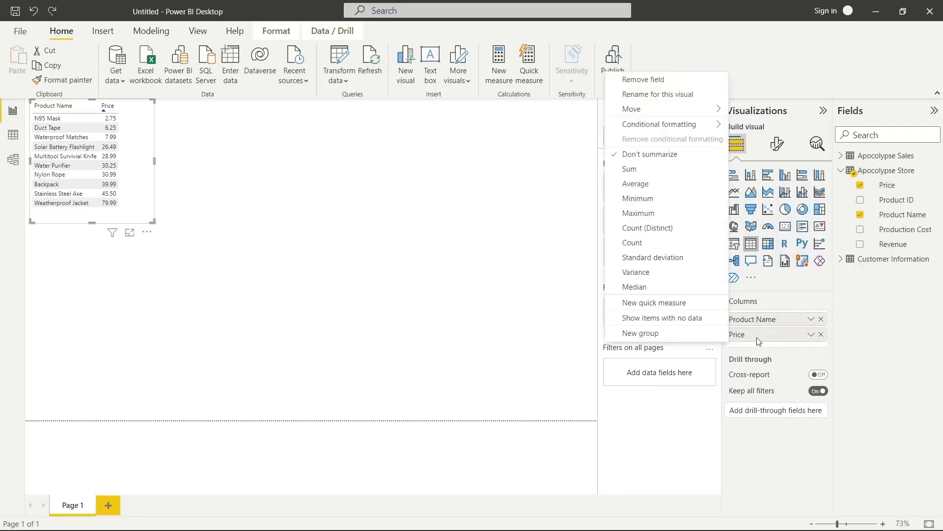
mouse_move(708, 124)
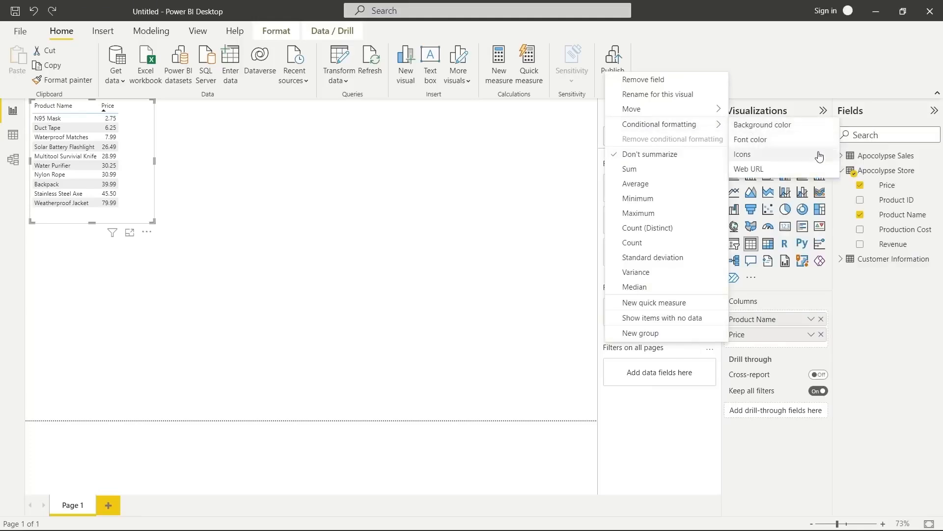
click(811, 127)
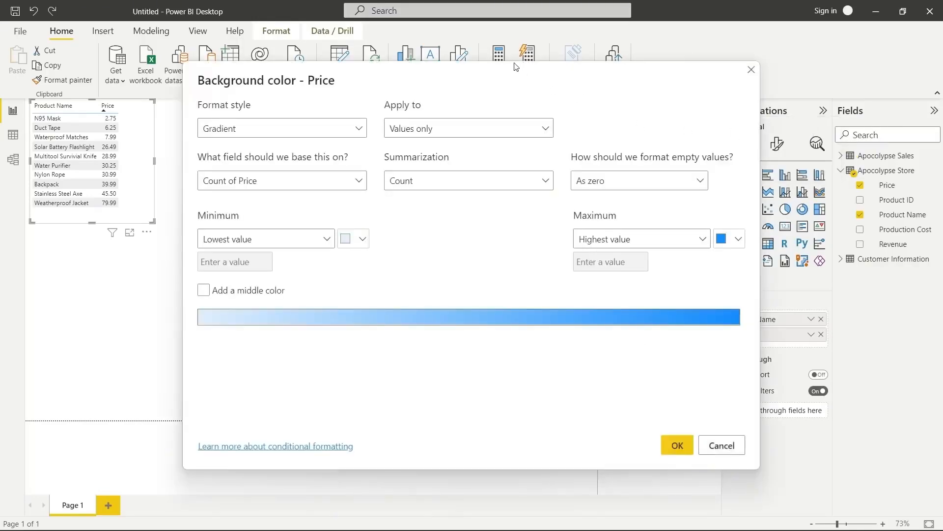
drag(511, 72, 572, 51)
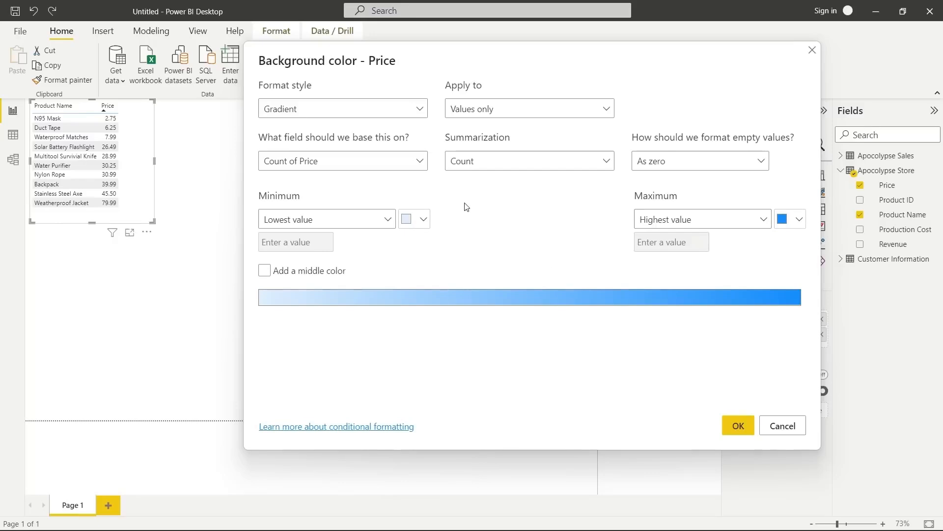
Try the Rules format style, and Field value based on Customer from Apocolypse Sales, reviewing its summarization choices.
click(421, 109)
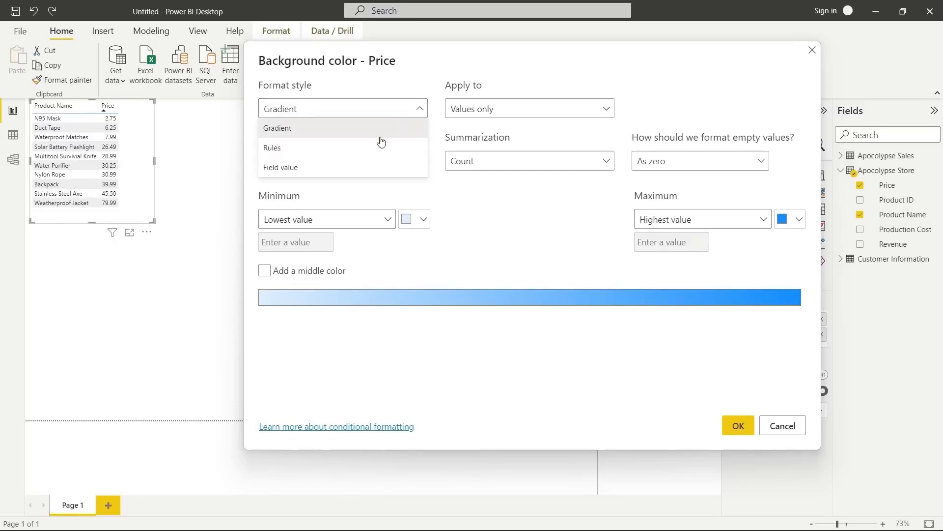
click(375, 149)
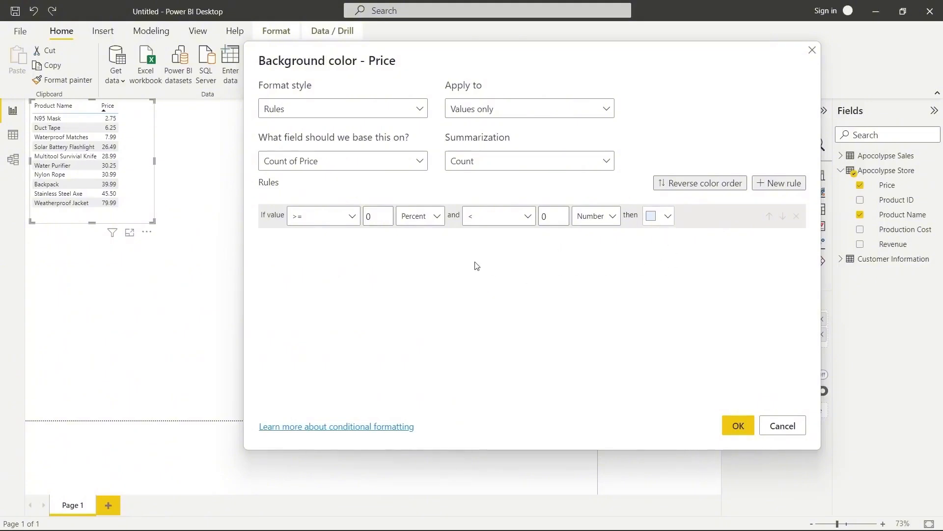
click(376, 108)
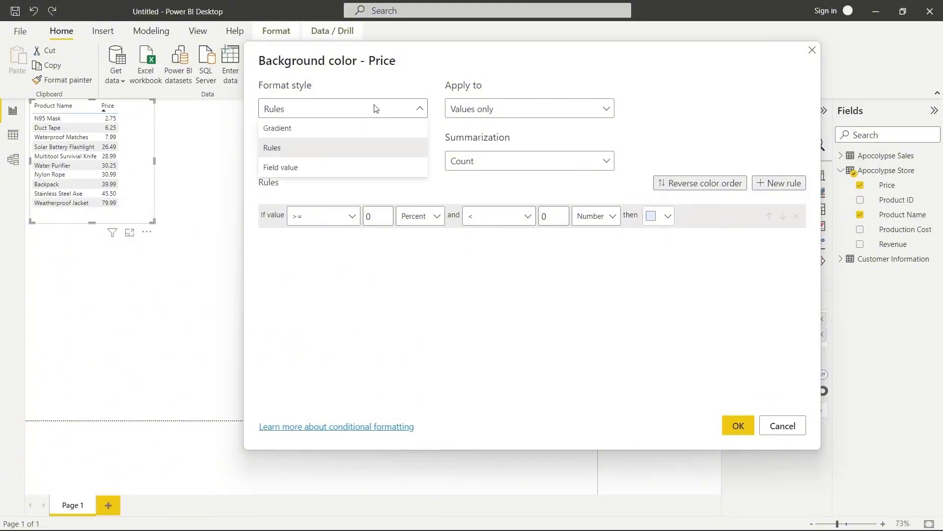
click(358, 168)
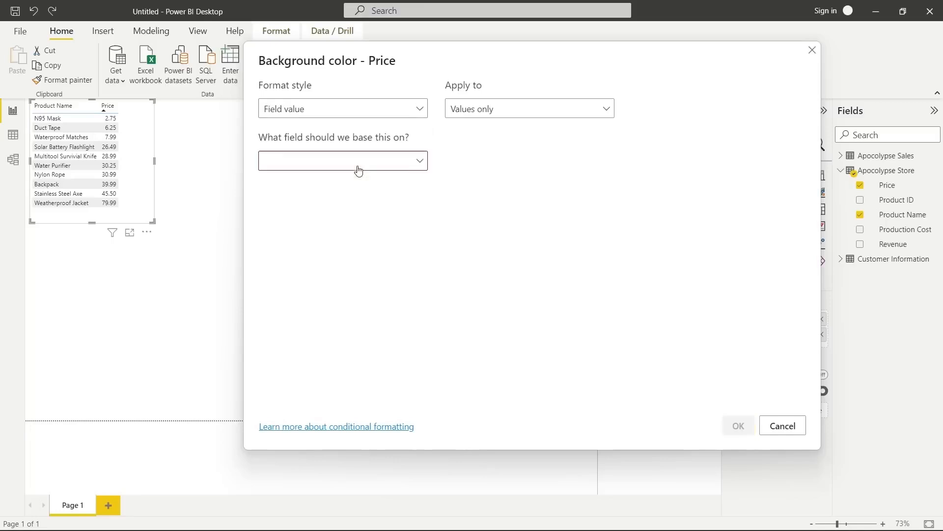
click(421, 166)
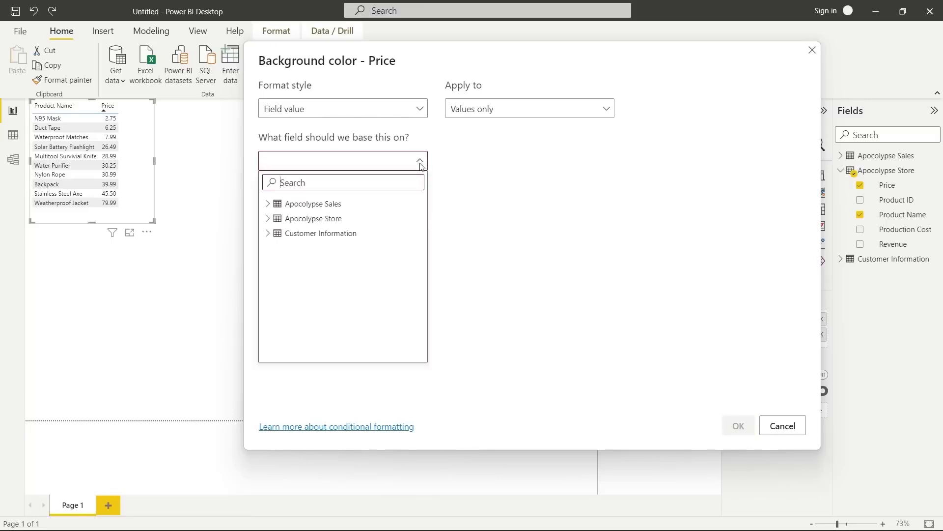
click(268, 204)
click(314, 236)
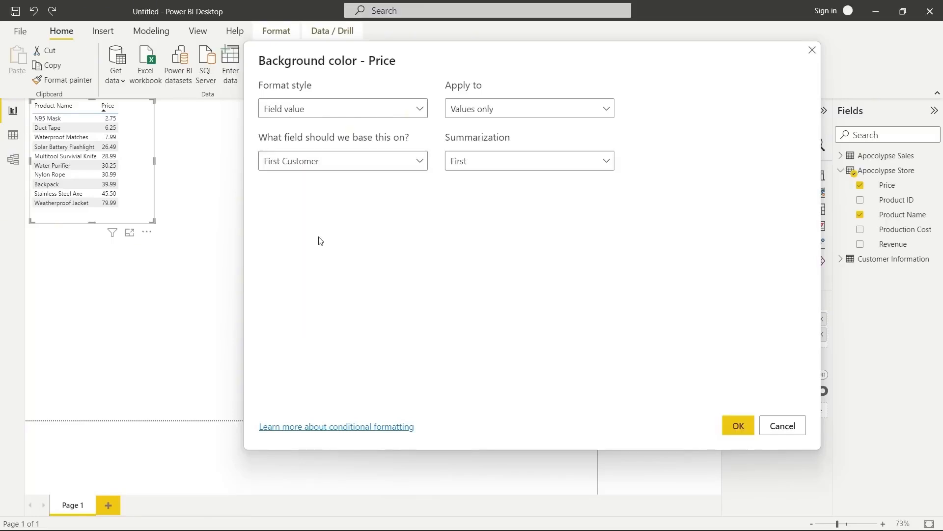
click(497, 167)
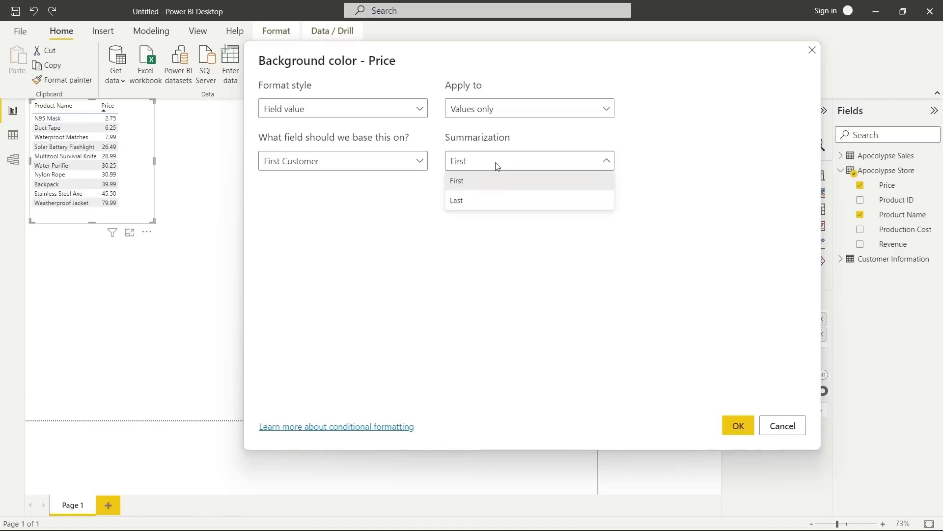
click(405, 197)
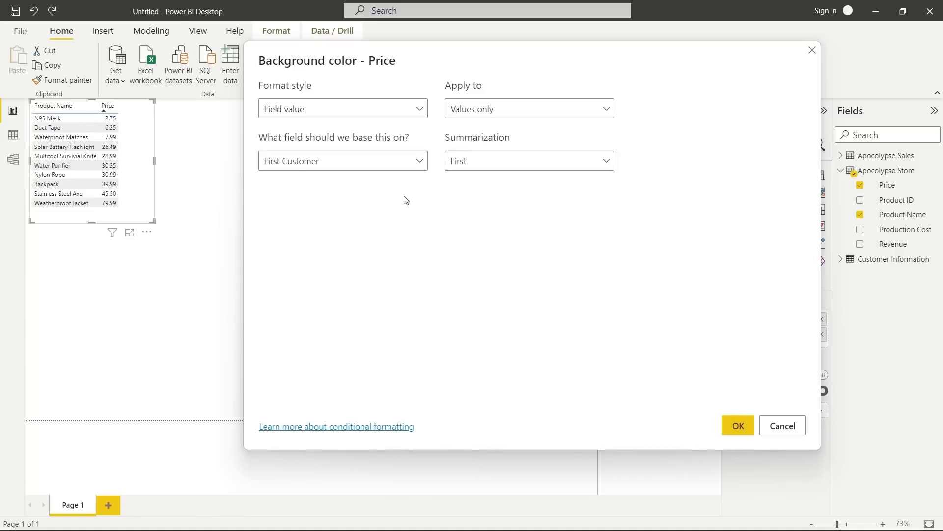
Return the format style to Gradient, based on Price from Apocolypse Store.
click(419, 113)
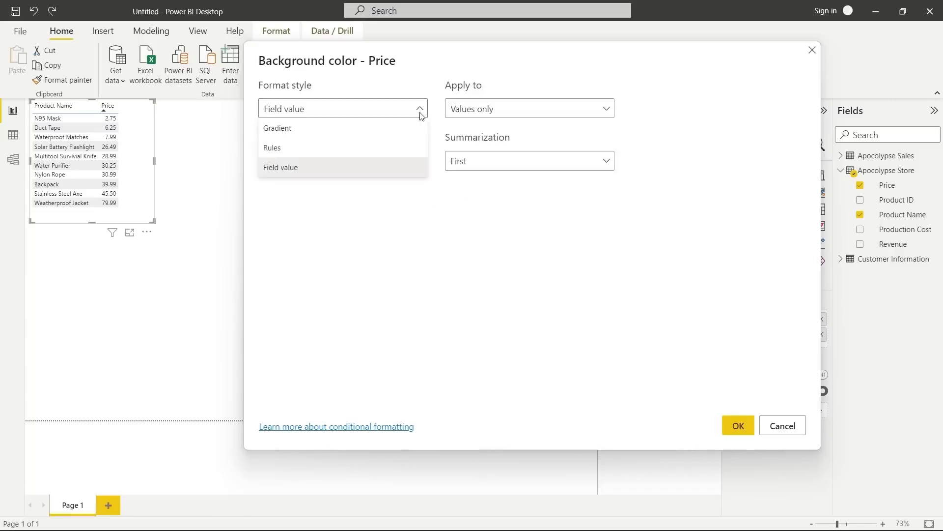
click(335, 127)
click(342, 168)
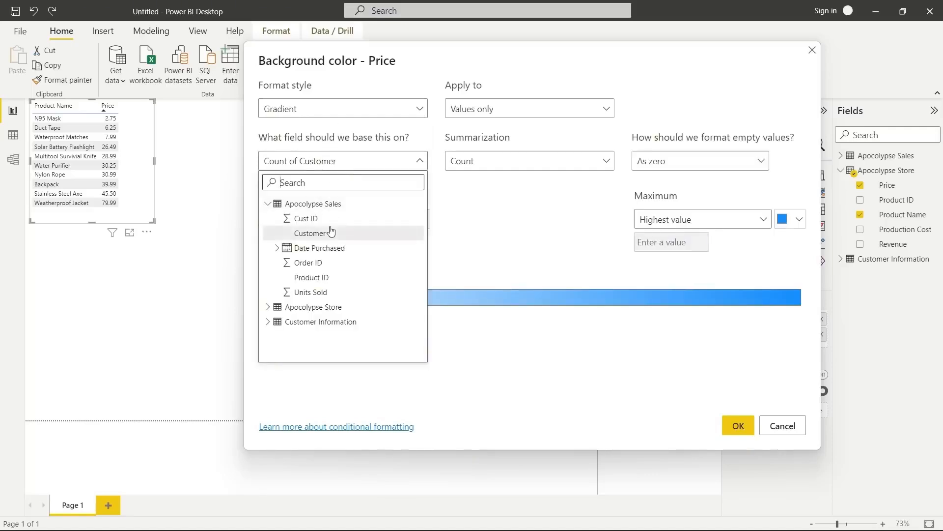
click(268, 307)
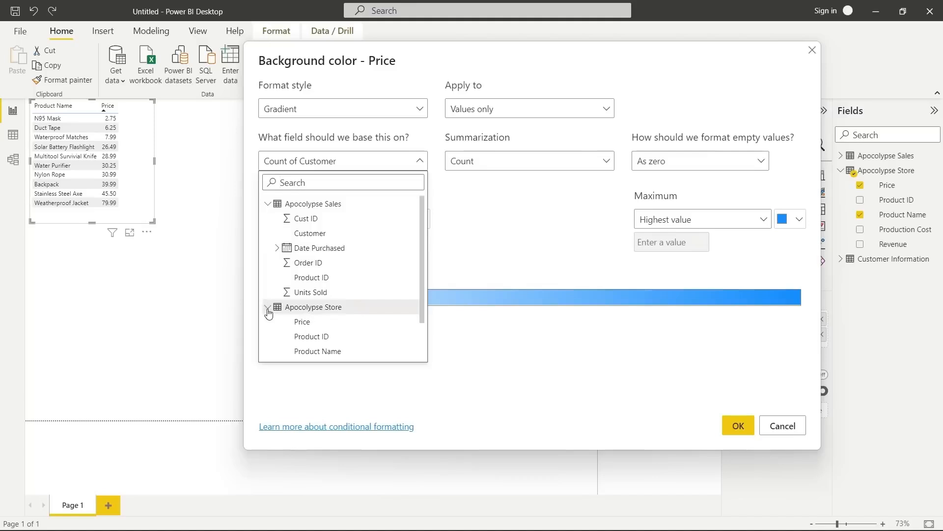
scroll(298, 295, down, 2)
click(324, 277)
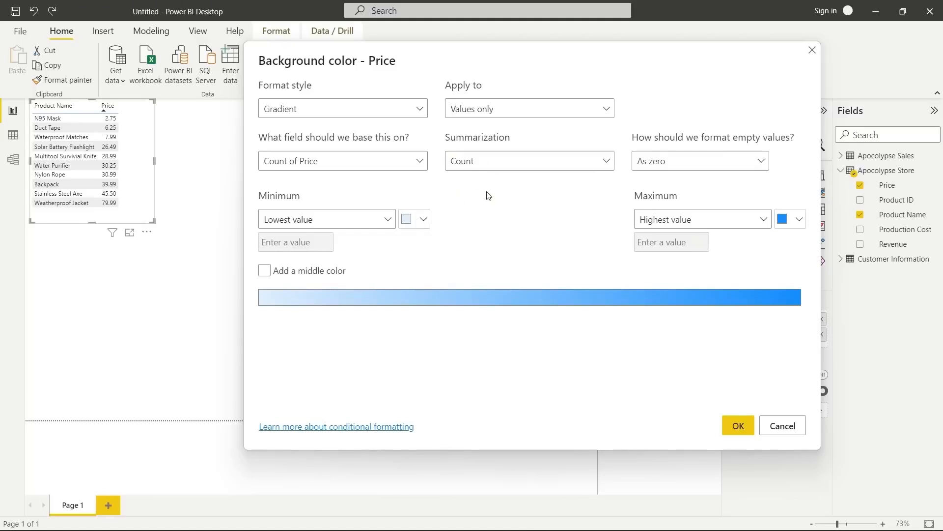
click(496, 162)
click(498, 165)
Set the gradient's lowest-value color to a custom bright green, #00FF00.
click(418, 220)
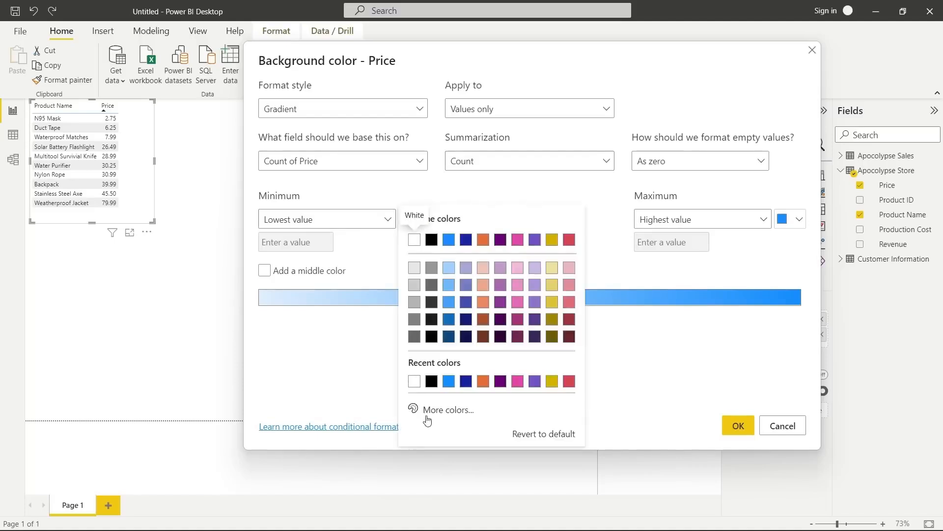
click(439, 415)
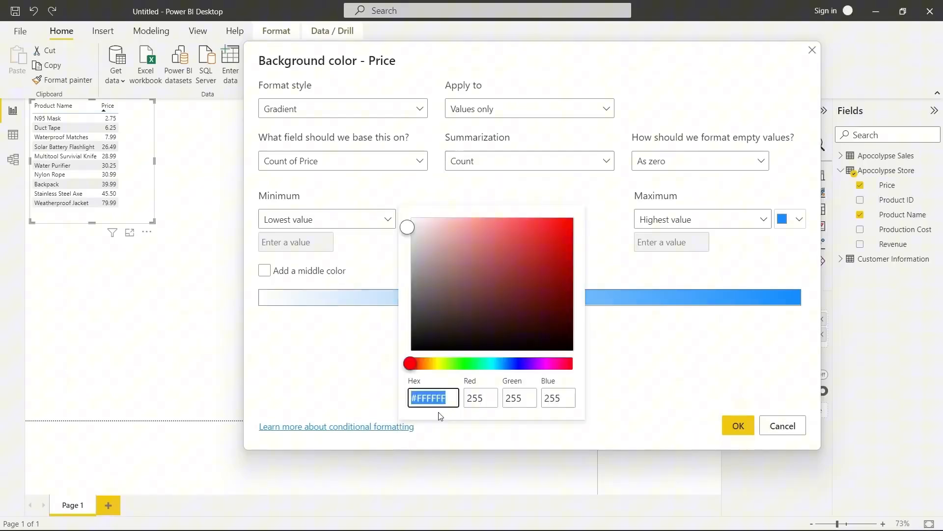
click(463, 363)
click(569, 217)
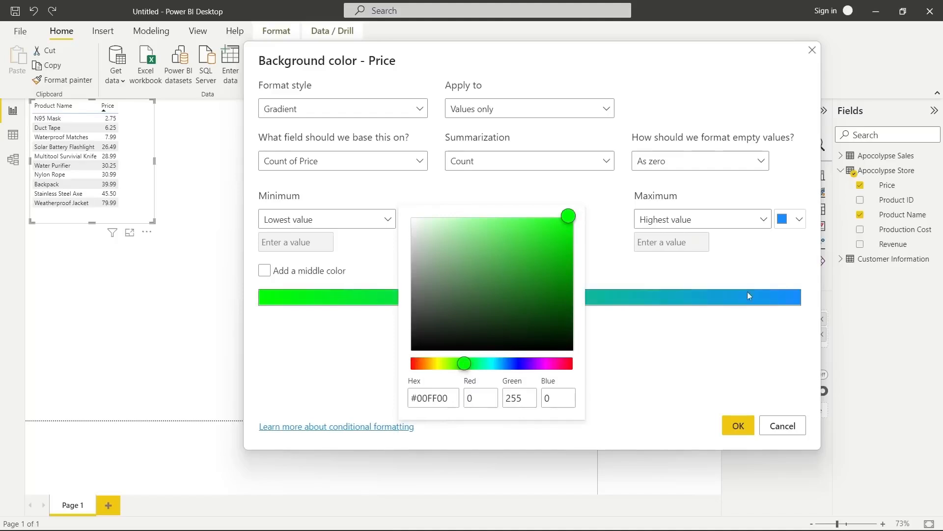
Set the gradient's highest-value color to dark red and apply the background formatting without a middle color.
click(793, 221)
click(795, 224)
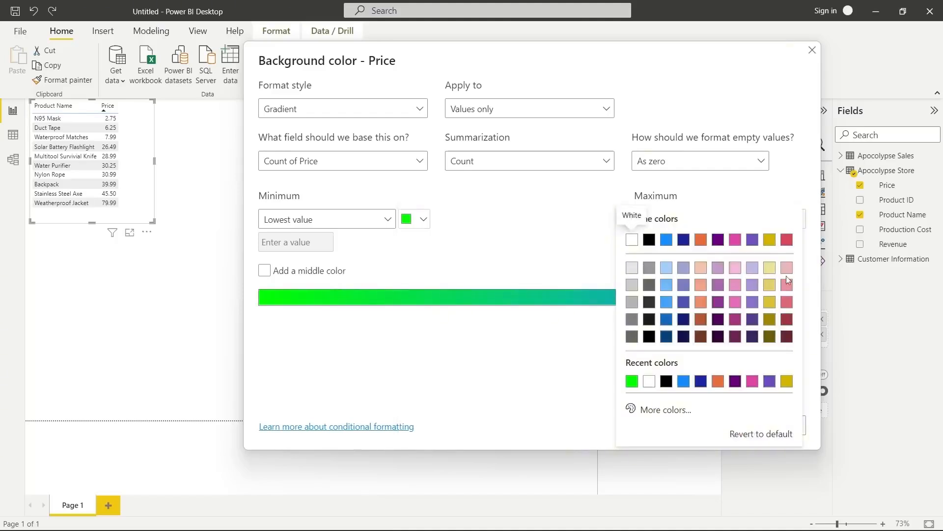
click(787, 320)
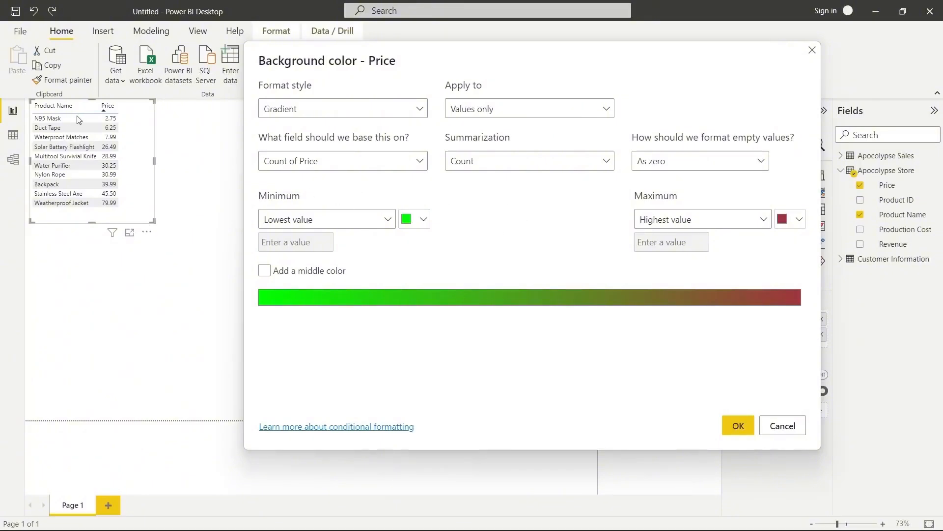
click(268, 270)
click(738, 425)
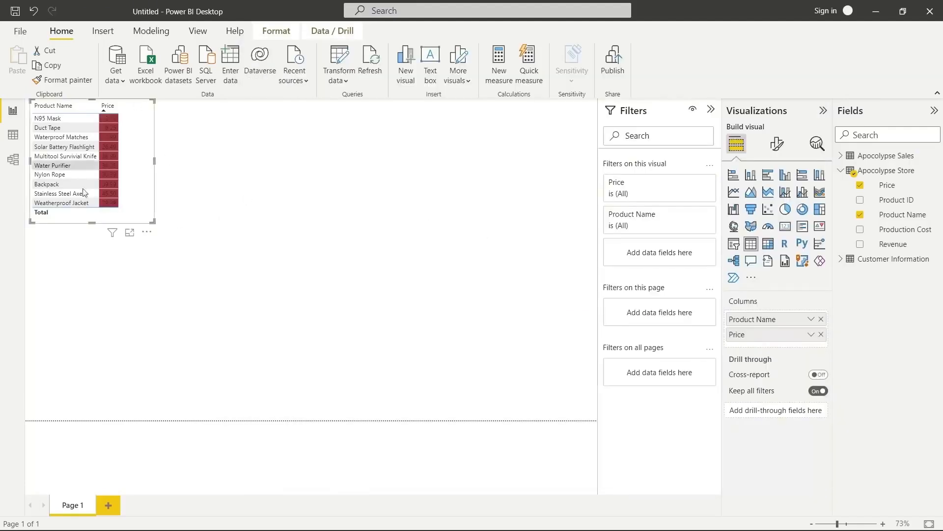
Reopen the background color formatting for Price, change its summarization to Minimum, and apply it.
right_click(758, 339)
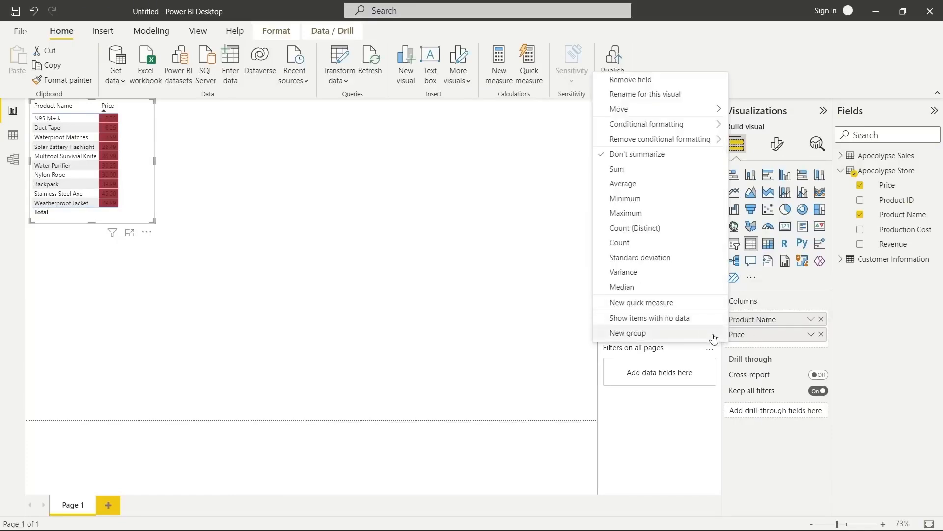
mouse_move(702, 126)
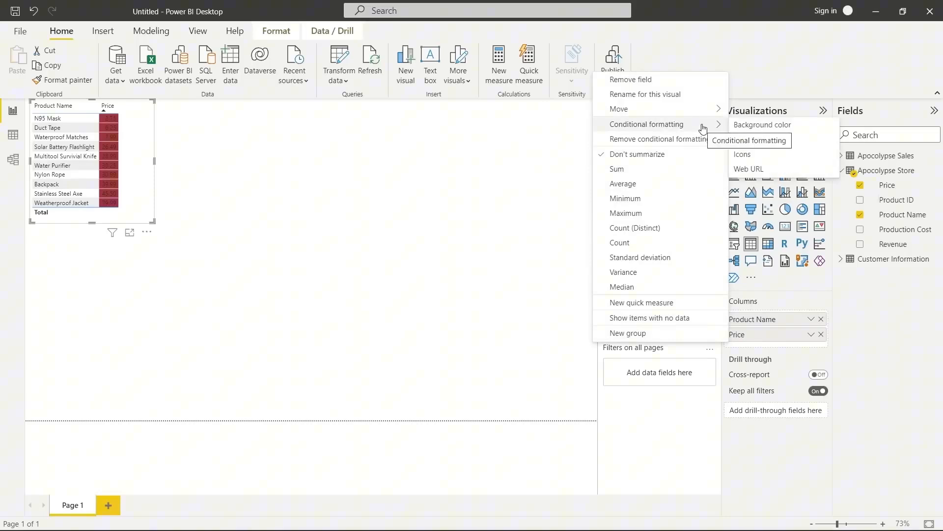
click(784, 129)
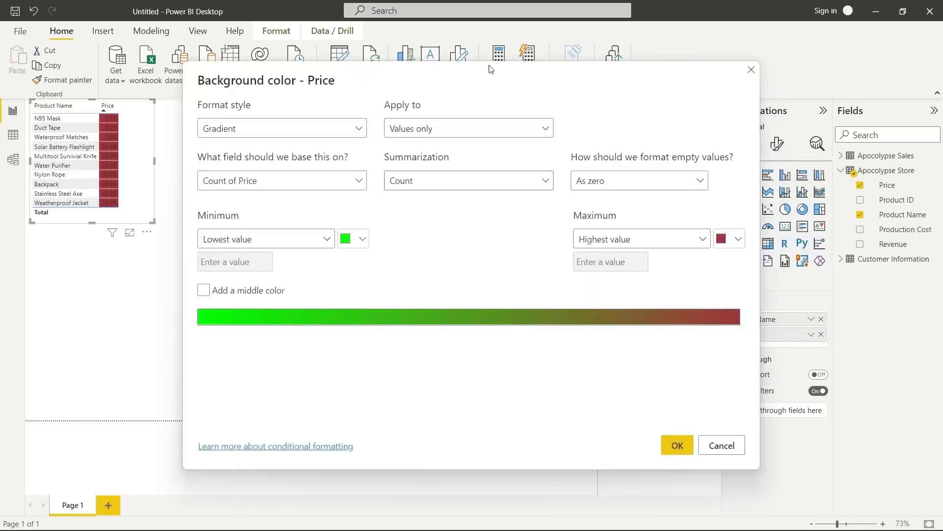
drag(489, 69, 630, 61)
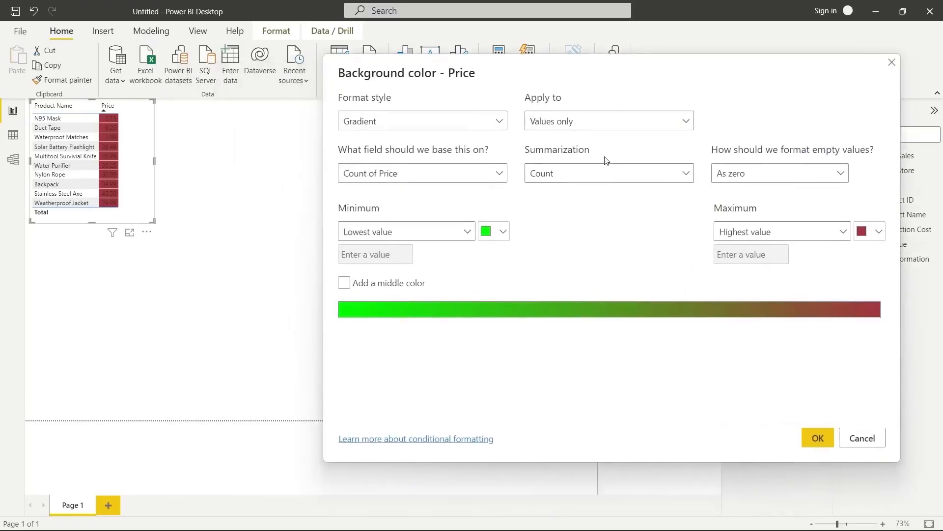
click(608, 182)
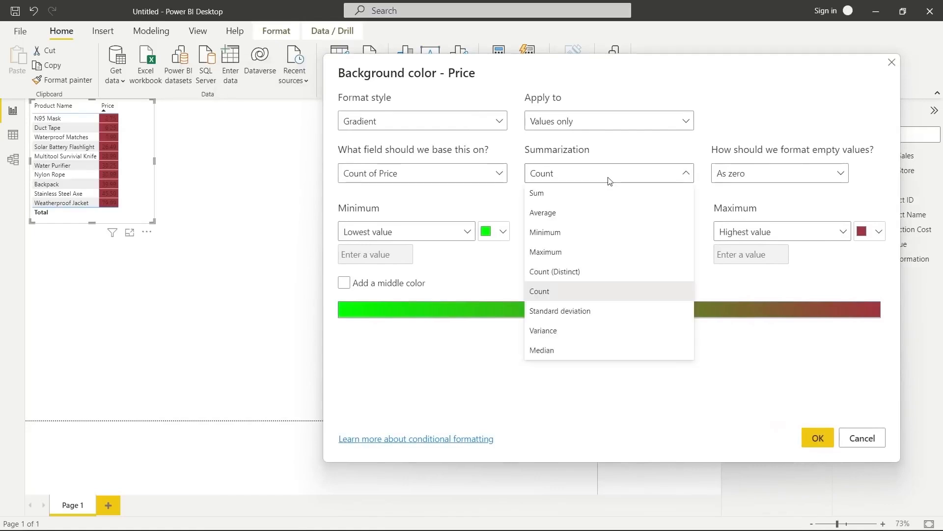
click(600, 232)
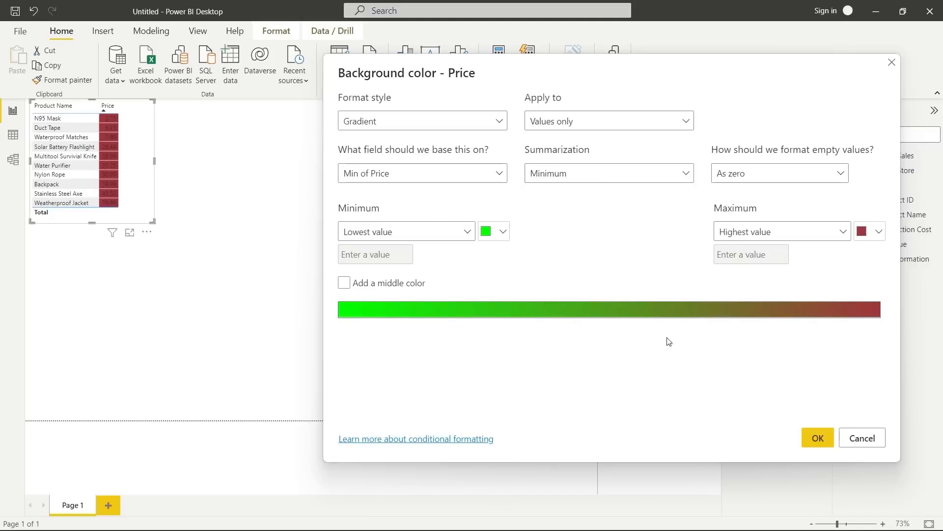
click(817, 437)
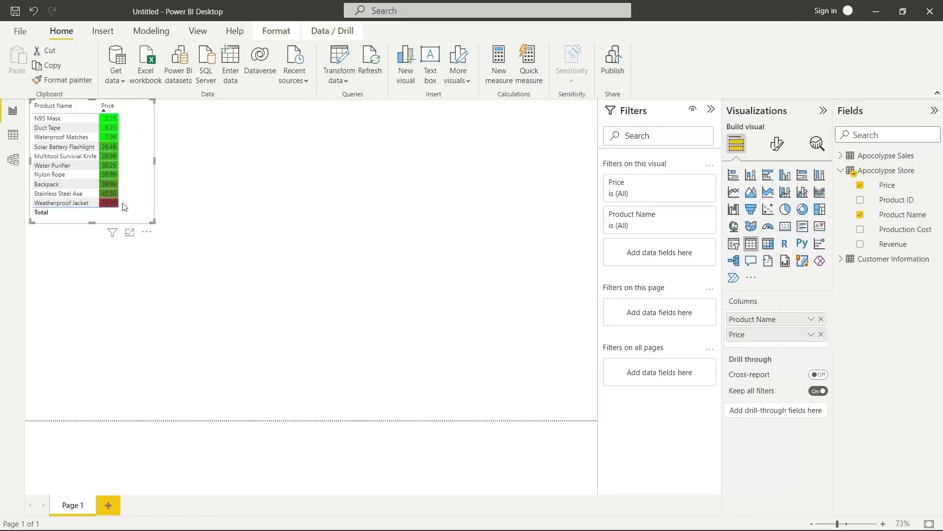
Add Units Sold from Apocolypse Sales to the table, then widen that column and the table itself.
click(841, 156)
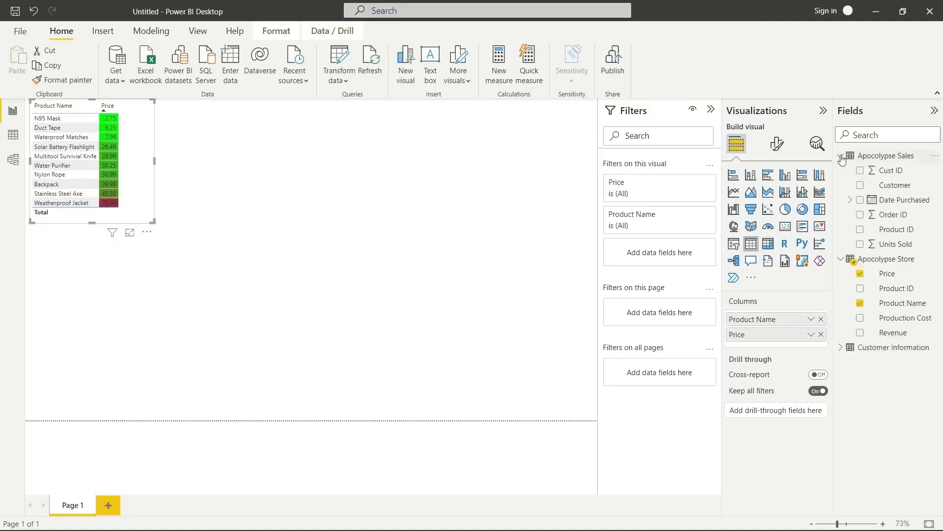
click(860, 245)
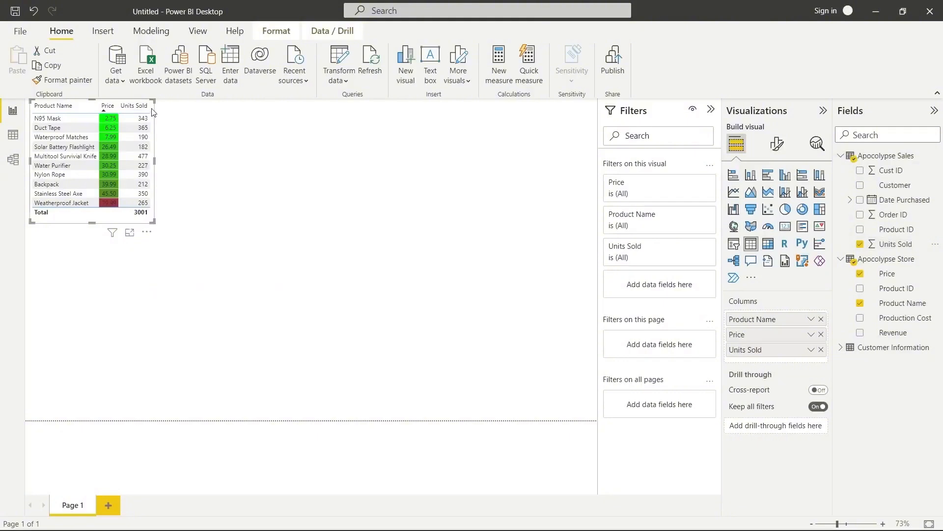
drag(147, 107, 170, 107)
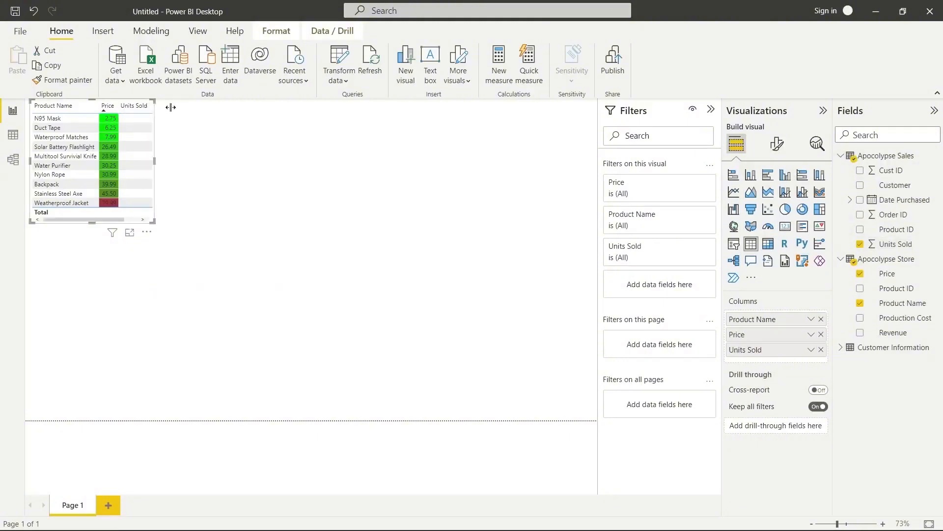
drag(155, 161, 203, 161)
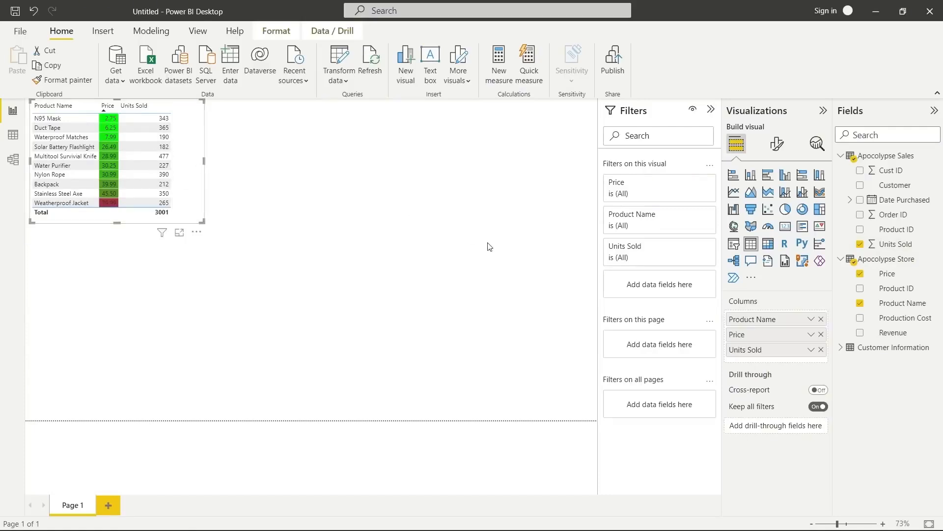
Apply data bars to Units Sold with a bright green #15FF00 positive bar and a dark red negative bar.
right_click(780, 351)
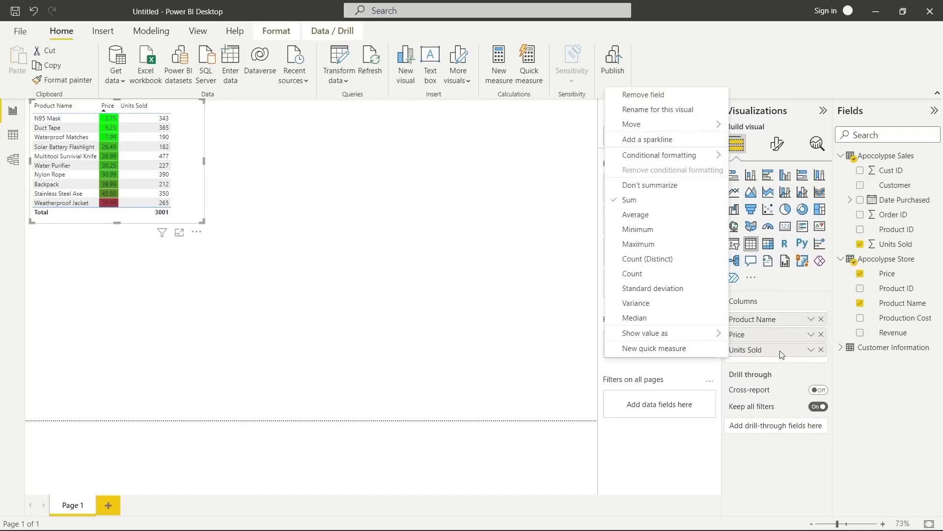
mouse_move(688, 162)
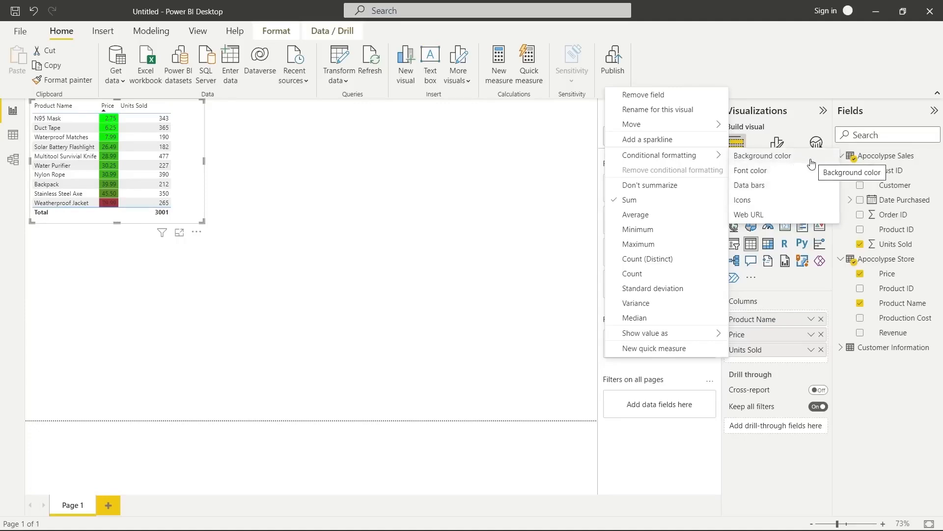
click(822, 186)
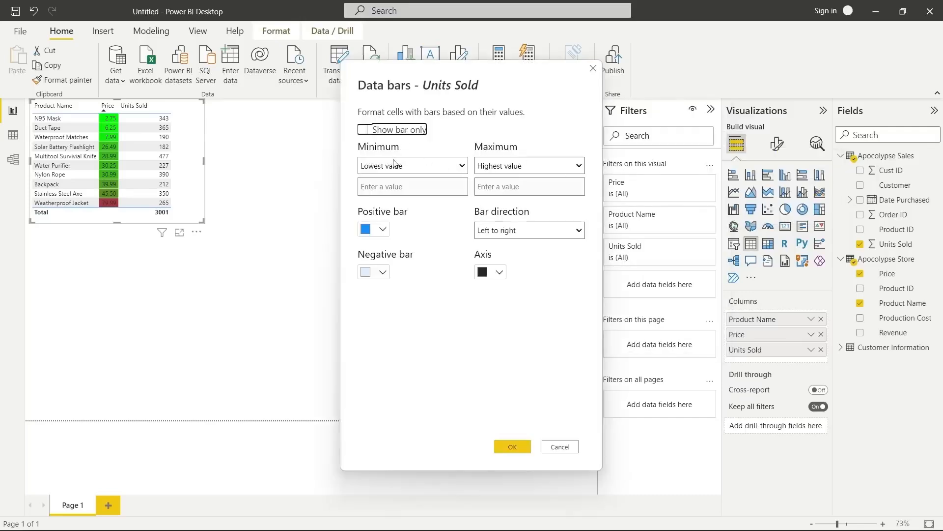
click(383, 229)
click(382, 432)
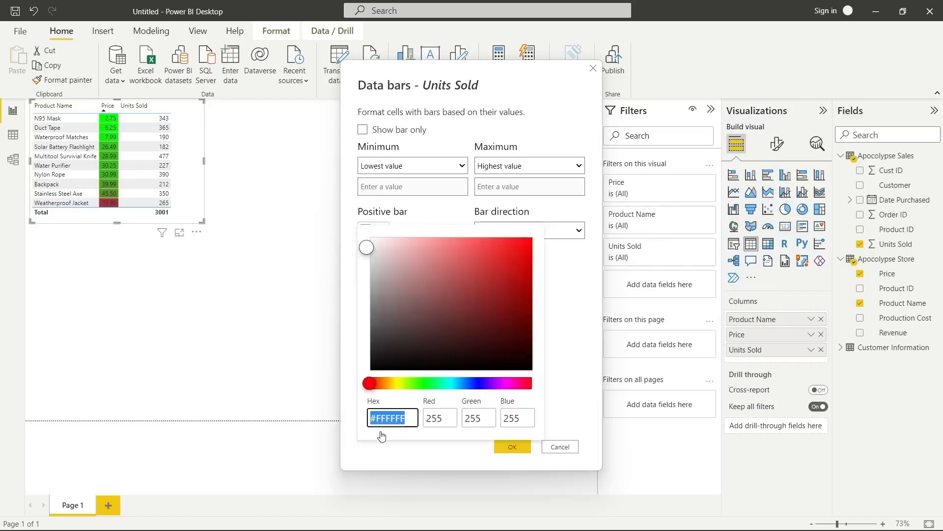
click(421, 383)
click(528, 236)
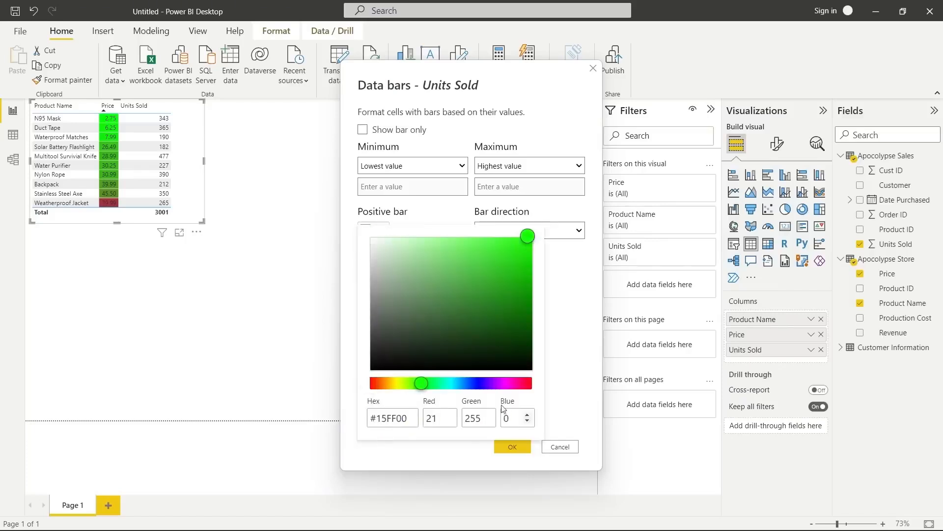
click(571, 314)
click(390, 273)
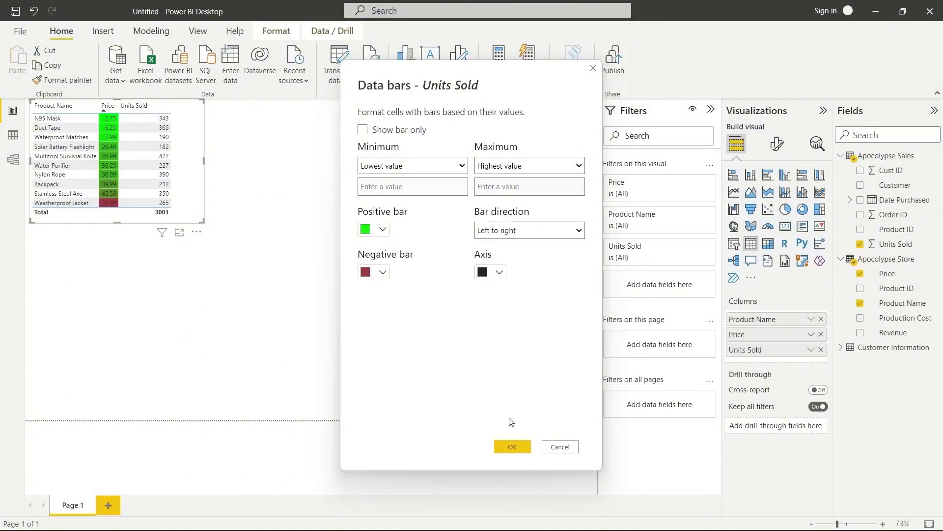
click(511, 446)
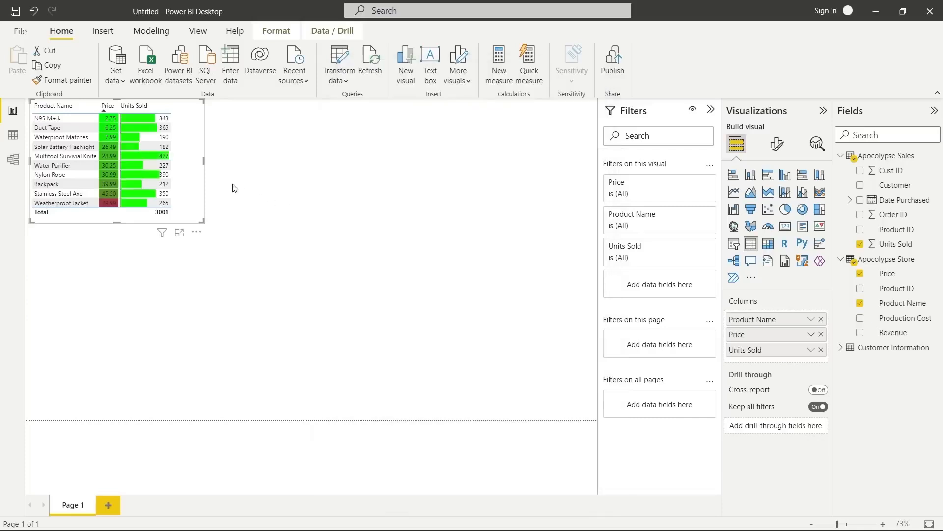
Widen the table and its Units Sold column, then sort the rows by Units Sold in descending order.
drag(204, 162, 248, 162)
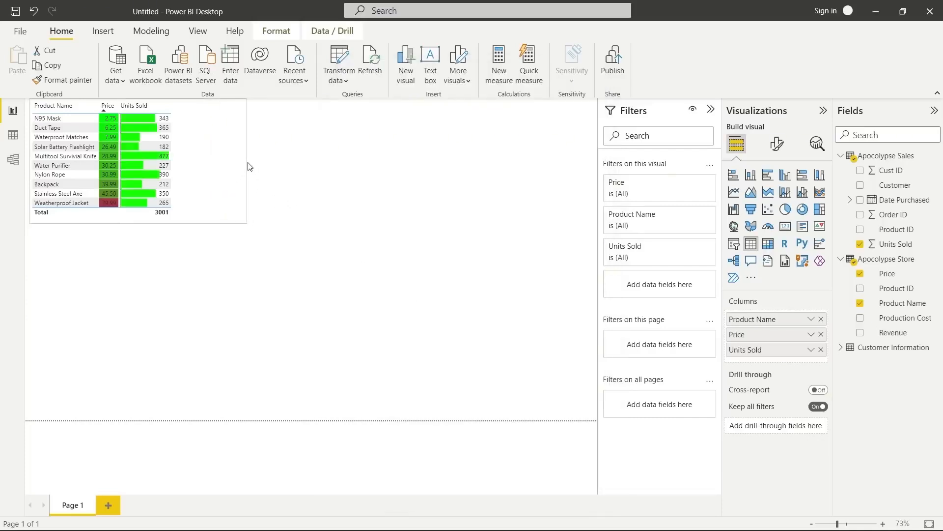
drag(171, 107, 214, 112)
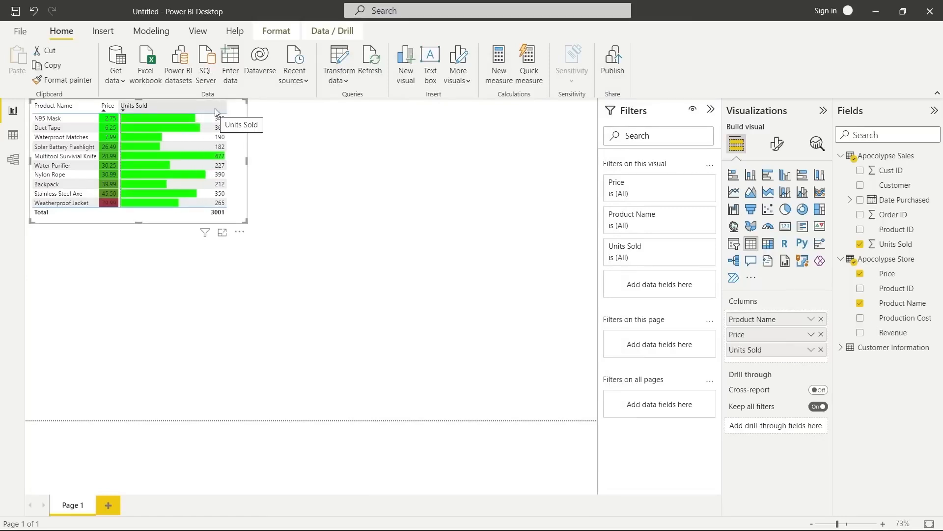
click(181, 106)
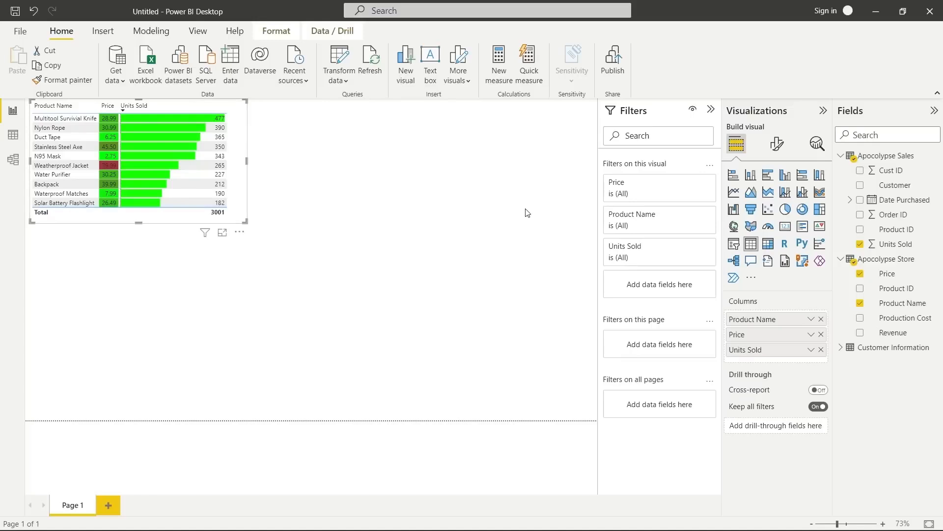
Open the background color conditional formatting for Units Sold and set its format style to Rules.
right_click(777, 350)
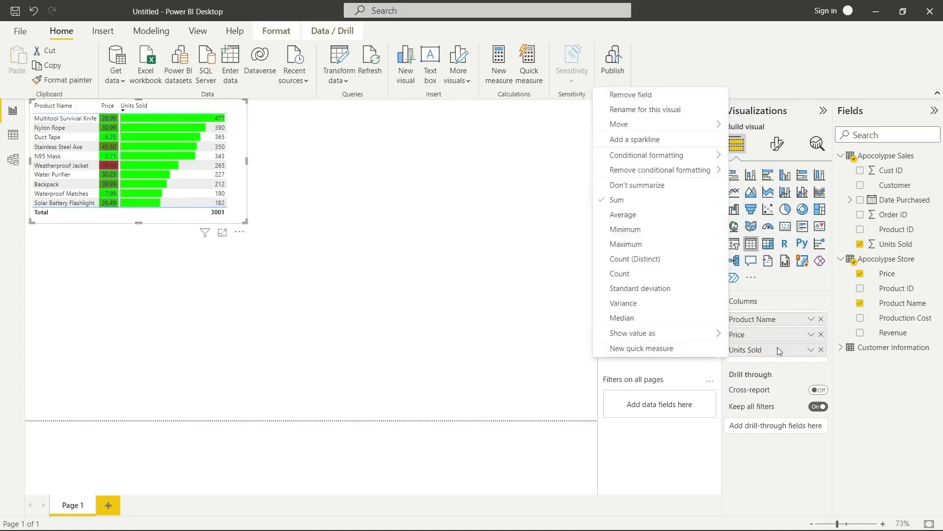
mouse_move(706, 158)
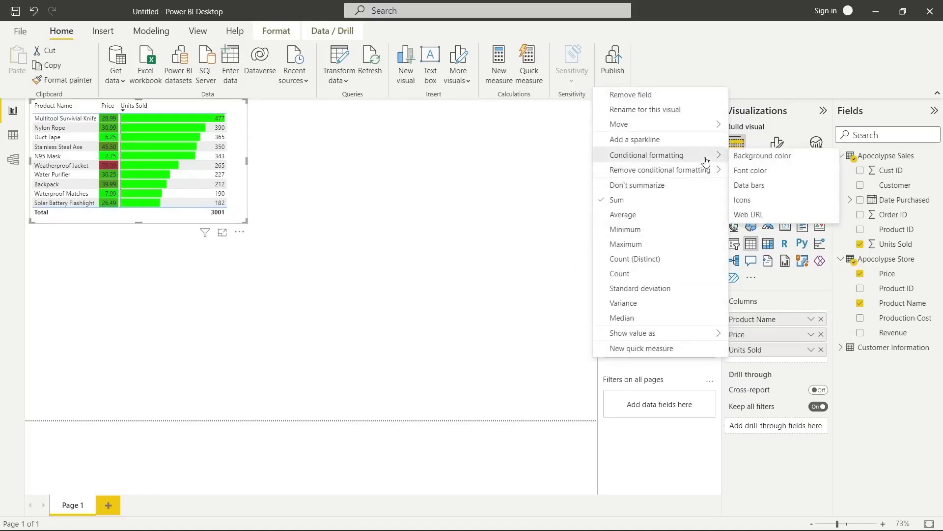
click(773, 156)
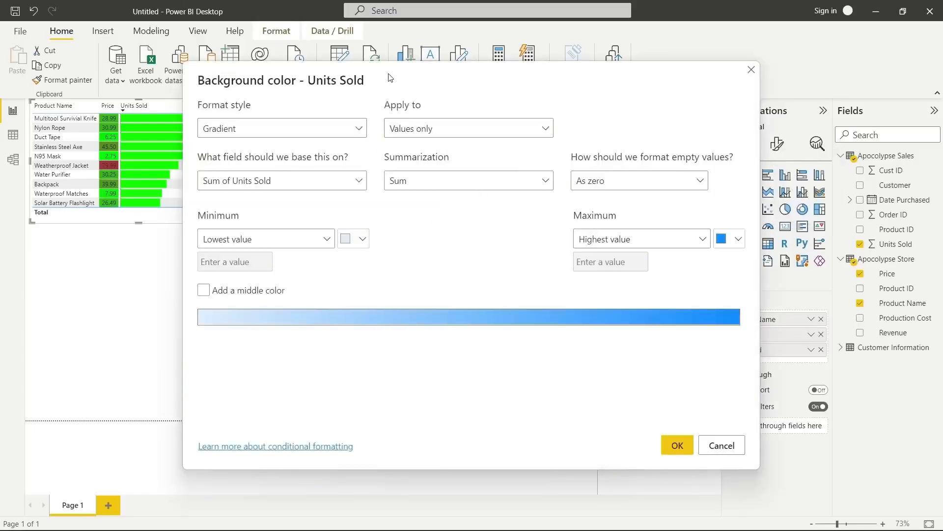
drag(391, 77, 507, 58)
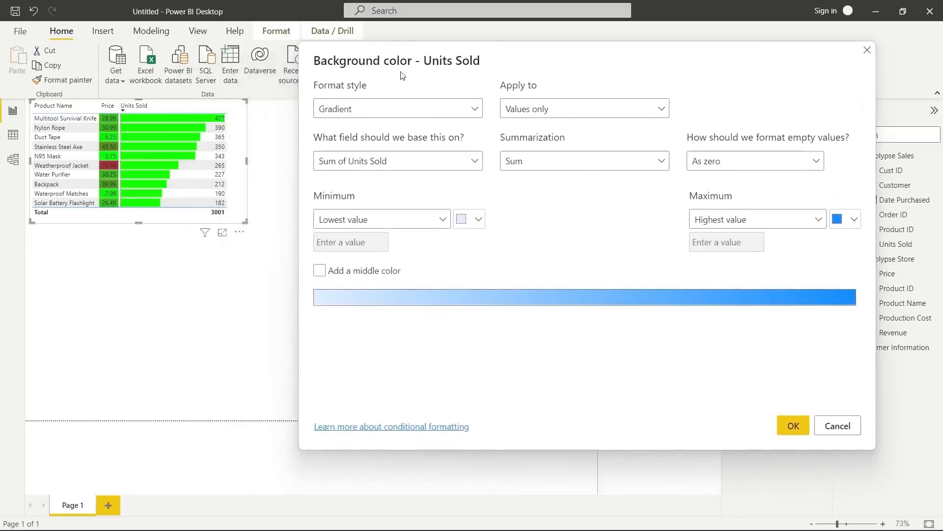
click(436, 117)
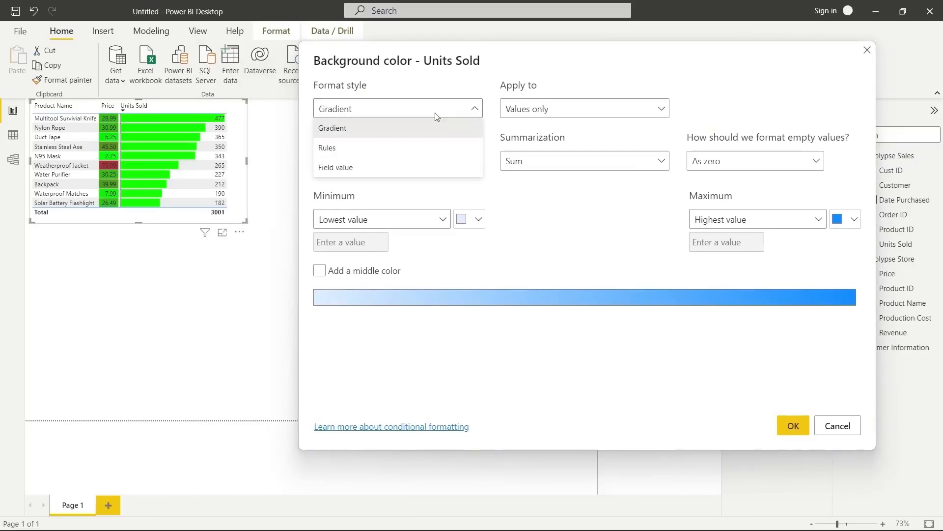
click(388, 150)
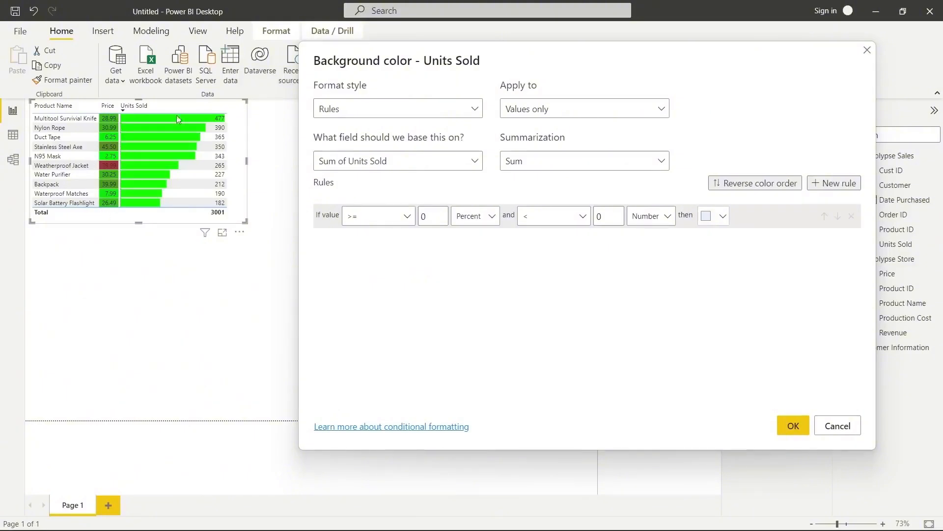
Define the first rule to color values from number 0 to below number 266 dark yellow.
click(431, 216)
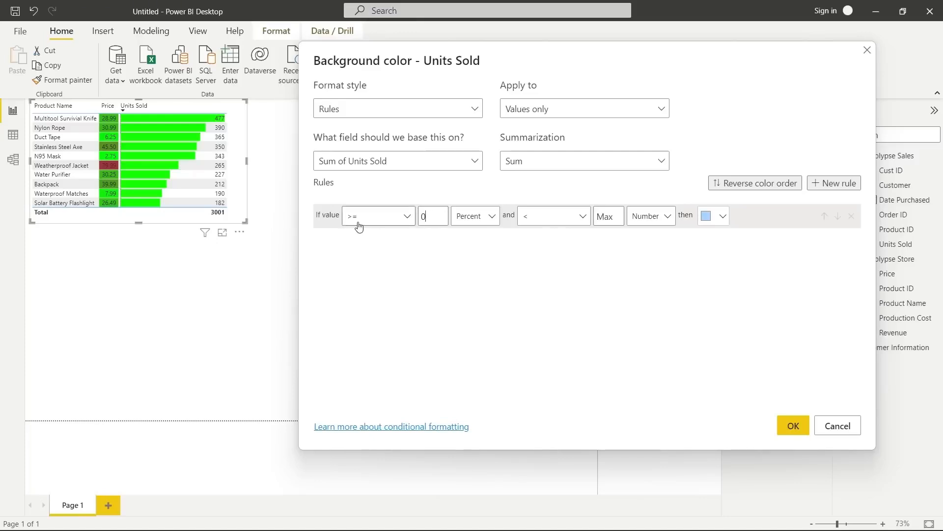
click(473, 216)
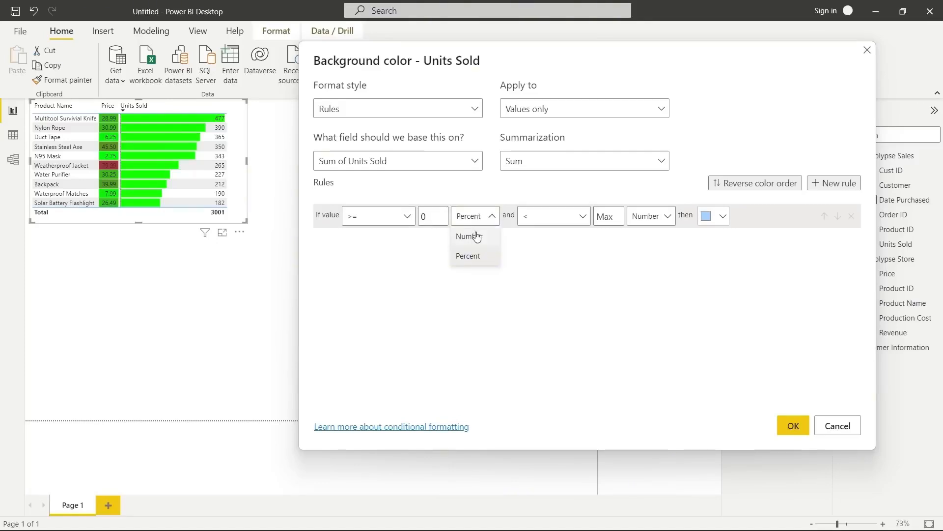
click(476, 236)
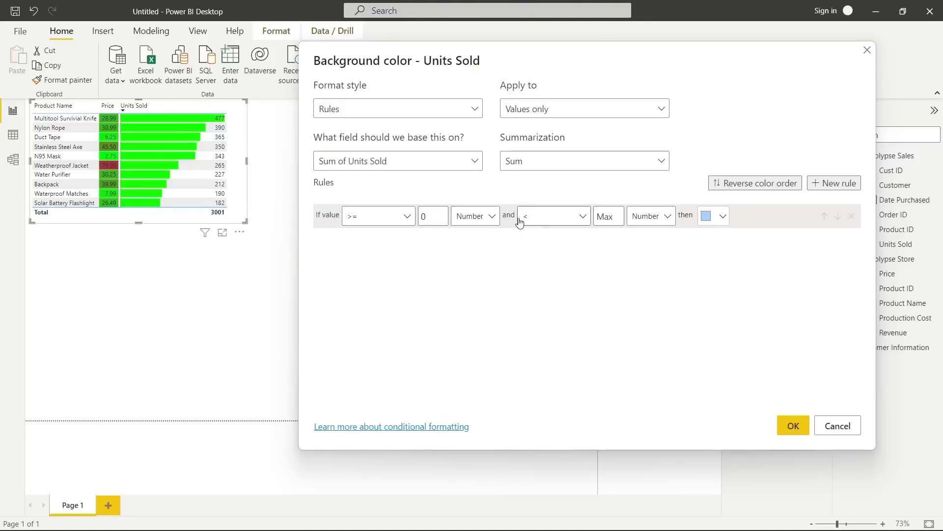
click(616, 216)
text(266)
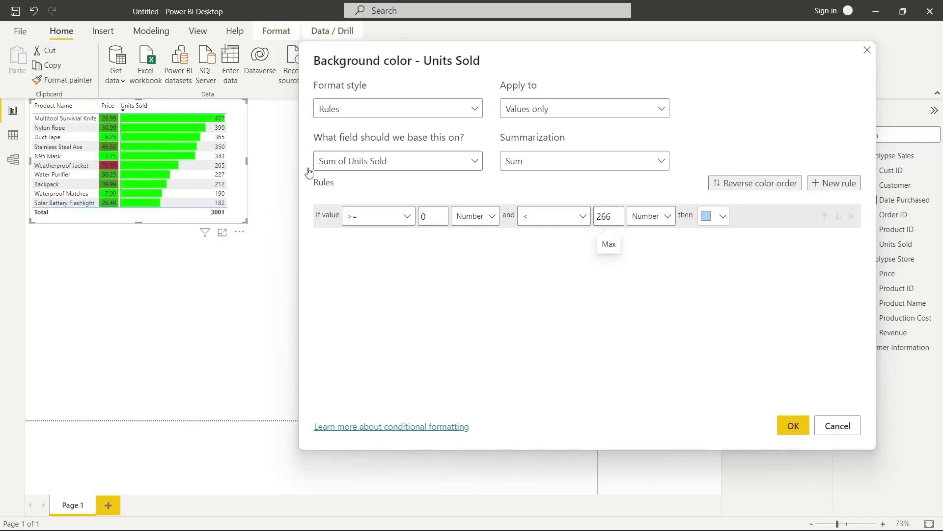
click(710, 217)
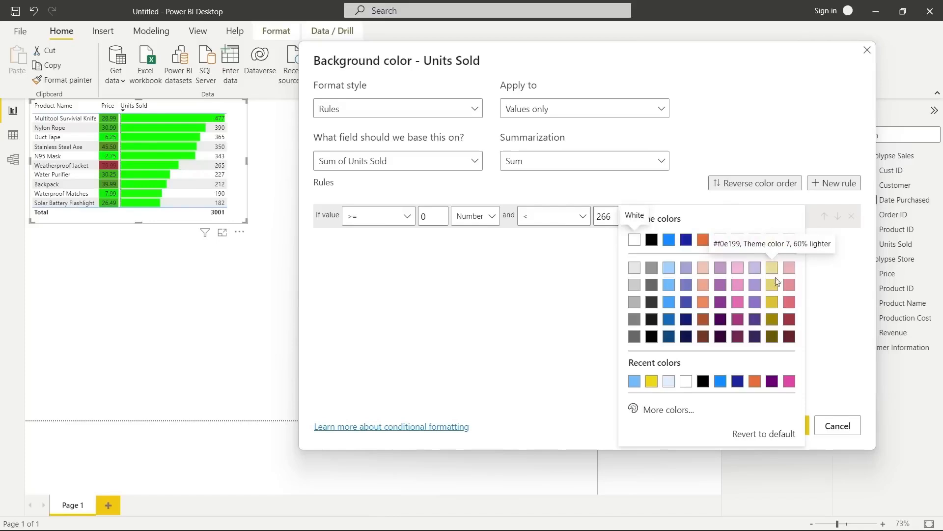
click(776, 304)
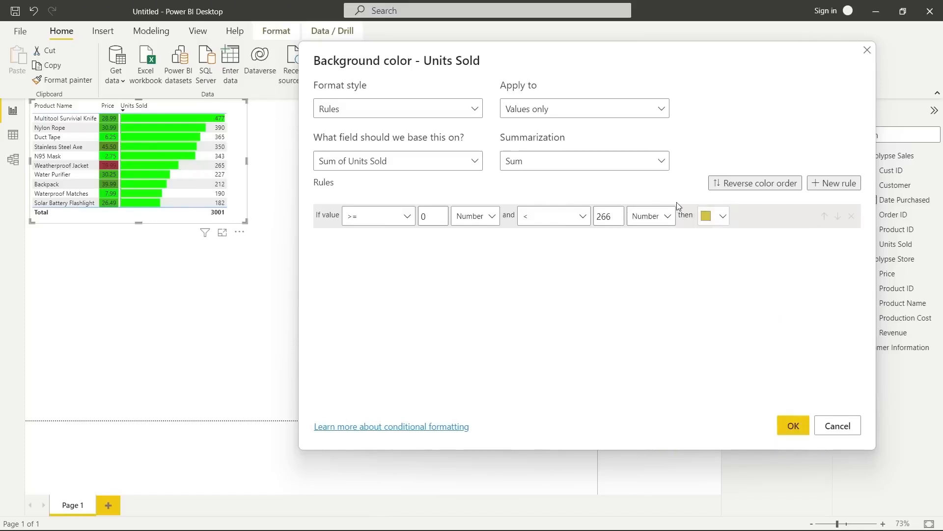
Add a second rule coloring values from number 266 to below number 500 light peach, and apply the background formatting.
click(837, 187)
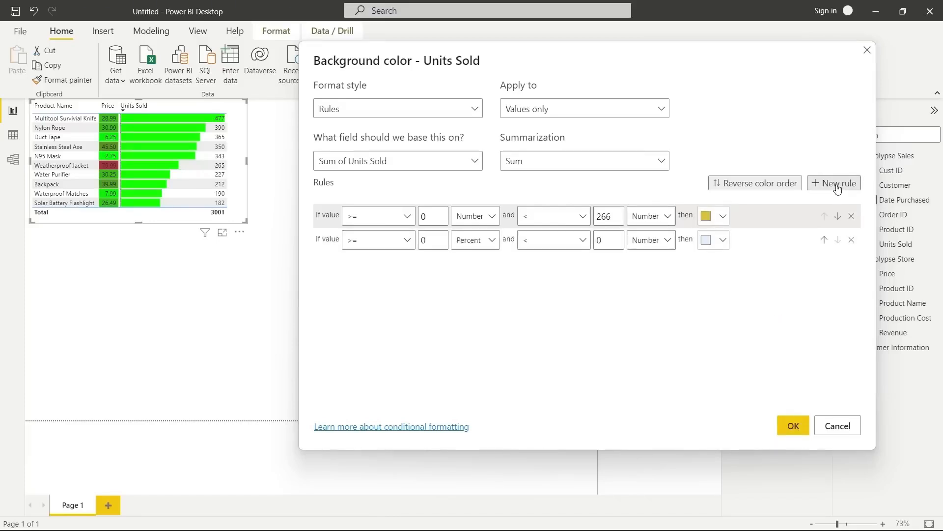
click(437, 244)
key(BackSpace)
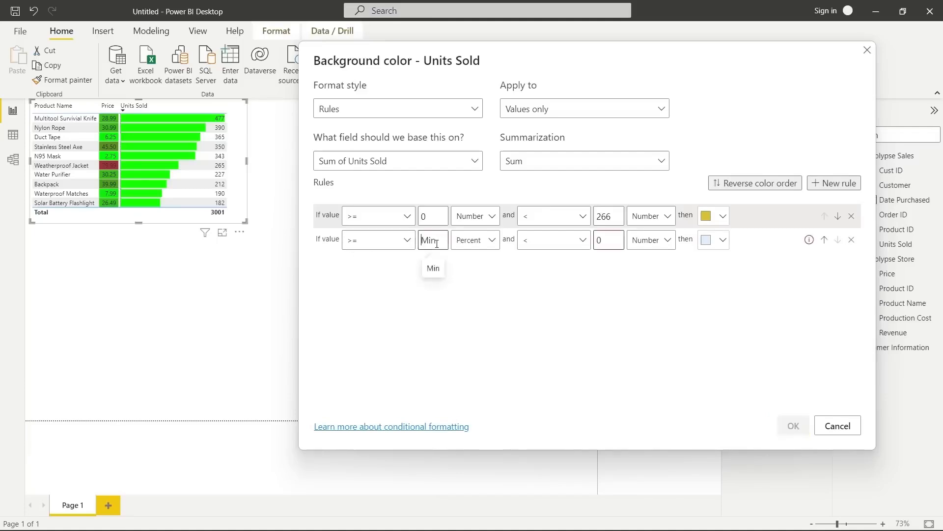
text(266)
click(473, 244)
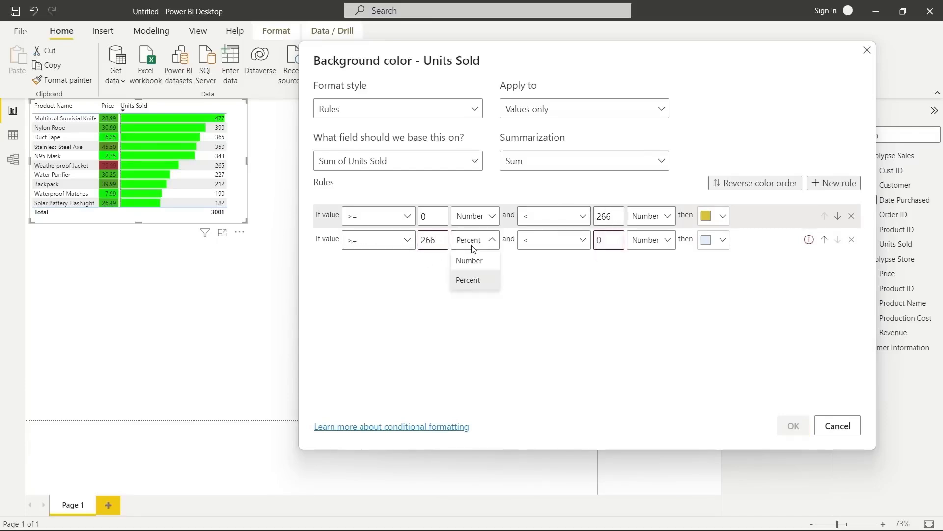
click(469, 261)
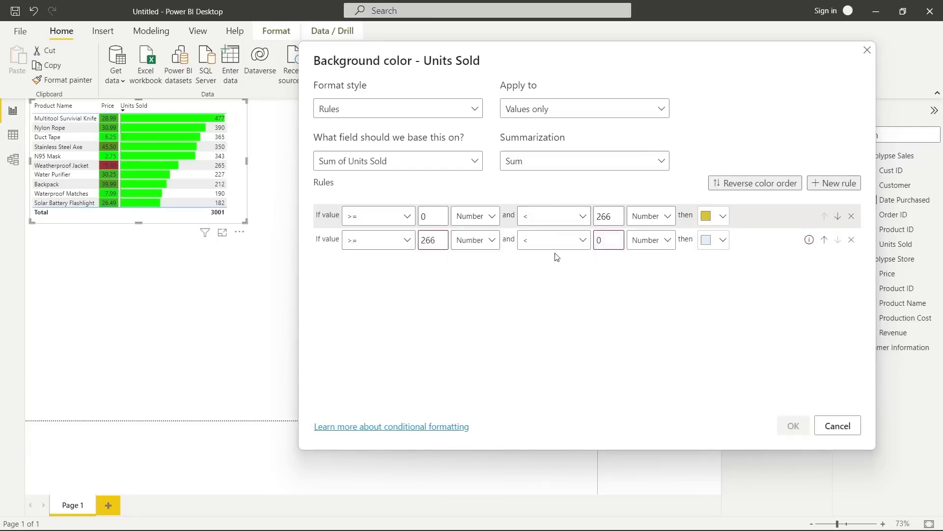
click(610, 241)
key(BackSpace)
text(500)
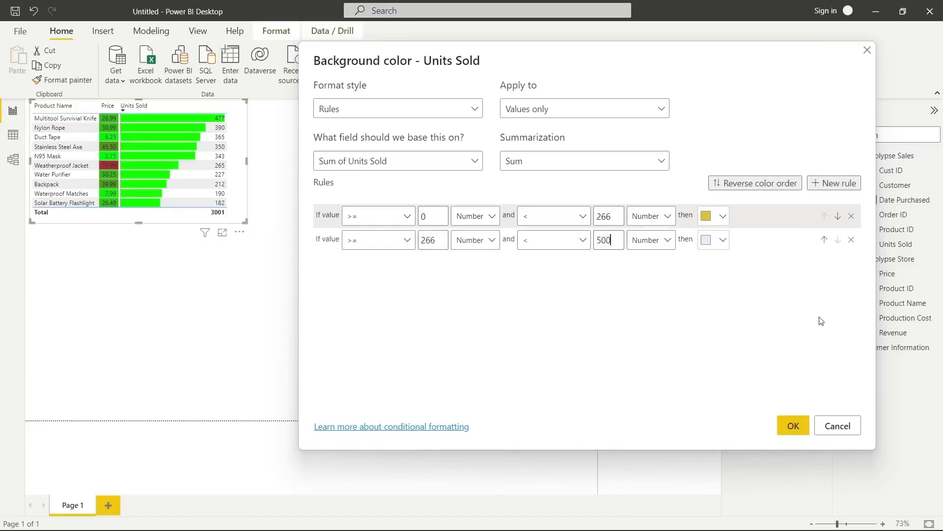
click(722, 241)
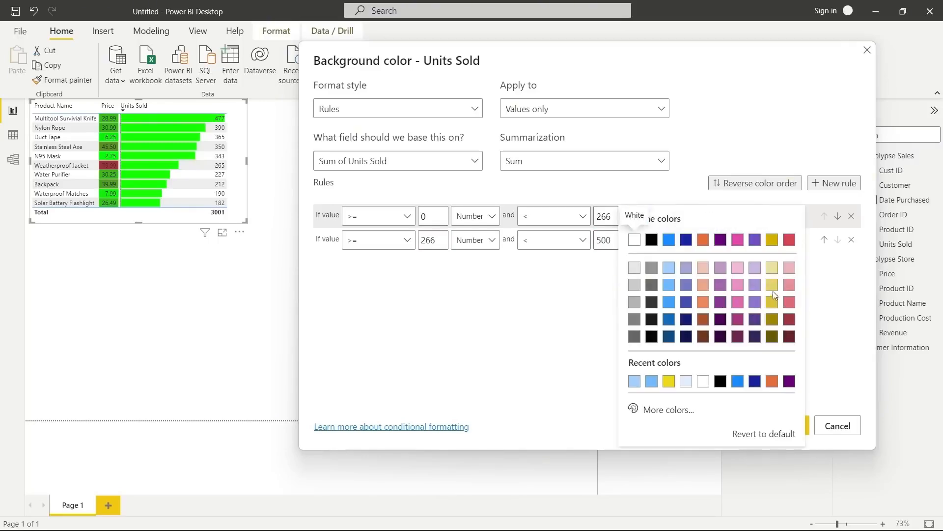
click(703, 268)
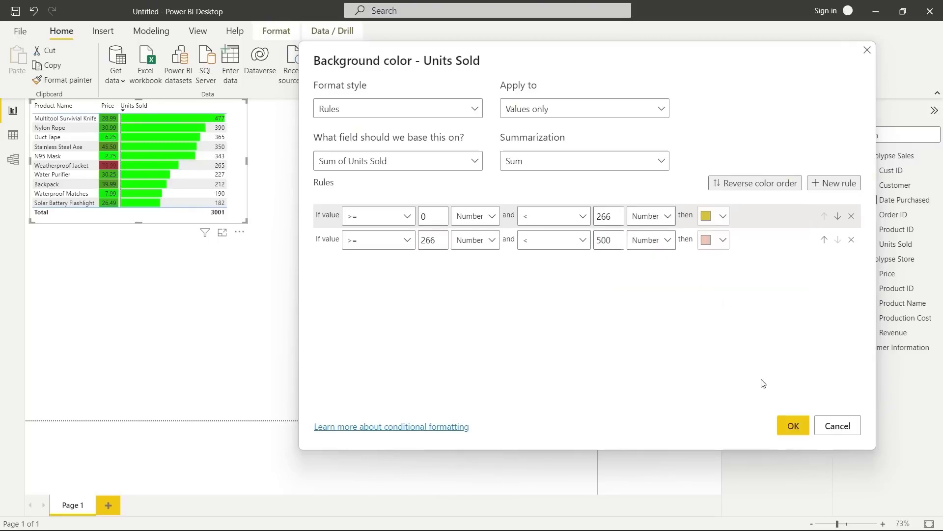
click(792, 426)
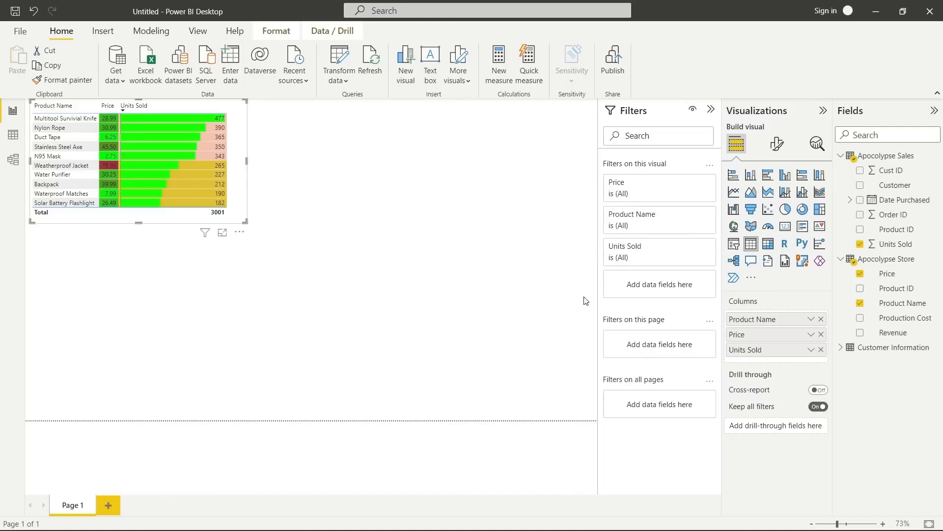
Apply rule-based icons to Units Sold using the red diamond, yellow triangle and green circle style, then deselect the table.
right_click(787, 356)
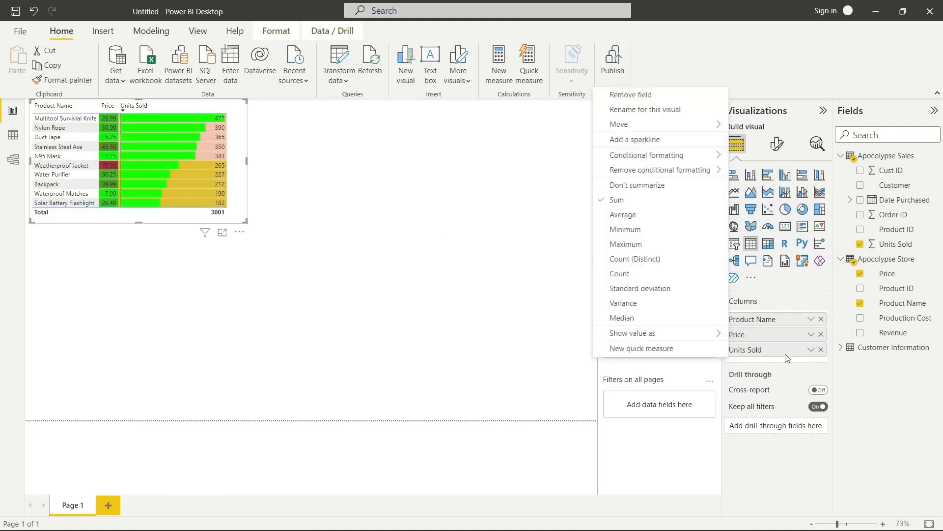
mouse_move(688, 162)
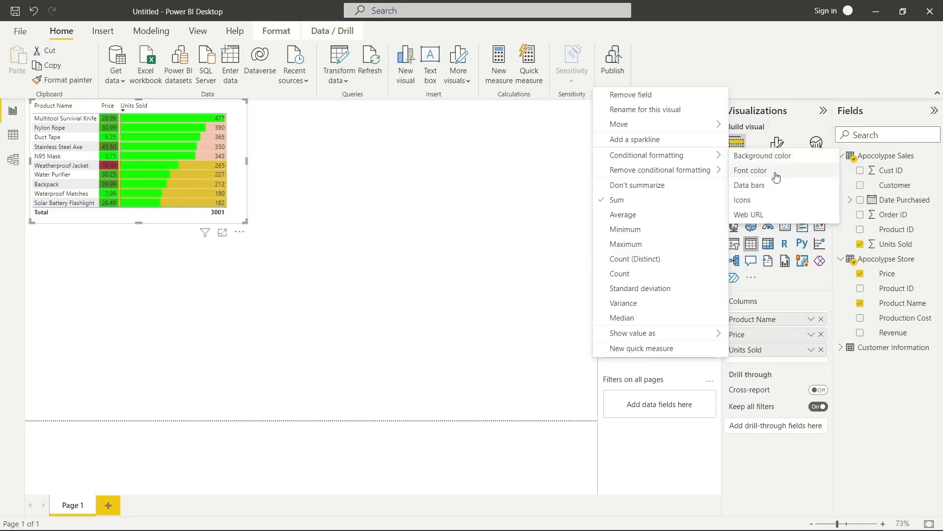
click(774, 205)
drag(457, 74, 552, 56)
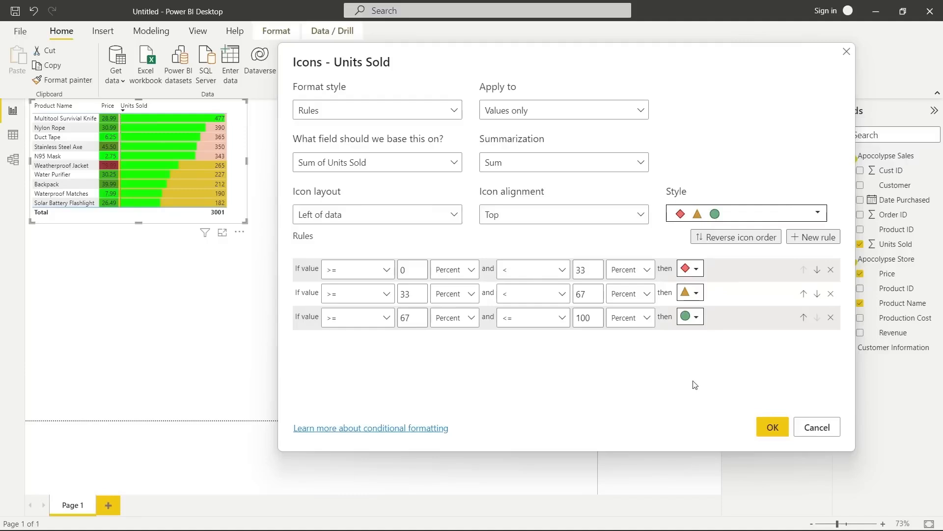
click(767, 426)
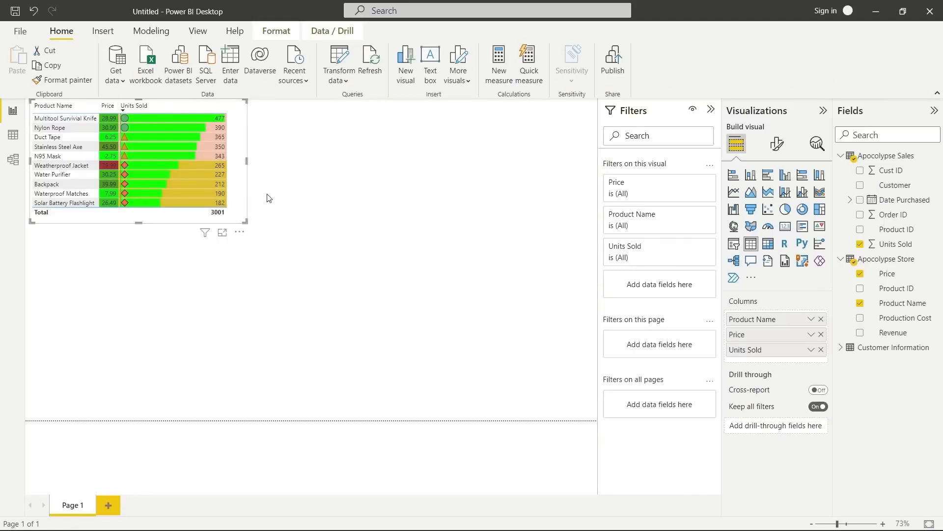
click(526, 241)
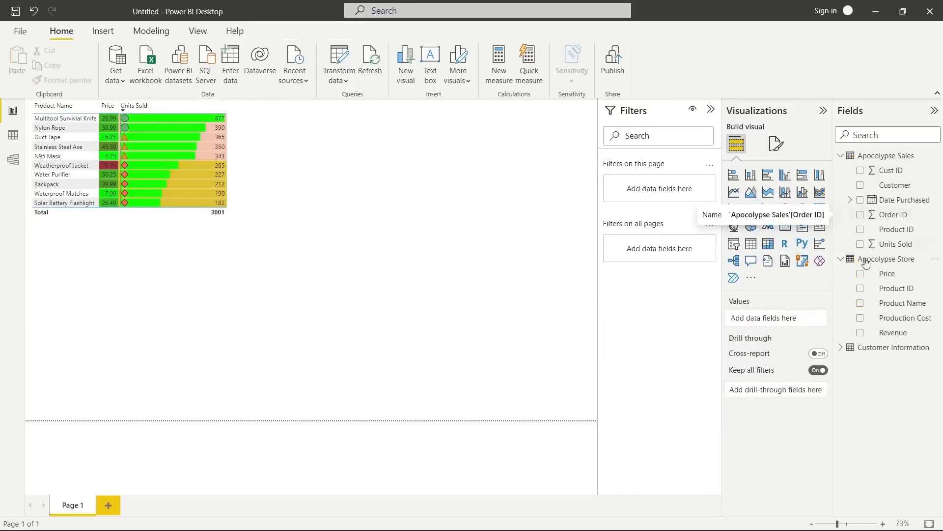
Create a second table visual showing Product Name, Price, Units Sold and Revenue.
click(860, 303)
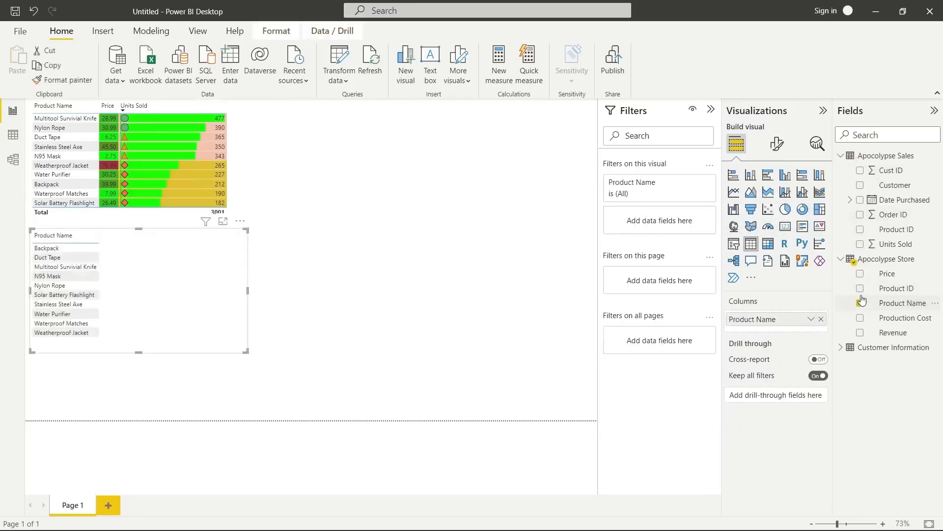
click(860, 273)
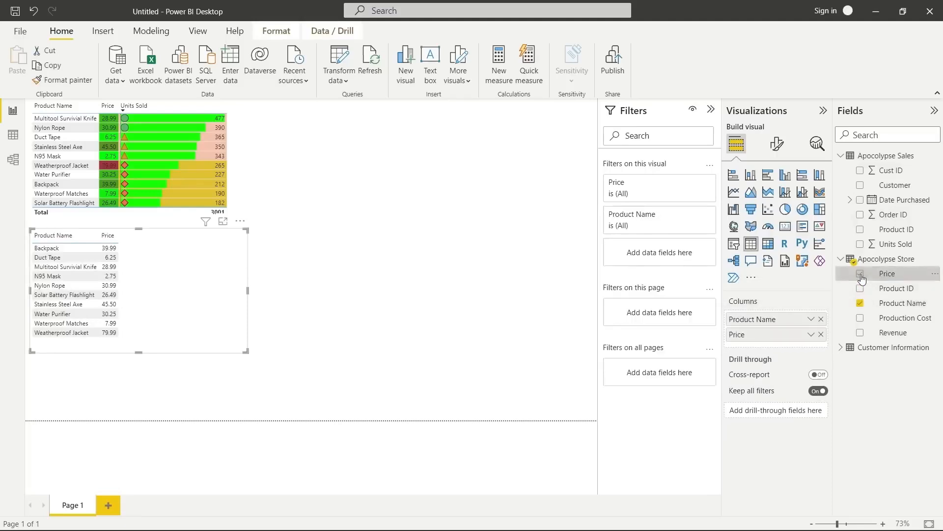
click(861, 244)
click(861, 332)
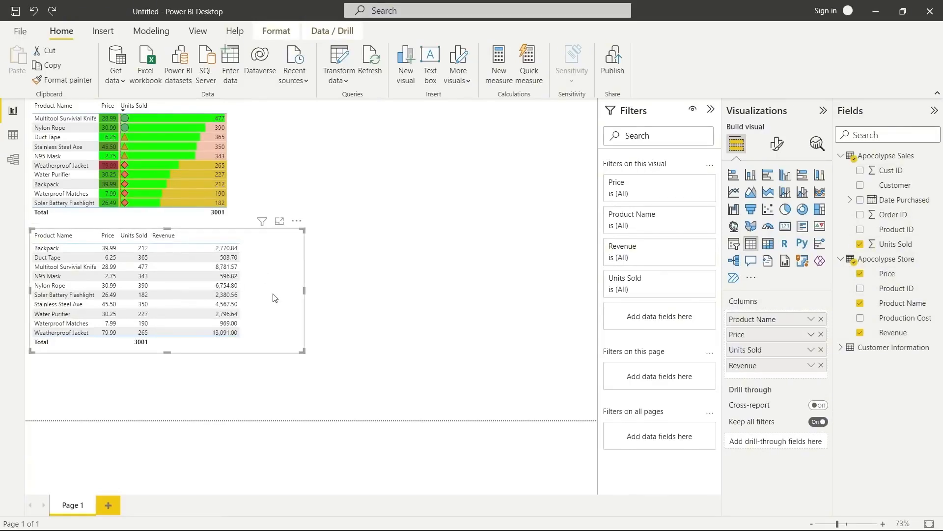
Change the Revenue column's summarization in the new table to Sum.
right_click(774, 364)
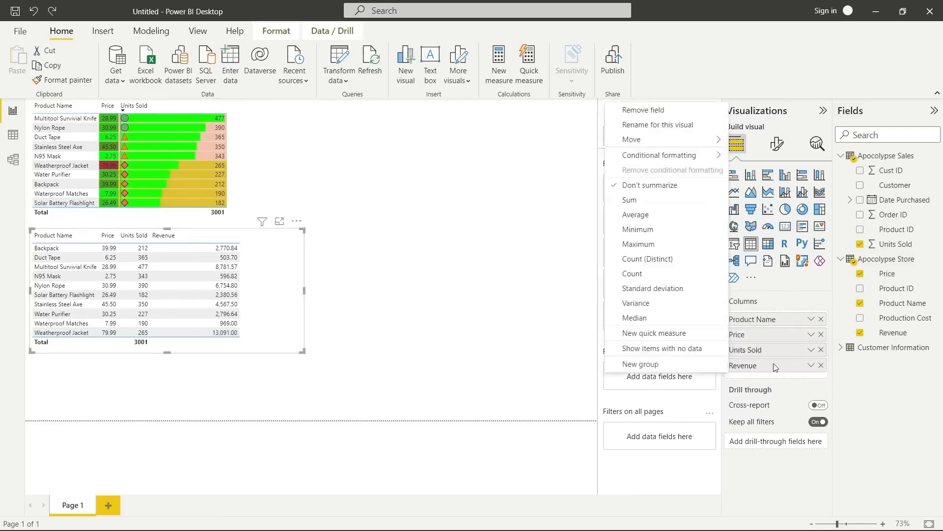
mouse_move(717, 155)
click(658, 202)
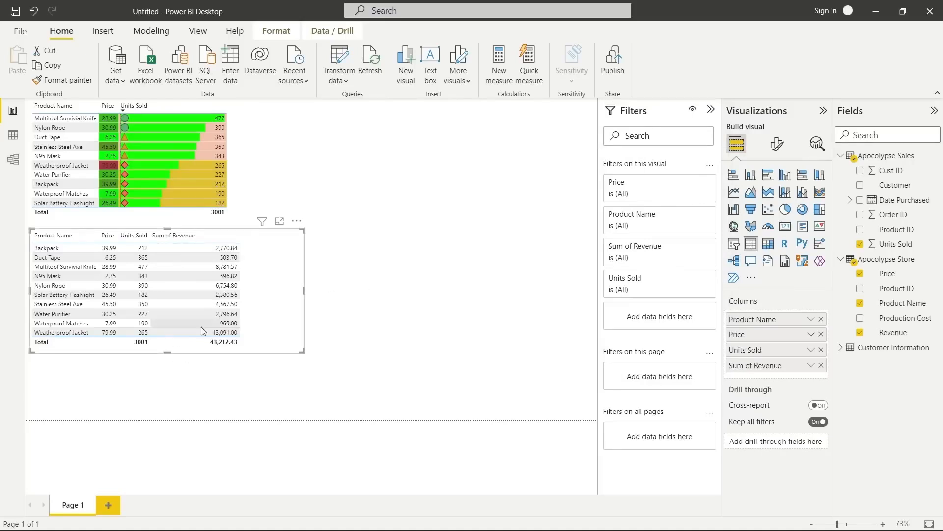
Apply data bars to Sum of Revenue with a custom dark green positive bar color.
right_click(760, 367)
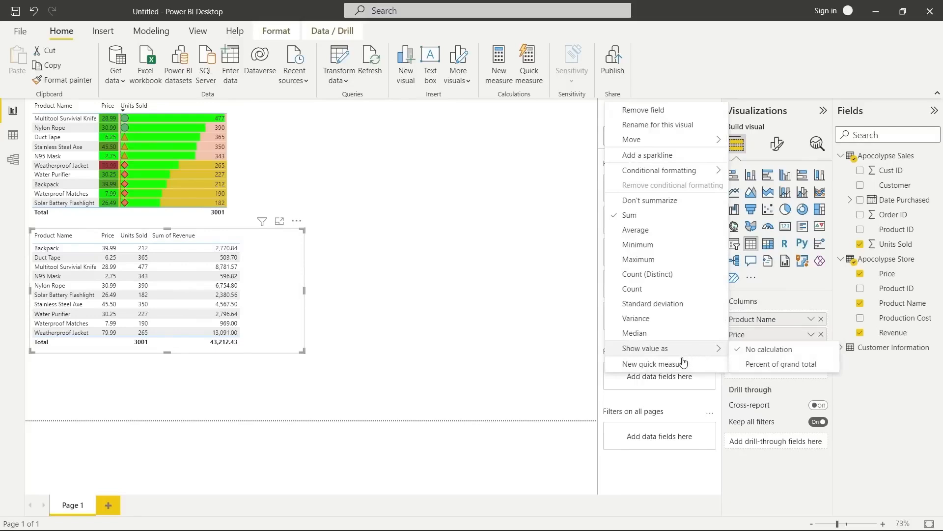
mouse_move(701, 173)
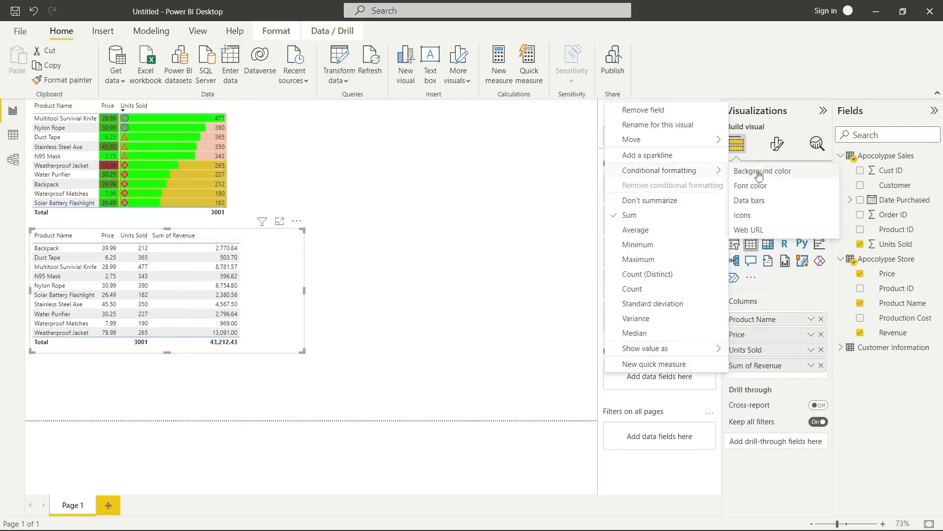
click(794, 205)
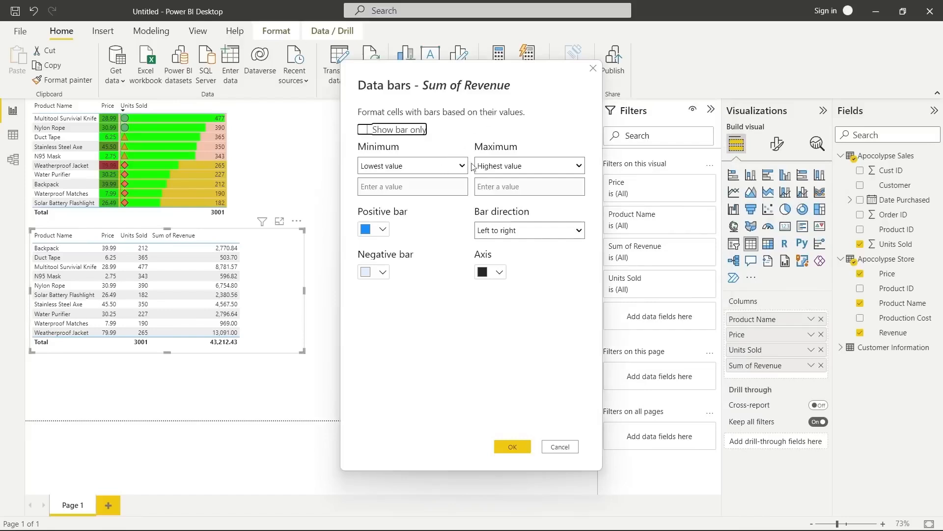
click(384, 231)
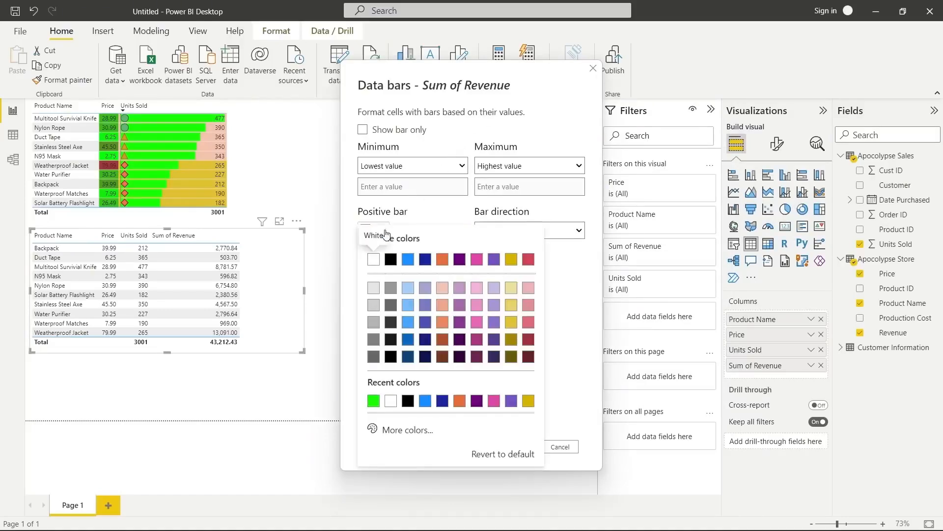
click(392, 431)
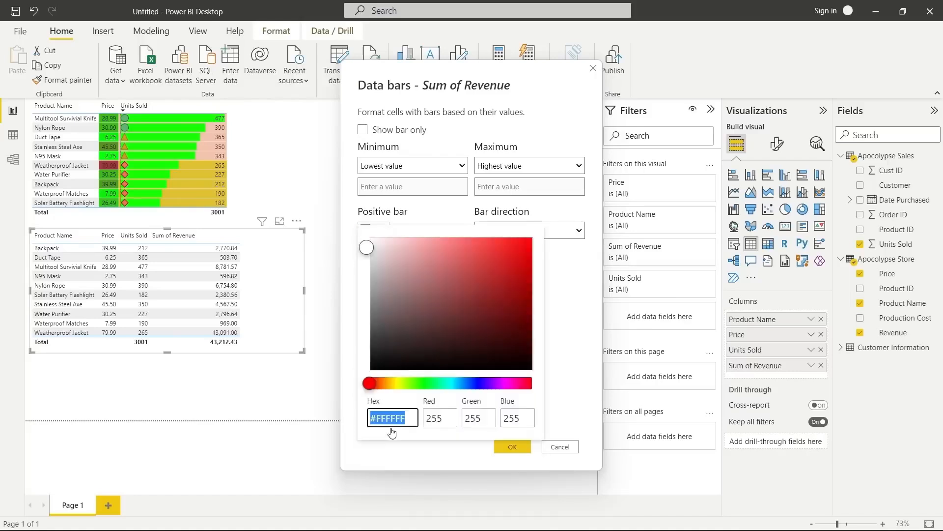
click(410, 382)
mouse_move(433, 330)
mouse_down()
mouse_move(452, 308)
mouse_move(467, 312)
mouse_move(463, 297)
mouse_up()
click(418, 386)
click(560, 396)
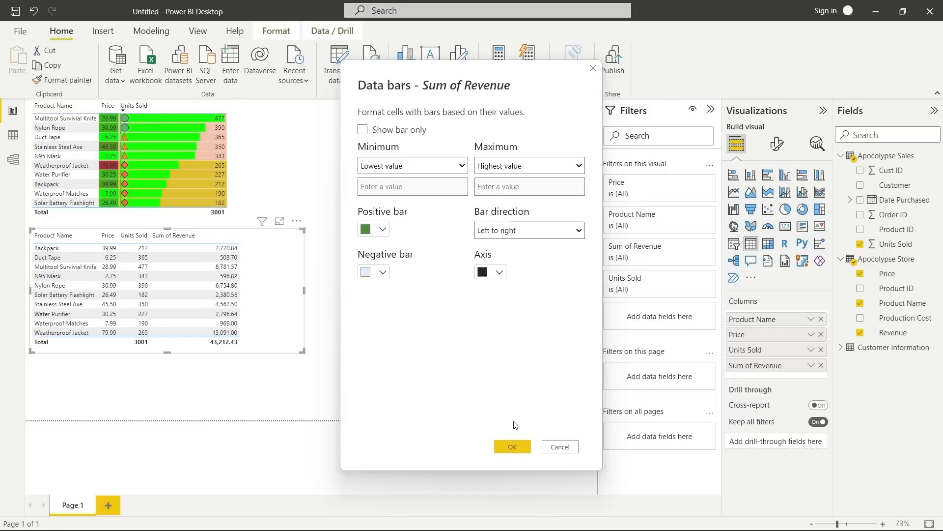
click(513, 447)
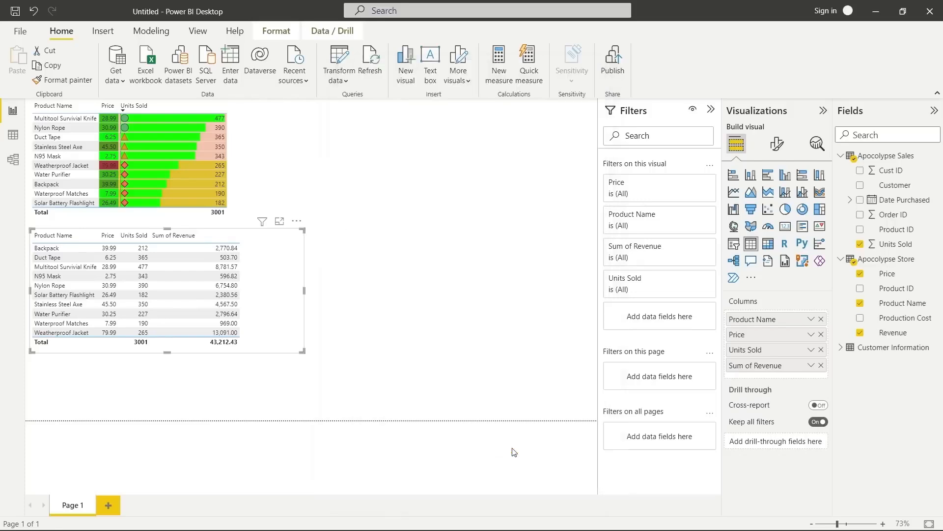
Sort the new table by Sum of Revenue in descending order and narrow the visual to fit its columns.
click(206, 240)
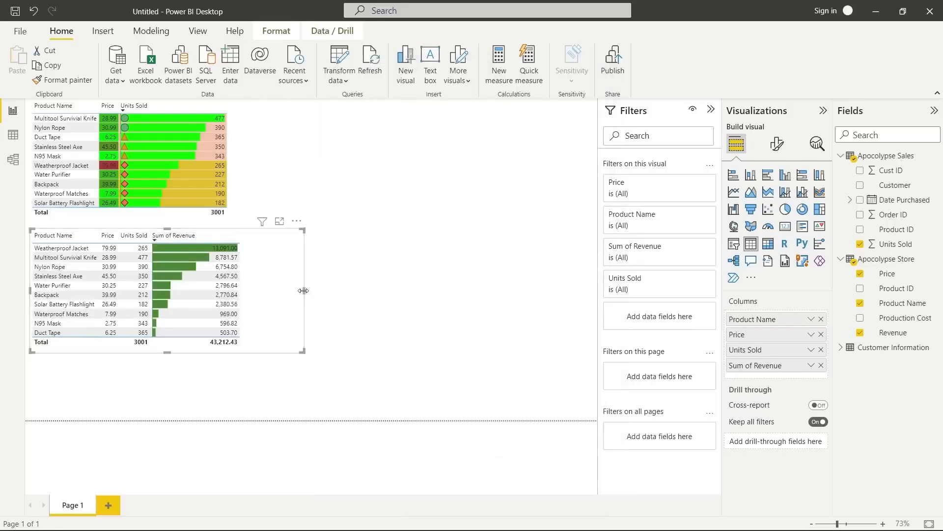
drag(303, 290, 261, 299)
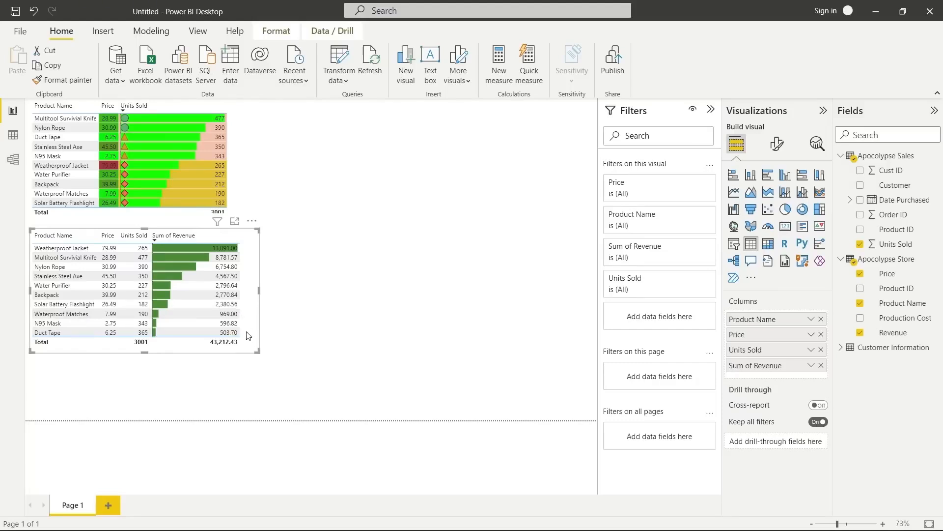
key(ctrl+z)
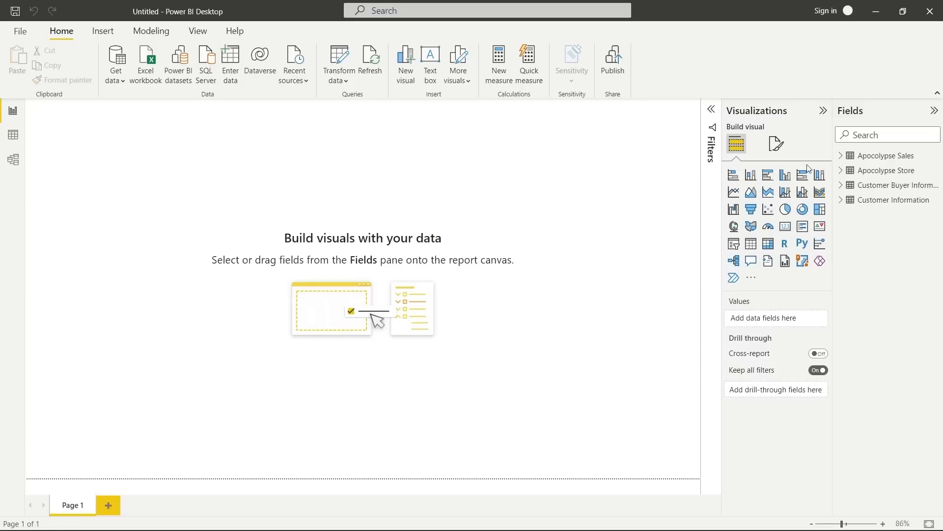
Show the Apocolypse Sales table in data view and start a new group on its Customer field.
click(840, 158)
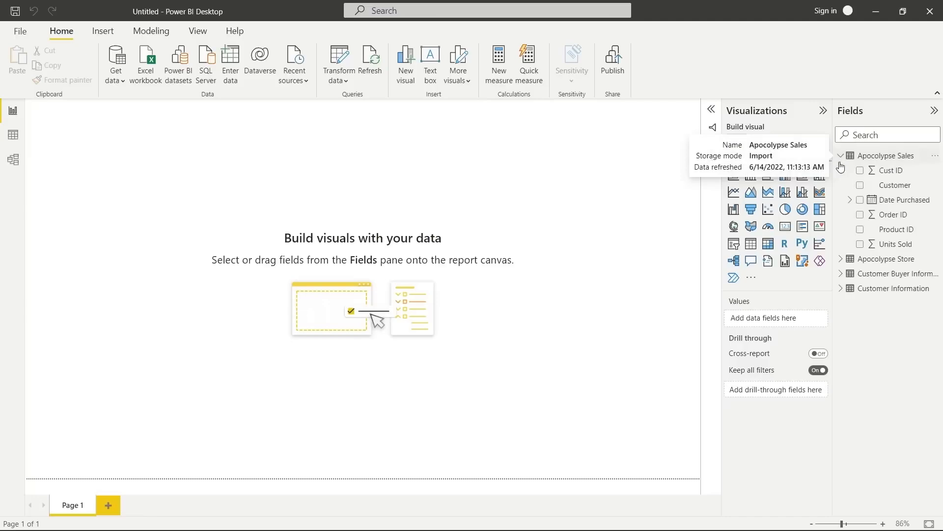
click(13, 135)
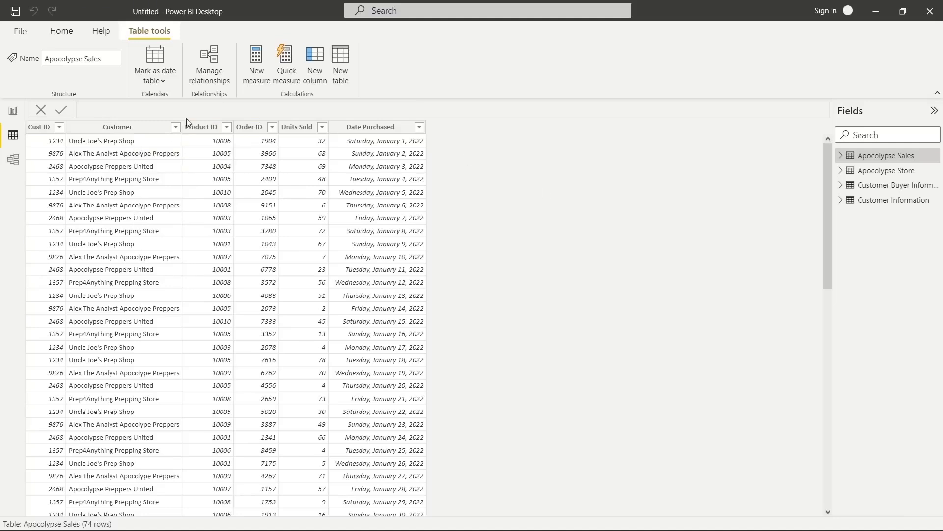
right_click(158, 131)
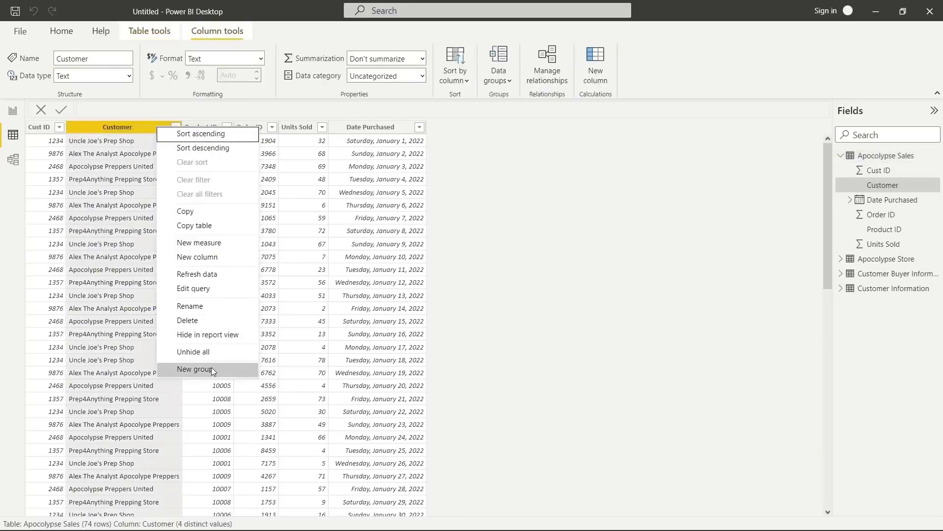
click(582, 256)
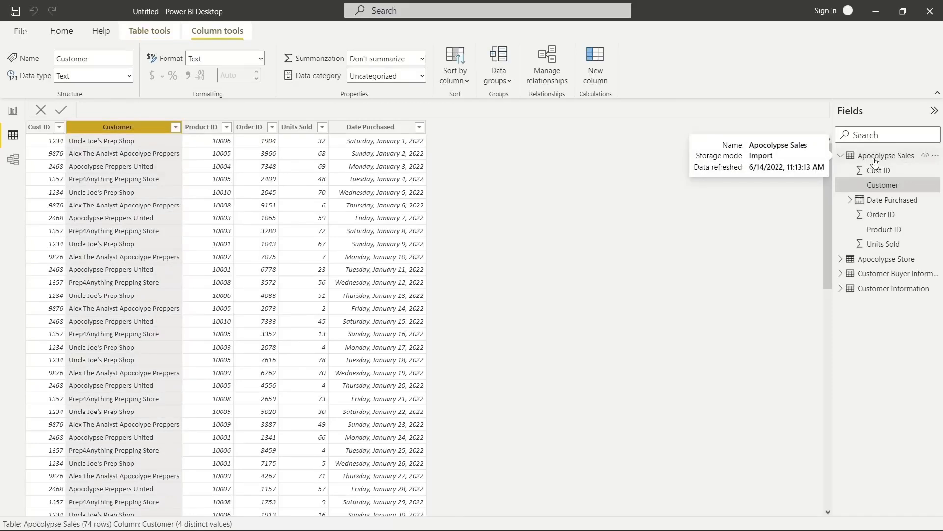
right_click(877, 188)
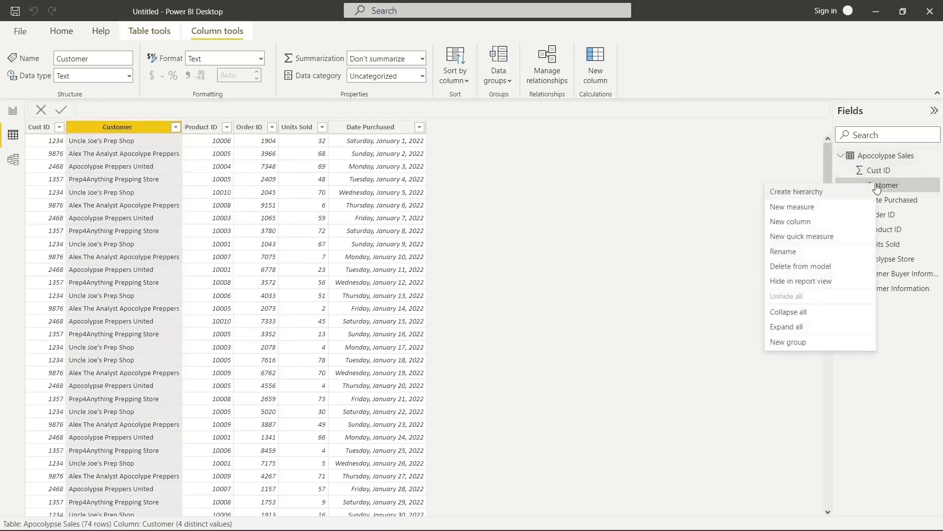
click(801, 344)
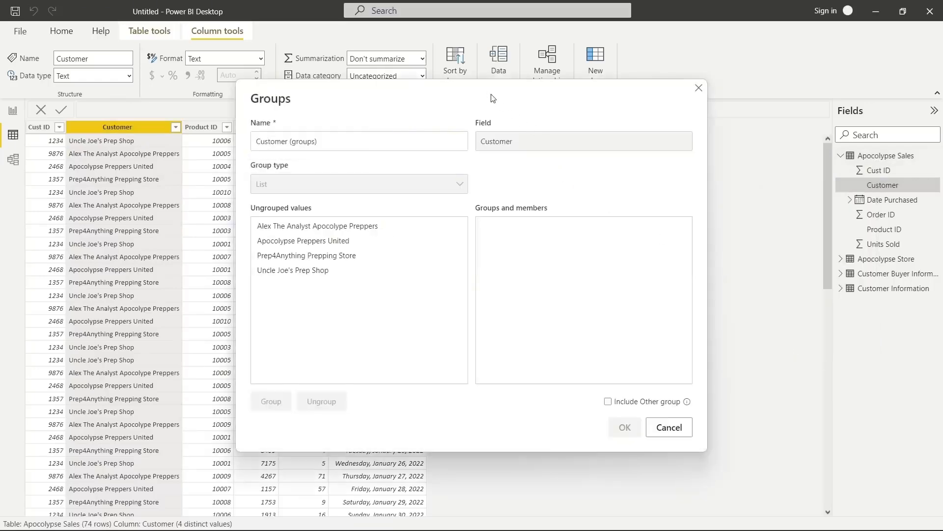
drag(487, 93, 607, 98)
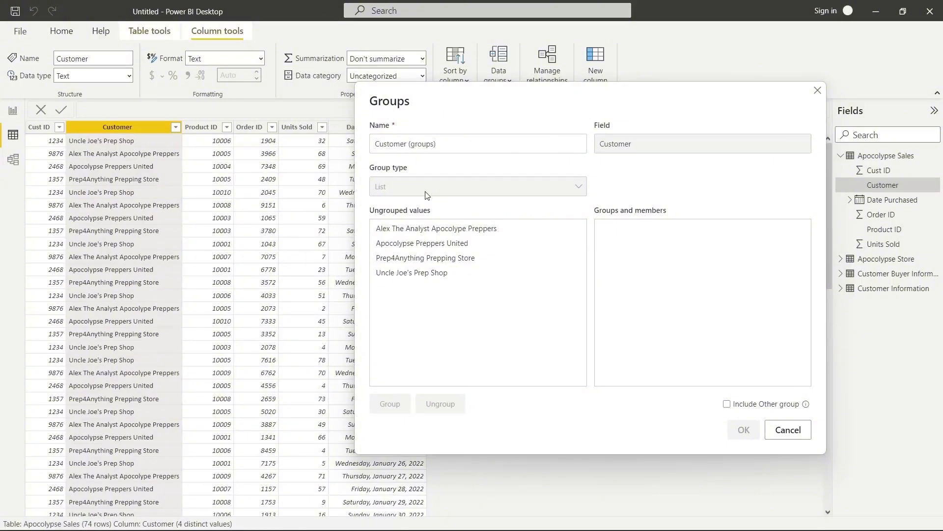
Name the grouping Customer (List) and group Alex The Analyst Apocolype Preppers with Prep4Anything Prepping Store.
double_click(428, 145)
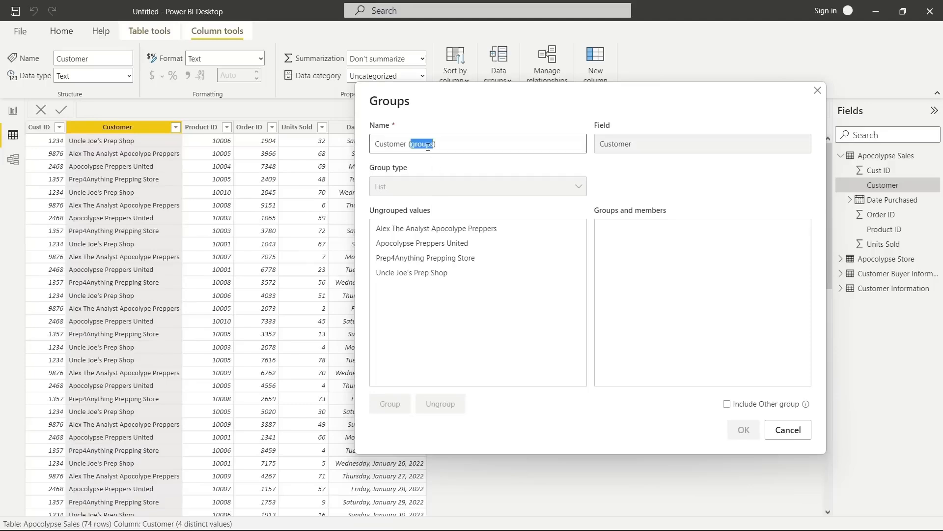
text(List)
click(457, 230)
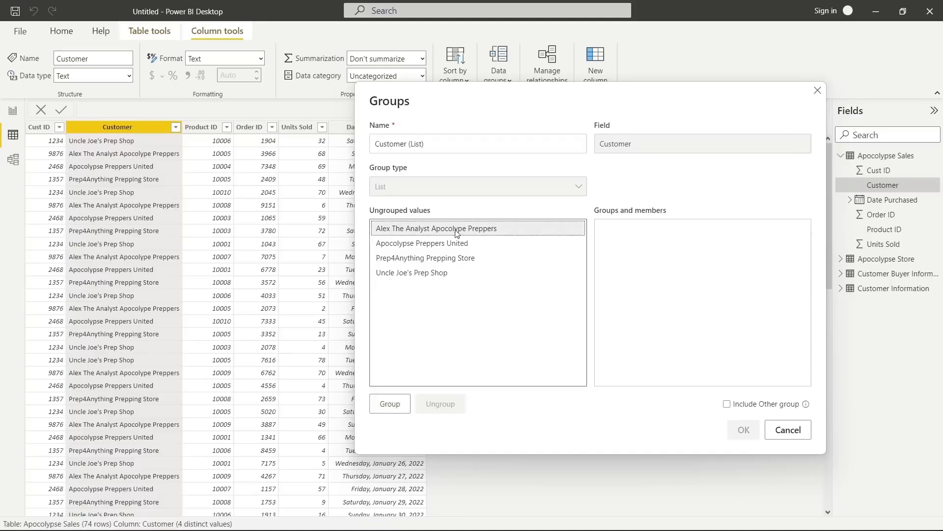
ctrl+click(453, 260)
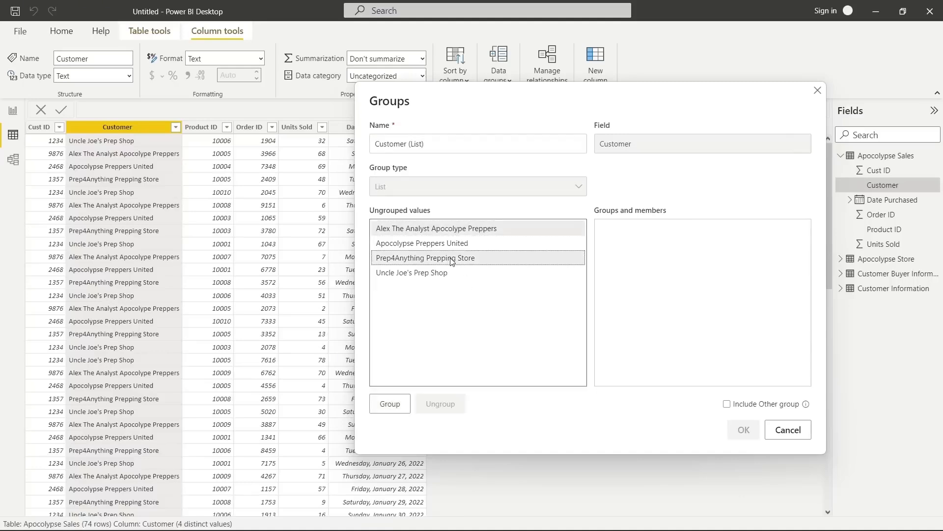
click(390, 403)
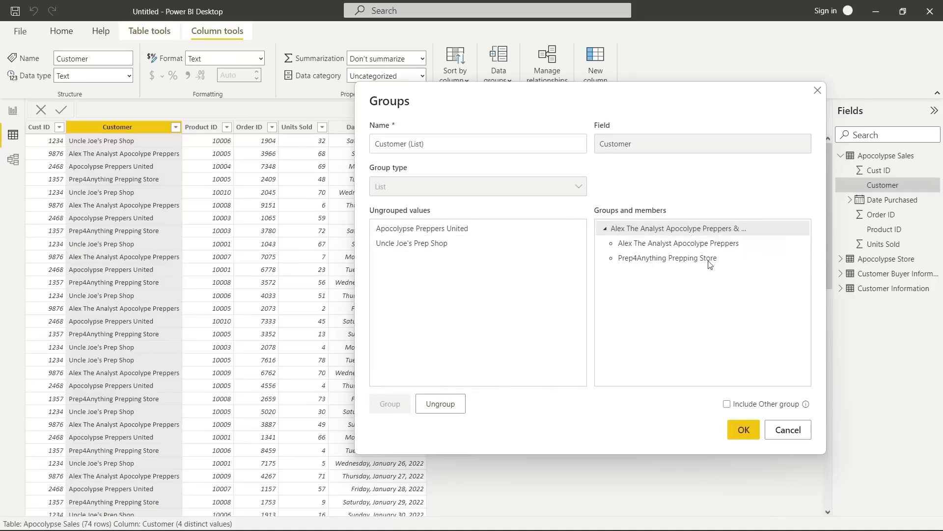
Rename the group containing Alex The Analyst Apocolype Preppers as The Best Prepping Stores.
click(681, 230)
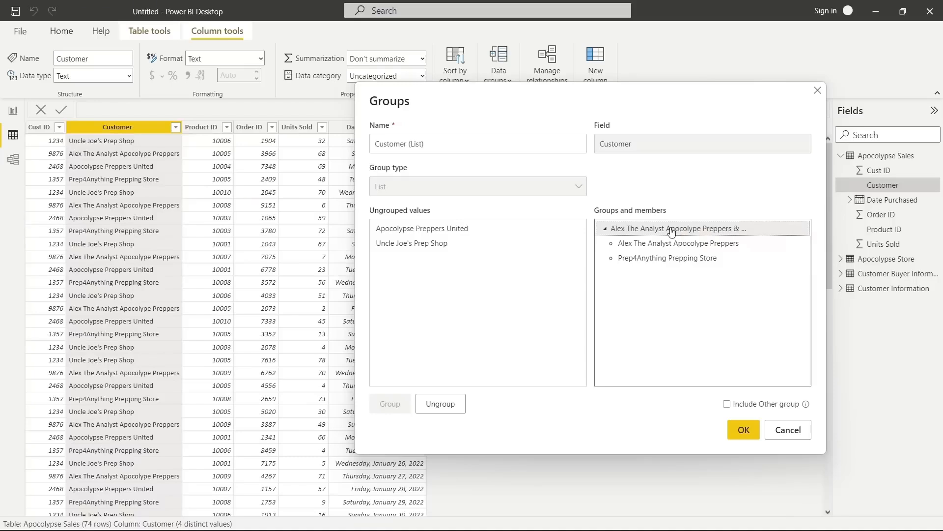
double_click(672, 230)
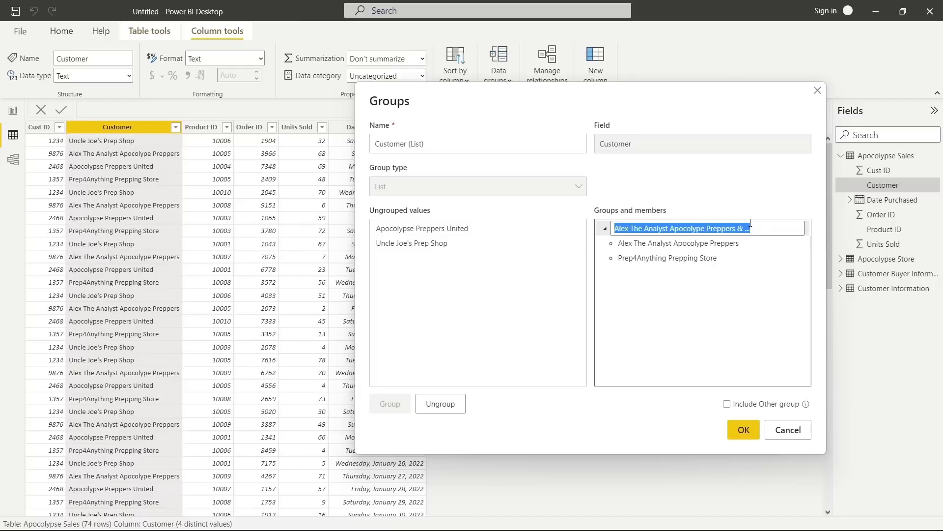
text(The B)
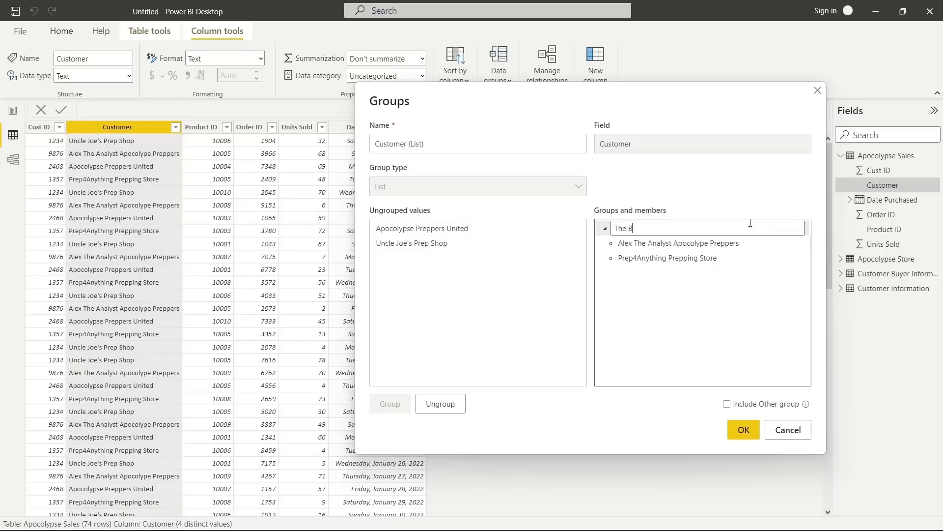
text(est Prepping Stores)
key(Return)
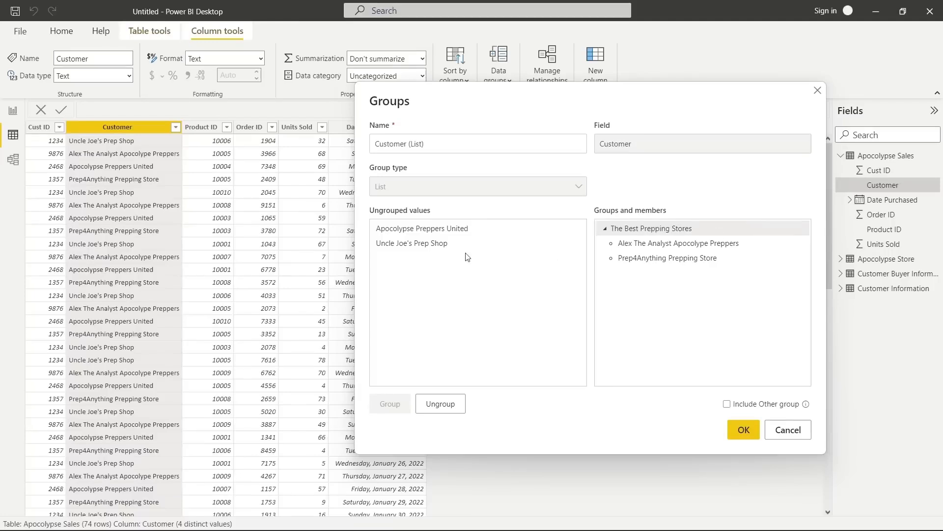
Group the ungrouped customers Apocolypse Preppers United and Uncle Joe's Prep Shop together.
click(448, 231)
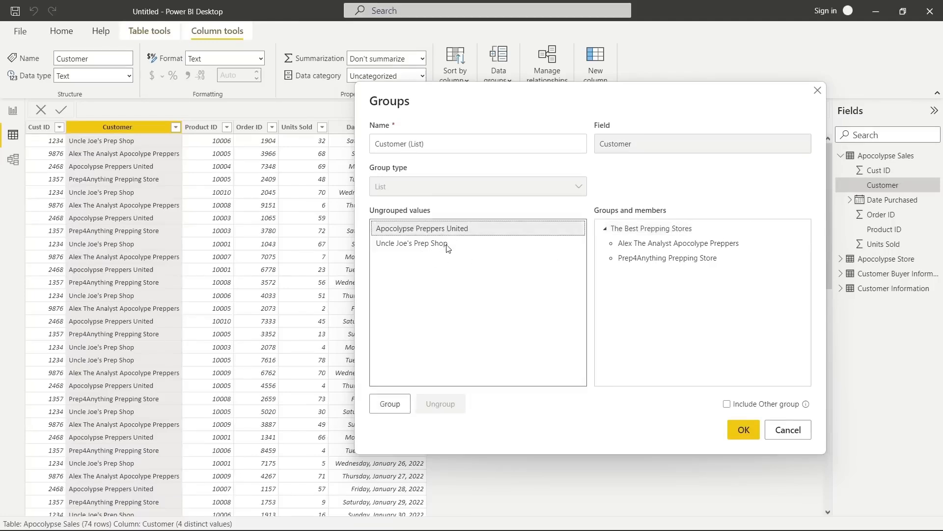
click(448, 245)
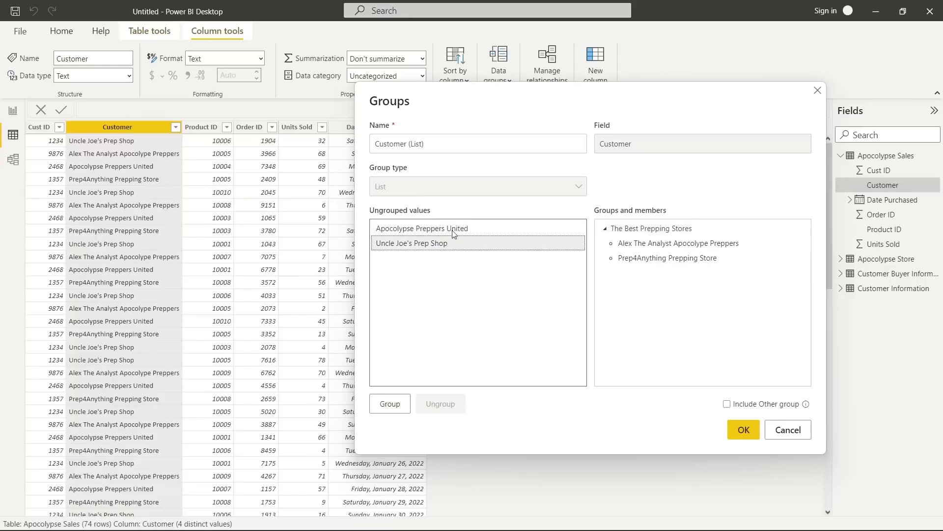
ctrl+click(453, 230)
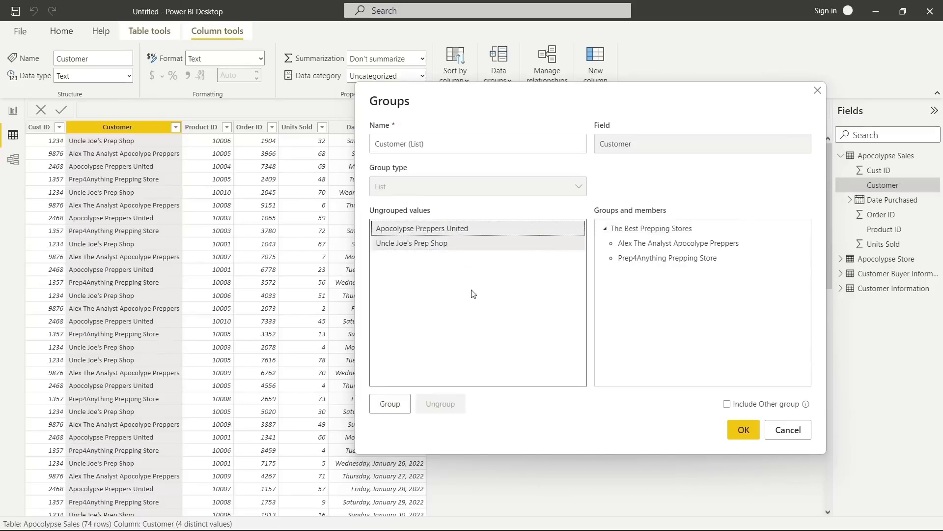
click(391, 408)
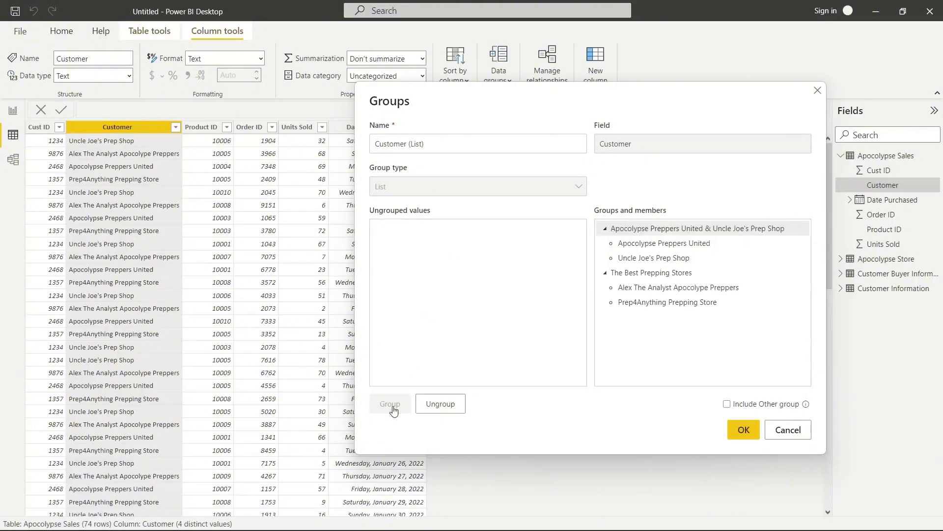
Rename the group containing Apocolypse Preppers United as The Worst Prepping Stores and create the Customer (List) grouping.
click(669, 228)
click(668, 228)
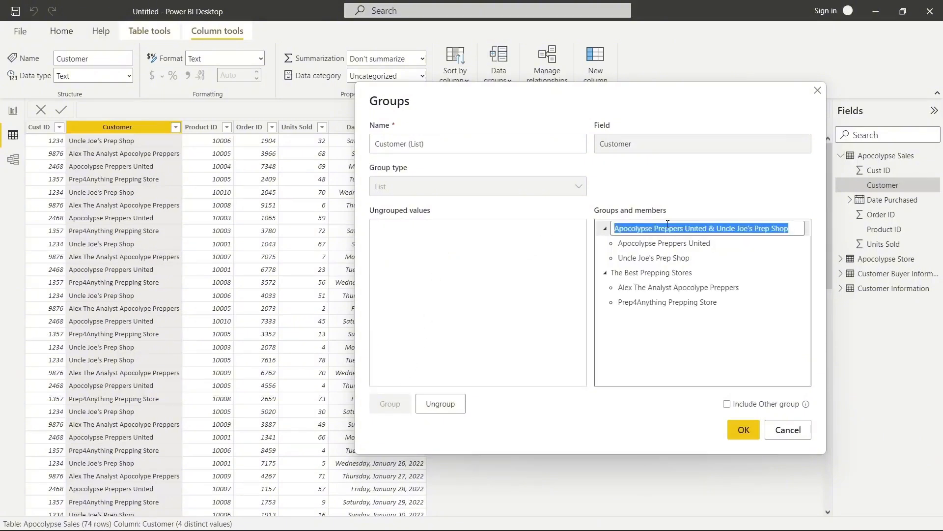
key(BackSpace)
text(The Wor)
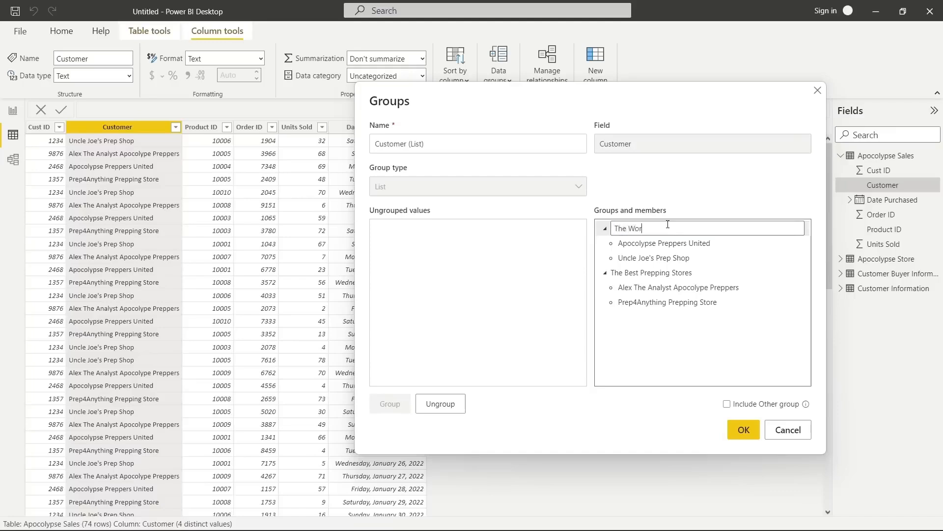
text(st Prepping Stores)
click(595, 357)
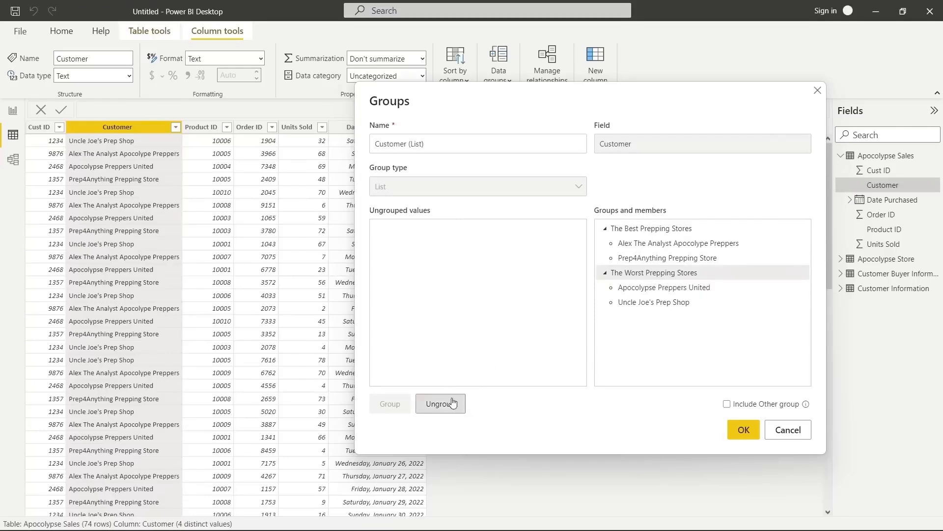
click(737, 431)
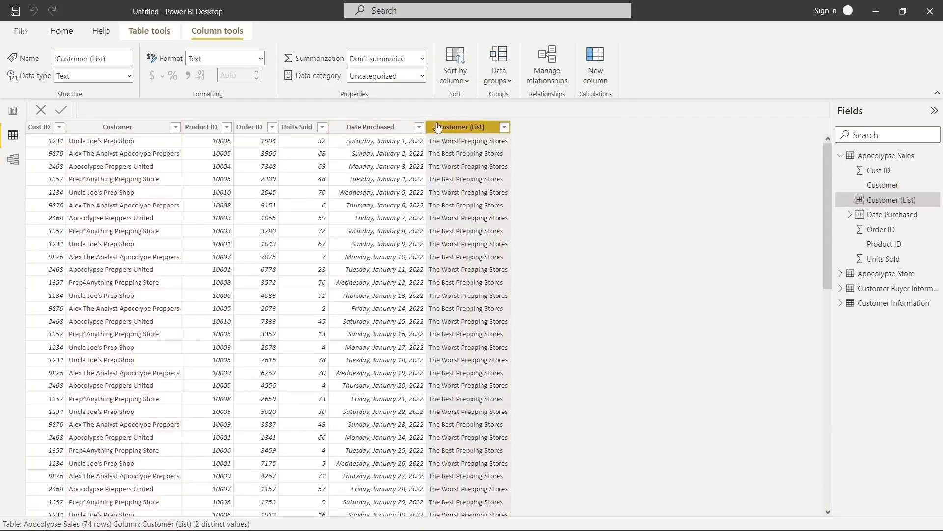
Start a new group on the Order ID field and set its group type to List.
click(163, 144)
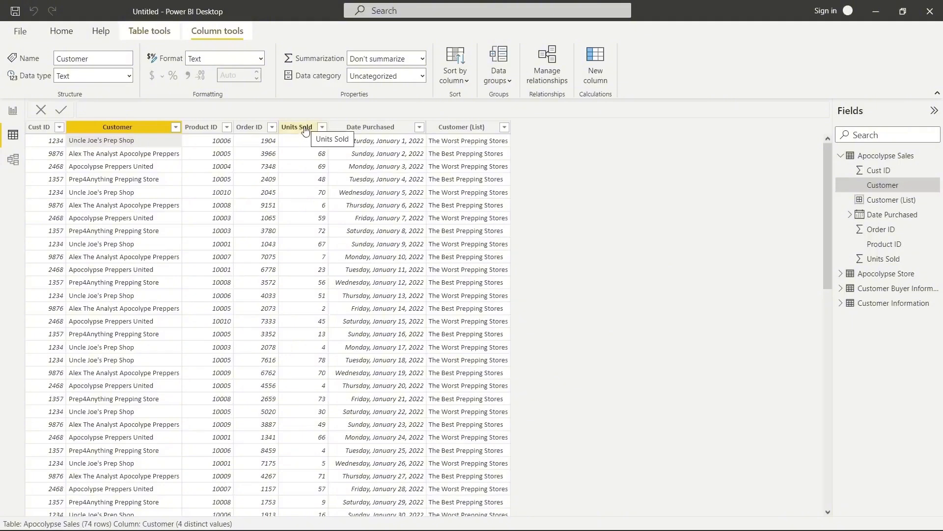
right_click(255, 131)
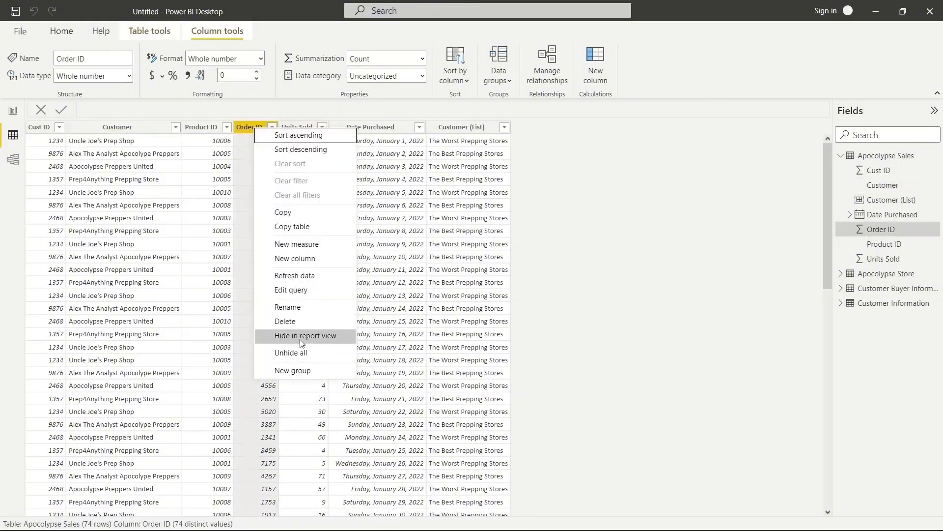
click(310, 372)
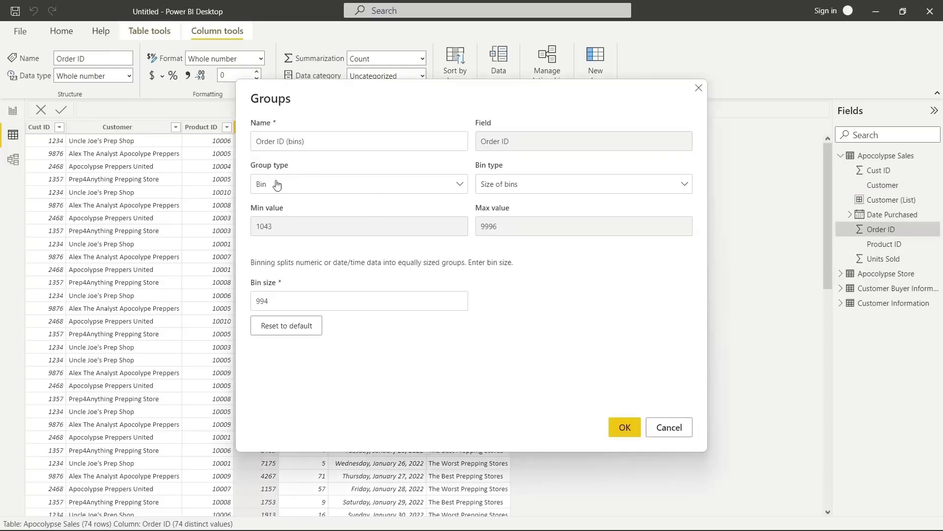
click(341, 184)
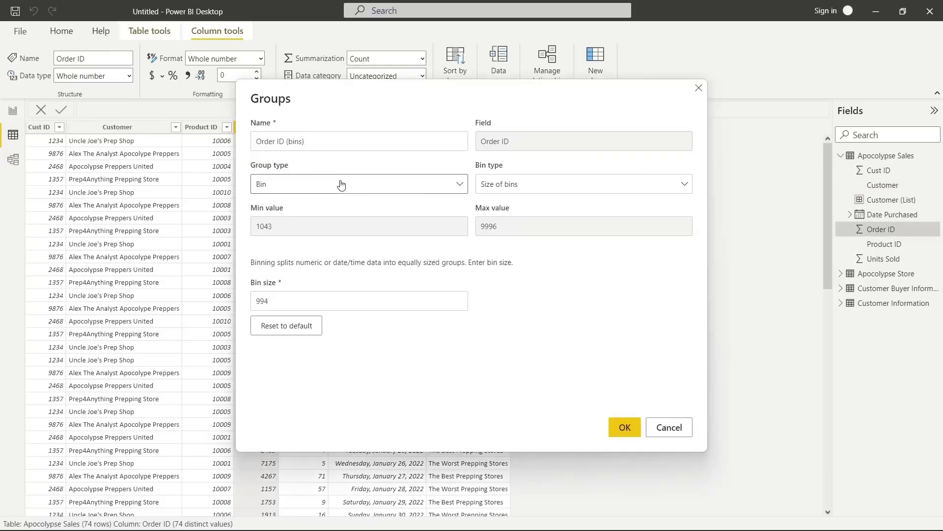
click(347, 206)
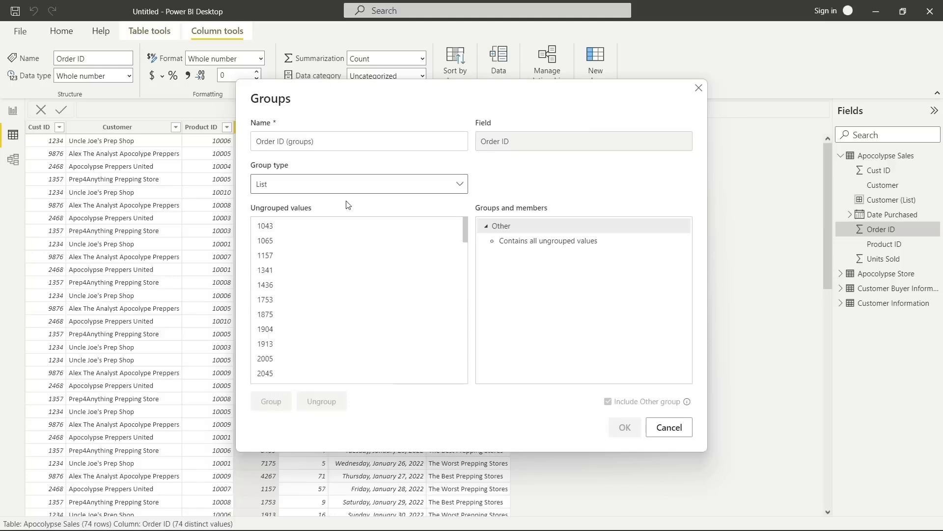
Group the Order ID values below about 5800 and name that group The First Orders.
click(275, 231)
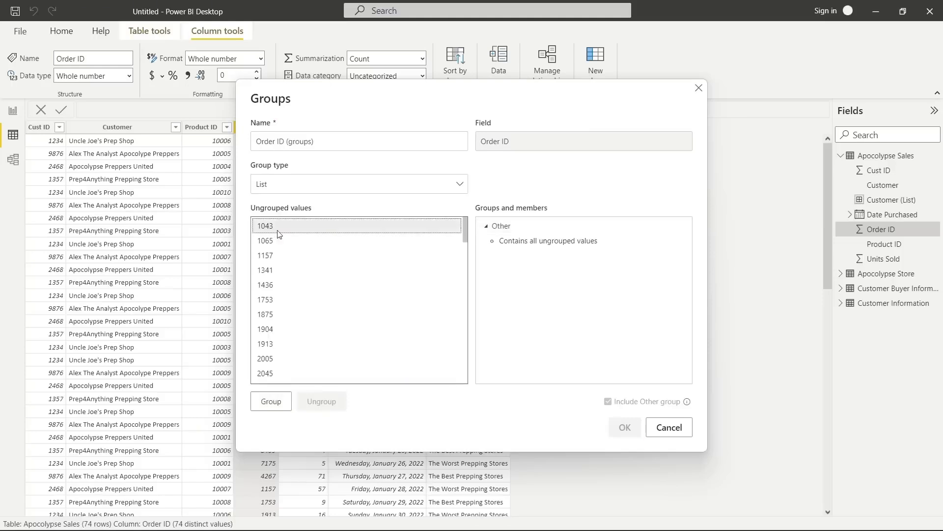
scroll(320, 263, down, 4)
scroll(320, 263, down, 9)
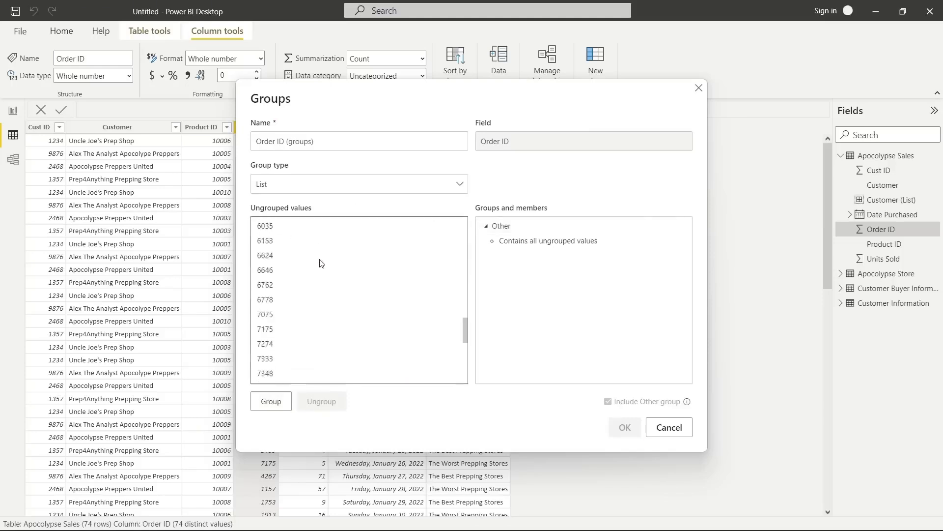
shift+click(311, 268)
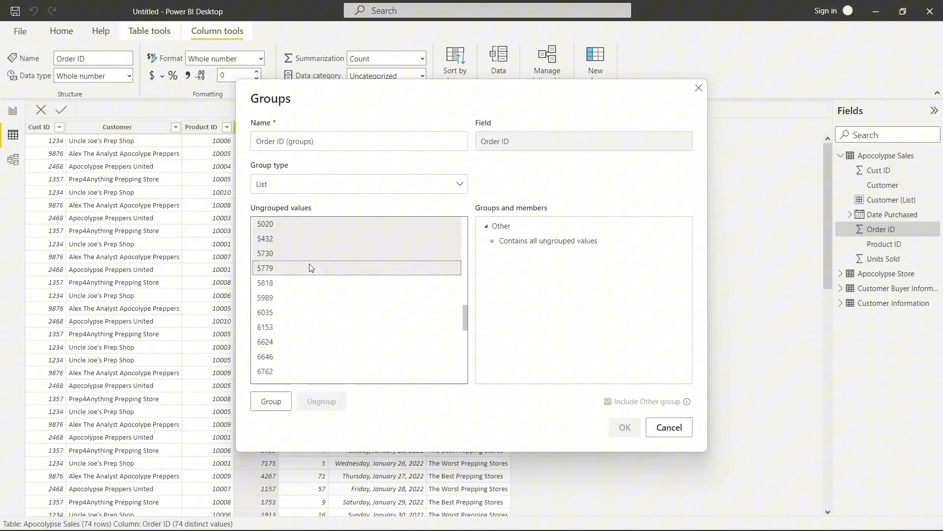
click(272, 401)
double_click(522, 225)
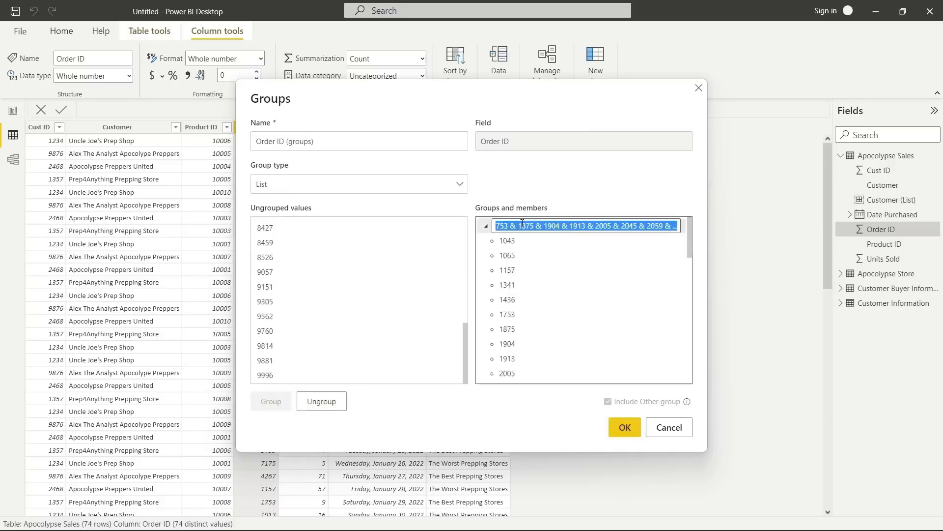
text(The First)
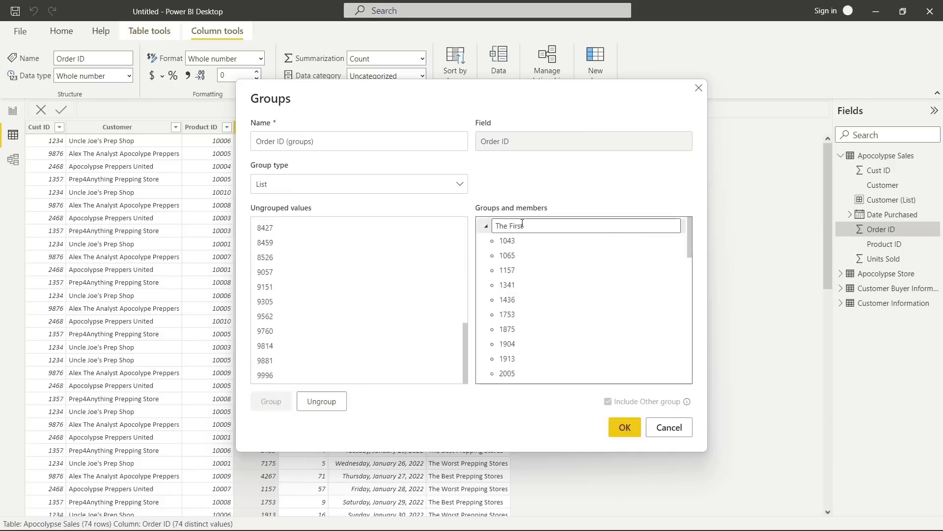
text( Orders)
Group all the remaining ungrouped Order ID values together.
click(293, 227)
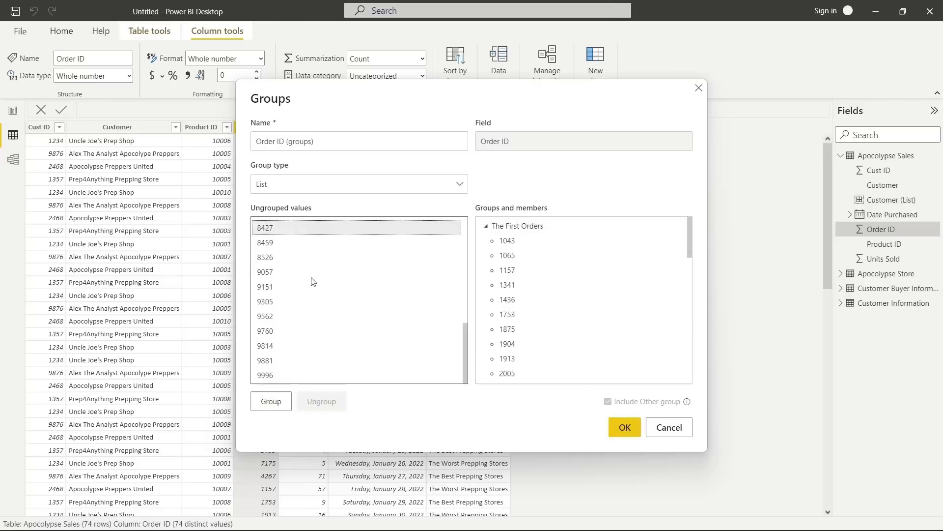
scroll(313, 280, up, 6)
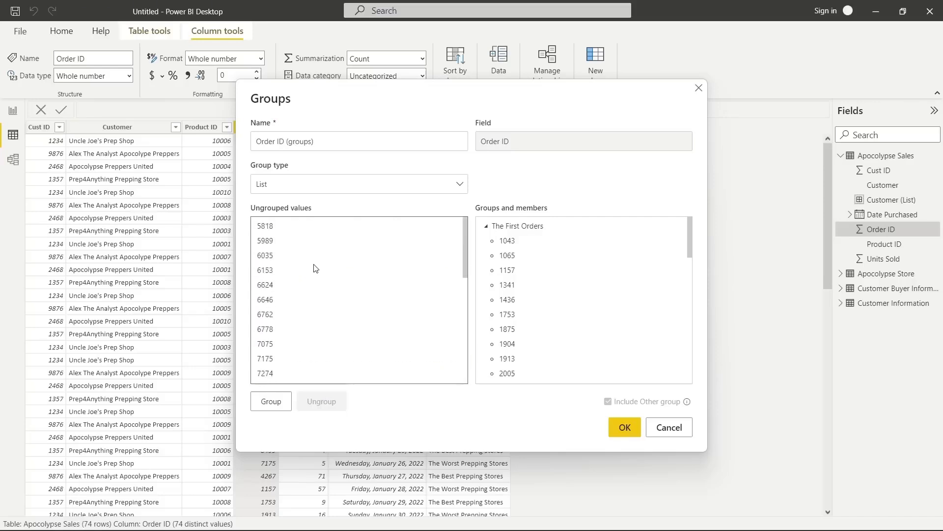
click(300, 226)
scroll(301, 226, down, 6)
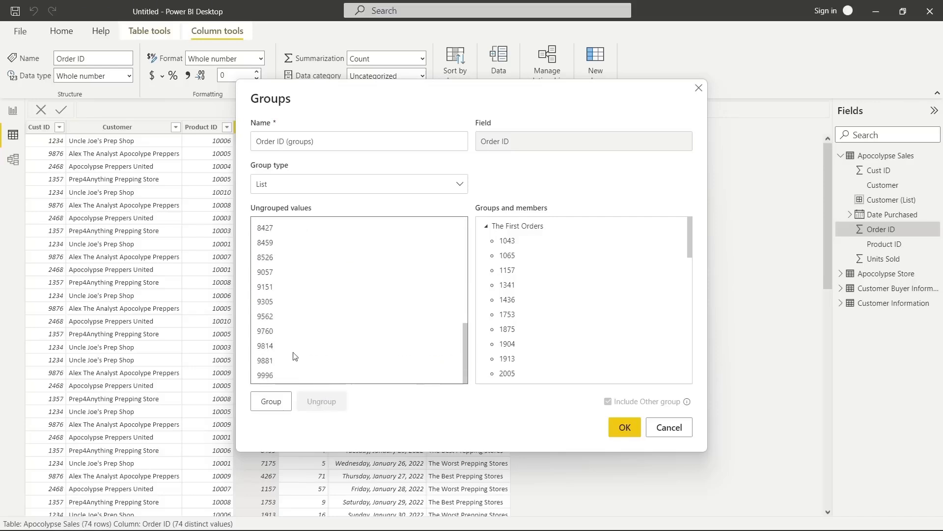
shift+click(287, 375)
click(269, 407)
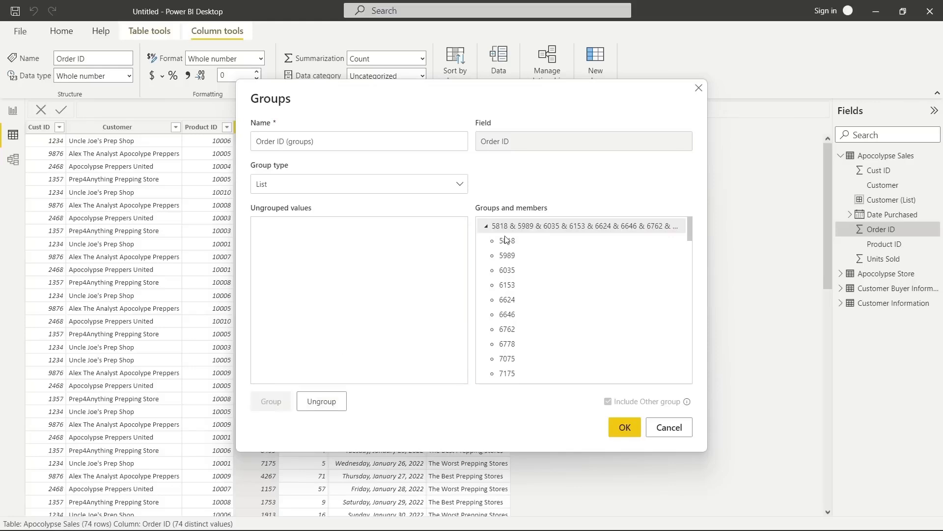
Rename the second Order ID group as The Latest Orders and create the Order ID (groups) grouping.
click(527, 227)
click(527, 226)
text(The )
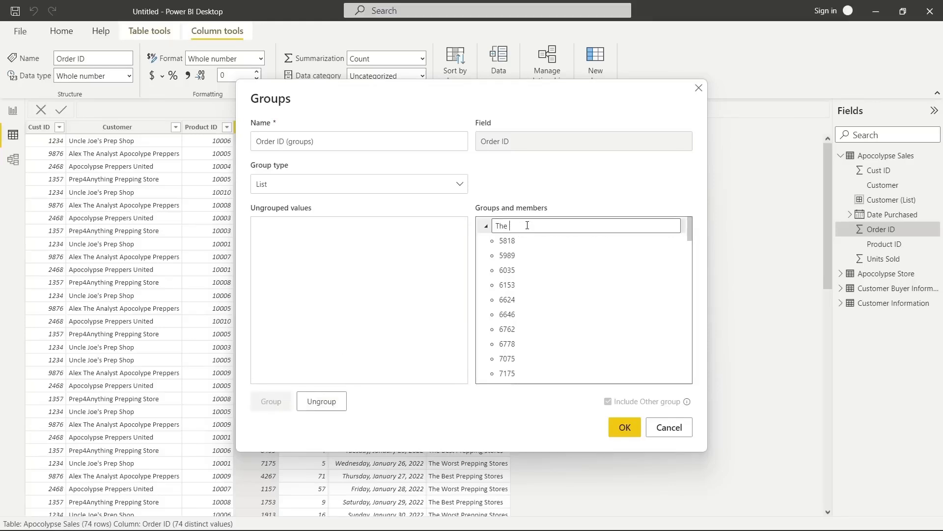
text(Latest Orders)
click(626, 427)
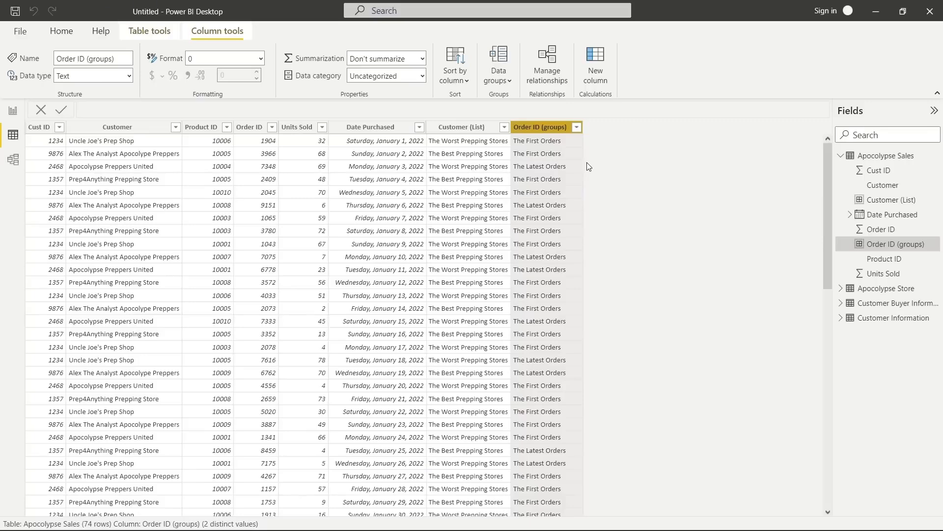
Collapse the Apocolypse Sales field list and look through the Customer Buyer Information and Customer Information tables.
click(724, 257)
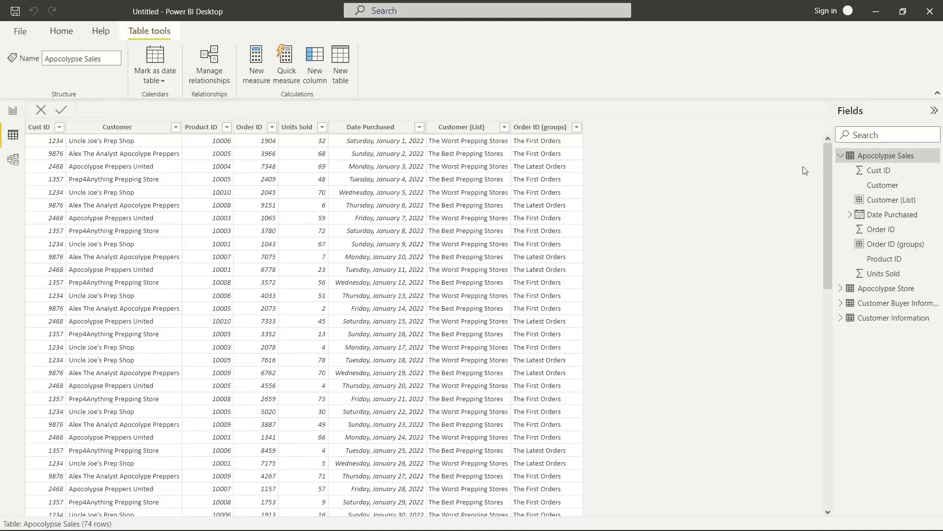
click(841, 157)
click(877, 185)
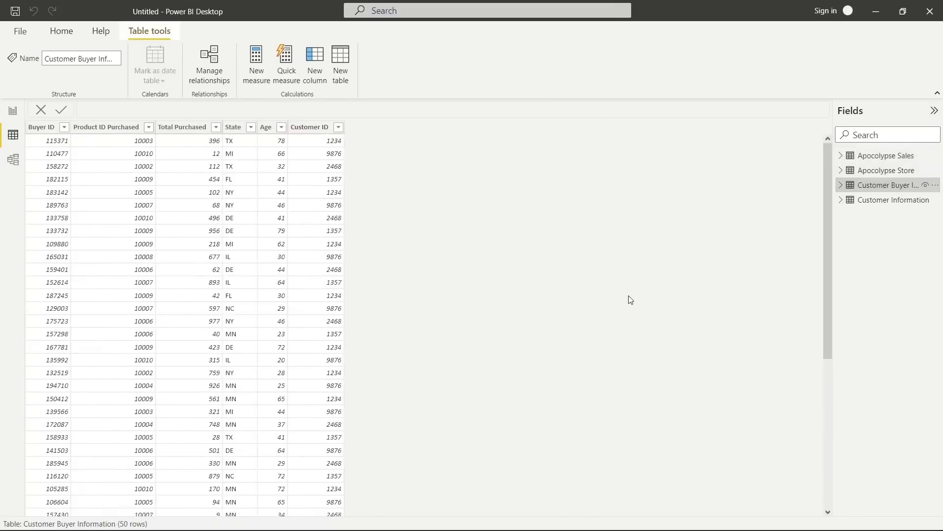
click(879, 200)
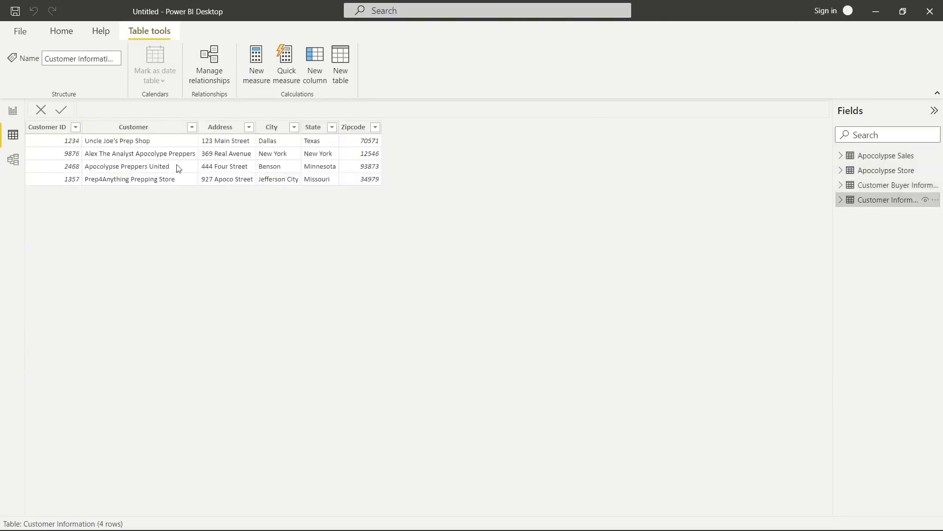
Show the Customer Buyer Information table and start a new group on its Age field.
click(907, 186)
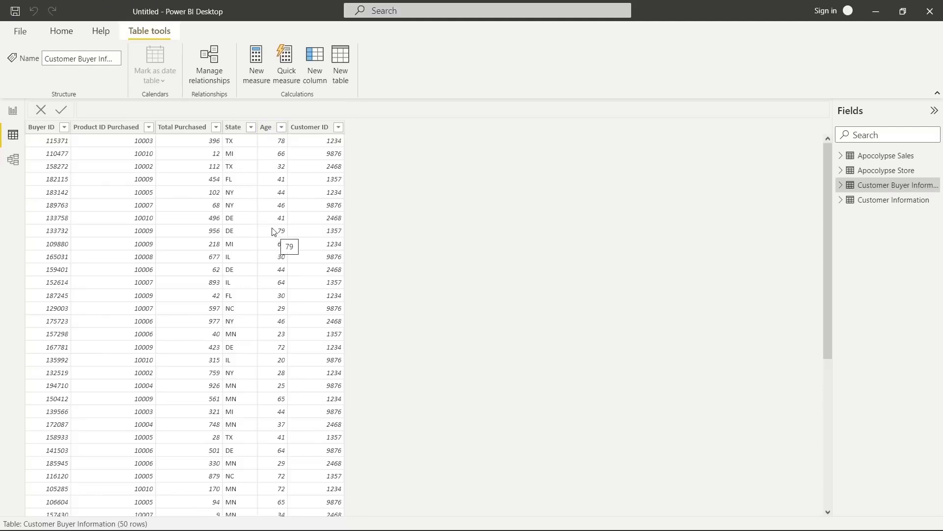
click(269, 130)
right_click(269, 128)
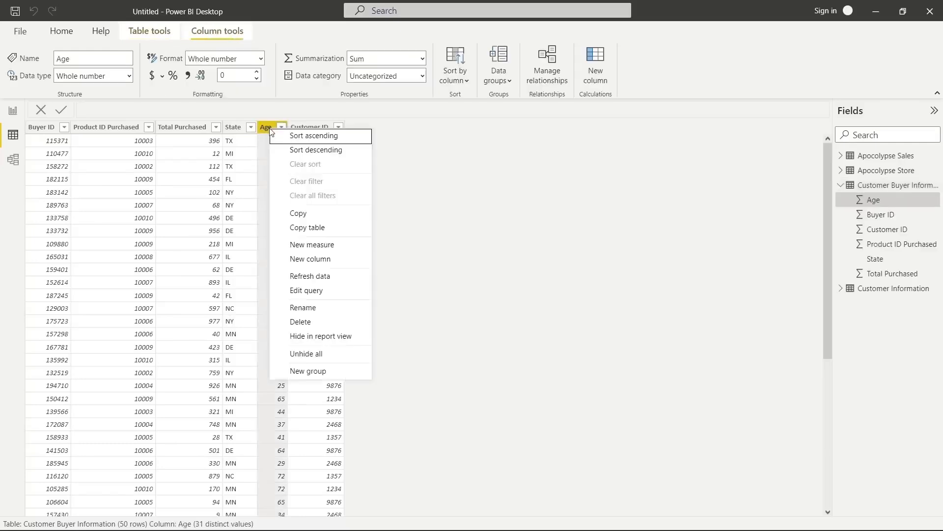
click(308, 371)
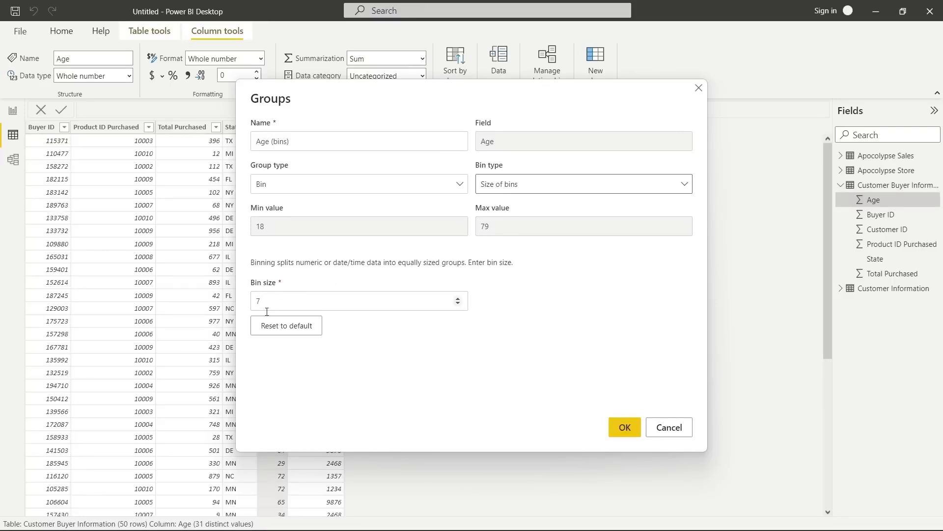
Set the Age grouping's bin type to Number of bins with a bin count of 10.
click(539, 188)
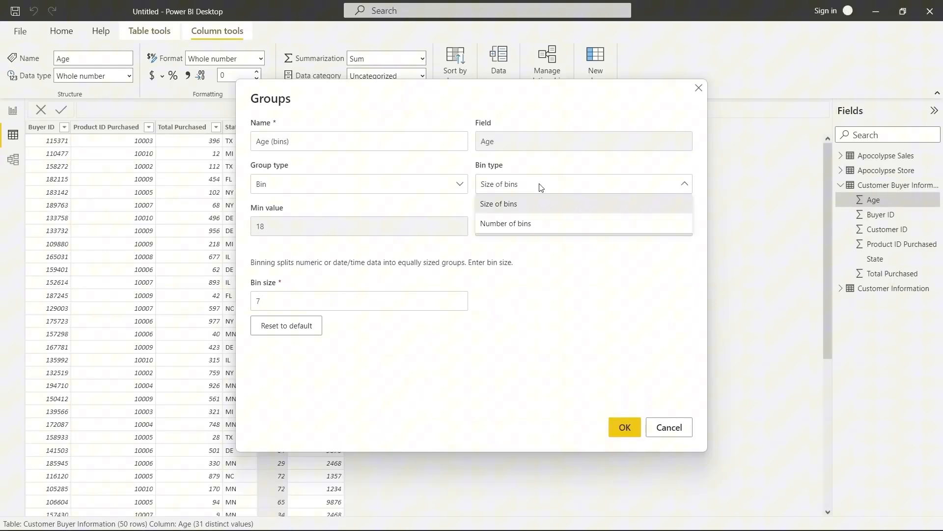
click(537, 226)
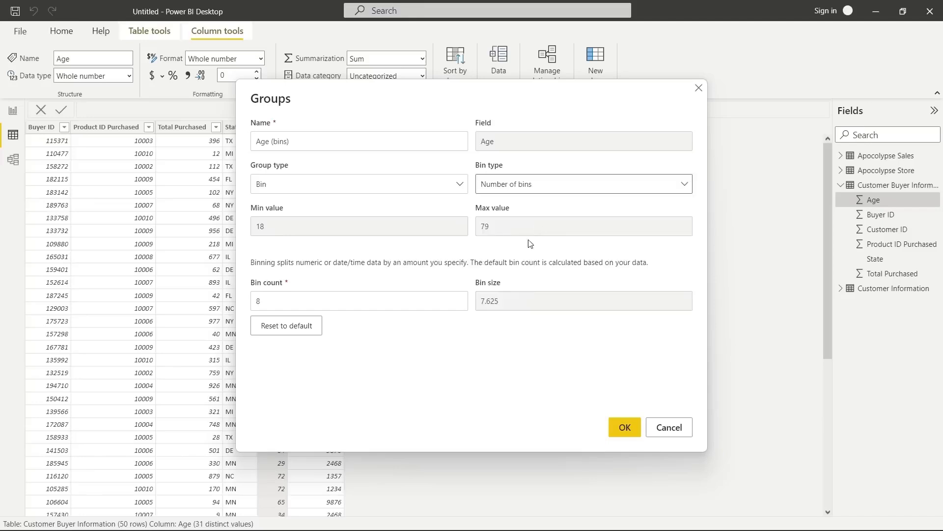
drag(262, 300, 240, 309)
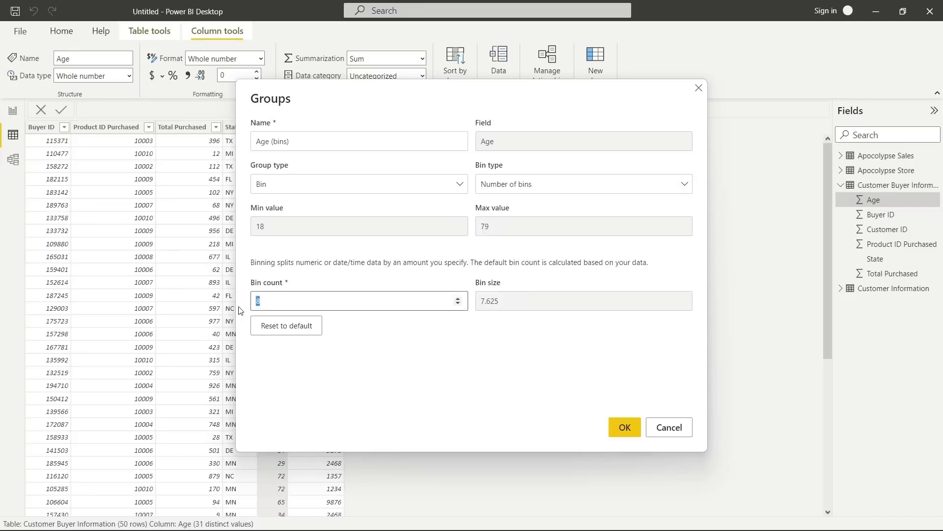
text(5)
key(BackSpace)
text(10)
Set the Age grouping's bin type to Size of bins with a bin size of 10.
click(535, 187)
click(533, 204)
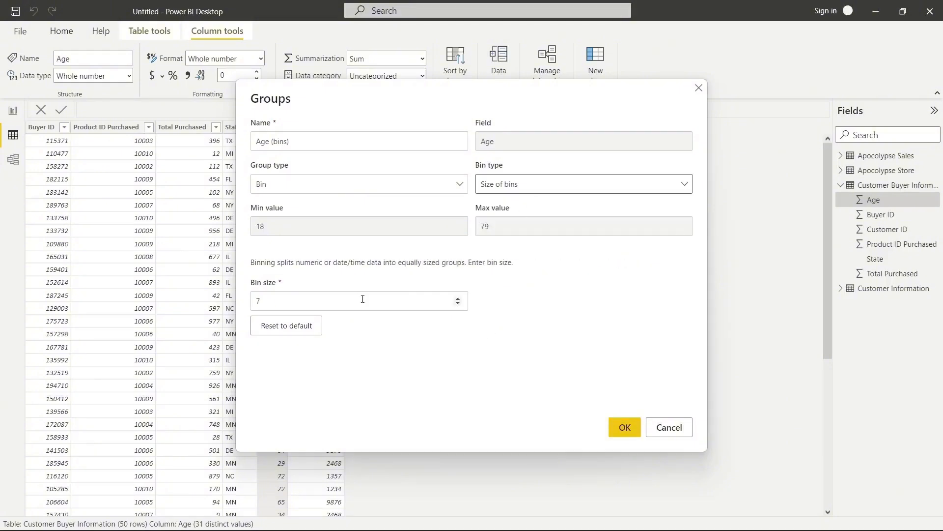
drag(261, 300, 240, 308)
text(10)
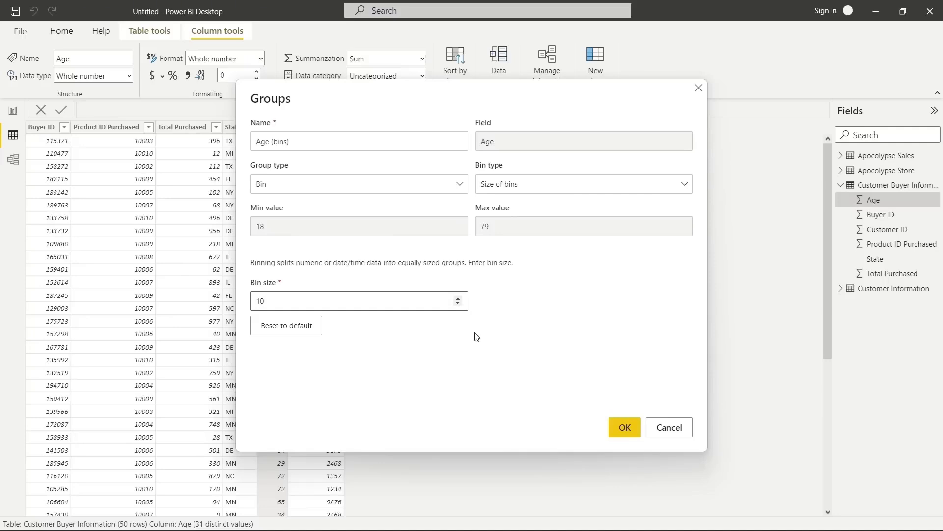
Confirm the Age bins and start a new group on the Date Purchased column of the Apocolypse Sales table.
click(624, 428)
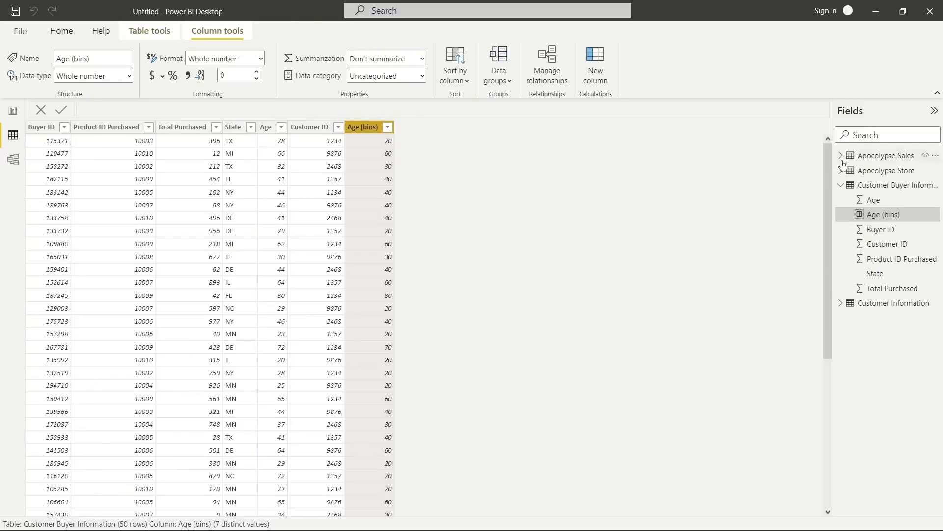
click(873, 157)
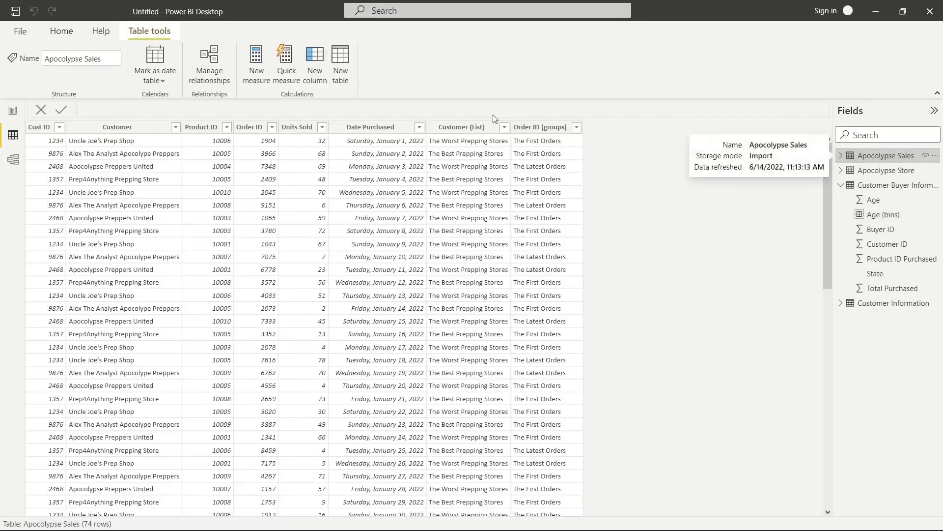
click(406, 132)
right_click(405, 129)
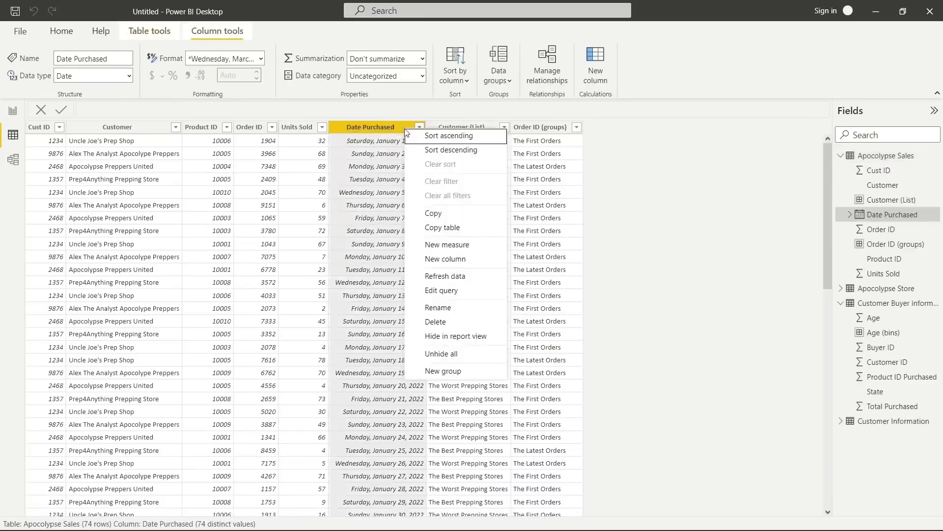
click(437, 369)
Switch the Date Purchased grouping to a list and group January 1 through January 31, 2022 under the name January.
click(409, 186)
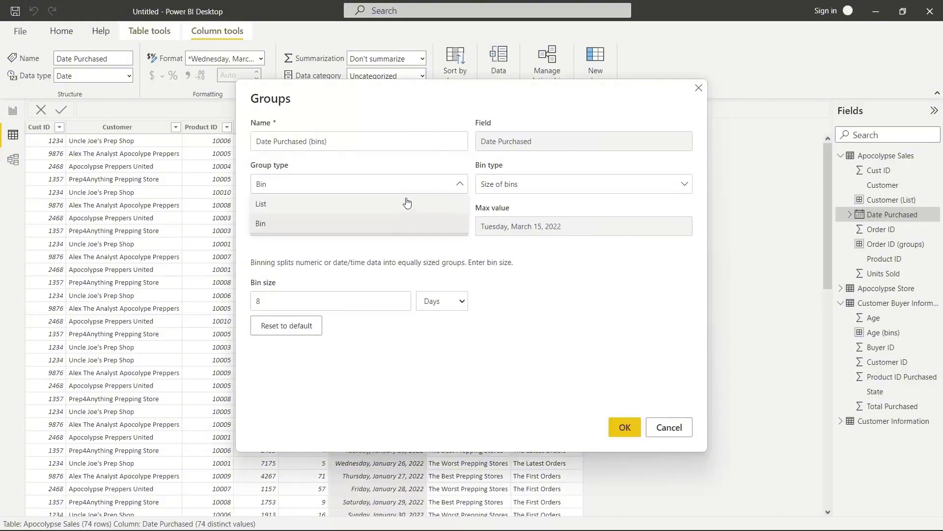
click(472, 198)
click(457, 190)
click(437, 207)
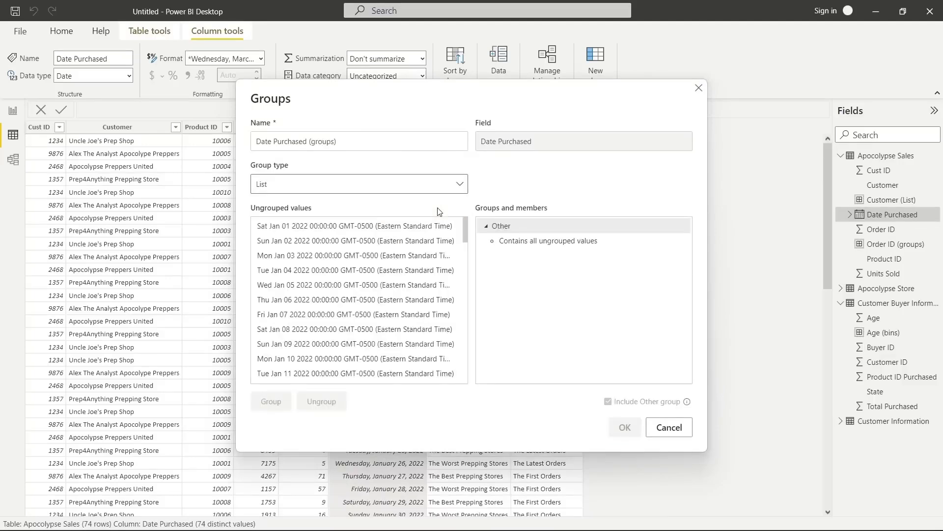
click(404, 226)
scroll(402, 229, down, 7)
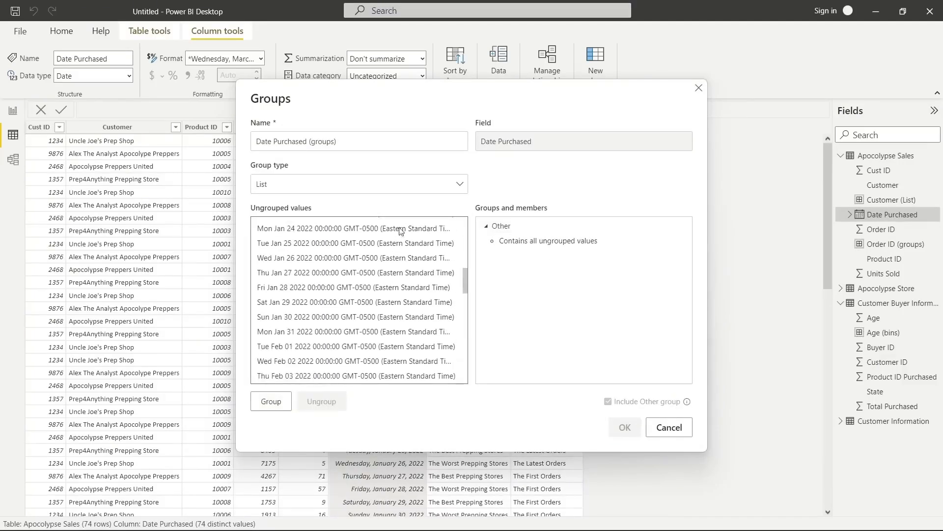
shift+click(355, 331)
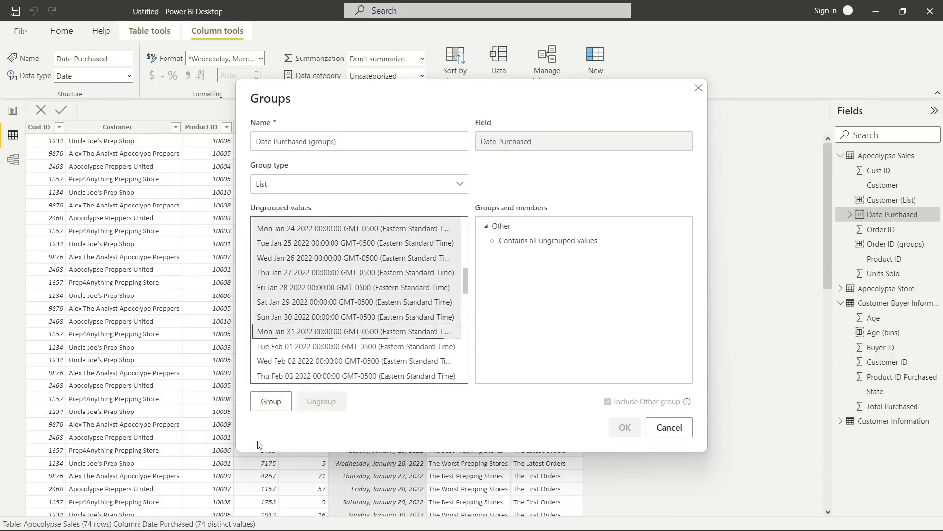
click(266, 407)
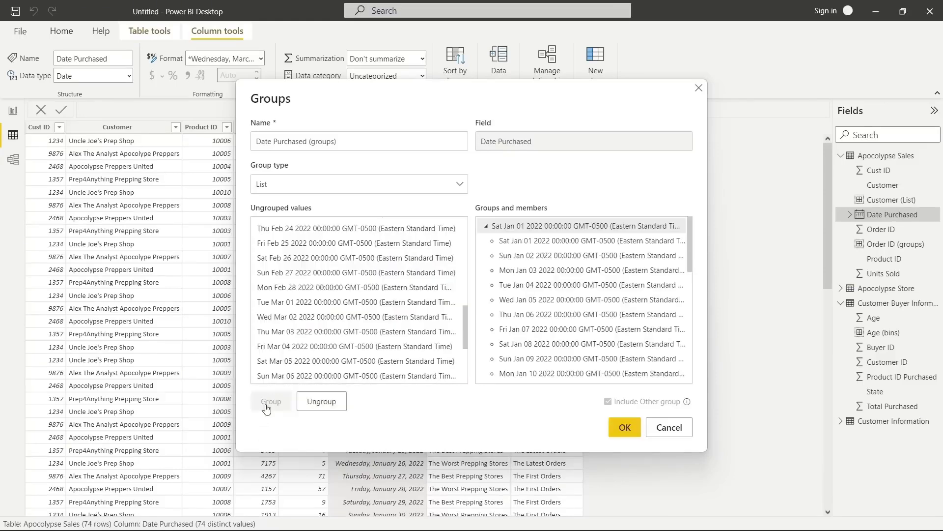
double_click(527, 225)
text(January)
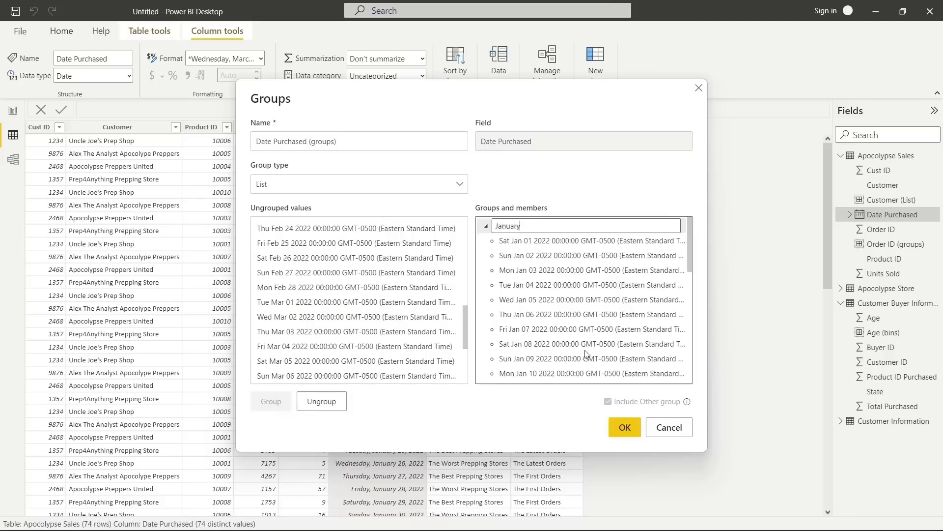
Set the Date Purchased grouping to bins with a bin size of 1 month and create it.
click(387, 185)
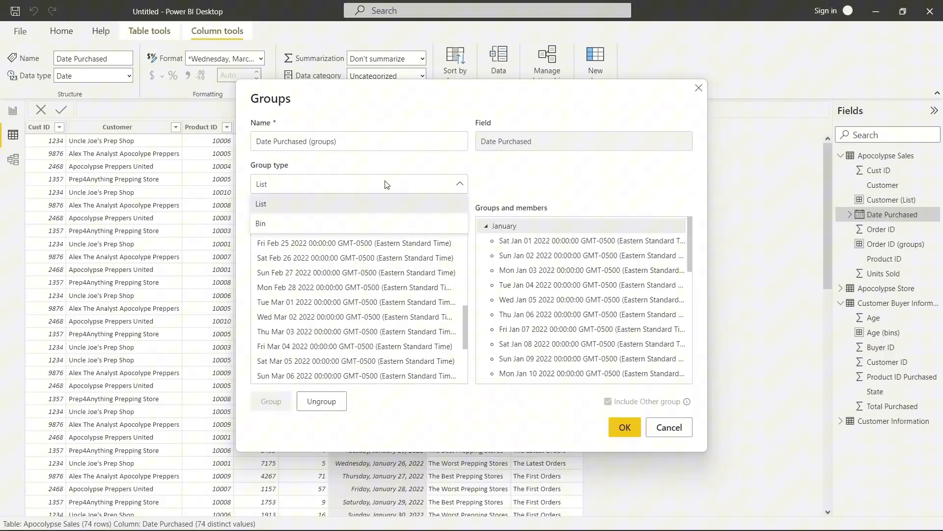
click(364, 221)
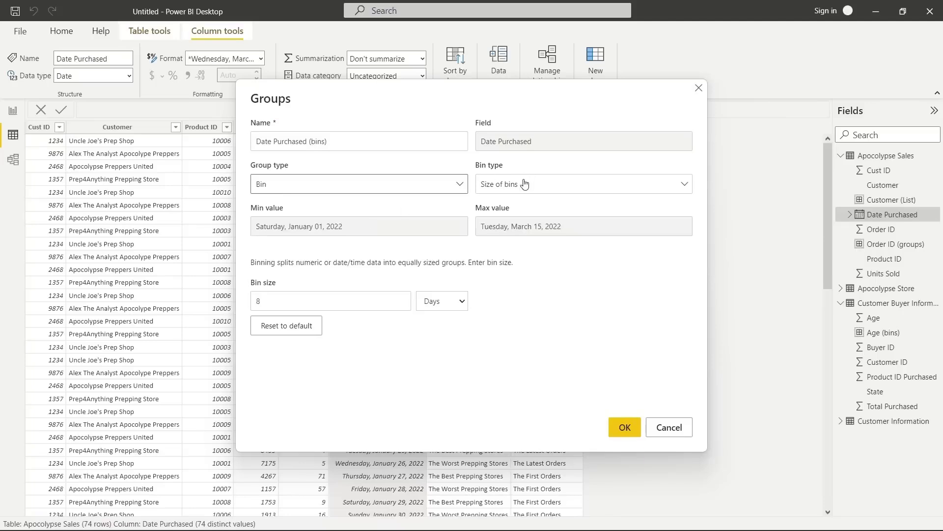
click(453, 301)
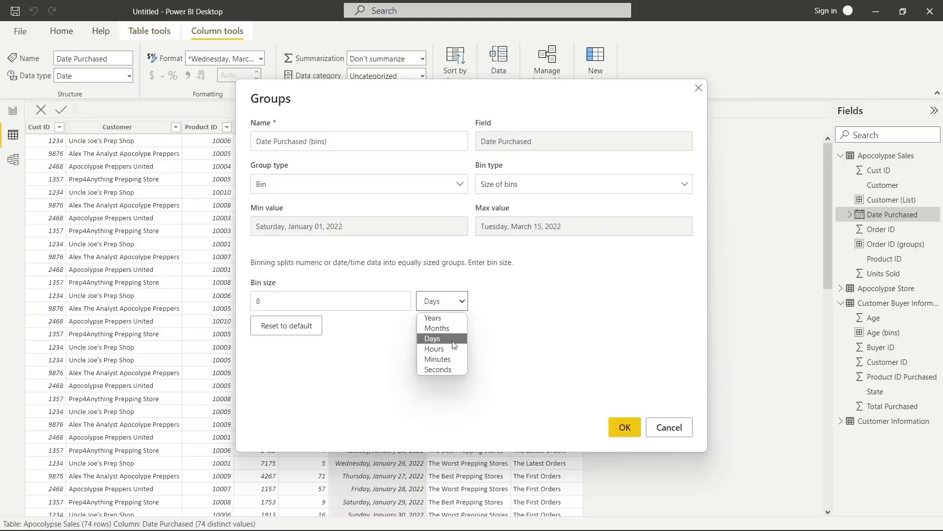
click(442, 328)
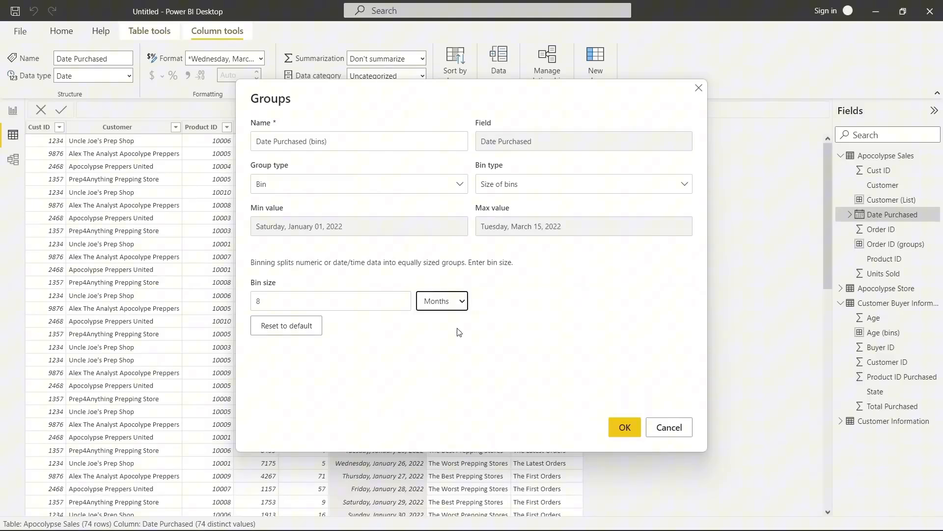
click(355, 305)
key(BackSpace)
text(1)
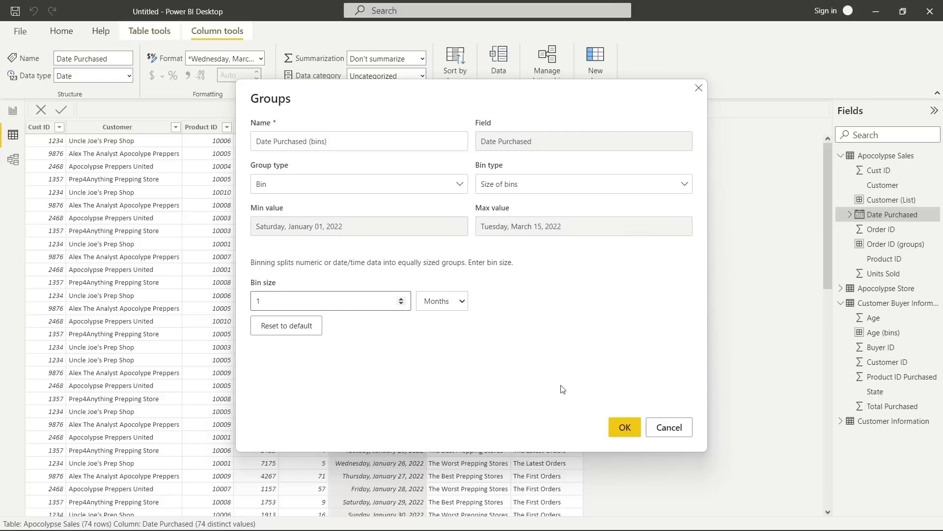
click(624, 428)
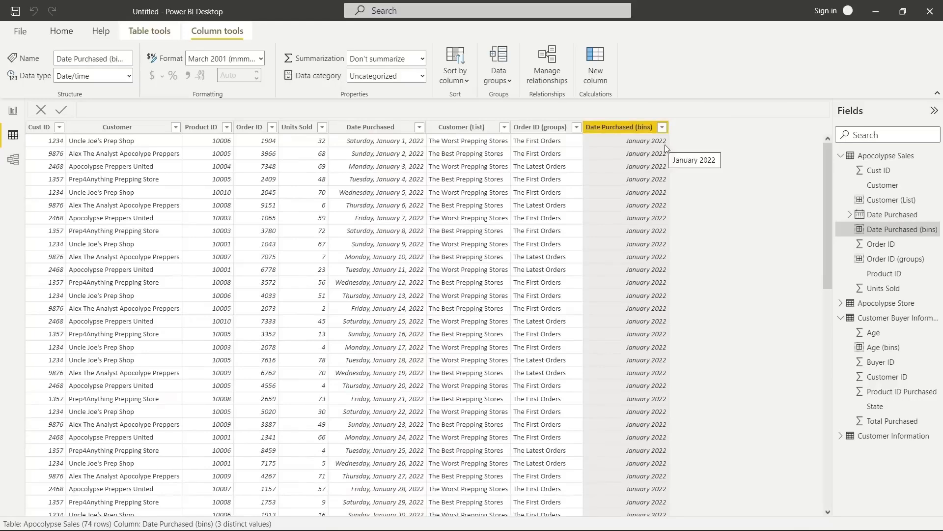
Build a column chart of Buyer ID by Age (bins) on the report page, widened and moved toward the middle.
scroll(647, 221, down, 3)
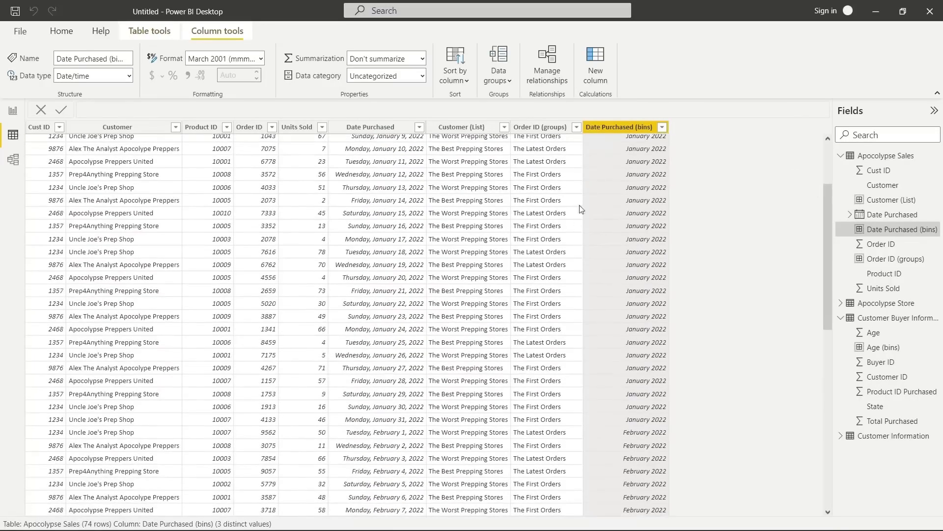
scroll(595, 230, down, 7)
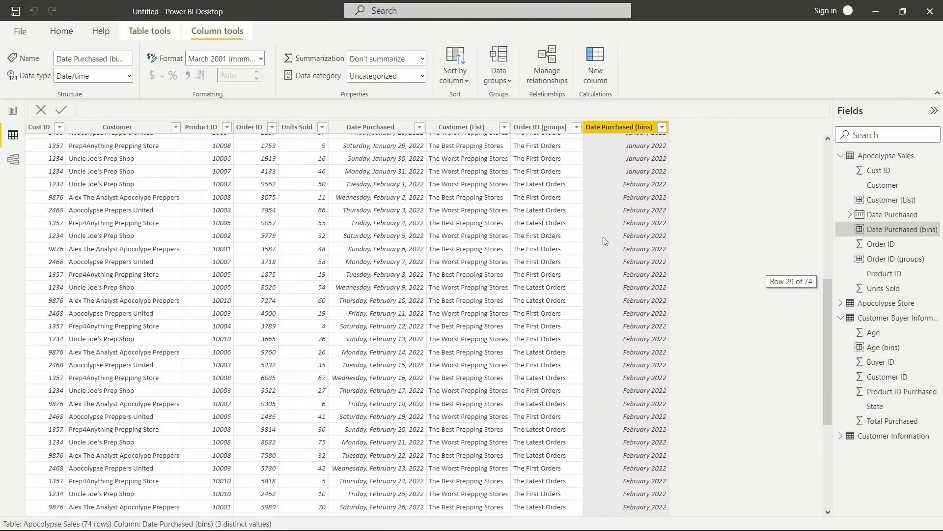
scroll(652, 314, down, 5)
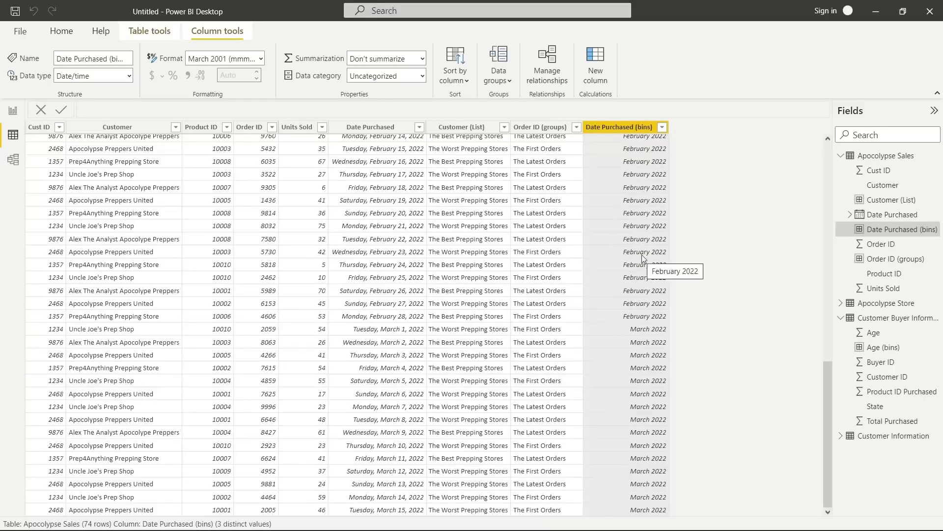
scroll(641, 255, up, 15)
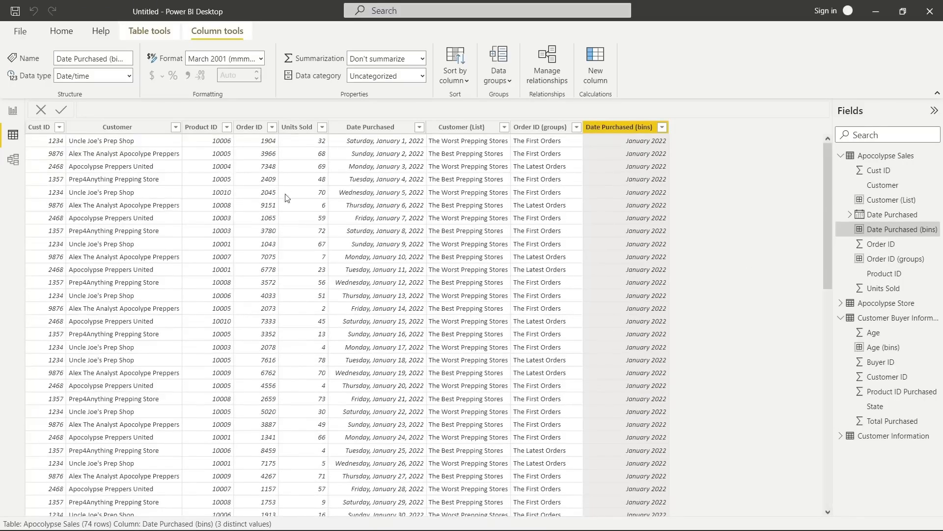
click(13, 111)
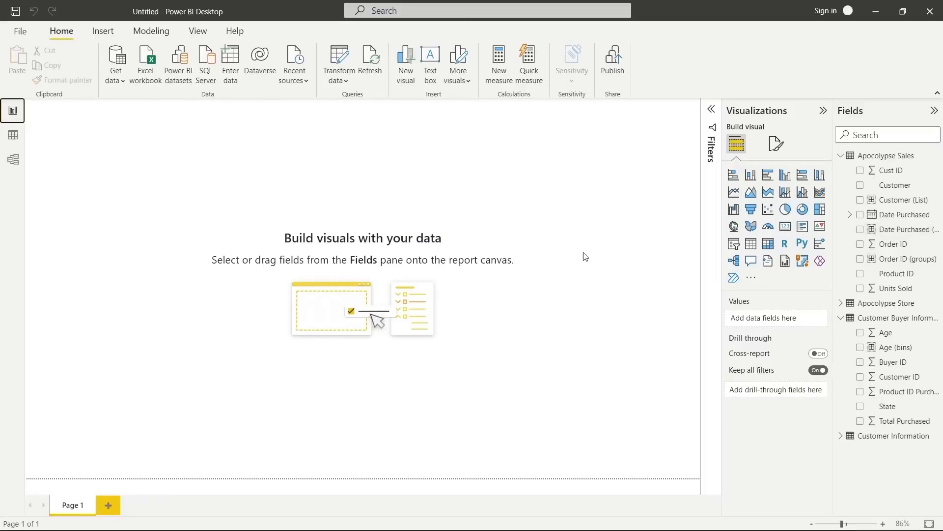
click(860, 362)
click(860, 348)
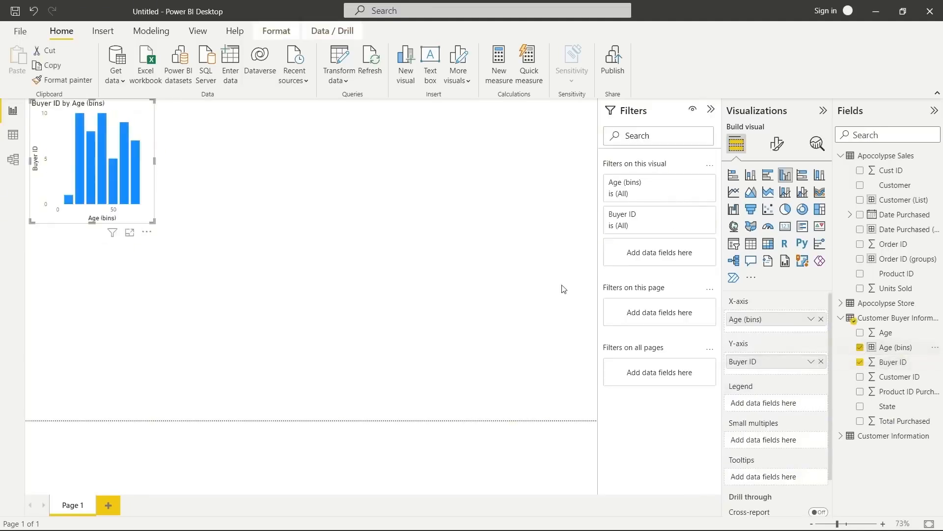
drag(154, 160, 431, 157)
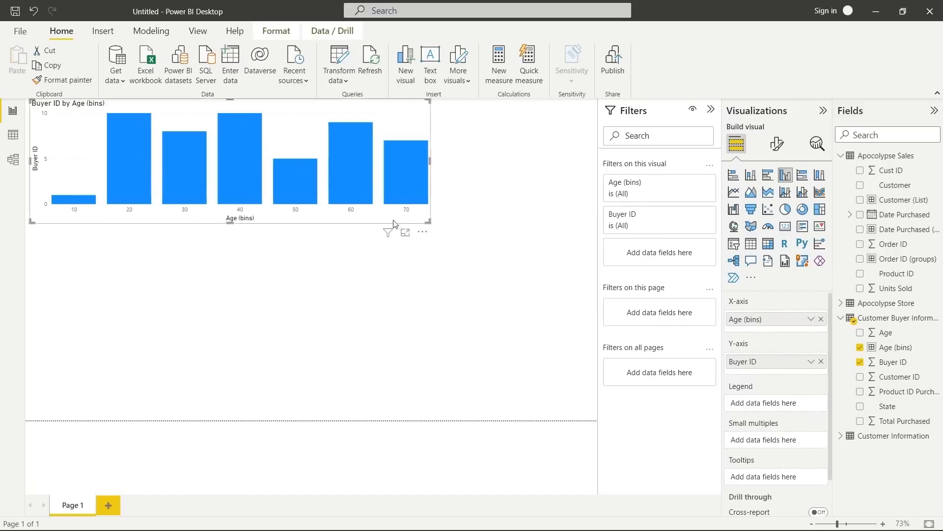
drag(399, 227, 425, 328)
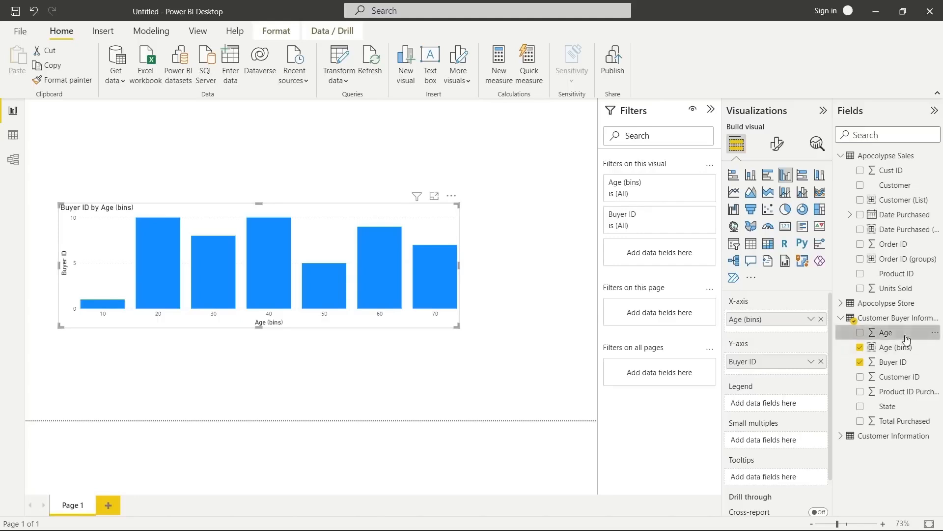
Add Age below Age (bins) on the chart's X-axis, and drill down to individual ages and back up.
drag(904, 334, 783, 331)
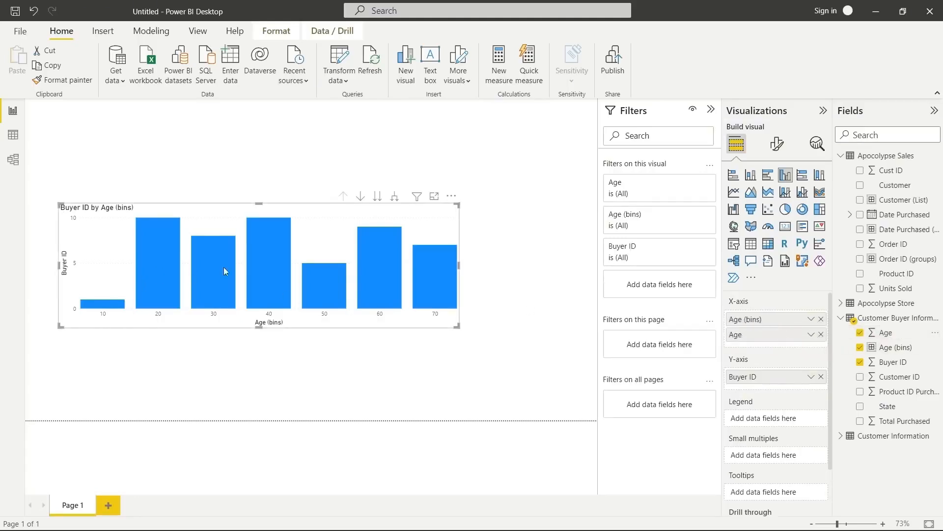
click(360, 197)
click(378, 197)
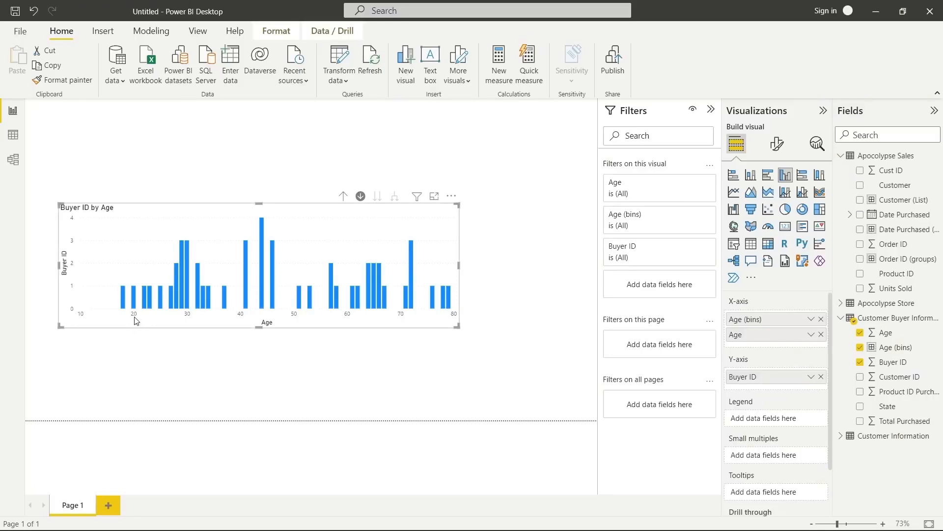
click(343, 196)
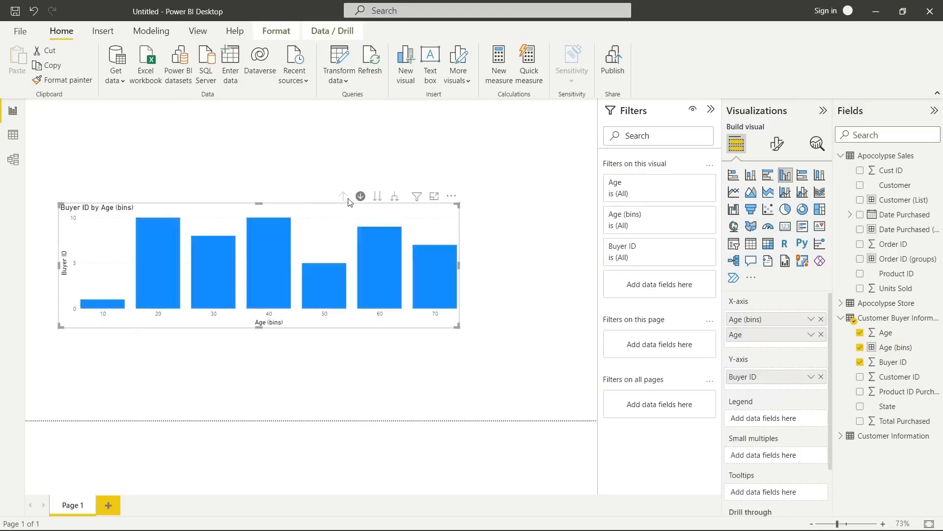
mouse_move(103, 307)
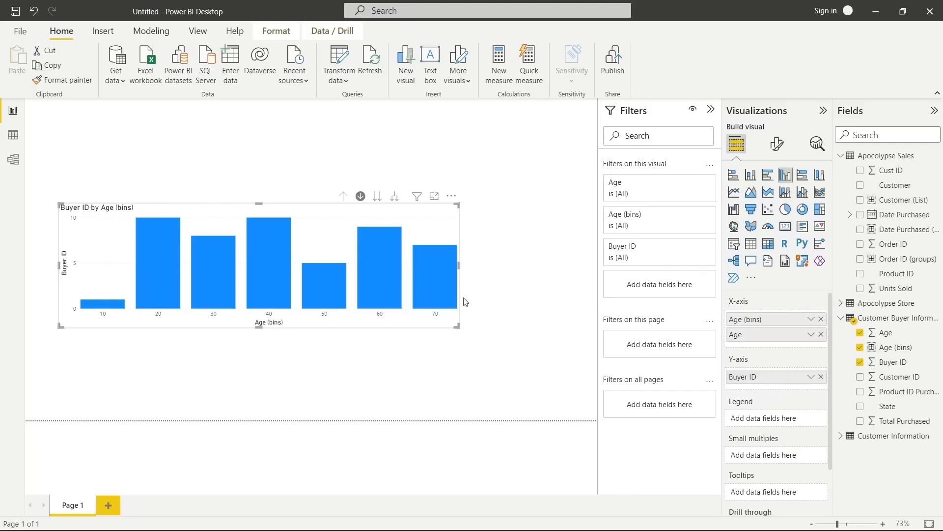
Narrow the age chart into the page's upper-left corner and add a table of Customer (List) and Units Sold below it.
drag(460, 267, 248, 266)
drag(154, 203, 154, 142)
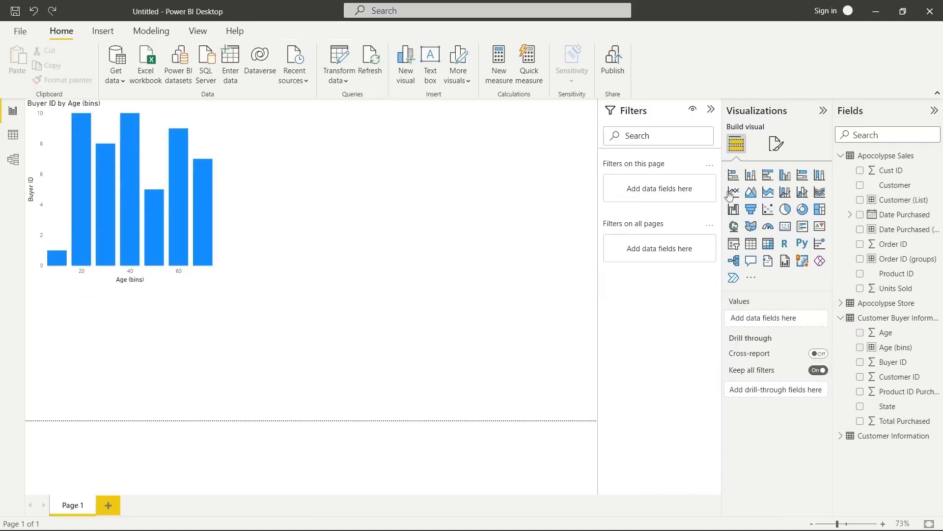
click(860, 200)
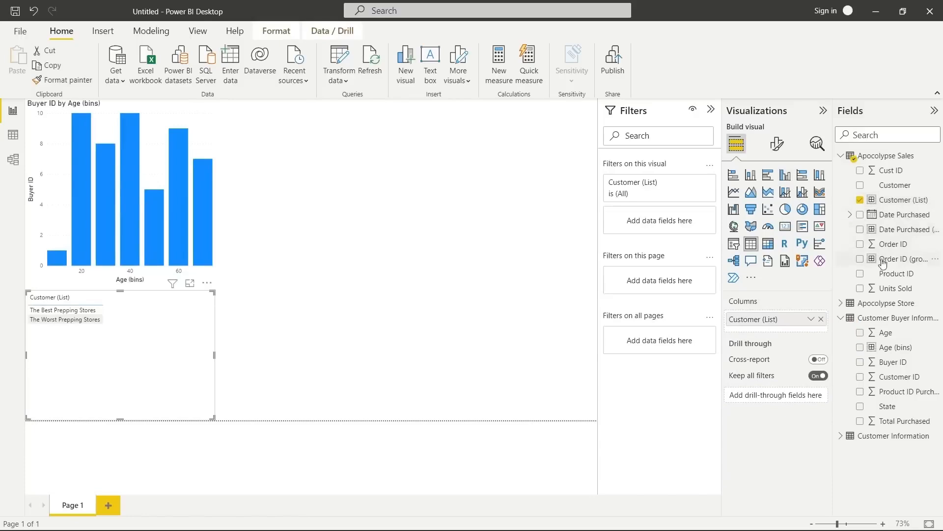
click(860, 289)
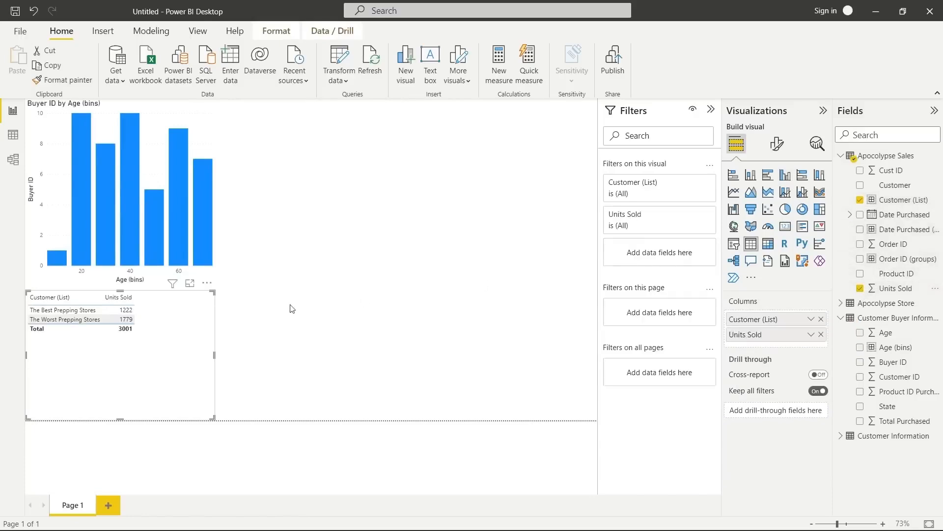
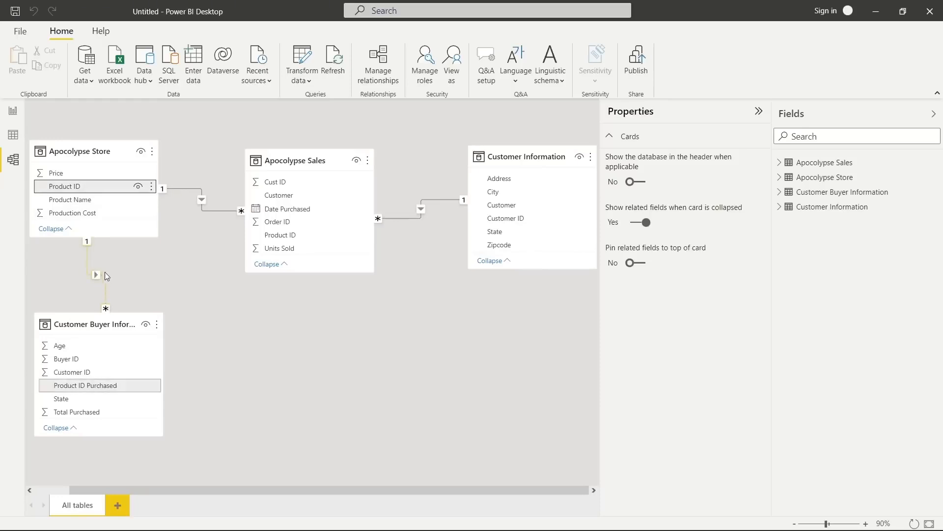
Build a stacked bar chart of Units Sold by Product Name on the report page and enlarge it across most of the page.
click(13, 110)
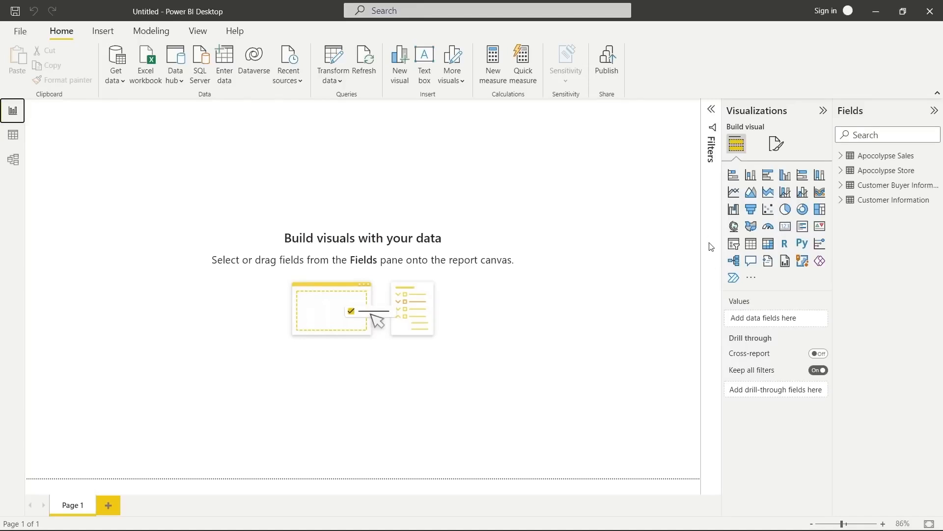
click(733, 175)
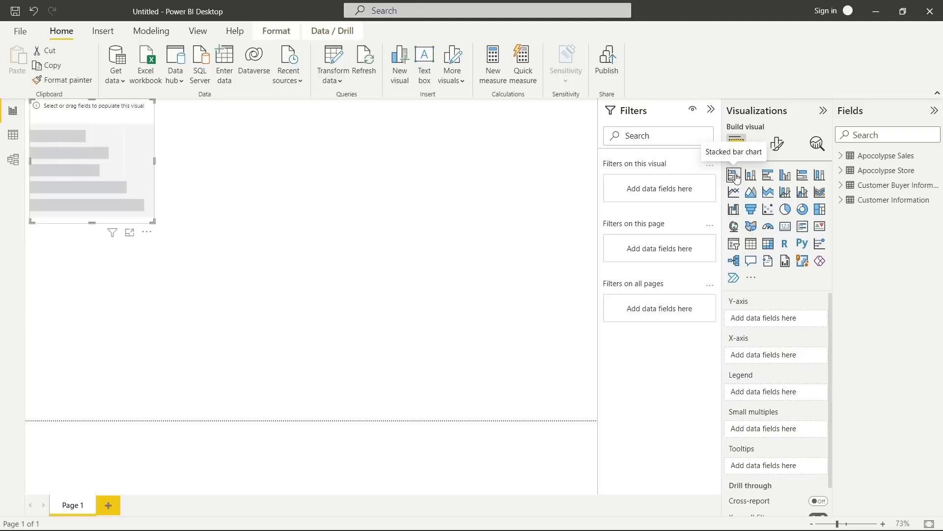
click(841, 156)
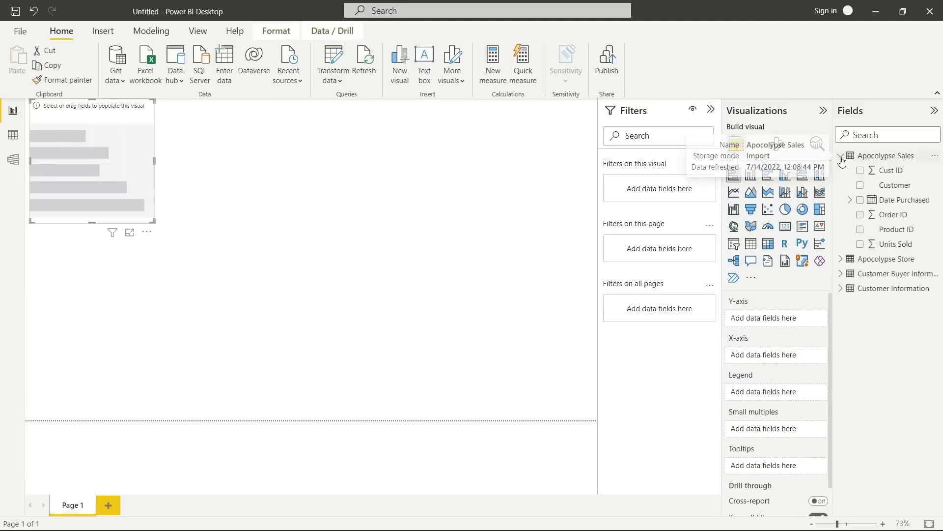
click(840, 259)
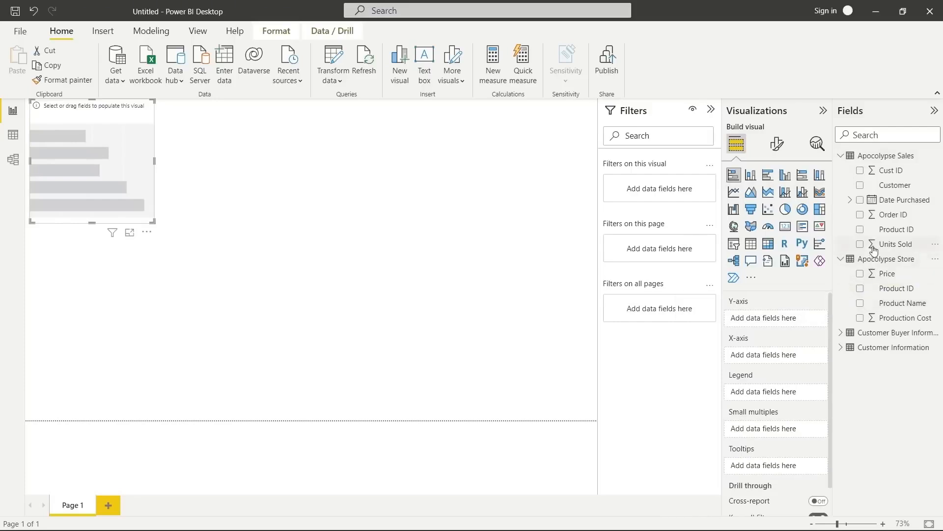
click(862, 305)
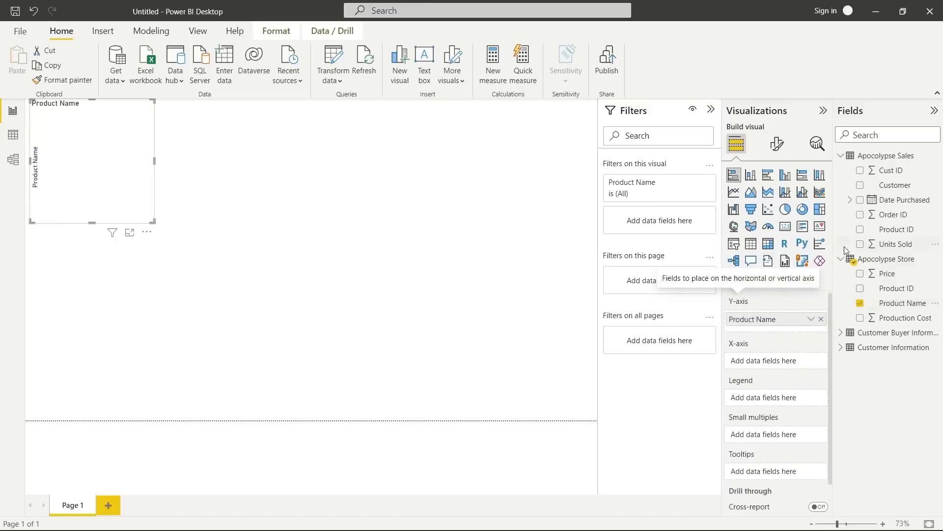
click(859, 244)
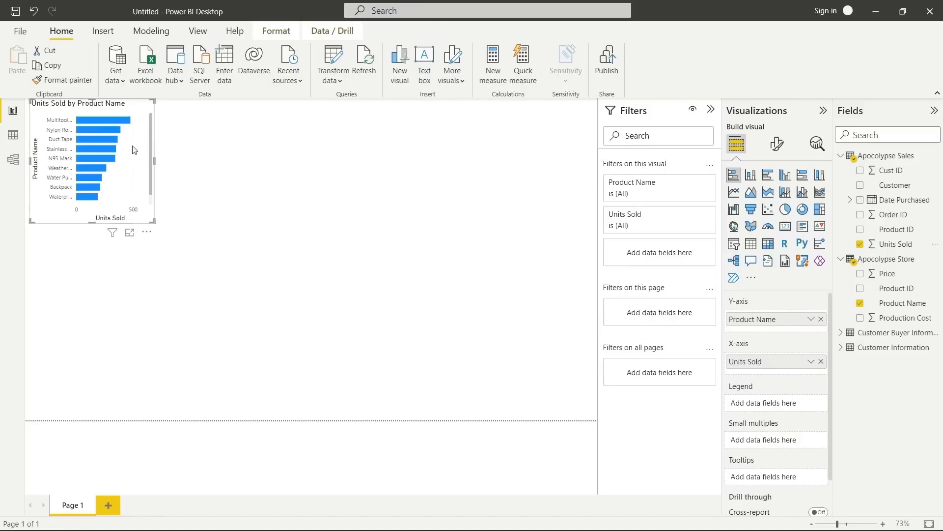
drag(154, 224, 577, 377)
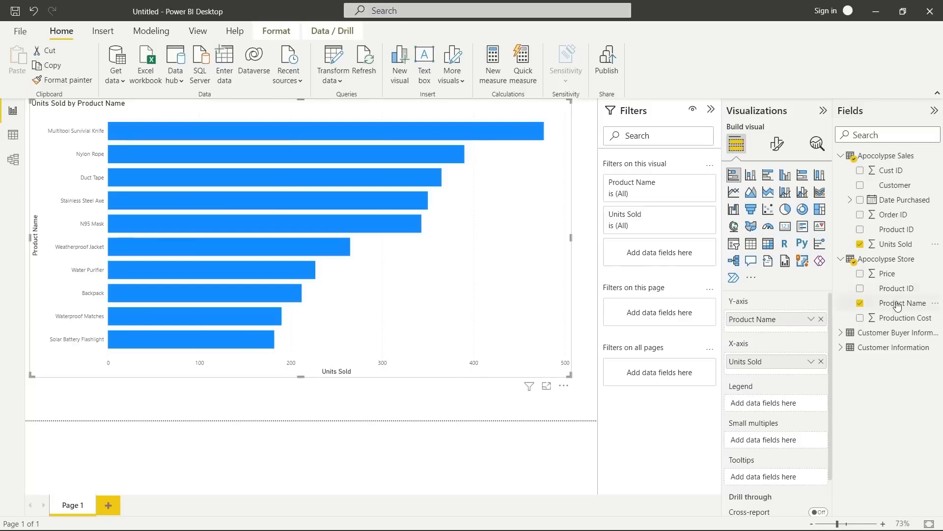
Add Product Name as the bar chart's legend with data labels on, and shrink the chart into the page's upper-left corner.
drag(898, 305, 766, 403)
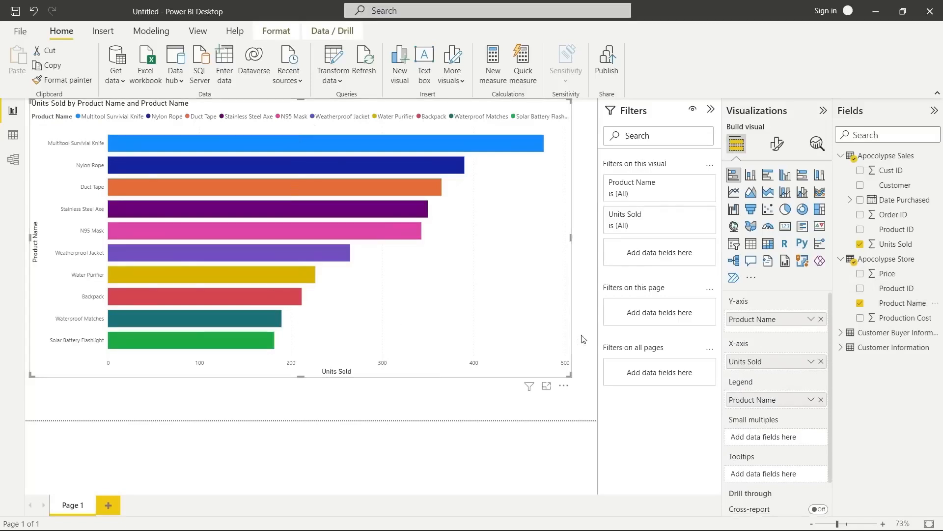
click(777, 144)
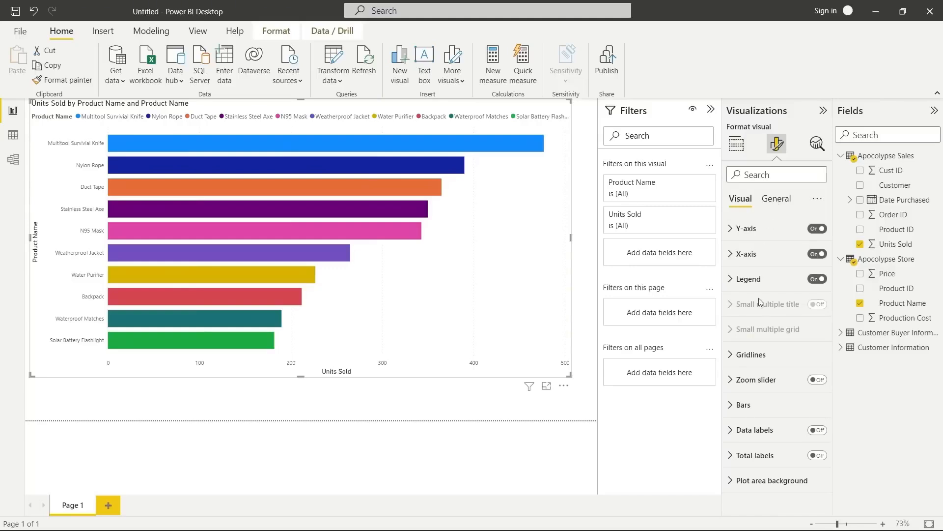
click(817, 430)
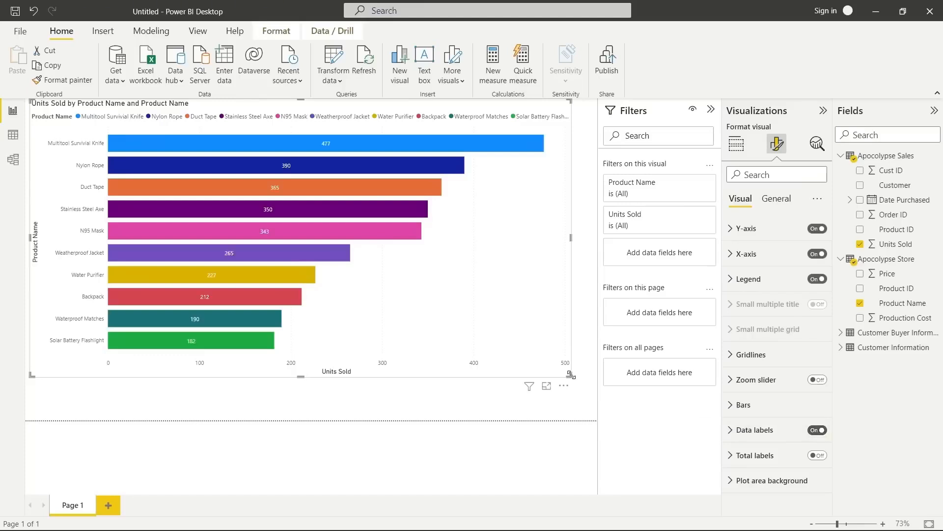
drag(570, 375, 210, 259)
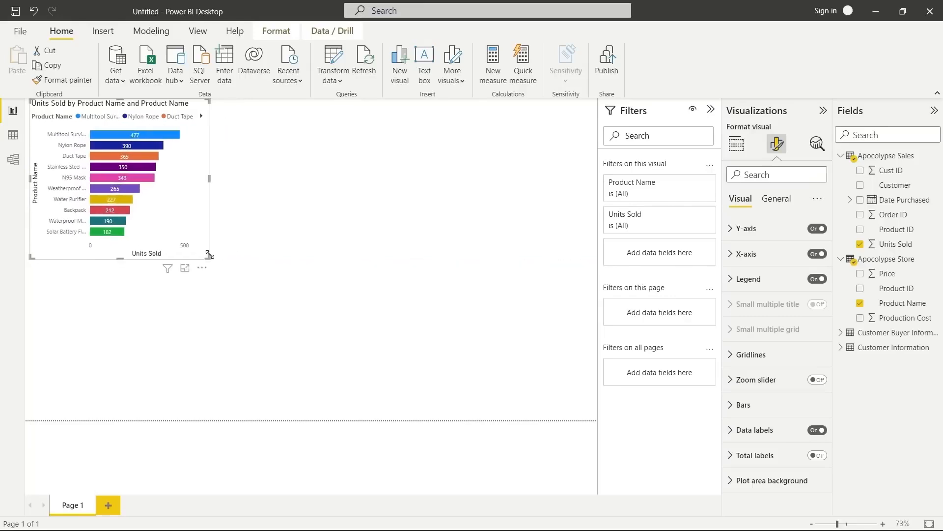
click(405, 239)
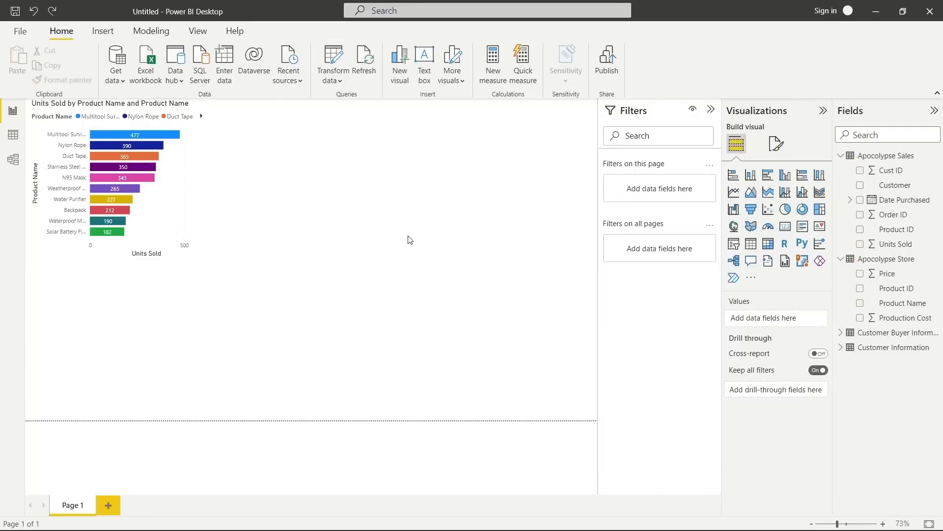
Try the 100% stacked bar chart type on the Units Sold by Product Name chart and undo the change.
click(186, 214)
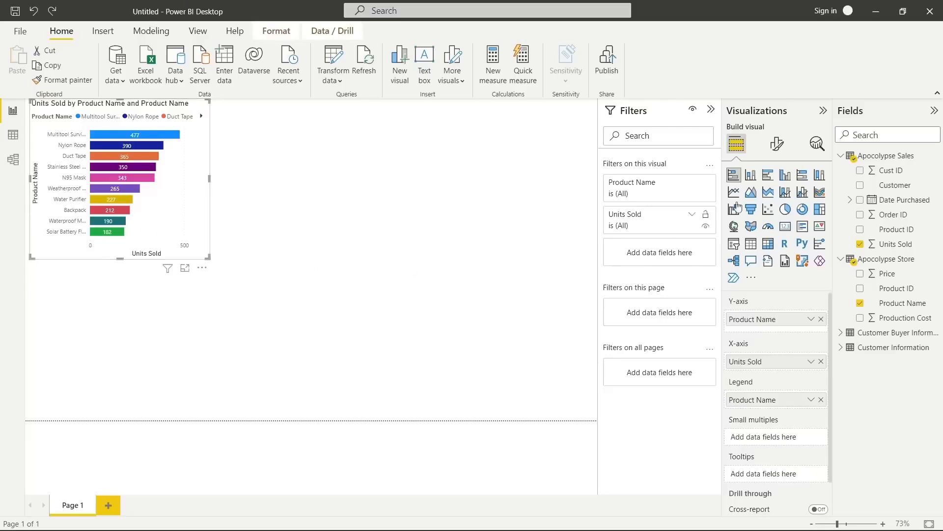
click(803, 181)
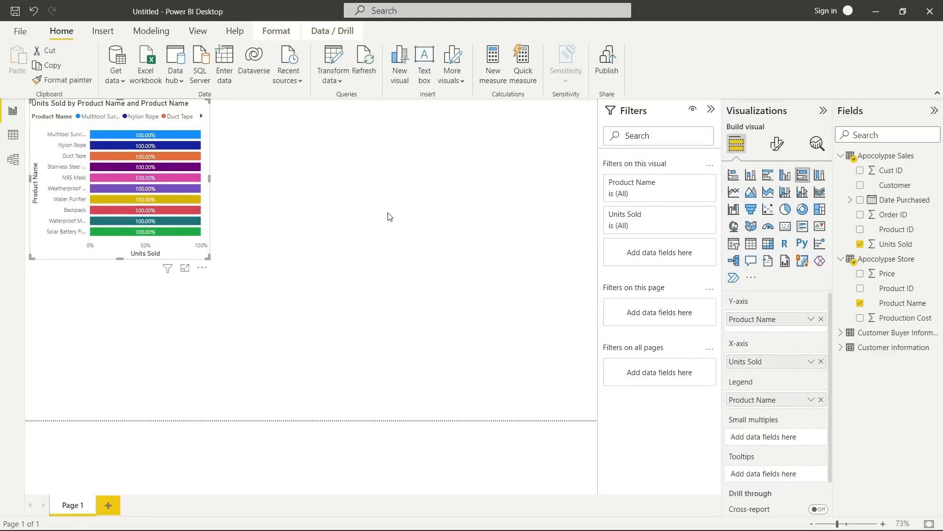
key(ctrl+z)
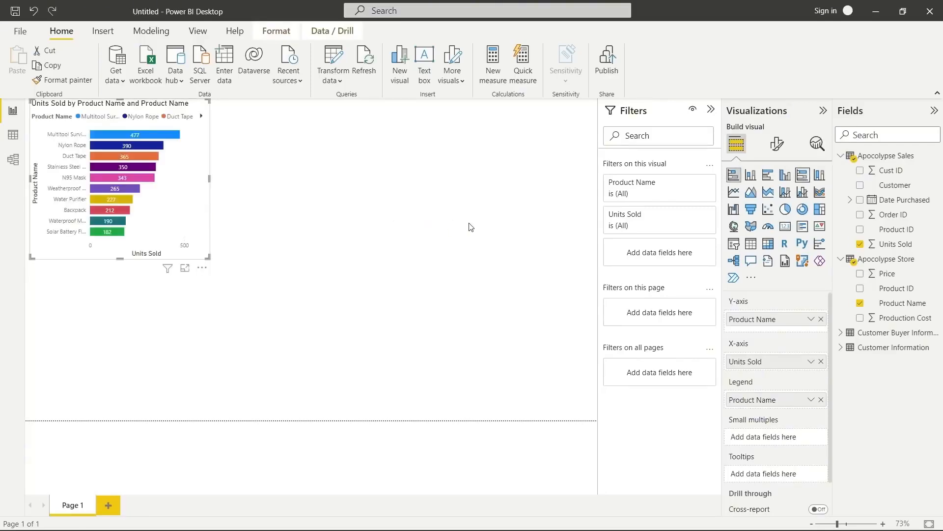
click(471, 227)
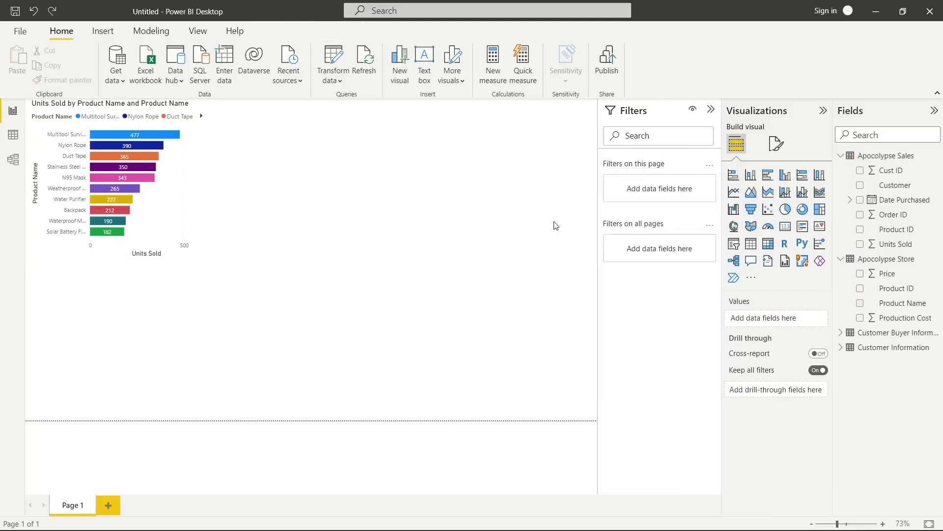
Insert a 100% stacked column chart beside the bar chart and enlarge it to fill the rest of the page.
click(819, 175)
drag(127, 350, 314, 183)
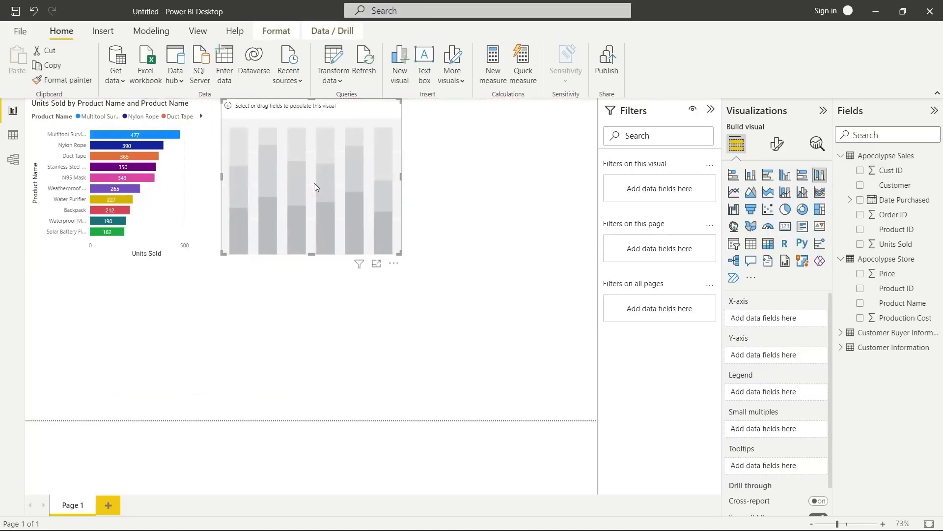
drag(401, 252, 578, 396)
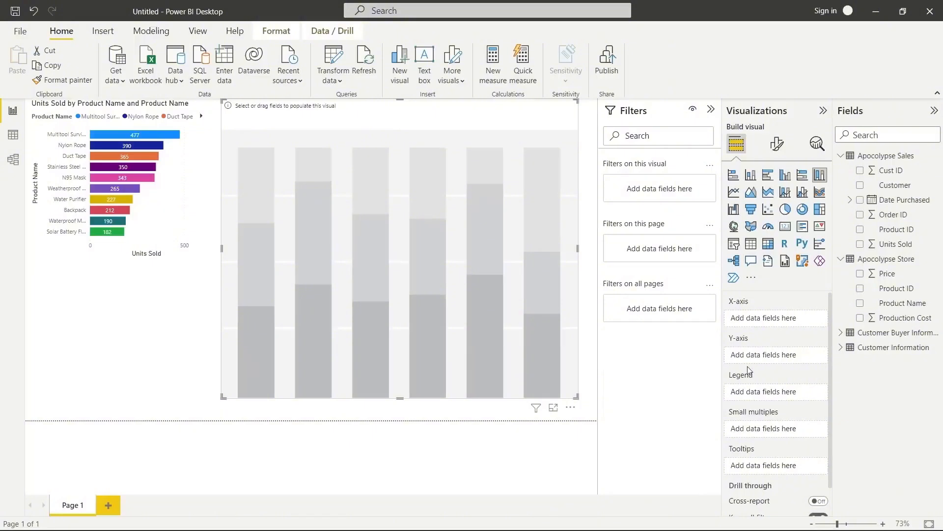
Plot Units Sold by Customer from Customer Information in the column chart, with Product Name as the legend.
click(841, 347)
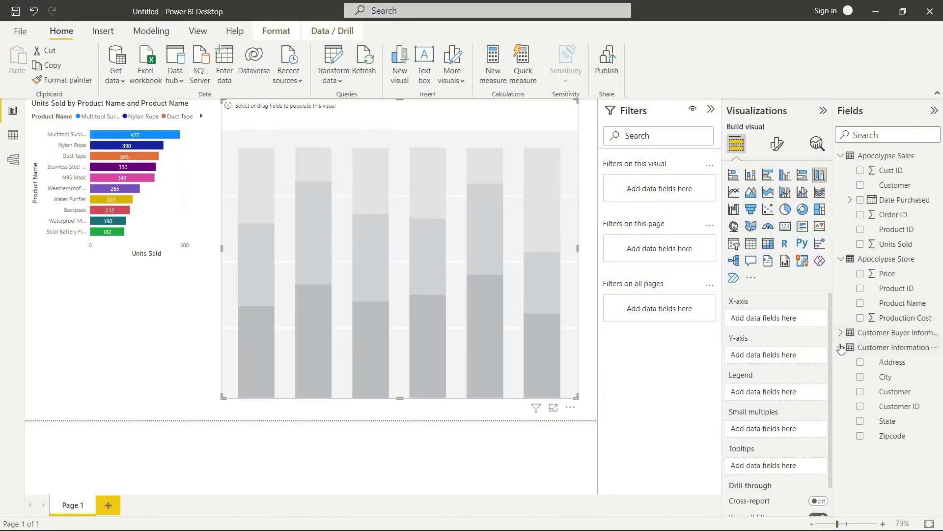
click(861, 392)
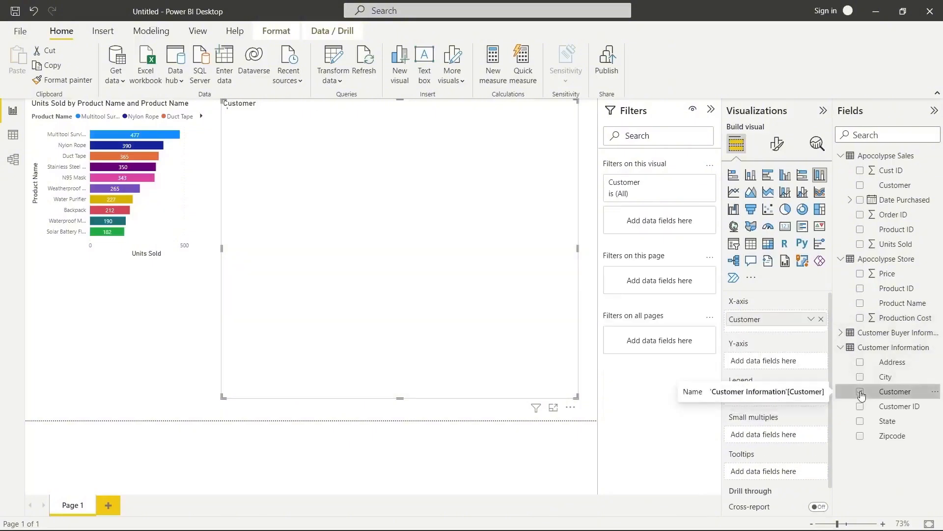
click(861, 244)
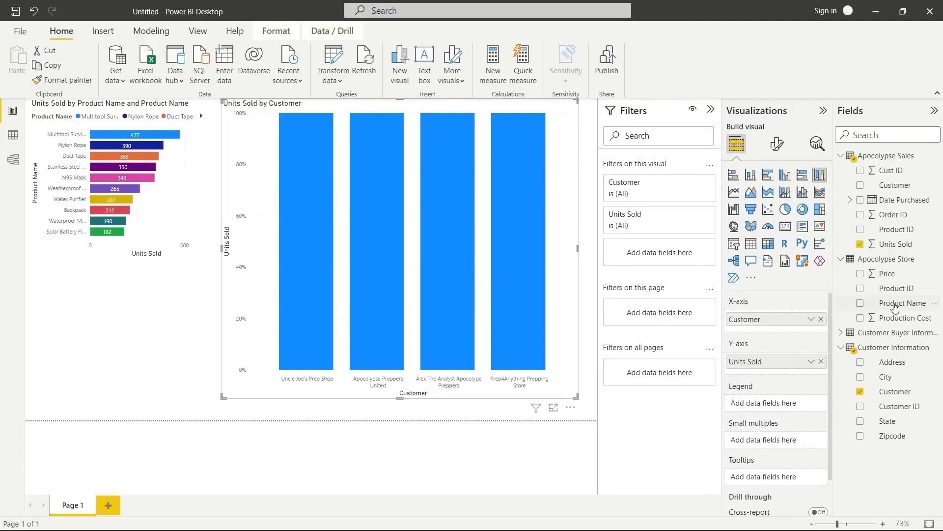
drag(893, 303, 782, 404)
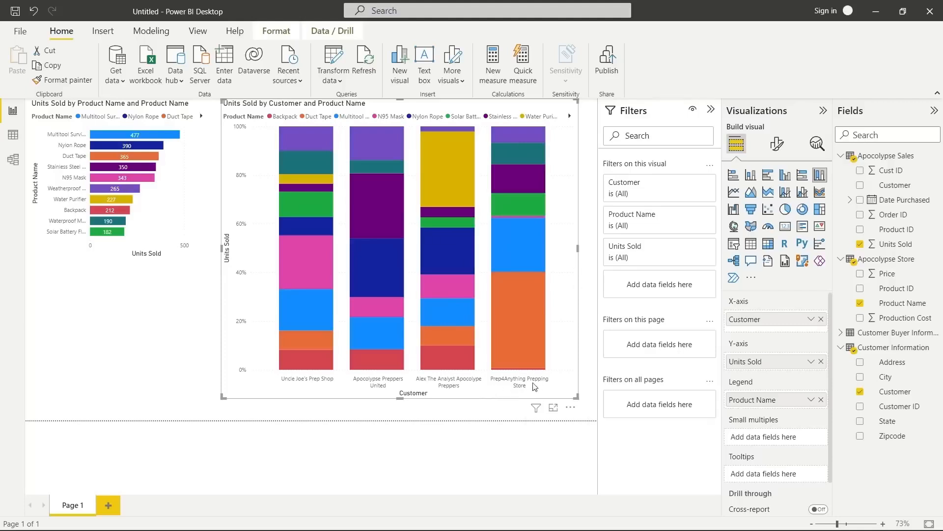
Turn on data labels for the 100% stacked column chart.
mouse_move(521, 306)
mouse_move(445, 175)
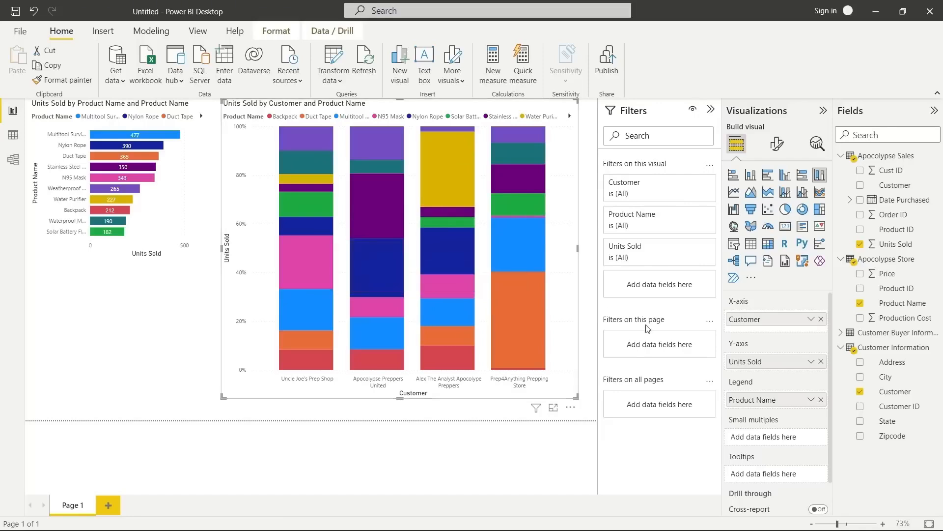
click(777, 145)
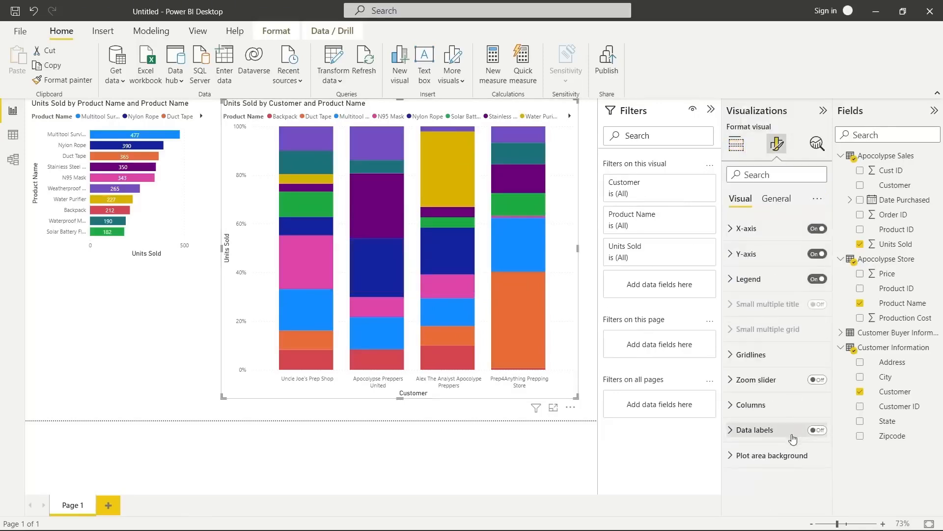
click(818, 430)
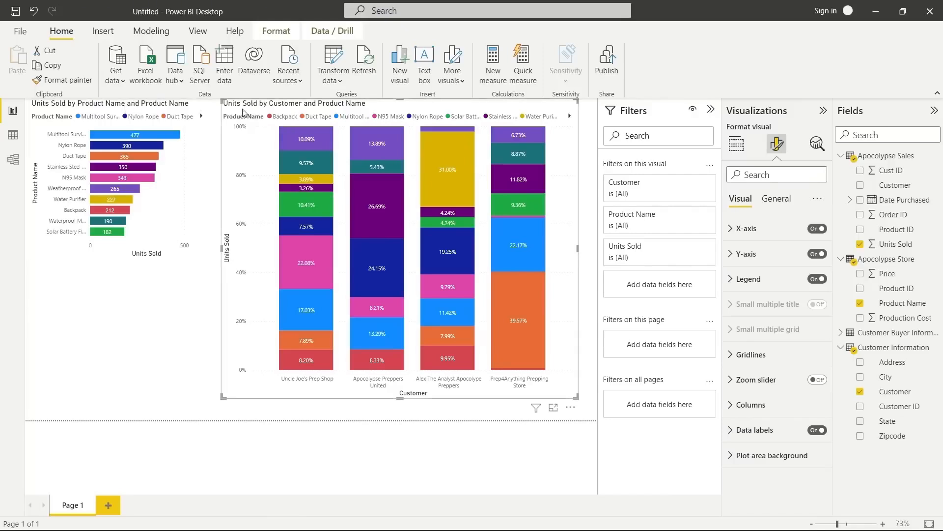
Change the column chart's title to Customer Purchase Breakdown.
click(776, 199)
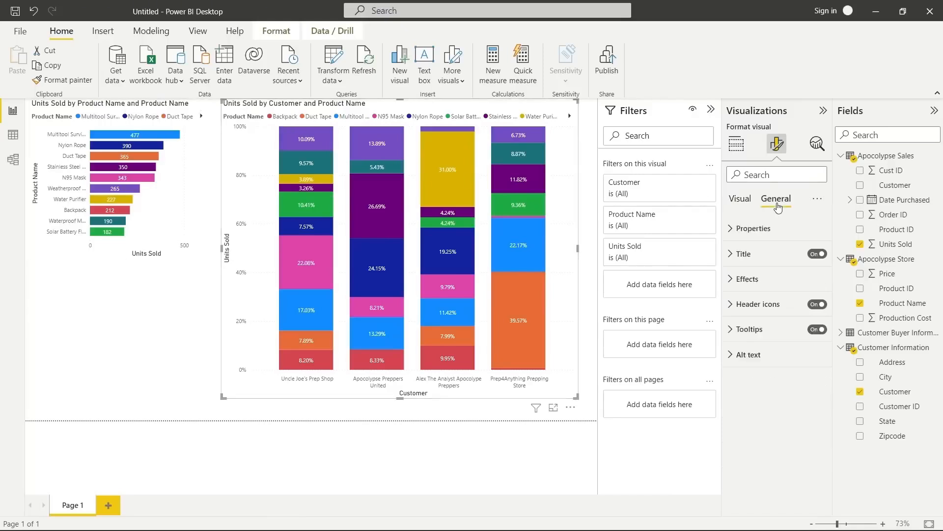
click(740, 261)
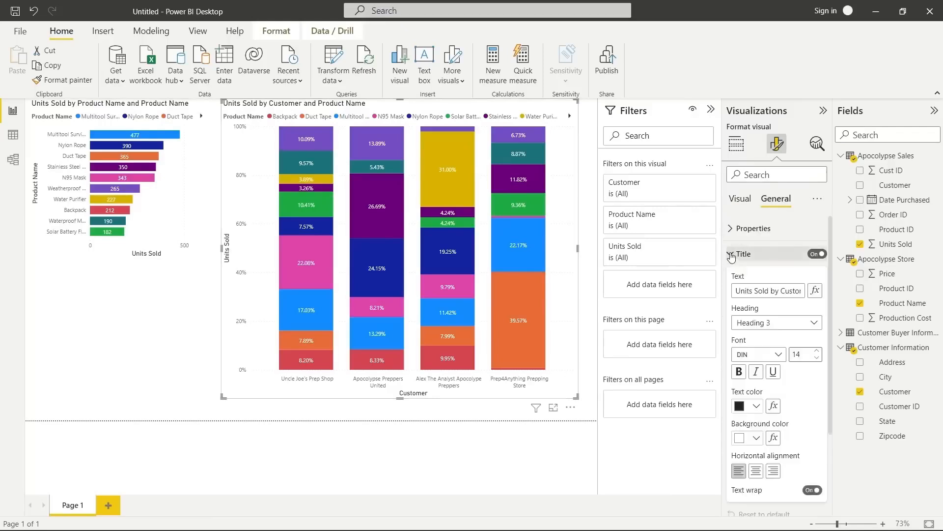
triple_click(770, 290)
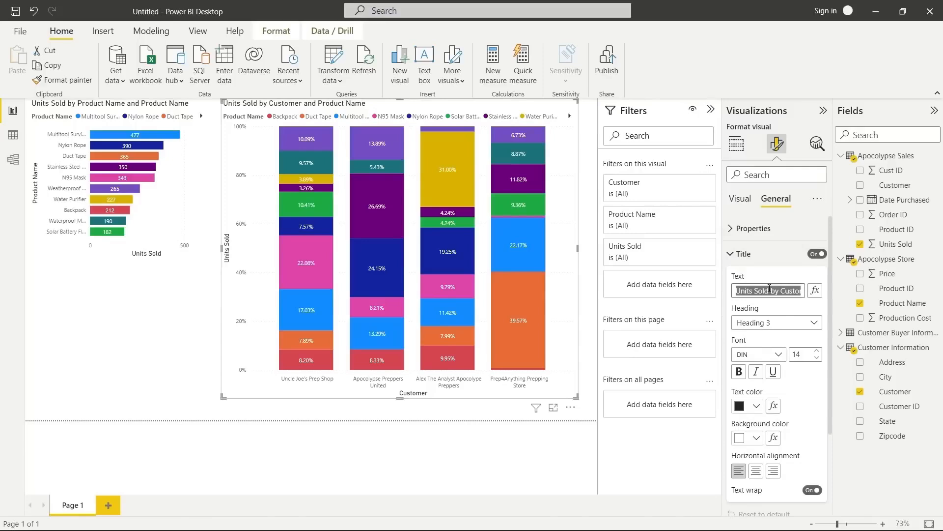
text(Cu)
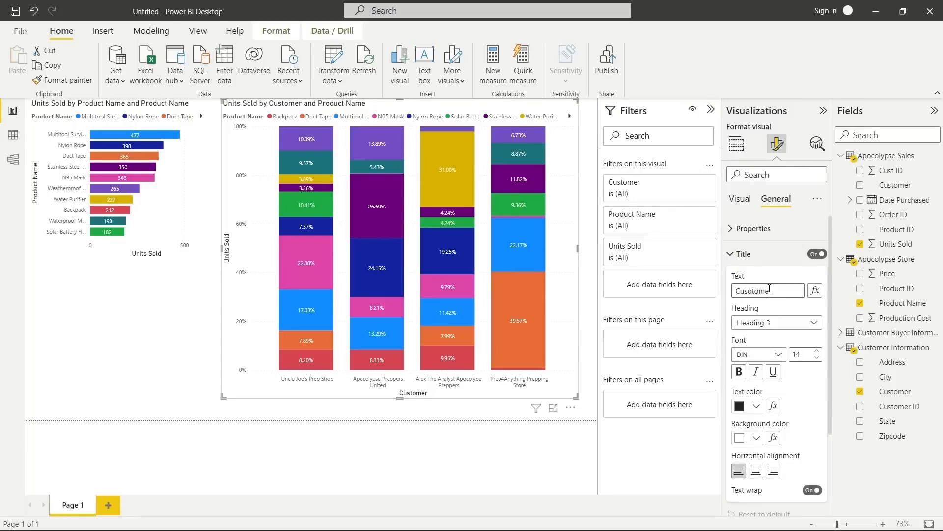
text(sotomer)
key(BackSpace)
text(Purchase Break)
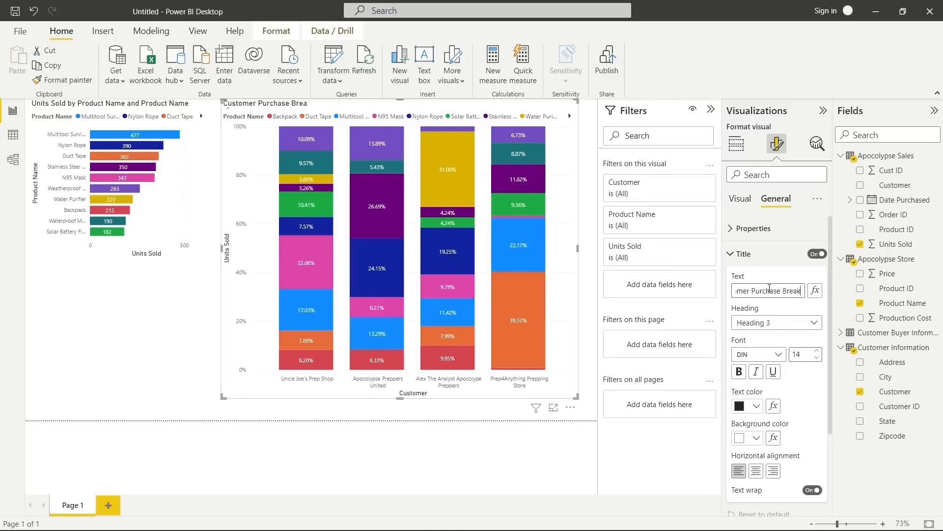
text(down)
click(796, 254)
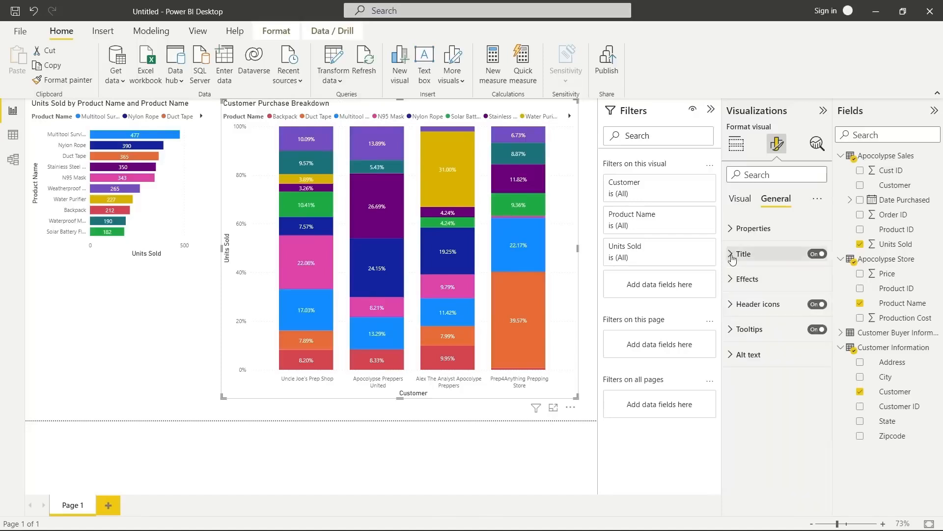
click(741, 202)
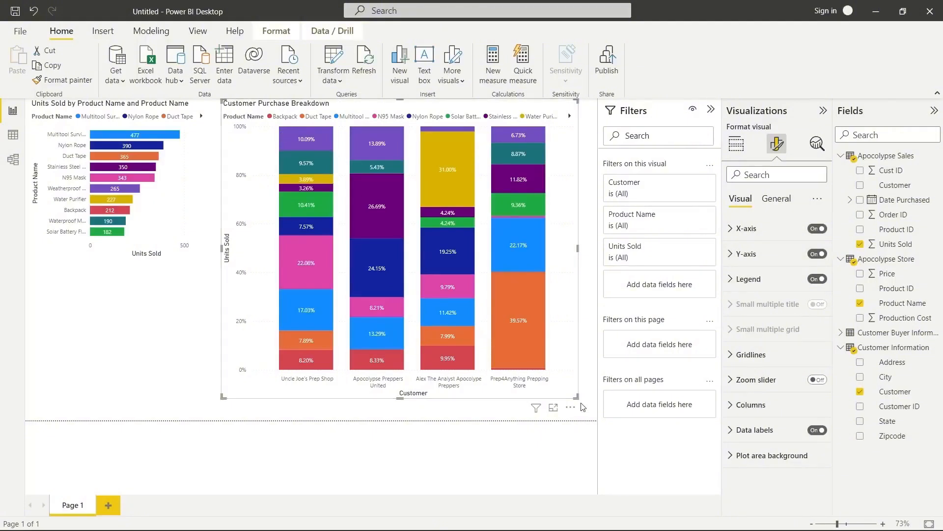
Shrink the Customer Purchase Breakdown chart into the page's lower-left corner and shorten the bar chart above it to fit.
drag(575, 396, 392, 290)
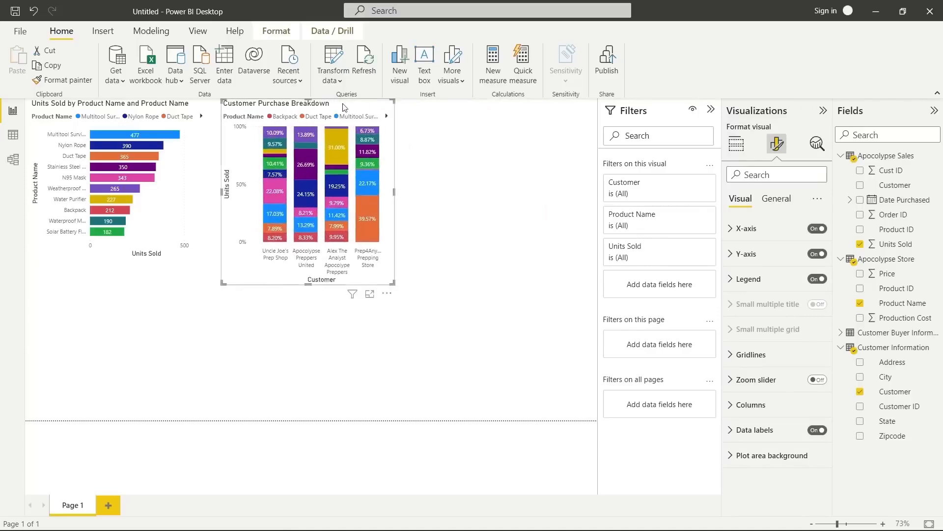
drag(350, 105, 148, 252)
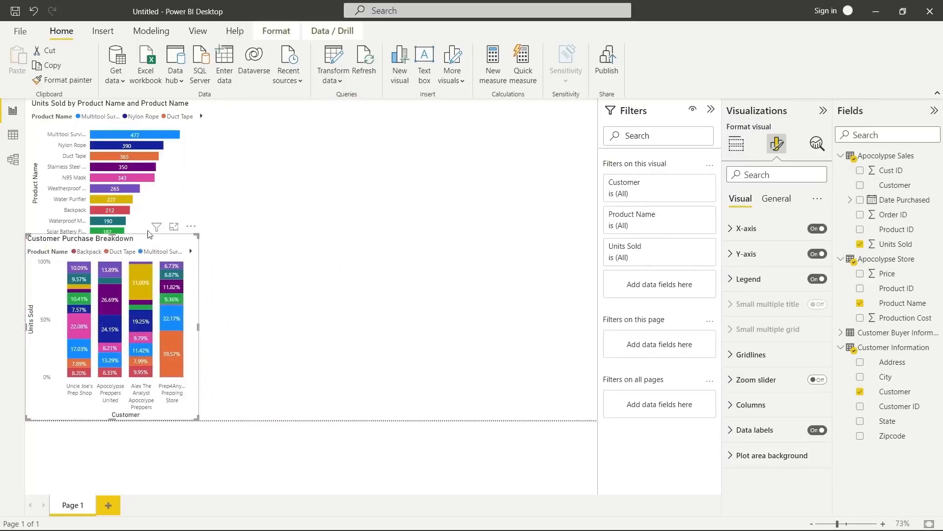
click(149, 208)
drag(209, 256, 210, 232)
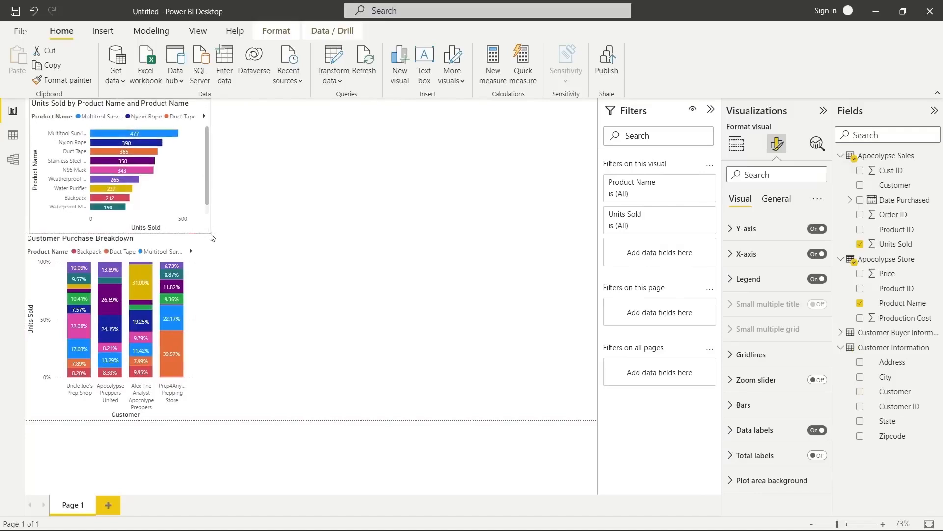
Narrow the Customer Purchase Breakdown chart slightly from its outer edge to free more room on the page.
click(199, 405)
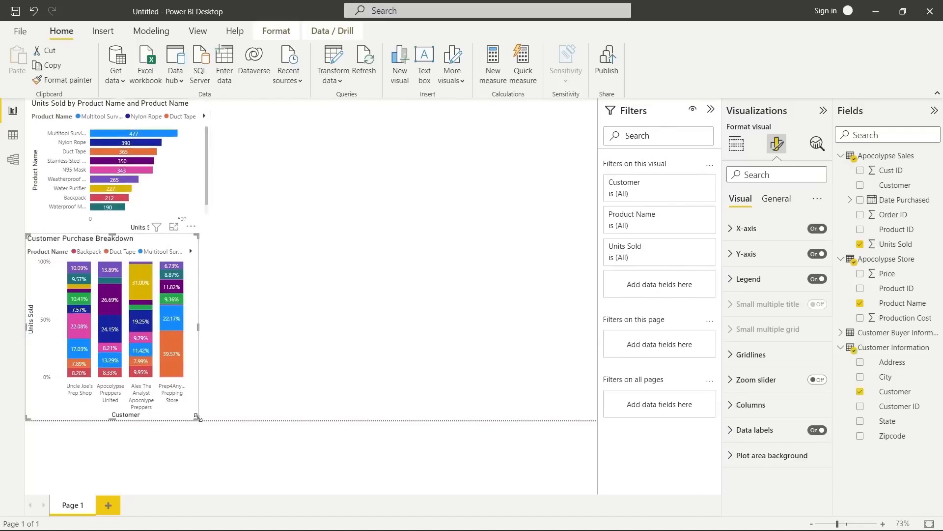
drag(202, 421, 177, 423)
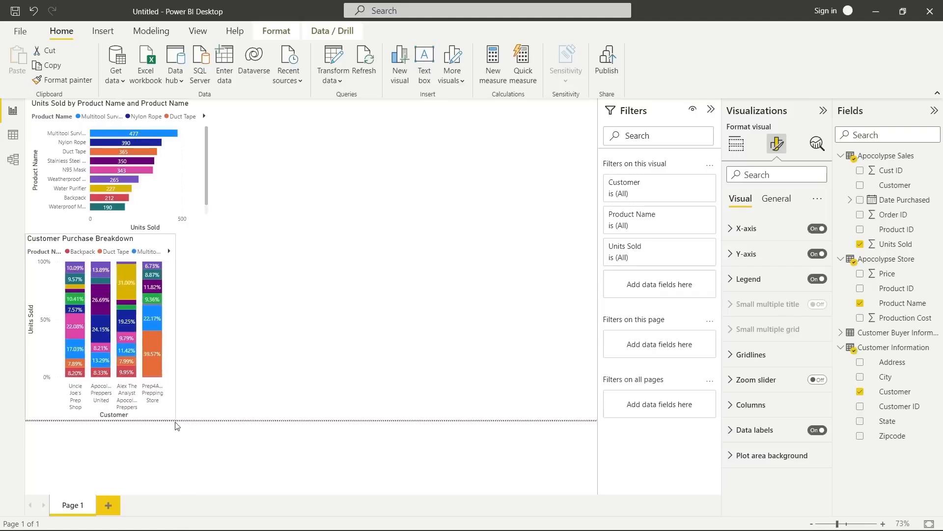
click(255, 303)
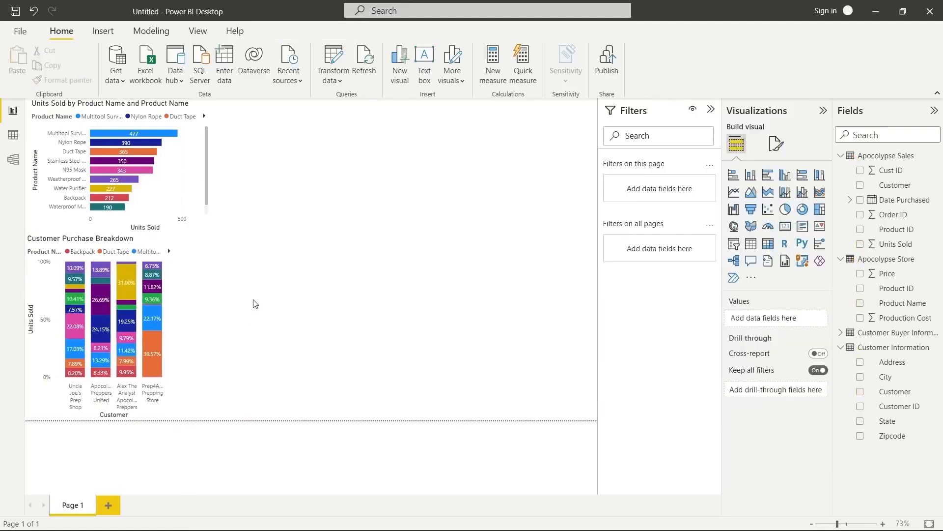
Add a line chart in the empty upper area of the page and widen it almost to the page's edge.
click(734, 195)
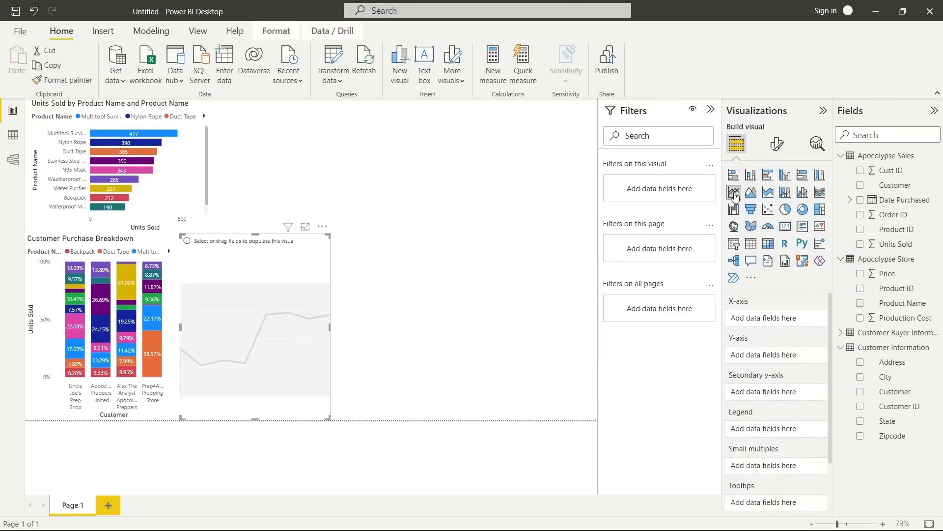
drag(320, 307, 372, 187)
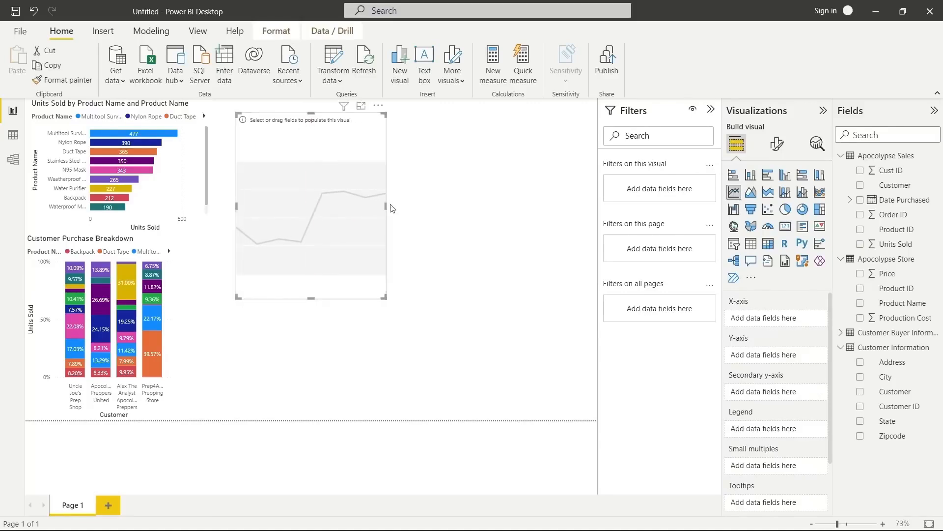
drag(386, 206, 578, 206)
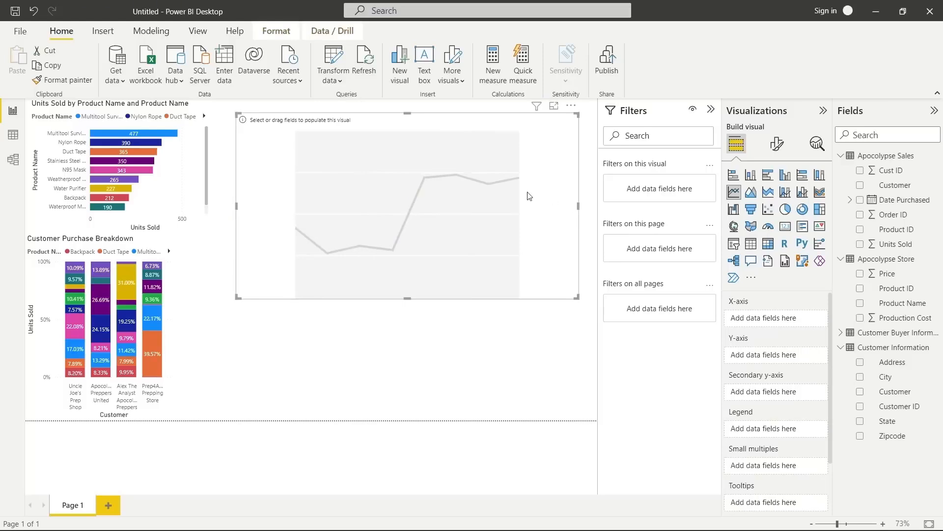
Plot Units Sold by Date Purchased in the line chart, removing Year and Quarter from the date hierarchy.
click(861, 200)
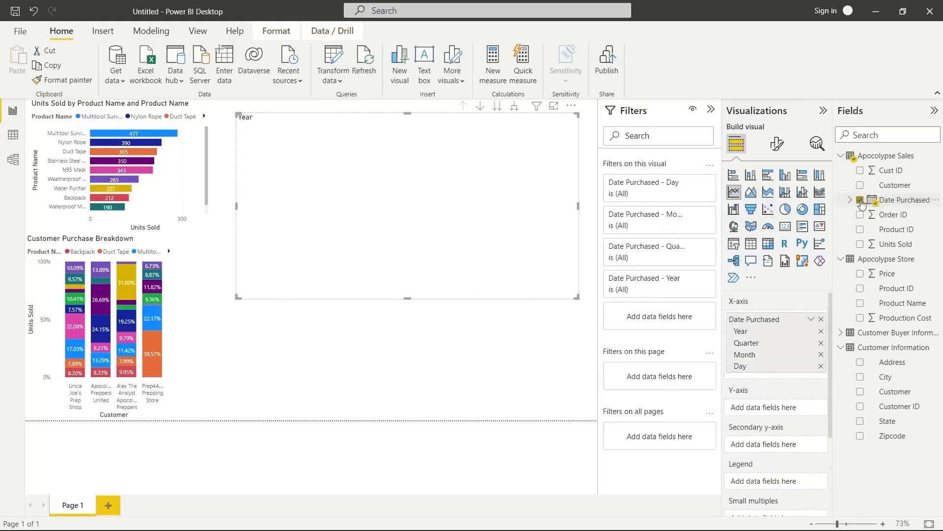
click(861, 244)
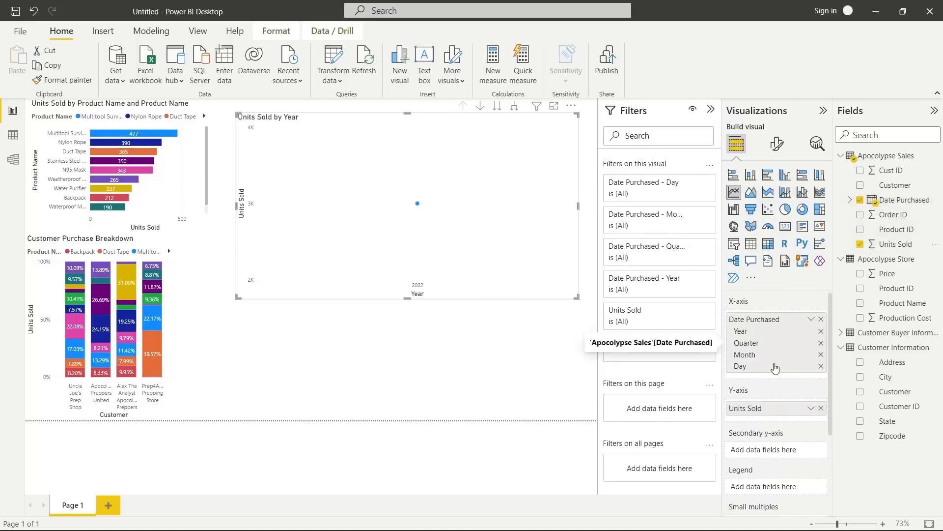
click(821, 332)
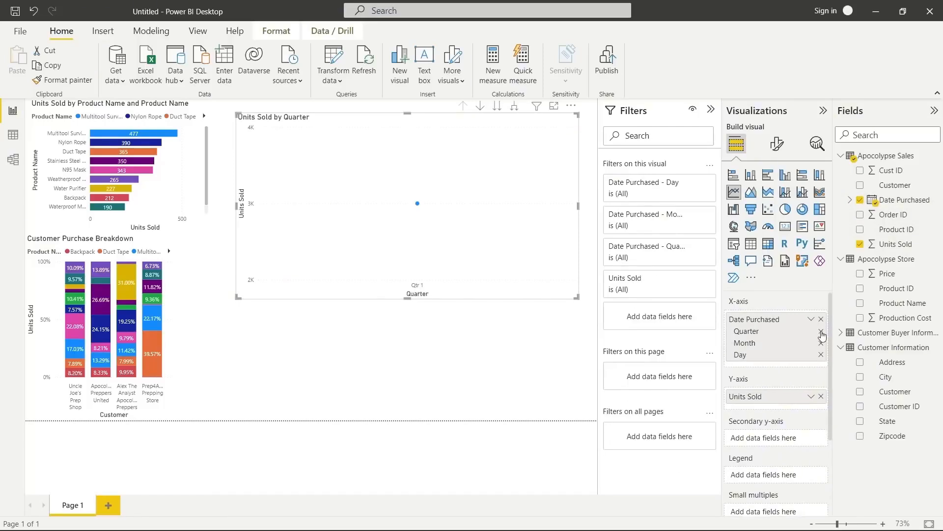
click(821, 333)
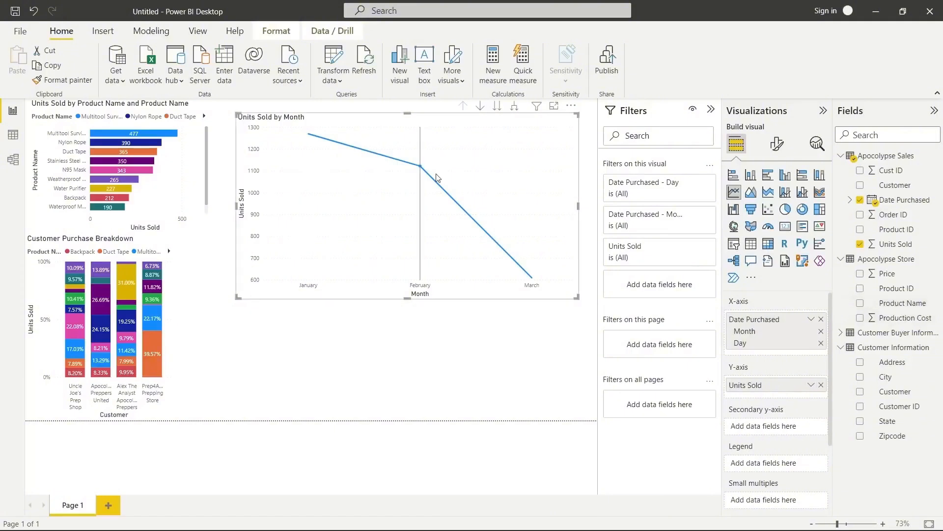
mouse_move(433, 184)
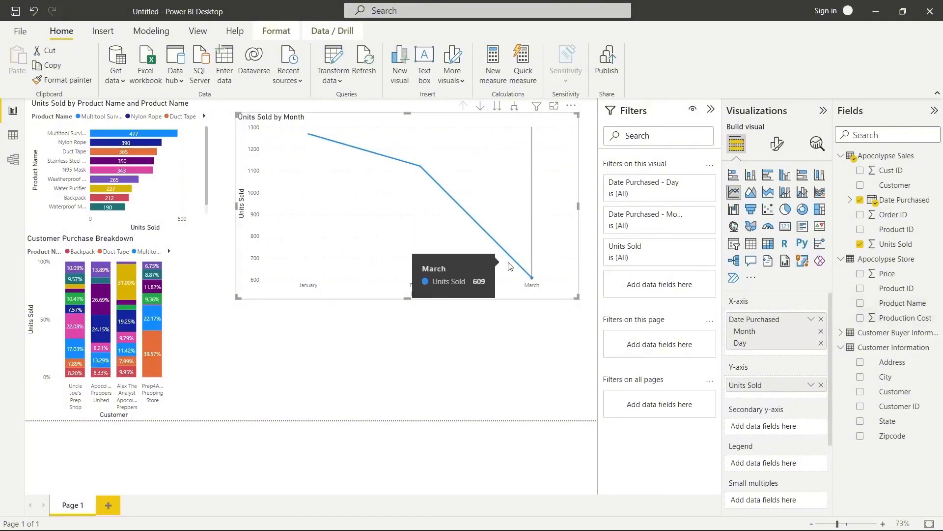
Use Product Name as the line chart's legend and filter it to Multitool Survivial Knife, Nylon Rope and Duct Tape.
drag(886, 304, 778, 467)
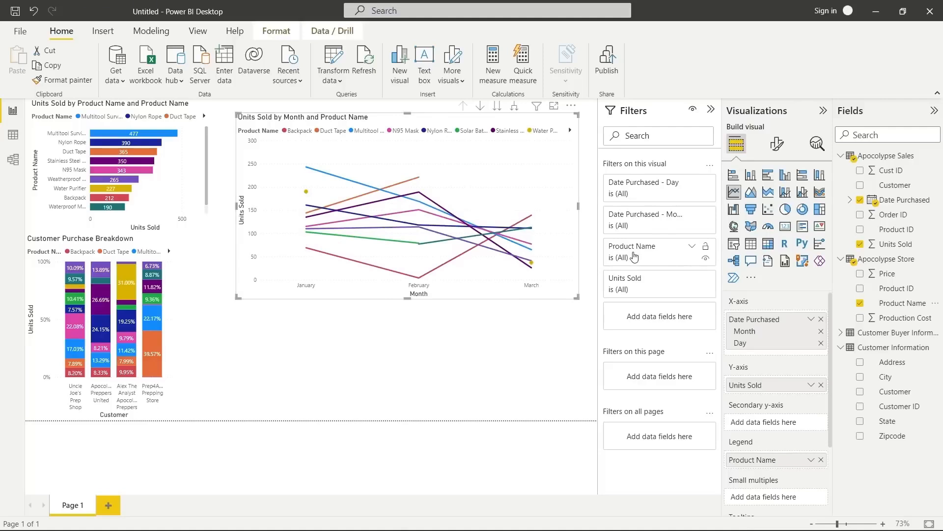
click(692, 247)
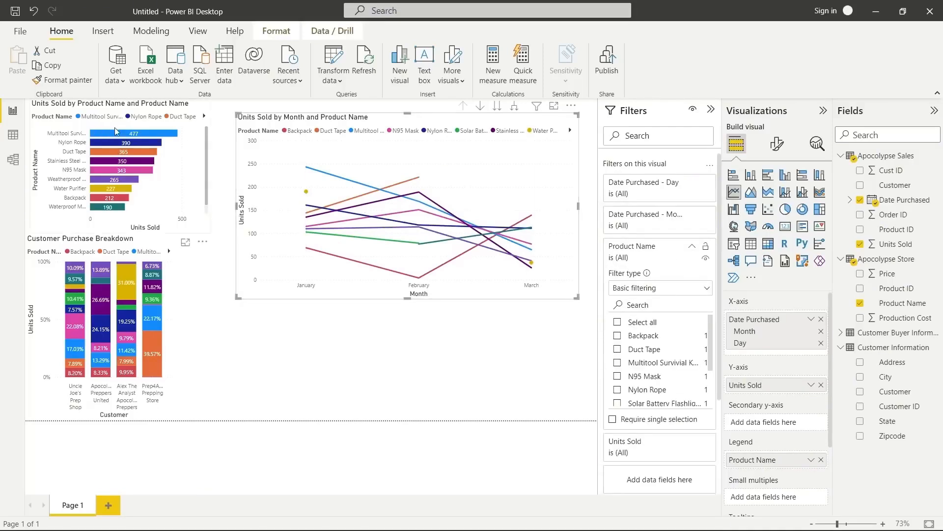
click(617, 364)
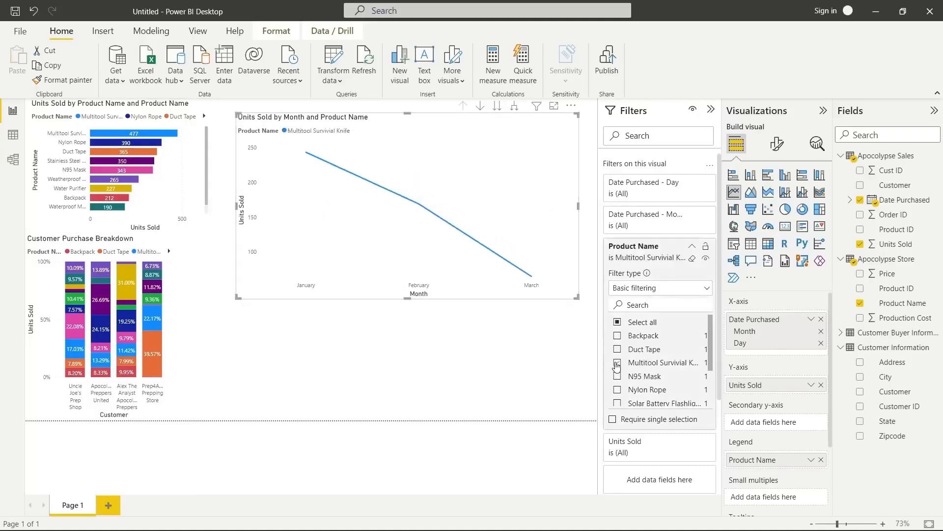
click(618, 392)
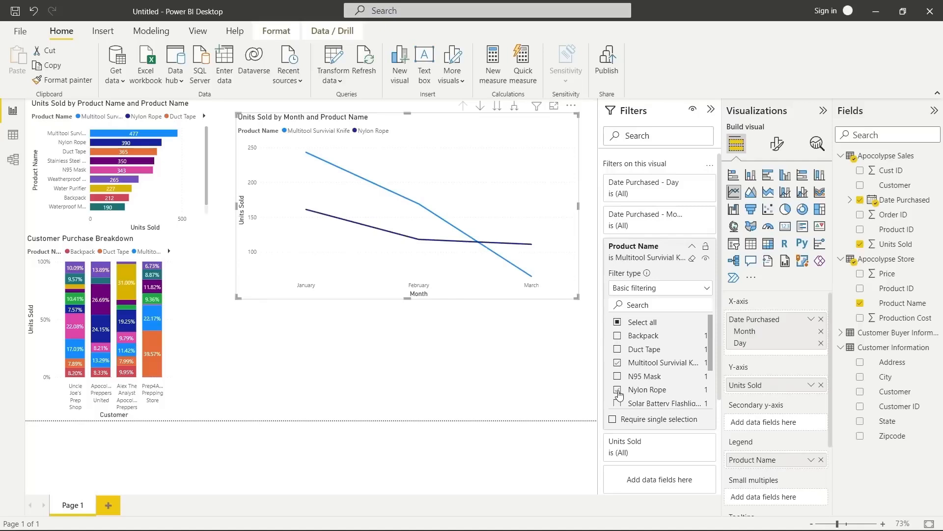
click(618, 350)
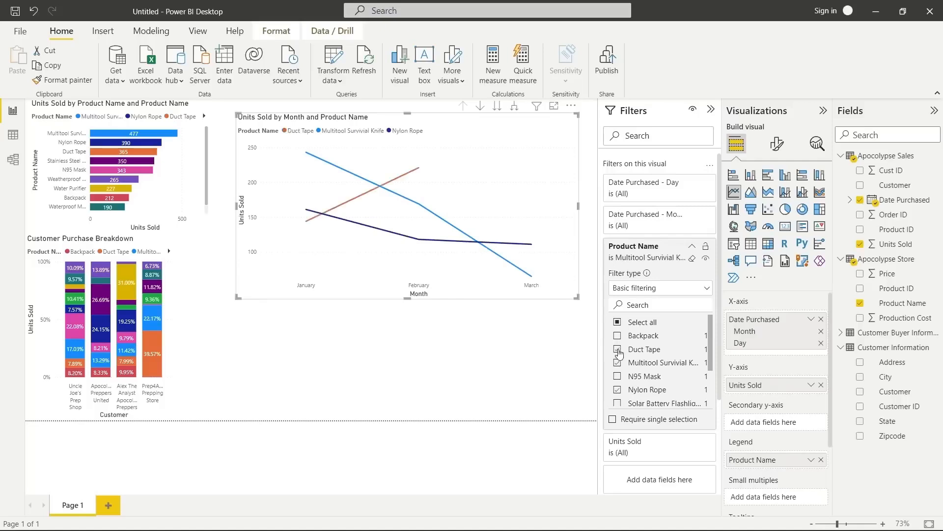
Shorten the line chart to about half its height and remove Month from its date hierarchy, leaving only Day.
click(439, 317)
click(412, 293)
drag(408, 297, 404, 212)
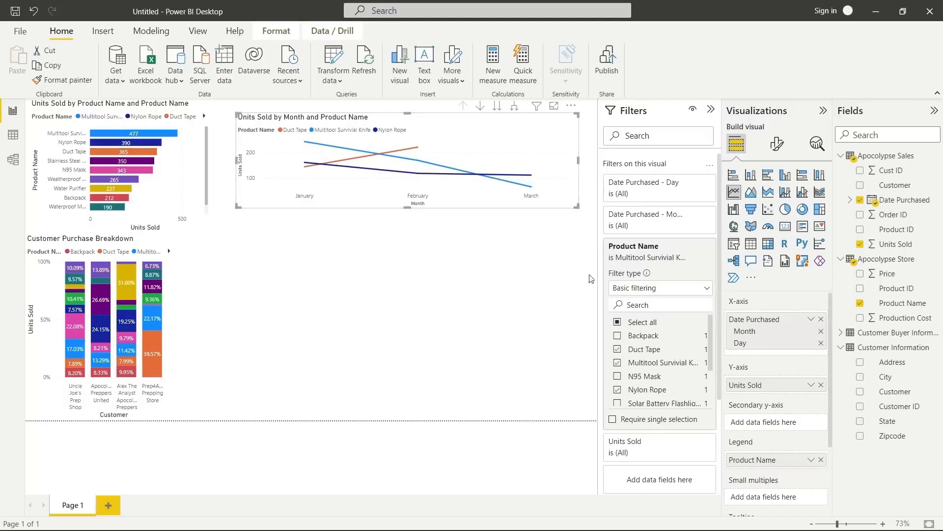
click(821, 332)
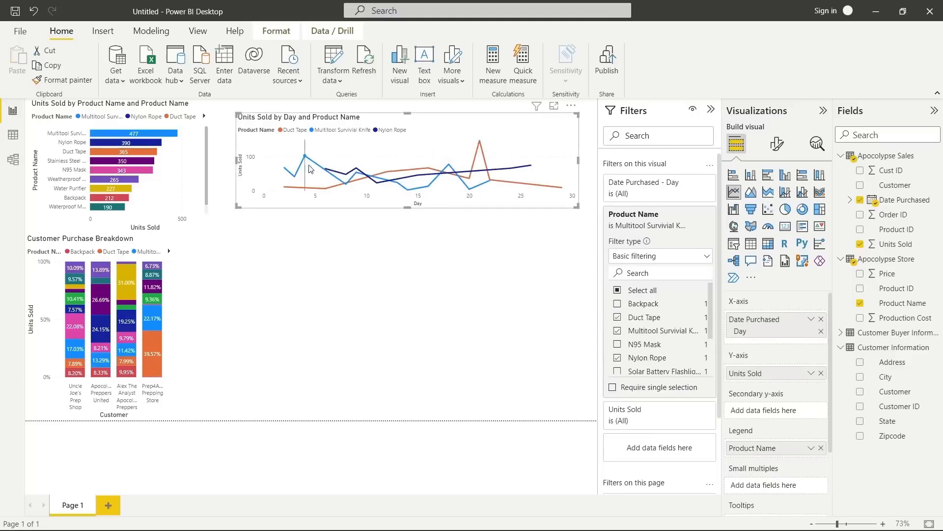
click(582, 210)
click(567, 193)
Change the line chart's title to Products Purchased by Date.
click(777, 143)
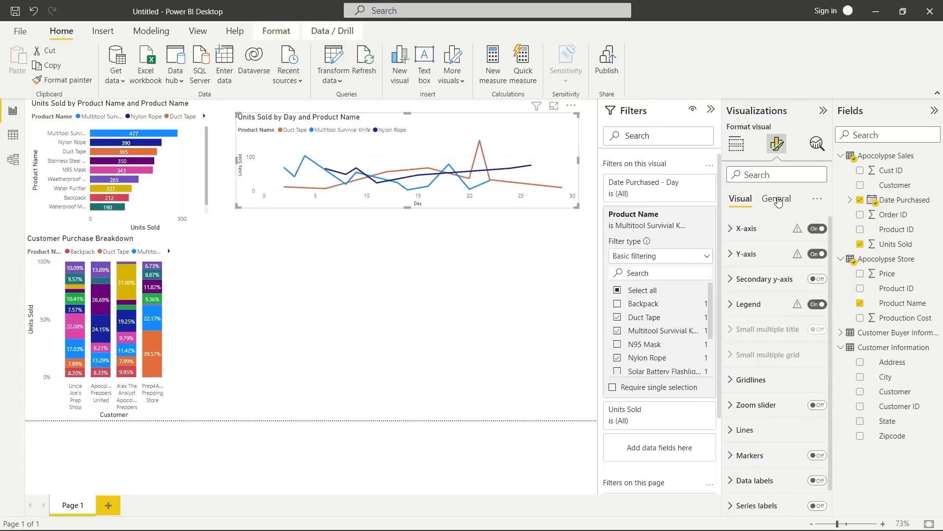
click(777, 199)
click(765, 252)
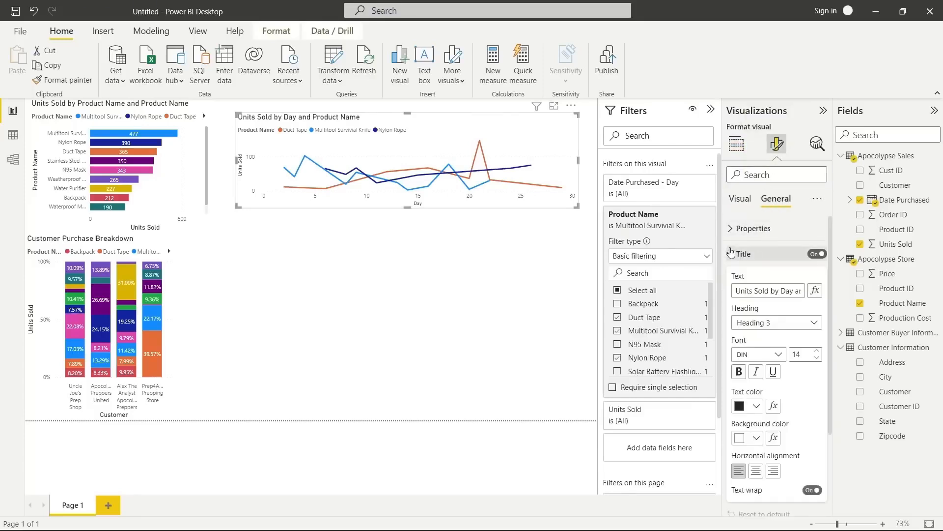
triple_click(782, 290)
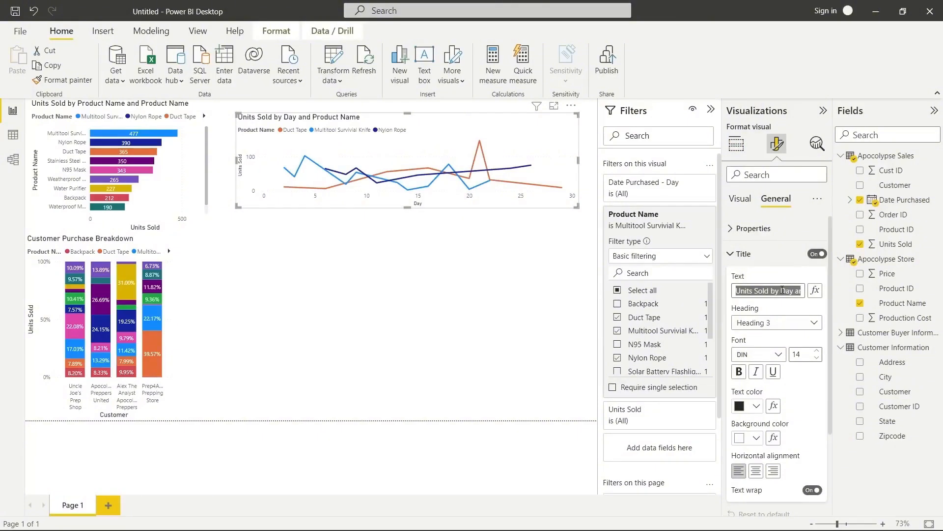
text(Produ)
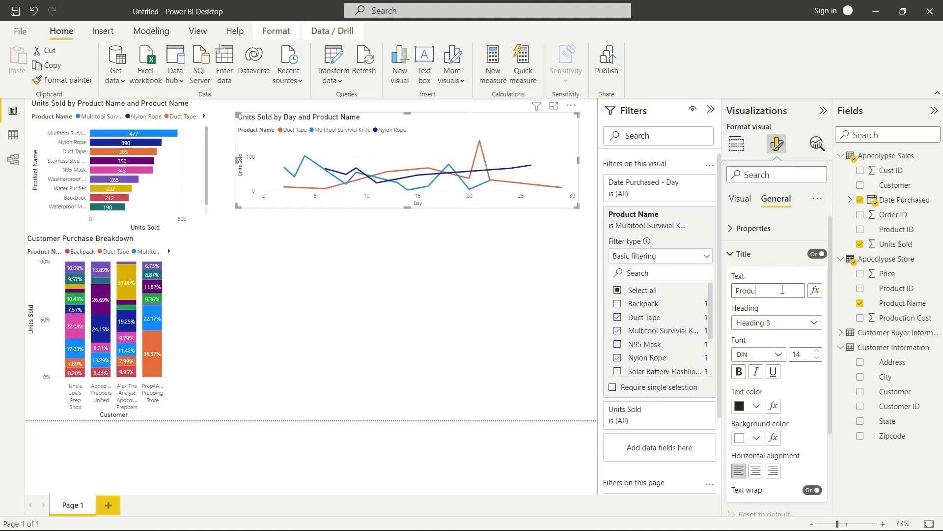
text(cts Purchs)
key(BackSpace)
text(ased by Da)
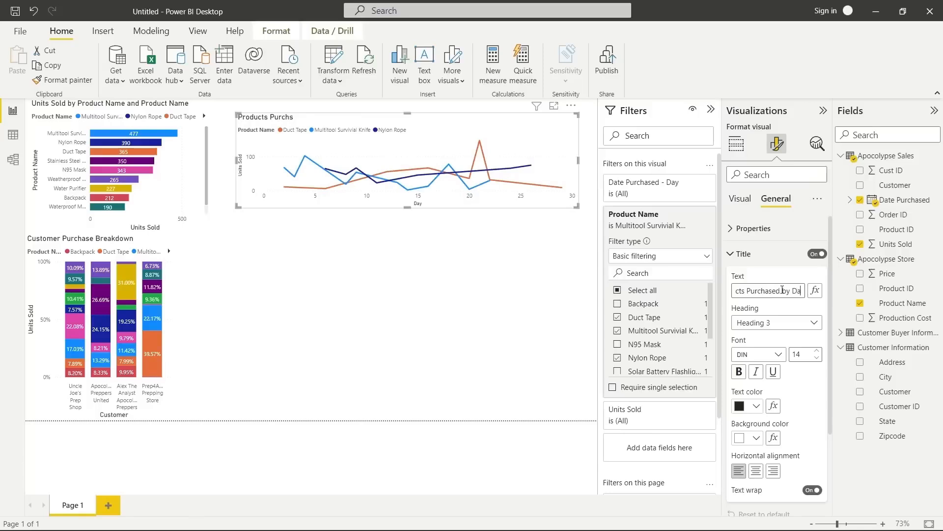
text(te)
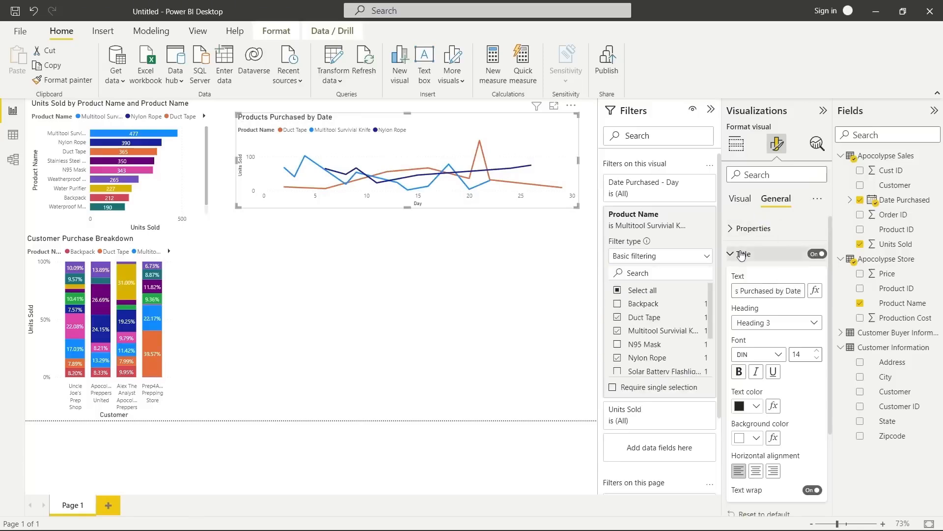
click(742, 254)
click(741, 199)
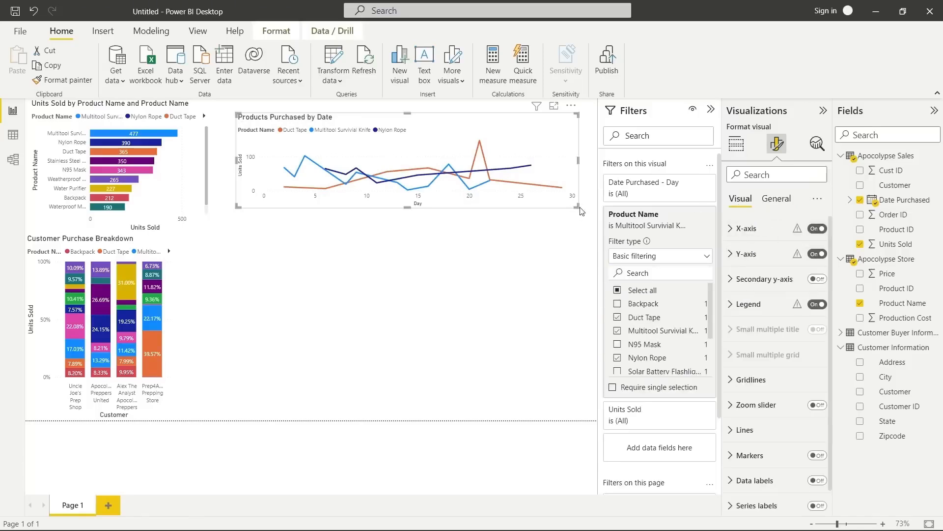
Shrink the Products Purchased by Date chart and place it beside the lower end of the Customer Purchase Breakdown chart.
drag(579, 207, 360, 188)
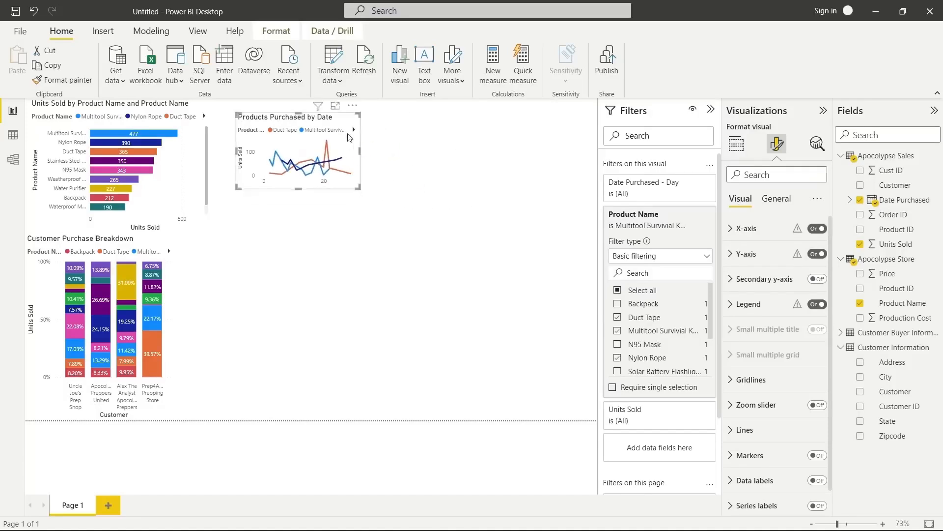
drag(346, 122, 286, 364)
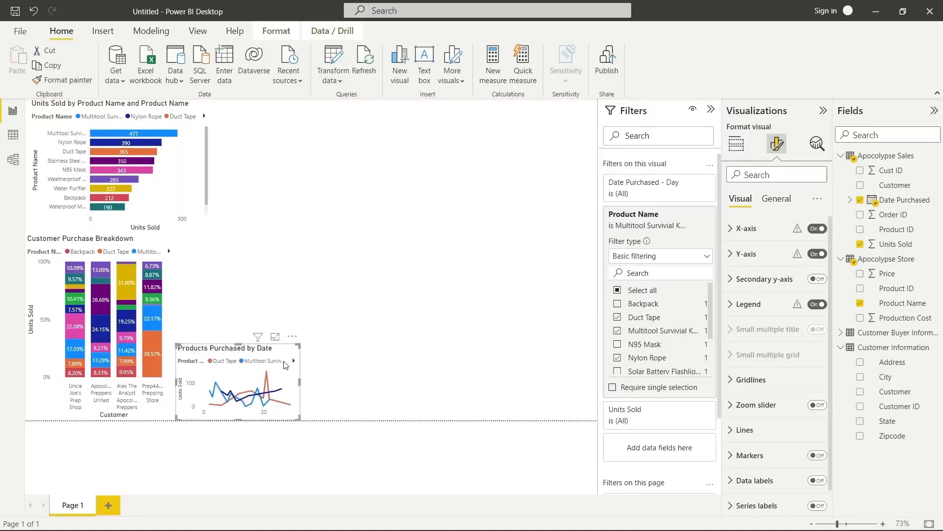
click(531, 244)
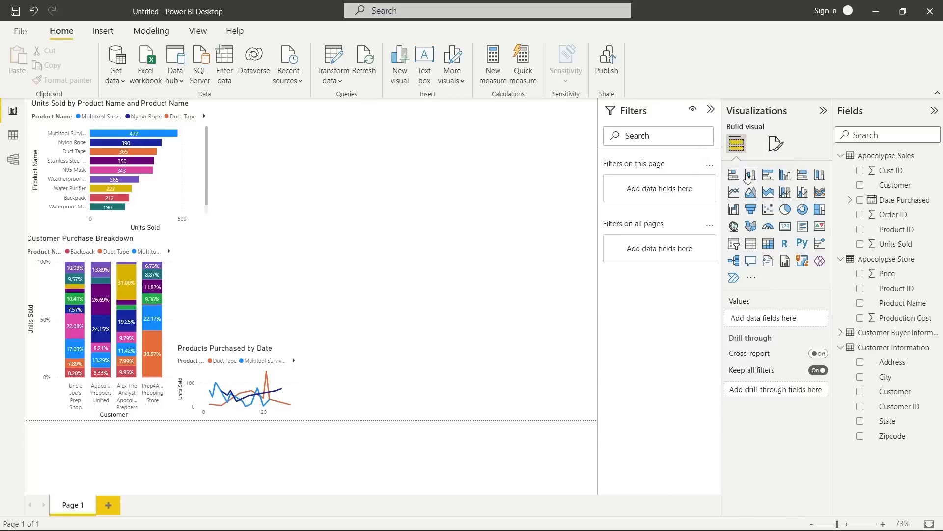
Try the Units Sold by Product Name chart as a stacked column chart and return it to a stacked bar chart.
click(192, 176)
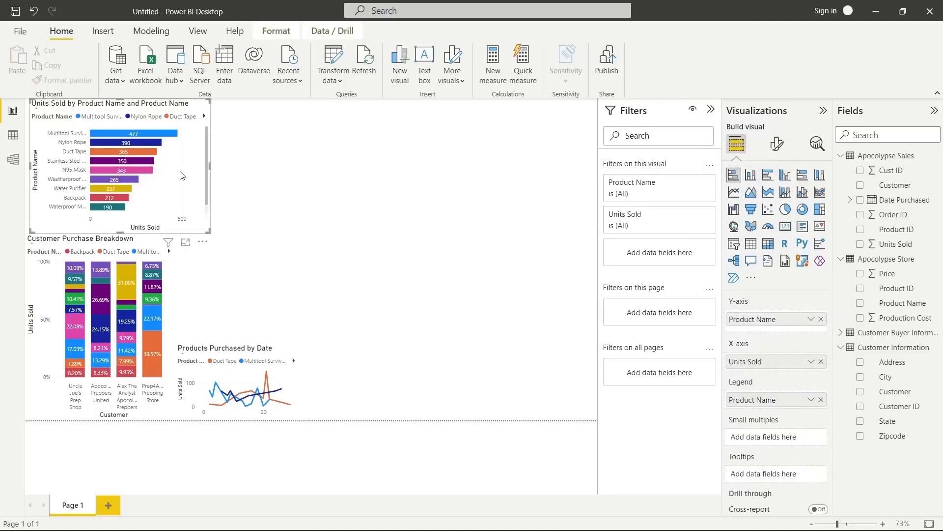
click(753, 177)
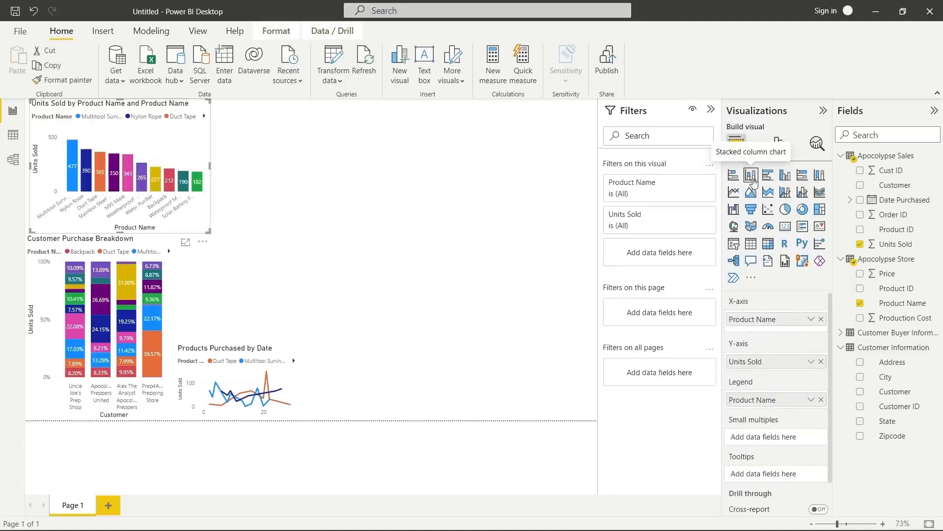
click(736, 178)
click(756, 178)
click(734, 176)
click(546, 196)
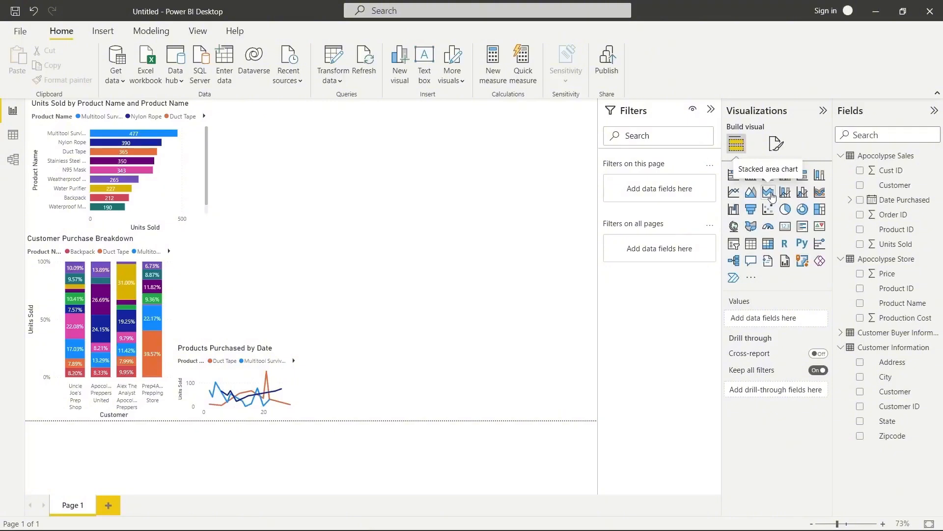
Add a line and clustered column chart in the page's empty upper area, plotting Price by Product Name as columns.
click(802, 195)
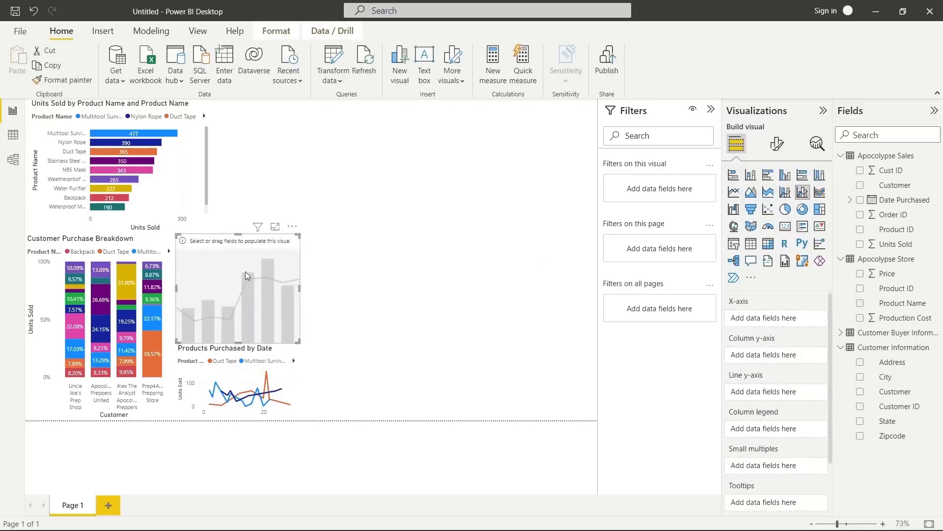
drag(245, 271, 387, 193)
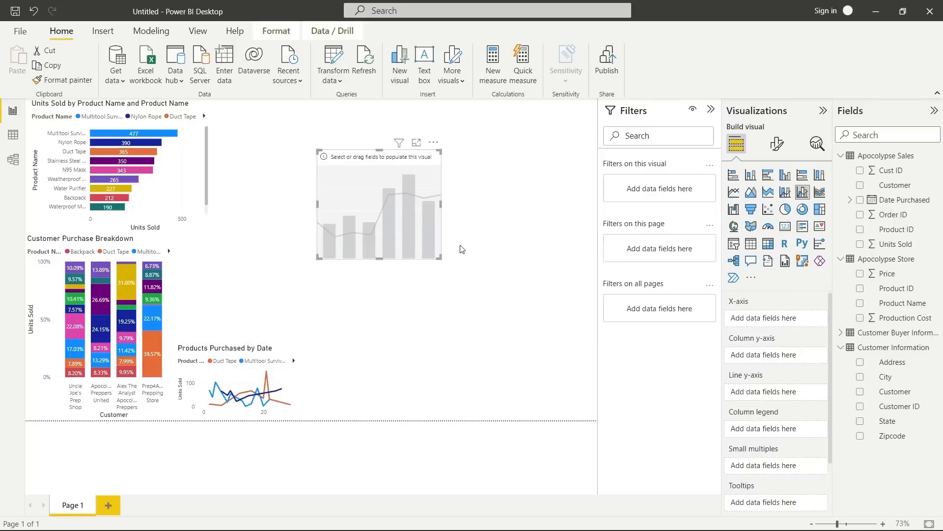
click(860, 303)
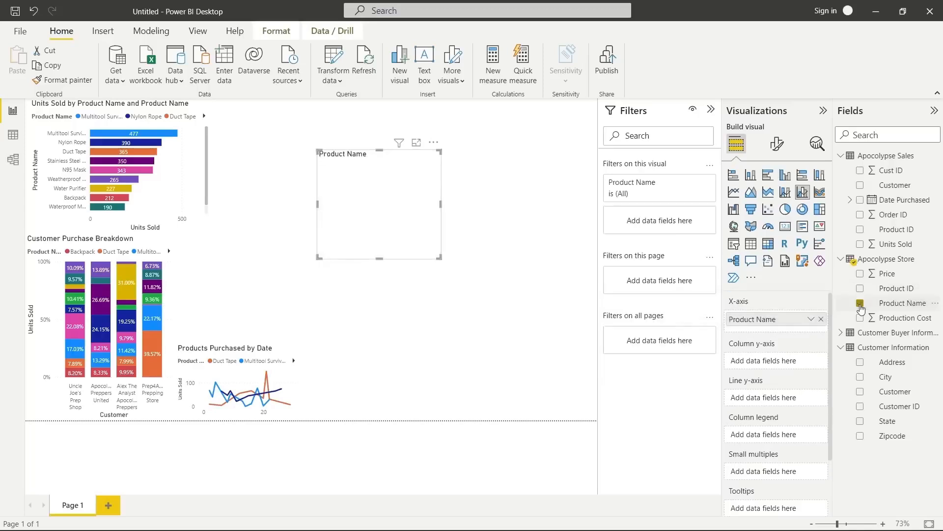
click(860, 274)
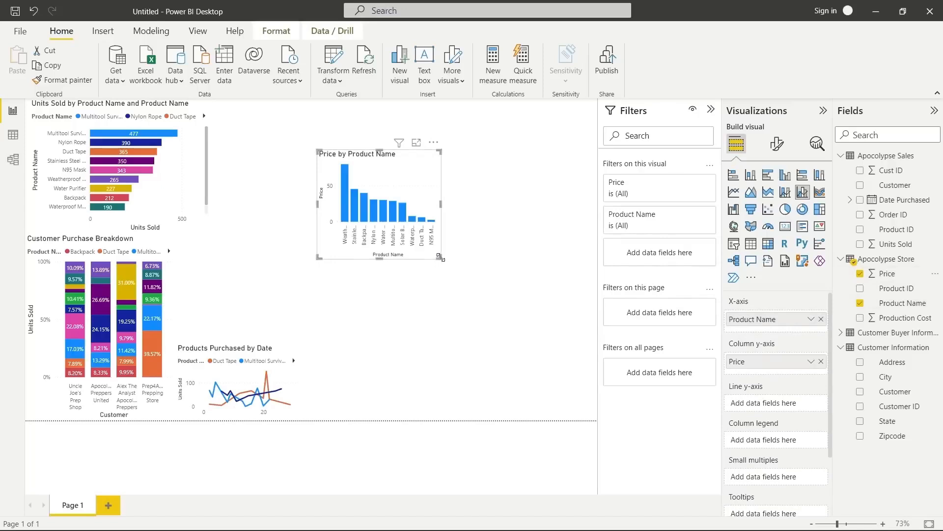
Enlarge the Price by Product Name chart across the page's empty upper area and plot Production Cost as its line.
drag(440, 257, 596, 383)
drag(325, 186, 226, 136)
drag(507, 336, 591, 334)
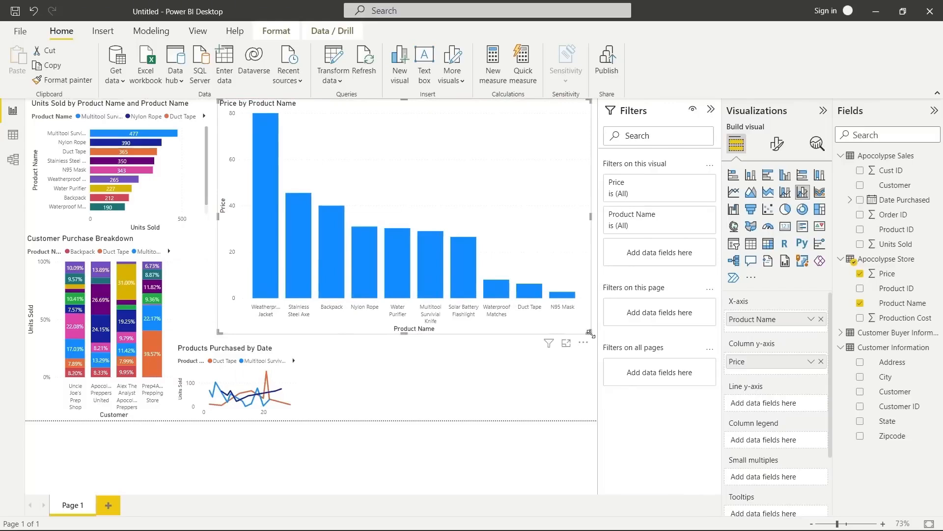
drag(860, 319, 747, 403)
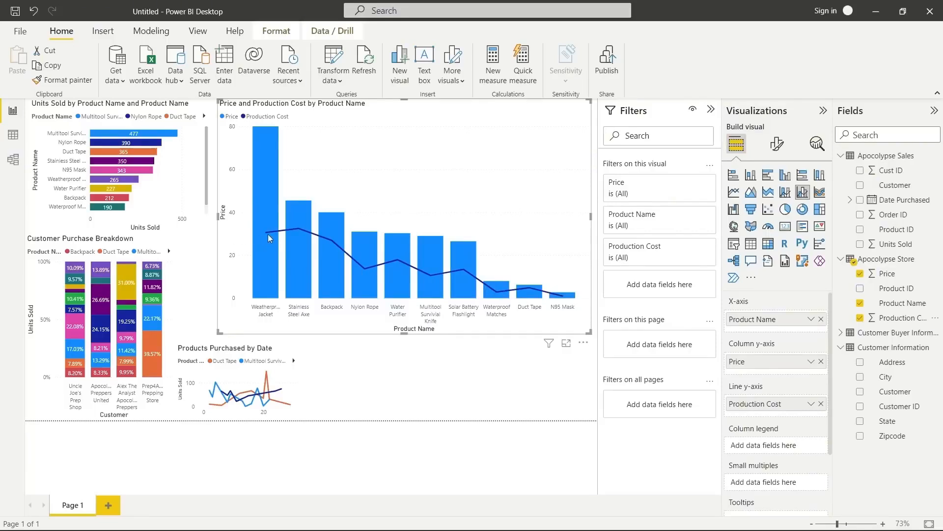
mouse_move(298, 230)
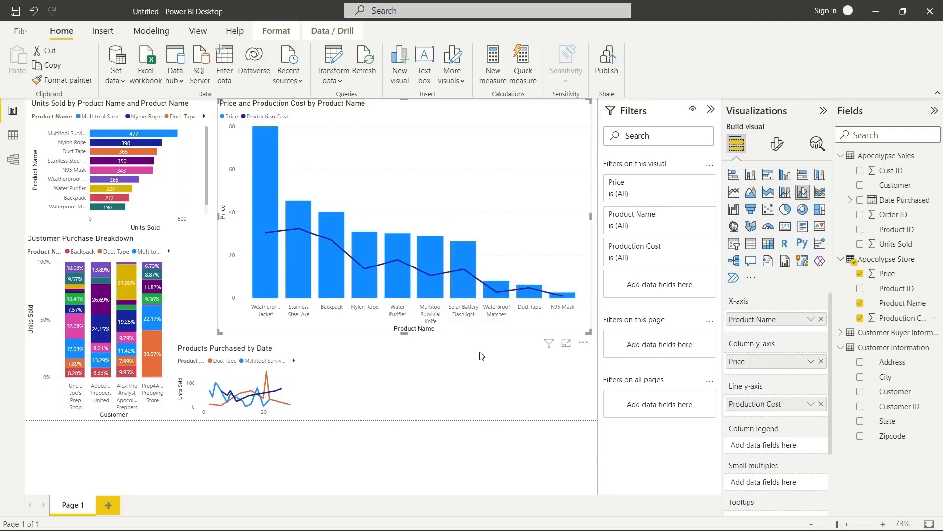
Shrink the Price and Production Cost by Product Name chart and place it beside the Products Purchased by Date chart.
drag(592, 333, 453, 384)
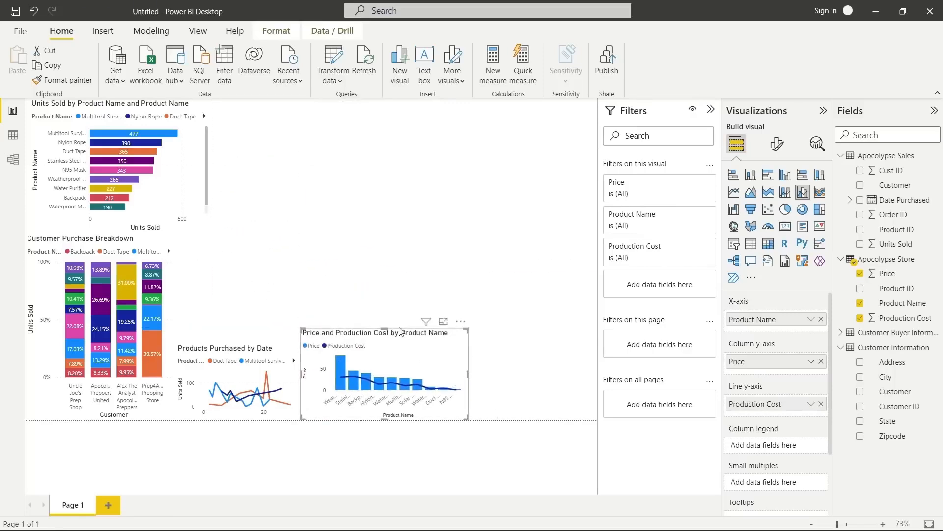
drag(392, 330, 391, 346)
click(535, 254)
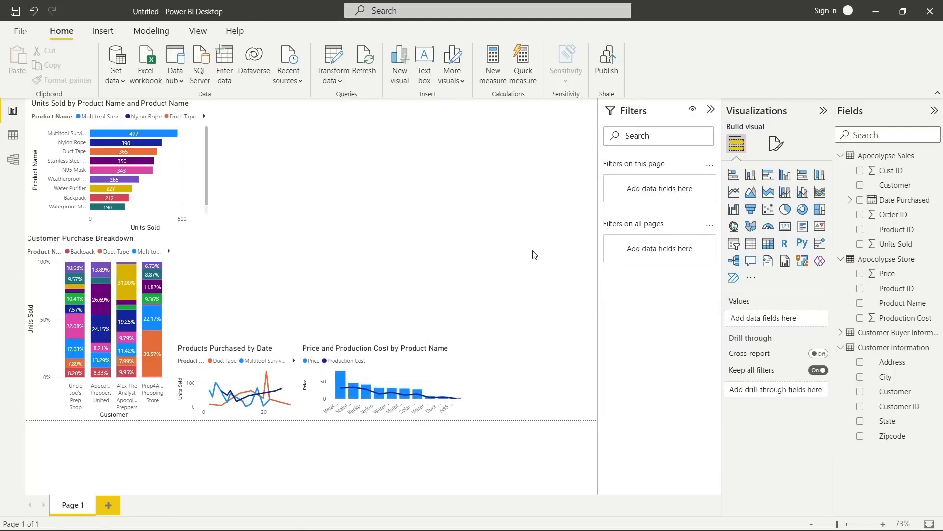
Add a scatter chart and enlarge it to fill the page's empty upper area.
click(770, 215)
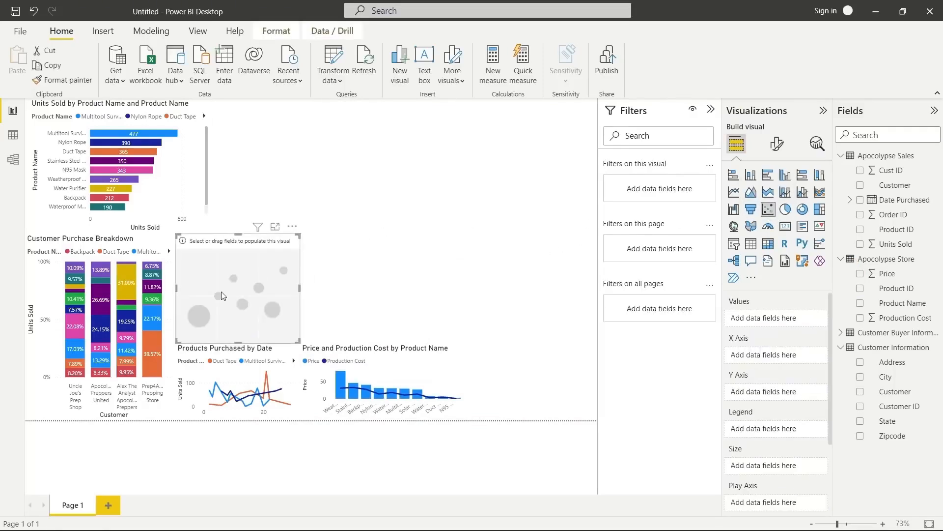
drag(222, 287, 270, 154)
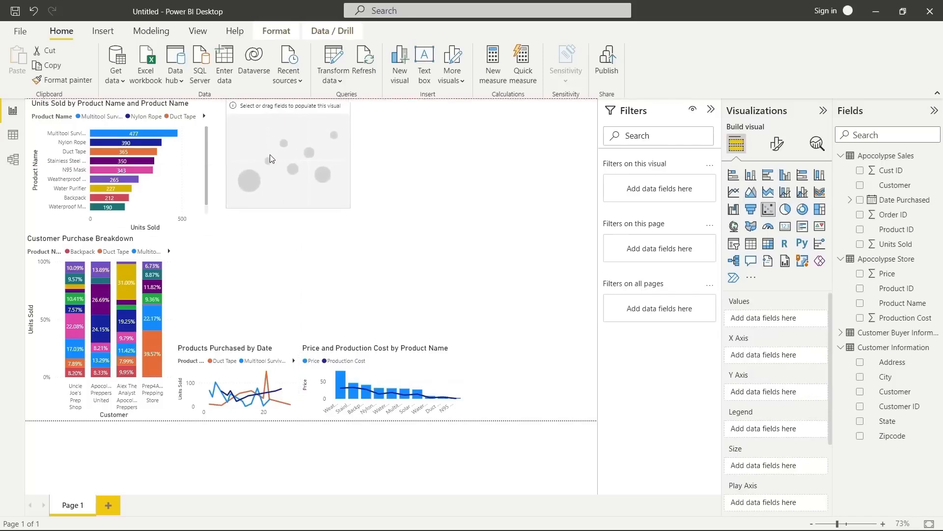
click(349, 209)
click(342, 204)
drag(342, 204, 613, 332)
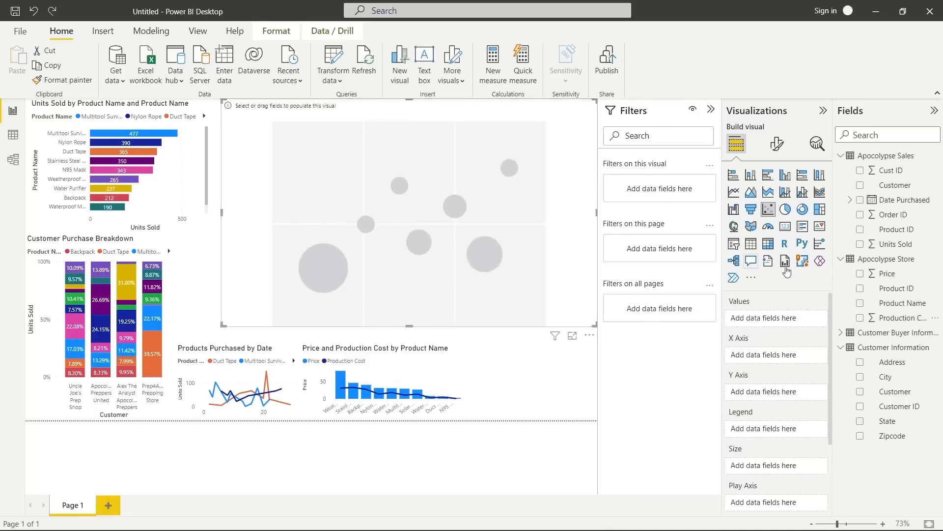
Plot Price against Production Cost on the scatter chart, using Product Name as both the values and the legend.
click(860, 273)
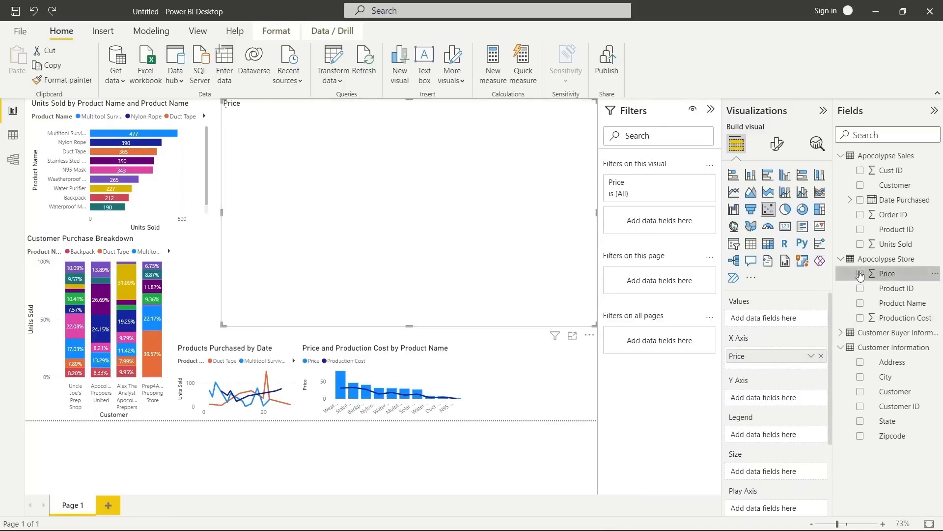
click(859, 318)
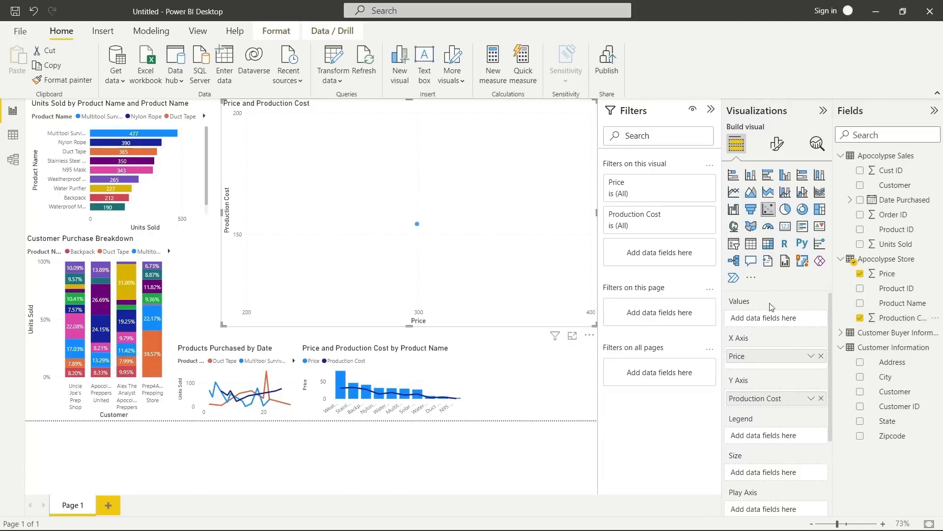
drag(892, 305, 781, 320)
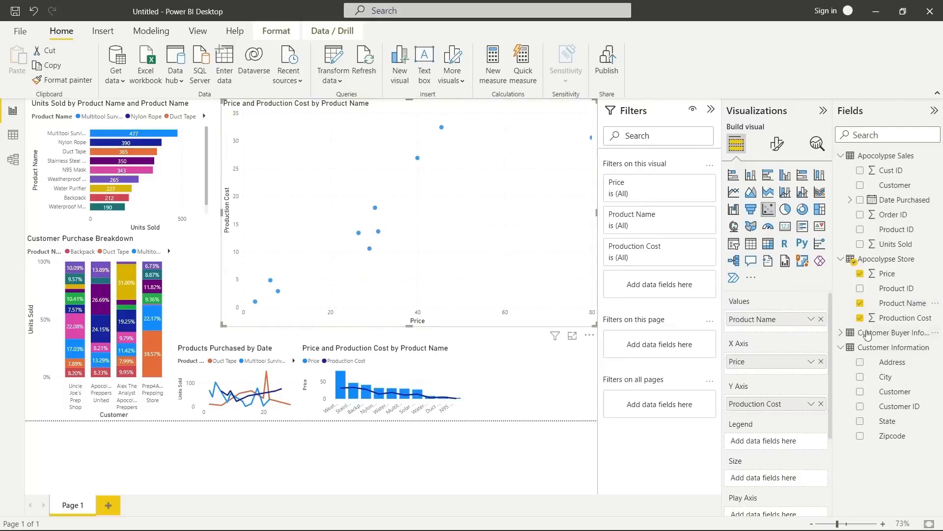
drag(895, 303, 782, 441)
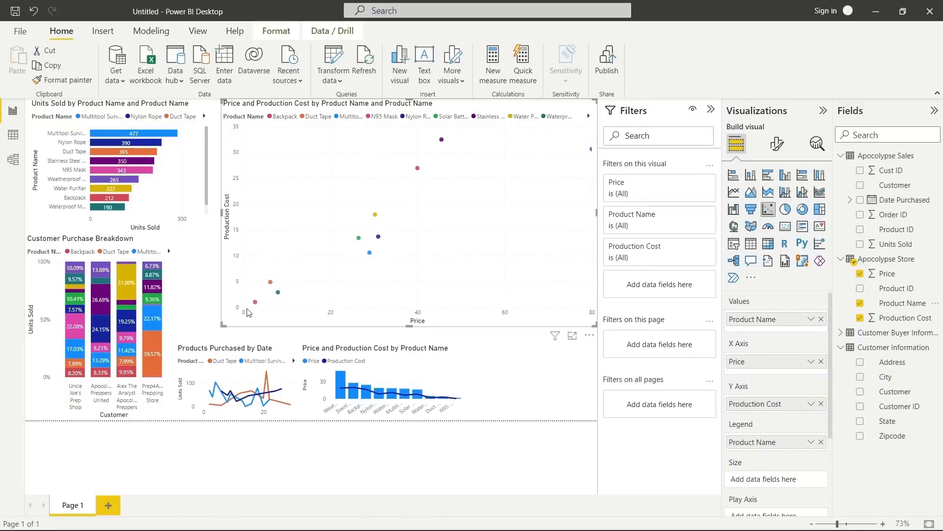
Shrink the scatter chart and place it at the page's lower edge beside the combined line and column chart.
drag(596, 325, 357, 213)
drag(344, 123, 585, 332)
drag(531, 308, 539, 347)
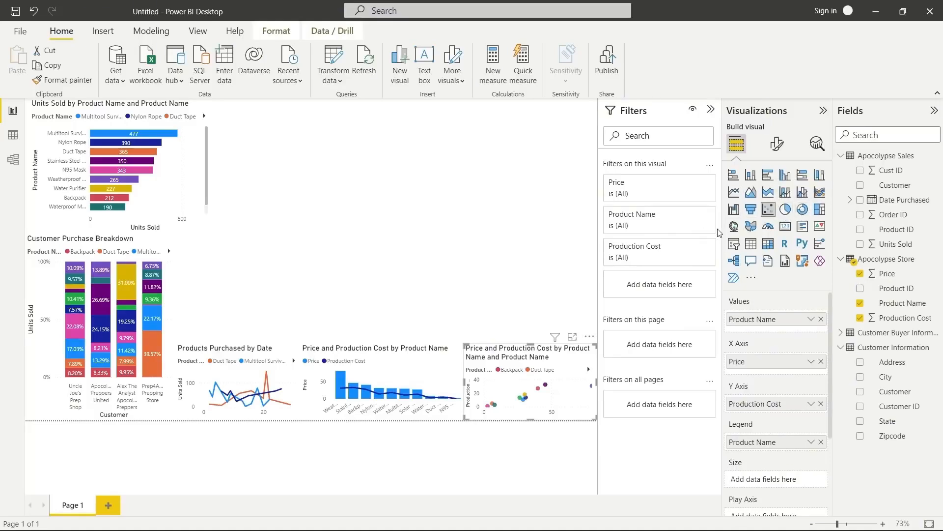
Add a large donut chart in the empty upper area showing Total Purchased by State from the customer buyer table.
click(803, 211)
drag(248, 303, 291, 158)
drag(349, 206, 598, 327)
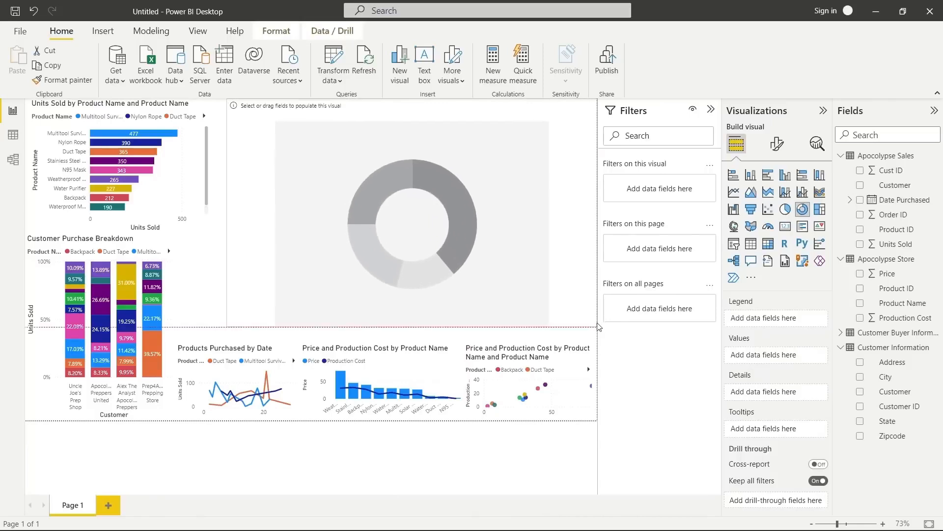
click(840, 333)
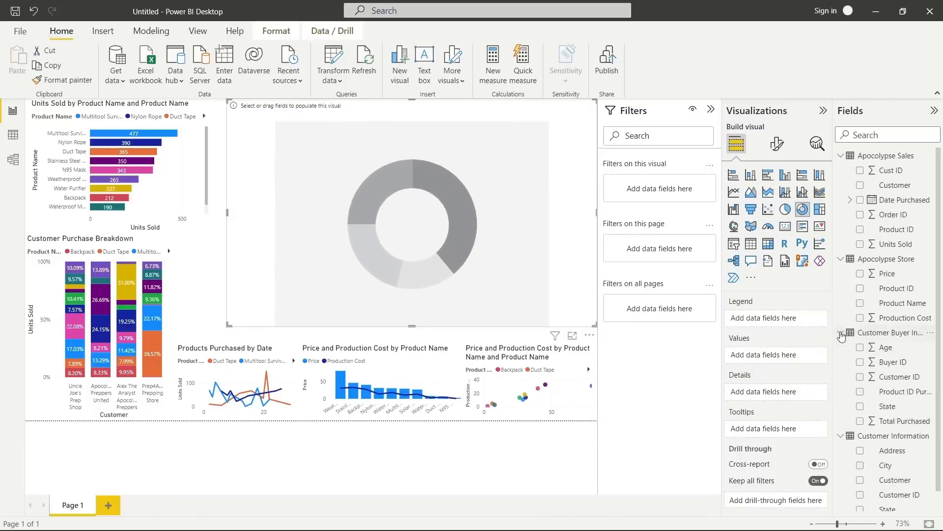
click(860, 407)
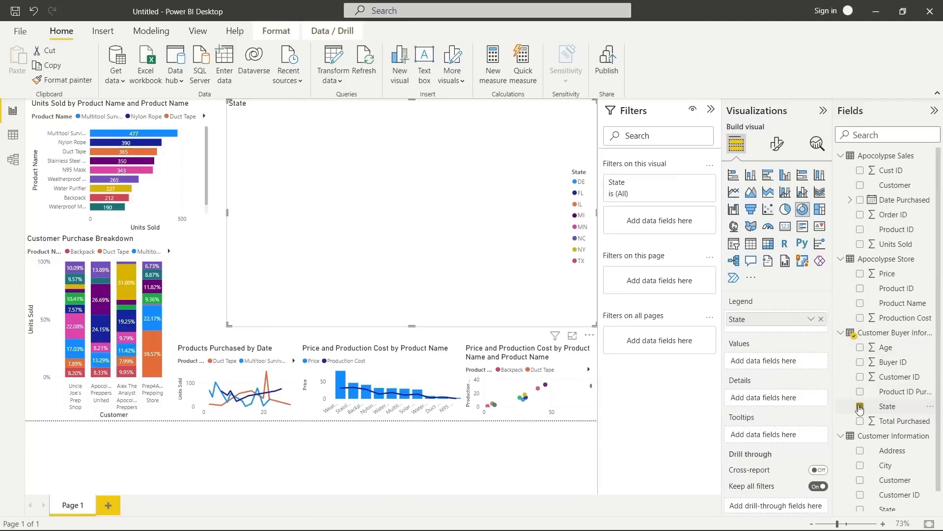
click(860, 422)
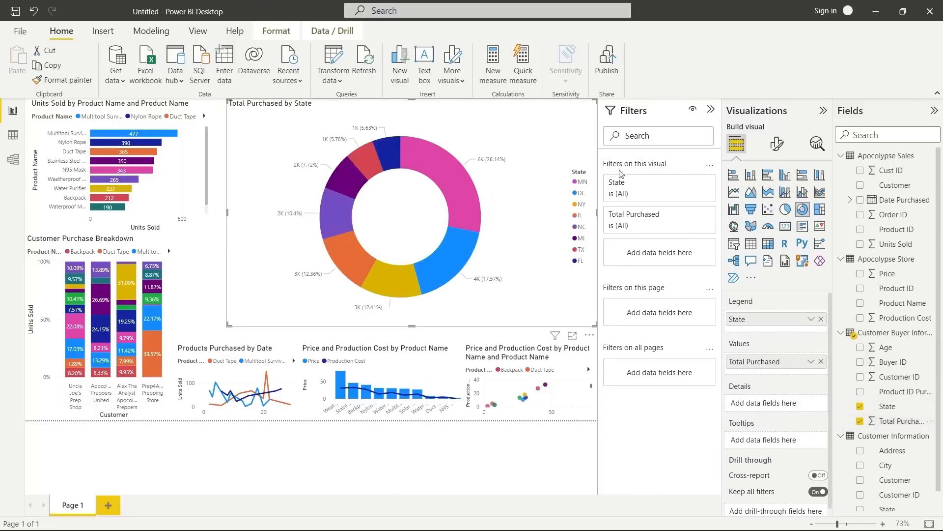
Set the donut chart's detail label position to Inside.
click(778, 144)
click(784, 279)
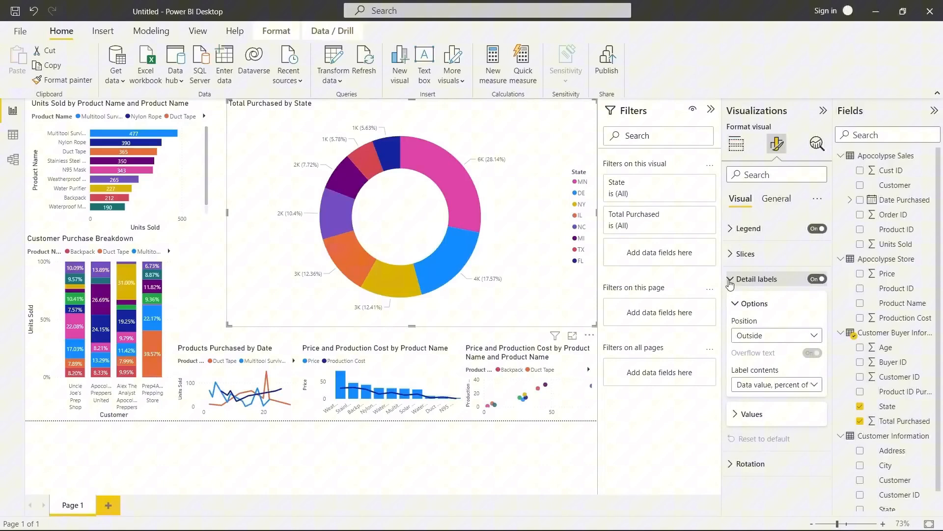
click(780, 336)
click(768, 366)
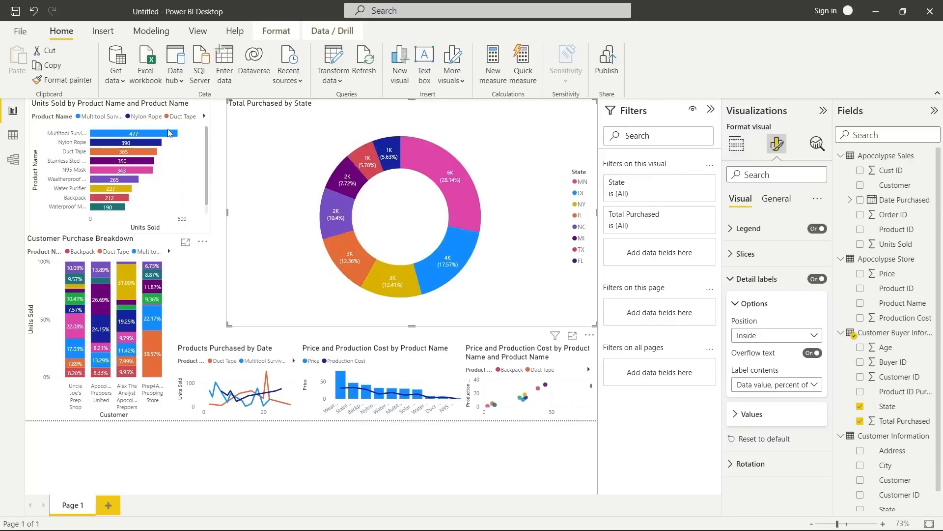
mouse_move(174, 139)
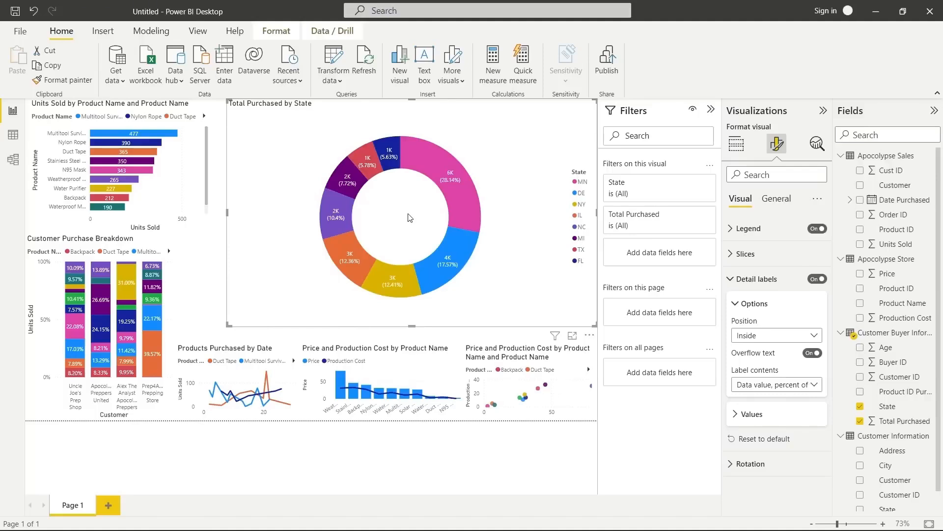
Shrink the Total Purchased by State donut chart and place it above the Products Purchased by Date chart.
drag(596, 325, 372, 201)
drag(334, 117, 286, 251)
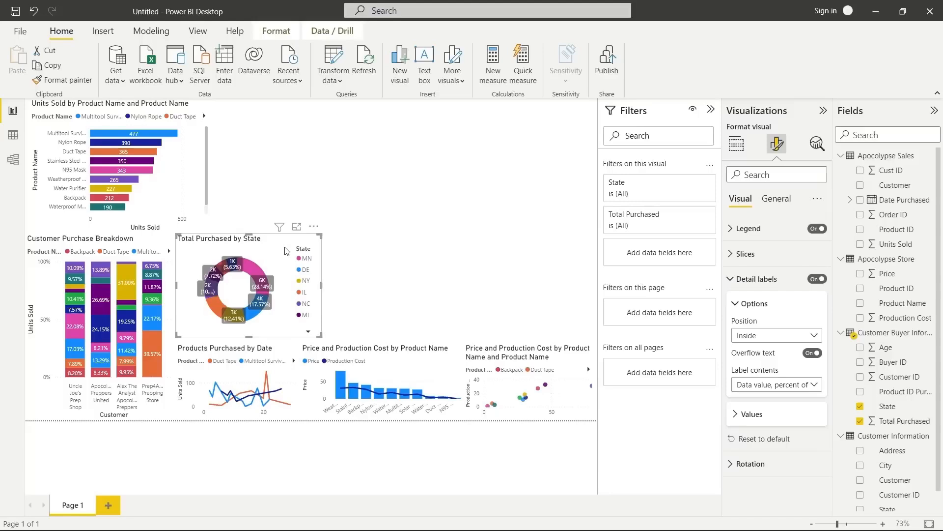
click(435, 262)
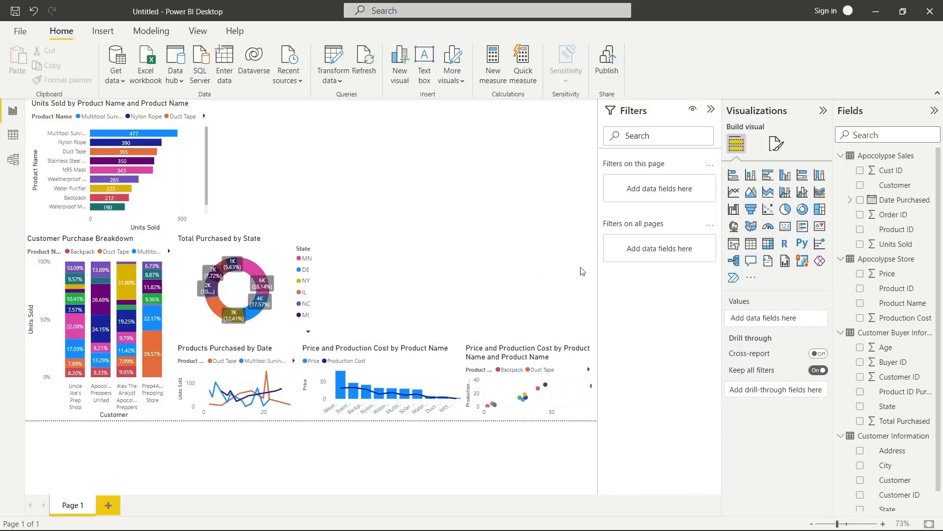
Add a card showing Total Purchased and shrink it into the page's upper right corner.
click(785, 227)
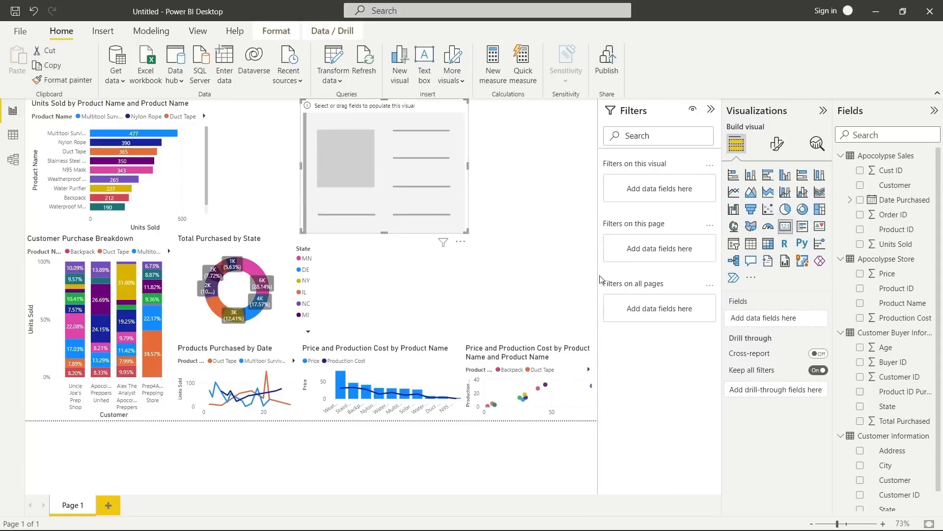
click(860, 422)
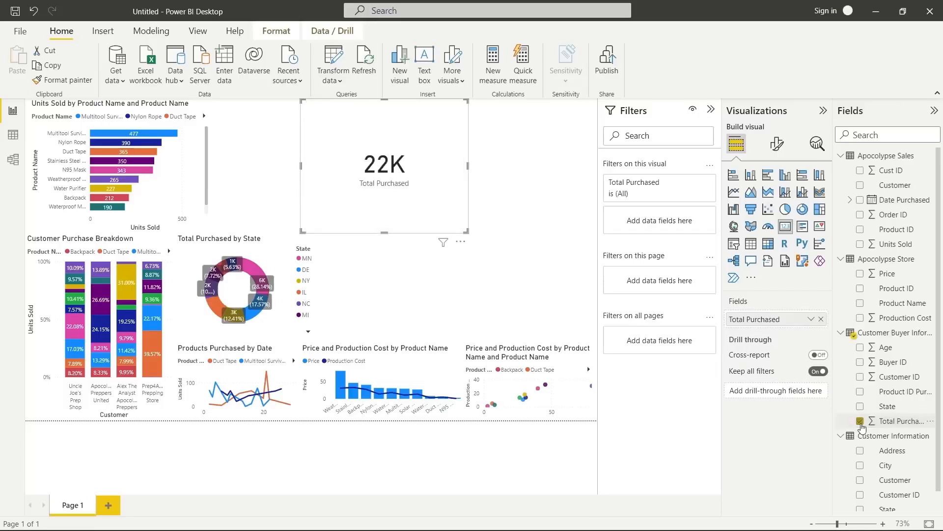
drag(465, 101, 557, 110)
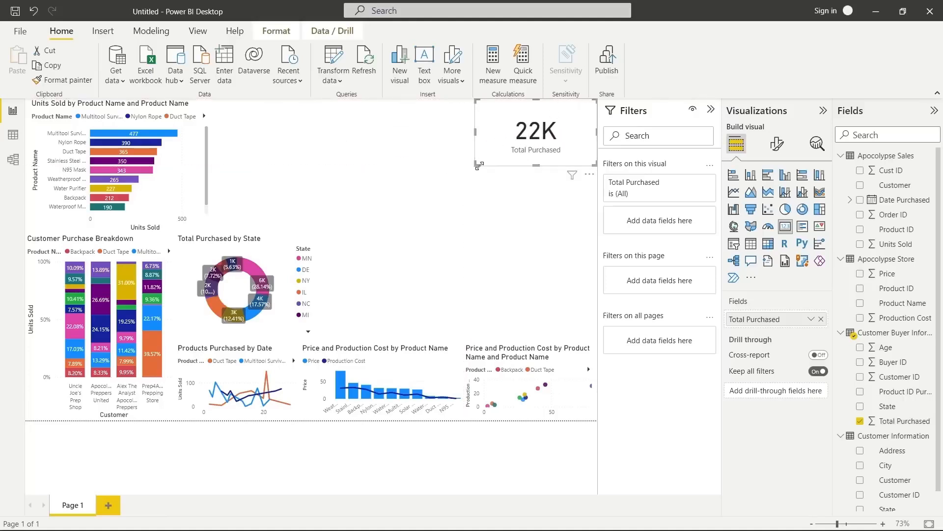
drag(476, 165, 450, 164)
click(402, 137)
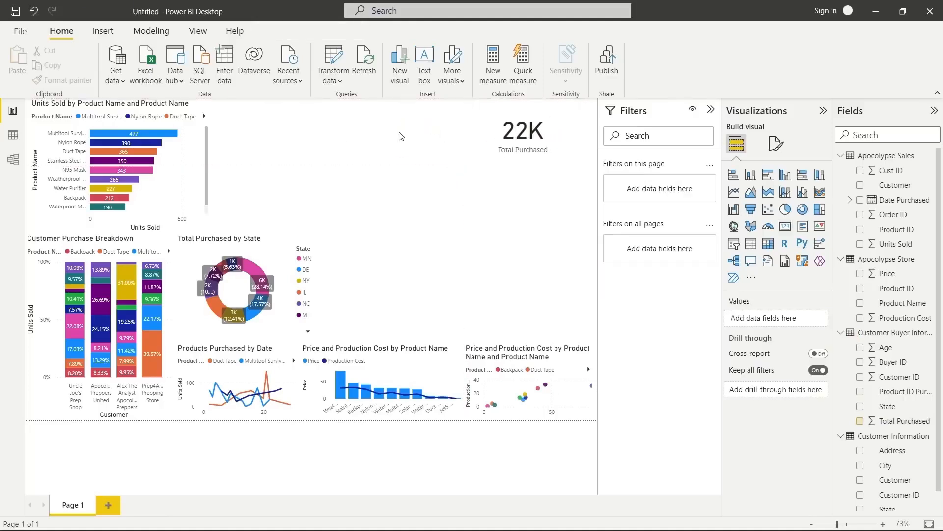
Make two copies of the Total Purchased card and line them up in a row beside the original.
click(543, 152)
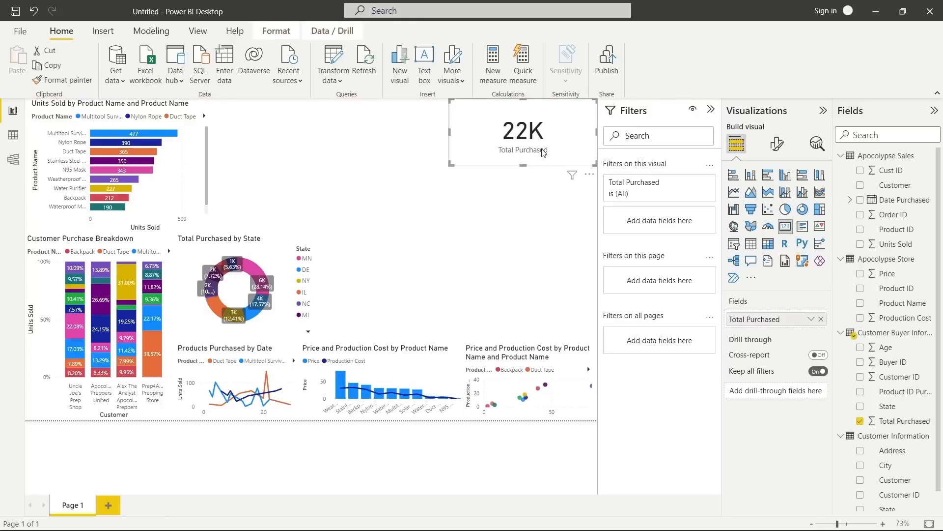
key(ctrl+c)
key(ctrl+v)
drag(543, 150, 310, 107)
drag(520, 117, 405, 108)
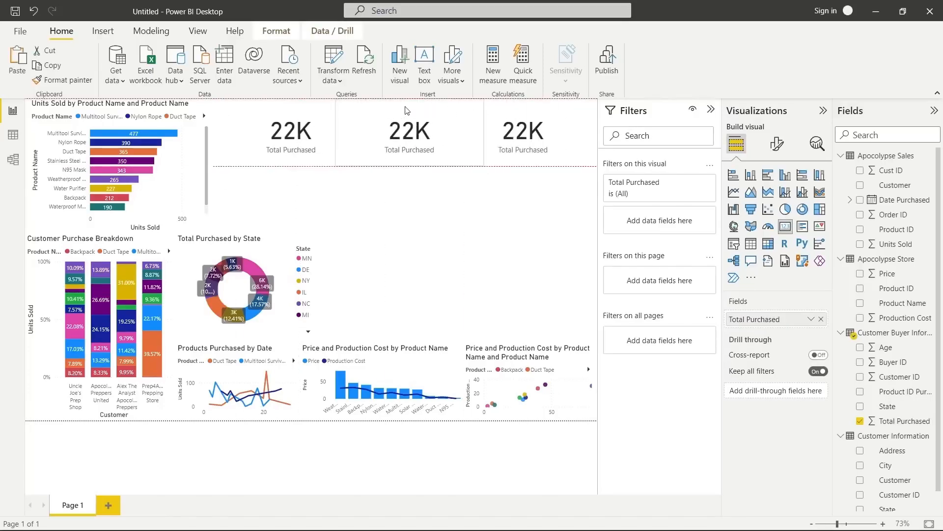
click(435, 227)
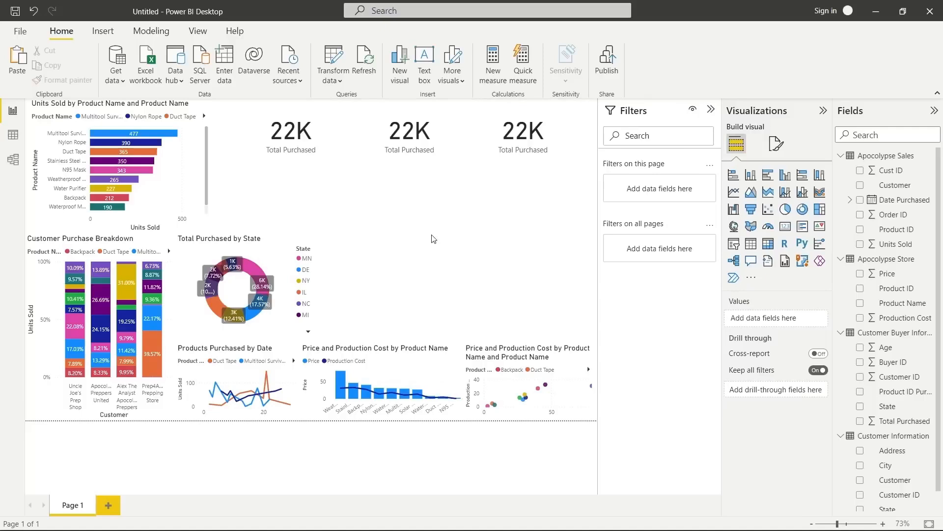
Summarize Total Purchased as Minimum on the middle card and as Count on the leftmost card.
click(447, 148)
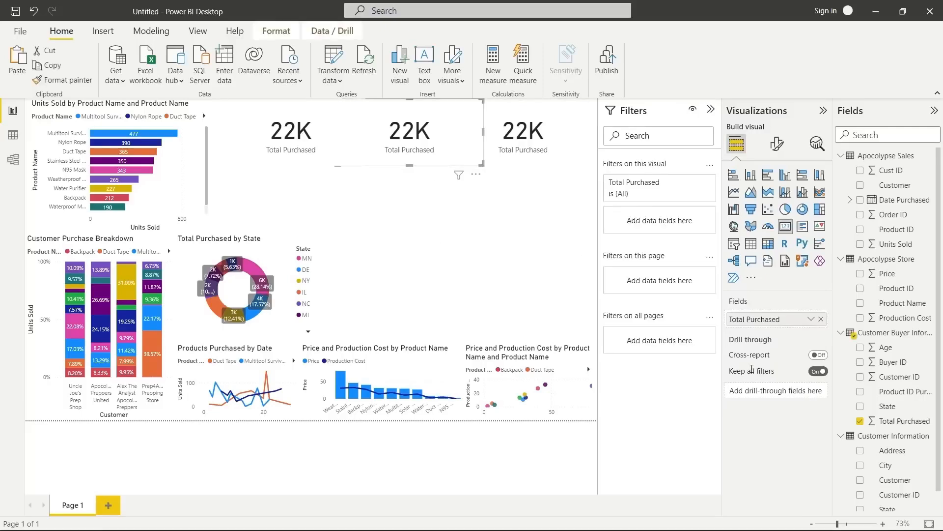
click(811, 319)
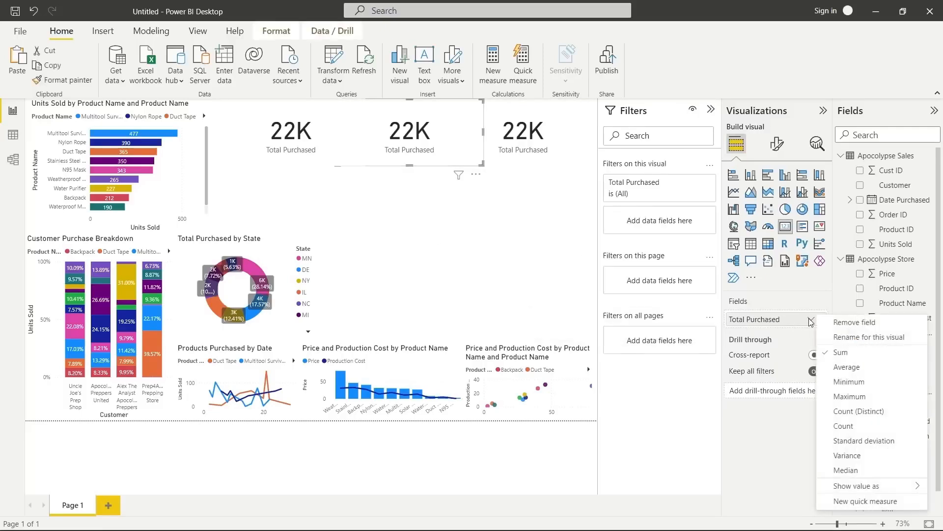
click(849, 382)
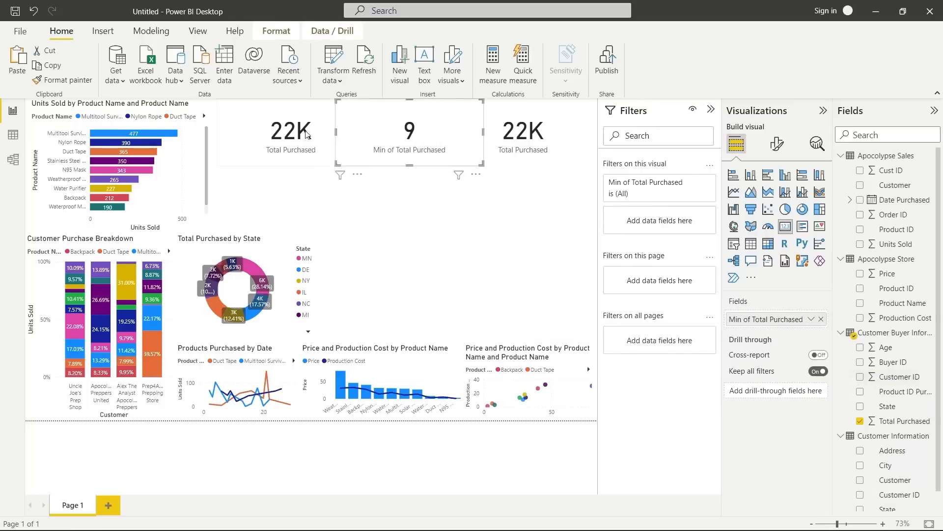
click(306, 133)
click(811, 320)
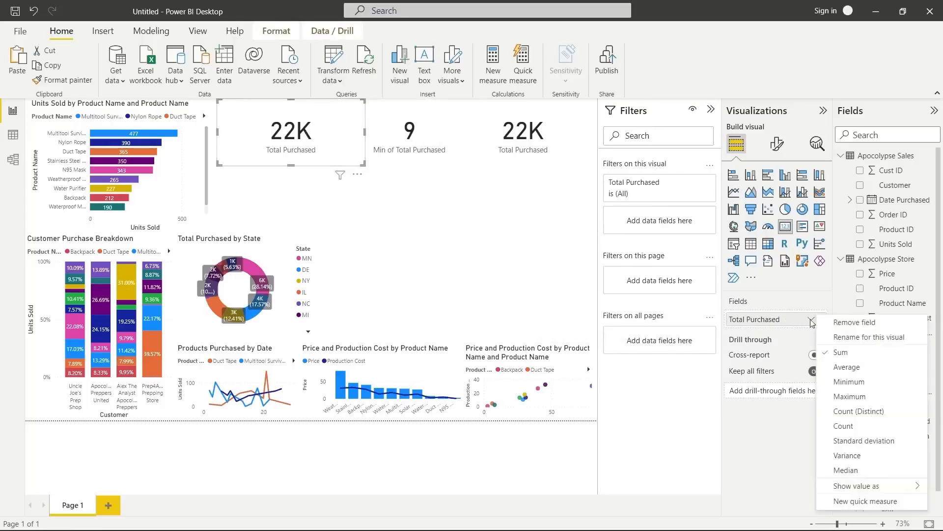
click(843, 425)
click(484, 256)
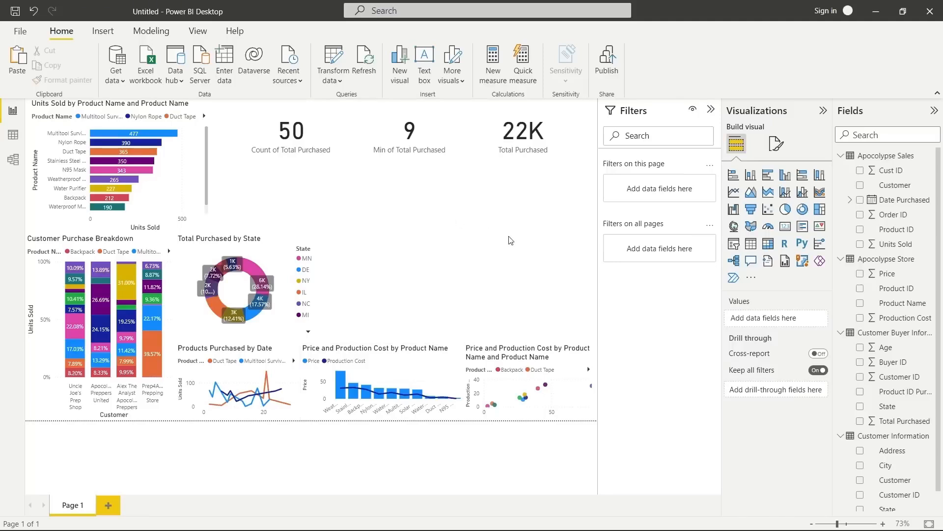
Add a table of Customer and Units Sold, shrink it to fit its rows and place it beneath the Total Purchased card.
click(752, 244)
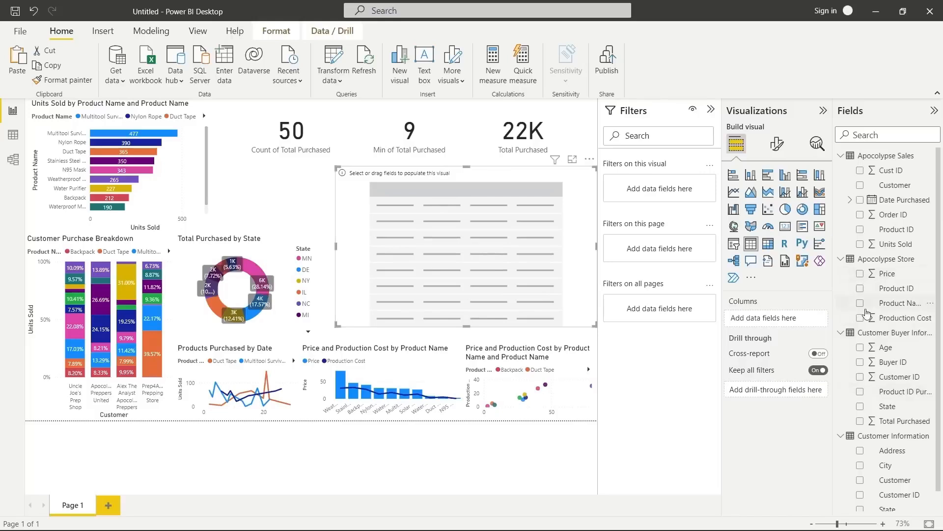
click(860, 480)
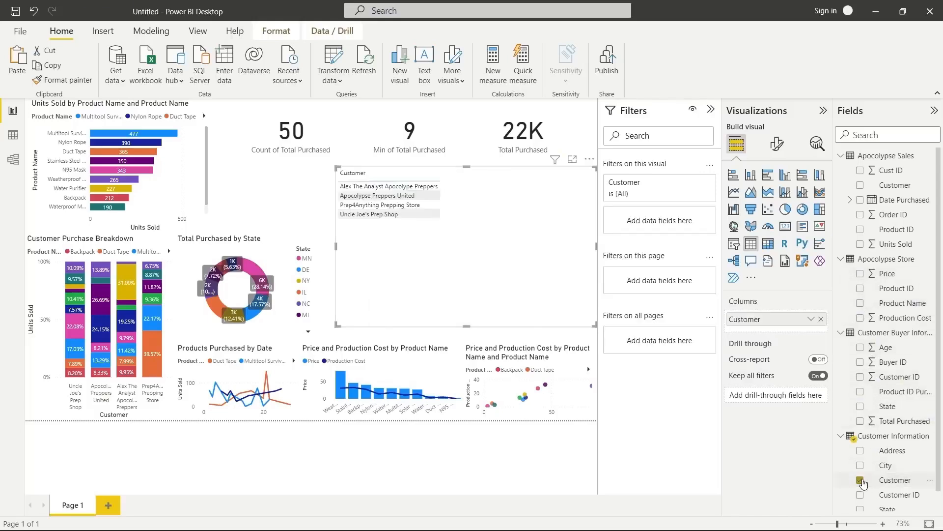
click(860, 244)
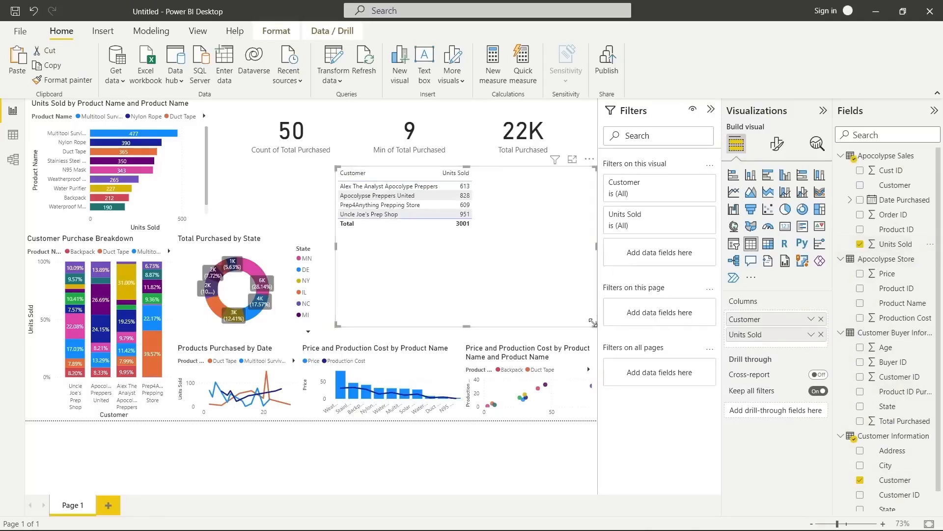
drag(596, 323, 478, 232)
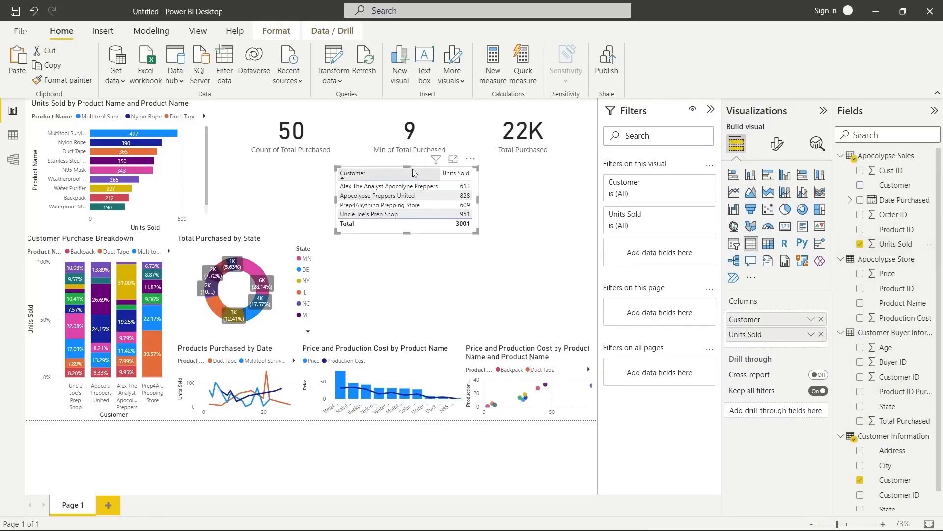
drag(359, 172, 475, 173)
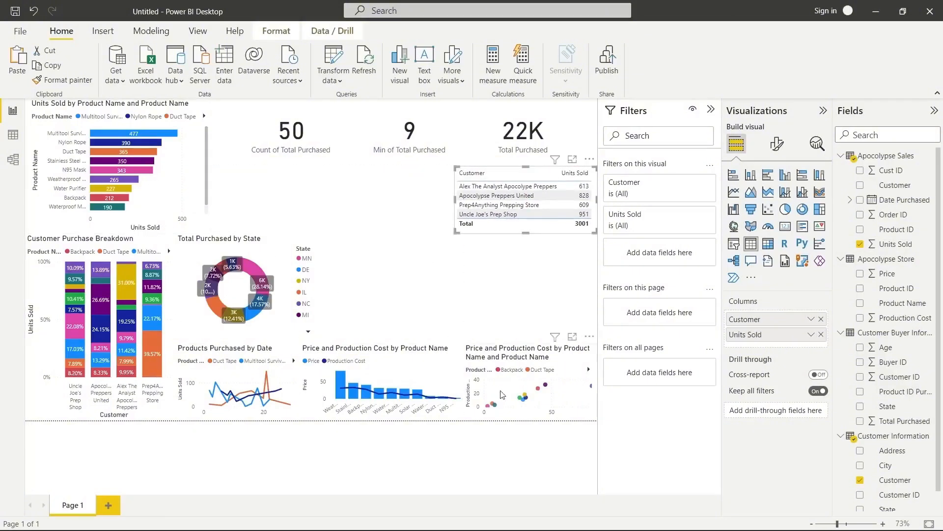
Move the Total Purchased by State donut chart beneath the customer table and shorten it to clear the scatter chart.
click(290, 241)
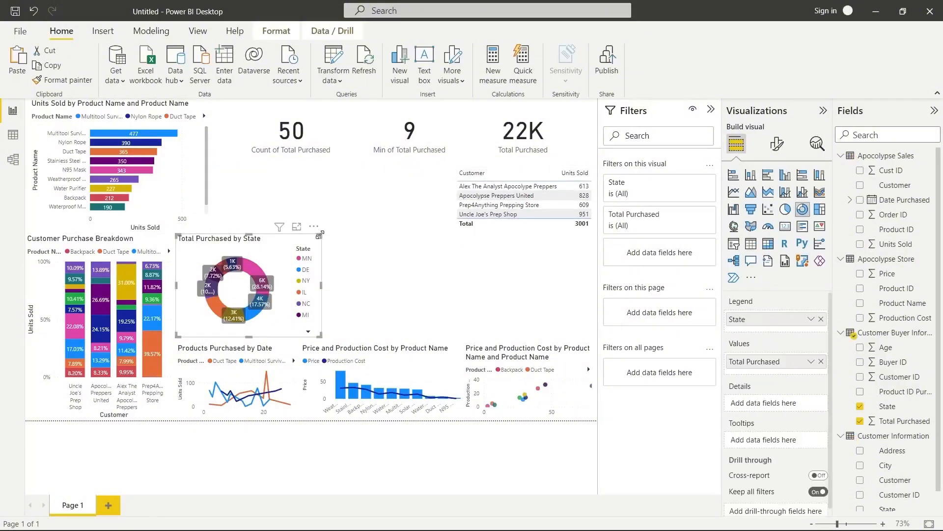
drag(328, 232, 542, 248)
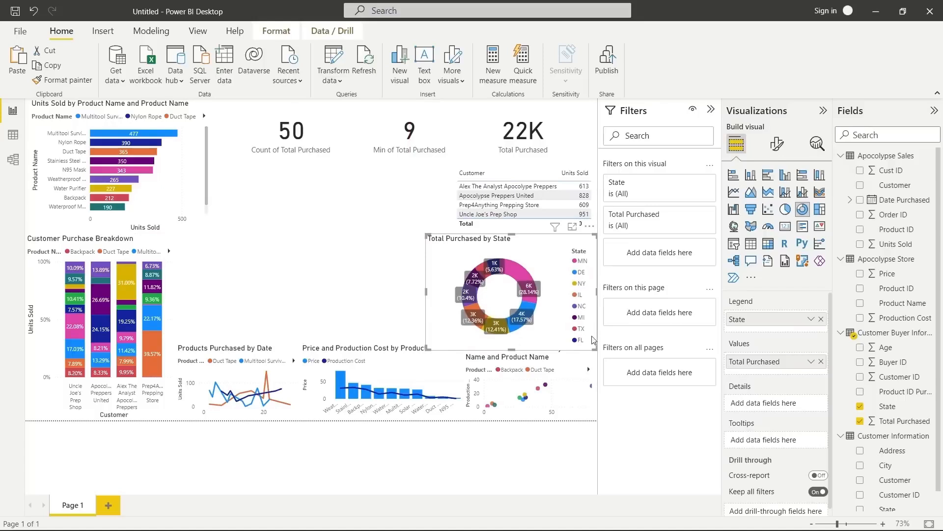
drag(596, 350, 597, 338)
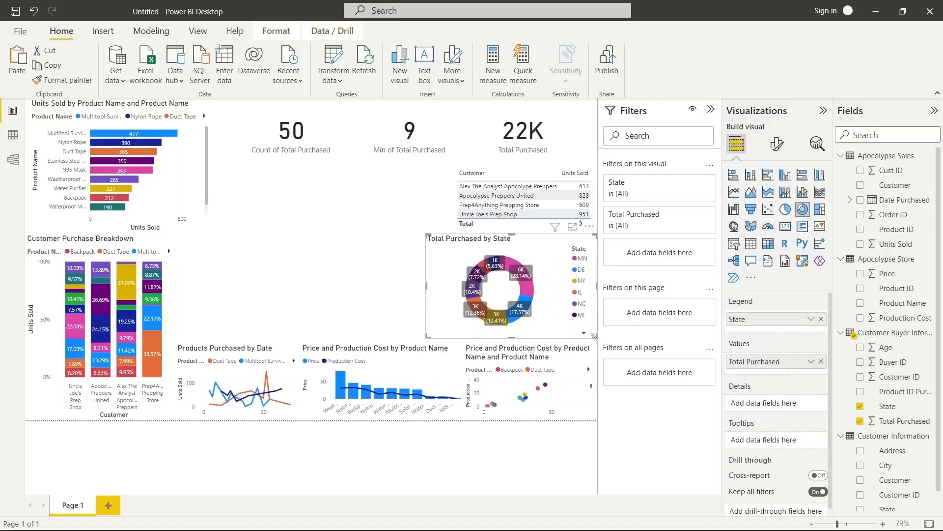
Move the Products Purchased by Date line chart up into the donut chart's former space and widen it toward the donut chart.
click(259, 358)
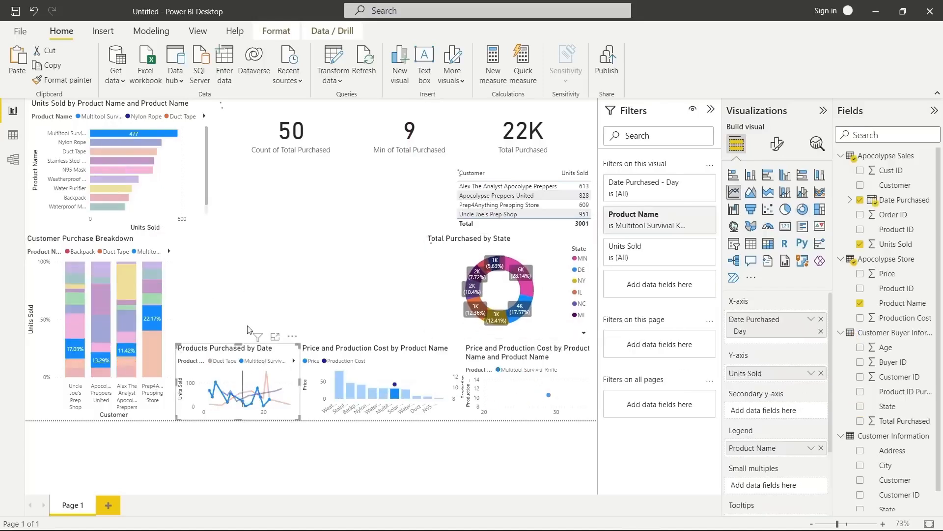
drag(242, 371, 242, 249)
drag(300, 296, 449, 339)
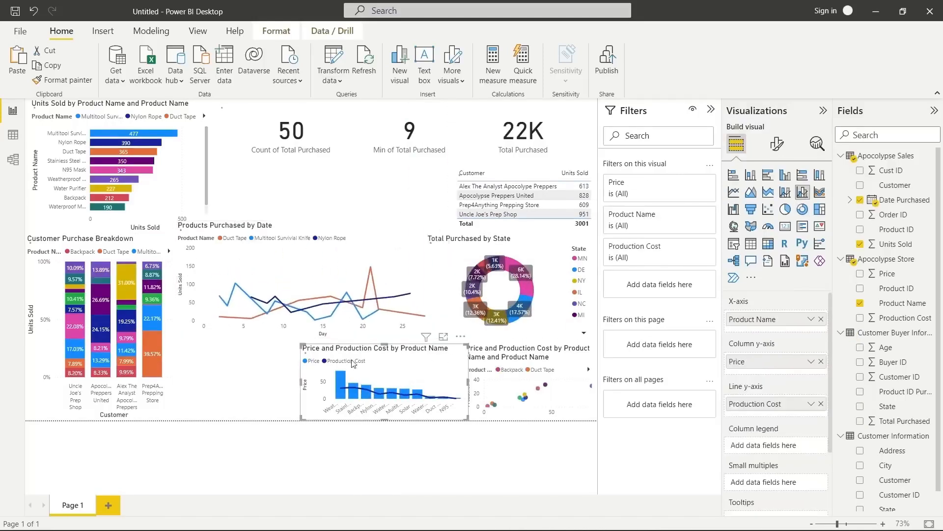
Widen the Price and Production Cost by Product Name combo chart to fill the space beneath the line chart.
click(446, 358)
drag(304, 389, 175, 388)
click(326, 481)
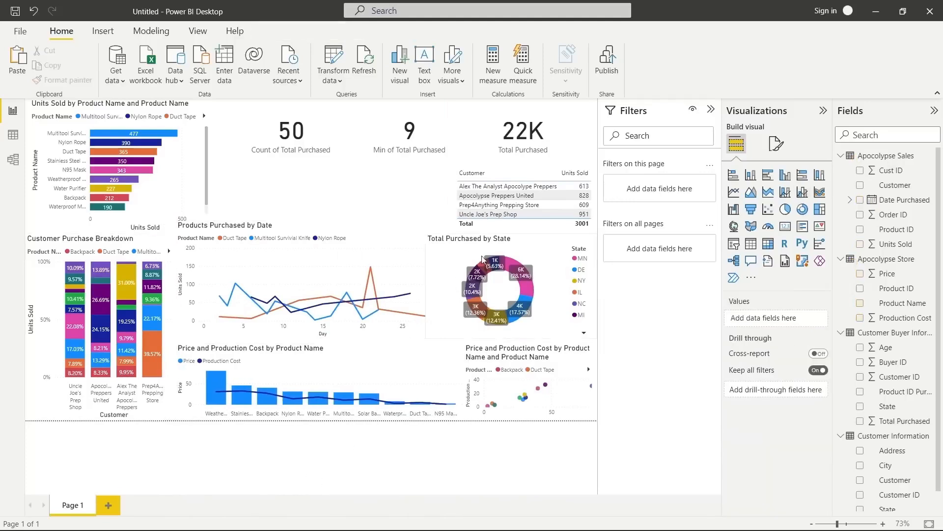
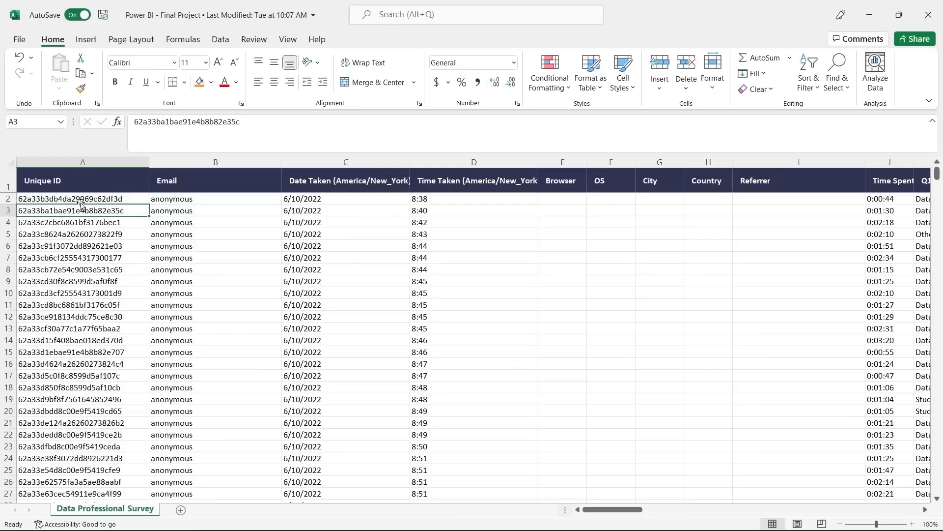
Switch to the Excel survey workbook and examine the respondent ID column and the Q1 job title answers.
drag(82, 204, 82, 252)
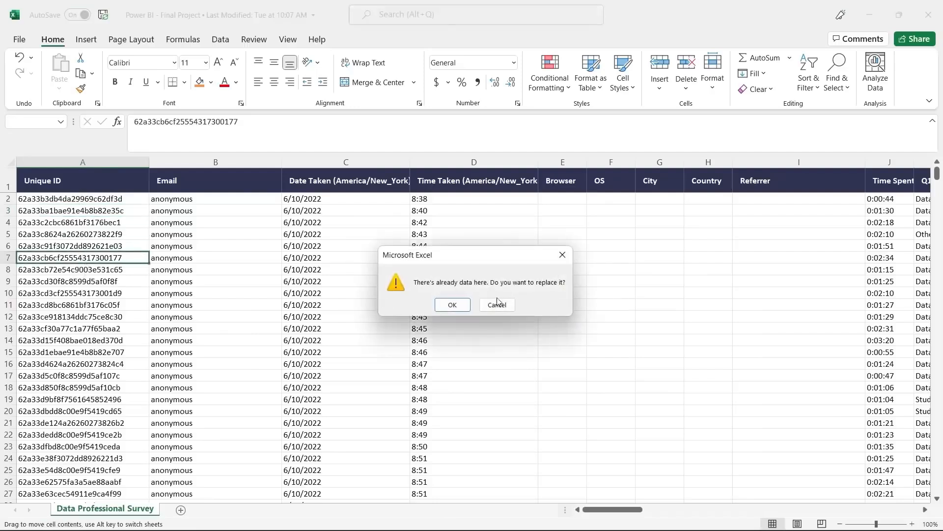
click(497, 304)
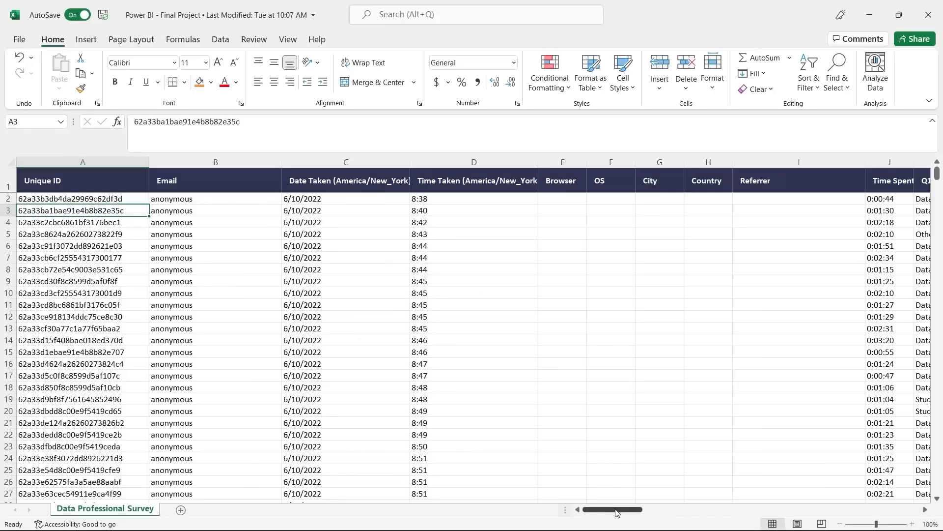
drag(617, 513, 725, 509)
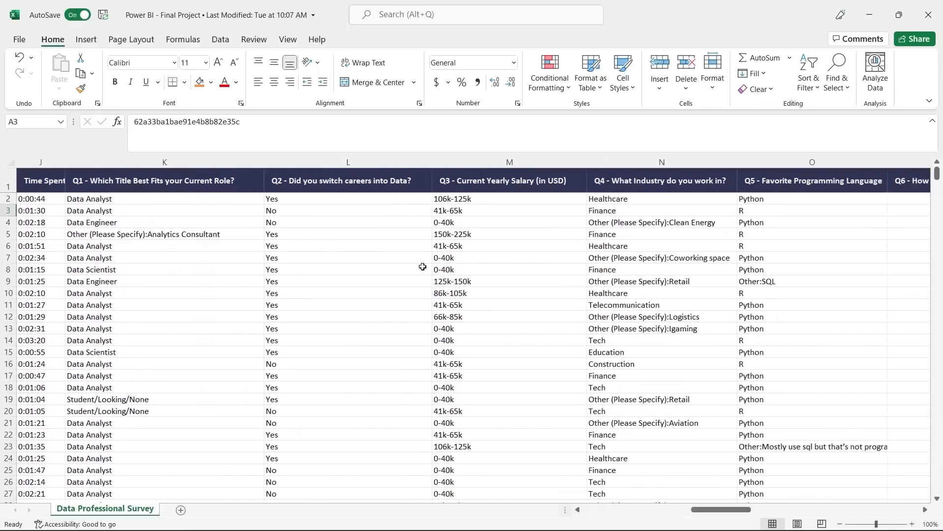
click(187, 195)
click(146, 221)
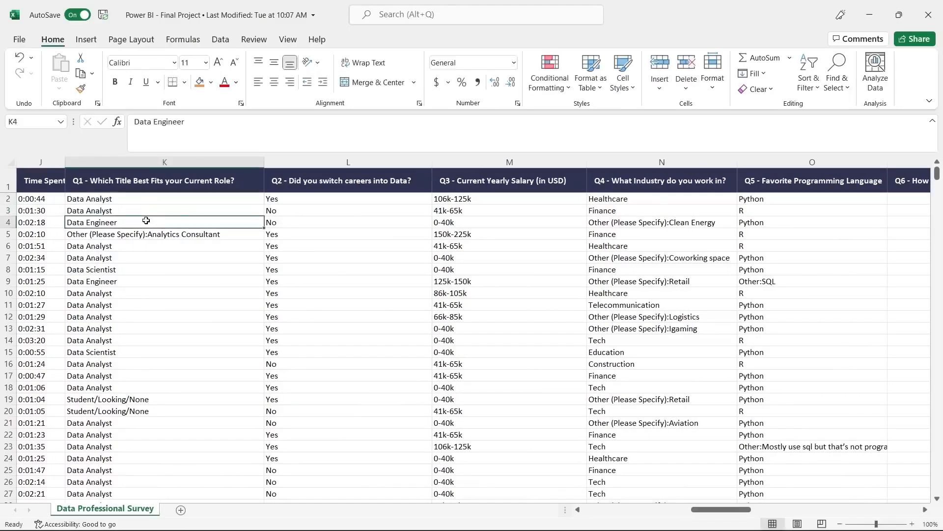
Turn on filters for the header row of the Data Professional Survey sheet.
click(8, 186)
click(220, 40)
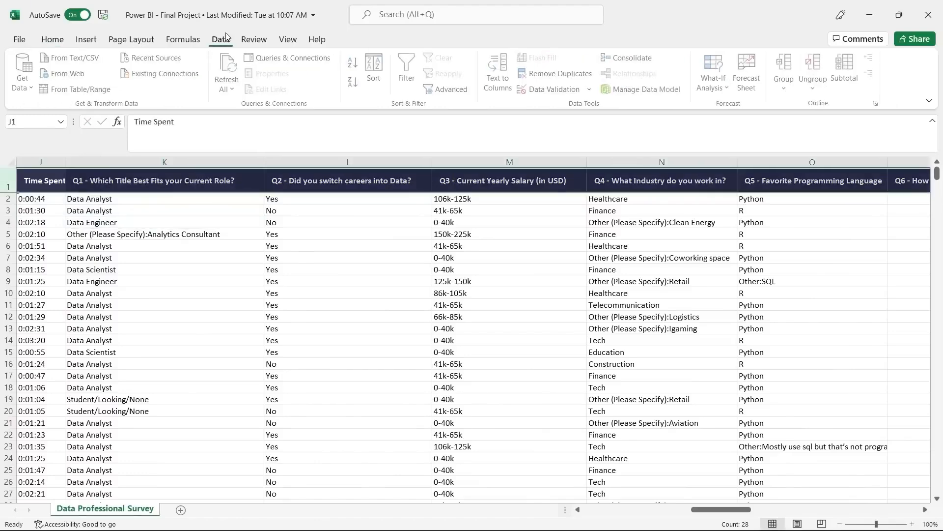
click(411, 74)
click(235, 234)
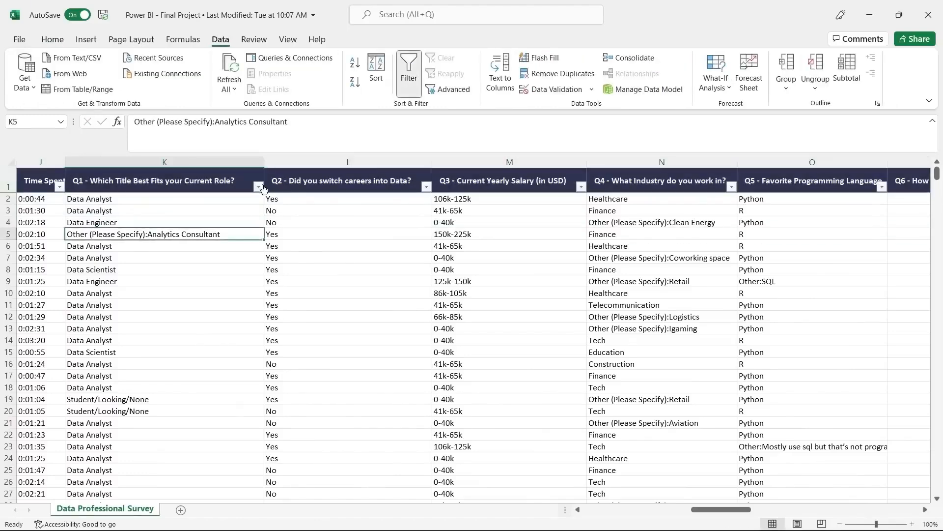
Examine the distinct answers for the Q1 job title and Q3 yearly salary columns without applying a filter.
click(258, 186)
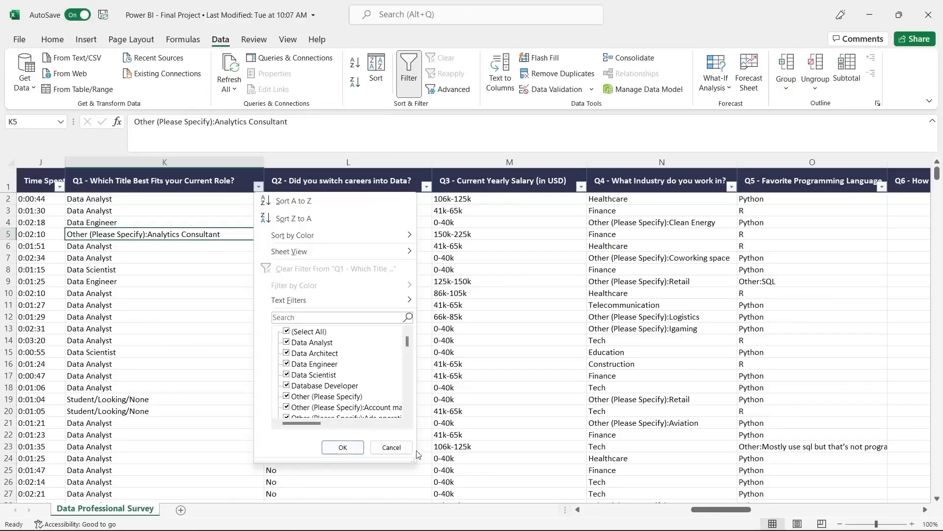
drag(414, 461, 530, 492)
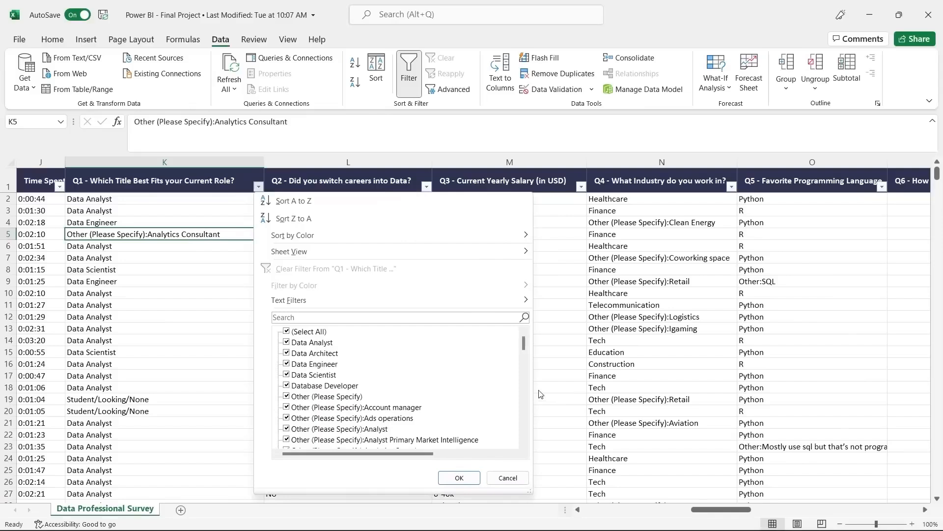
mouse_move(522, 343)
mouse_down()
mouse_move(523, 440)
mouse_move(528, 342)
mouse_up()
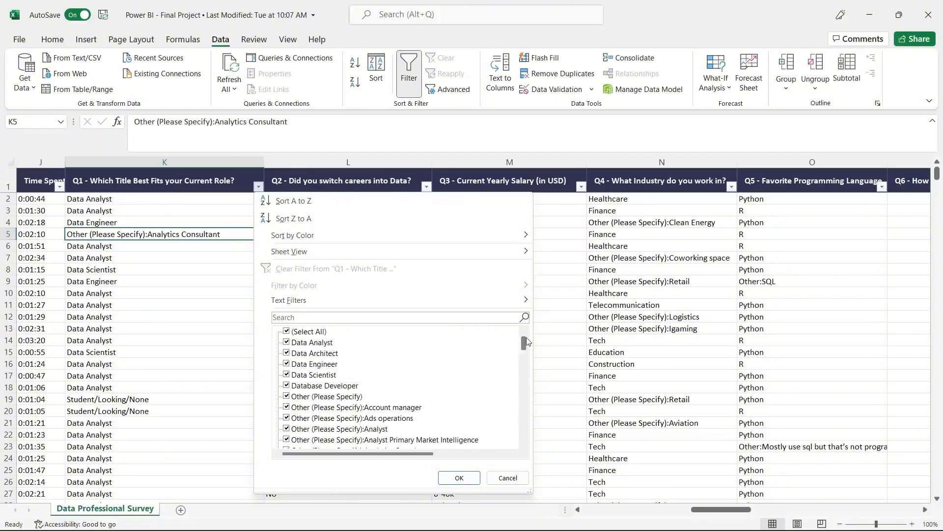
click(506, 478)
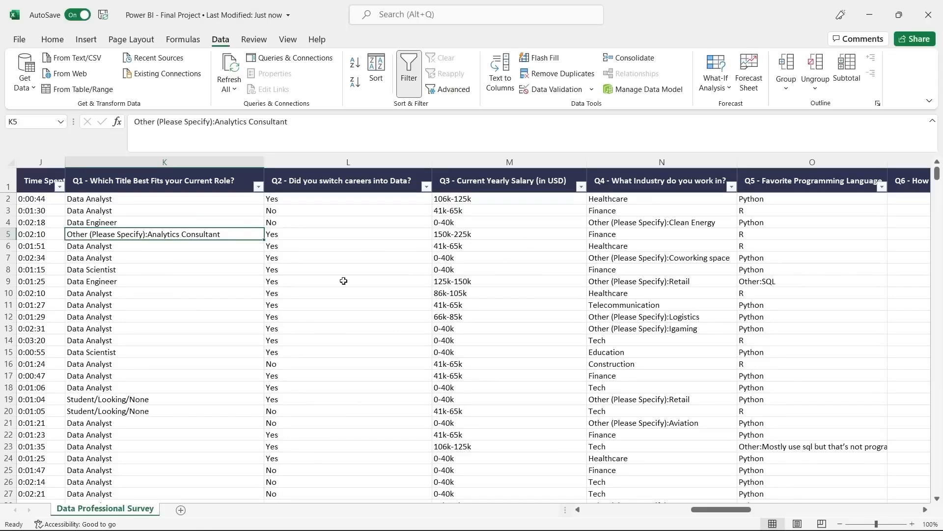
drag(711, 513, 736, 512)
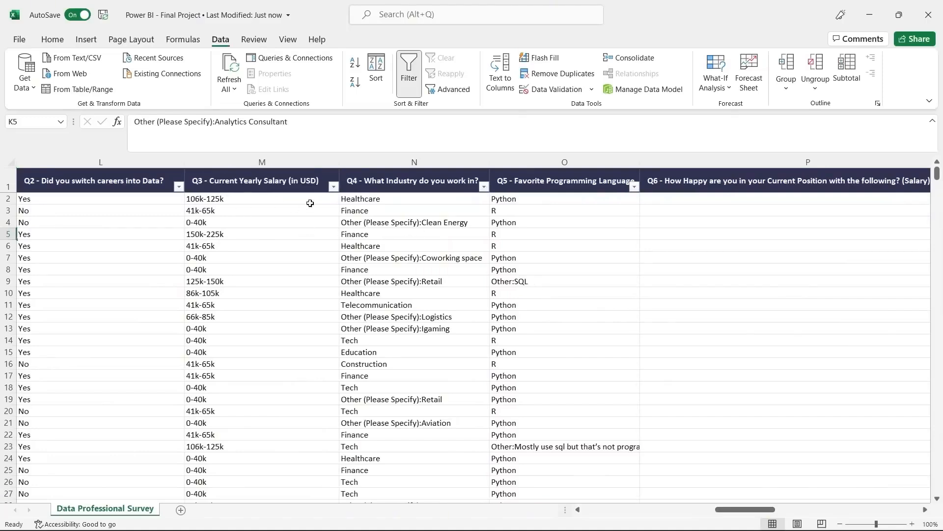
click(335, 186)
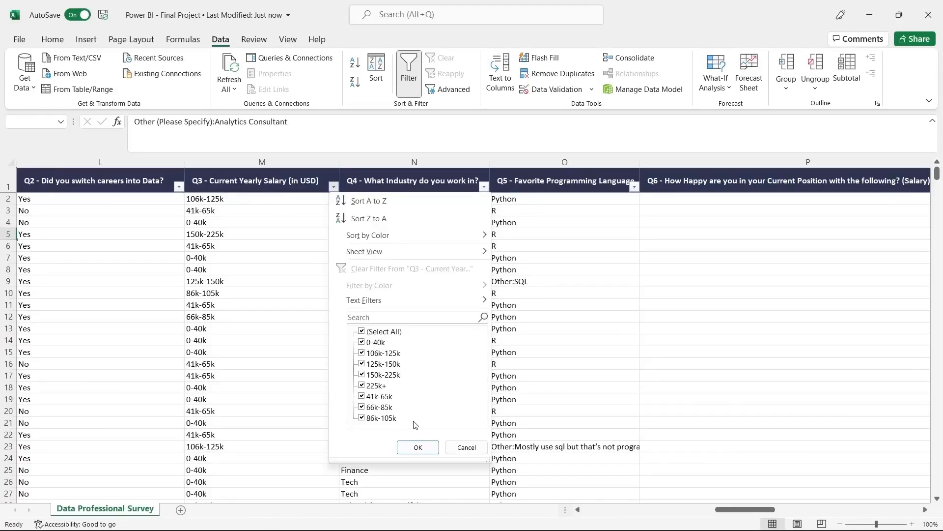
click(463, 447)
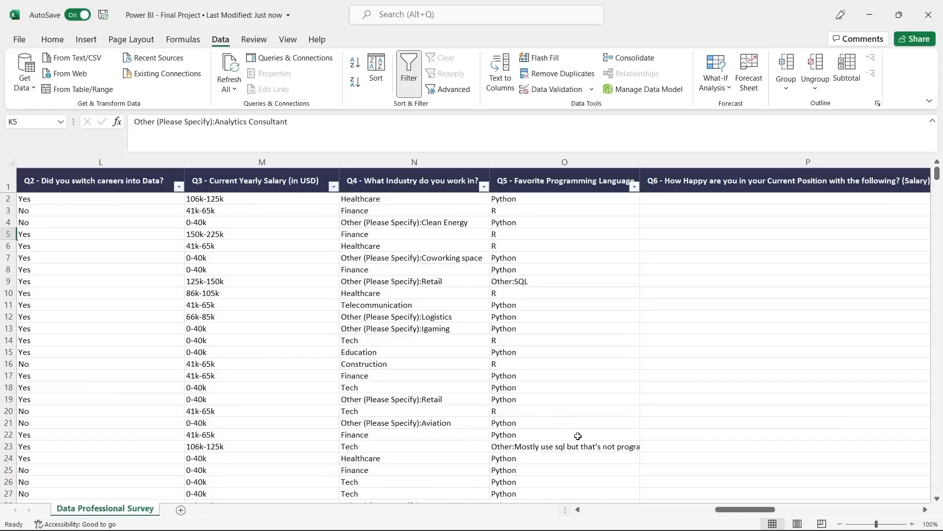
Examine the Q6 happiness ratings from Salary through Learning New Things and sample scores for Upward Mobility and Learning New Things.
drag(737, 510, 737, 508)
drag(734, 511, 786, 513)
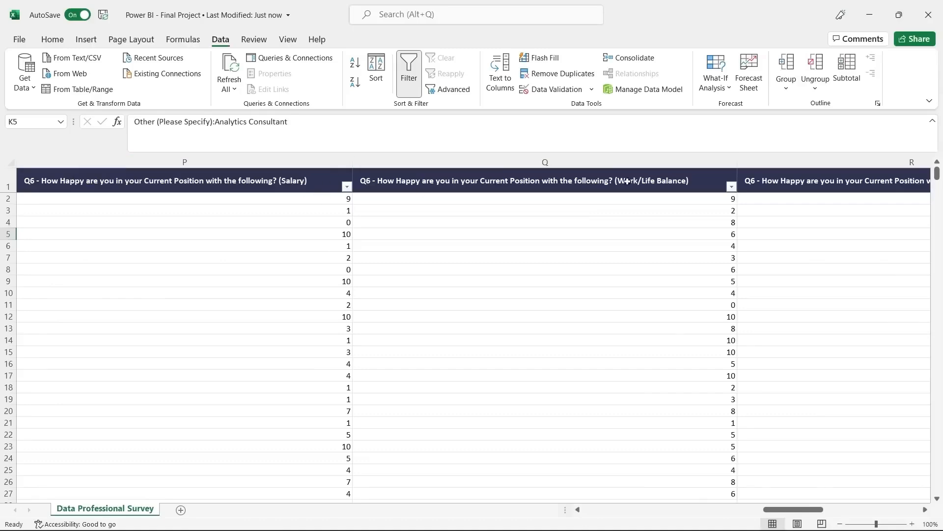
drag(804, 513, 829, 512)
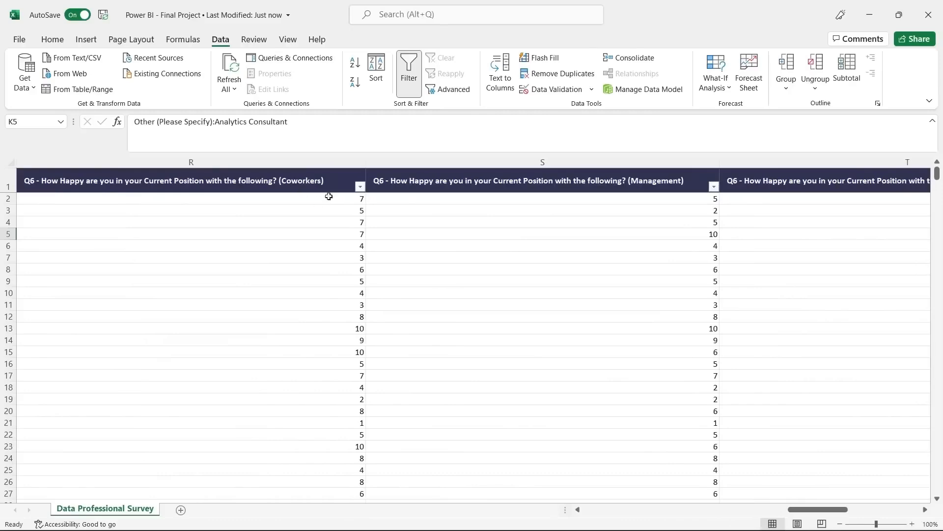
scroll(692, 302, right, 2)
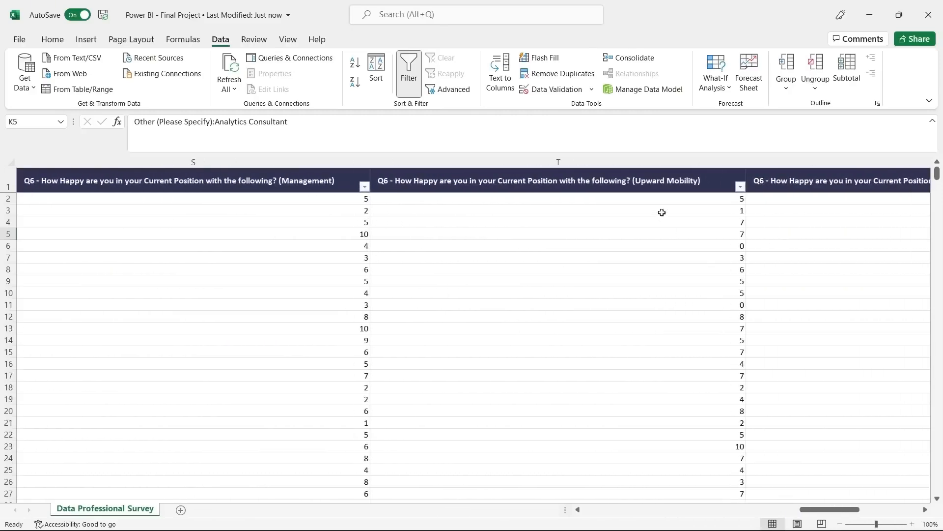
scroll(703, 274, right, 2)
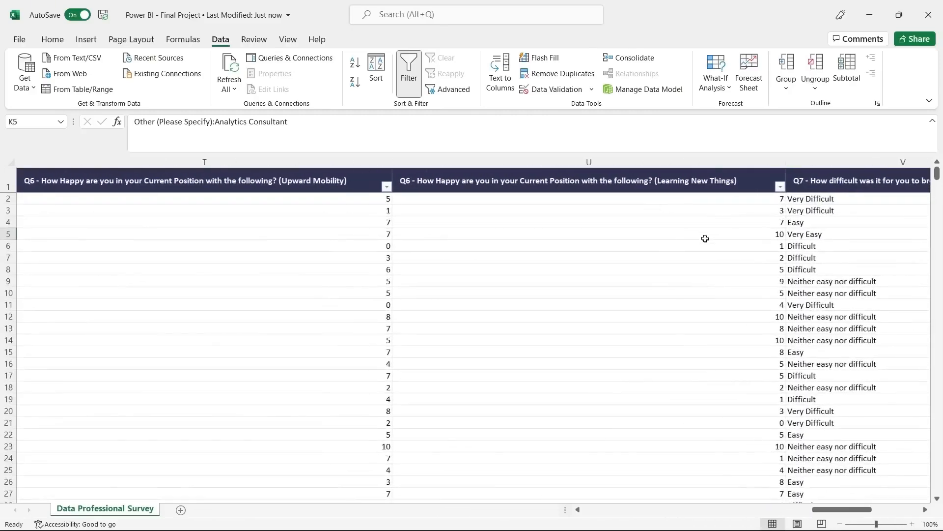
scroll(705, 238, right, 2)
scroll(705, 238, left, 3)
click(369, 449)
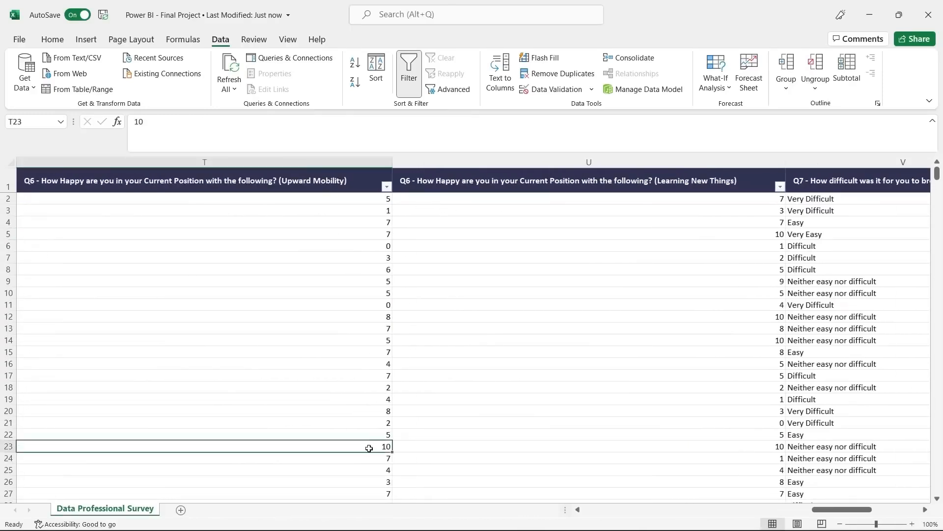
click(385, 305)
click(379, 212)
click(520, 300)
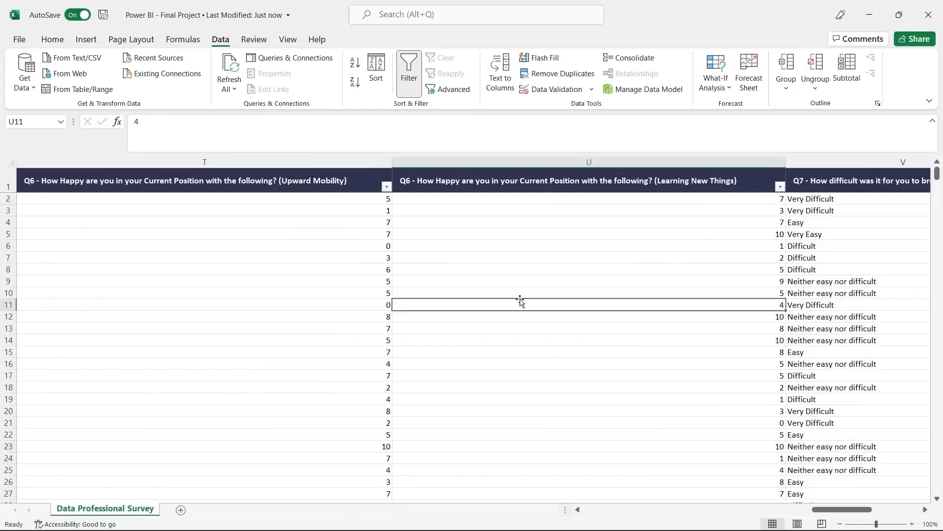
Examine the Q7 difficulty of breaking into data answers and the Q8 new job priorities in the survey sheet.
drag(841, 509, 865, 510)
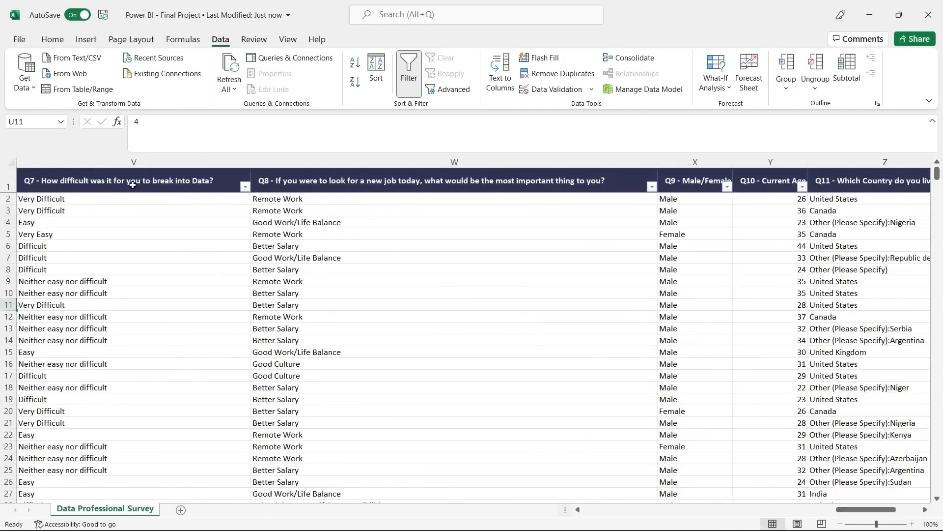
drag(87, 199, 89, 244)
click(88, 245)
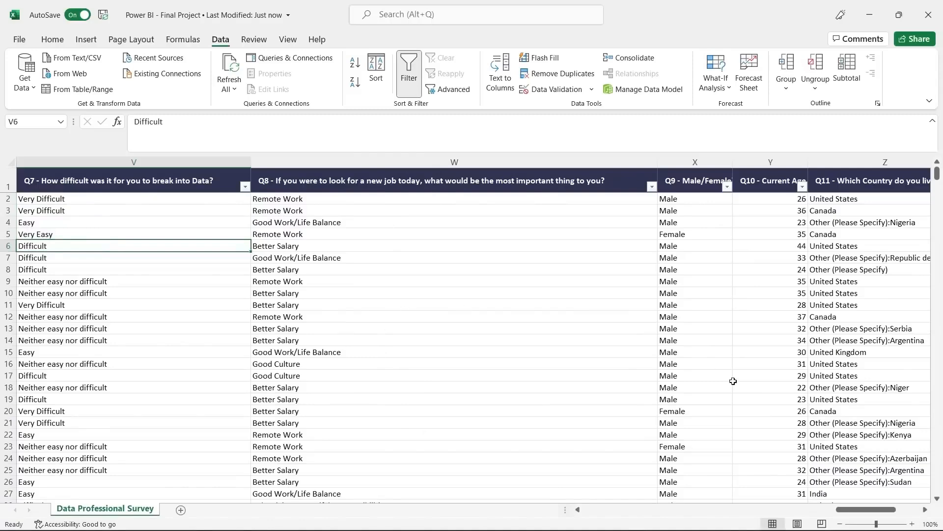
drag(852, 511, 874, 512)
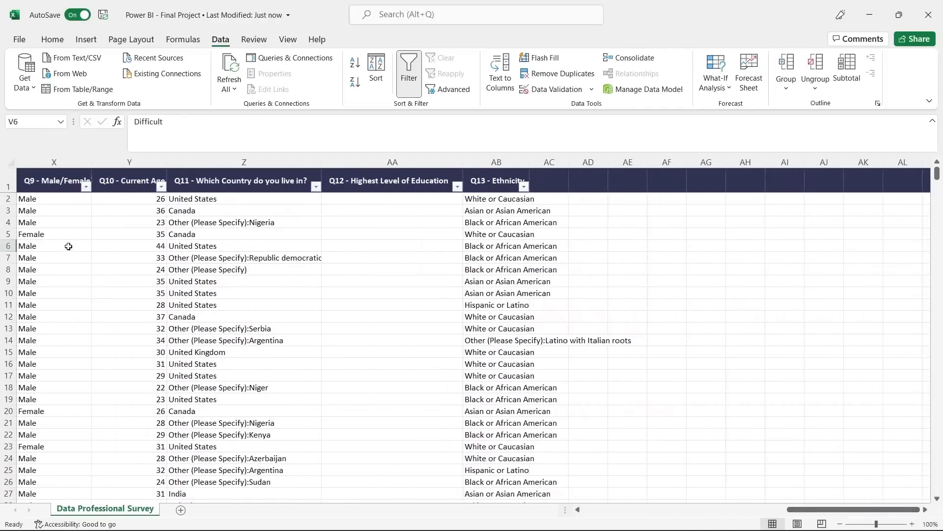
Examine the distinct ages in the Q10 - Current Age column from youngest to oldest.
click(161, 186)
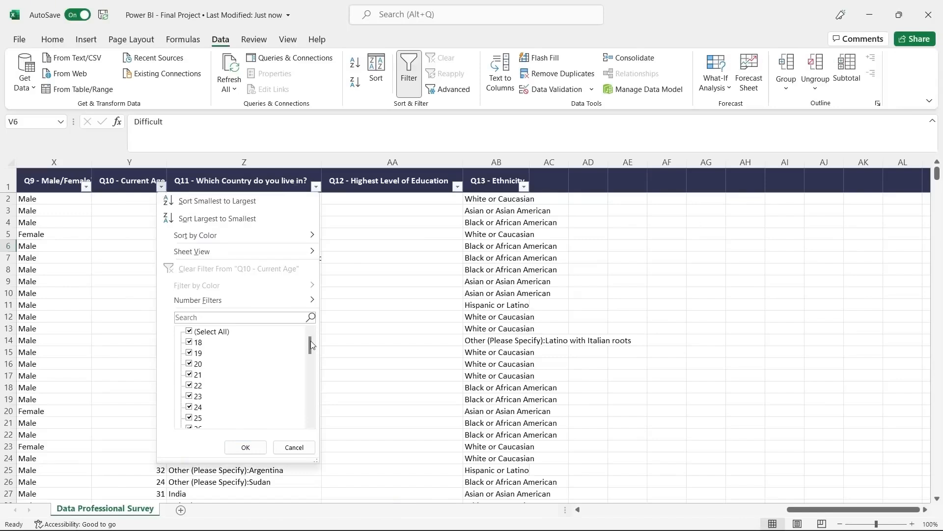
drag(311, 341, 315, 418)
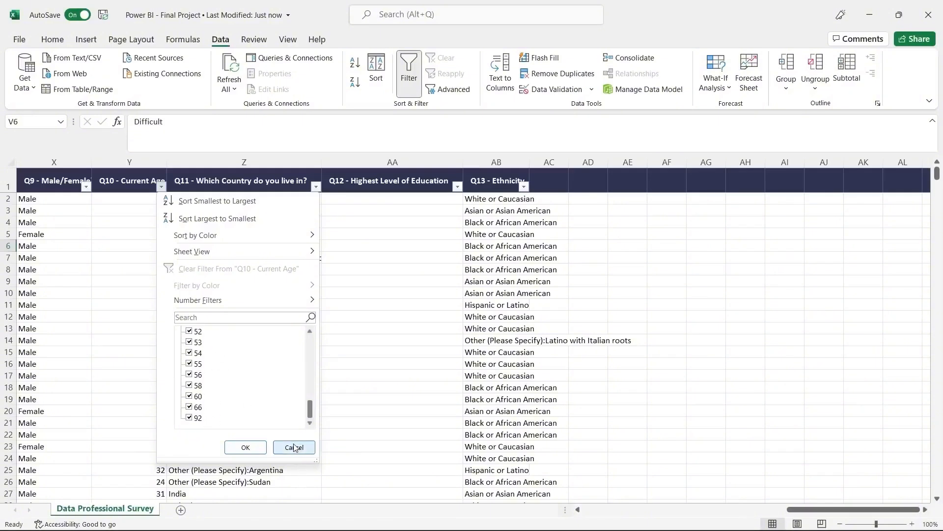
click(310, 338)
scroll(291, 340, up, 1)
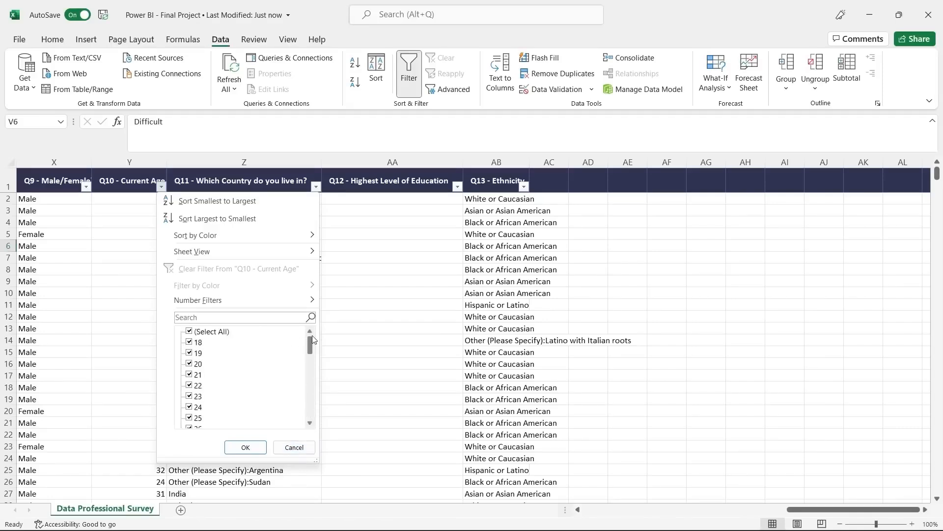
Filter the Q10 - Current Age column to only age 92, inspect the matching respondent, and undo the filter.
click(225, 332)
drag(312, 342, 312, 421)
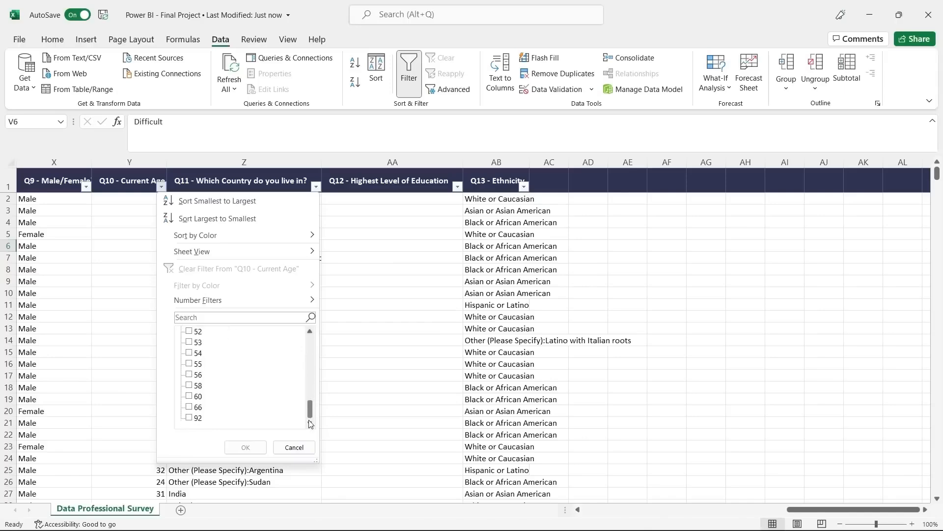
click(192, 420)
click(243, 447)
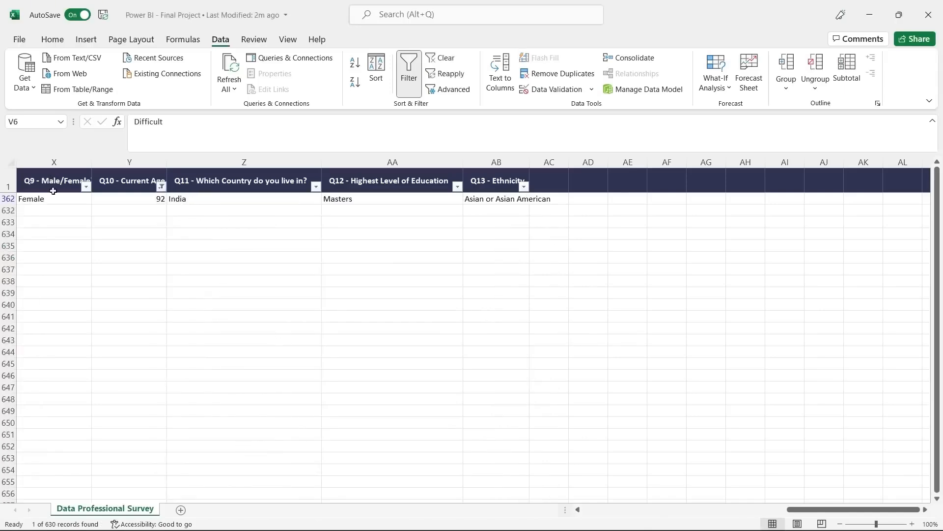
key(ctrl+z)
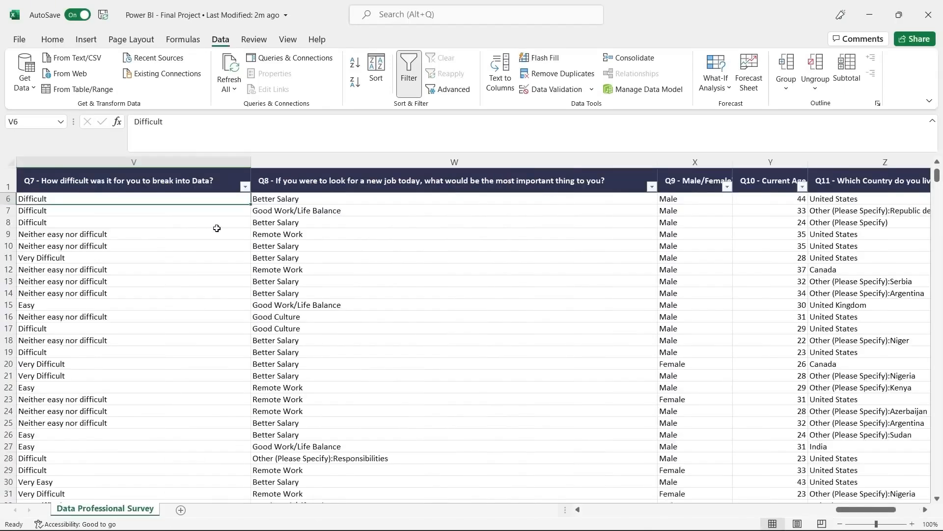
Examine the demographic columns Q9 through Q13 and return to the first columns of the survey sheet.
click(457, 279)
drag(884, 511, 894, 512)
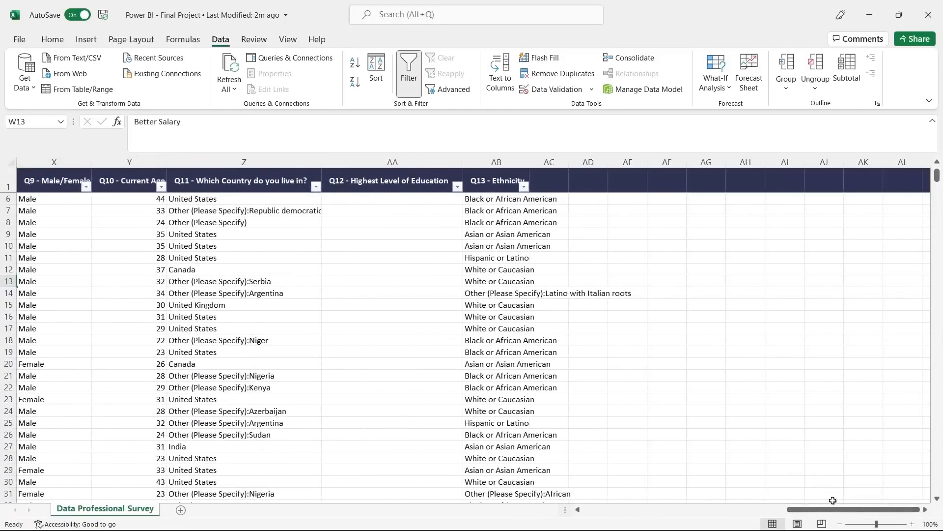
drag(832, 510, 637, 520)
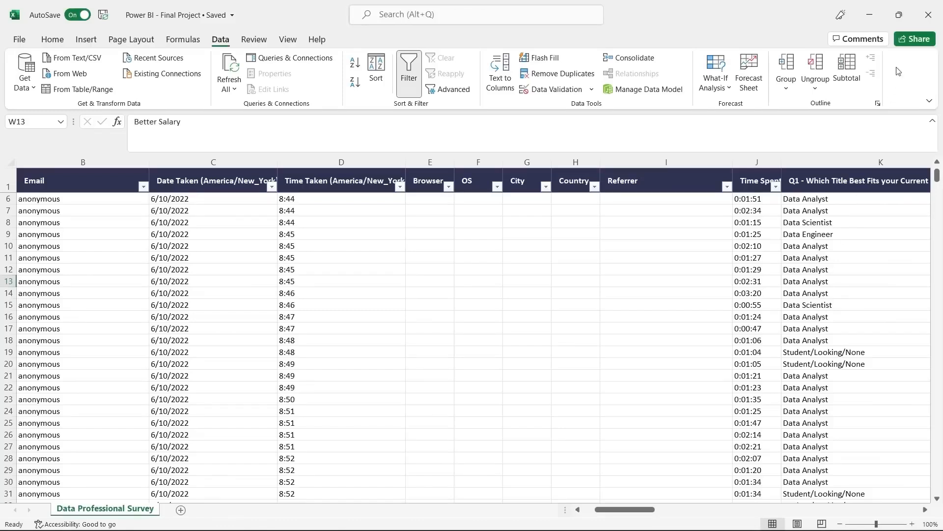
Close the Excel workbook and bring the Data Professional Survey sheet of Power BI - Final Project into Power Query Editor from Power BI Desktop.
click(929, 15)
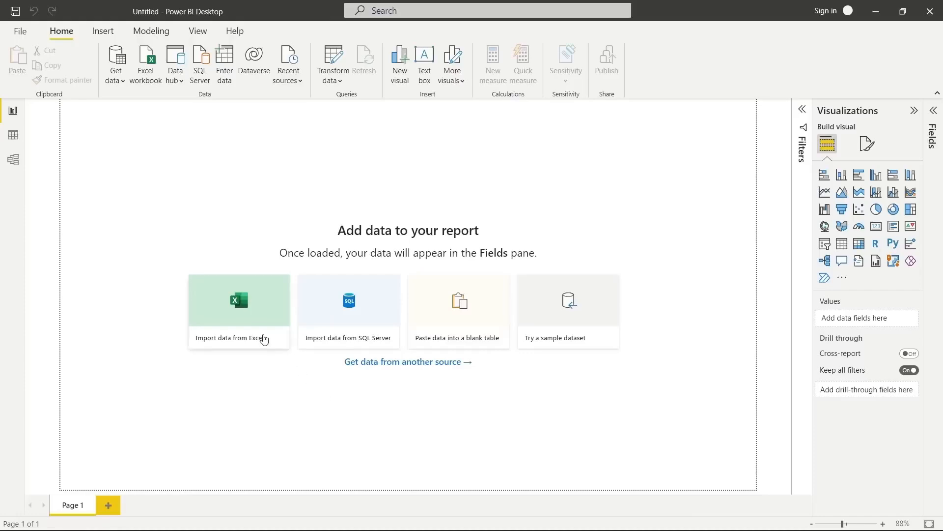
click(249, 316)
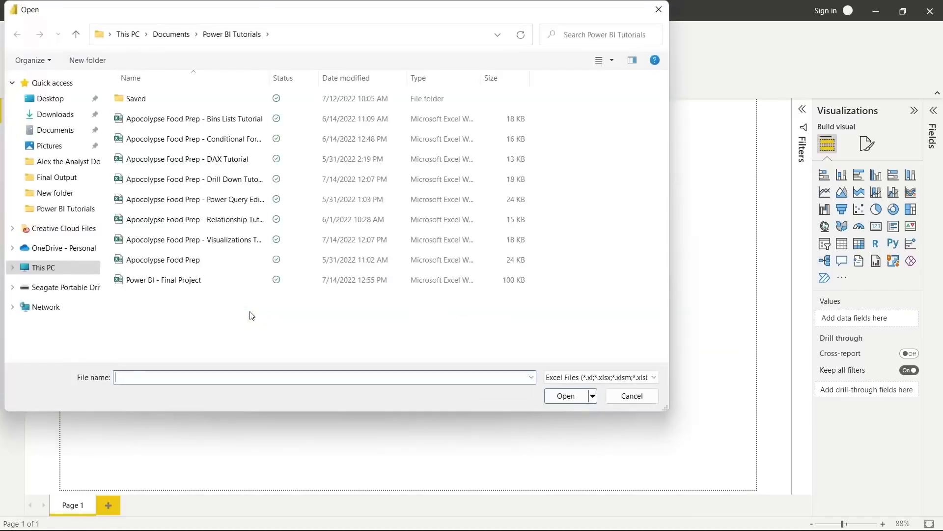
click(213, 278)
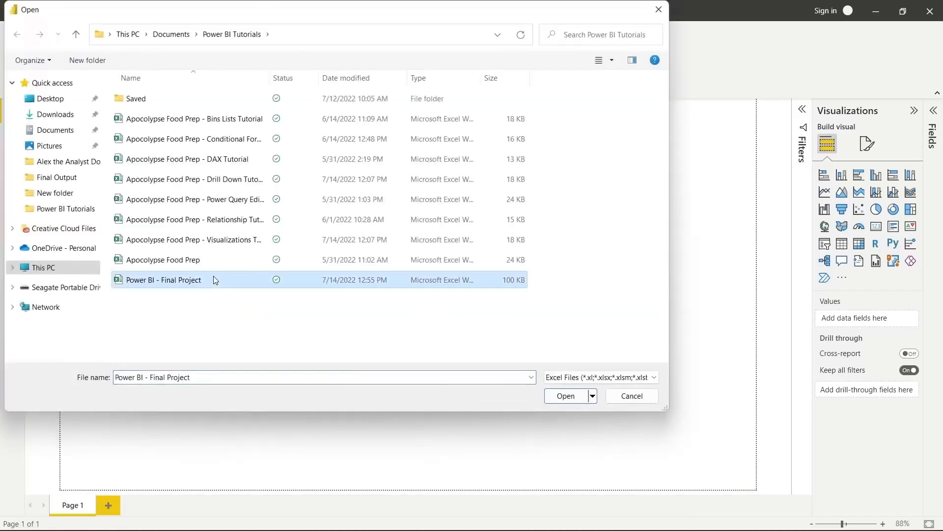
click(565, 396)
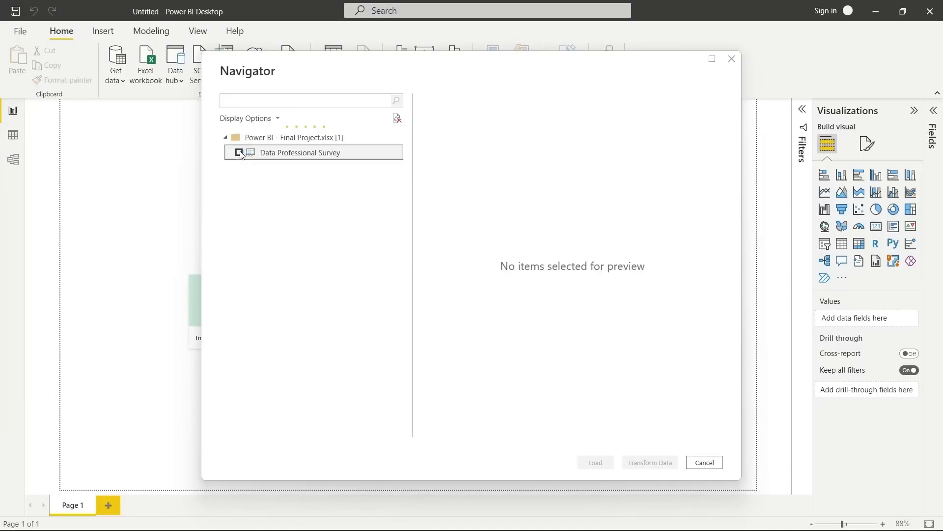
click(240, 153)
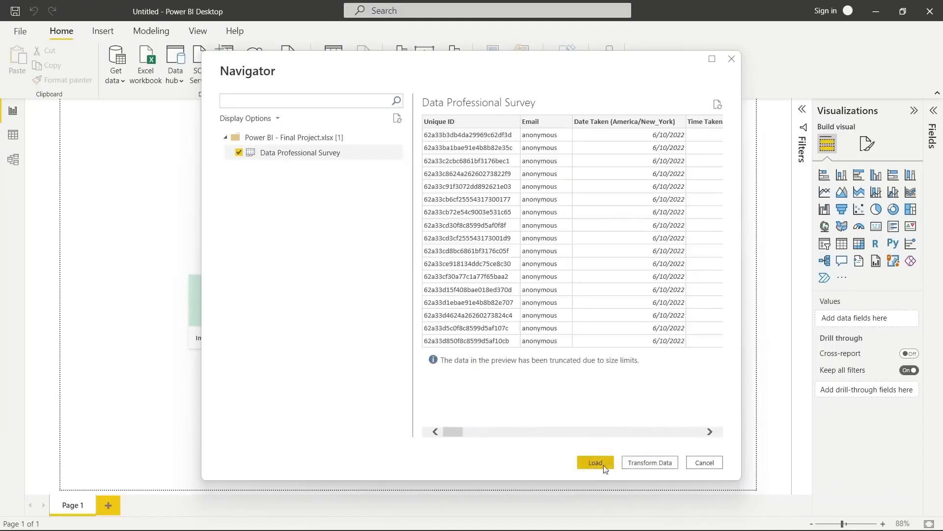
click(658, 462)
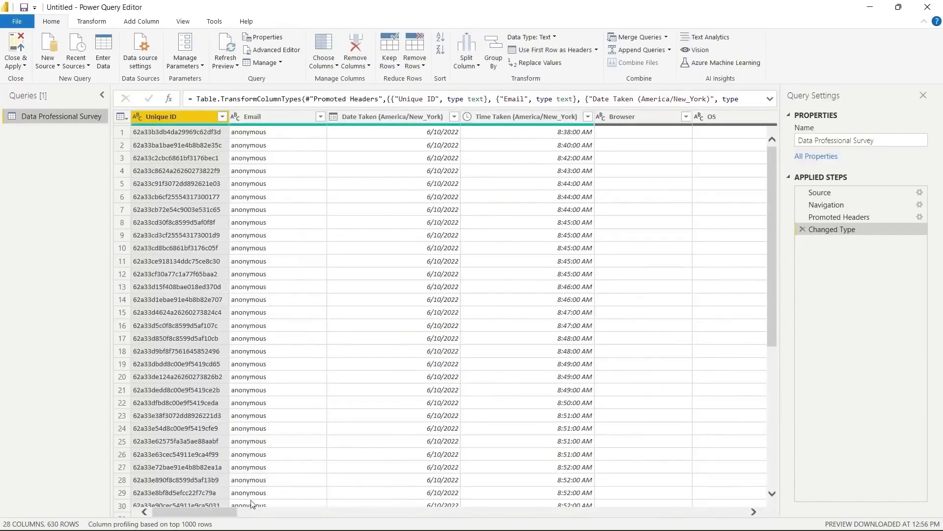
Remove the empty Browser, OS, City, Country and Referrer columns from the Data Professional Survey query.
mouse_move(220, 511)
mouse_down()
mouse_move(364, 501)
mouse_move(222, 500)
mouse_up()
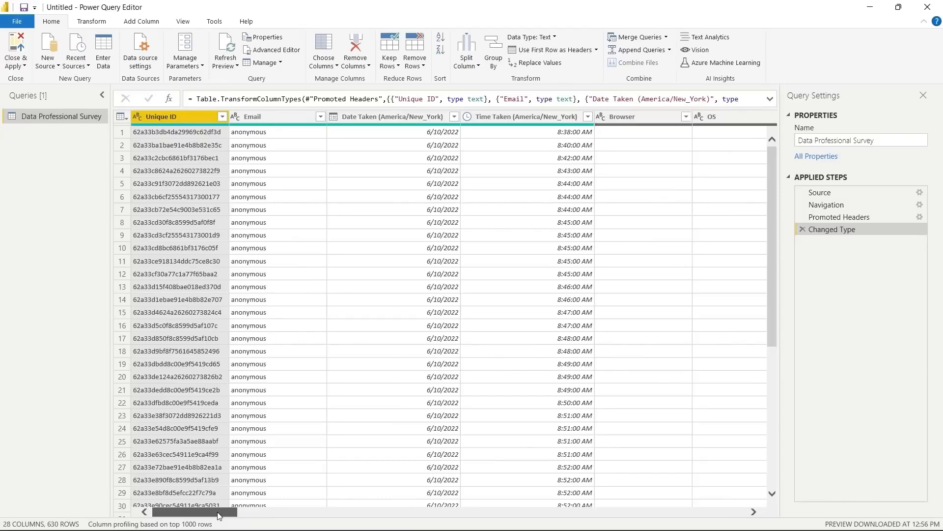
drag(219, 514, 280, 506)
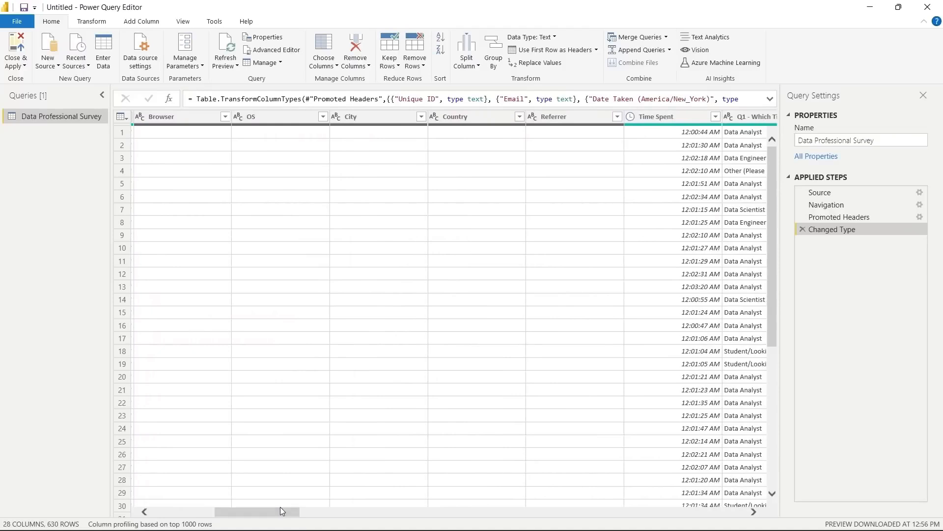
click(183, 115)
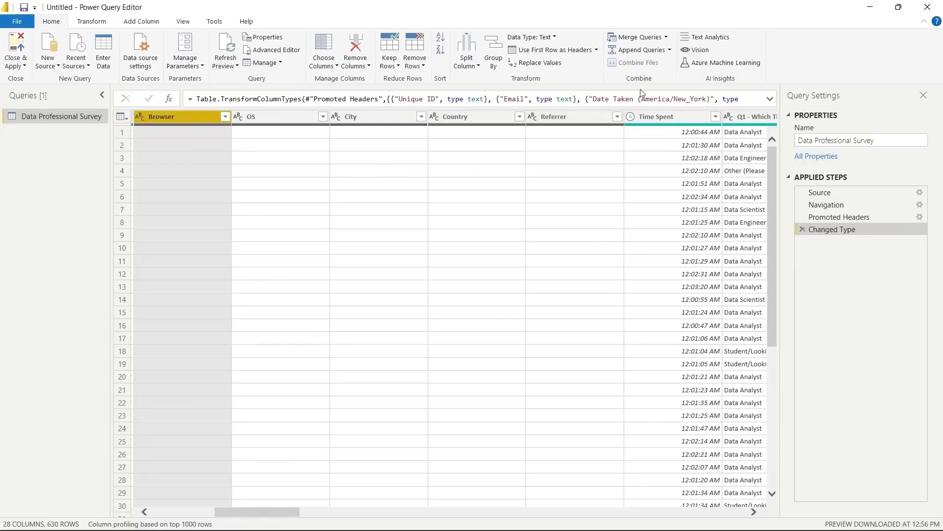
shift+click(579, 117)
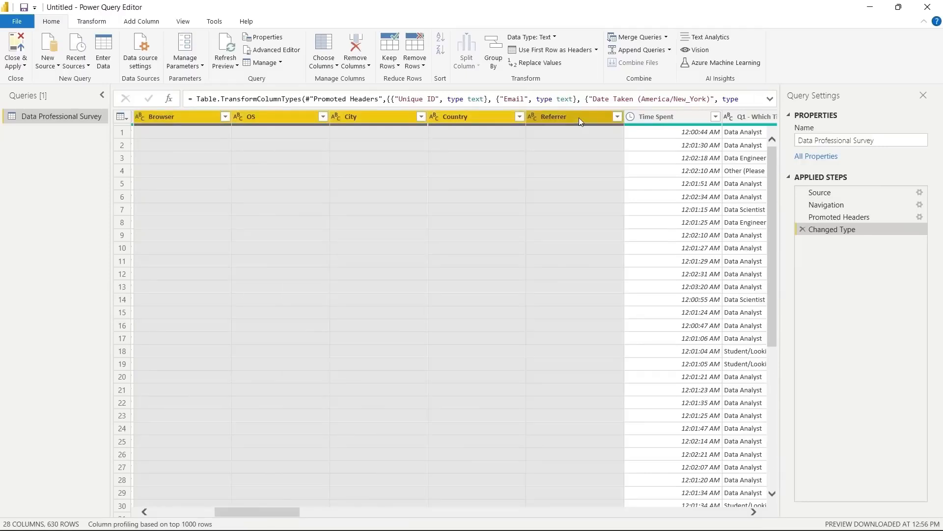
click(356, 43)
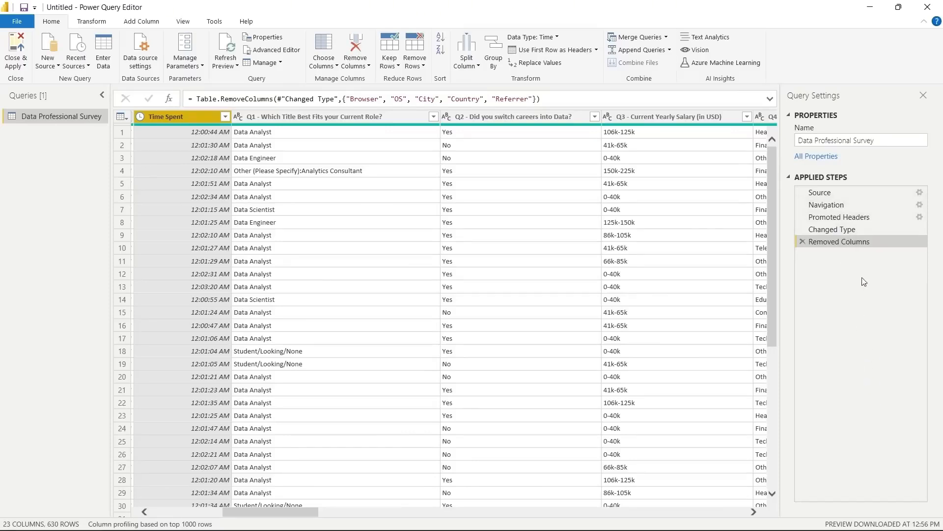
Examine all distinct job titles in the Q1 current role column, including the Other (Please Specify) entries, without applying a filter.
click(370, 274)
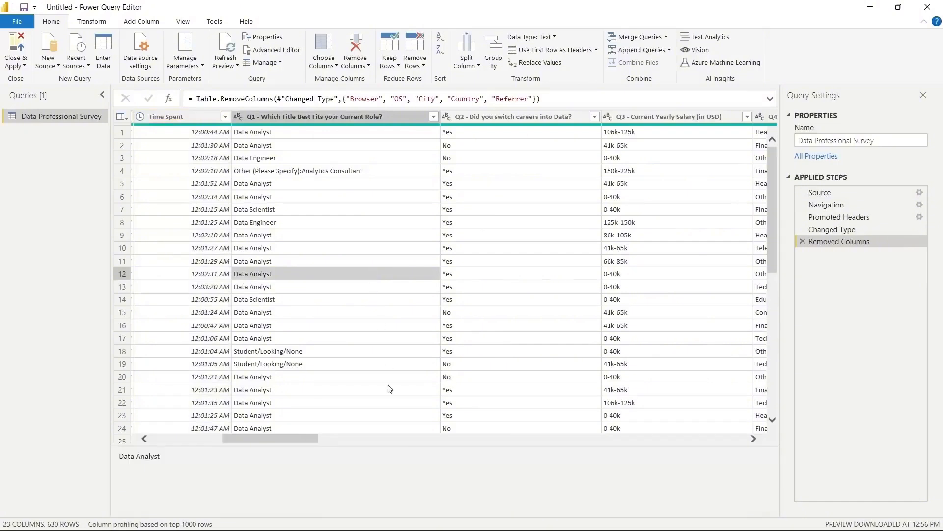
click(378, 121)
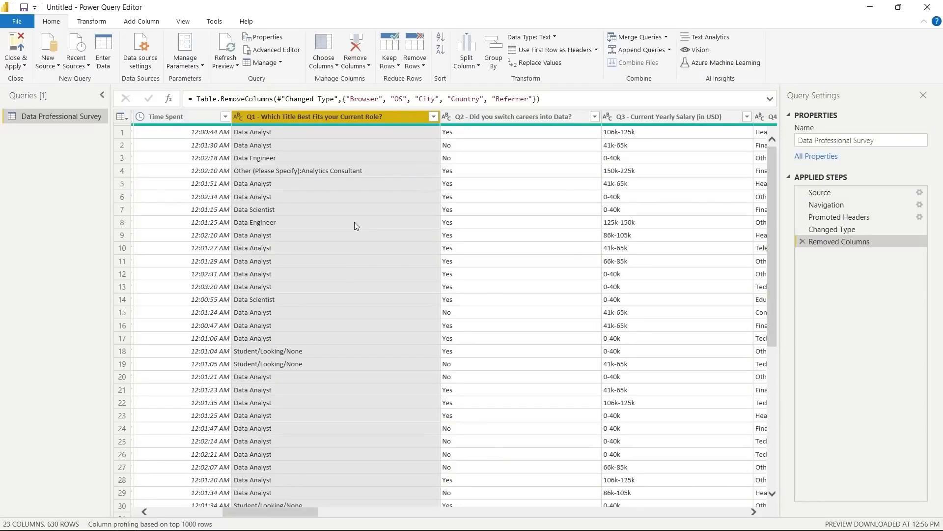
click(345, 206)
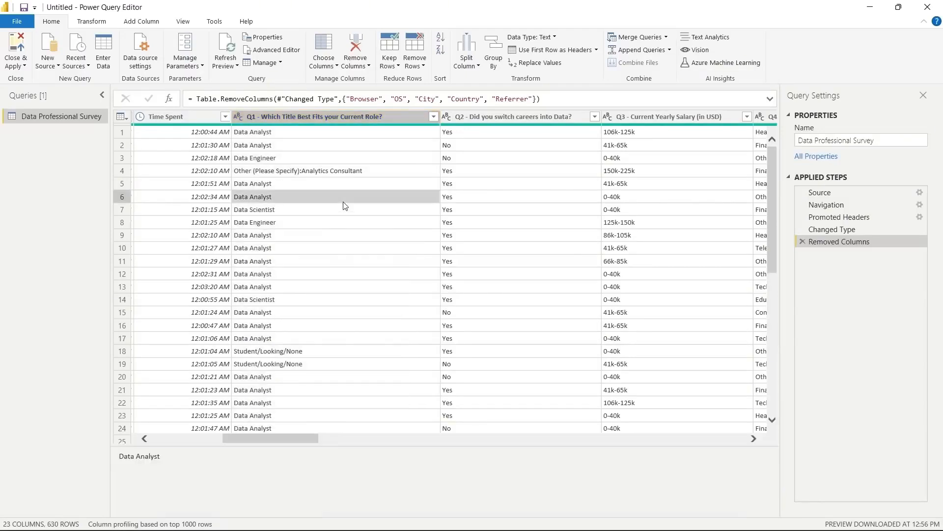
click(433, 116)
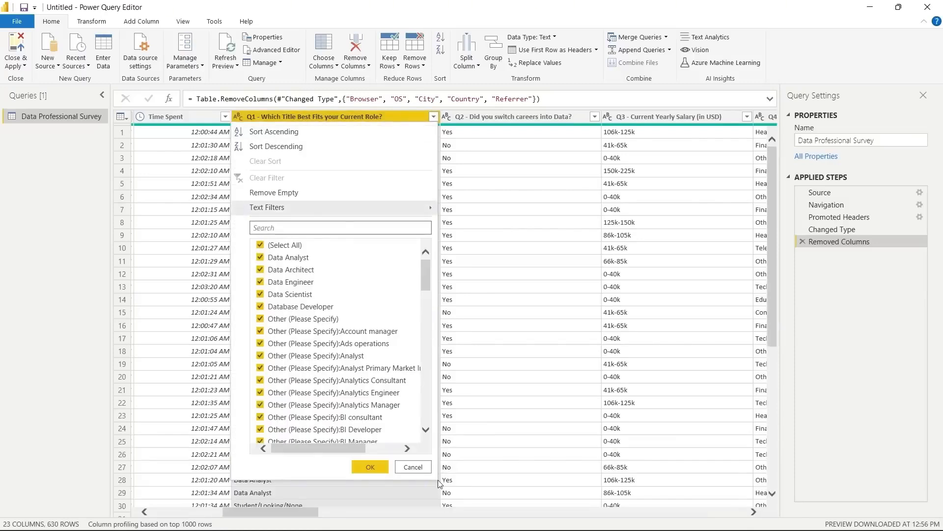
drag(426, 282, 426, 281)
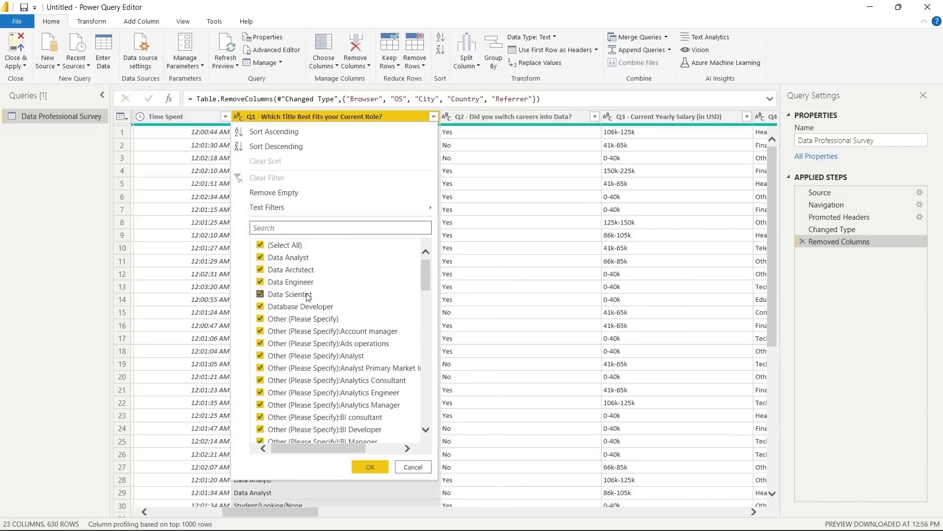
drag(426, 273, 428, 427)
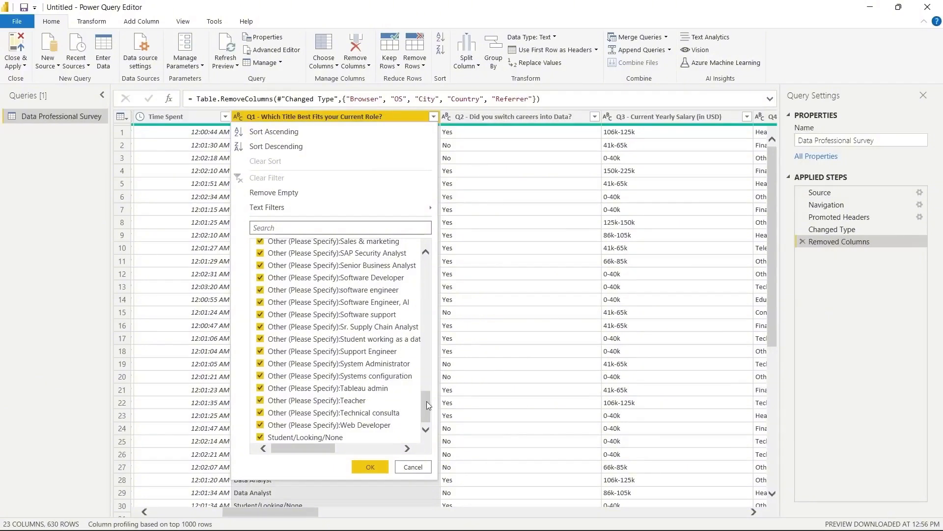
drag(427, 401, 427, 383)
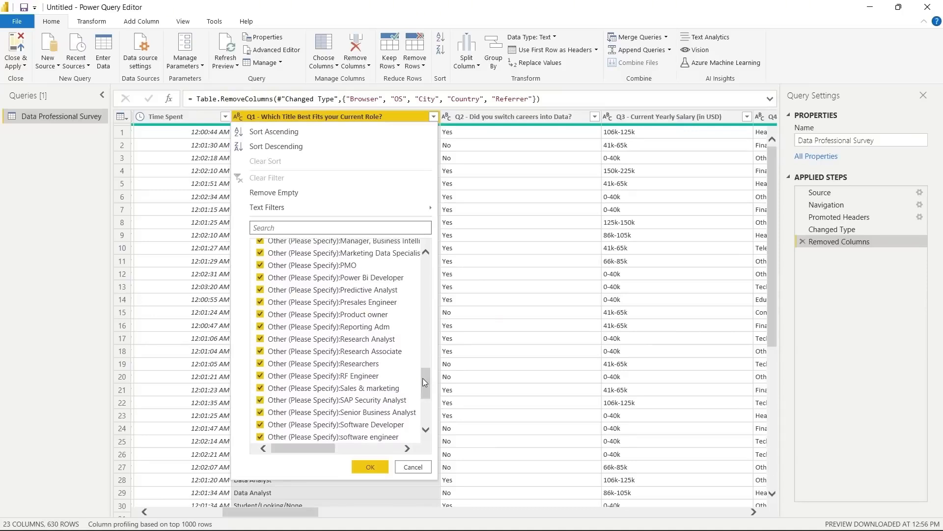
drag(423, 377, 424, 318)
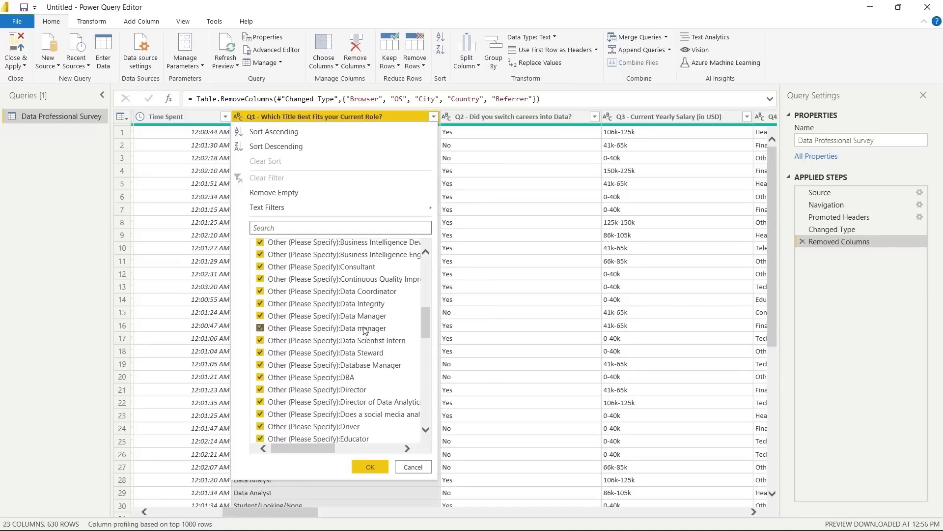
drag(427, 322, 429, 269)
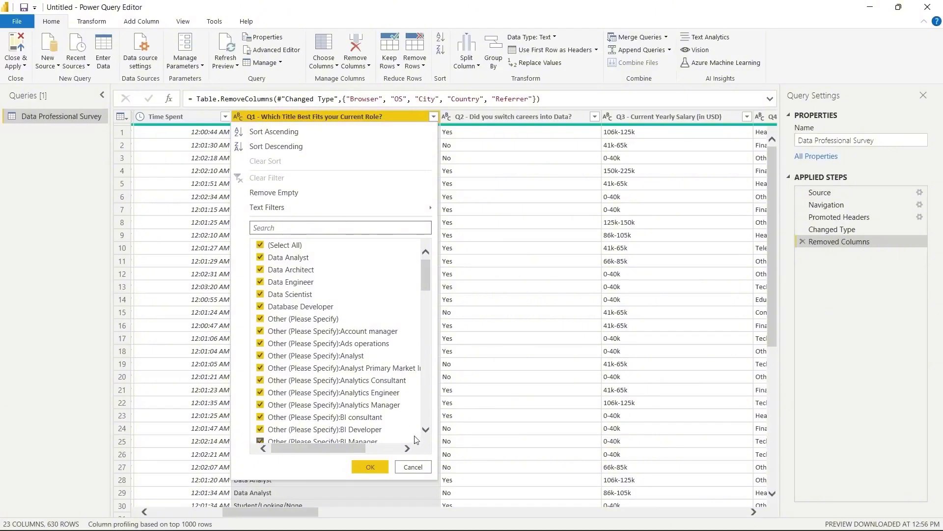
click(413, 467)
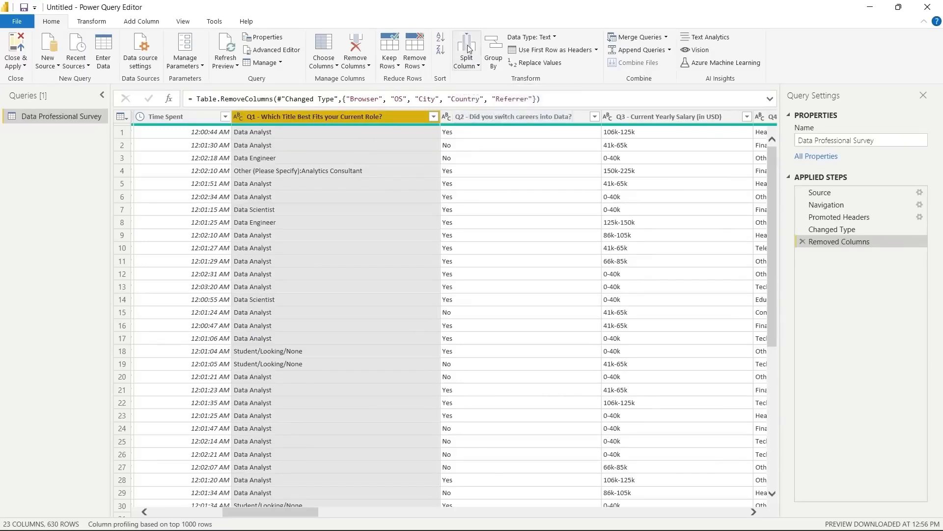
Split the Q1 current role column by the custom delimiter "(" at the left-most delimiter.
click(472, 66)
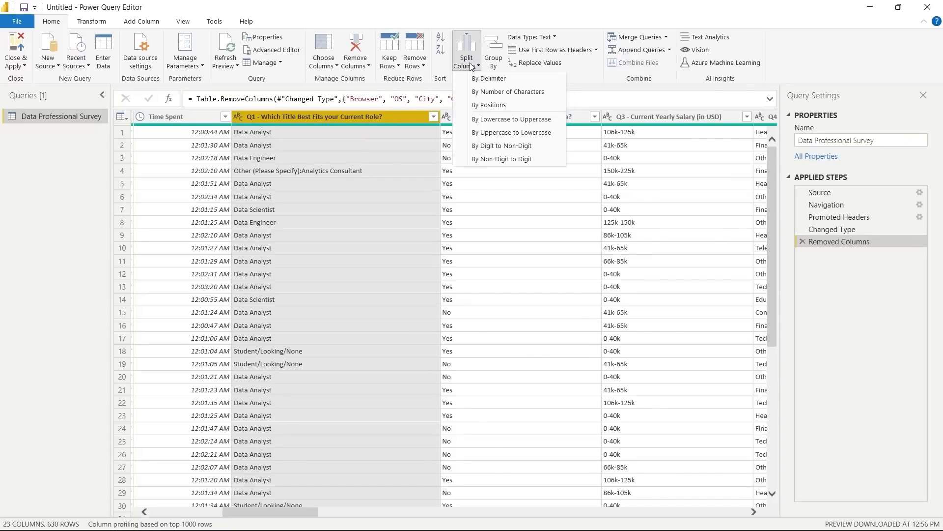
click(479, 78)
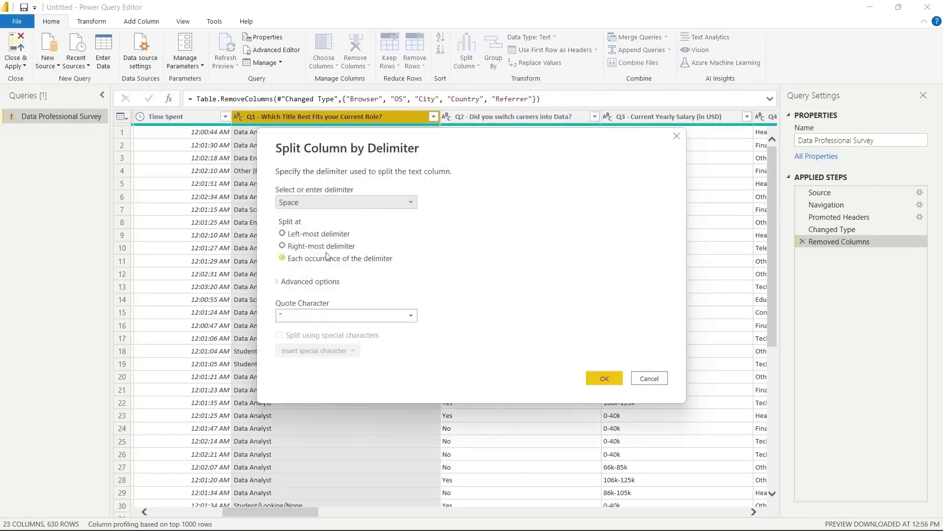
drag(367, 140, 526, 146)
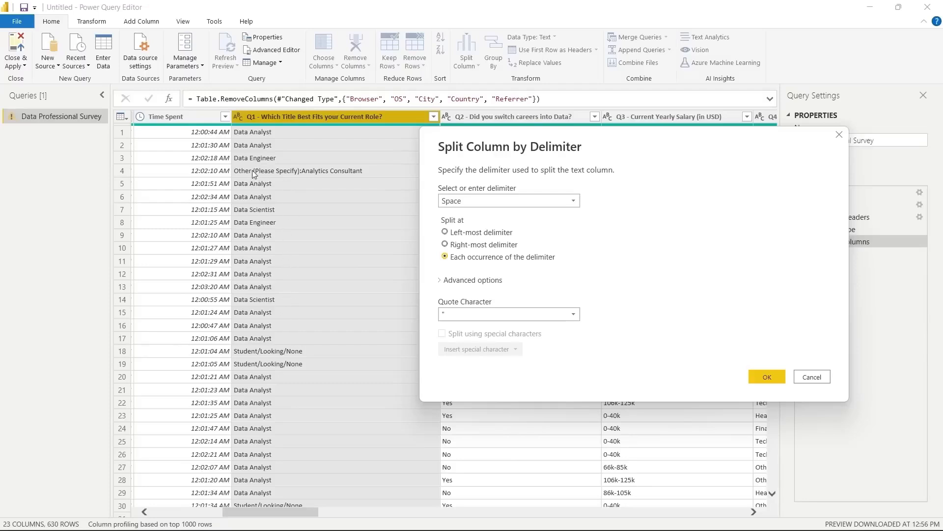
click(476, 205)
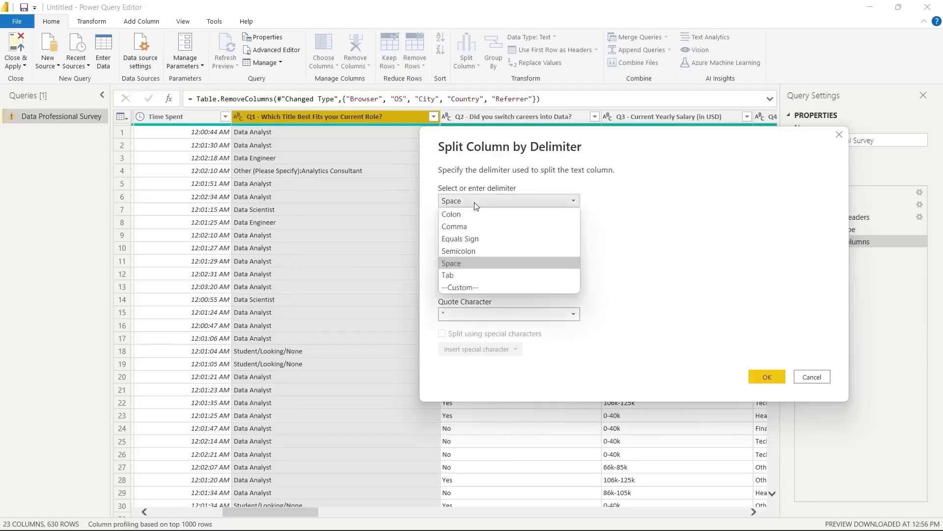
click(477, 287)
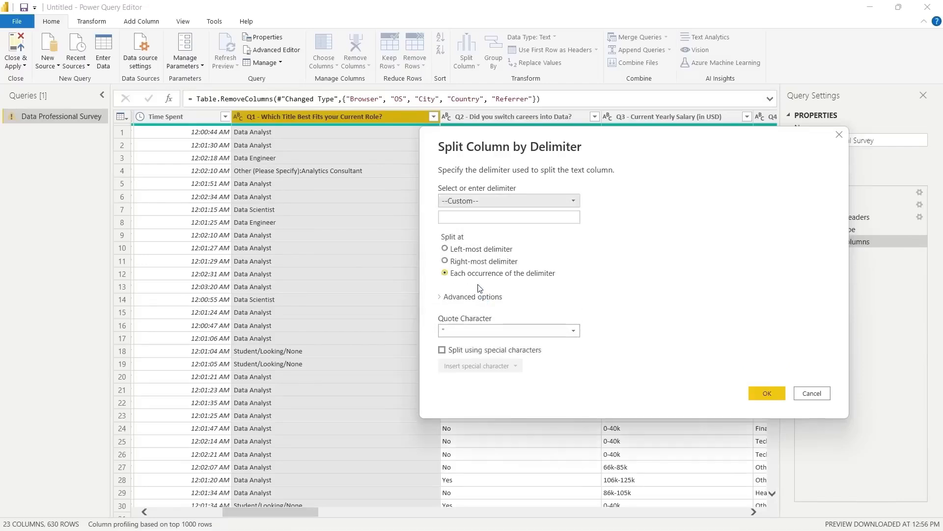
click(501, 218)
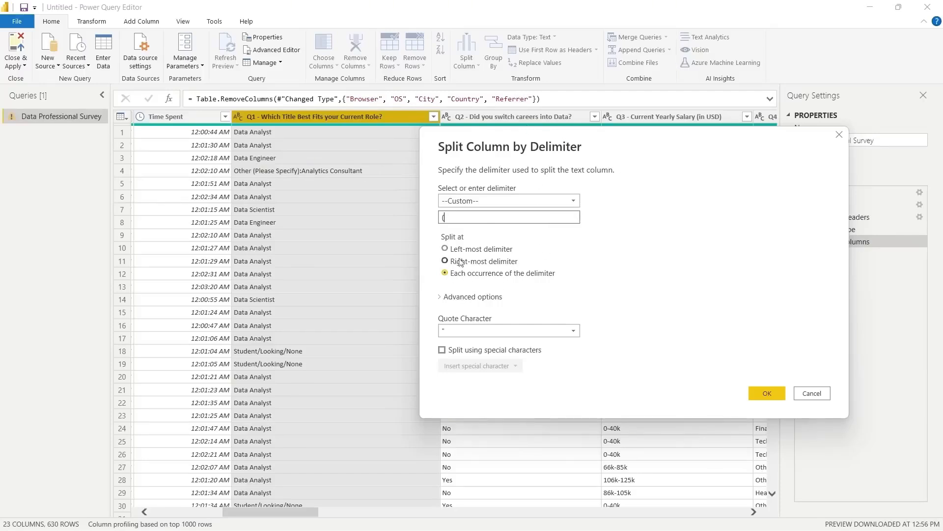
click(446, 251)
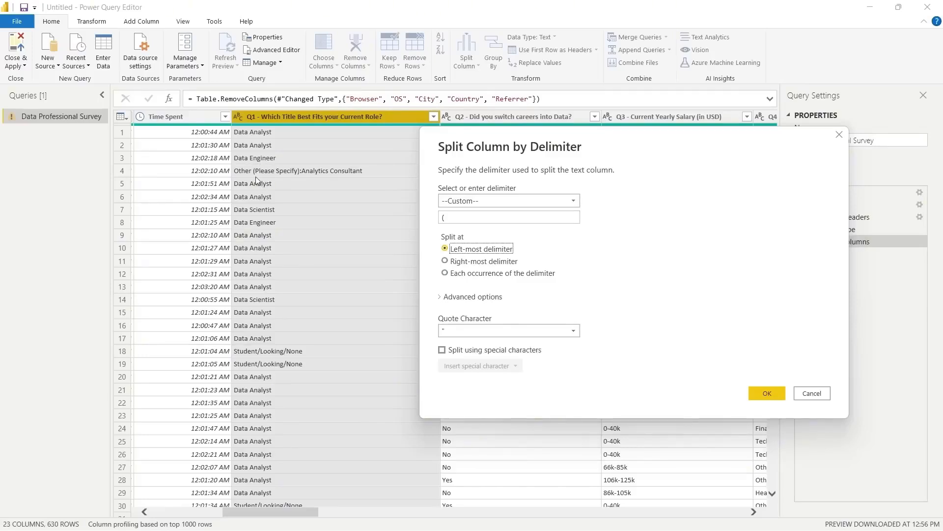
click(443, 217)
key(BackSpace)
click(767, 393)
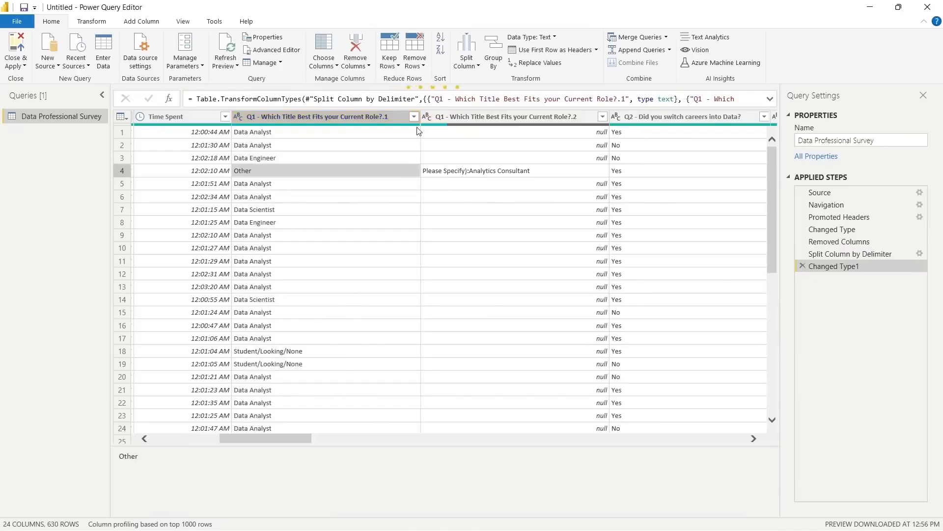
Check the distinct titles in the first Q1 split column and remove the Q1 - Which Title Best Fits your Current Role?.2 column.
click(414, 116)
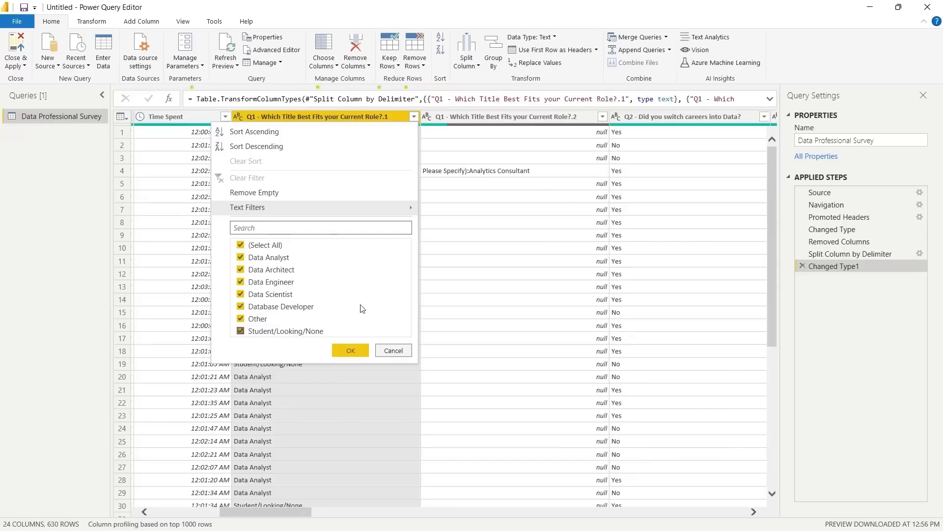
click(394, 350)
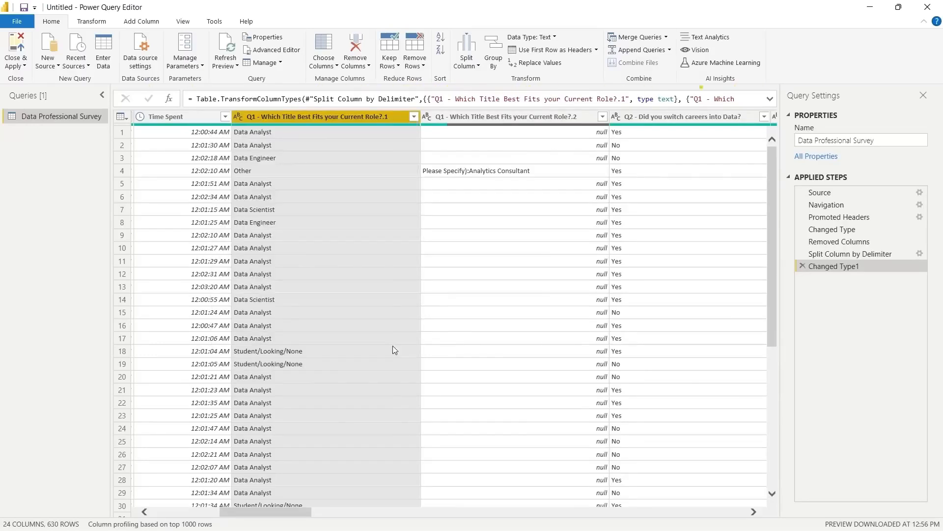
click(552, 121)
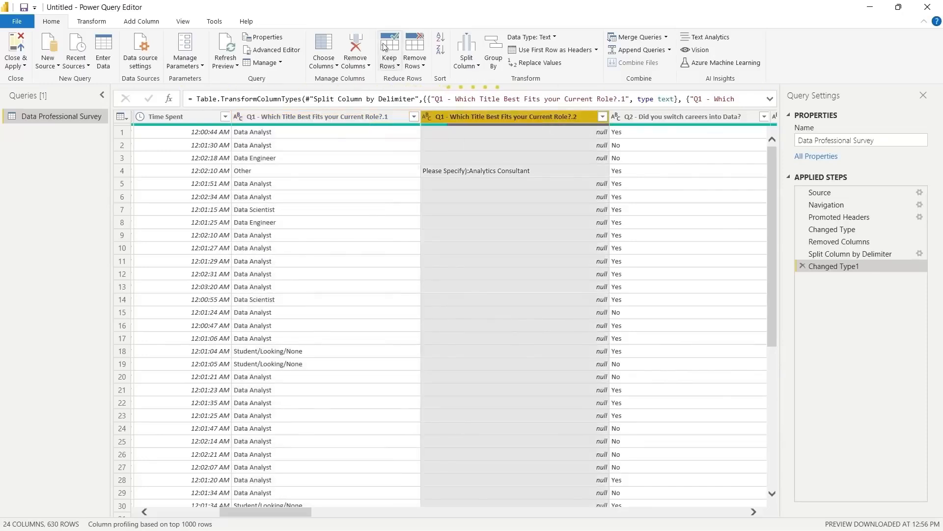
click(361, 44)
click(440, 261)
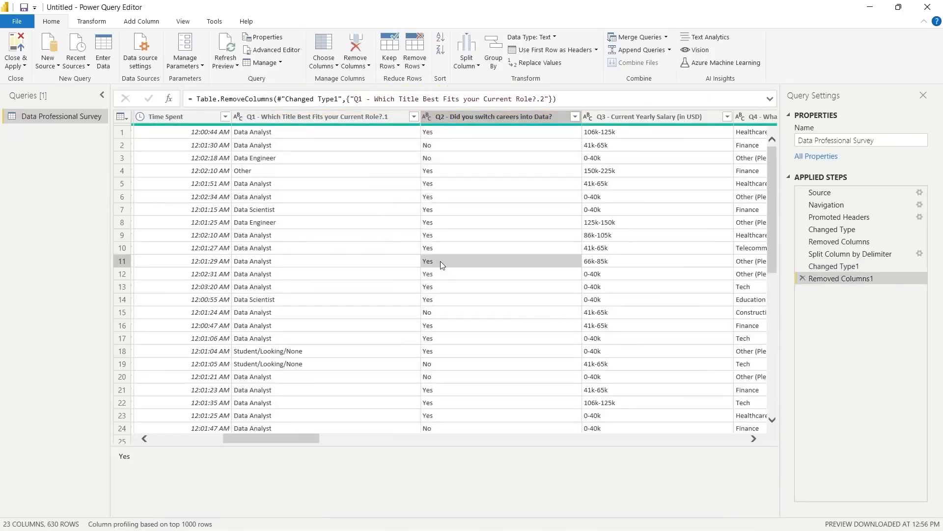
Examine all distinct answers in the Q5 - Favorite Programming Language column, including the Other entries, without applying a filter.
drag(296, 434, 370, 438)
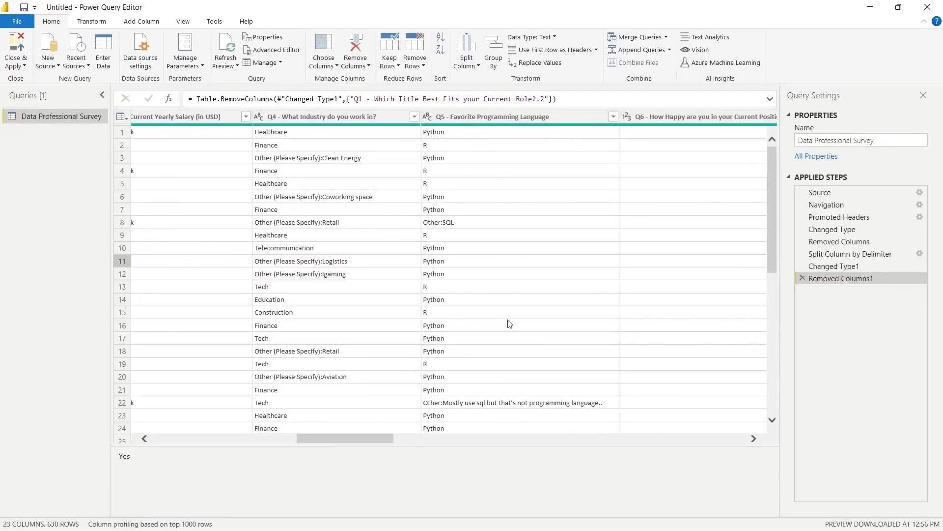
click(545, 390)
click(613, 117)
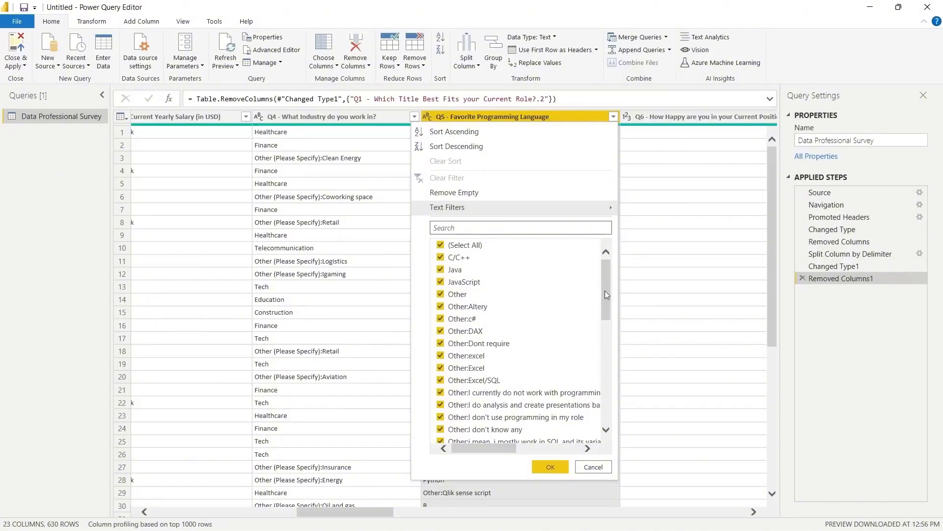
drag(606, 291, 606, 394)
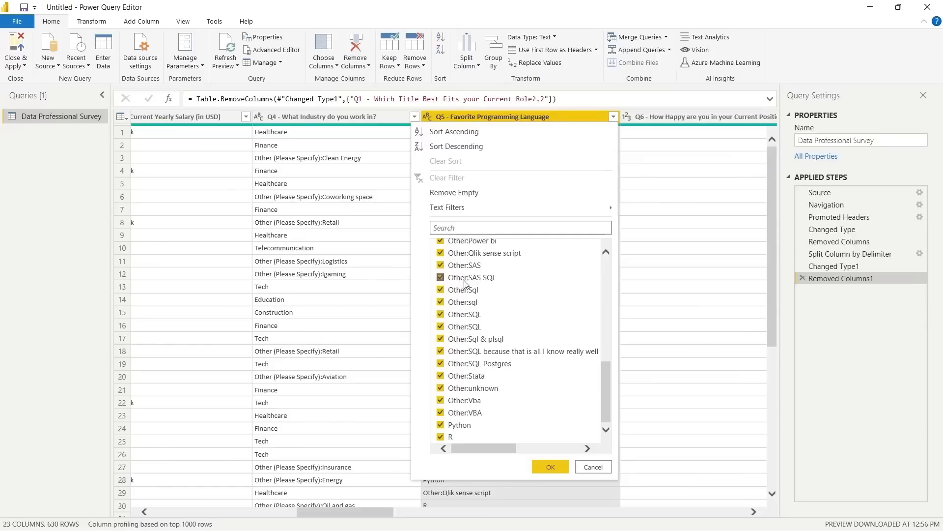
click(594, 467)
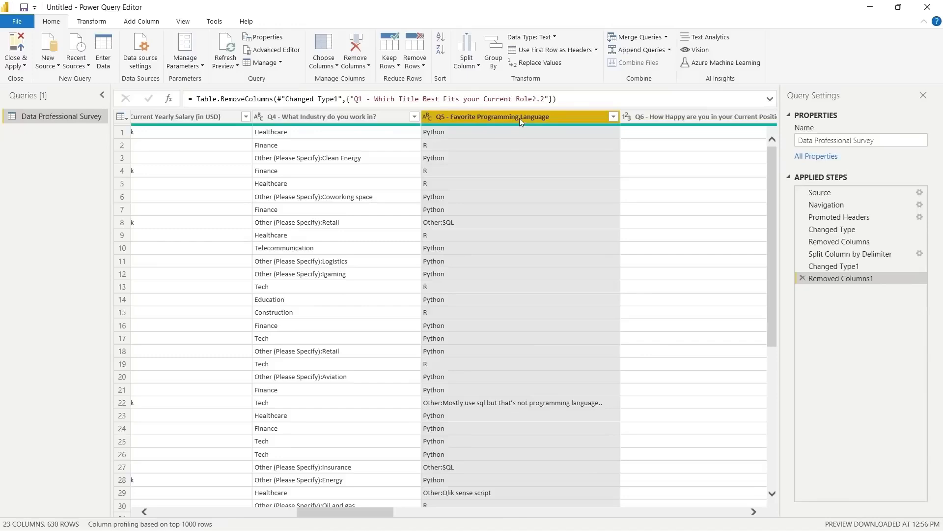
Split the Q5 - Favorite Programming Language column by colon at the left-most delimiter.
click(476, 58)
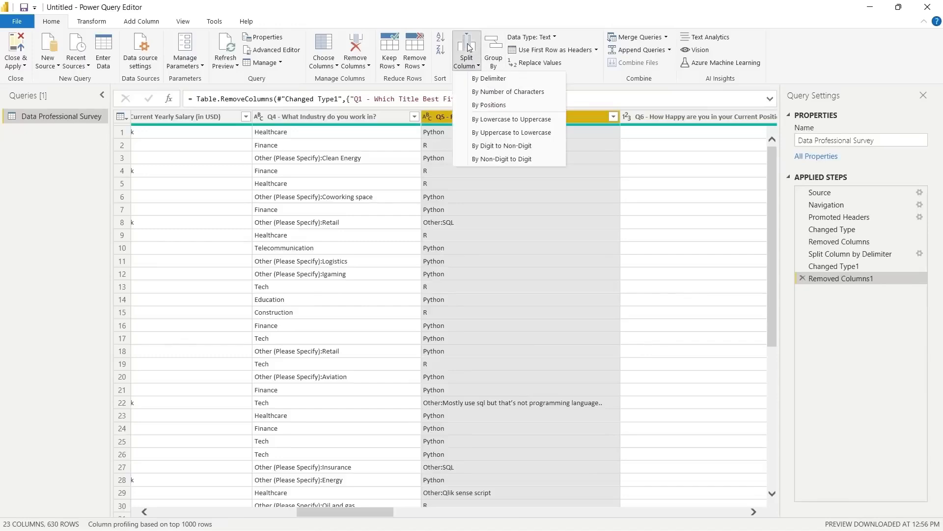
click(486, 79)
drag(405, 147, 592, 125)
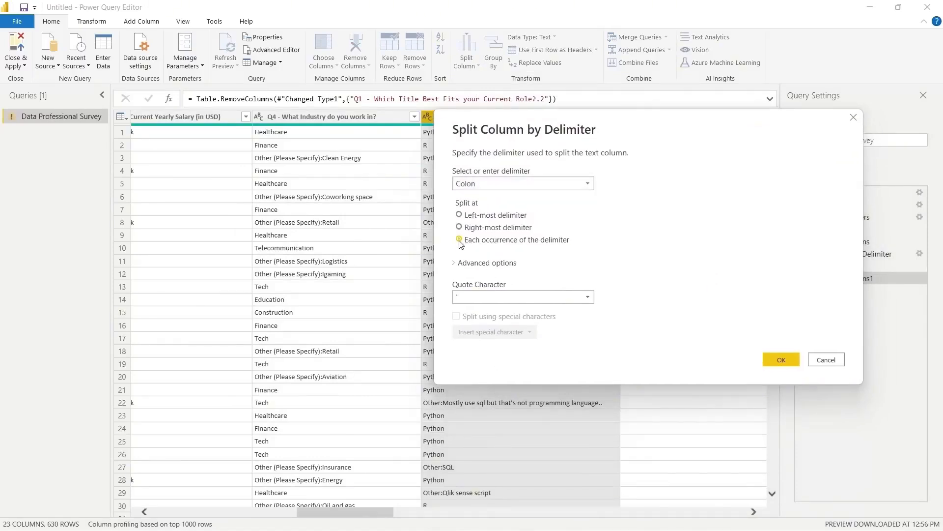
click(460, 214)
click(785, 361)
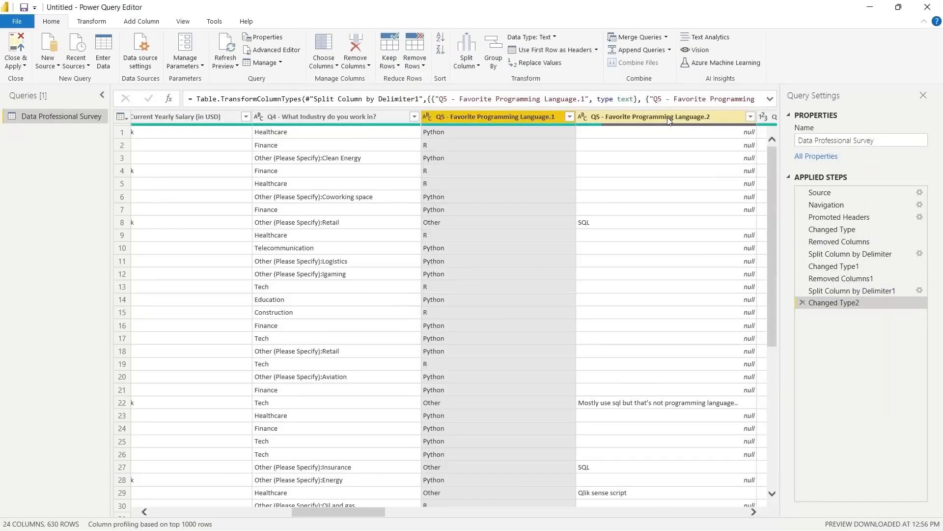
Check the distinct languages in the first Q5 split column and select the Q5 - Favorite Programming Language.2 column.
click(570, 117)
click(625, 272)
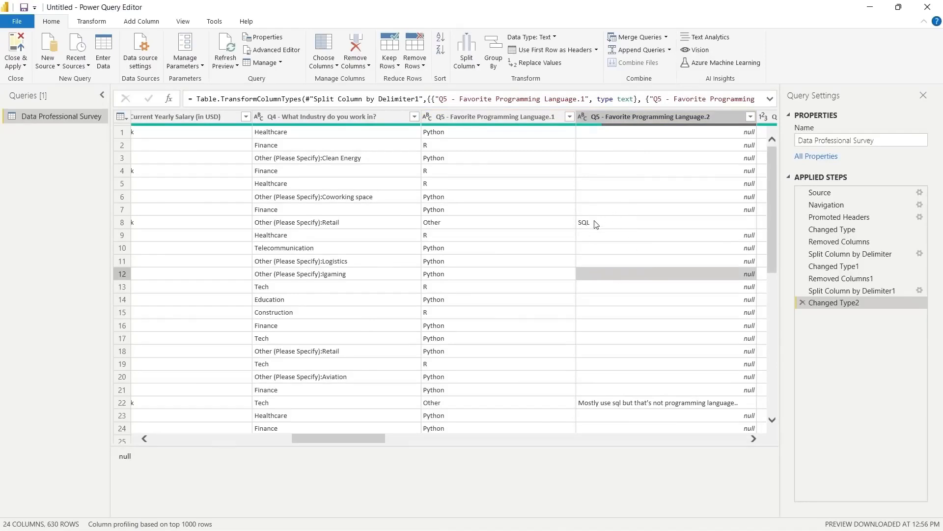
click(673, 116)
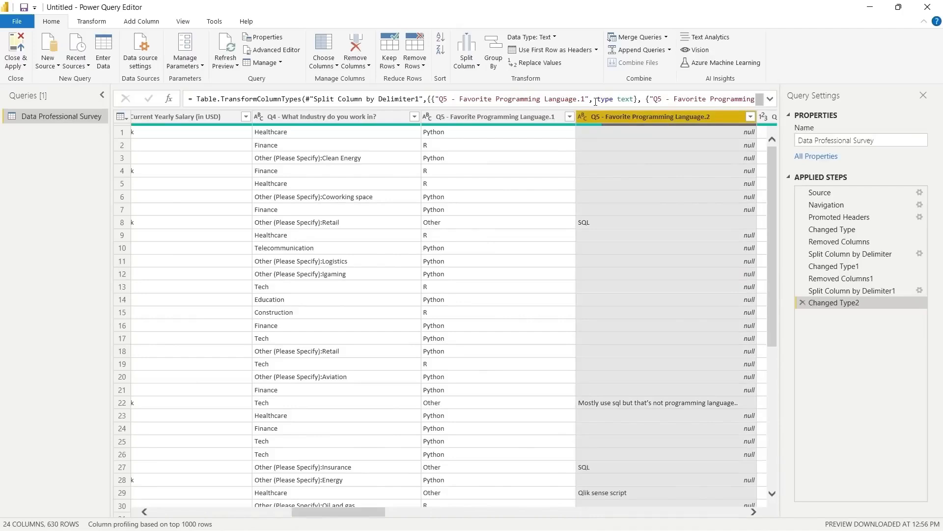
Remove the Q5 - Favorite Programming Language.2 column and duplicate the Q3 - Current Yearly Salary (in USD) column.
click(355, 47)
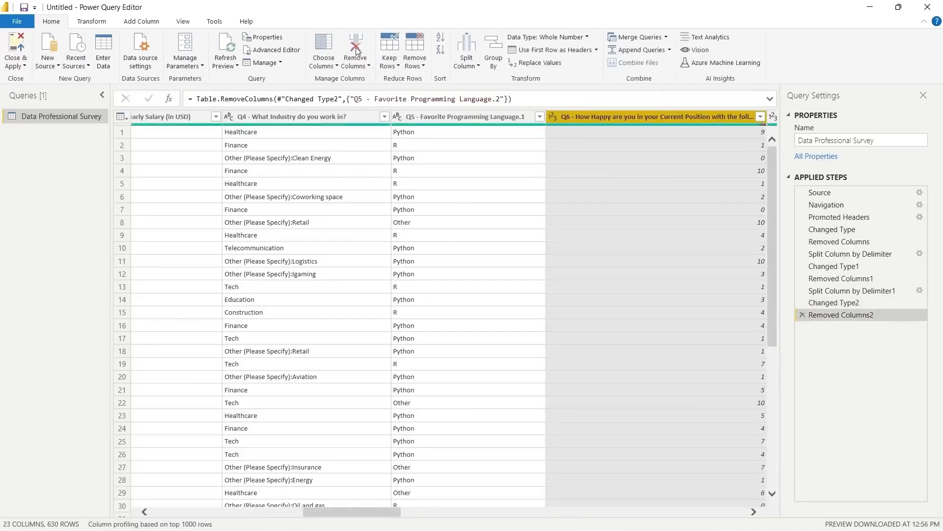
drag(337, 511, 308, 512)
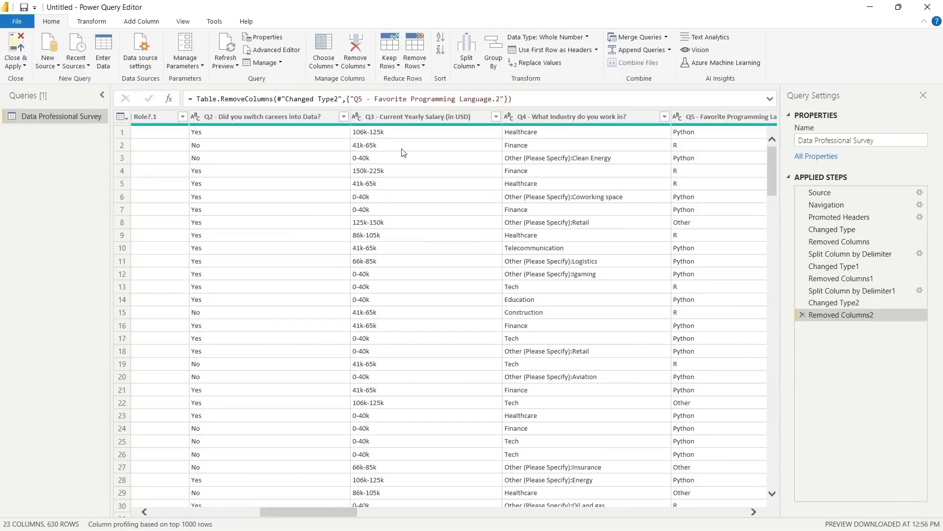
right_click(419, 117)
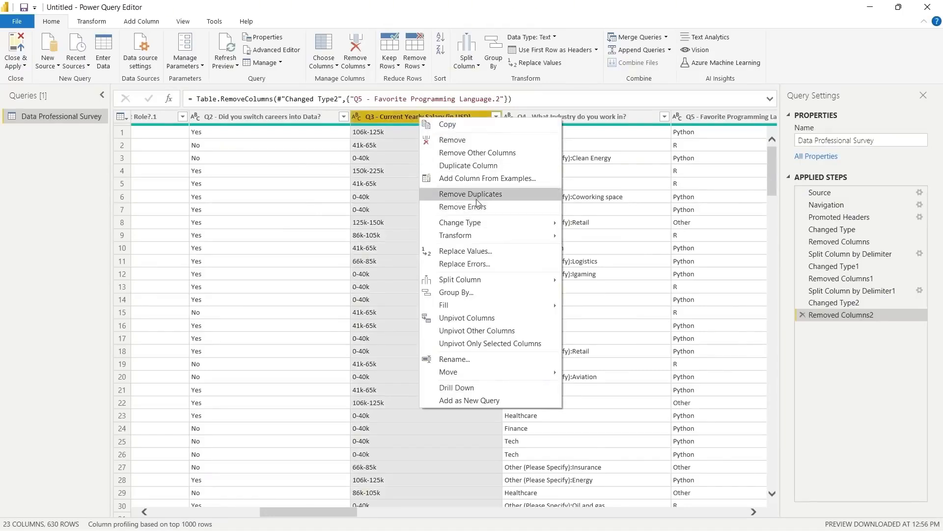
click(484, 166)
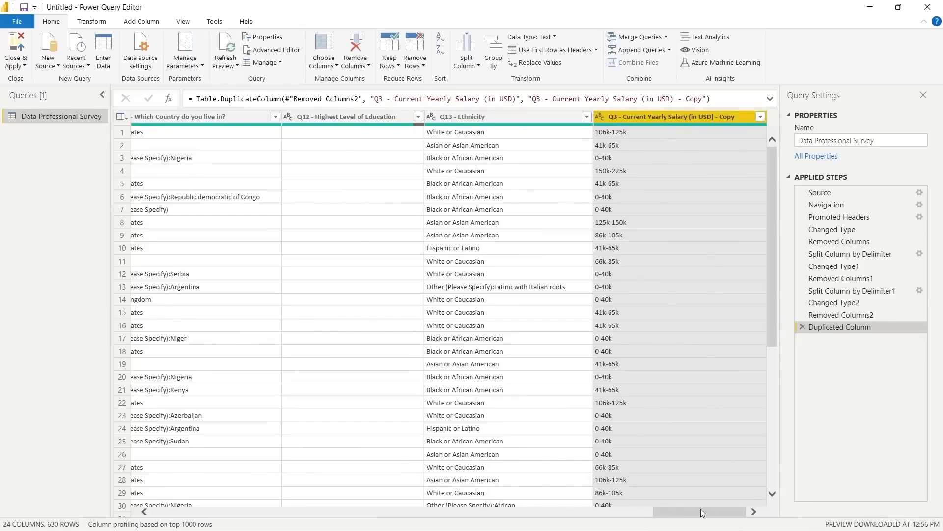
Split the copied Q3 - Current Yearly Salary column by digit to non-digit.
drag(701, 509, 305, 486)
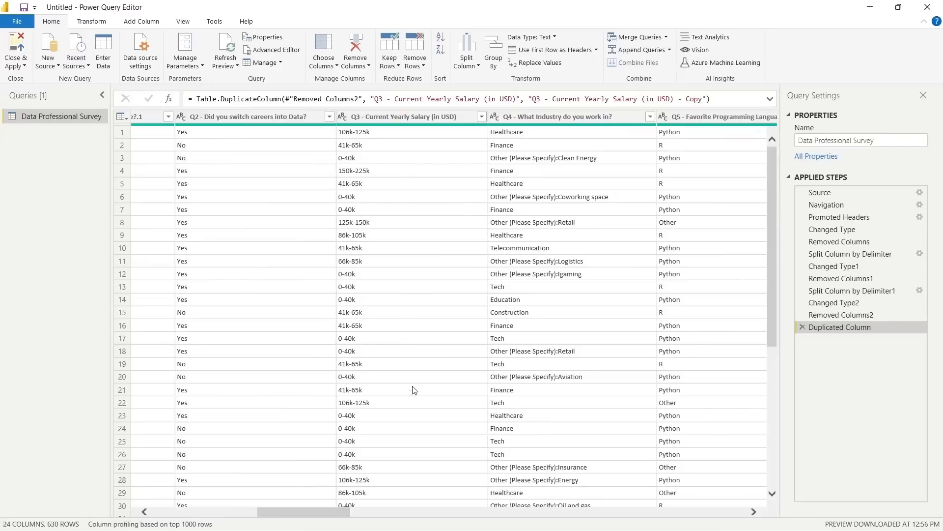
drag(309, 513, 737, 443)
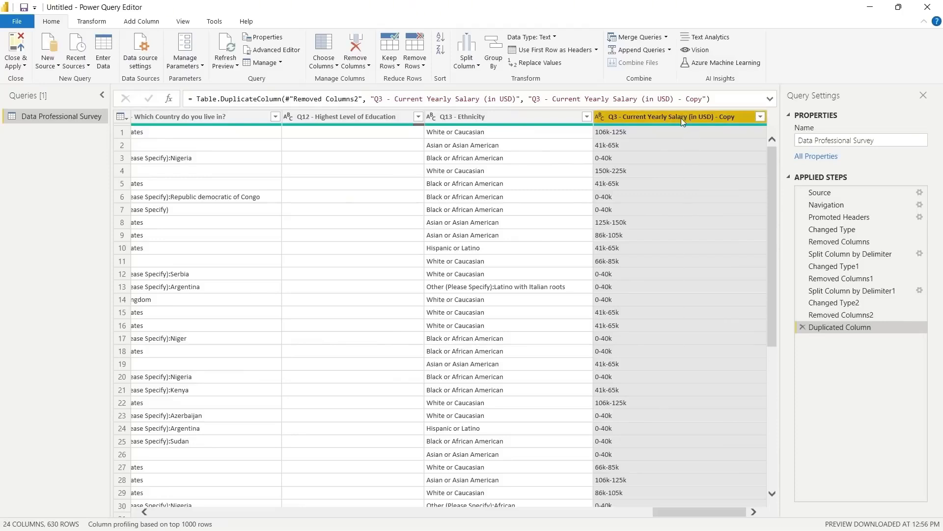
click(469, 42)
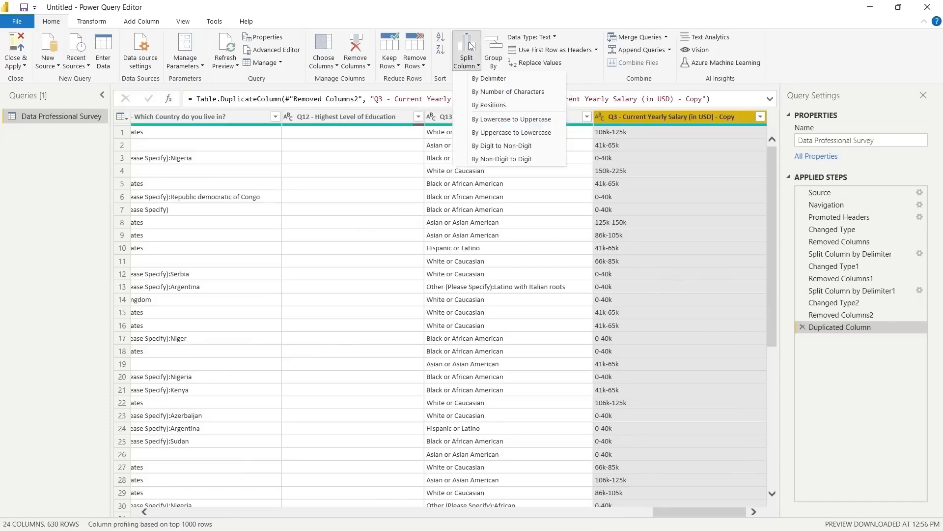
click(512, 147)
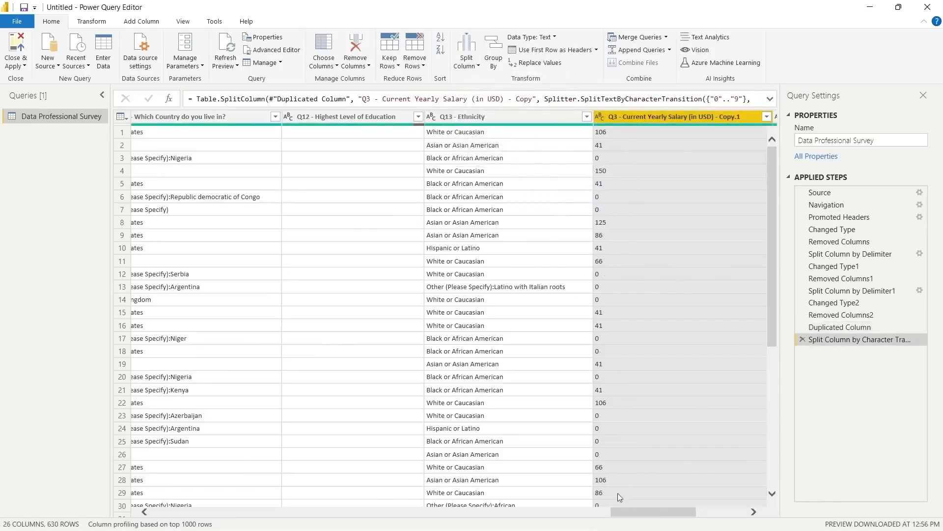
Examine the distinct values in the split salary columns Copy.1 and Copy.2.
drag(644, 514, 699, 516)
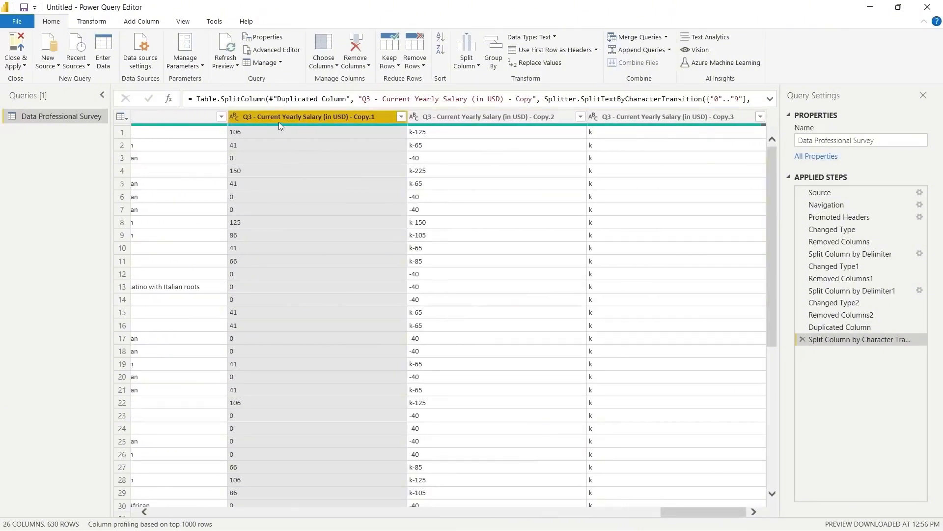
click(340, 142)
click(402, 117)
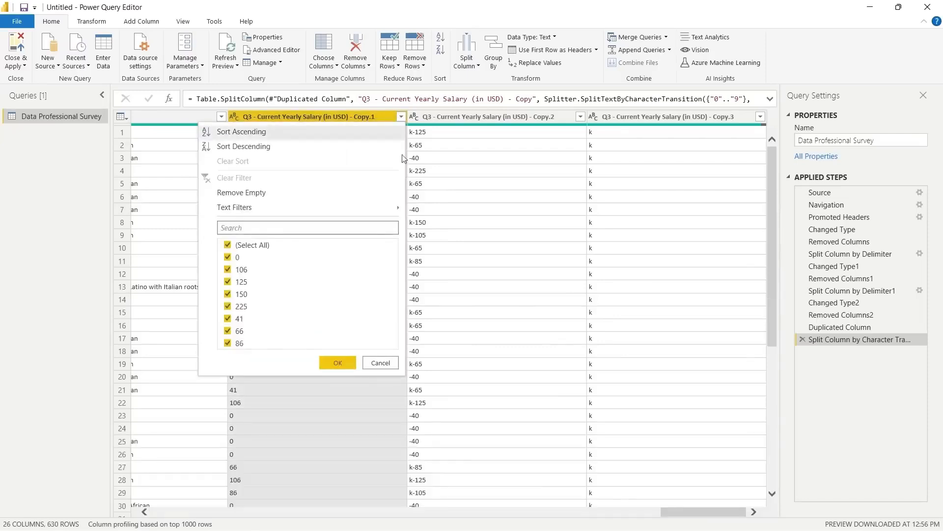
click(474, 198)
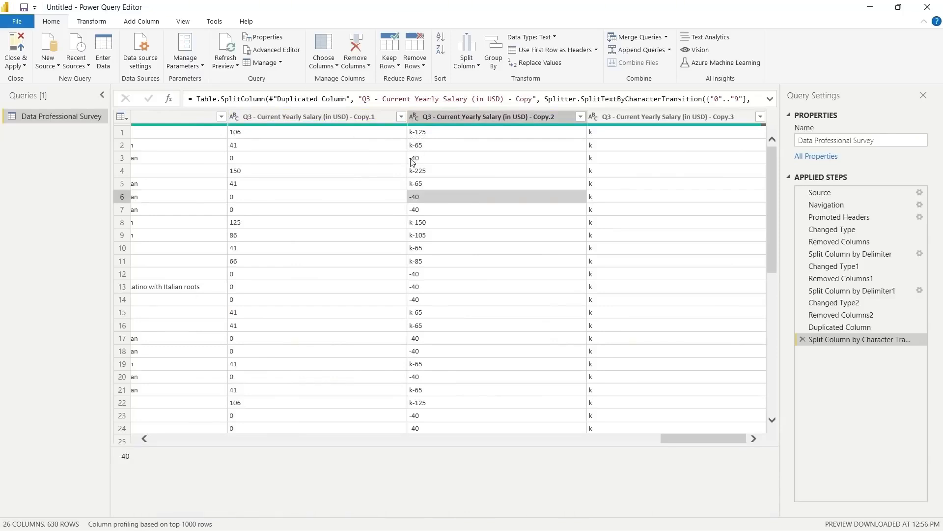
click(581, 117)
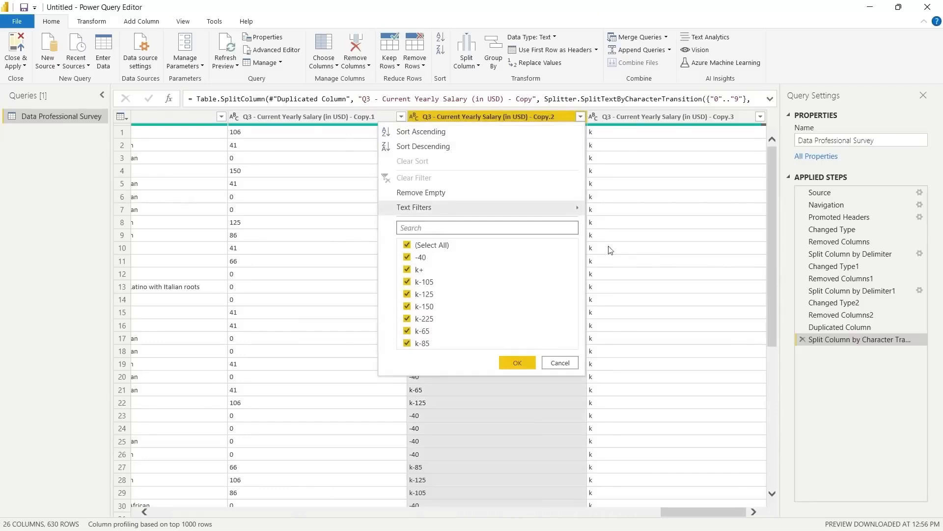
click(624, 233)
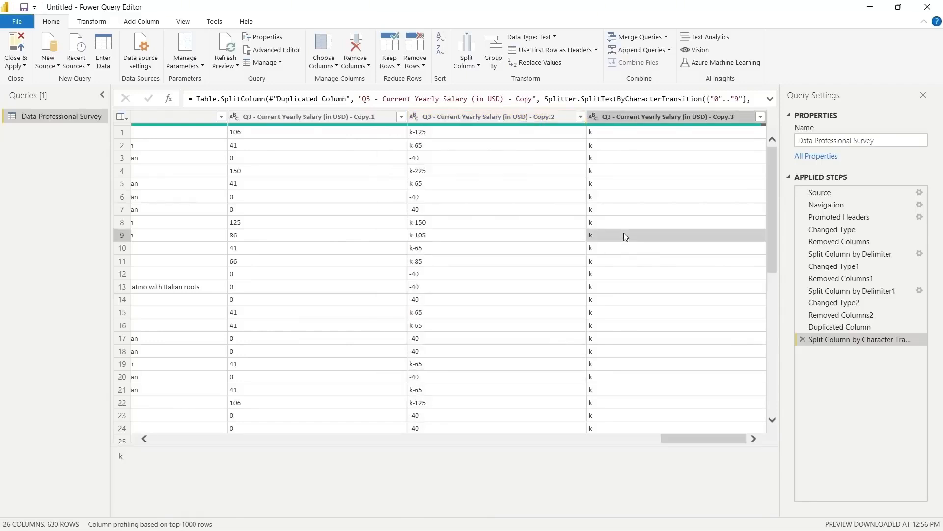
Remove the Q3 - Current Yearly Salary (in USD) - Copy.3 column.
click(761, 117)
click(722, 117)
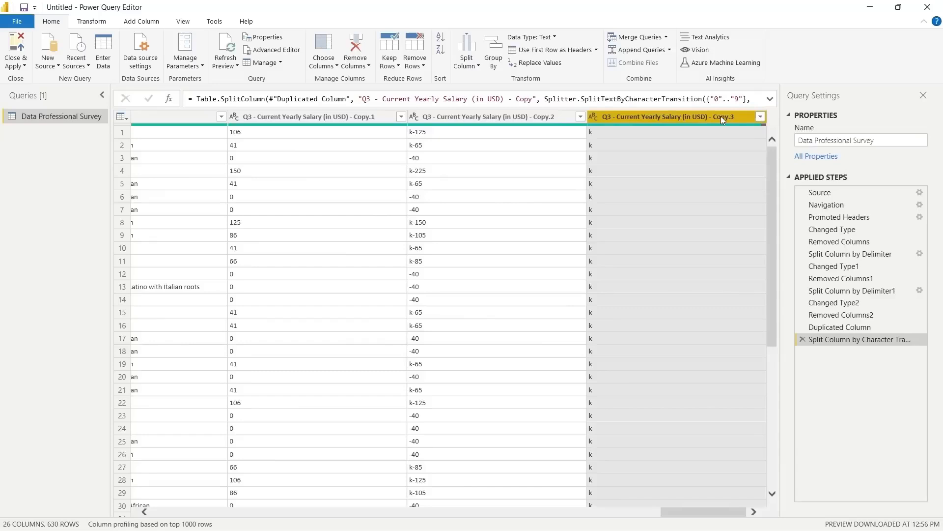
click(364, 49)
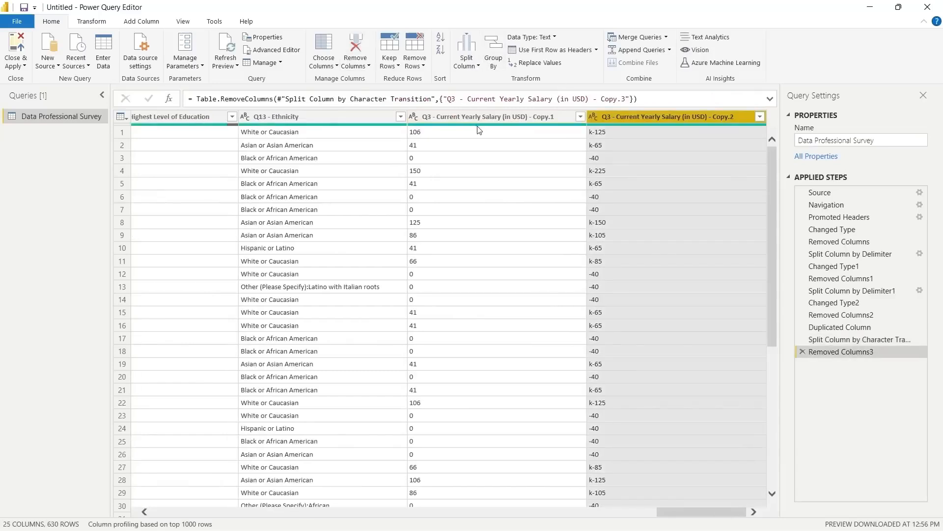
Replace "k" with an empty value in the Q3 - Current Yearly Salary (in USD) - Copy.2 column.
right_click(665, 118)
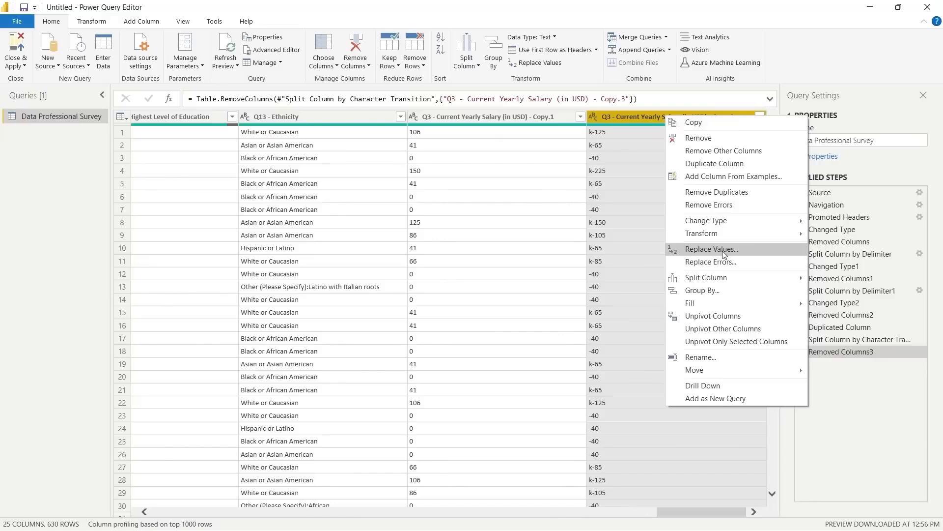
click(724, 250)
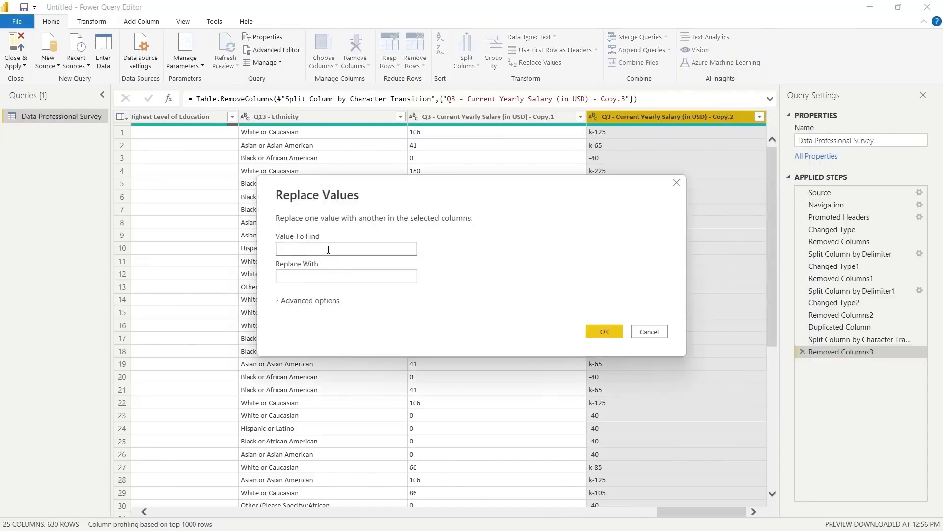
text(k)
click(325, 274)
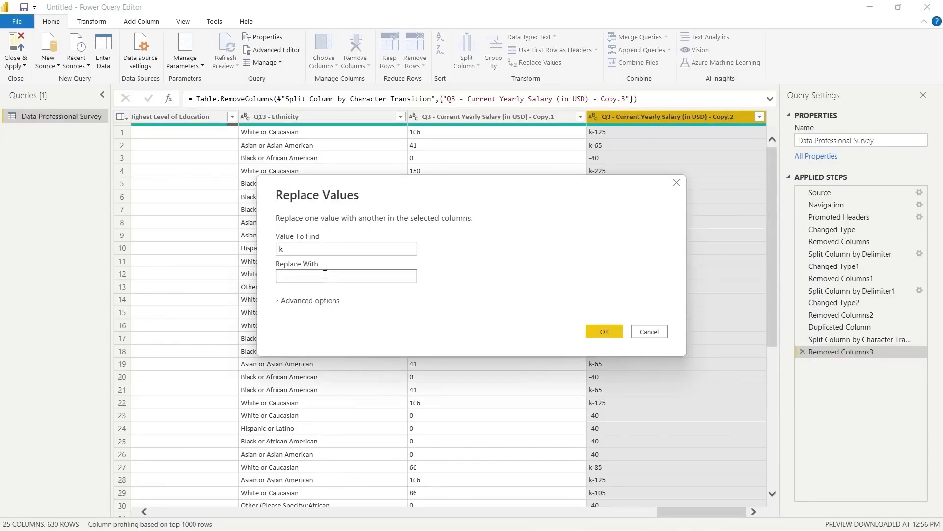
click(606, 330)
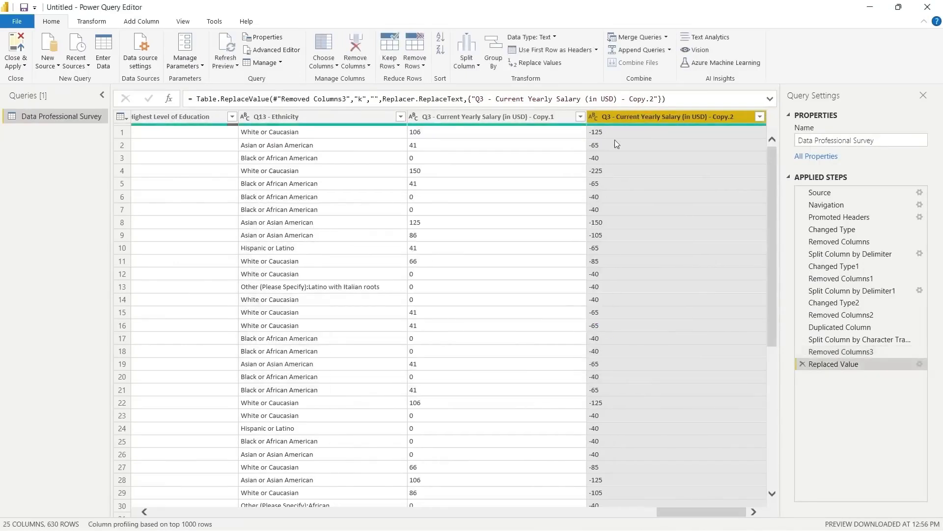
Replace "-" with an empty value in the salary Copy.2 column and check its distinct values.
right_click(634, 116)
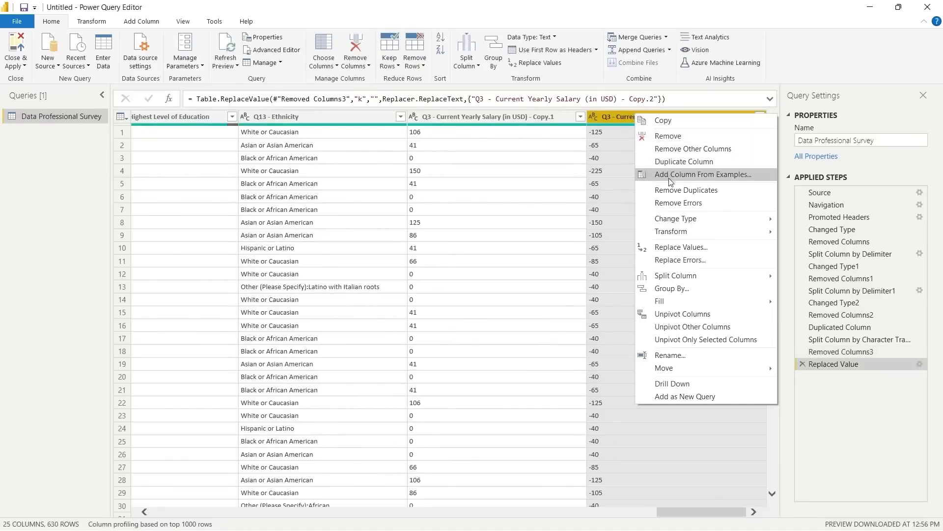
click(693, 248)
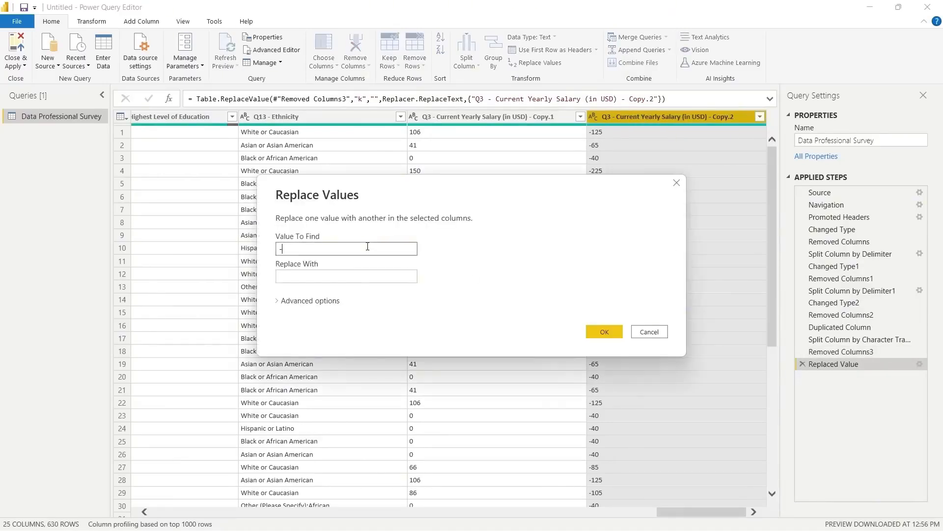
click(604, 332)
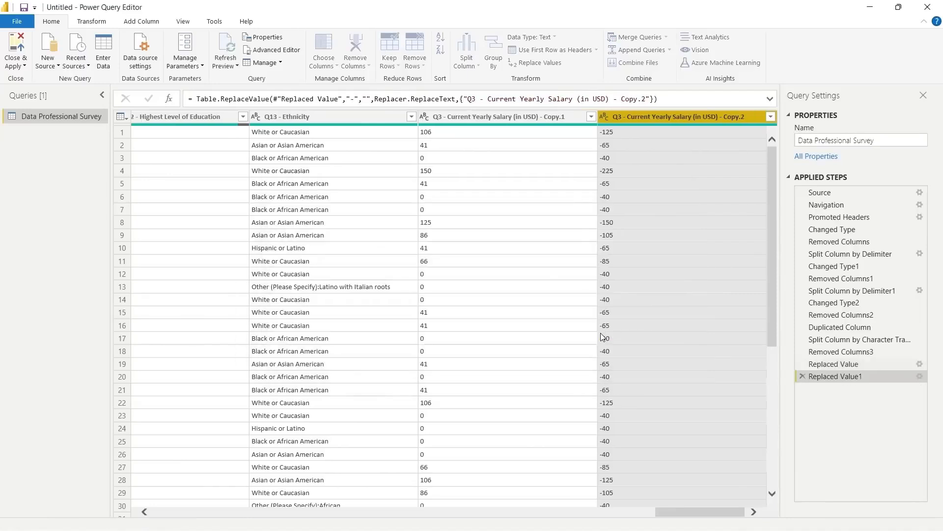
click(760, 117)
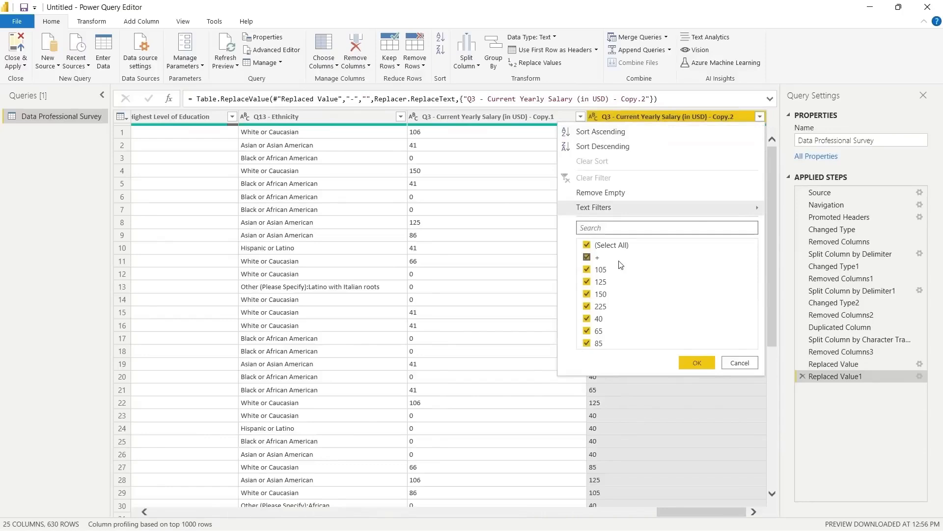
click(733, 364)
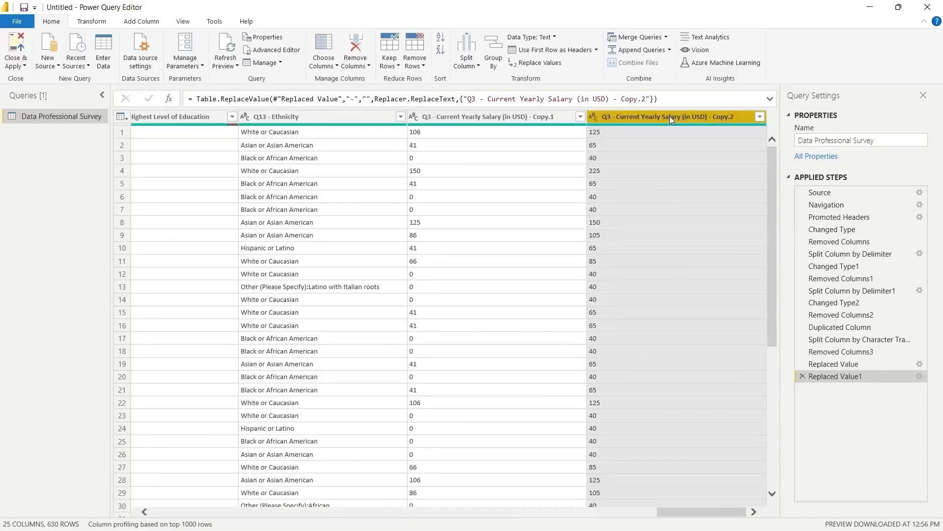
right_click(670, 116)
mouse_move(694, 221)
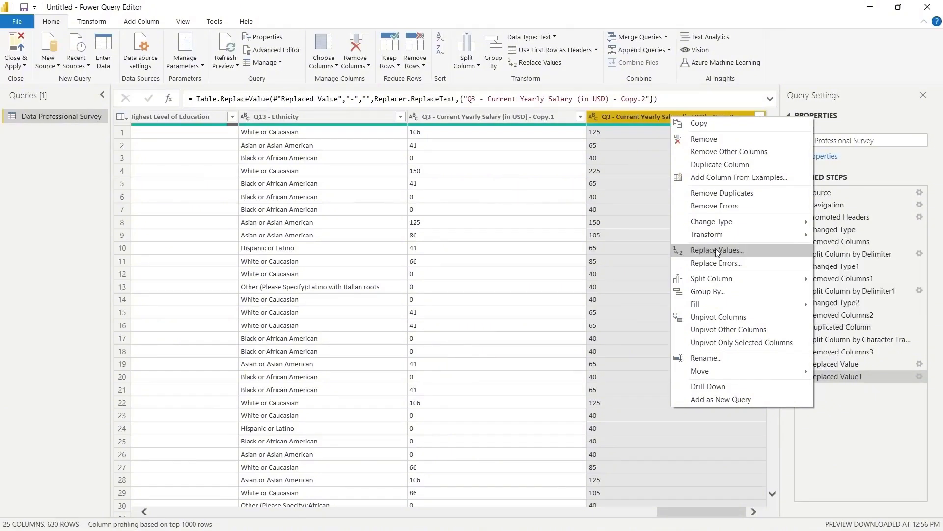
click(729, 250)
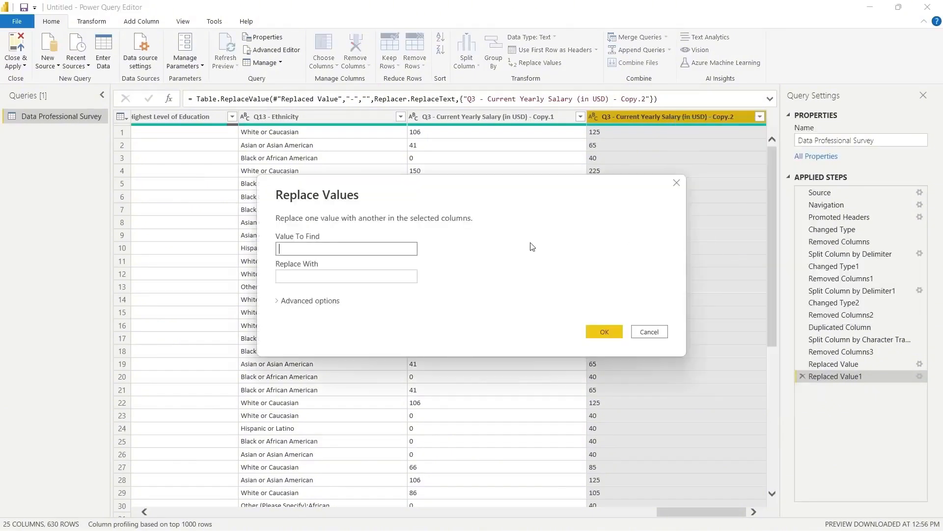
click(678, 182)
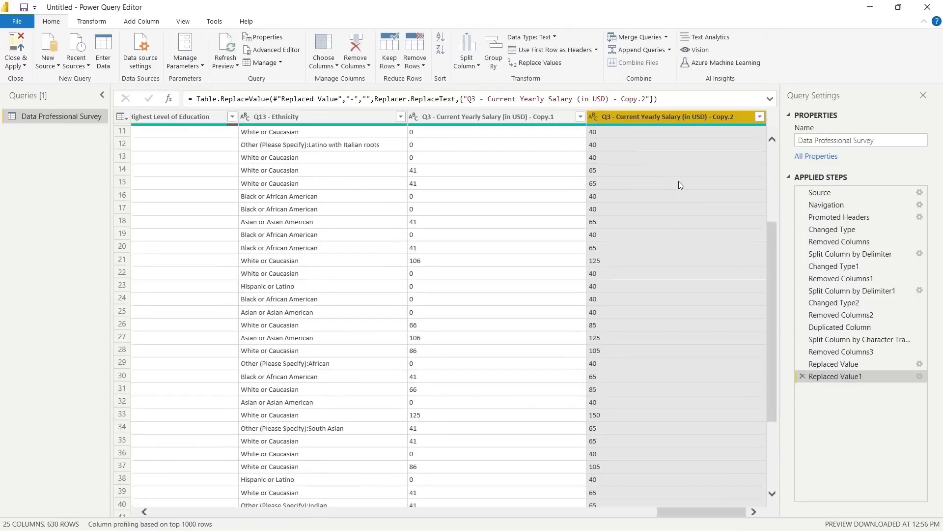
Filter the Q3 - Current Yearly Salary (in USD) - Copy.2 column to only the rows containing "+".
scroll(679, 181, down, 20)
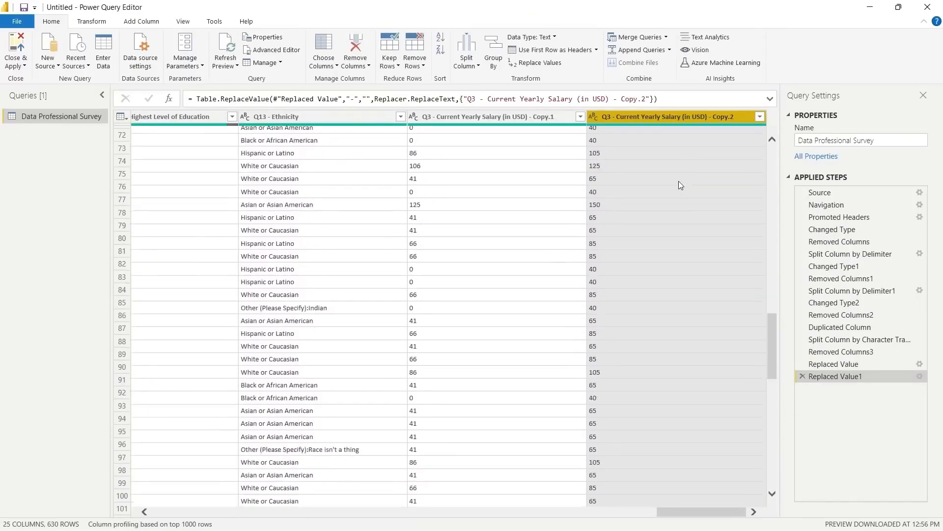
scroll(680, 185, down, 20)
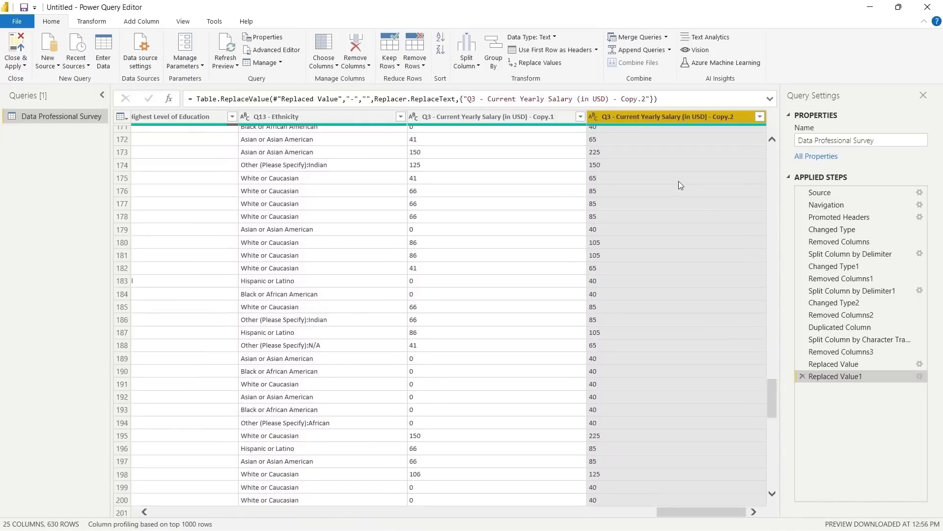
scroll(679, 184, down, 20)
scroll(679, 184, up, 20)
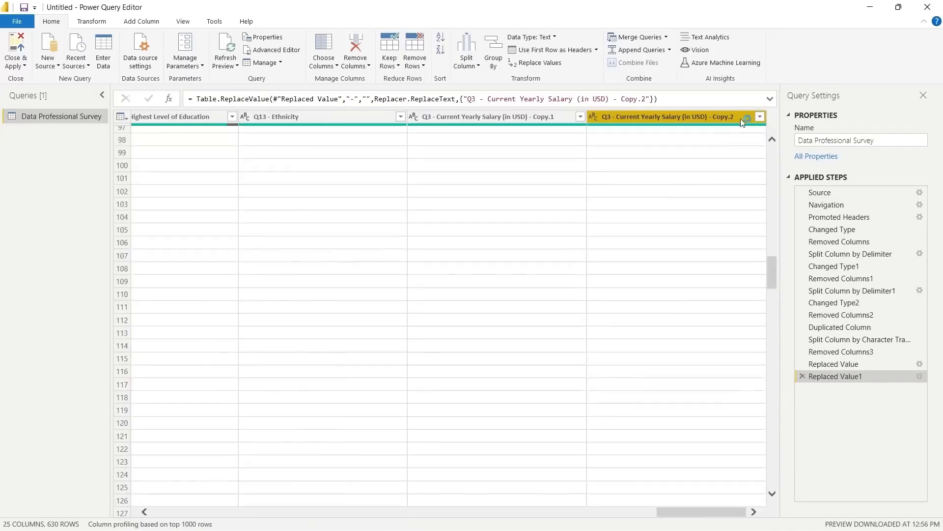
click(759, 117)
click(602, 246)
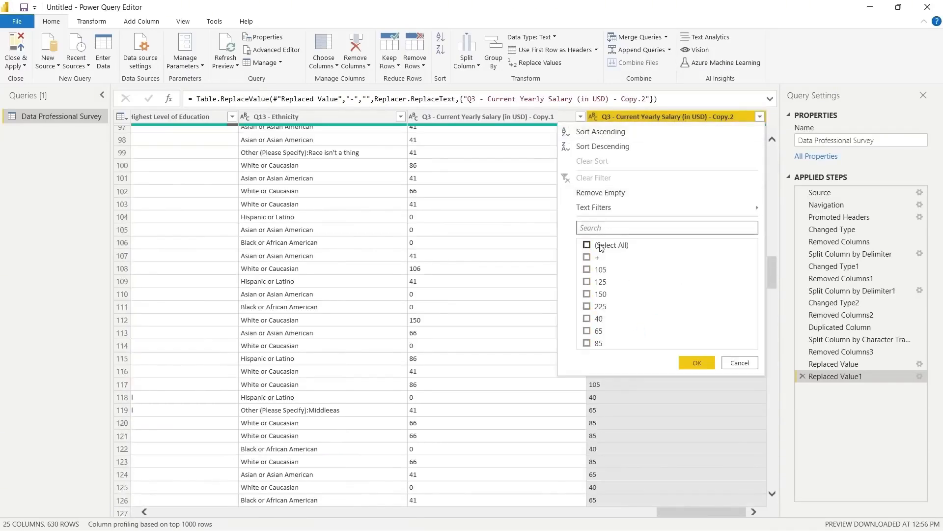
click(595, 257)
click(712, 365)
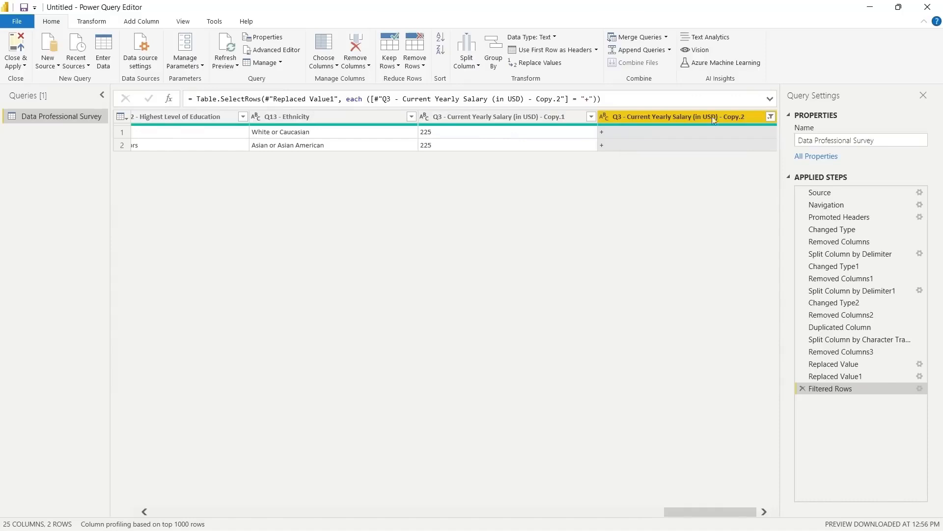
Replace "+" with 225 in the Q3 - Current Yearly Salary (in USD) - Copy.2 column.
click(770, 116)
right_click(738, 120)
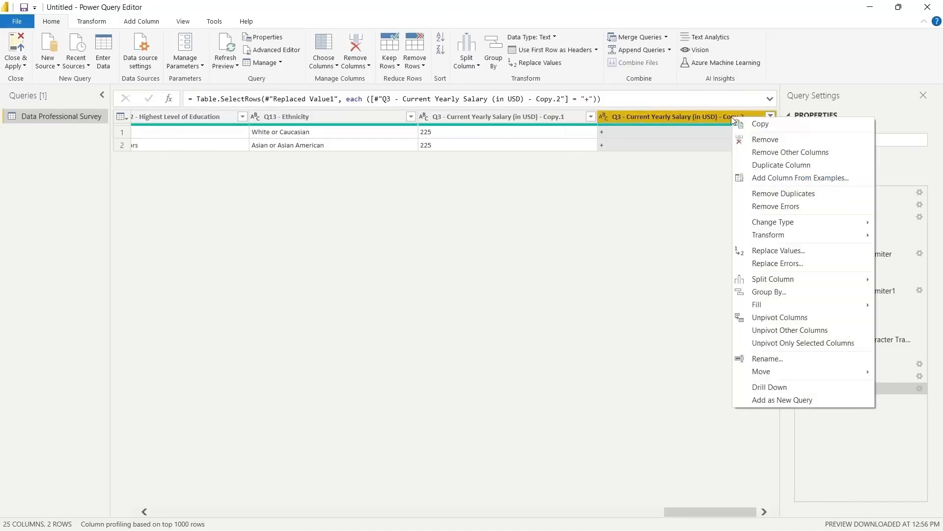
click(783, 249)
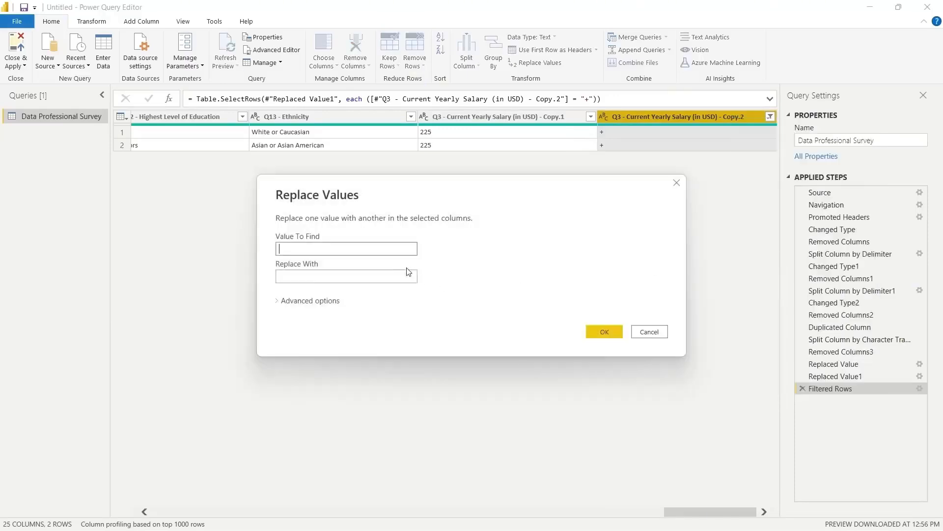
click(389, 277)
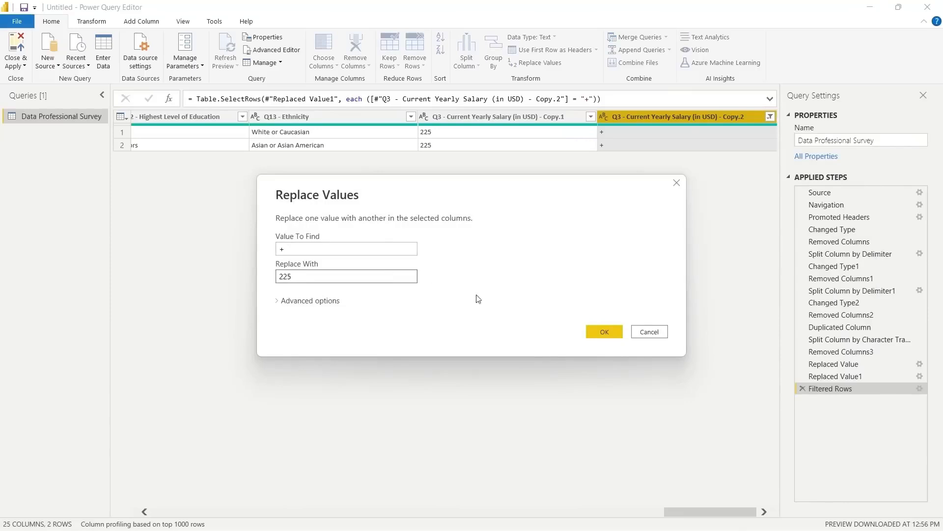
click(606, 329)
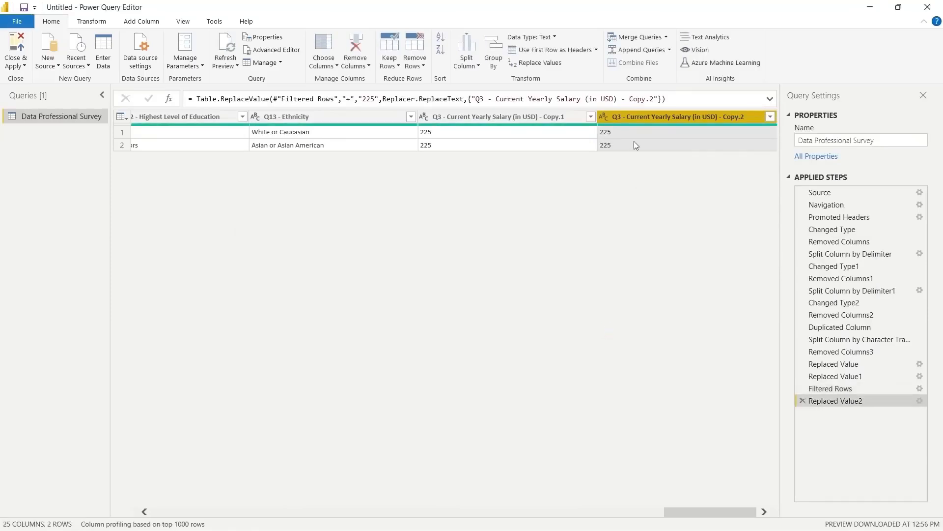
Select all values in the filter of the Q3 - Current Yearly Salary (in USD) - Copy.2 column.
click(771, 117)
click(633, 245)
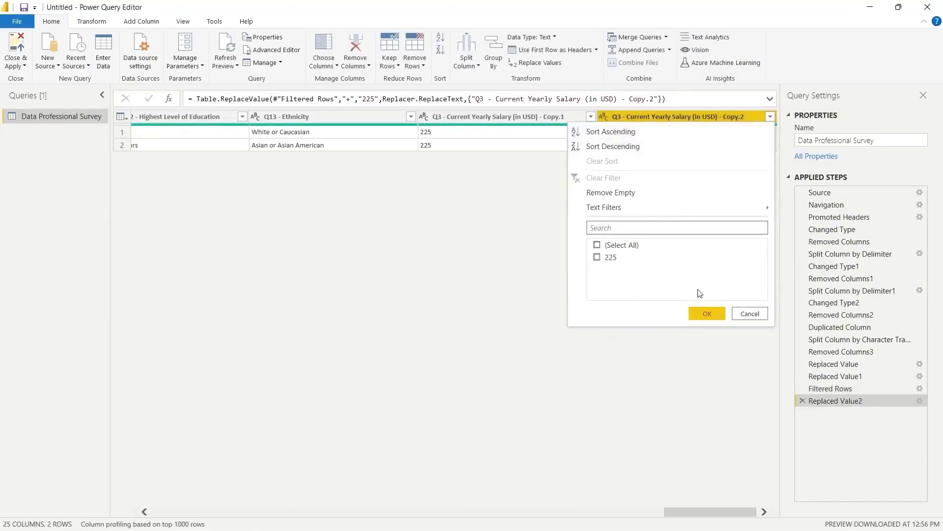
click(633, 246)
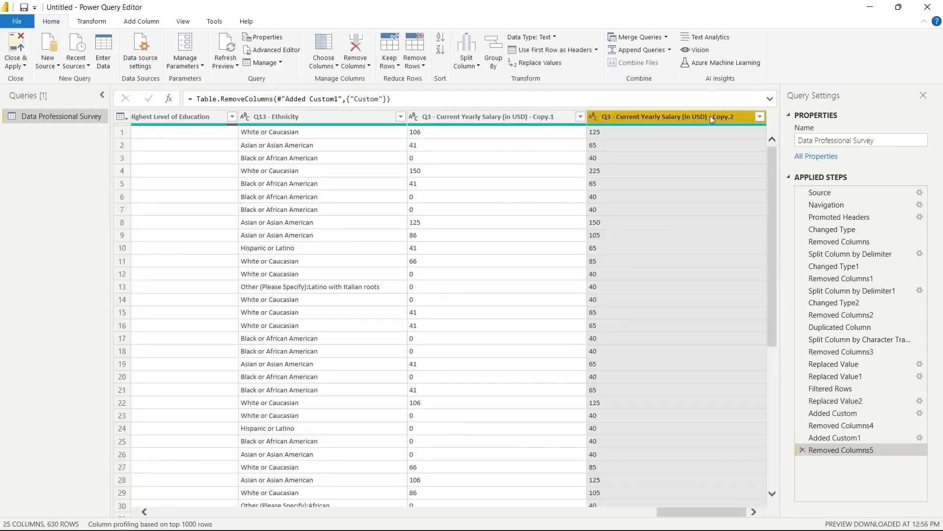
Start a new custom column and name it Average Salary.
click(140, 23)
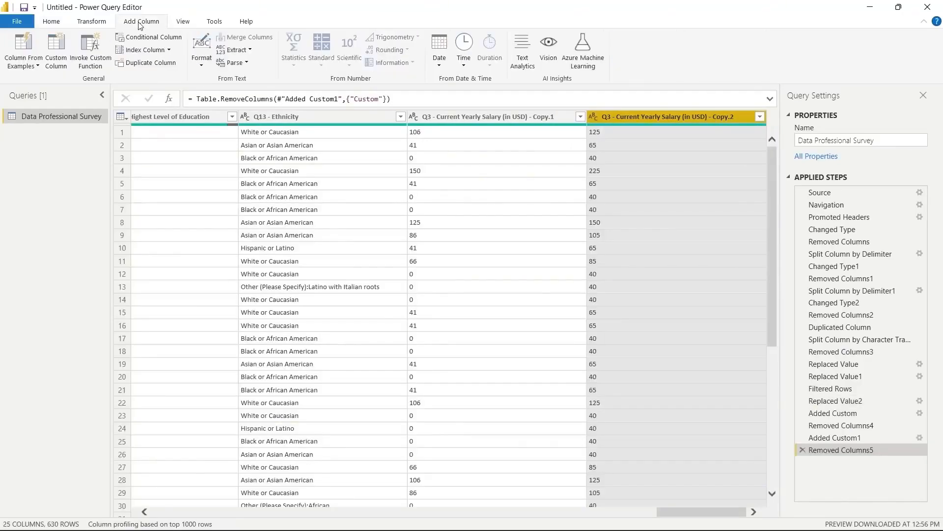
click(54, 49)
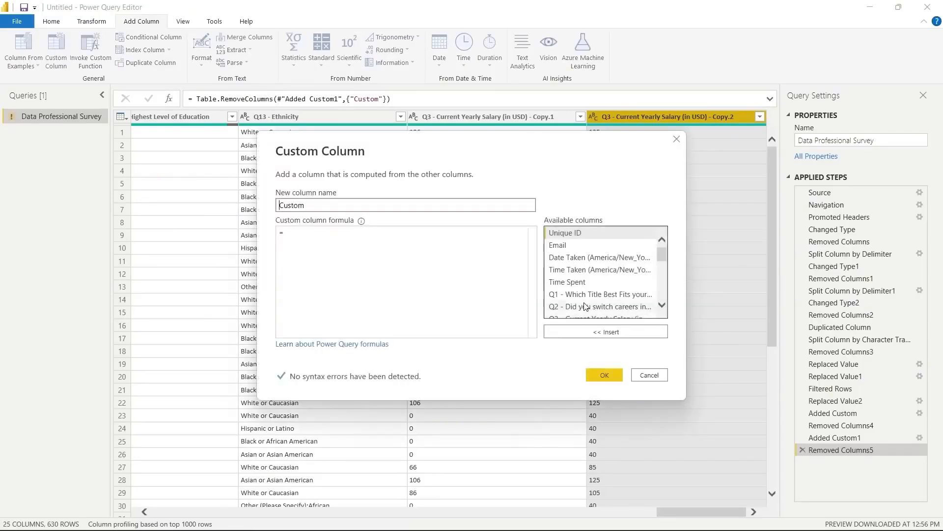
scroll(585, 306, down, 4)
click(363, 206)
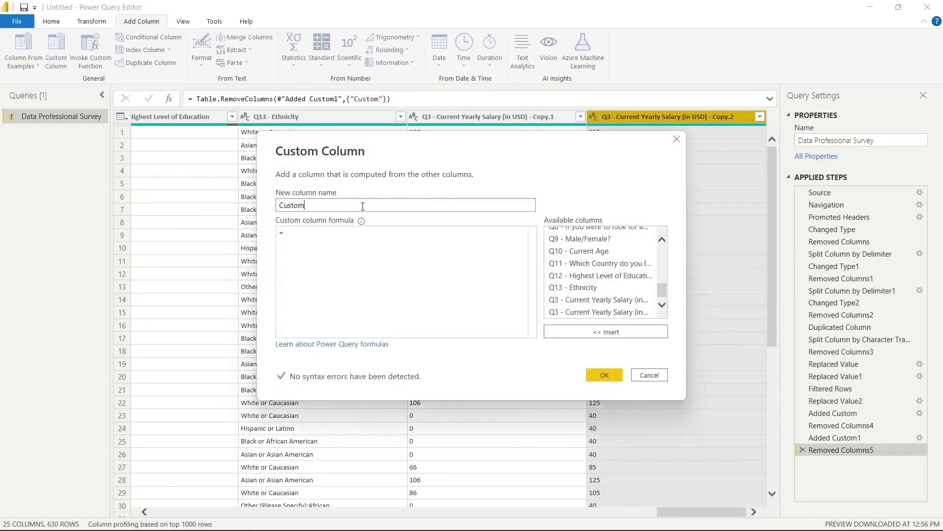
drag(363, 207, 272, 206)
text(Avera)
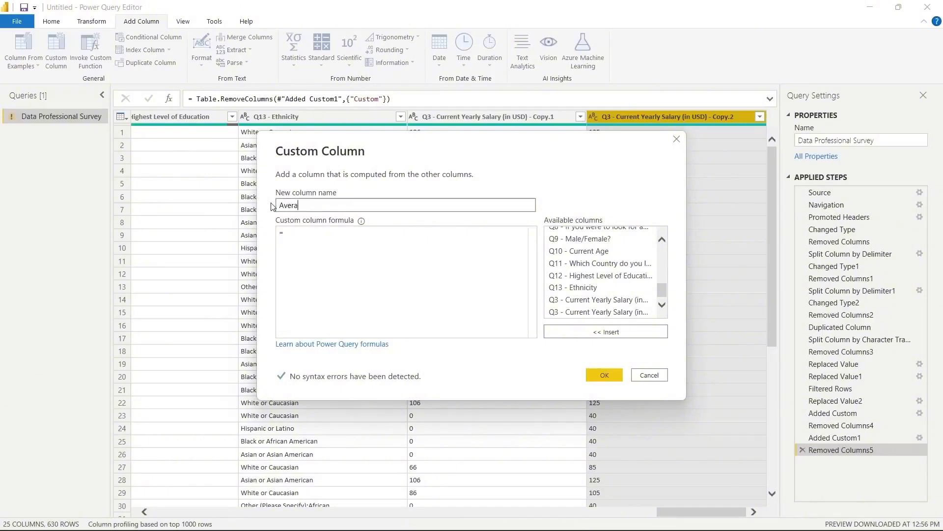
text(ge Incom)
key(BackSpace)
key(BackSpace)
key(BackSpace)
key(BackSpace)
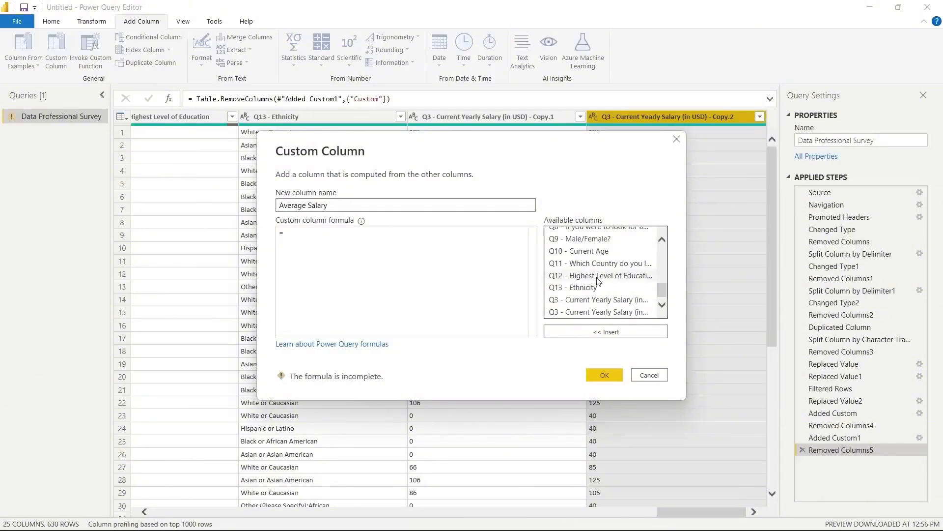
Create the Average Salary column with a formula adding the salary Copy.1 and Copy.2 columns in parentheses and dividing by 2.
click(606, 300)
click(599, 330)
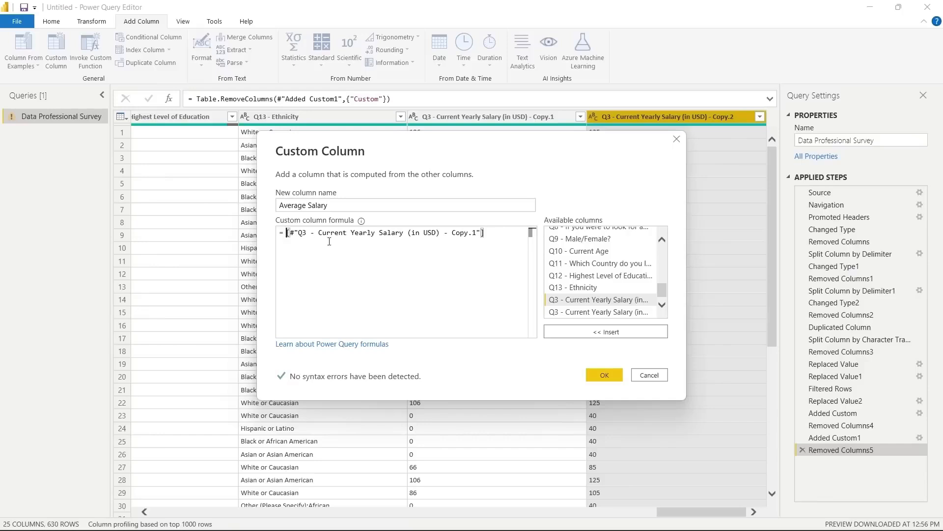
text(()
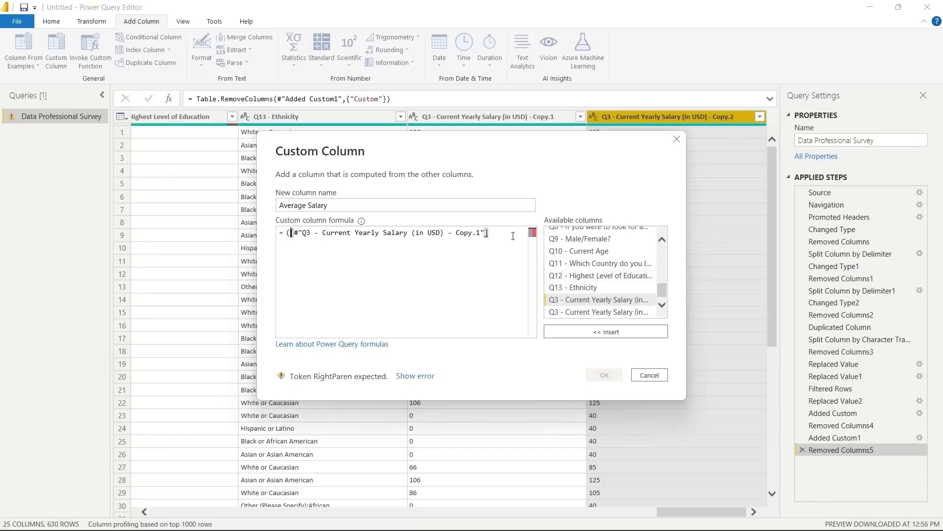
text( +)
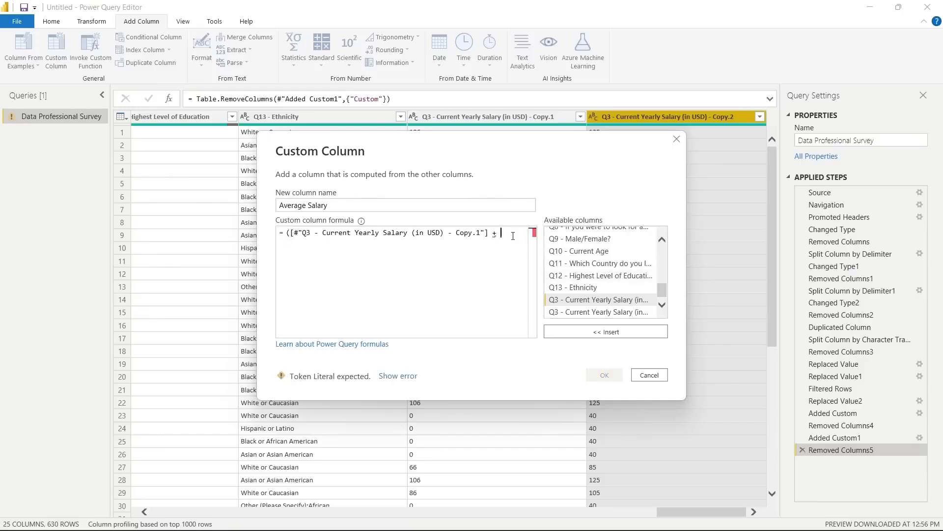
click(568, 312)
click(596, 332)
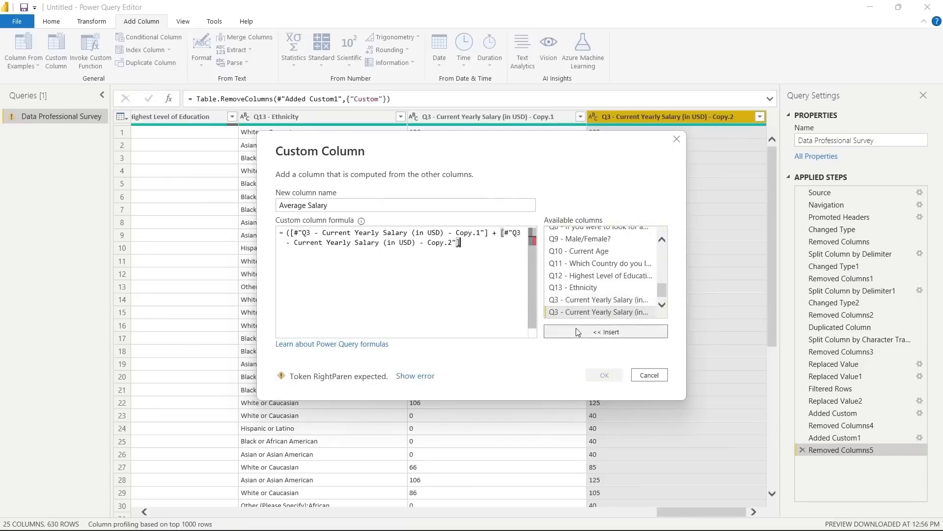
text() / 2)
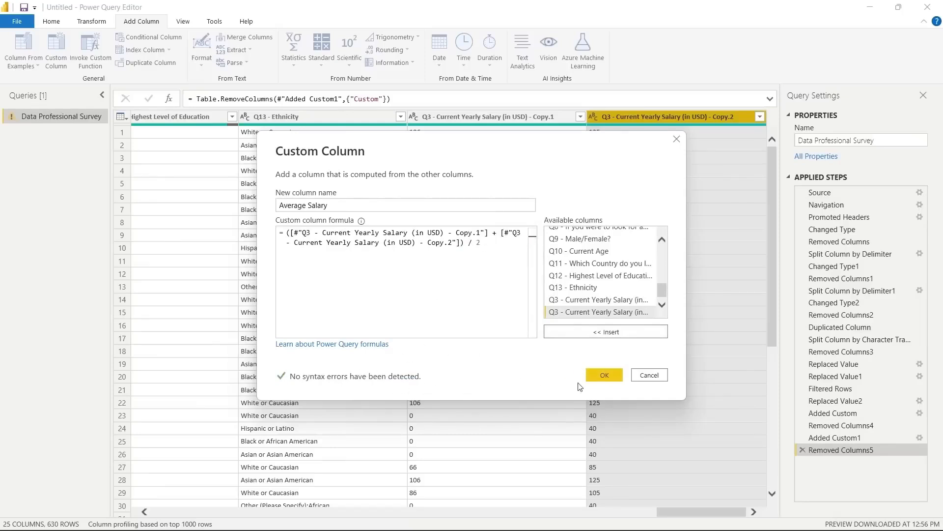
click(605, 376)
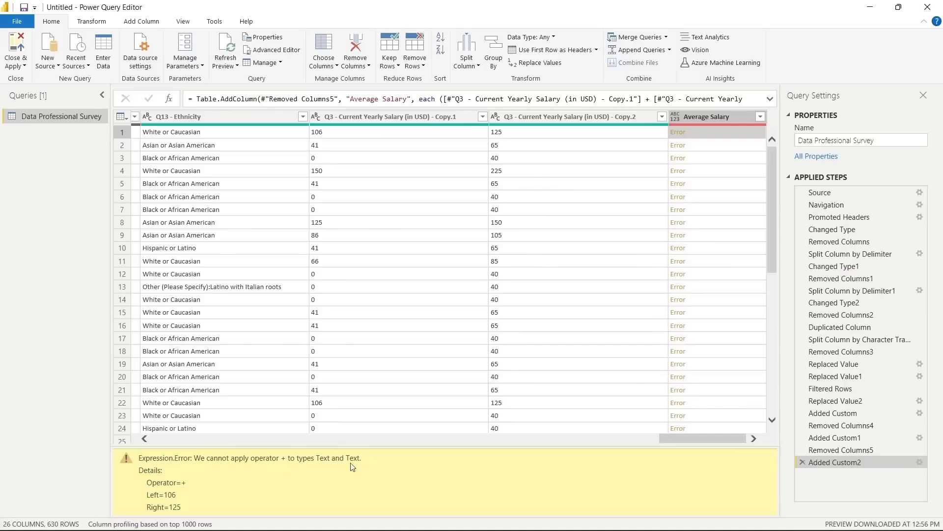
Change the data type of the salary Copy.2 and Copy.1 columns to Whole Number.
click(496, 116)
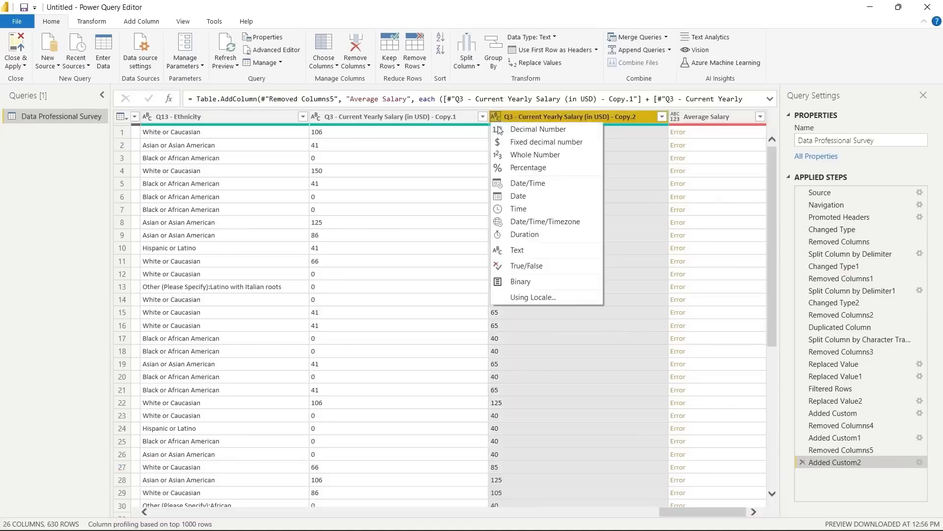
click(517, 154)
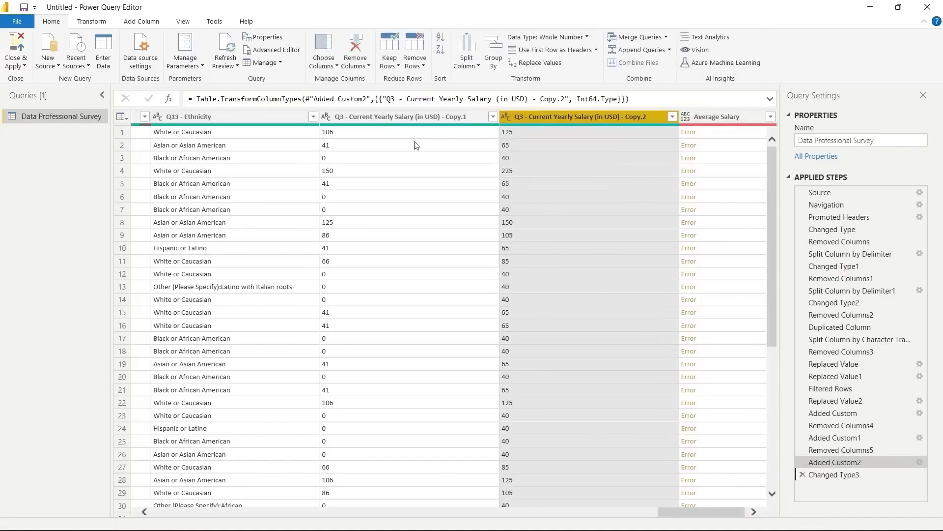
click(327, 117)
click(344, 154)
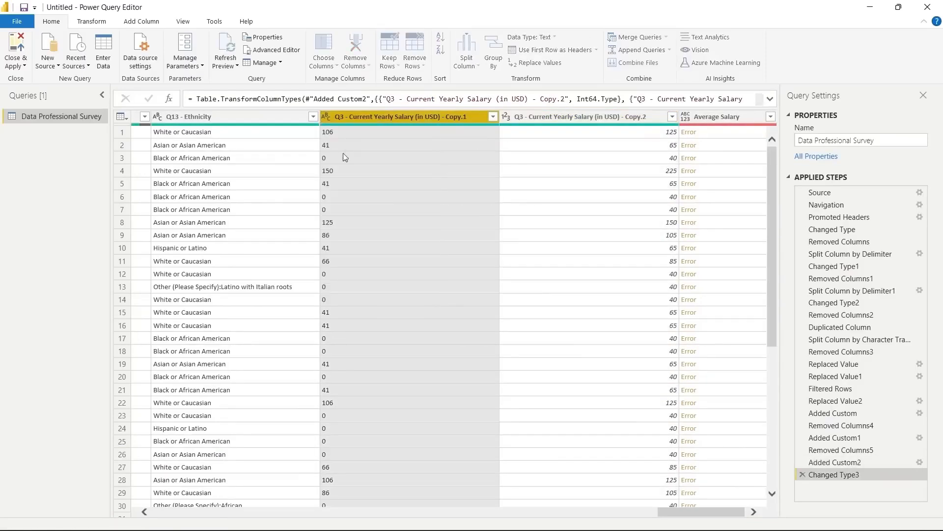
Inspect the details of the first Average Salary value and recommit the current type-change formula.
click(706, 131)
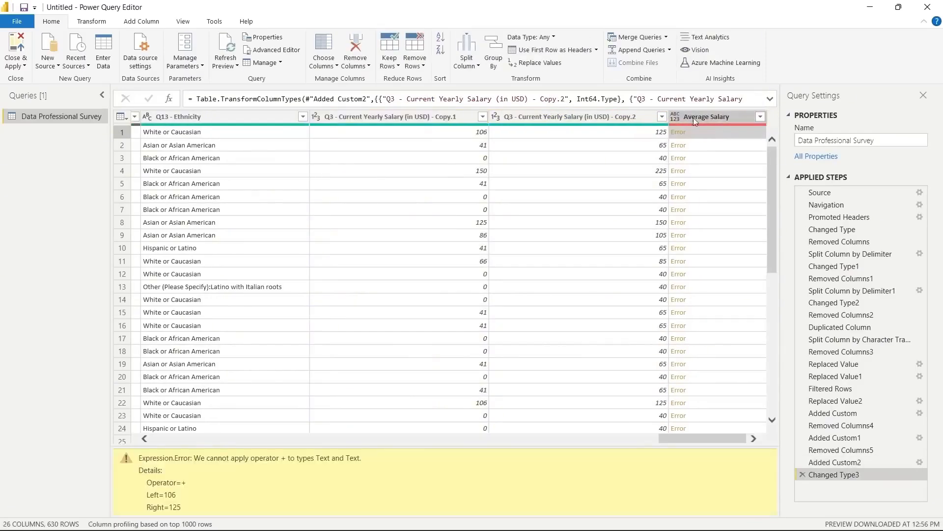
click(682, 98)
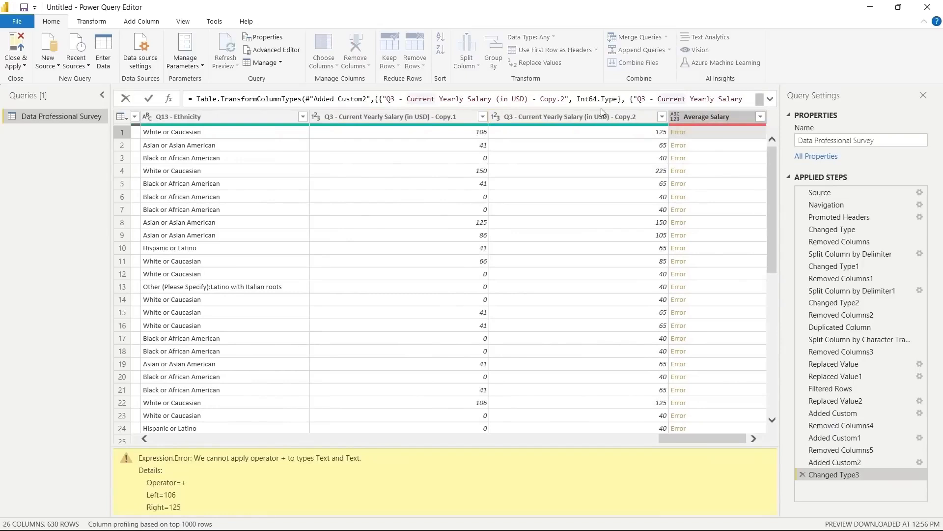
click(148, 99)
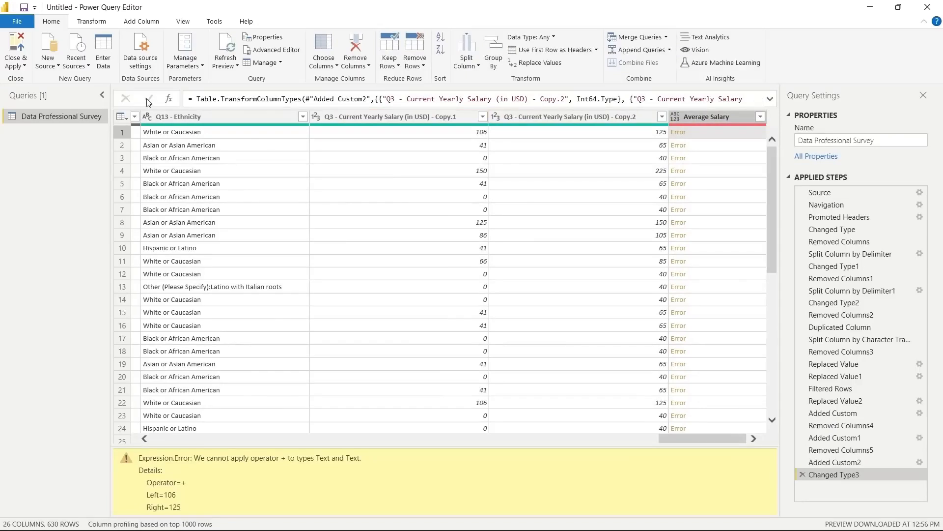
click(711, 117)
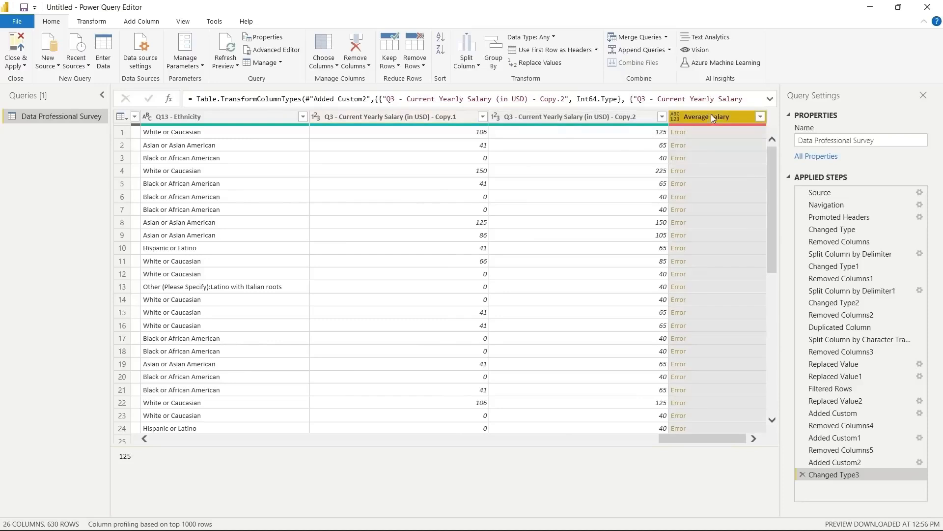
Start another custom column with the default name Custom and insert the salary Copy.1 column into its formula.
click(621, 117)
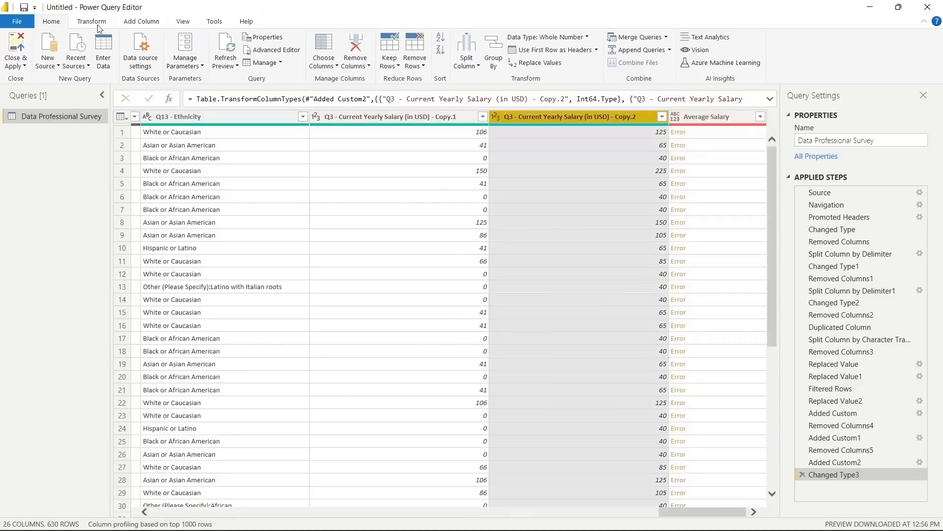
click(91, 21)
click(136, 23)
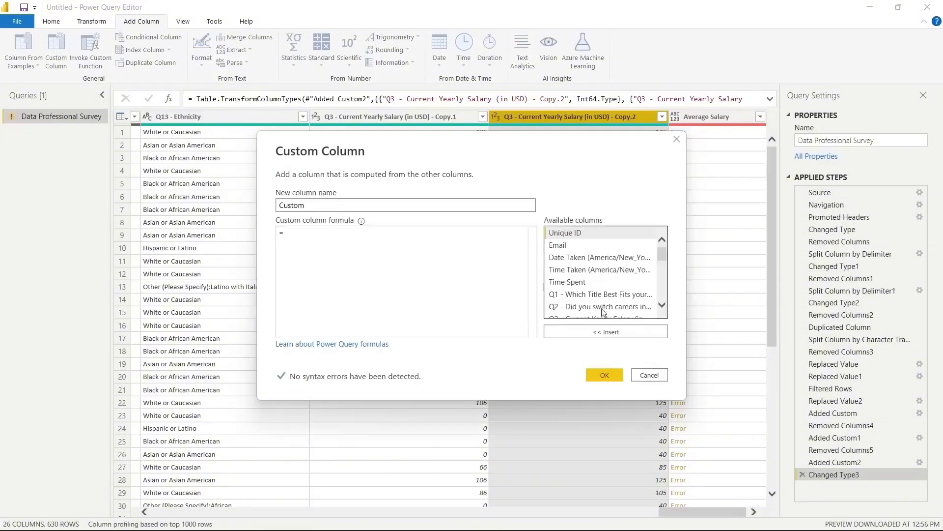
scroll(606, 286, down, 5)
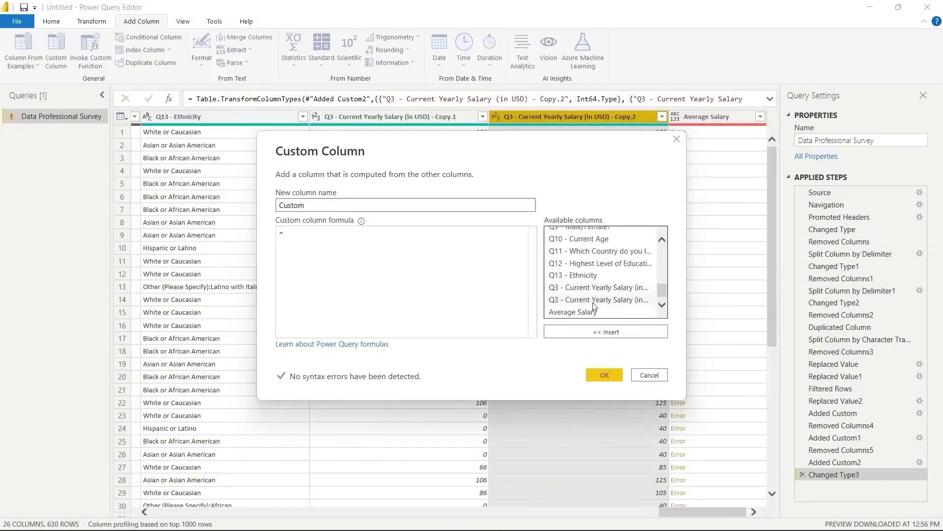
click(600, 291)
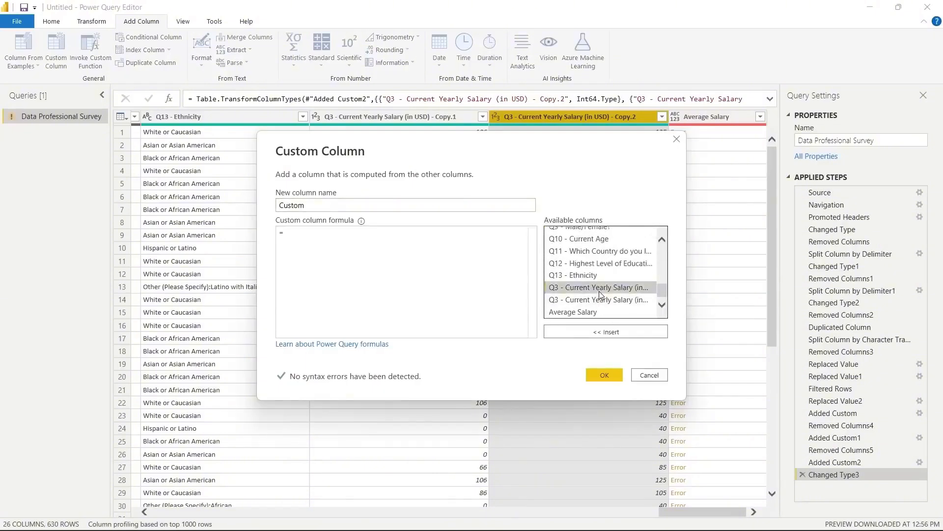
click(615, 333)
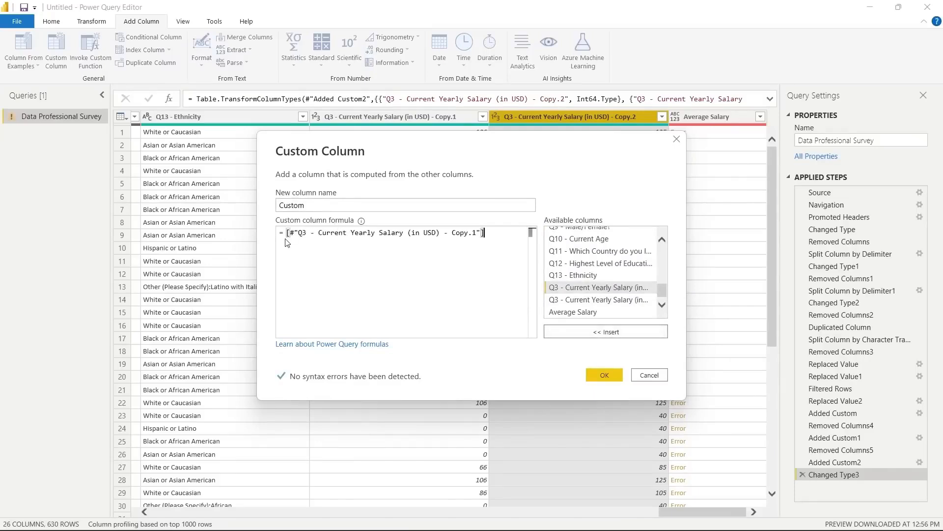
Complete the custom column formula as the parenthesized sum of salary Copy.1 and Copy.2 divided by 2, and create the column.
text(()
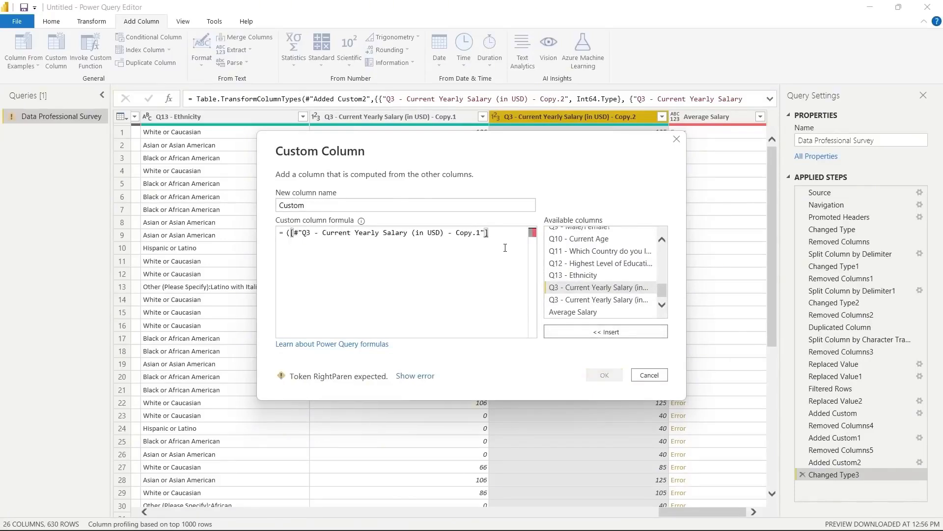
text( +)
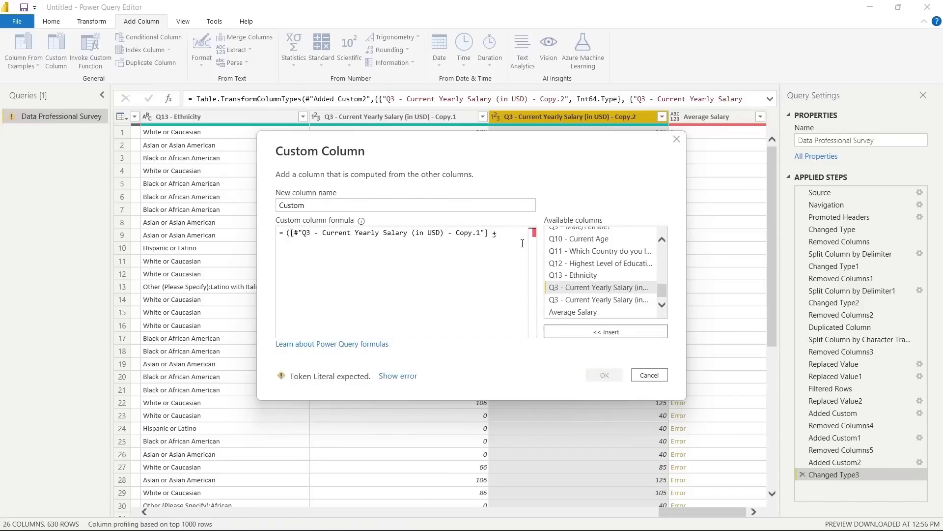
click(563, 300)
click(586, 333)
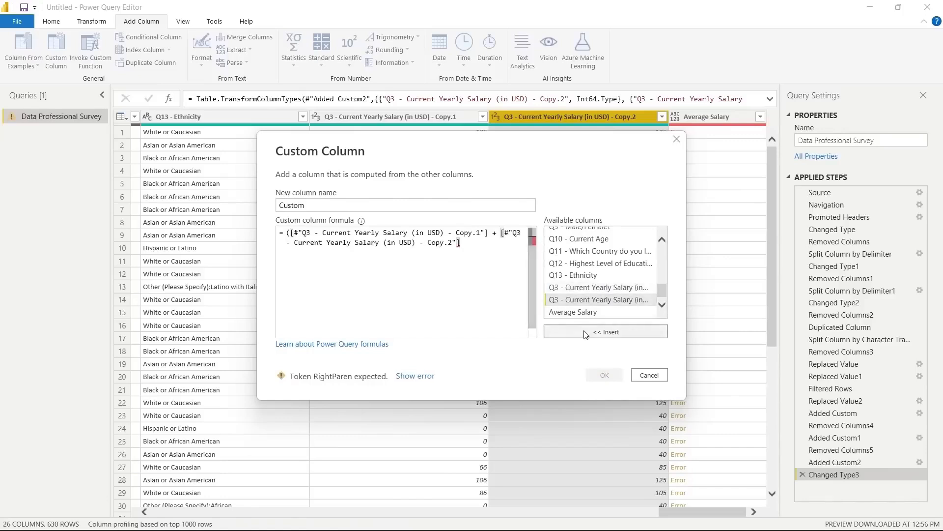
text() /)
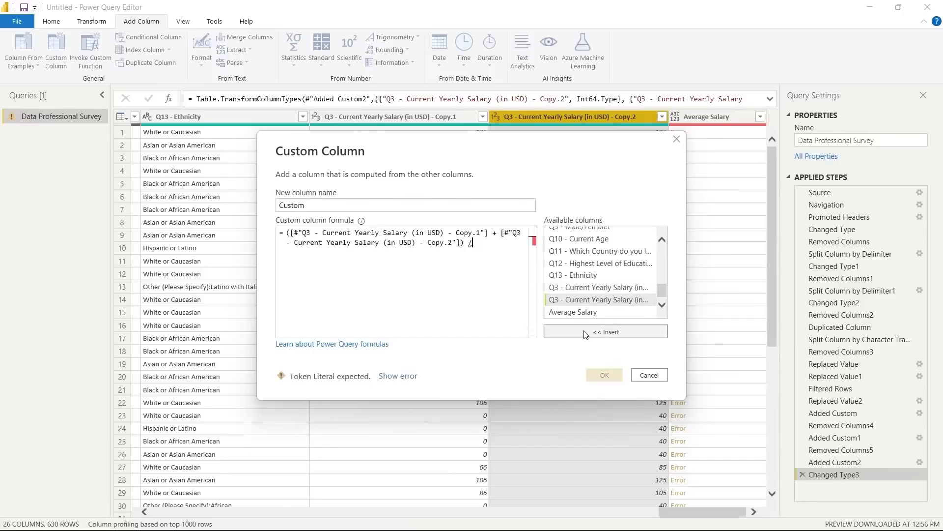
text(2)
click(604, 375)
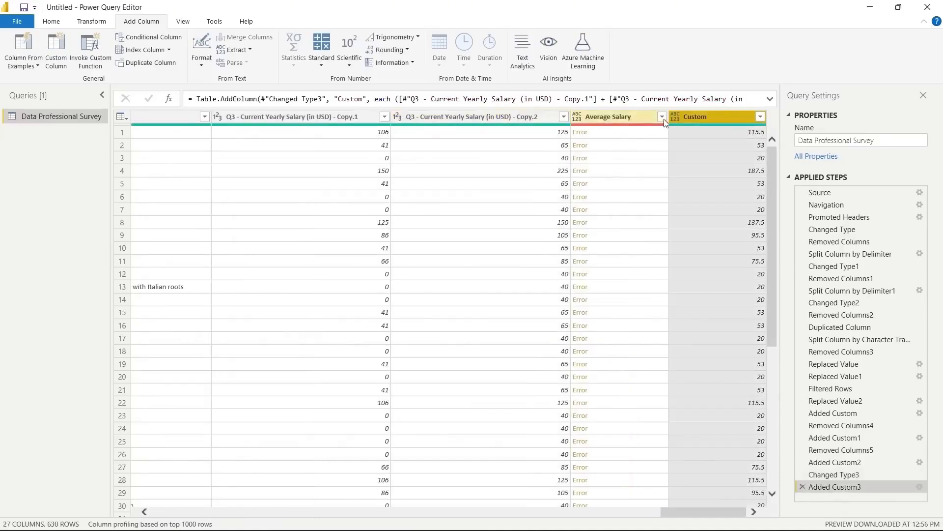
Remove the error-filled Average Salary column and the Q3 salary Copy.1 and Copy.2 columns.
click(638, 119)
click(55, 21)
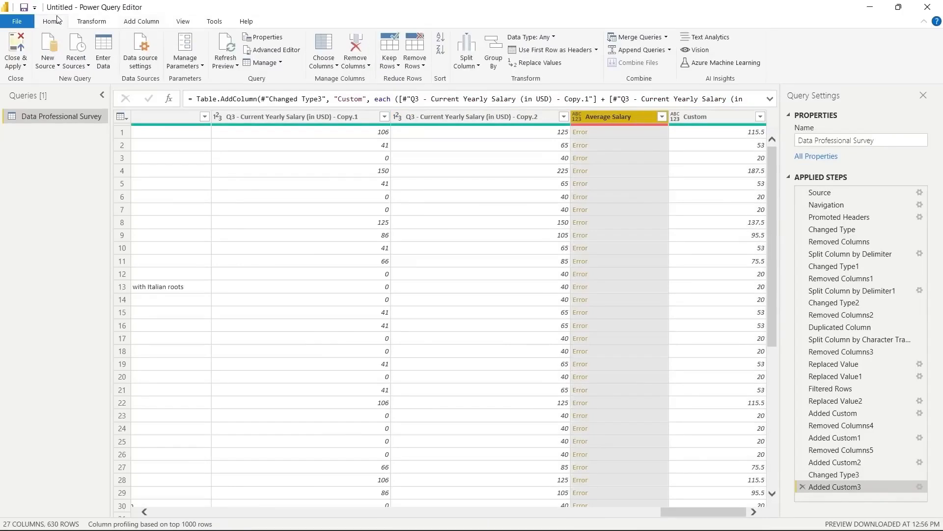
click(356, 44)
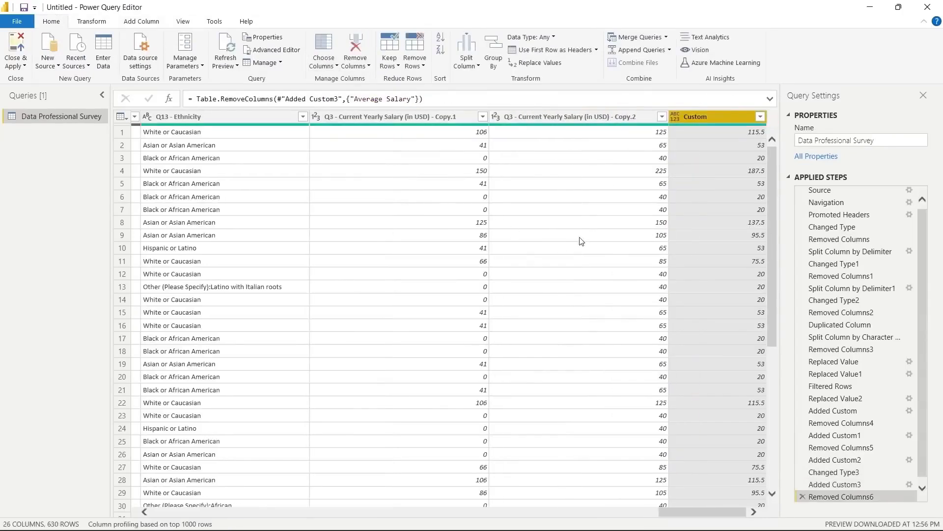
click(389, 117)
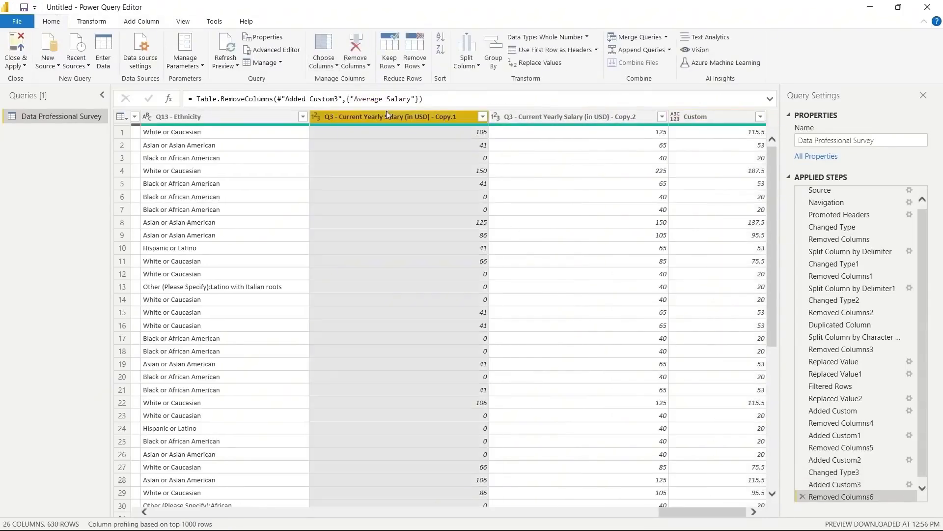
ctrl+click(530, 117)
click(356, 43)
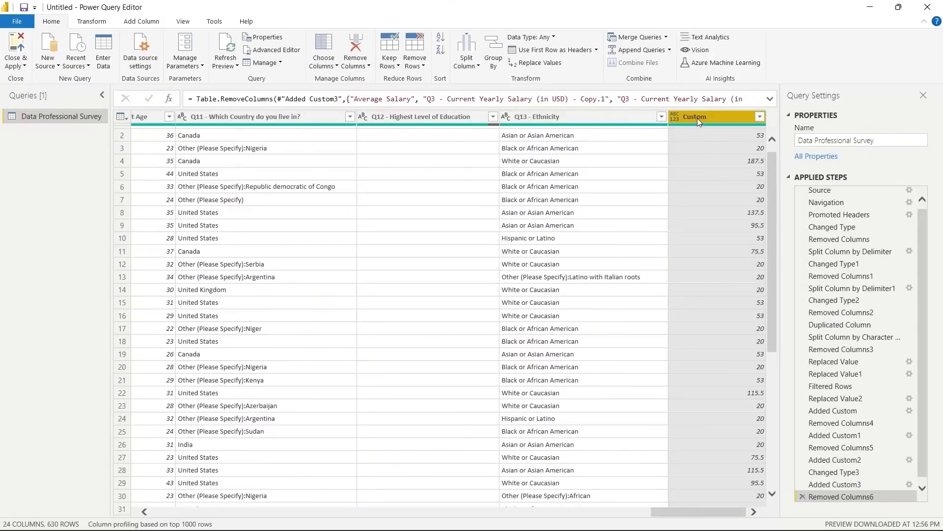
Rename the Custom column to Average Salary.
double_click(697, 116)
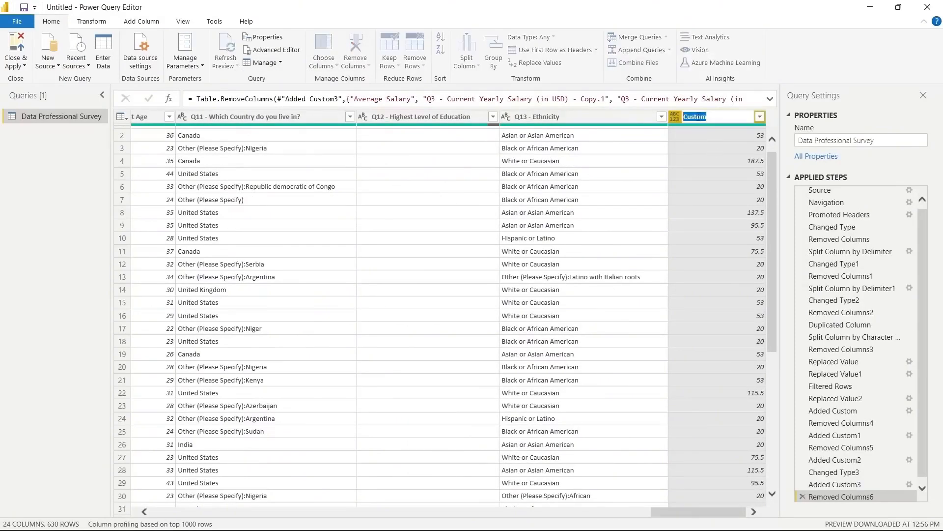
text(Average Salary)
key(Return)
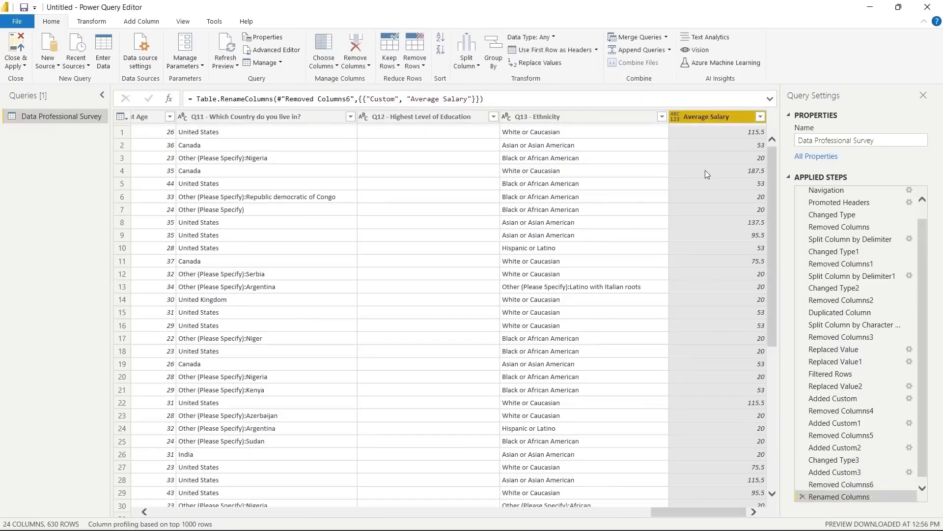
Move the Average Salary column directly after the Q3 - Current Yearly Salary (in USD) column.
click(701, 170)
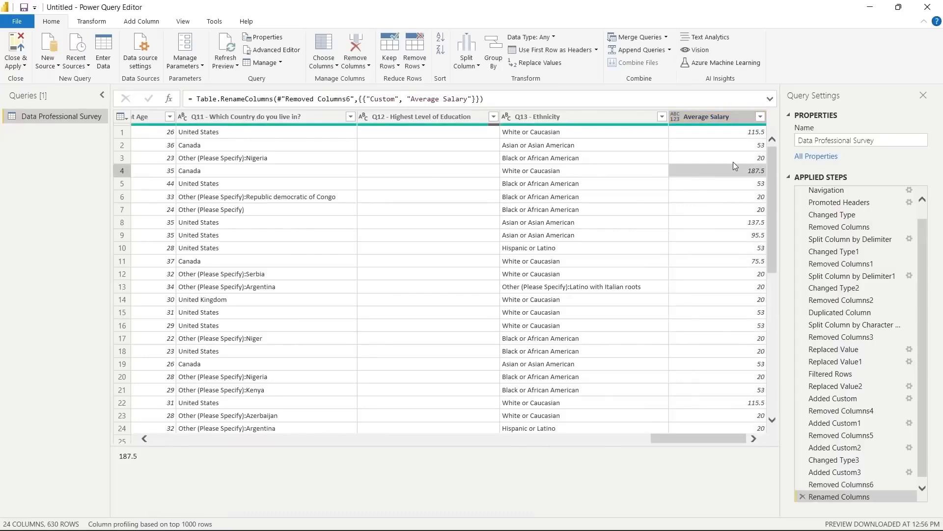
click(730, 118)
drag(729, 115, 2, 154)
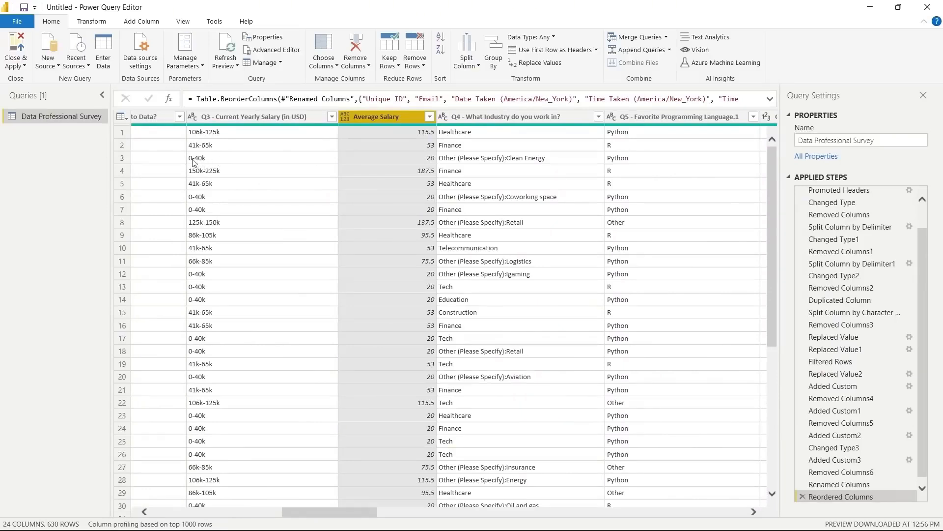
Compare the Average Salary values with the neighbouring Q3 salary ranges.
click(407, 158)
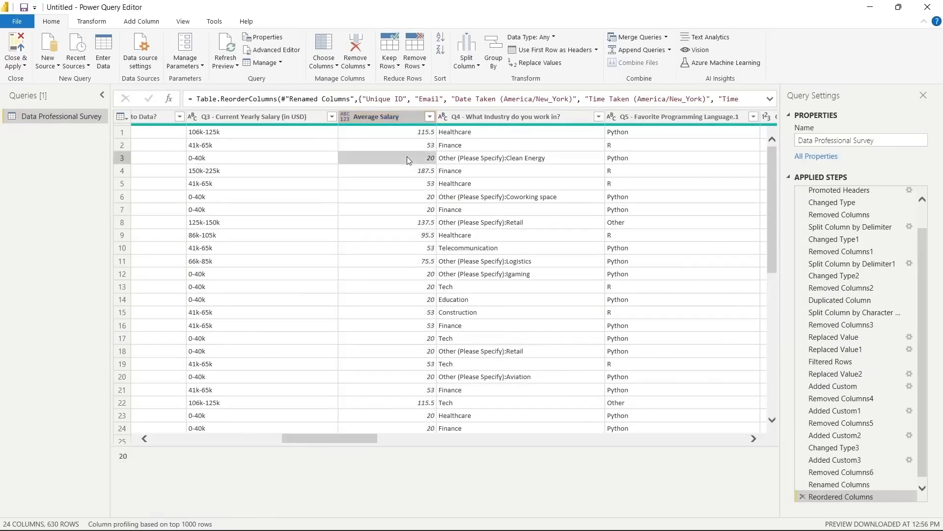
click(407, 118)
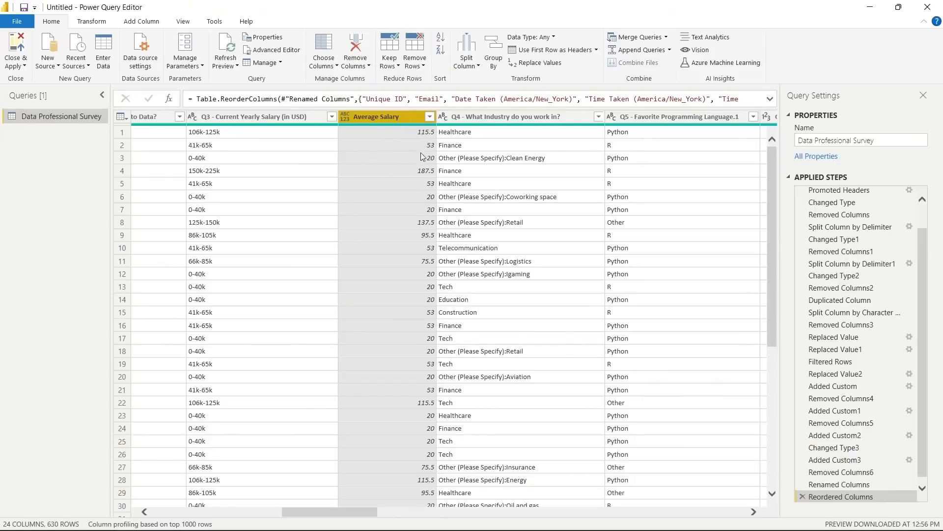
click(388, 243)
click(402, 120)
Review the Q4 industry column and the distinct countries in the Q11 filter list, leaving the filter unchanged.
click(512, 121)
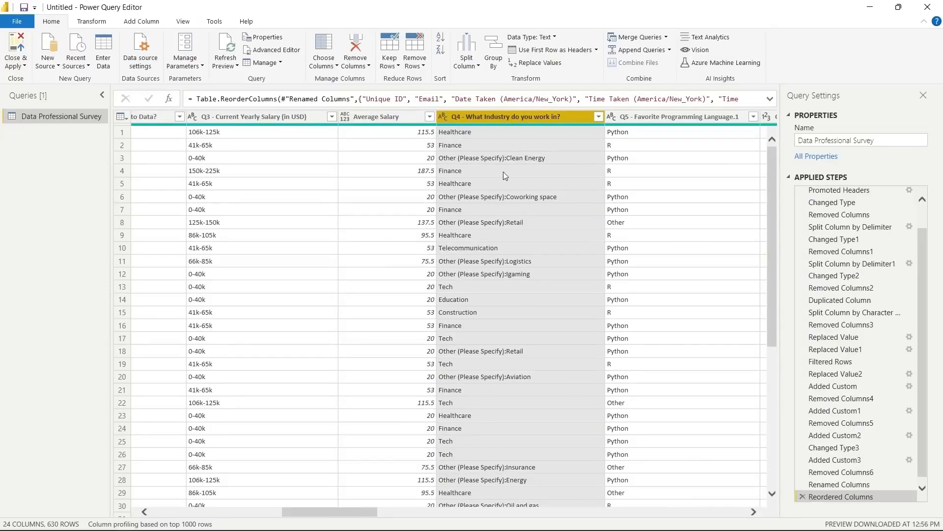
drag(333, 517, 712, 489)
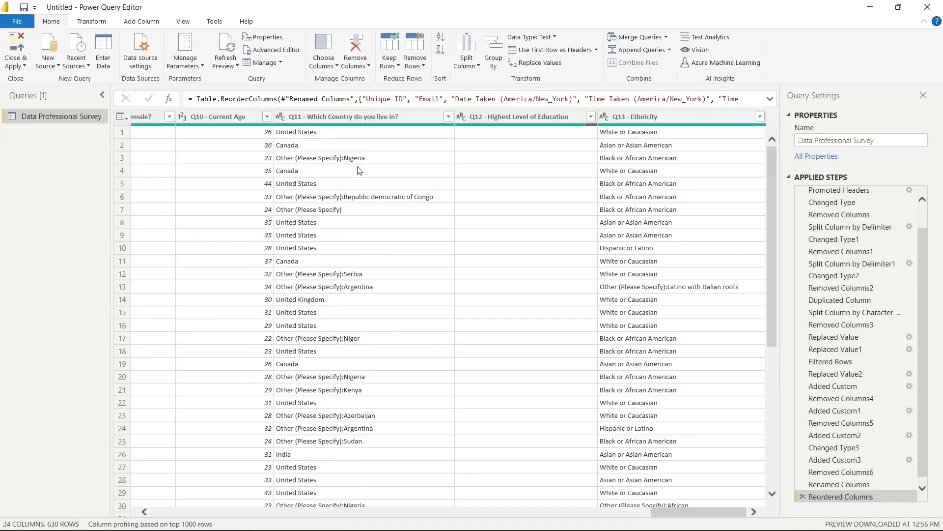
click(448, 117)
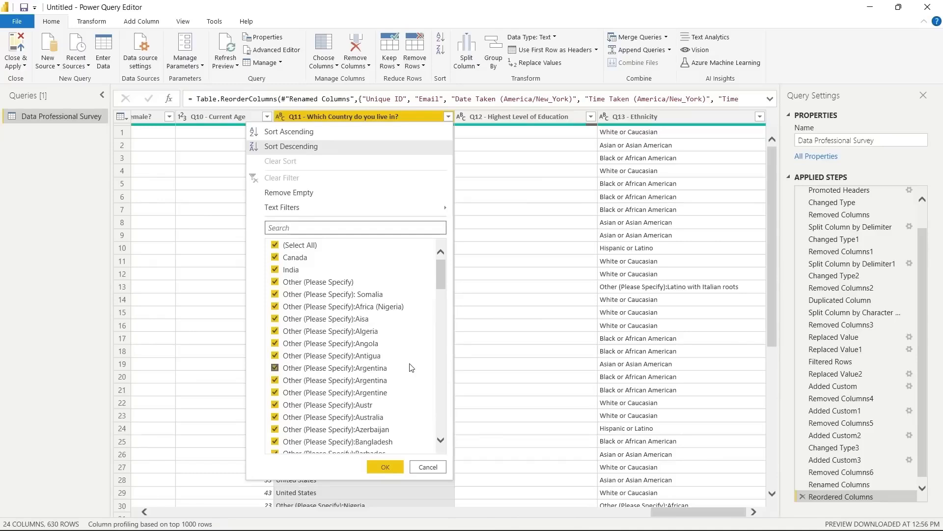
click(426, 467)
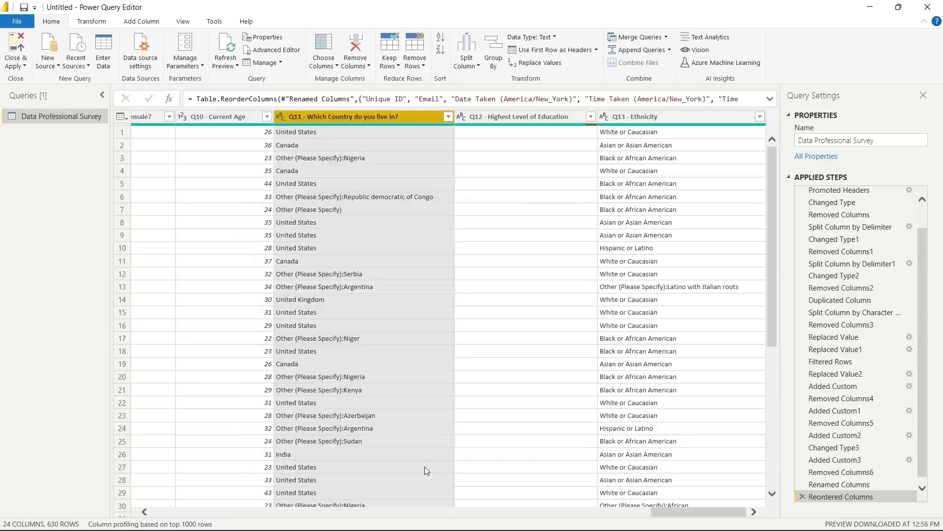
Split the Q11 country column by a custom delimiter and remove the resulting Q11 .2 column.
right_click(379, 118)
click(379, 118)
click(467, 59)
click(482, 79)
click(319, 202)
click(298, 289)
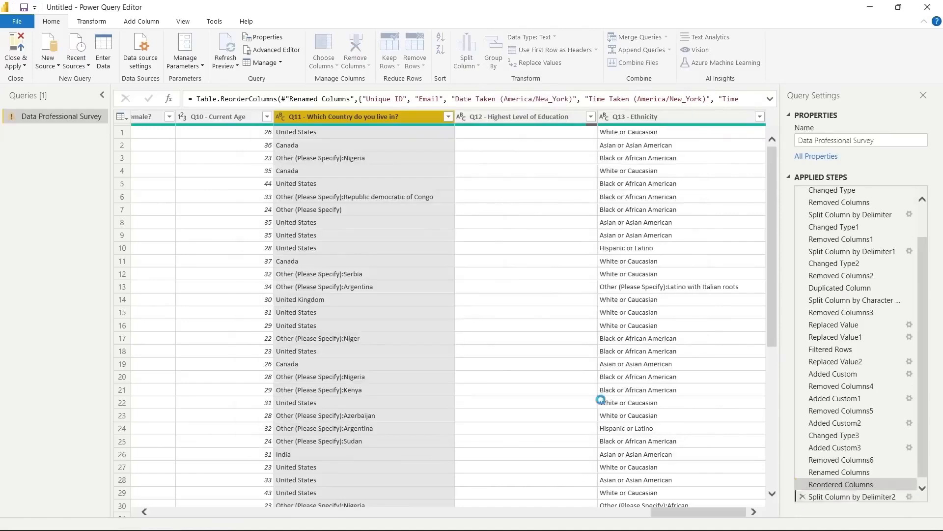
click(355, 49)
Split the Q4 - What Industry do you work in? column at the left-most custom delimiter "(".
scroll(393, 281, right, 5)
click(339, 117)
click(466, 54)
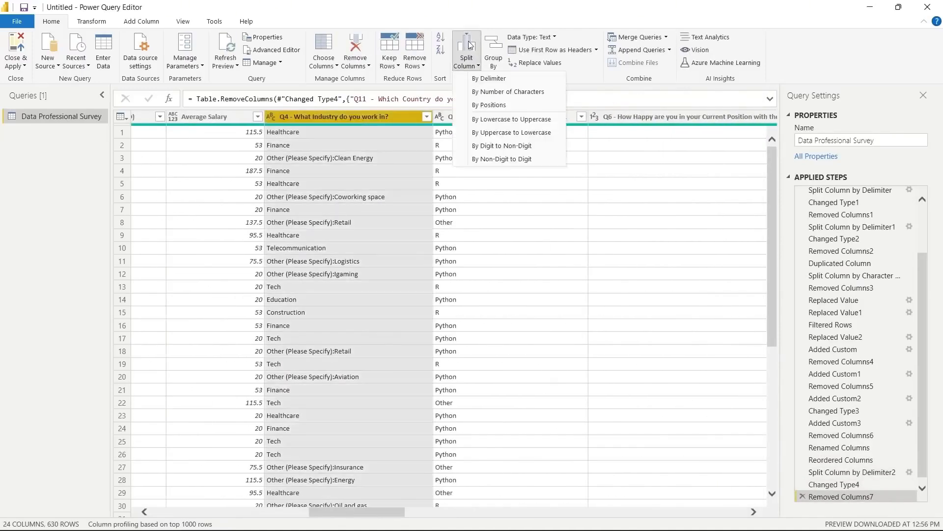
click(484, 80)
click(346, 203)
click(314, 289)
click(347, 218)
key(BackSpace)
text(()
click(346, 251)
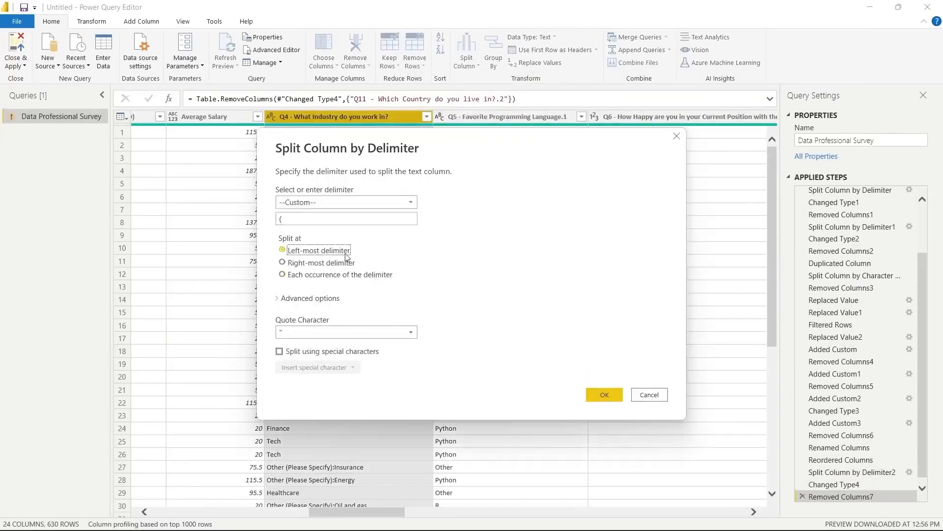
click(604, 394)
Remove the Q4 industry .2 column and review the distinct industries in the remaining Q4 .1 column's filter list.
click(497, 118)
click(357, 59)
click(377, 117)
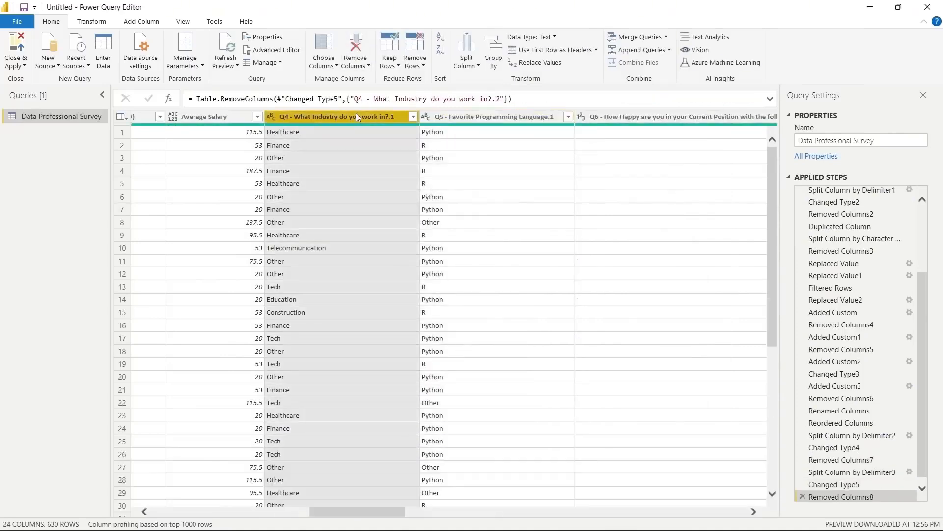
click(413, 116)
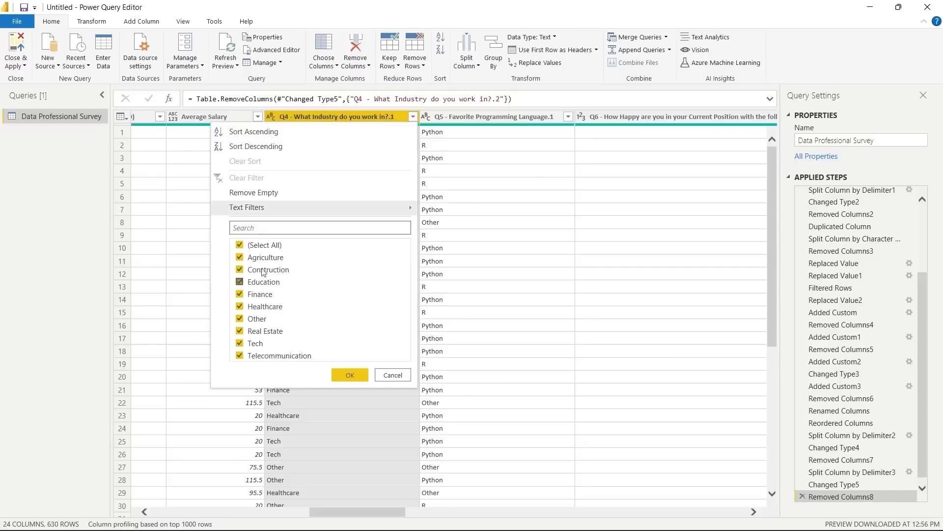
click(390, 375)
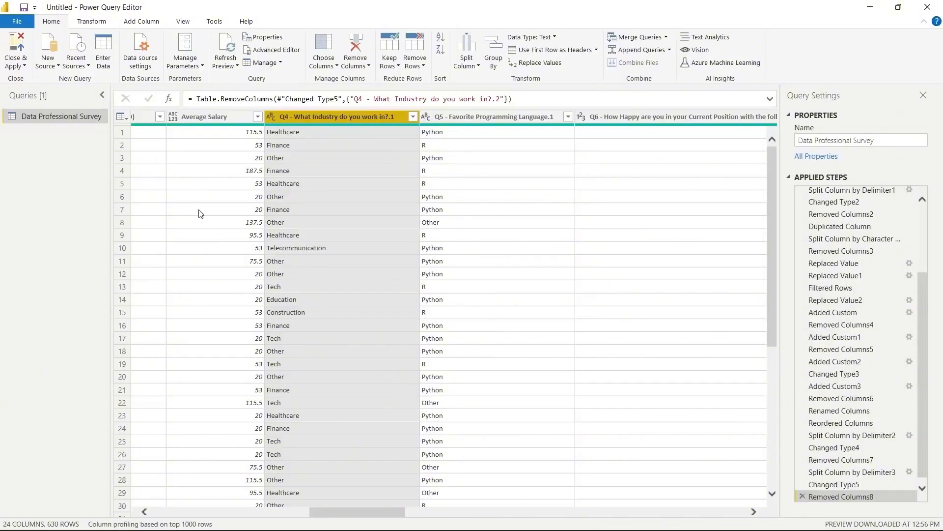
Close the query editor applying all changes, then expand the Data Professional Survey table's fields and widen the field list.
click(15, 45)
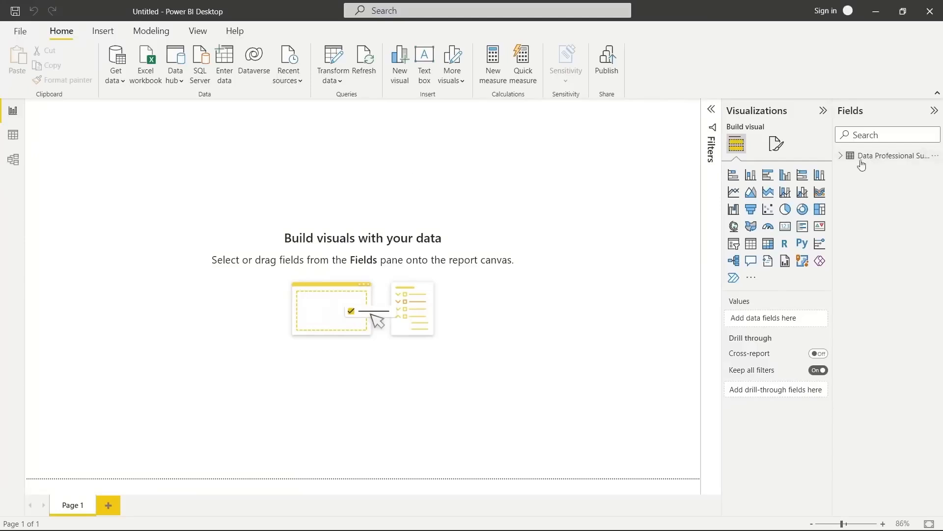
click(841, 157)
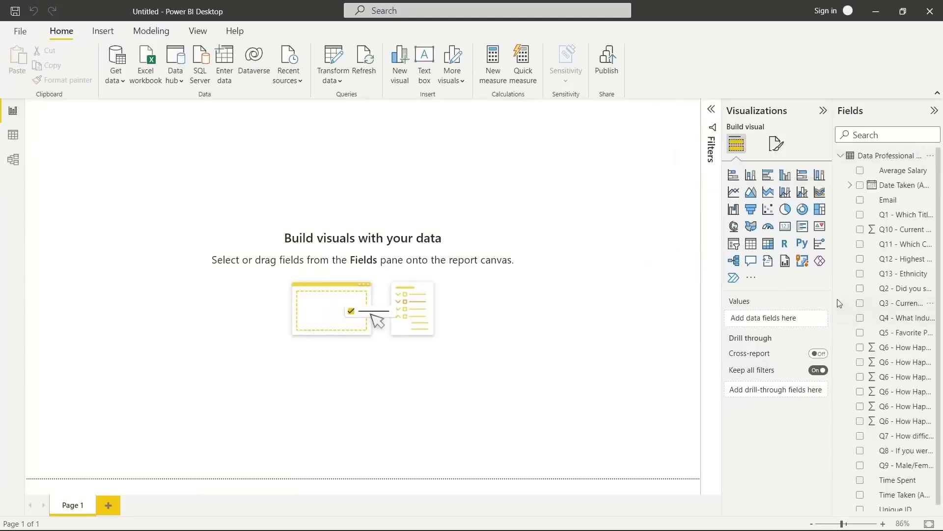
mouse_move(833, 302)
mouse_down()
mouse_move(766, 295)
mouse_move(821, 290)
mouse_up()
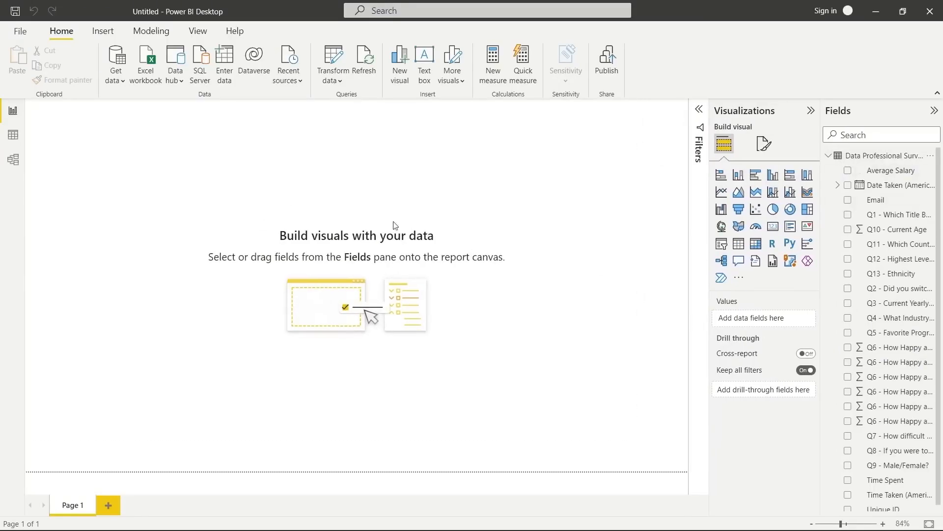
Look over the loaded Data Professional Survey table in the data view and return to the report view.
click(12, 137)
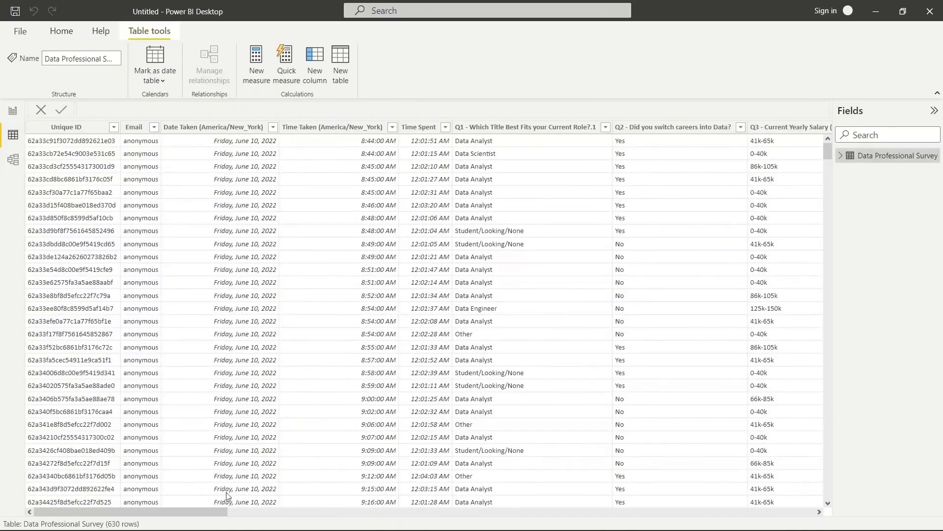
drag(217, 508, 29, 509)
click(12, 110)
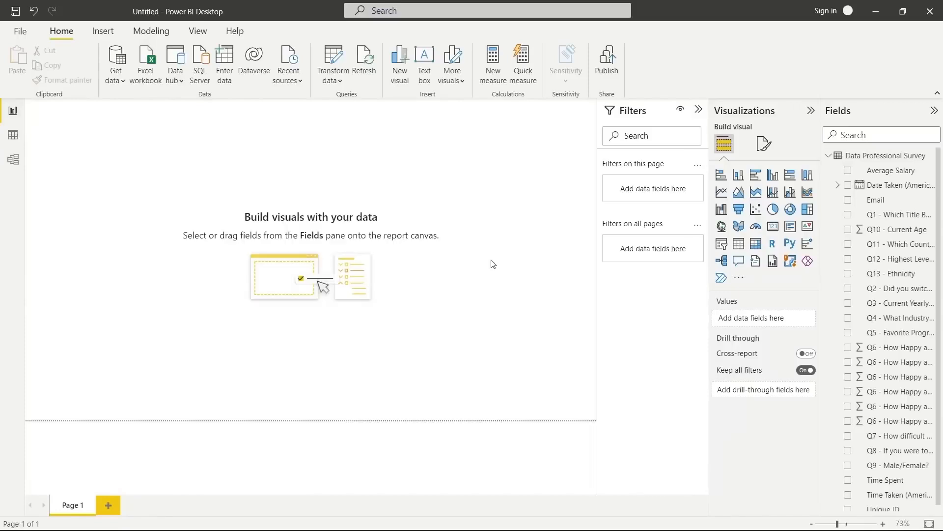
Insert a text box as a thin full-width banner across the top of the page, reading "Data Professional Survey Breakdown".
click(428, 72)
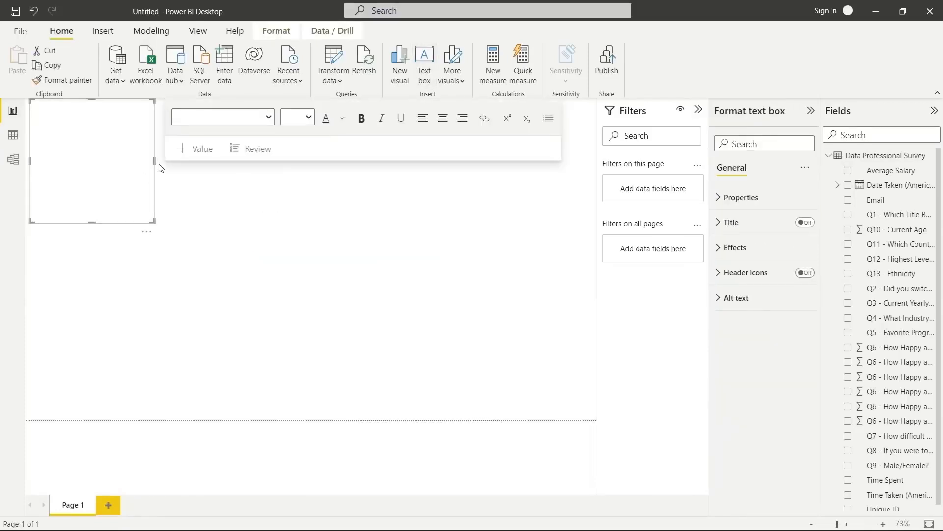
drag(155, 161, 596, 185)
drag(314, 221, 320, 134)
click(322, 121)
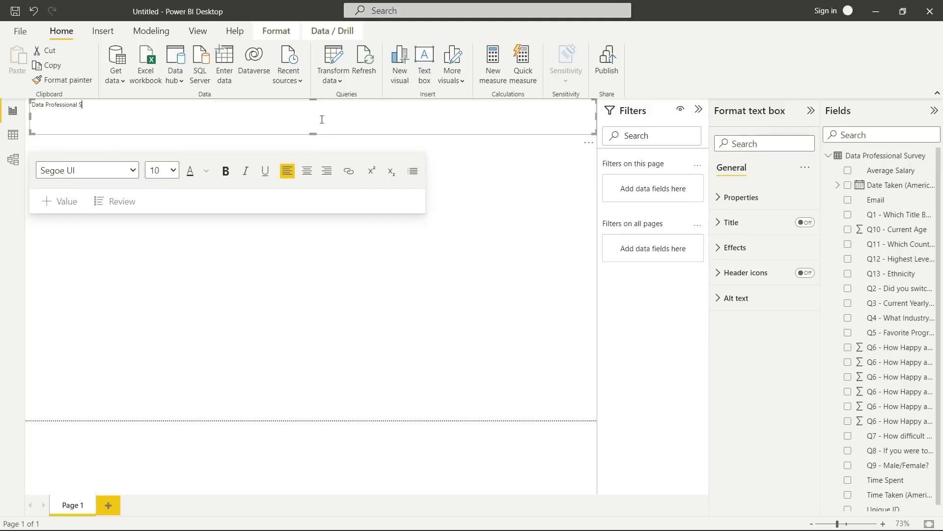
text(Data Professional Survey BI)
Format the banner title text as size 36, bold and centred.
key(ctrl+a)
click(173, 170)
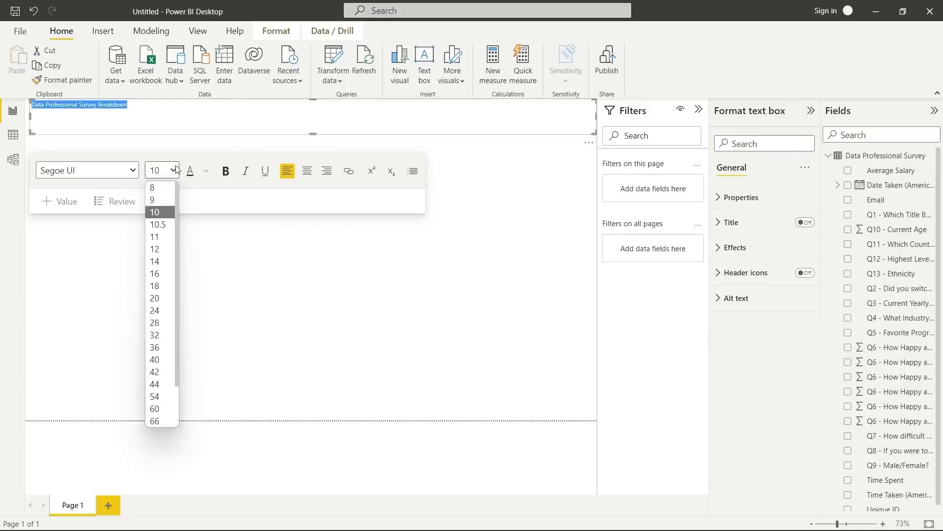
click(166, 343)
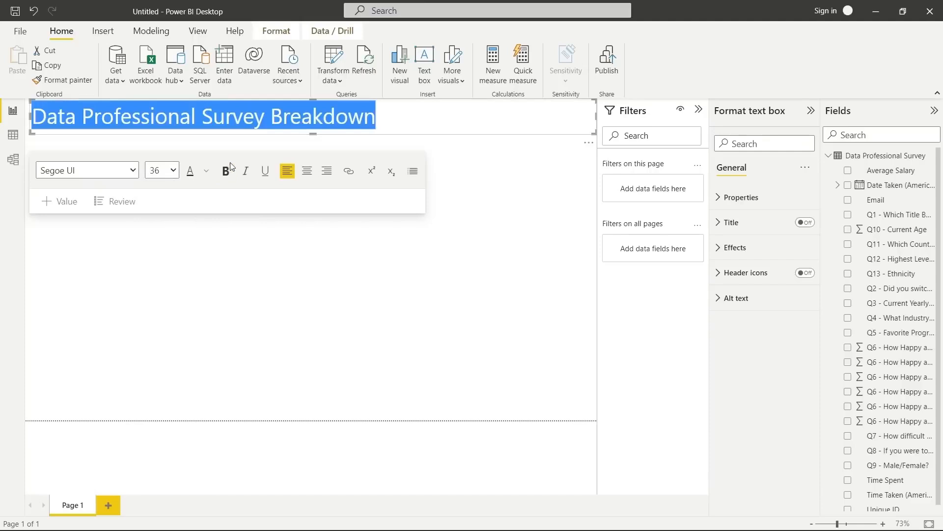
click(226, 171)
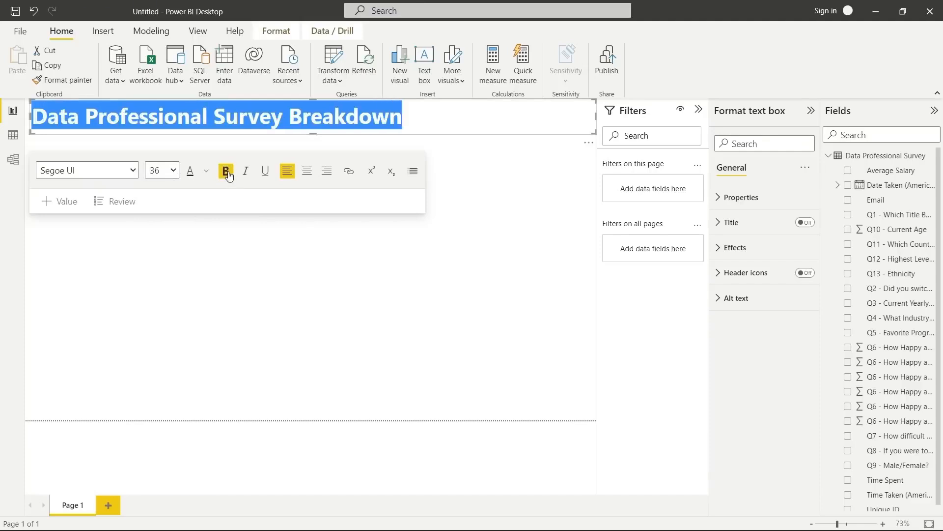
click(307, 172)
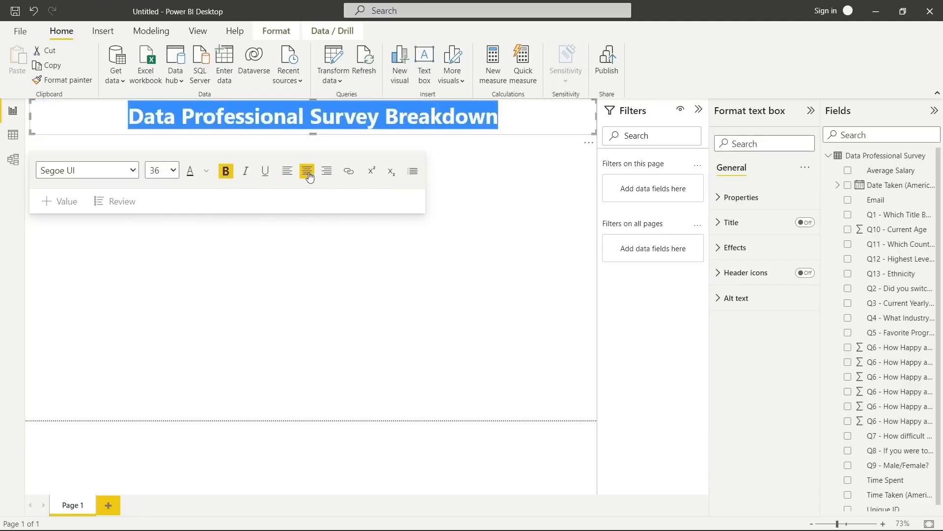
click(549, 162)
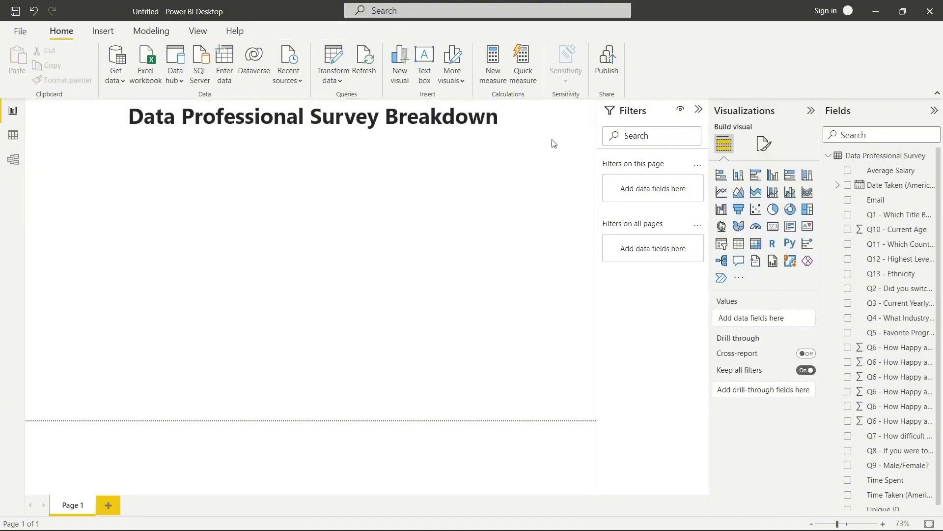
Fill the title text box's background with a darker shade of the blue theme colour.
click(550, 117)
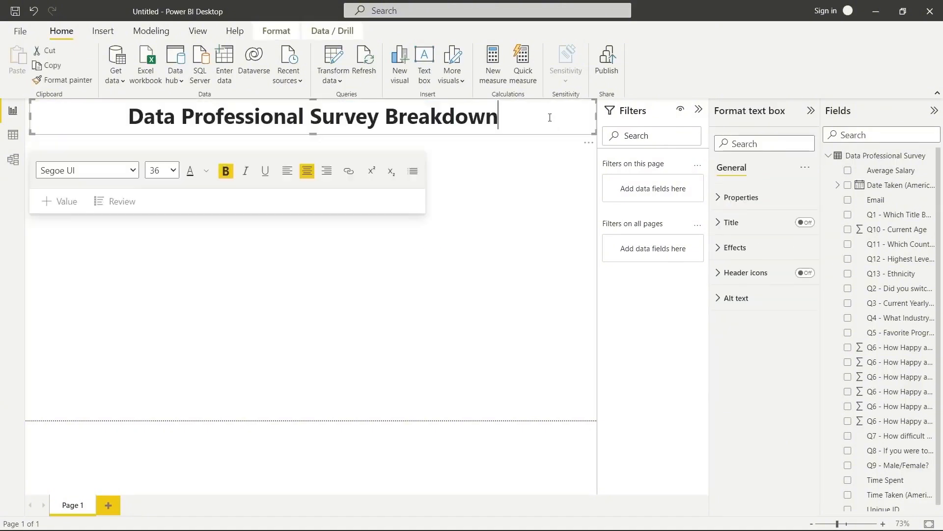
click(719, 250)
click(744, 304)
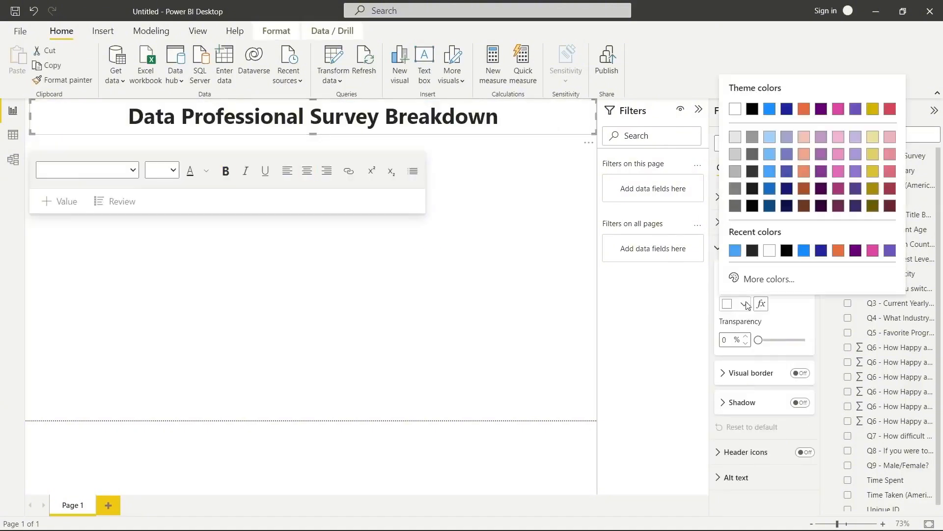
click(770, 189)
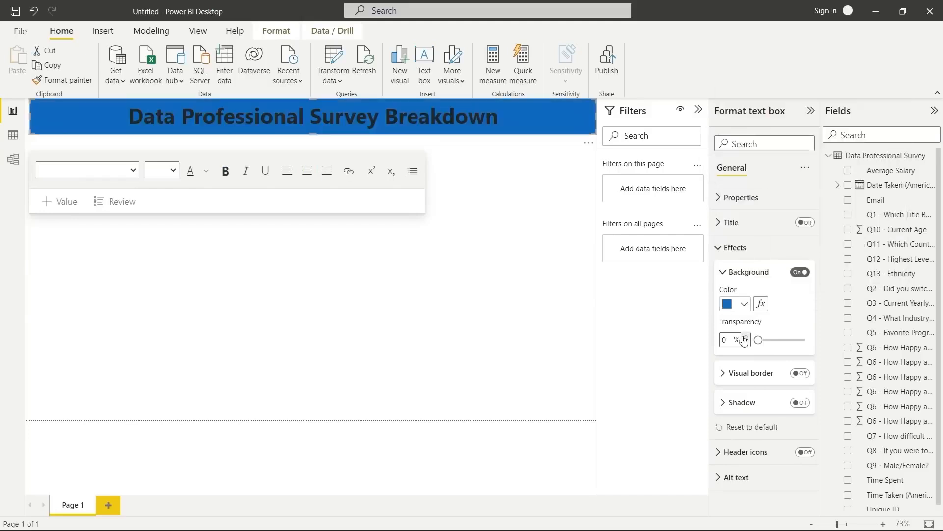
Change the title banner's background to a brighter theme blue and remove the bold from its text.
click(743, 304)
click(770, 171)
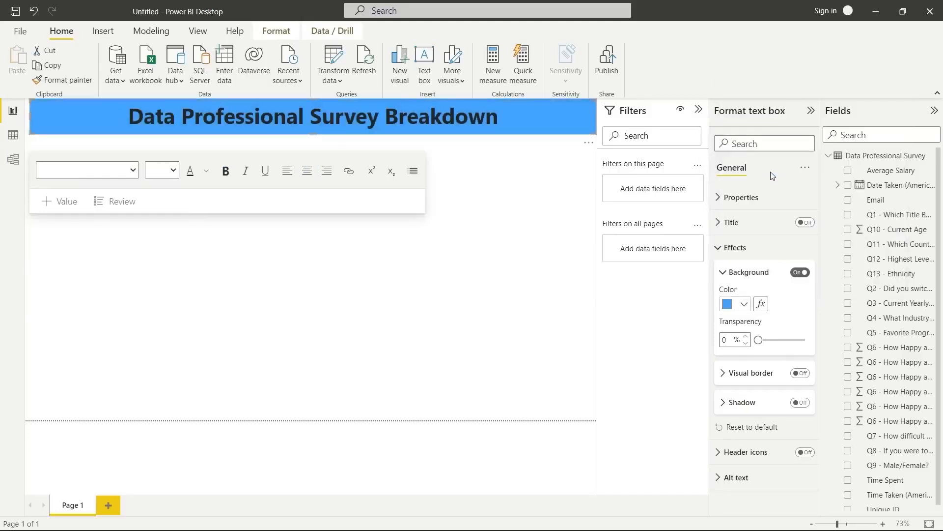
triple_click(473, 122)
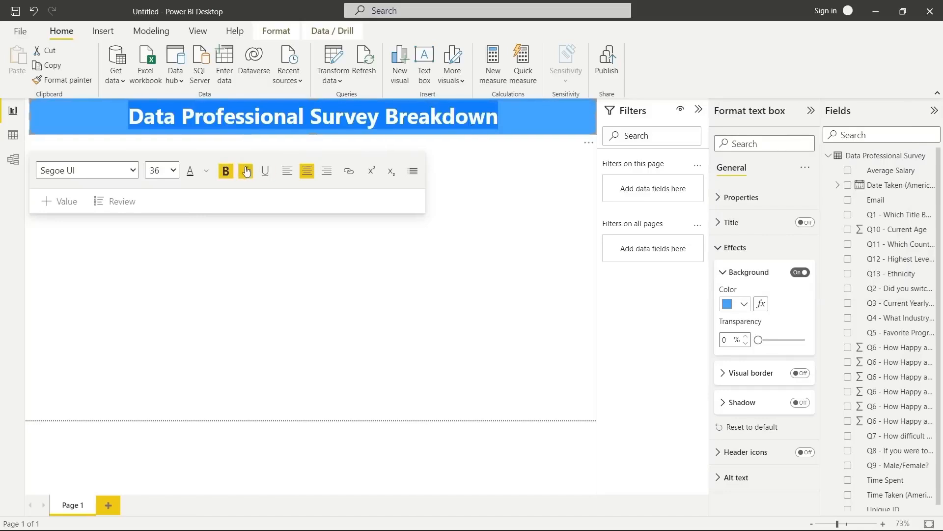
click(222, 175)
click(226, 171)
click(236, 235)
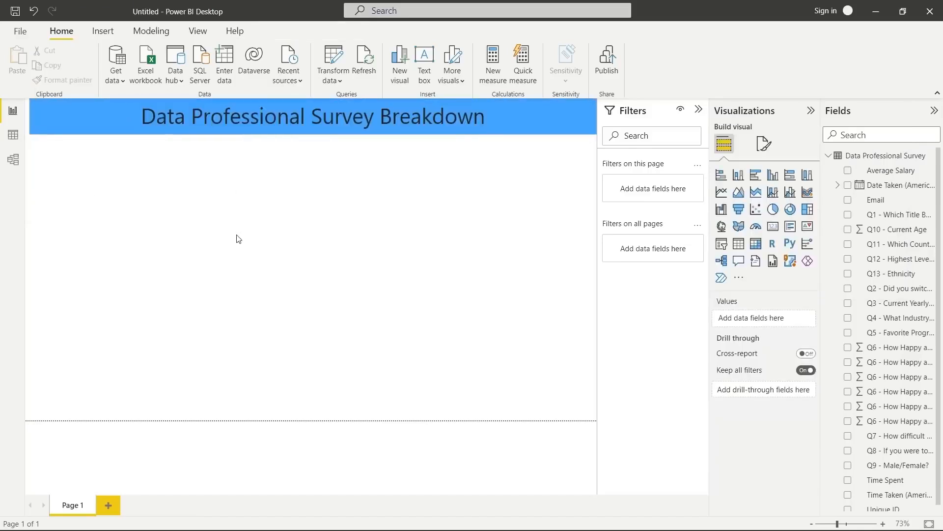
click(315, 127)
click(317, 226)
Add a small card visual near the right edge of the page showing the distinct count of Unique ID.
click(773, 227)
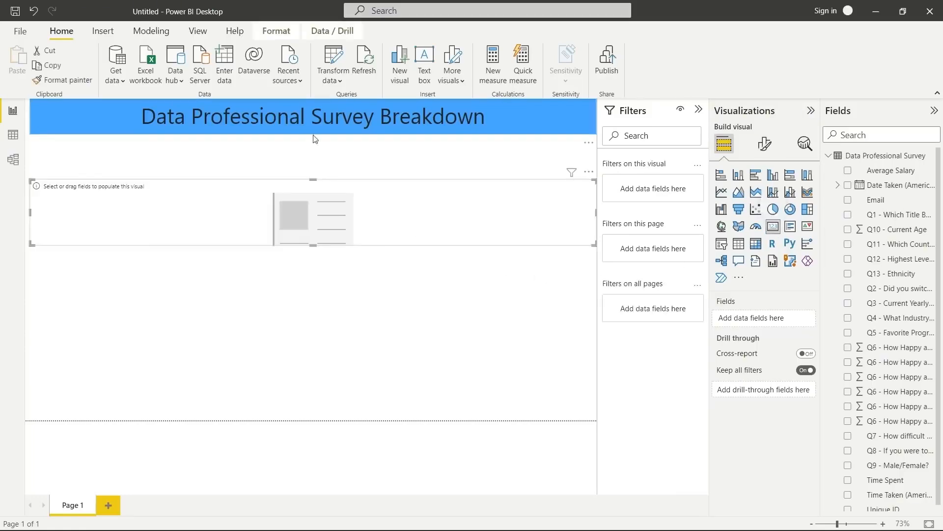
drag(30, 212, 481, 212)
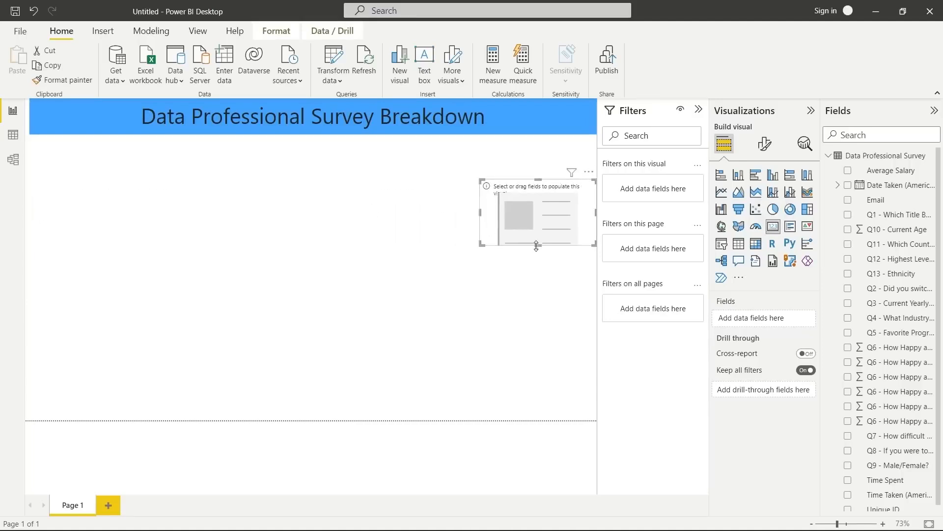
mouse_move(536, 246)
mouse_down()
mouse_move(537, 262)
mouse_move(538, 254)
mouse_up()
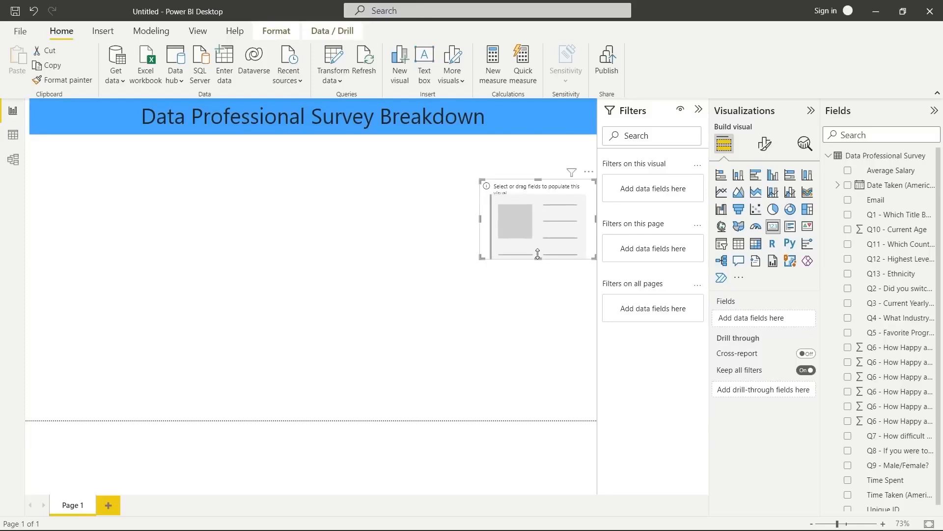
scroll(896, 294, down, 1)
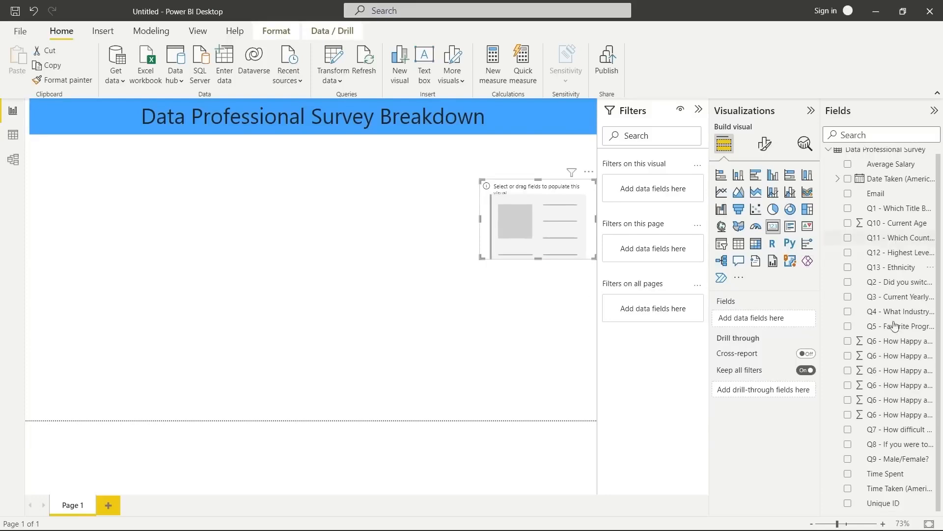
click(848, 503)
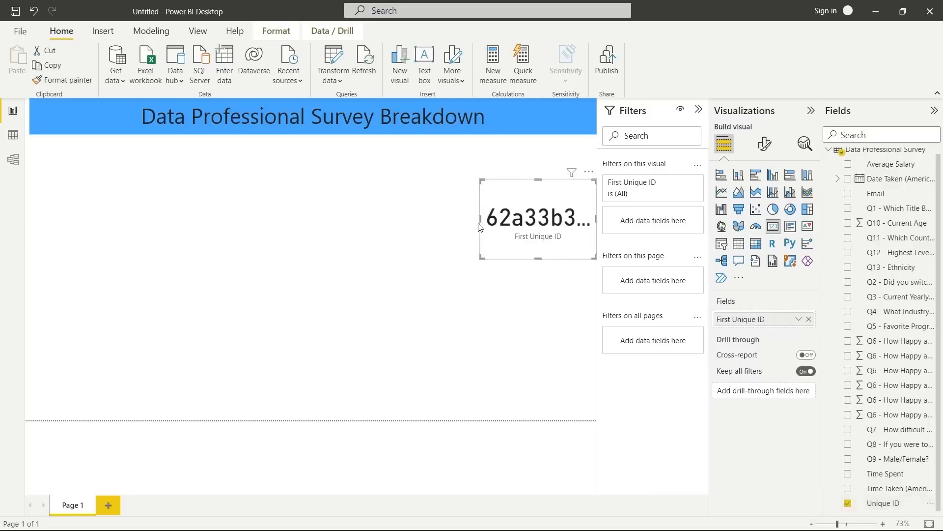
click(798, 321)
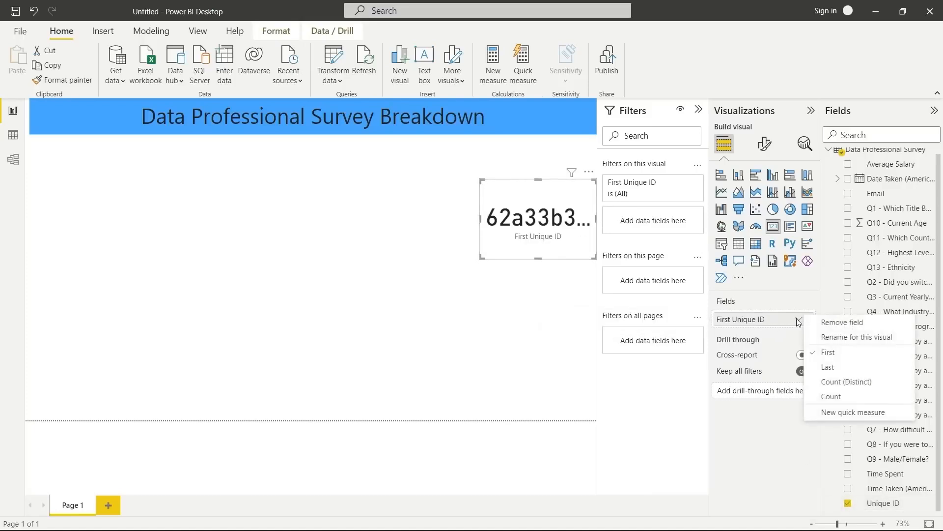
click(841, 397)
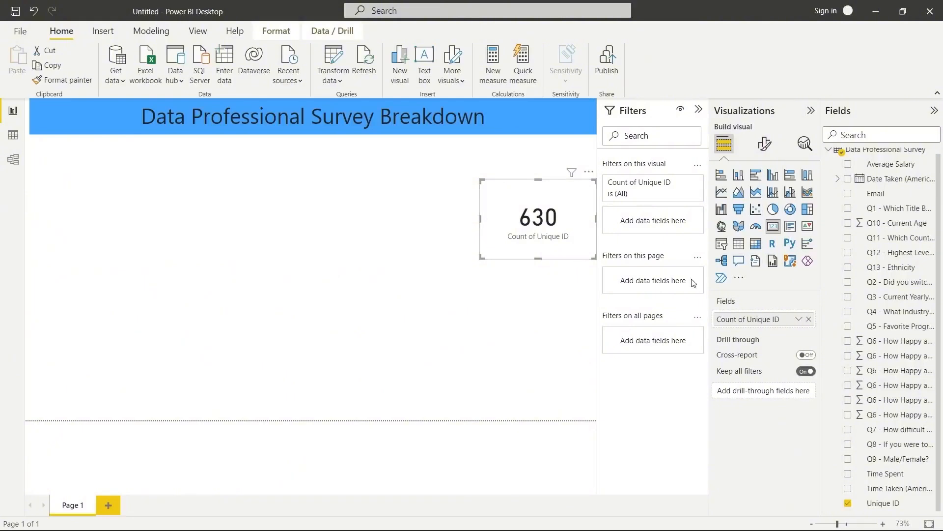
Rename the card's field for this visual to "Count of Survey Takers" and move the card up directly beneath the title banner.
click(799, 319)
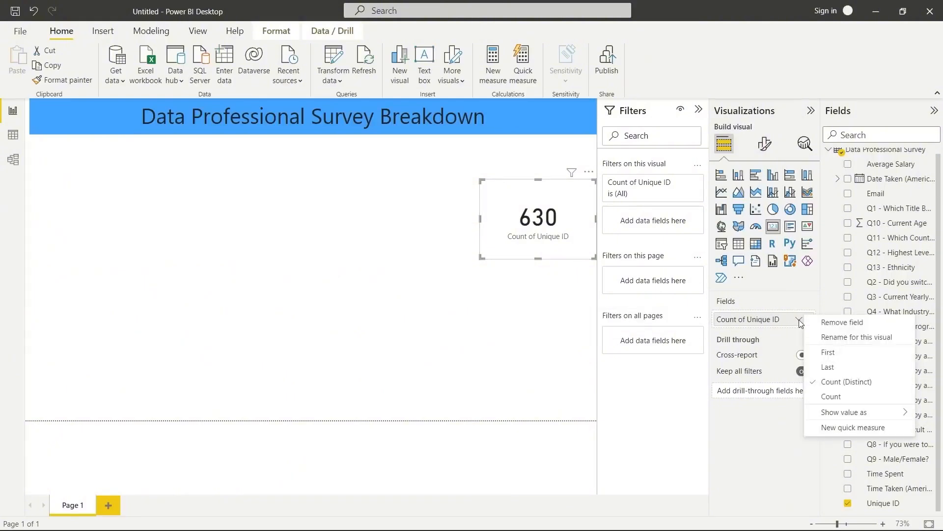
click(841, 338)
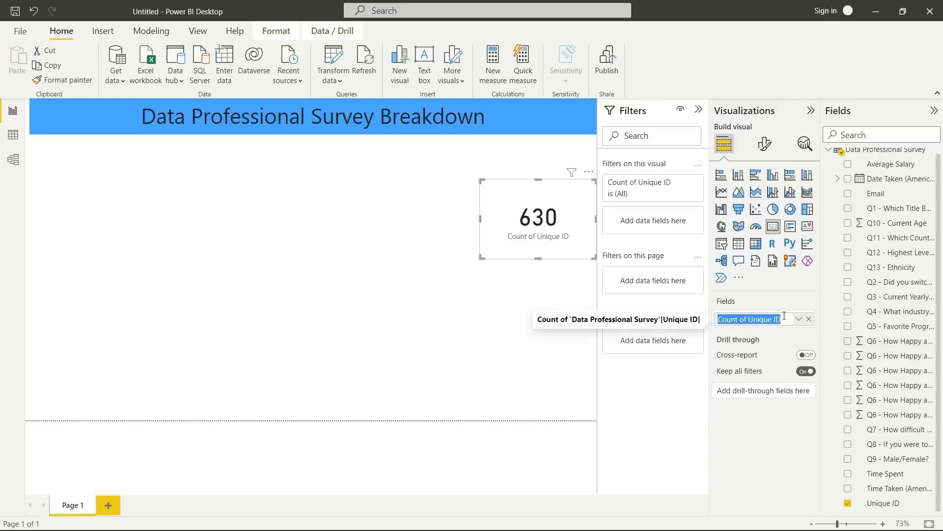
drag(785, 315, 753, 319)
text(Survey)
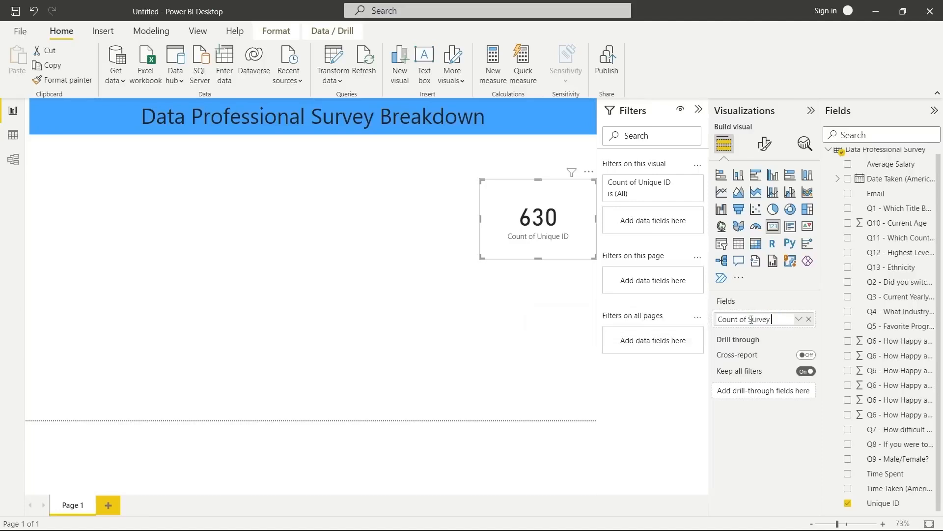
text( Takers)
key(Return)
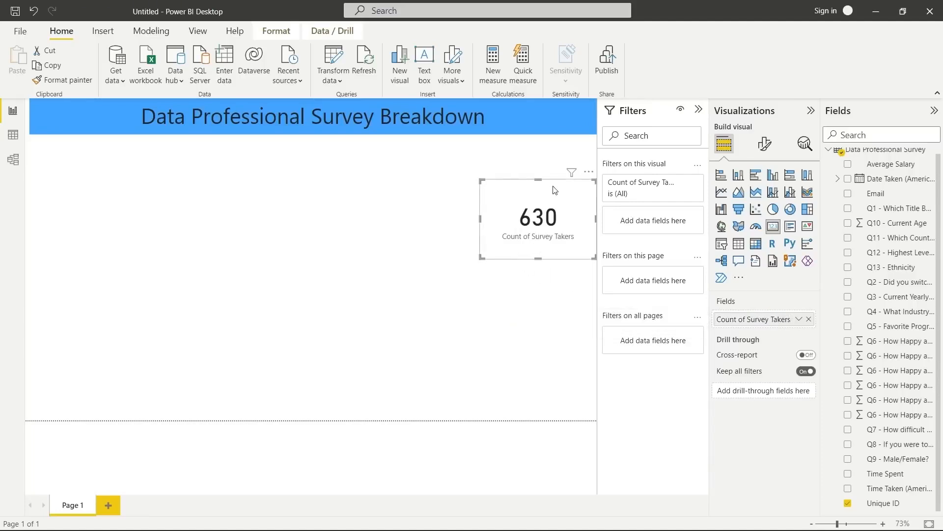
drag(554, 190, 444, 146)
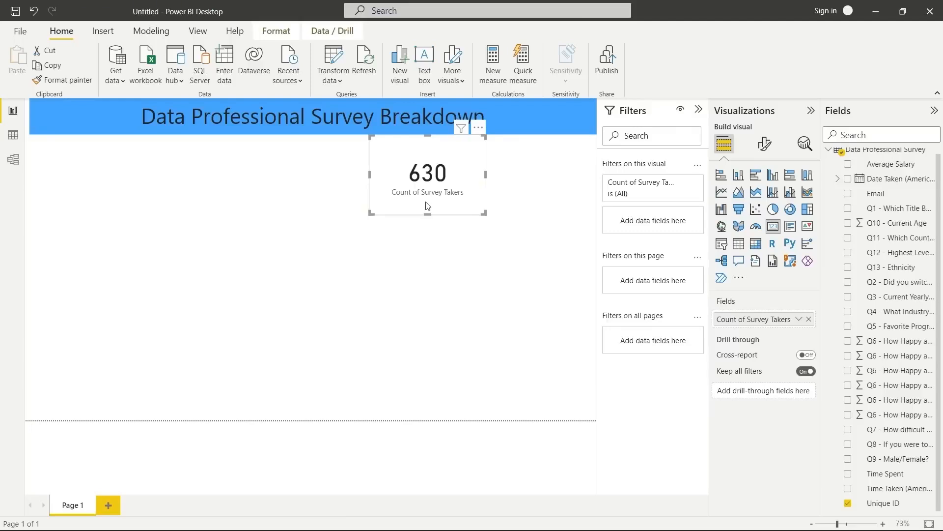
Add a second, empty card of similar size between the survey takers card and the page's right edge, and nudge the first card against it.
click(551, 268)
click(774, 227)
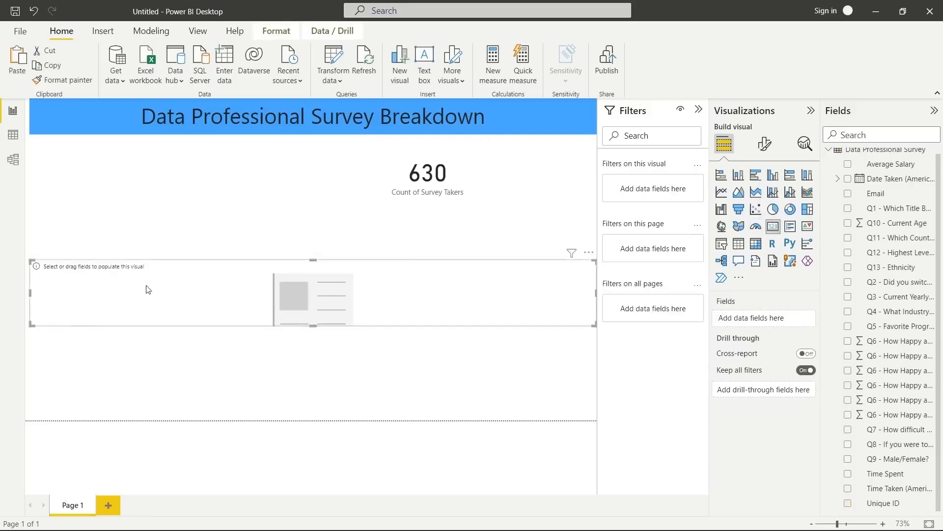
drag(29, 288, 535, 178)
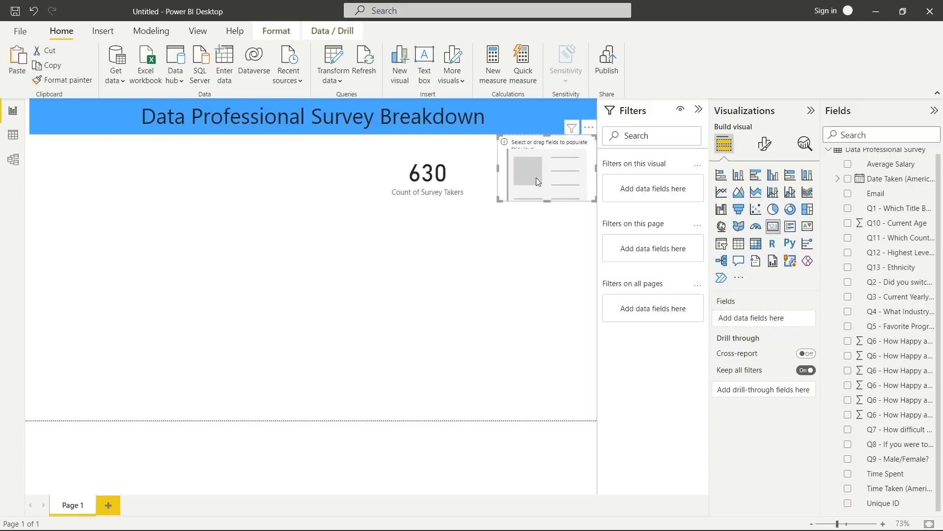
click(461, 186)
click(517, 197)
drag(500, 198, 493, 205)
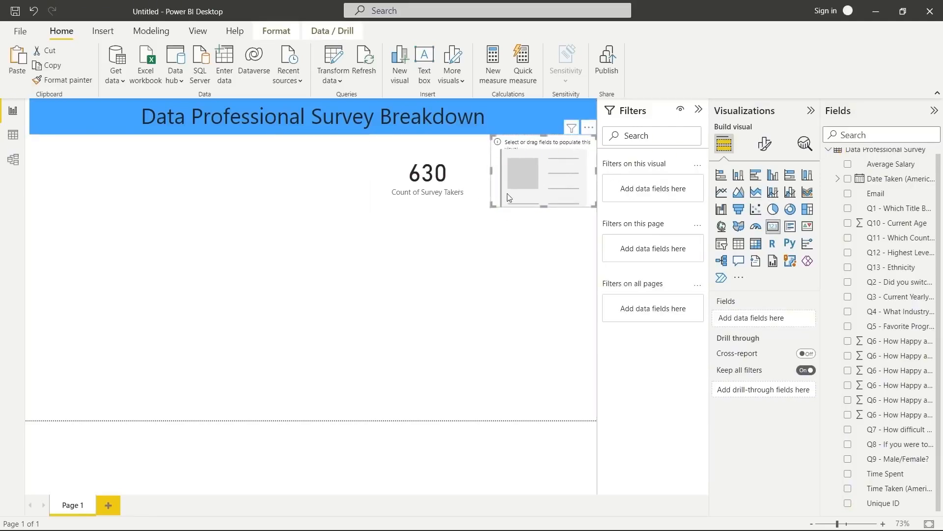
click(476, 199)
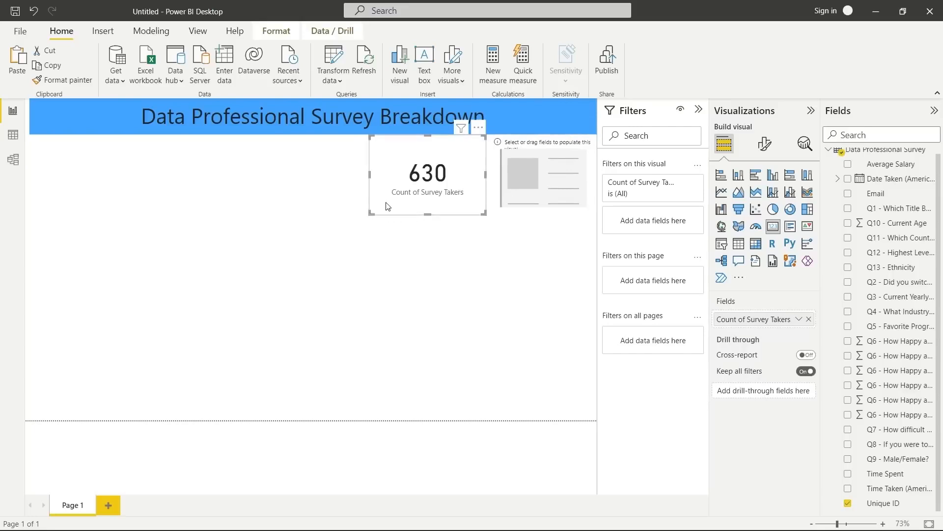
drag(387, 206, 392, 207)
click(522, 191)
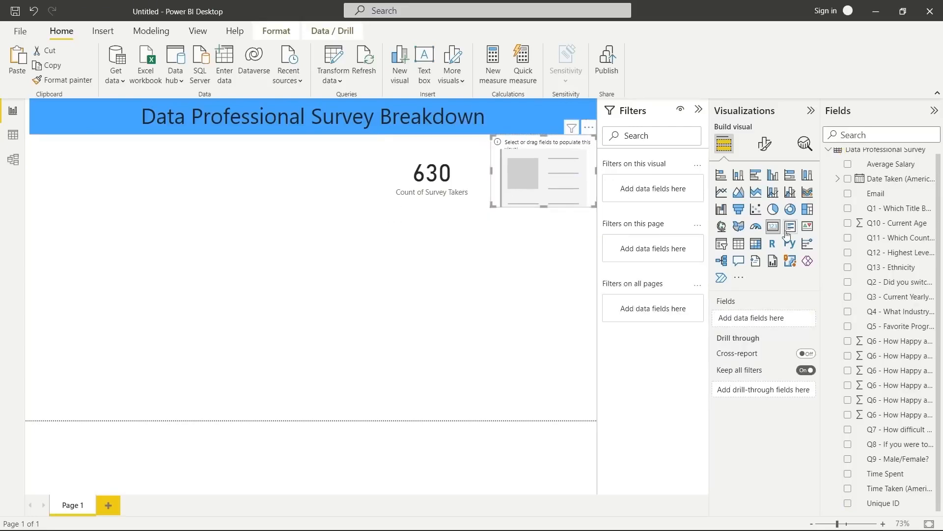
Show the average of Q10 - Current Age in the new card.
click(848, 224)
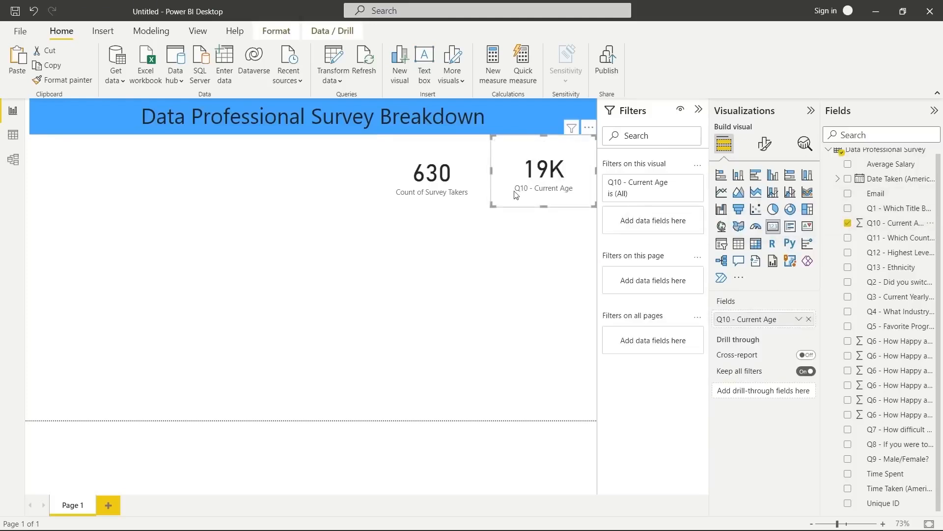
click(798, 319)
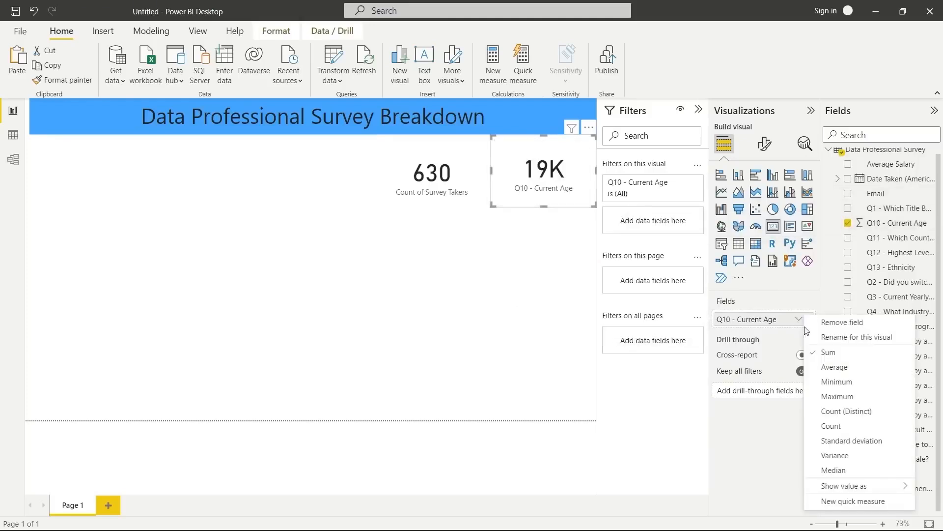
click(835, 368)
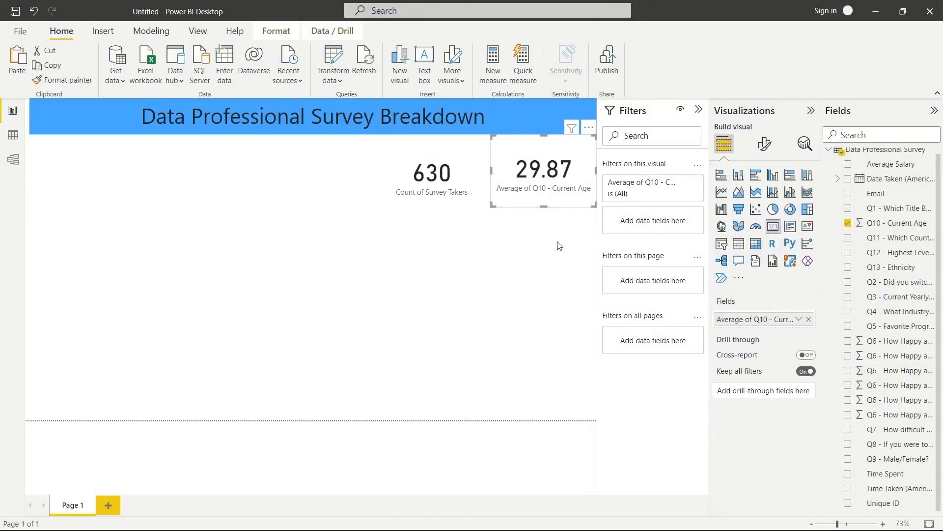
Rename the average age card's field for this visual to "Average Age of Survey Taker".
click(800, 320)
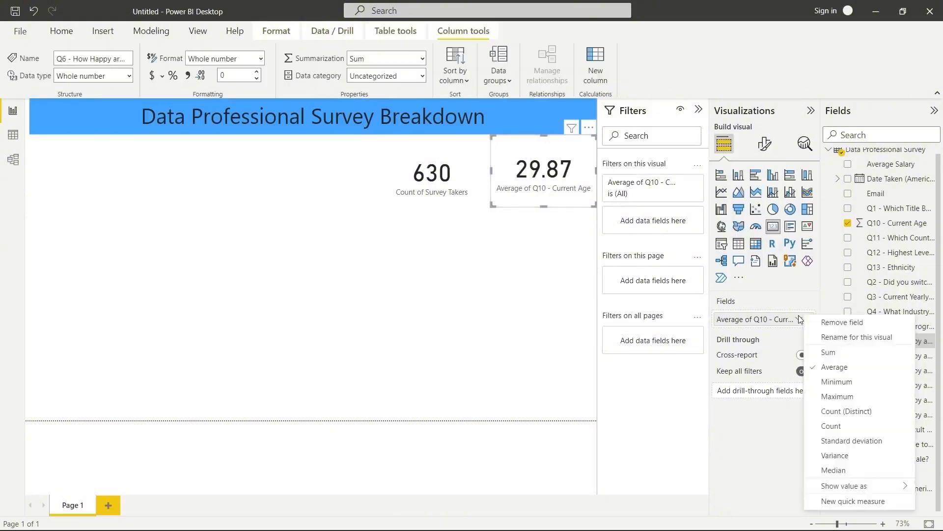
click(831, 338)
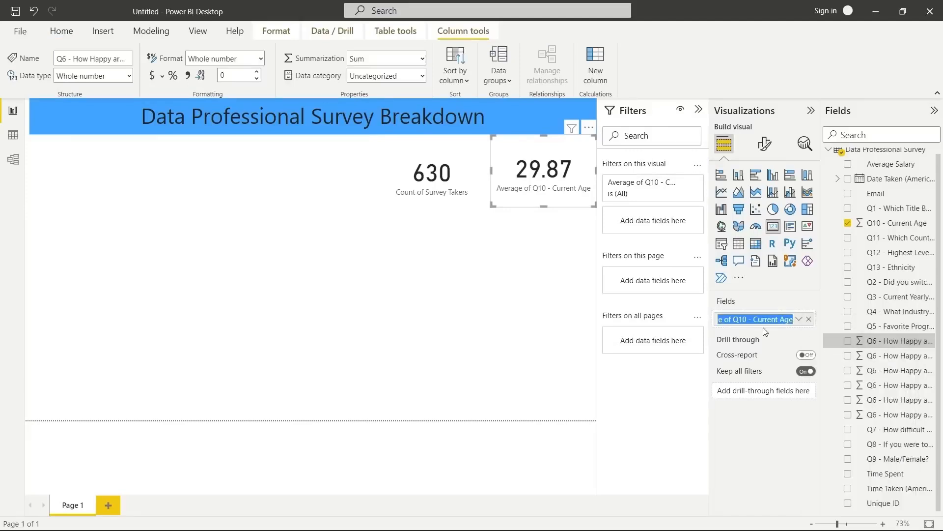
text(Average Age)
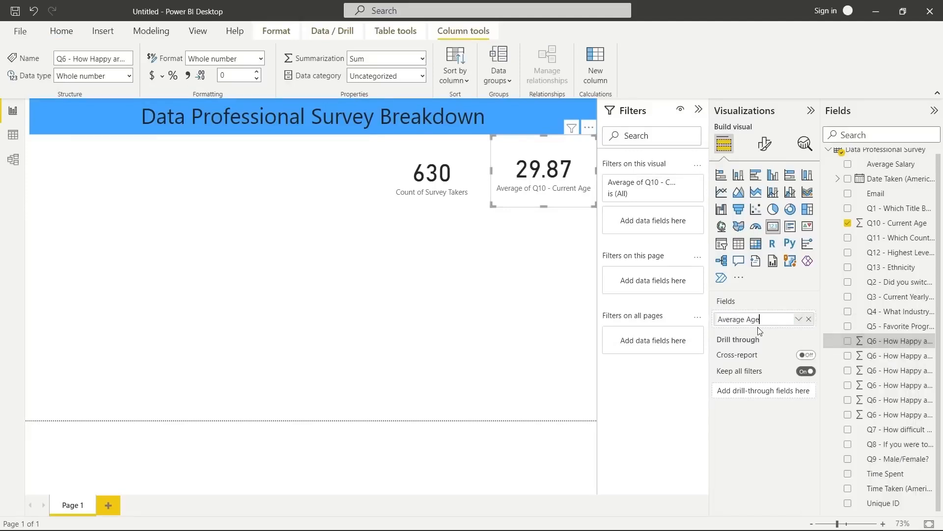
text( of Surbey Ta)
key(BackSpace)
key(BackSpace)
key(BackSpace)
text(y T)
key(Return)
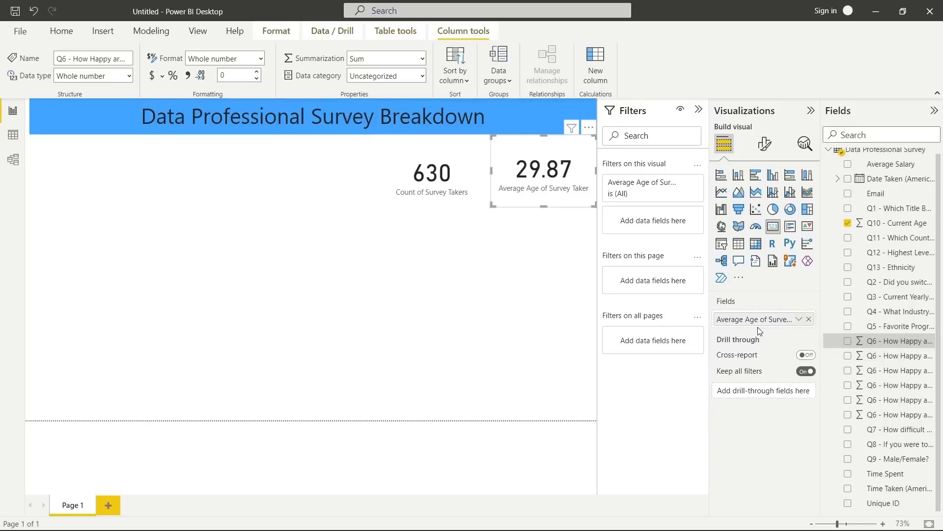
click(531, 279)
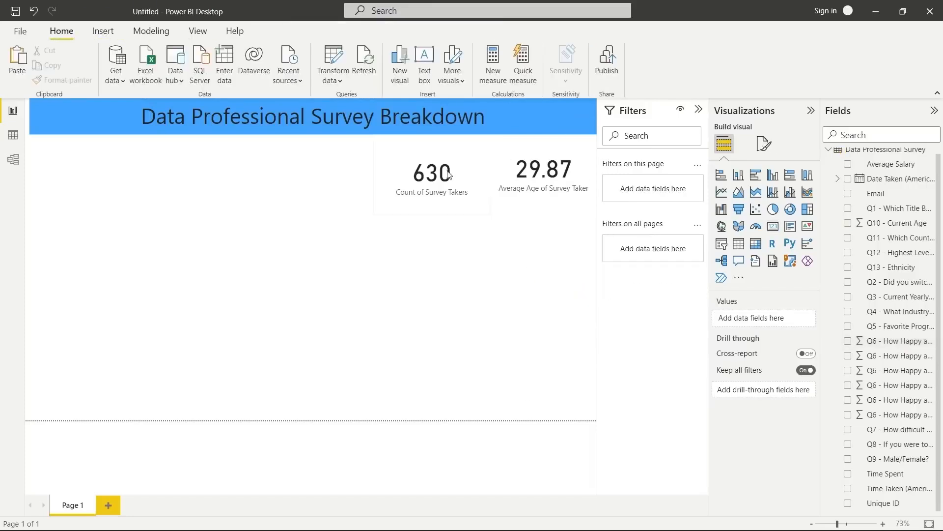
Adjust the Count of Survey Takers card so that it lines up with the average age card.
click(520, 199)
click(439, 210)
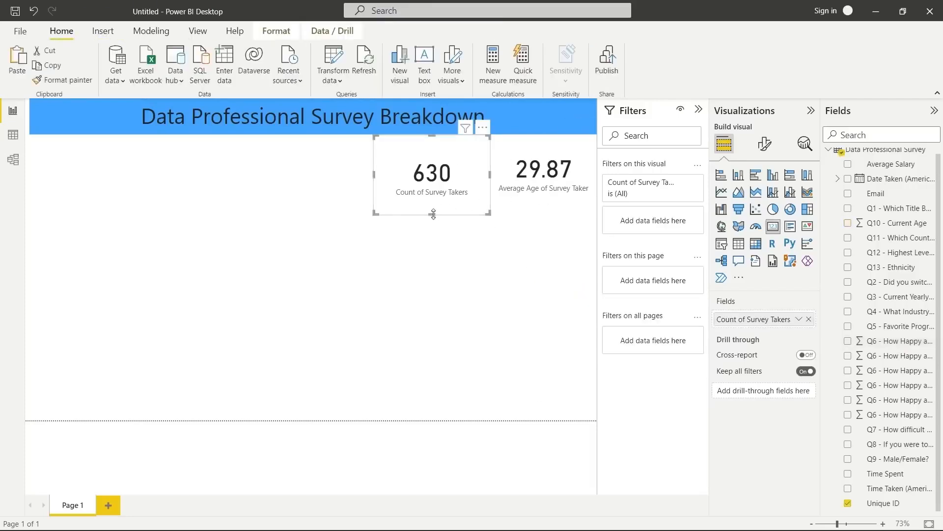
click(487, 222)
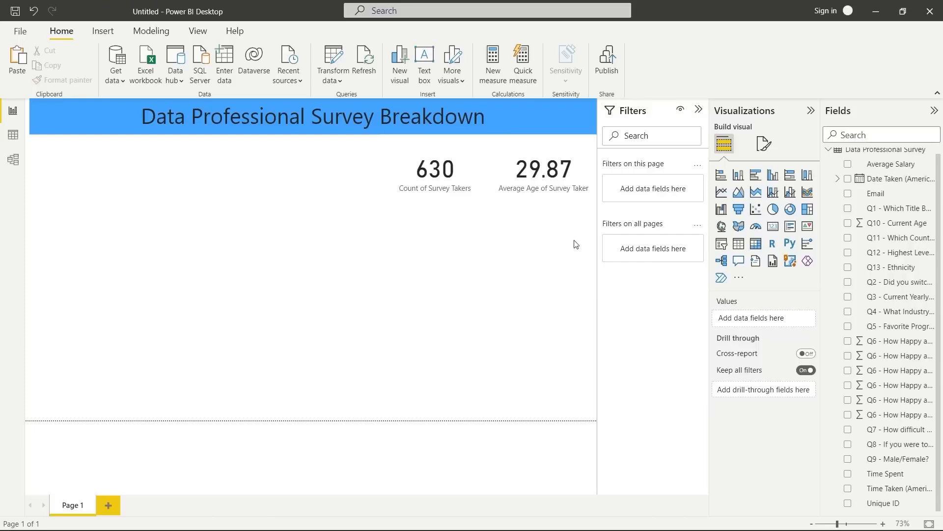
Add a clustered bar chart filling the page below the cards, with Q1 - Which Title Best Fits your Current Role? on its Y-axis.
click(756, 175)
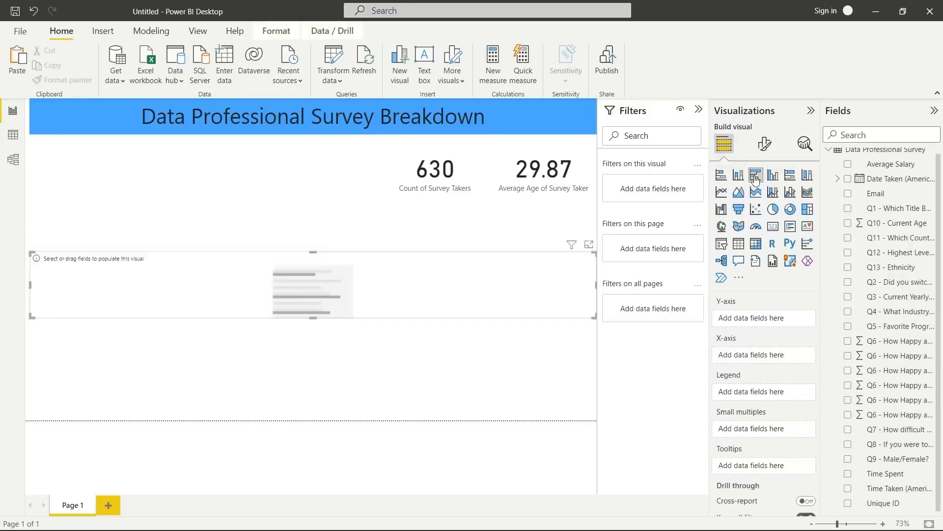
drag(315, 317, 333, 426)
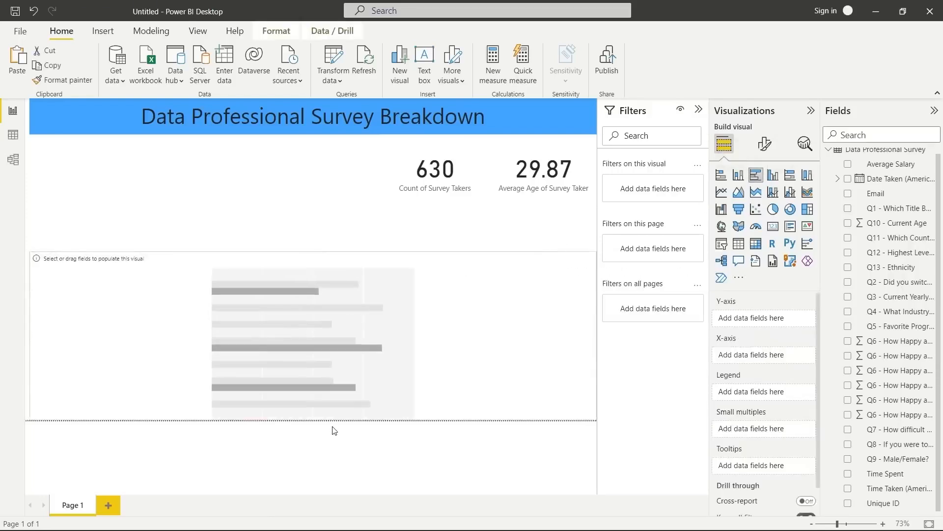
drag(317, 251, 319, 209)
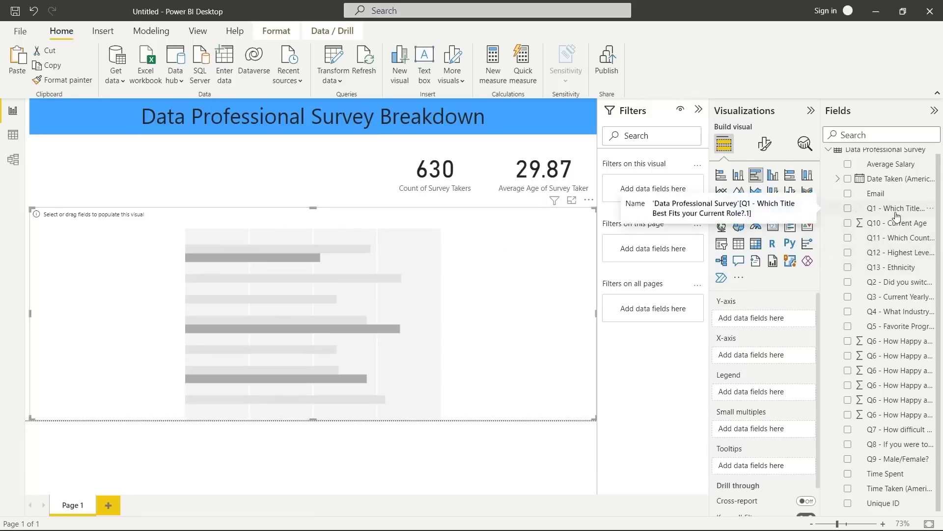
click(849, 209)
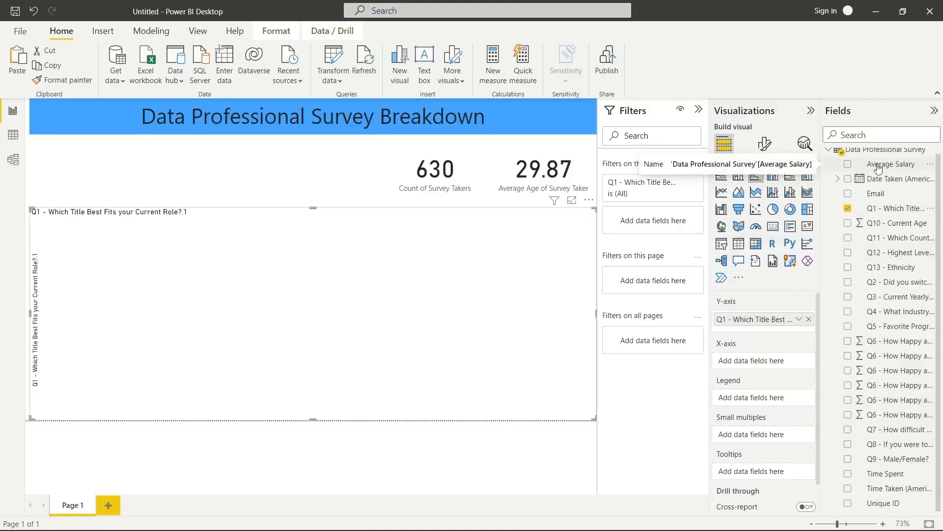
Review the Average Salary column's values in the survey table and change the column's data type to Decimal number.
click(849, 164)
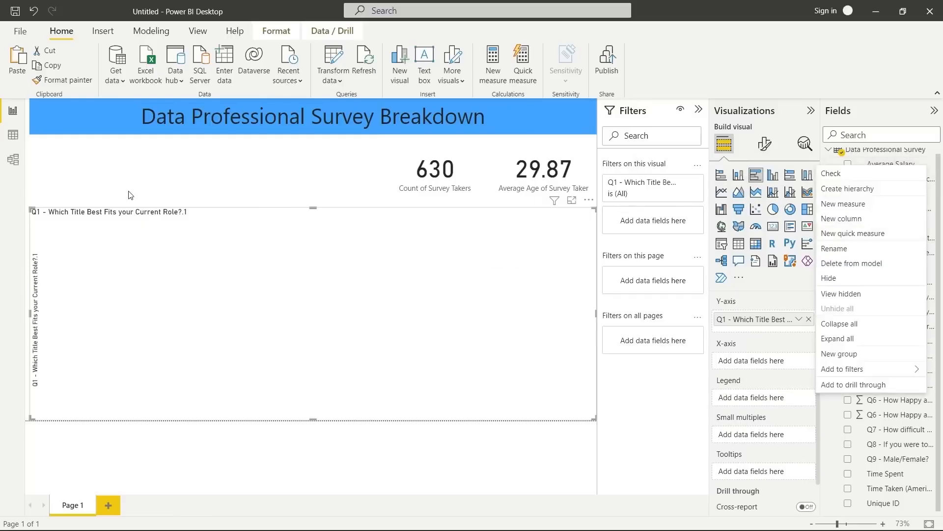
click(15, 138)
click(15, 139)
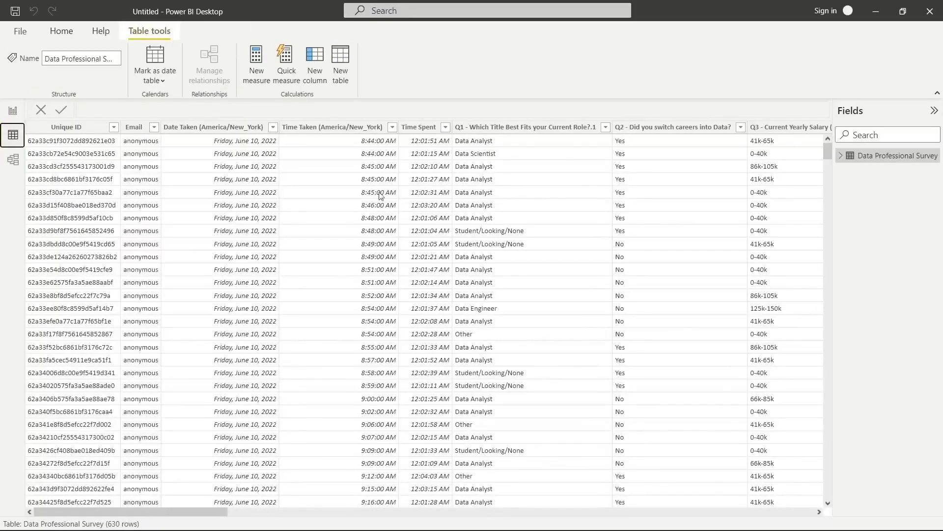
scroll(380, 196, right, 10)
scroll(380, 195, right, 4)
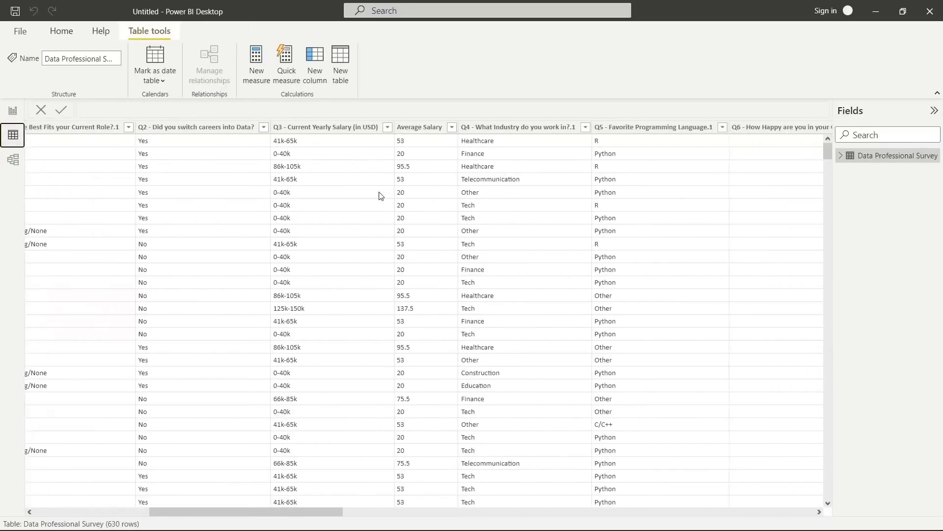
click(465, 127)
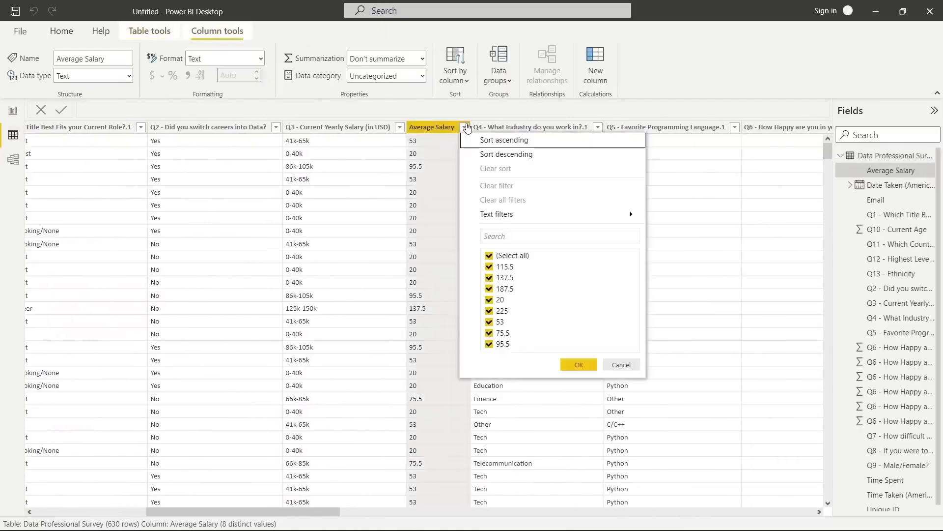
click(464, 128)
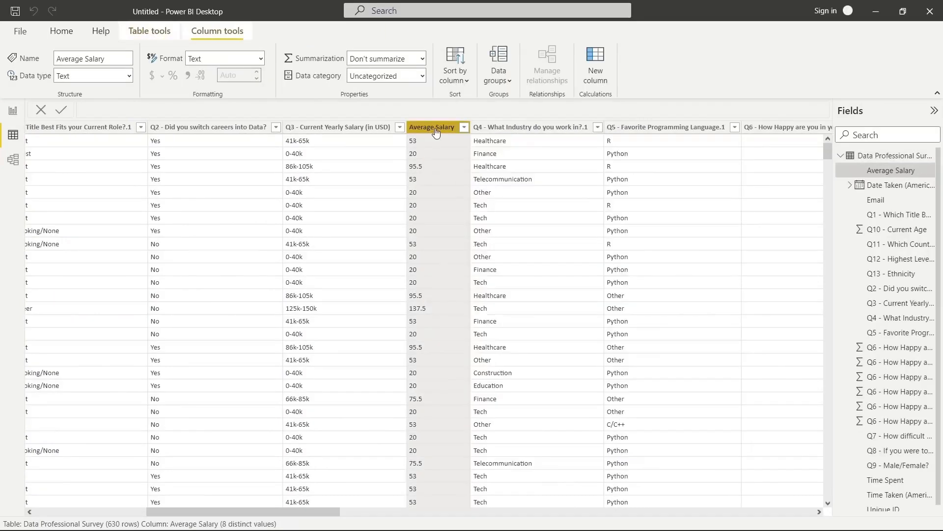
click(129, 76)
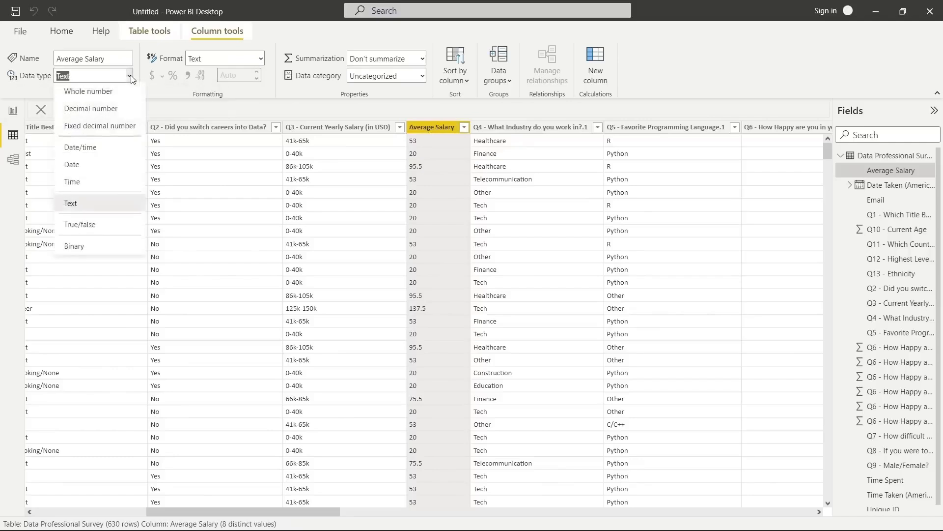
click(97, 107)
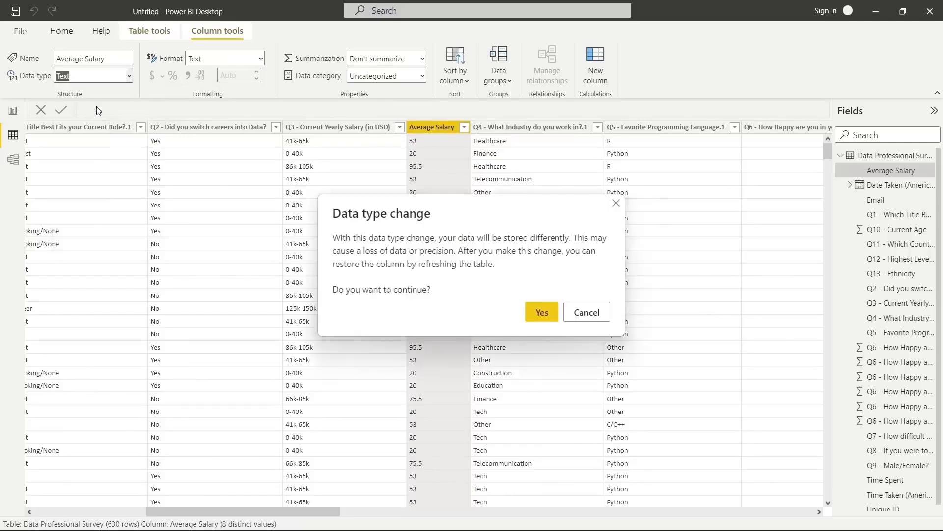
click(549, 314)
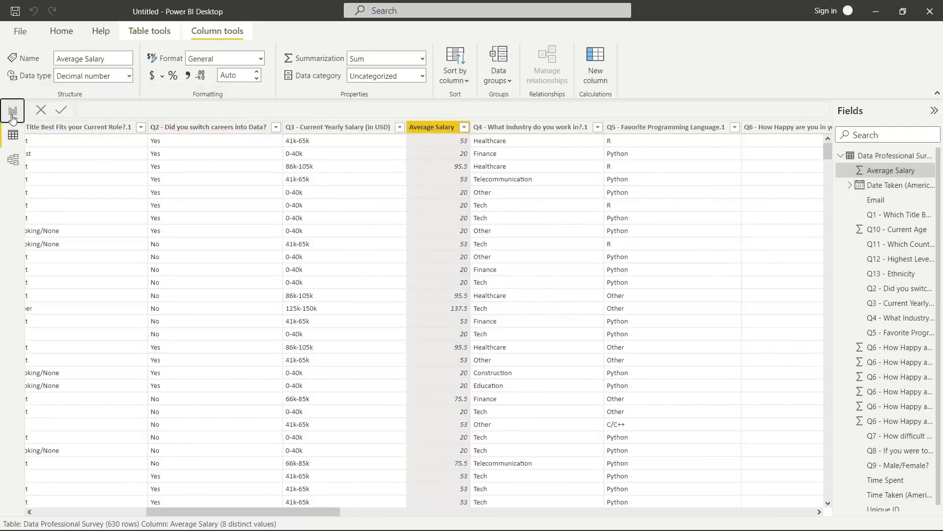
Return to the report and plot the average of Average Salary on the bar chart's X-axis.
click(13, 112)
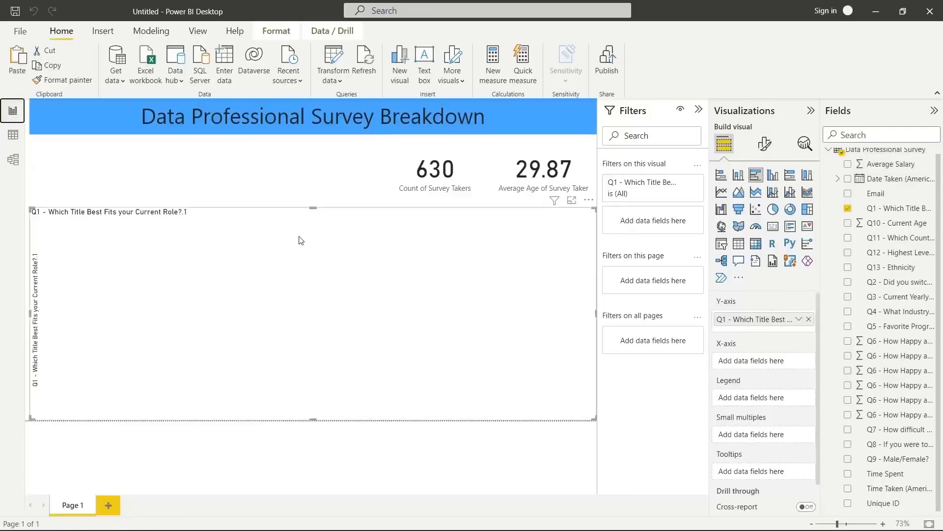
click(849, 165)
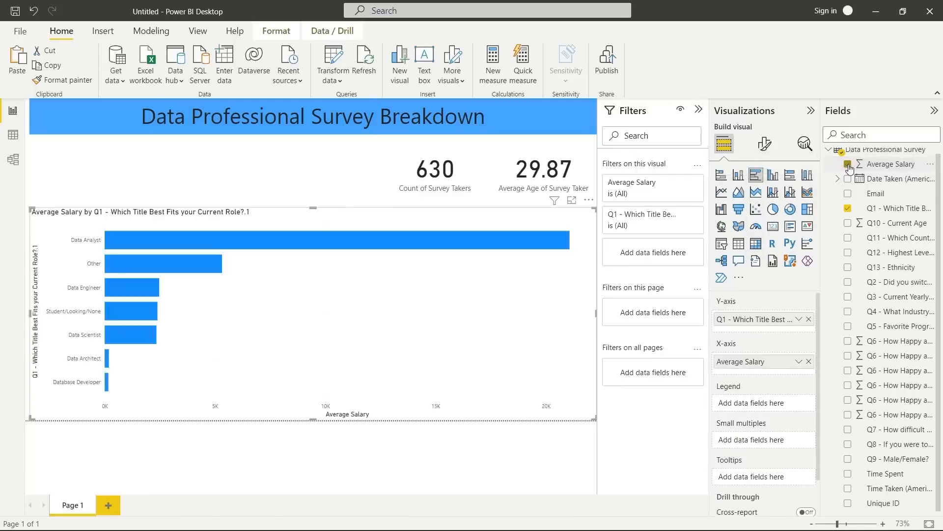
click(799, 364)
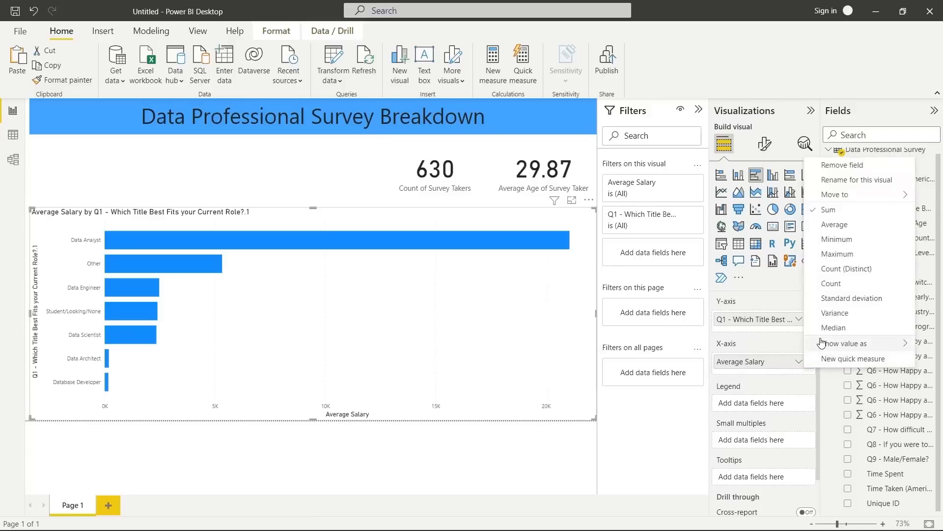
click(859, 225)
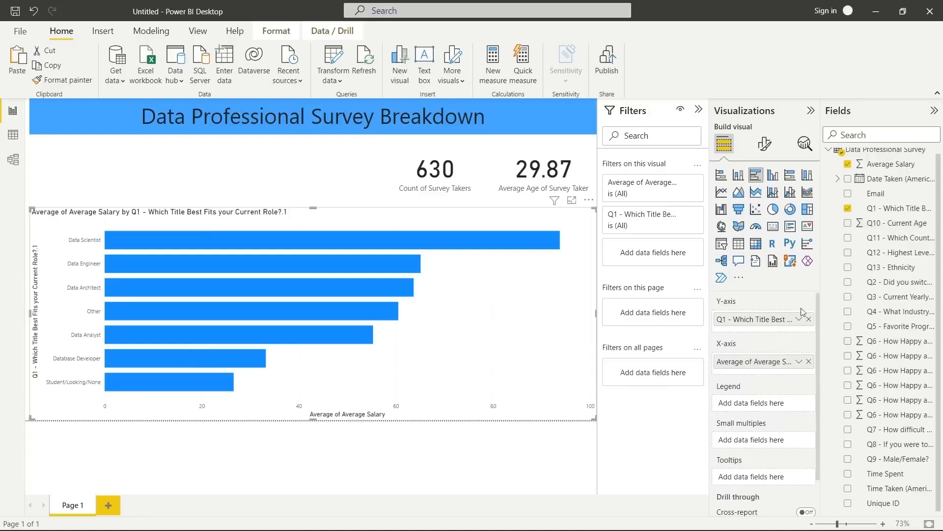
Try Q1 - Which Title Best Fits your Current Role? as the clustered bar chart's legend and inspect the bars' values.
drag(879, 209, 752, 402)
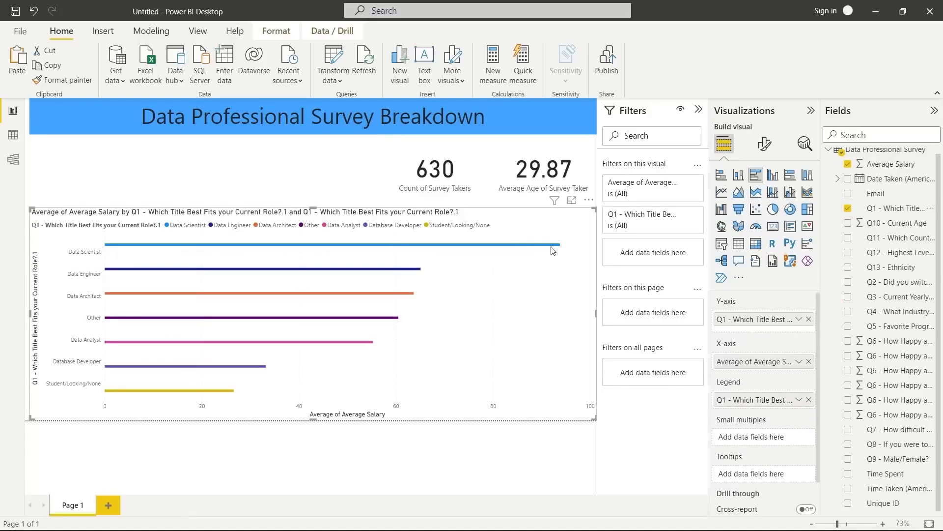
mouse_move(554, 249)
mouse_move(325, 271)
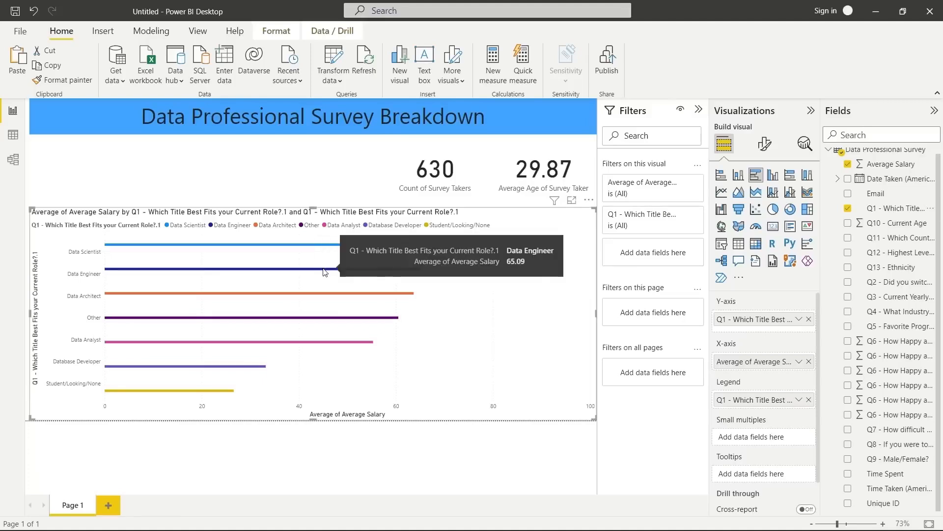
mouse_move(303, 297)
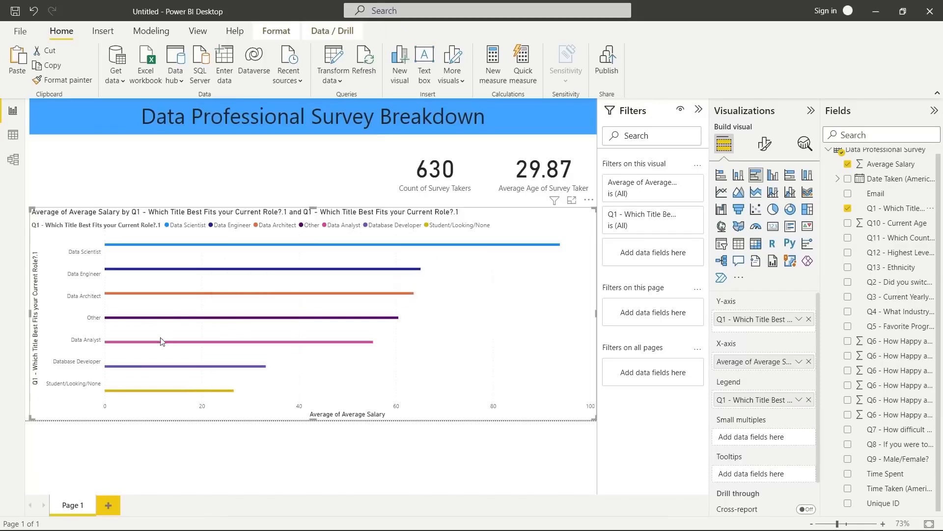
mouse_move(158, 345)
mouse_move(362, 347)
Convert the visual to a stacked bar chart with the Q1 title field as legend, and narrow it to about a third of the page.
click(721, 176)
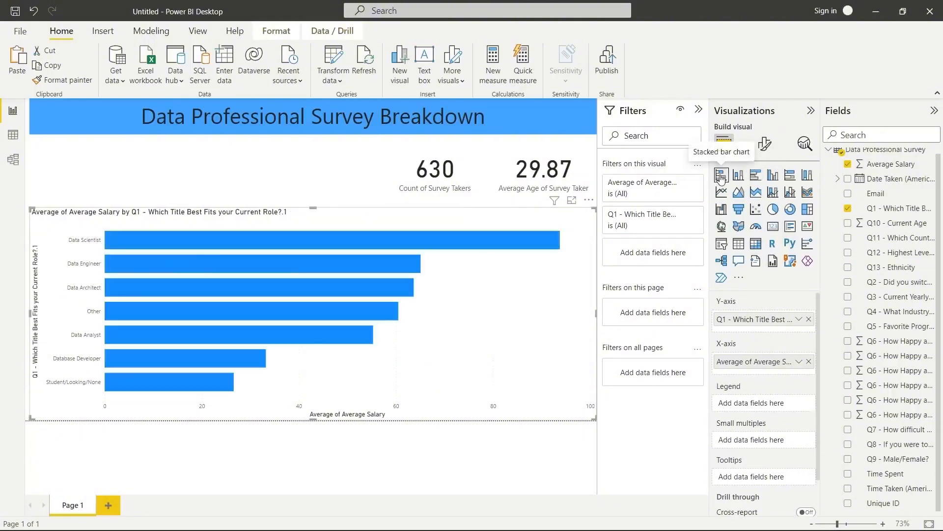
drag(914, 210, 792, 408)
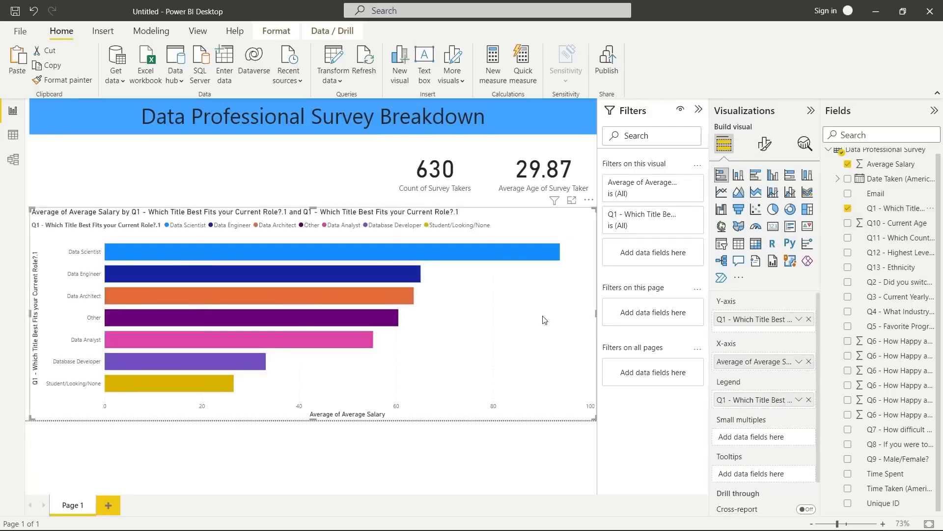
mouse_move(596, 312)
mouse_down()
mouse_move(580, 316)
mouse_move(596, 313)
mouse_up()
drag(596, 311, 237, 337)
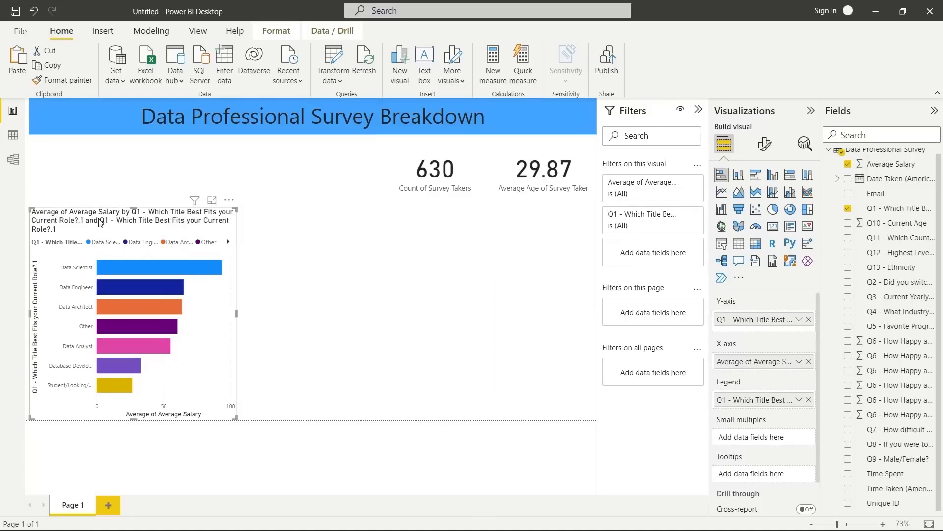
Set the bar chart's title text to "Average Salary By Job Title".
click(229, 200)
click(229, 200)
click(765, 144)
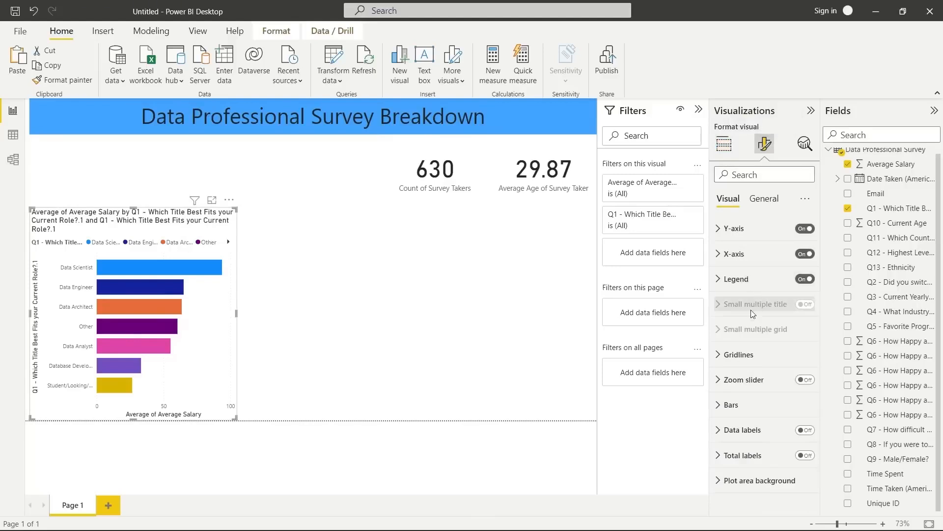
click(761, 199)
click(720, 255)
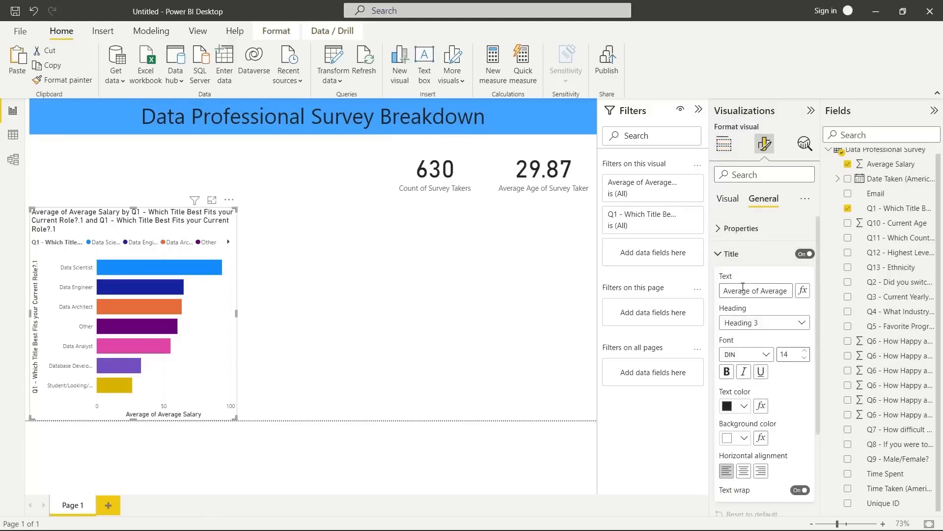
triple_click(743, 290)
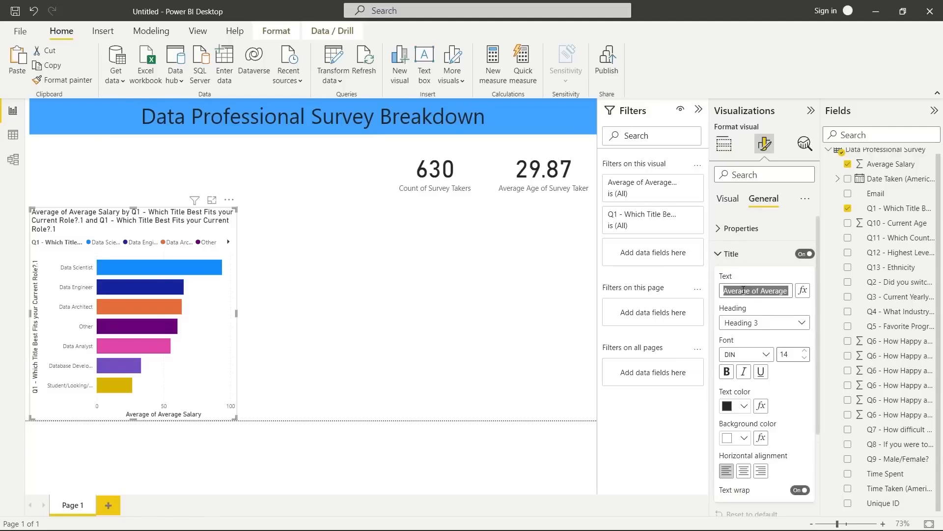
text(Avera)
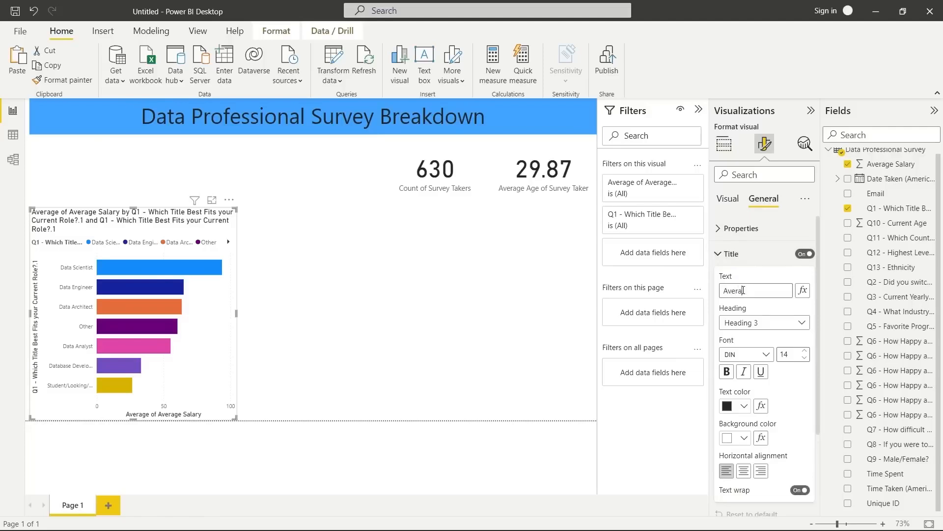
text(ge Salary By Job Title)
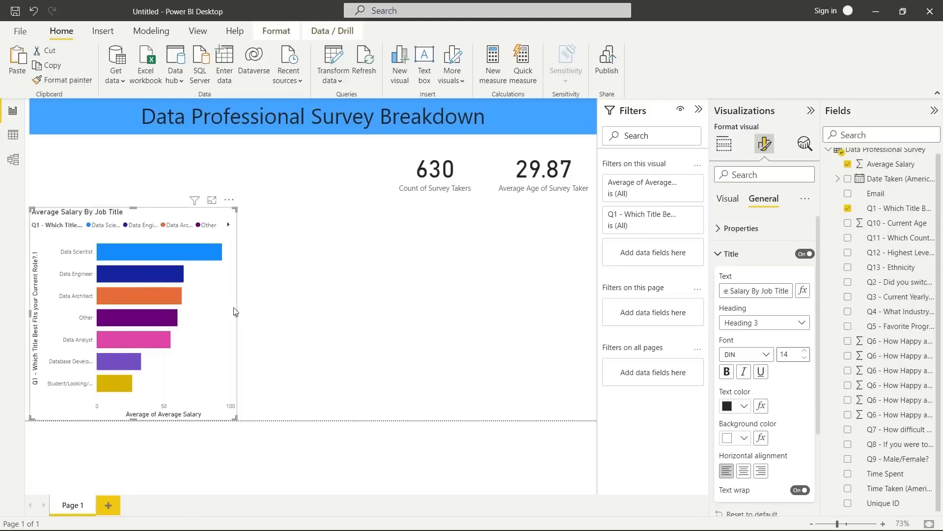
Resize the salary chart to just under a third of the page width and place it at the page's left edge directly below the title banner.
drag(237, 312, 264, 313)
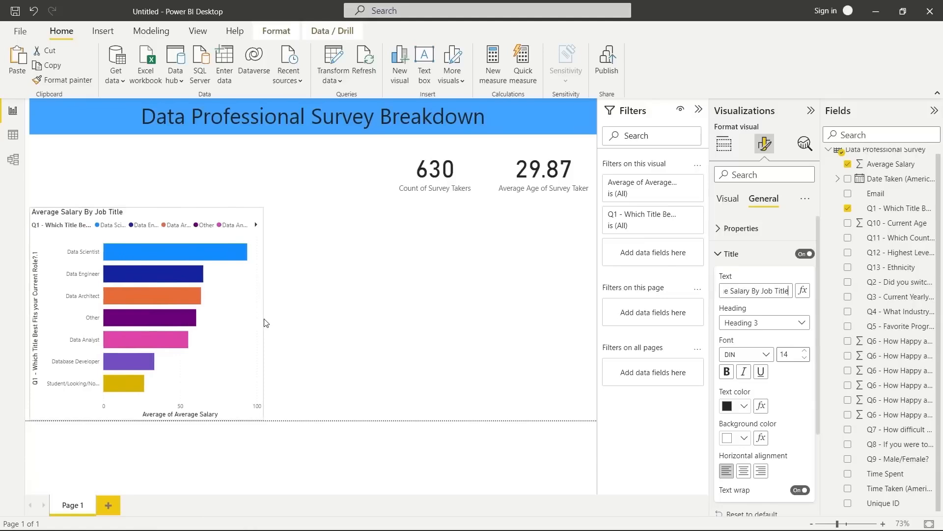
drag(199, 214, 188, 216)
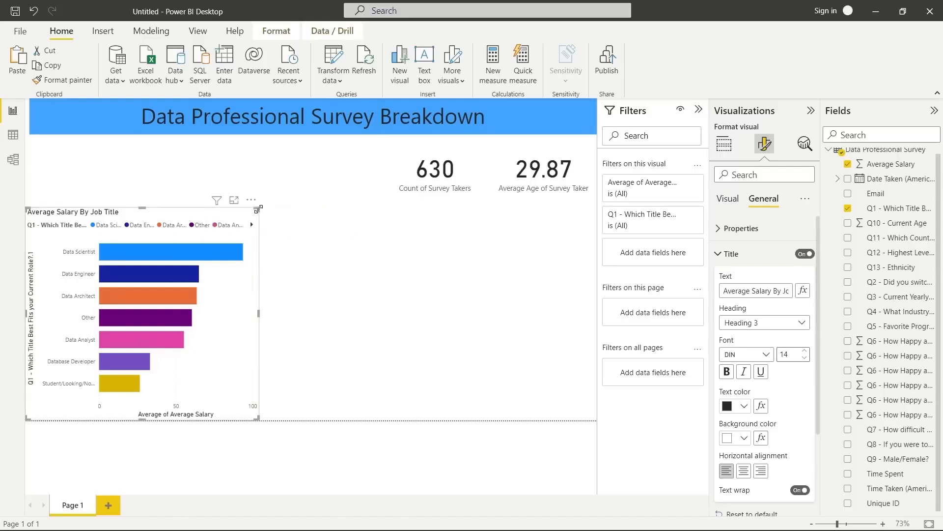
drag(258, 209, 135, 143)
Extend the Data Professional Survey Breakdown title banner to the page's left edge.
click(39, 115)
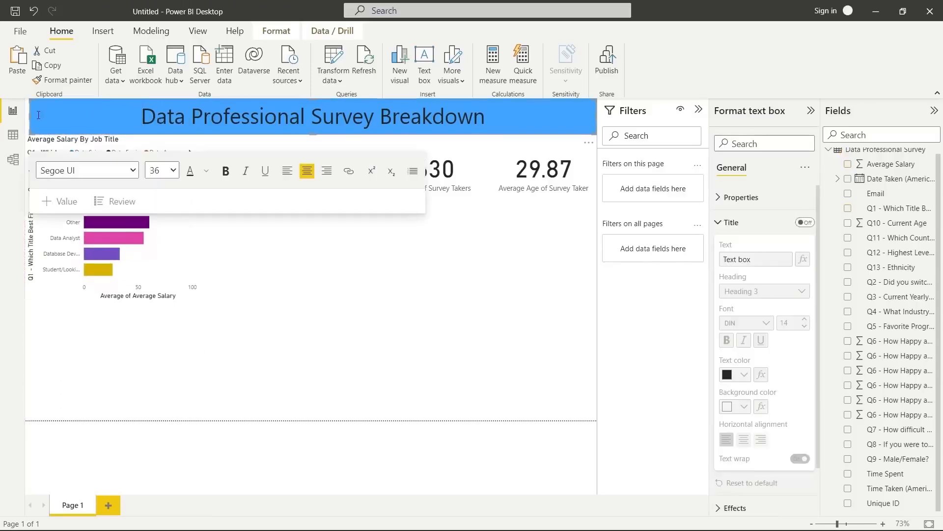
drag(30, 115, 25, 116)
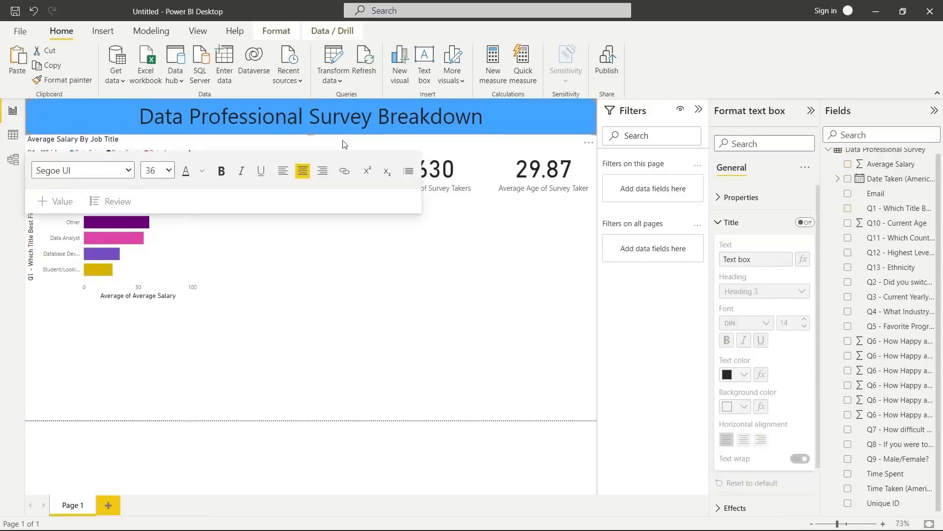
click(357, 297)
Rename the Y-axis field of the Average Salary By Job Title chart to "Job Title" for this visual.
click(187, 225)
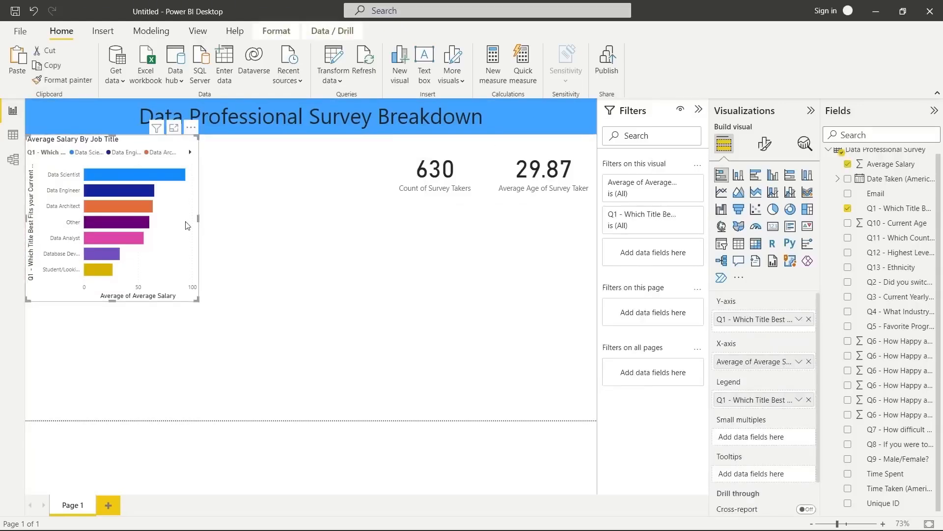
click(800, 320)
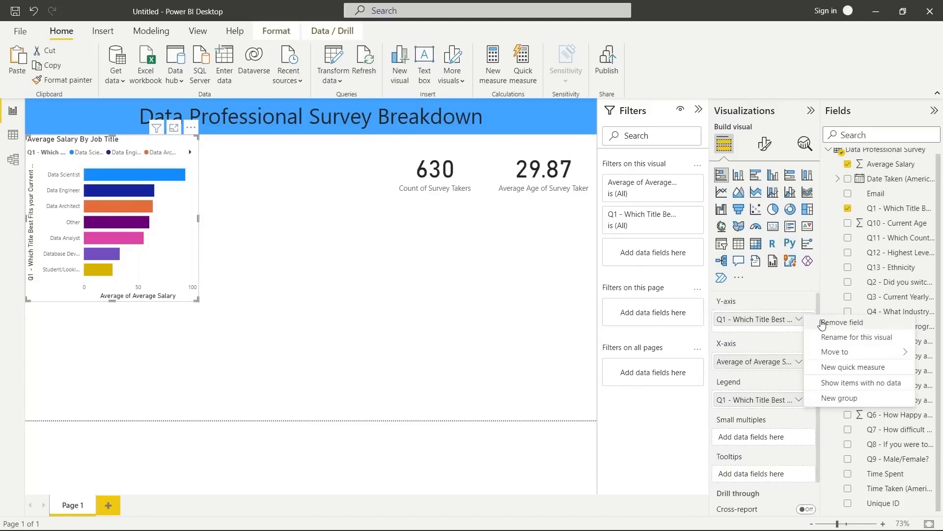
click(828, 338)
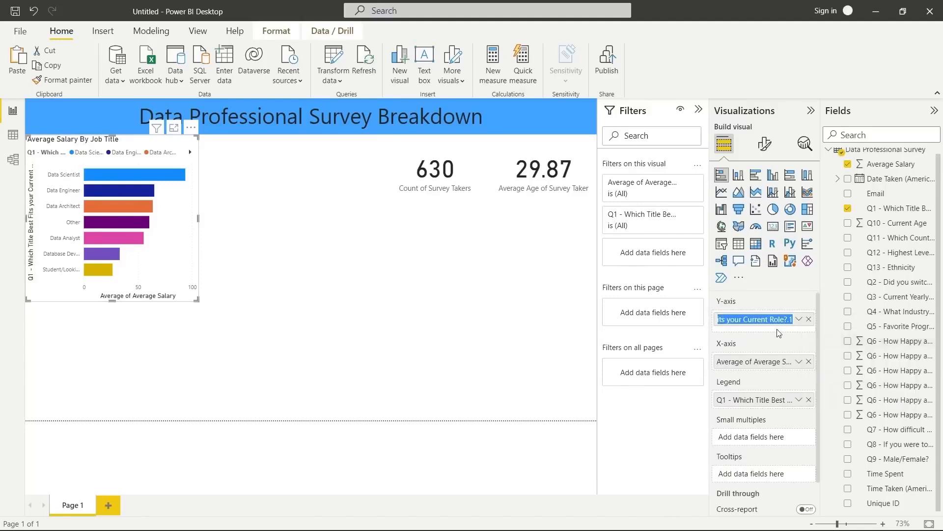
text(Job Titkle)
key(Return)
click(799, 319)
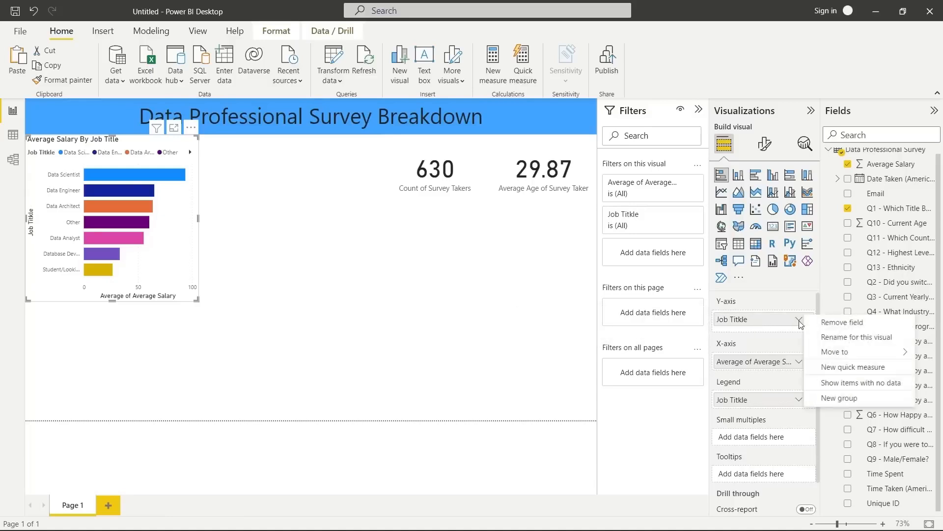
click(831, 338)
click(762, 317)
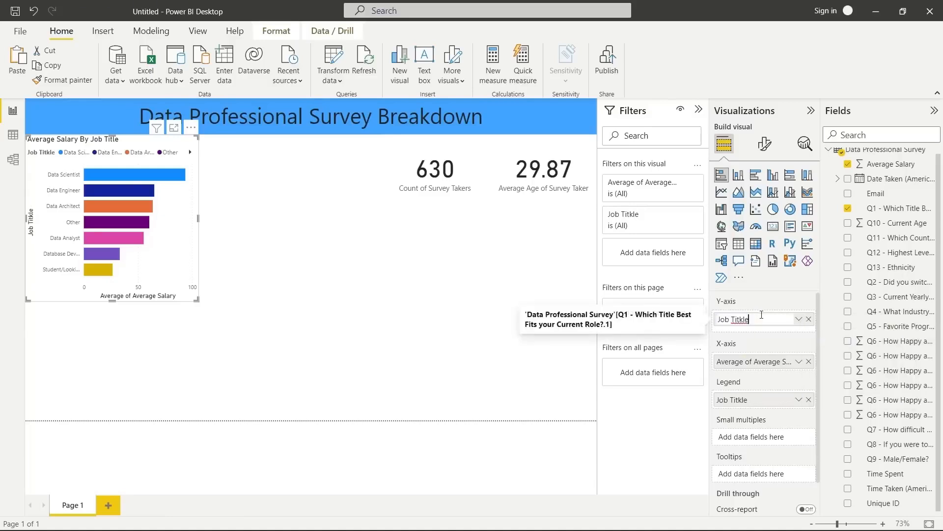
key(BackSpace)
key(BackSpace)
key(BackSpace)
text(le)
key(Return)
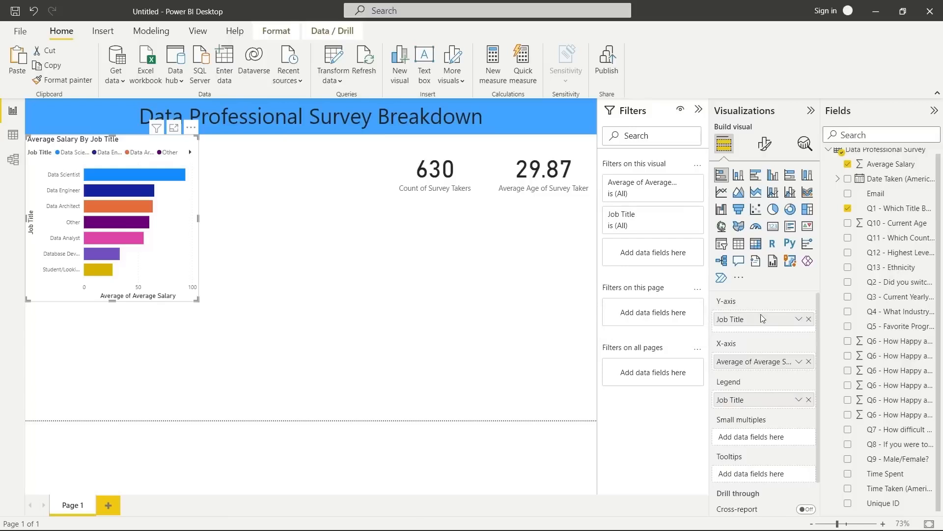
Rename the salary chart's X-axis field to "Average Salary" for this visual.
click(798, 362)
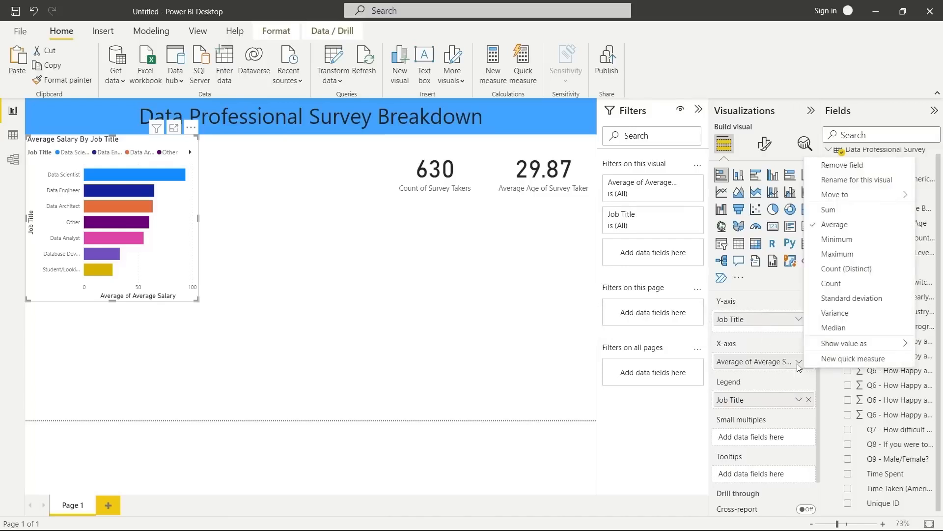
click(847, 181)
click(750, 362)
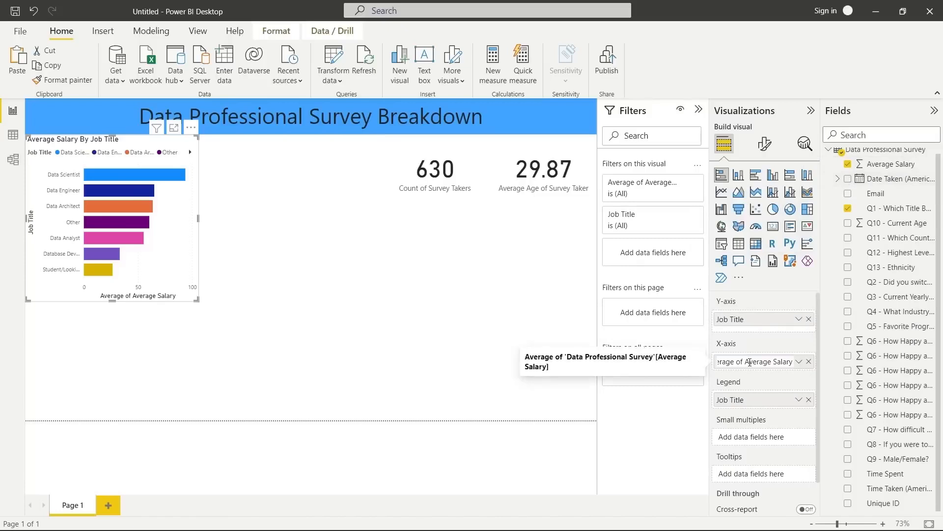
drag(747, 362, 671, 369)
key(BackSpace)
key(Return)
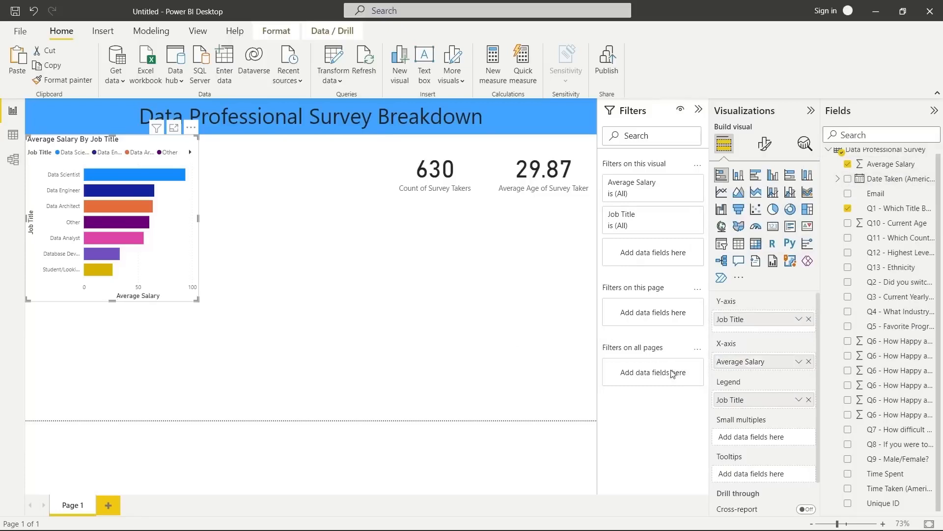
Create a separate clustered column chart counting Unique ID by Q5 favorite programming language, and place it in the page's lower right.
click(233, 358)
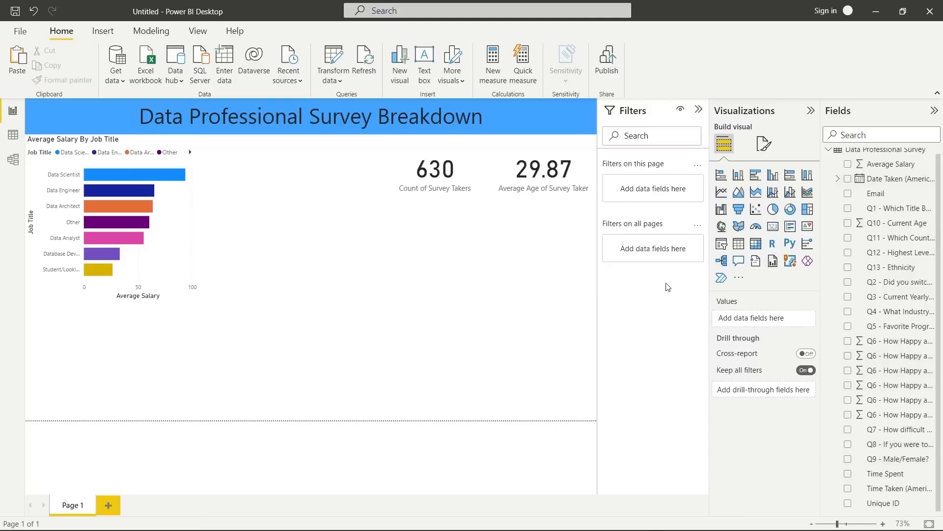
click(848, 326)
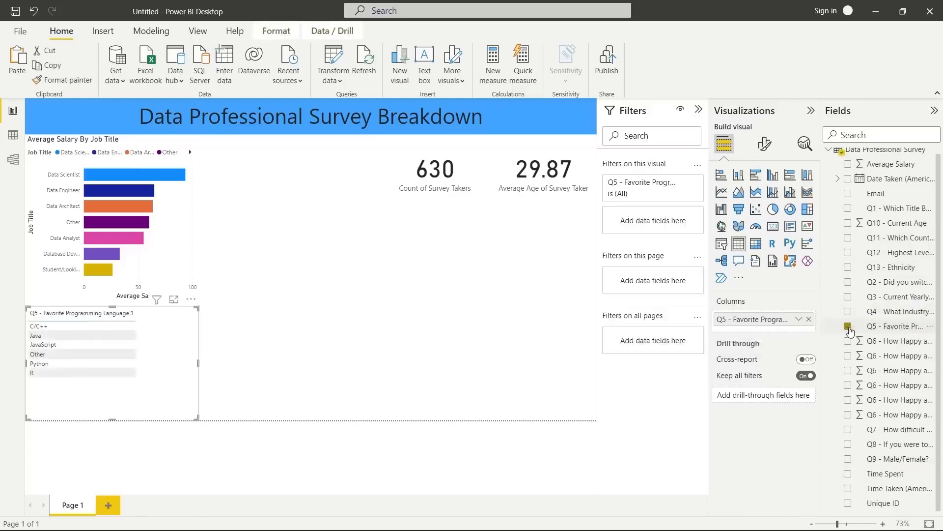
click(848, 504)
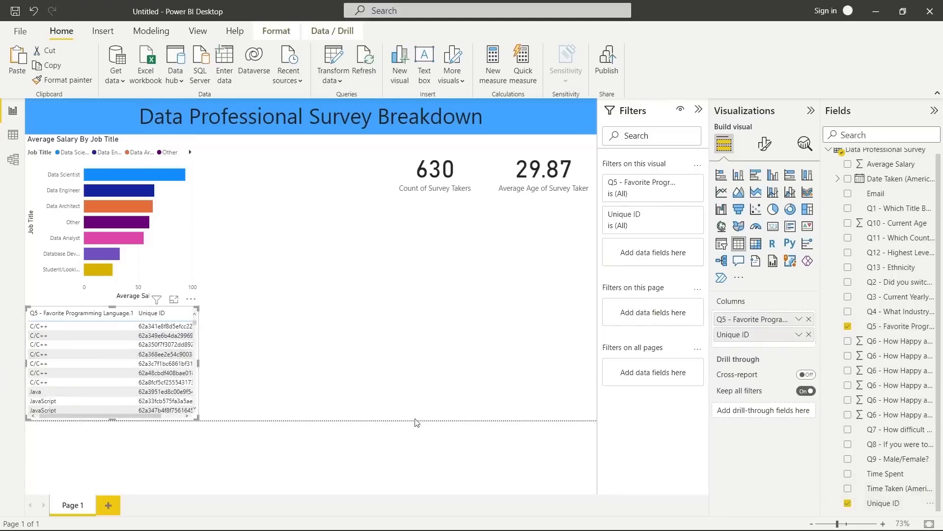
click(772, 177)
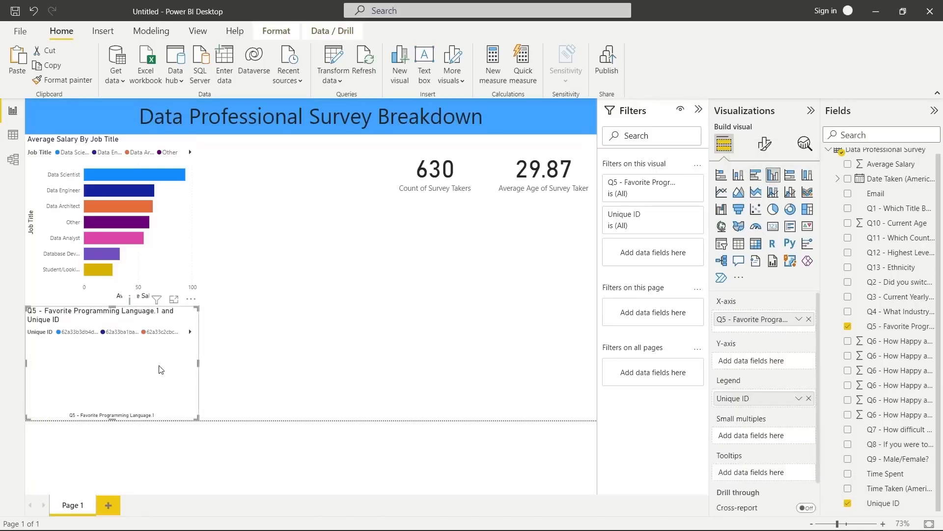
drag(162, 369, 541, 357)
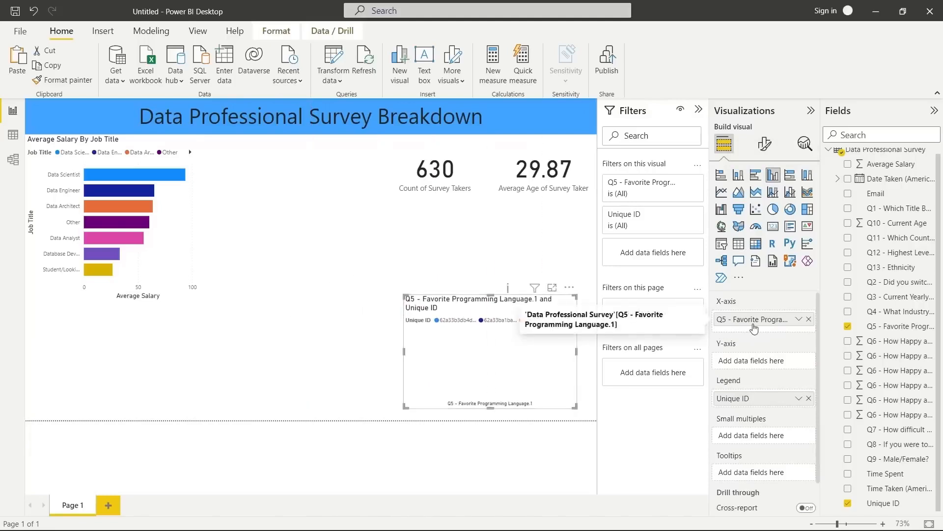
drag(764, 403, 766, 367)
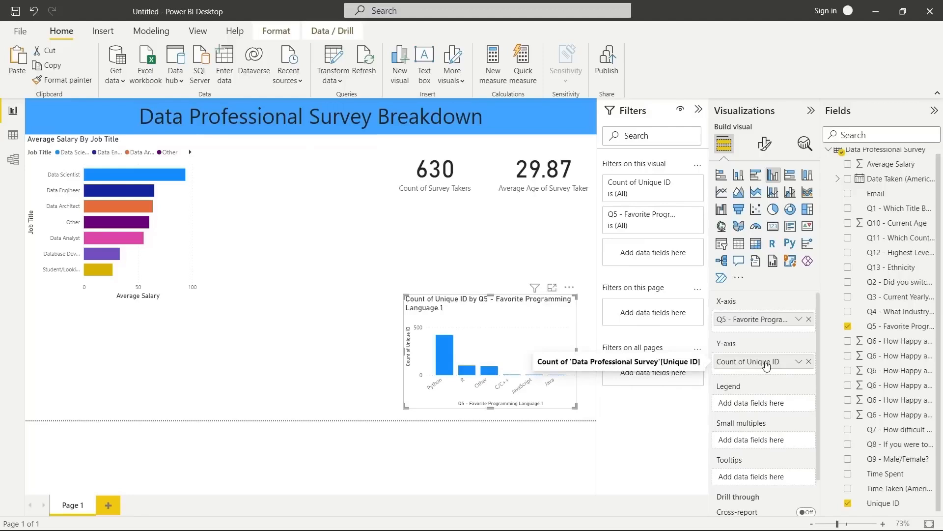
Rename the column chart's Y-axis field to "Count of Voters" for this visual.
click(799, 362)
click(837, 381)
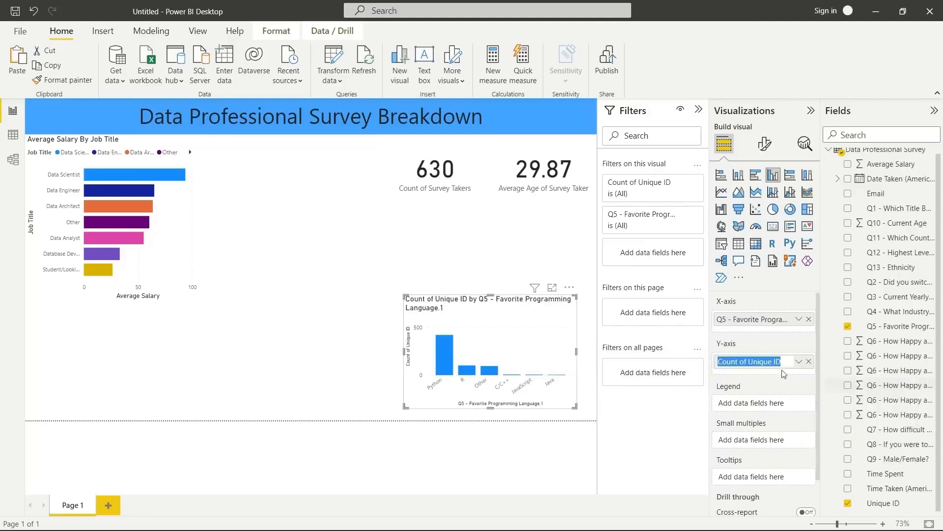
drag(781, 362, 750, 362)
text(Voters)
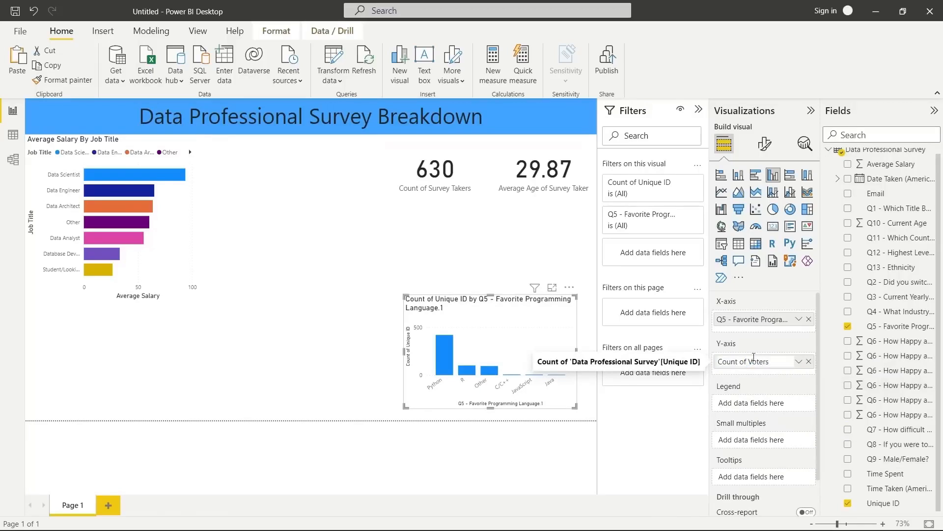
key(Return)
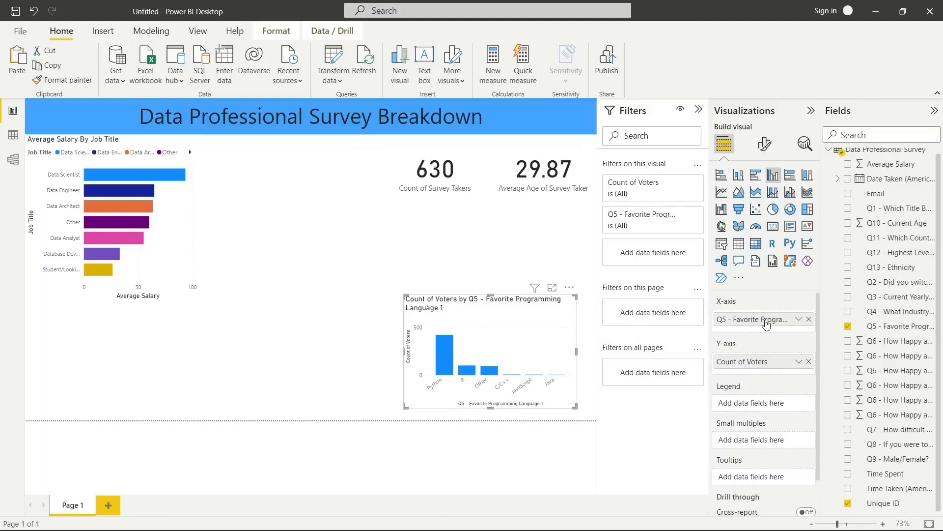
Shorten the column chart's X-axis field name to "Favorite Programming Language" by removing the question prefix and the ".1" suffix.
click(799, 319)
click(857, 338)
click(732, 319)
key(Home)
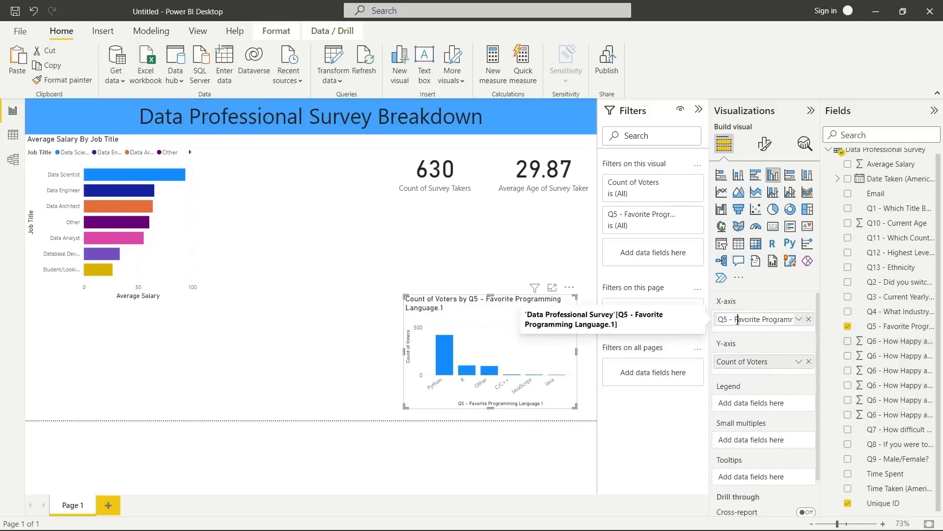
key(Delete)
key(Delete)
key(Delete)
key(Delete)
key(Delete)
key(End)
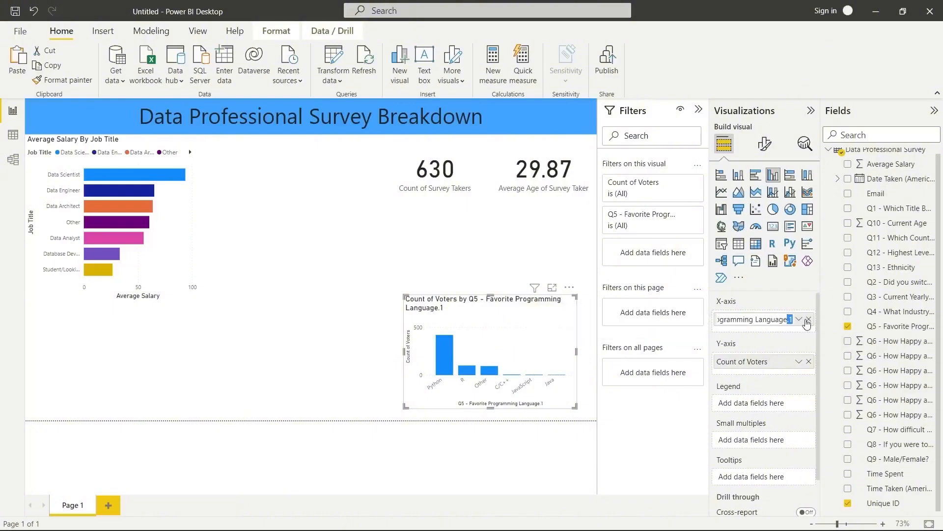
key(BackSpace)
key(BackSpace)
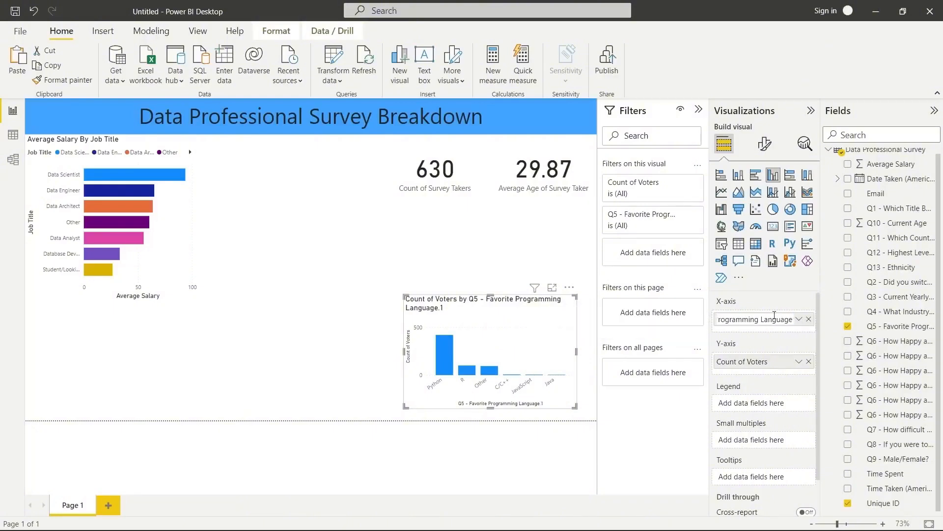
Set the column chart's title text to "Favorite Programming Language".
click(765, 143)
click(764, 198)
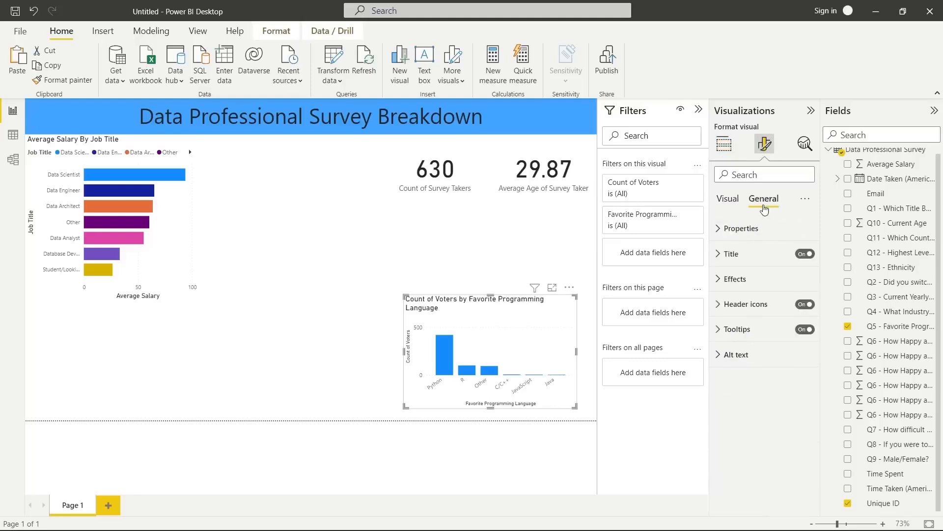
click(718, 254)
triple_click(759, 290)
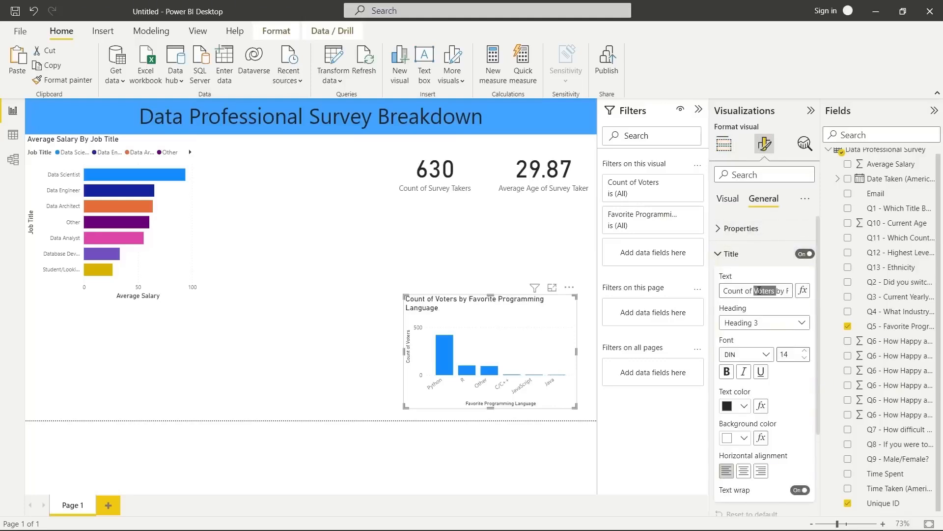
text(Favorite Programming LAn)
key(BackSpace)
key(BackSpace)
text(anguage)
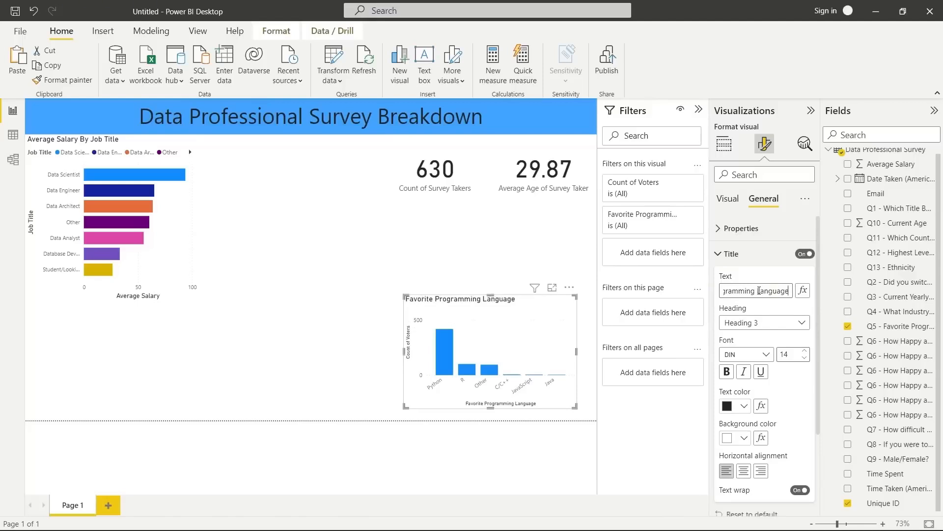
Enlarge the programming language chart up and to the left to about two thirds of the page width.
click(440, 292)
click(440, 292)
drag(399, 291, 205, 209)
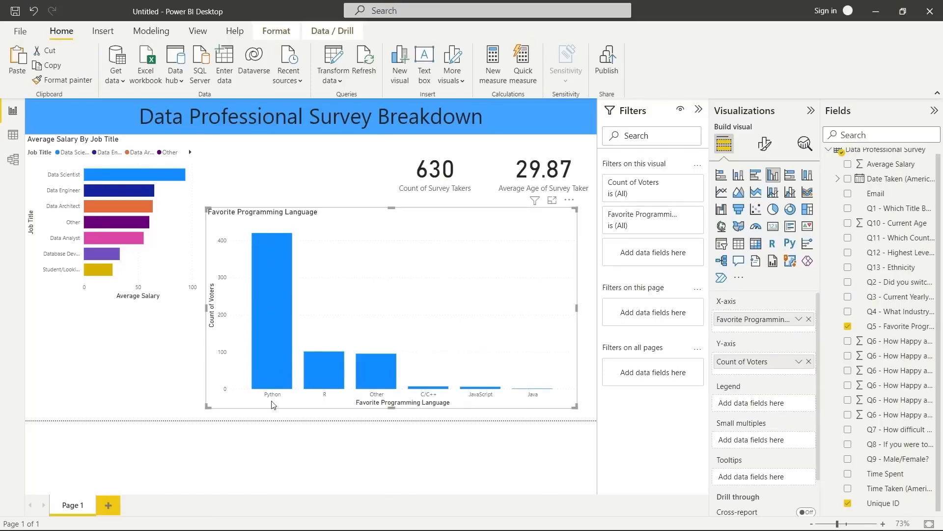
Convert the programming language chart to a stacked column chart with the Q1 title field as legend, and shrink it into the page's lower-left corner.
mouse_move(278, 390)
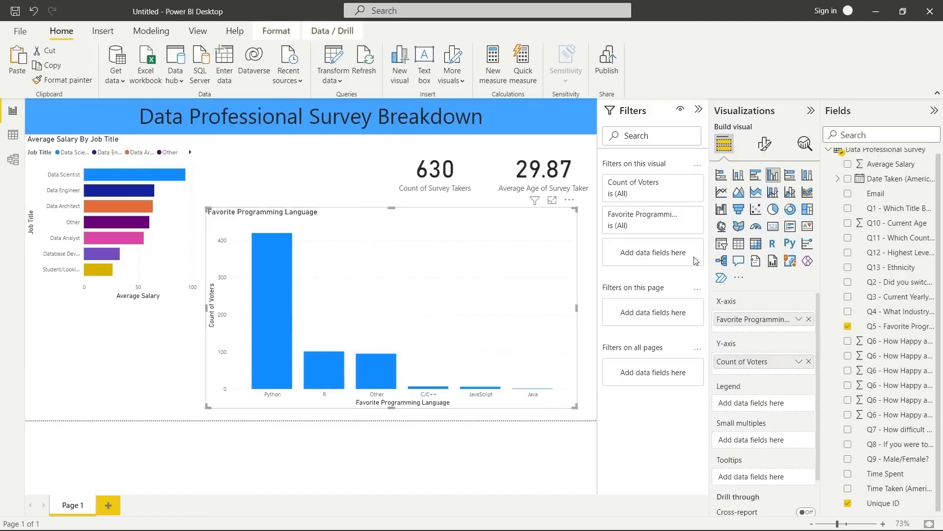
drag(895, 208, 772, 404)
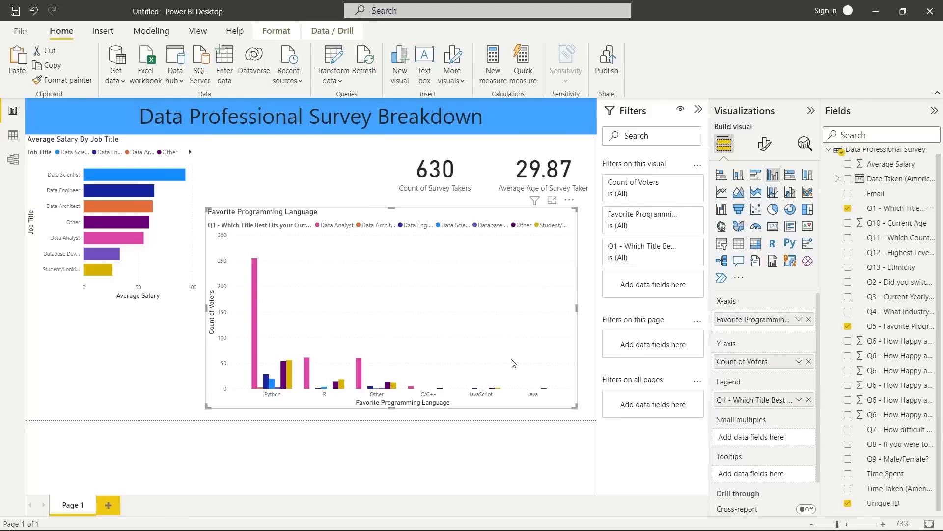
click(737, 176)
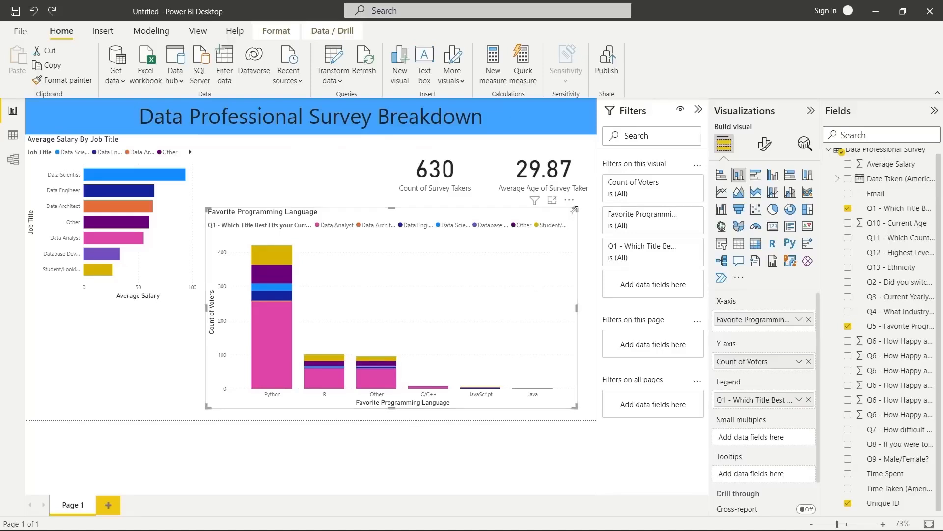
drag(575, 210, 189, 322)
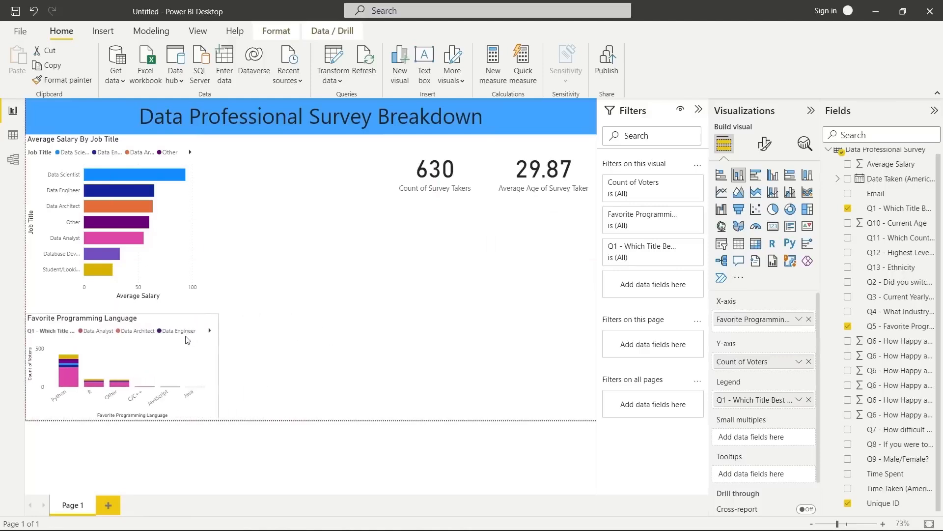
Add a filled map visual with the Q11 country field as its location.
click(303, 309)
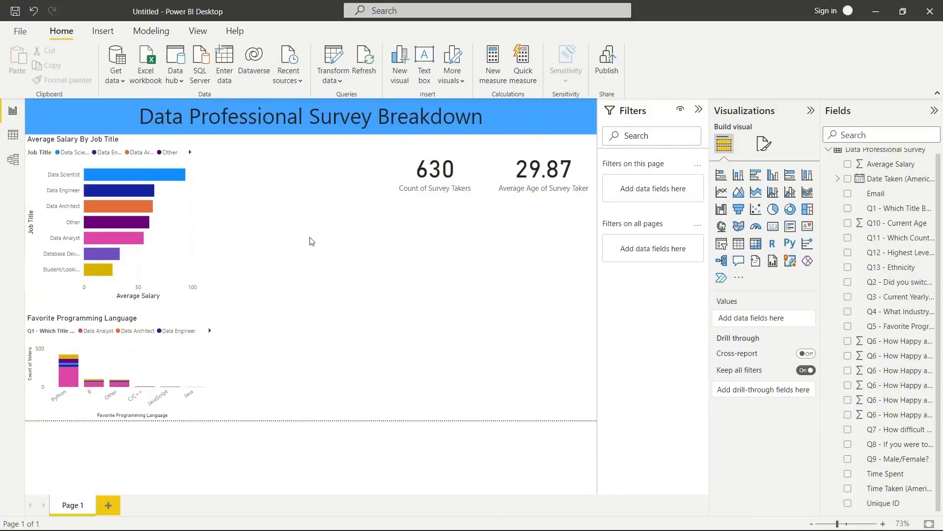
click(739, 227)
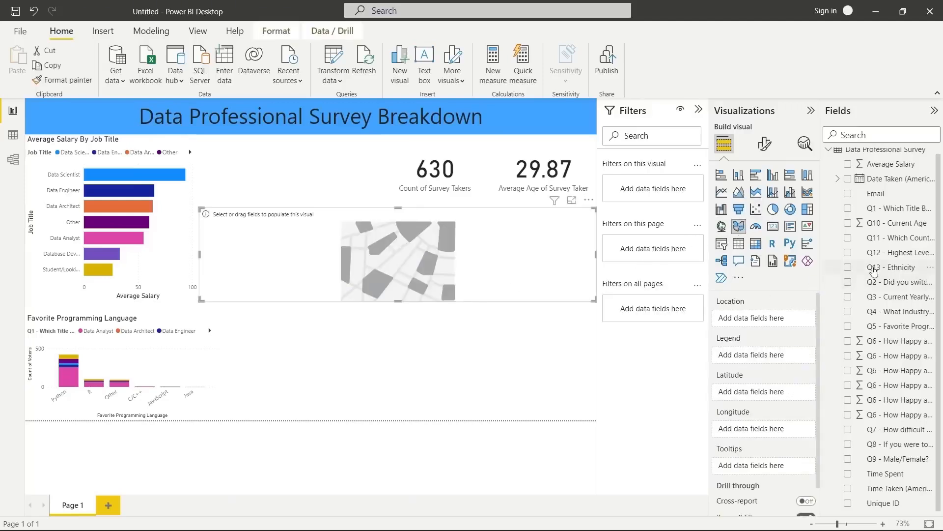
drag(889, 238, 780, 320)
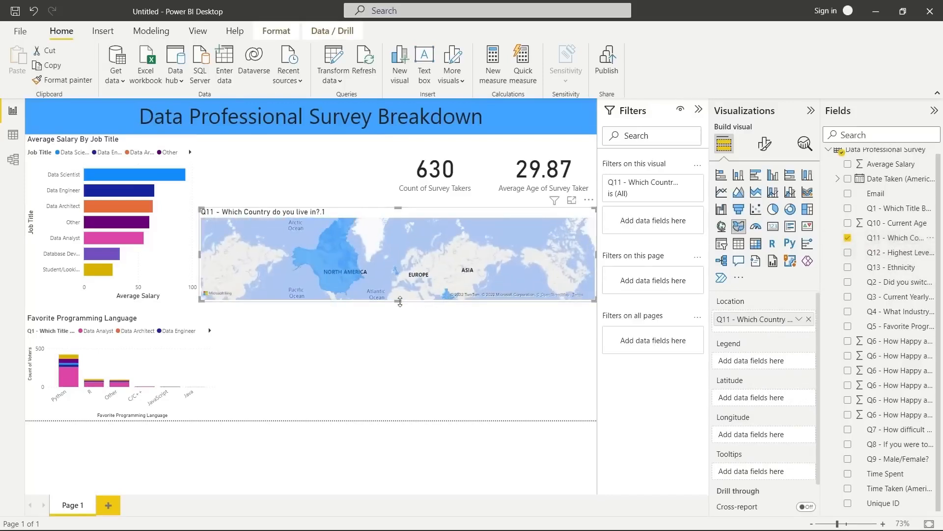
Resize the country map to about 40 percent of the page's width and height, keeping it at the right edge below the summary cards.
drag(398, 301, 398, 322)
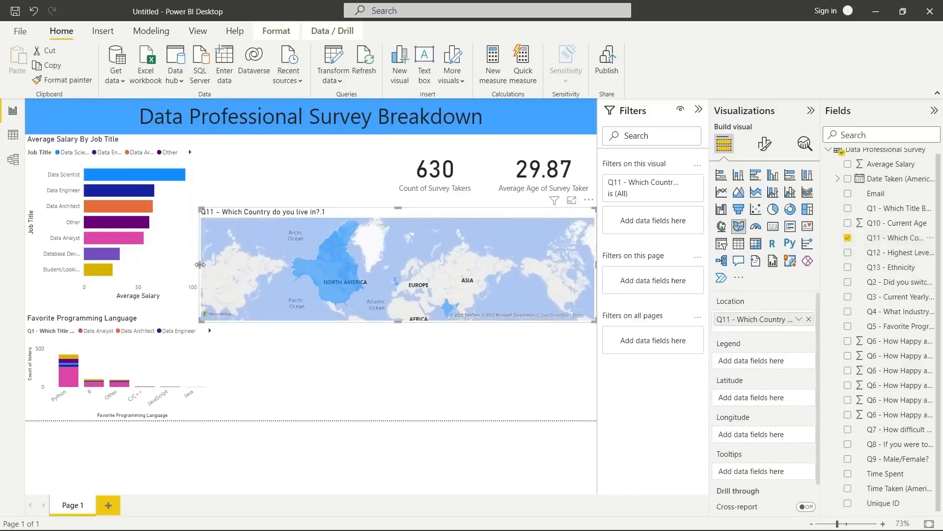
drag(201, 266, 361, 266)
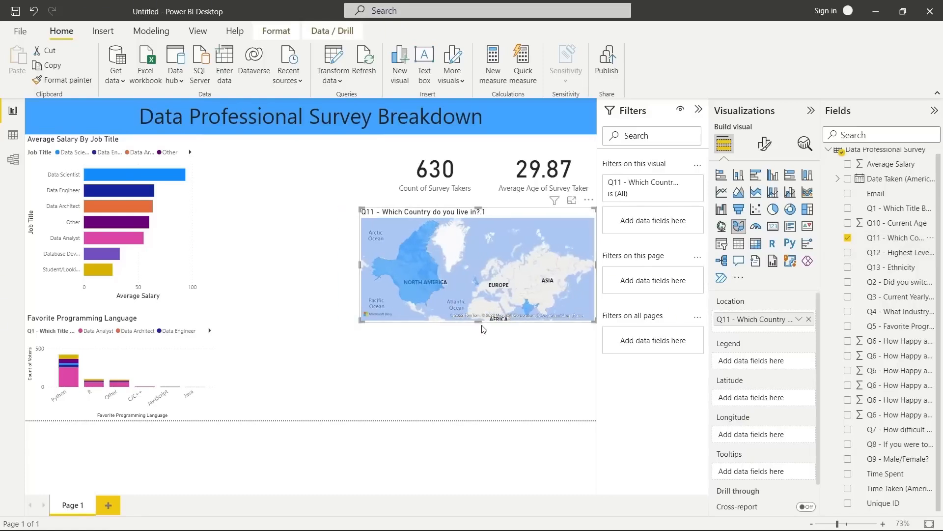
drag(477, 322, 481, 343)
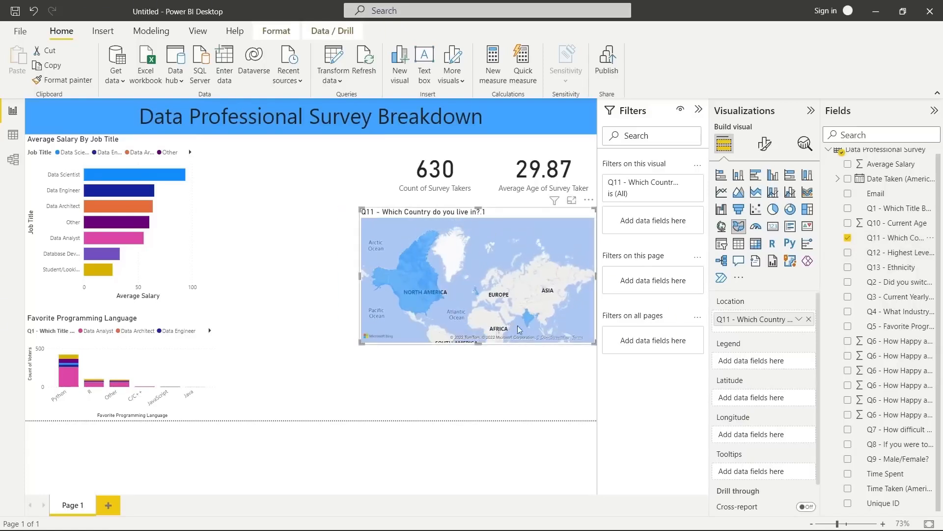
Move the country map down to the page's lower-right corner.
click(518, 369)
drag(514, 212, 525, 289)
click(308, 357)
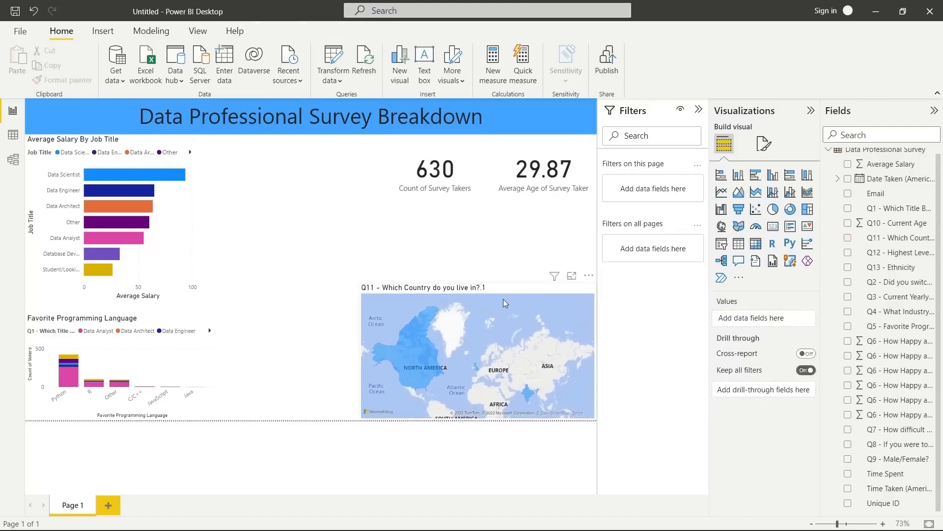
Convert the country map to a treemap with Count (Distinct) of the Q11 country field as values, and fit it between the salary chart and cards.
click(522, 290)
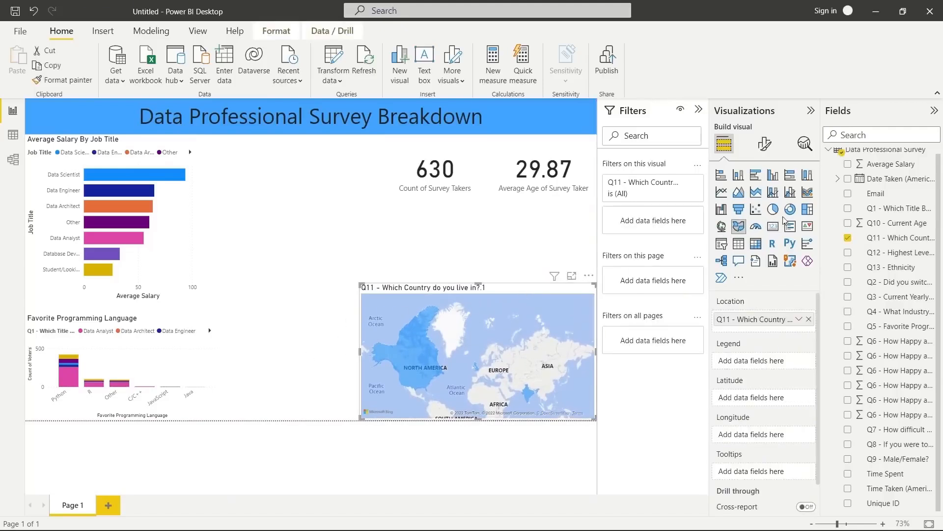
click(806, 212)
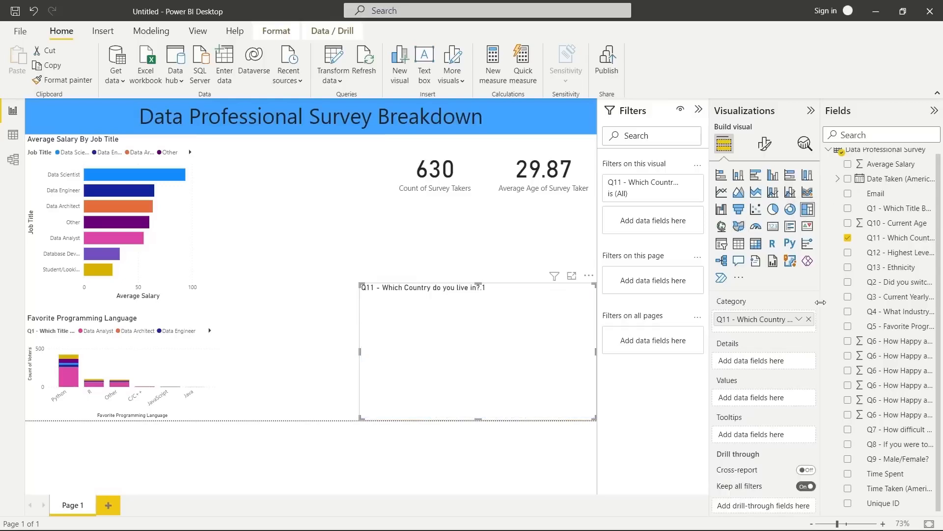
drag(890, 239, 775, 397)
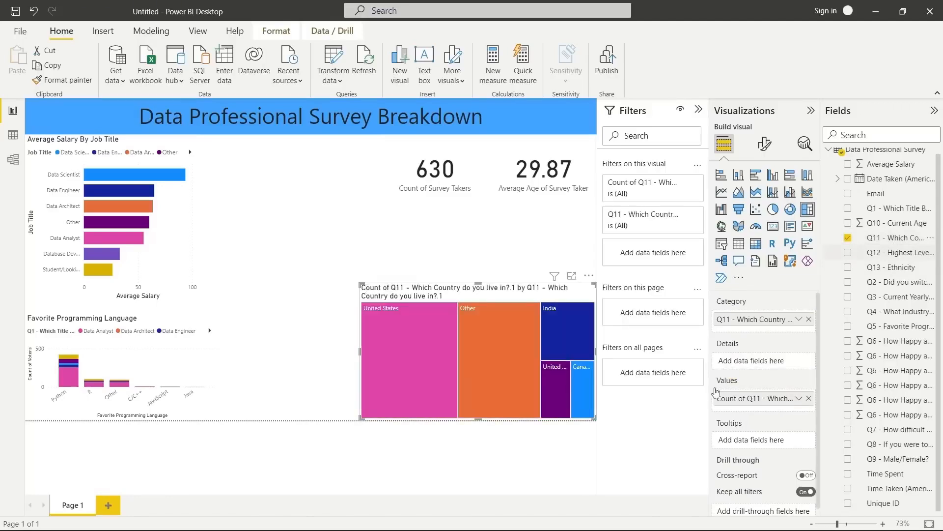
click(800, 398)
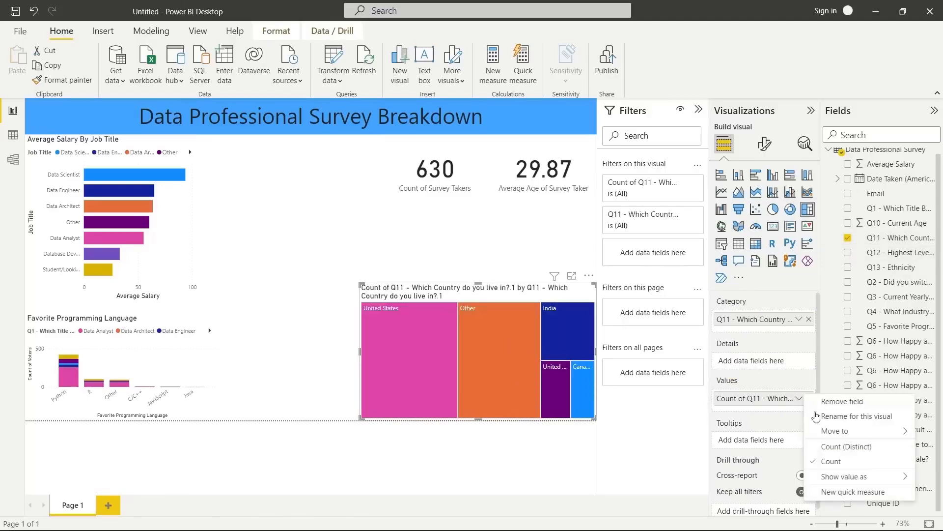
click(831, 447)
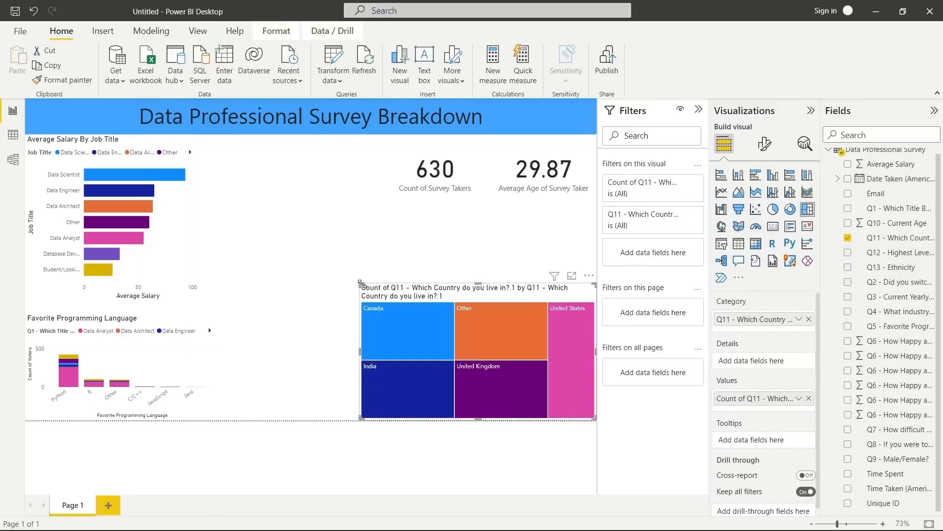
drag(361, 284, 297, 141)
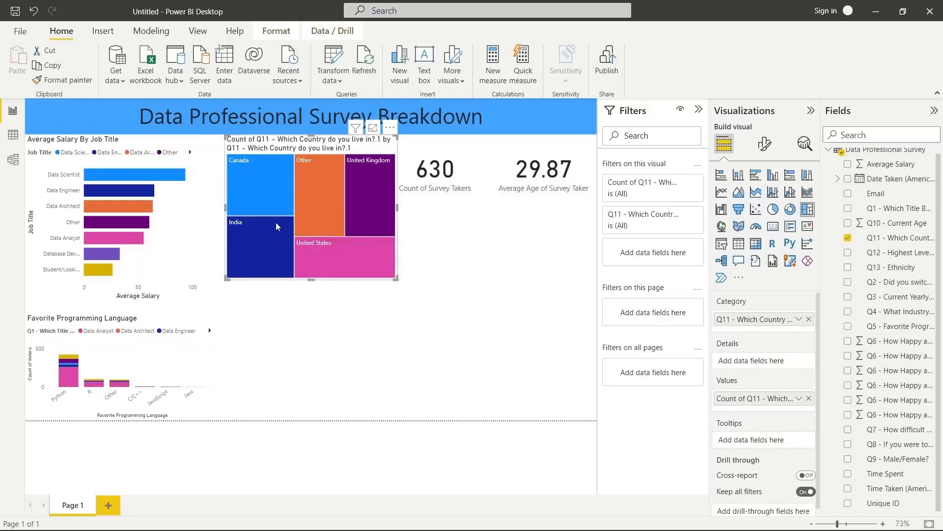
Cross-filter the report by United States and by India in the treemap, compare the average salaries per job title, and clear the filter.
click(316, 243)
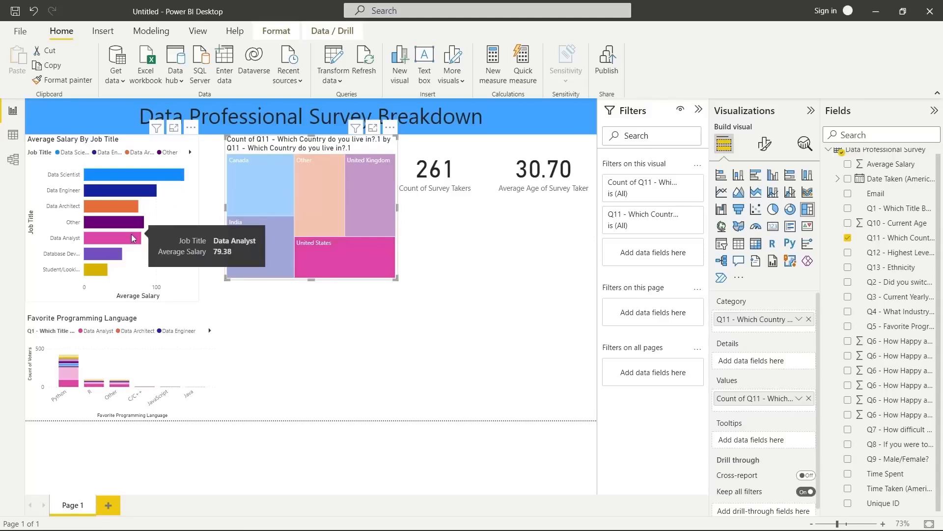
click(269, 243)
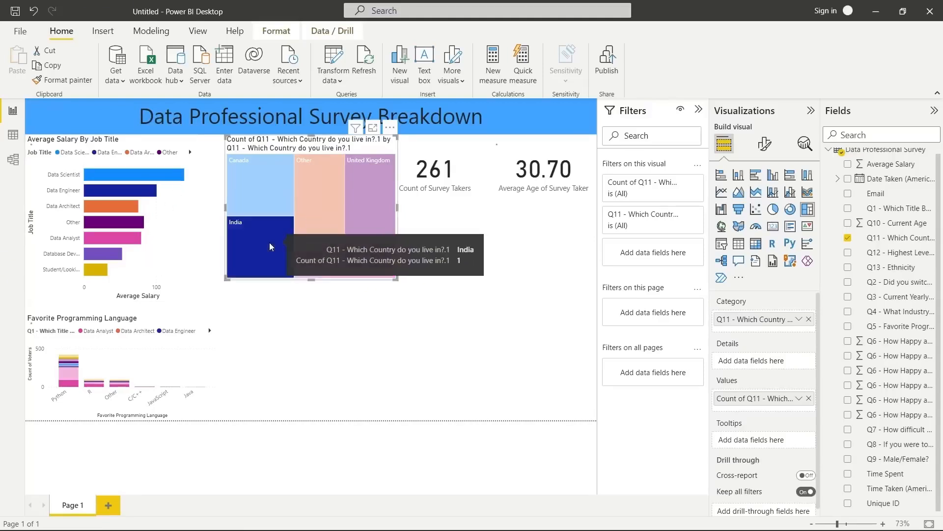
mouse_move(133, 171)
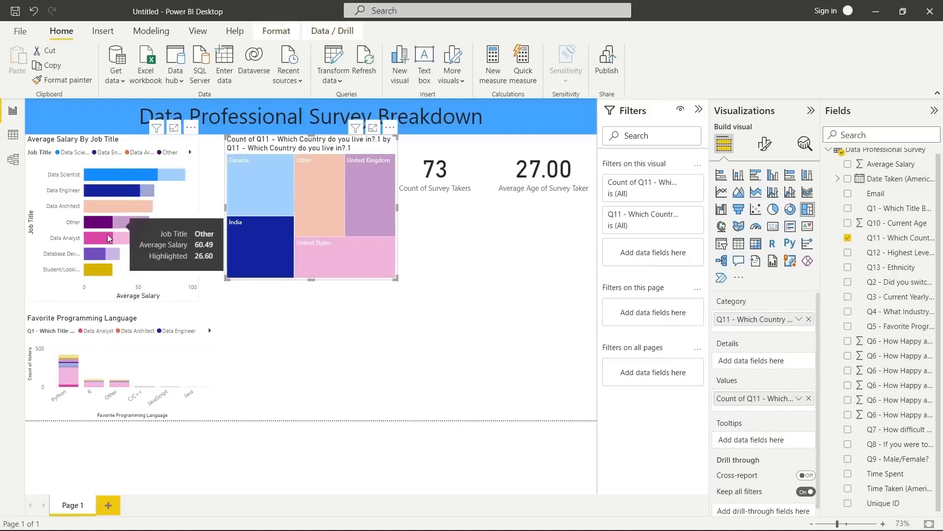
mouse_move(108, 240)
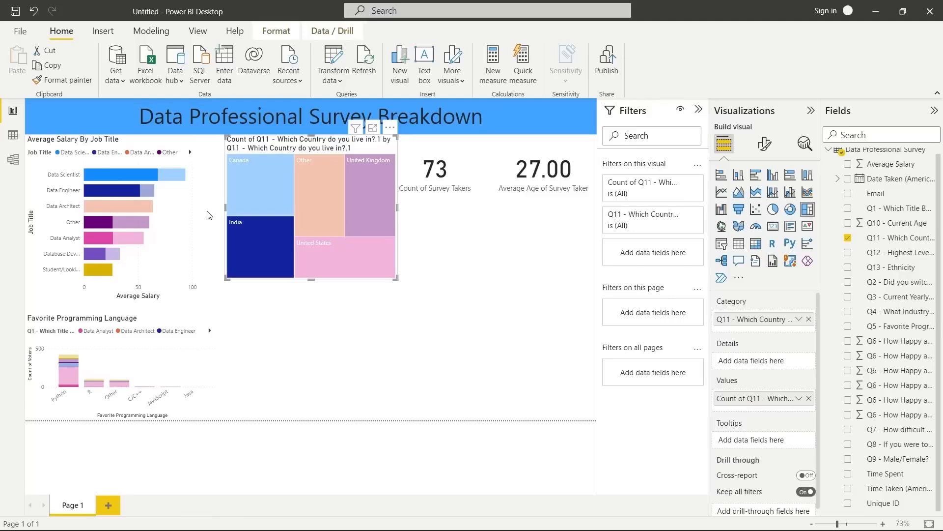
key(Escape)
click(259, 237)
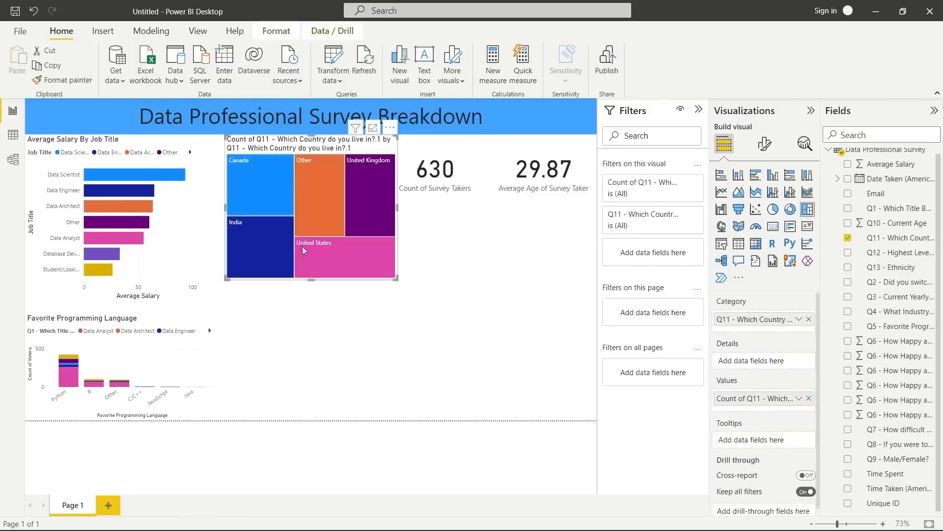
Shrink the country treemap slightly, keeping its upper-left corner beside the salary chart.
click(299, 317)
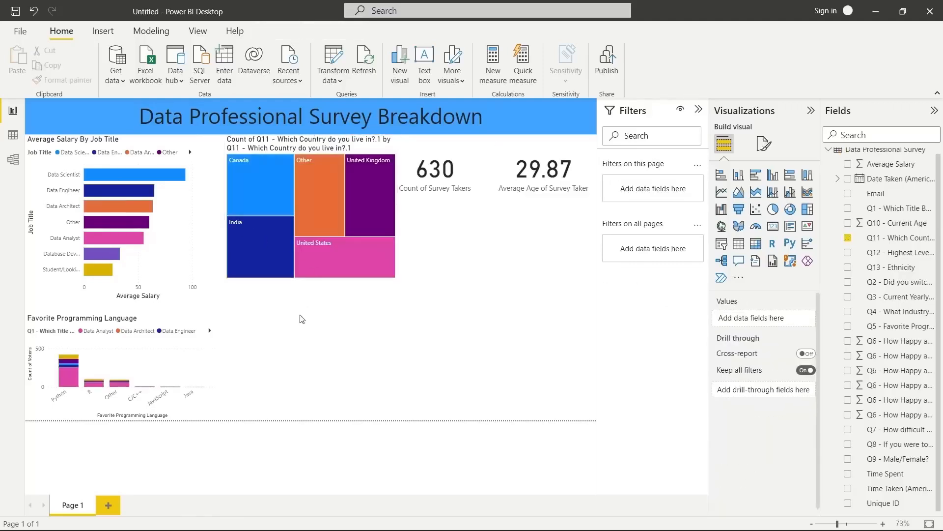
click(376, 269)
click(482, 317)
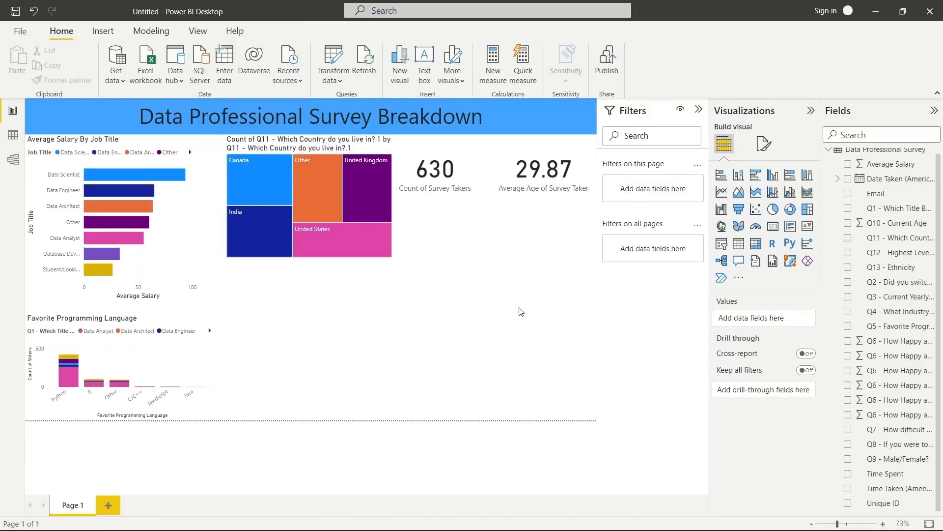
Add two empty gauge visuals and stack them along the page's right edge below the summary cards.
click(756, 227)
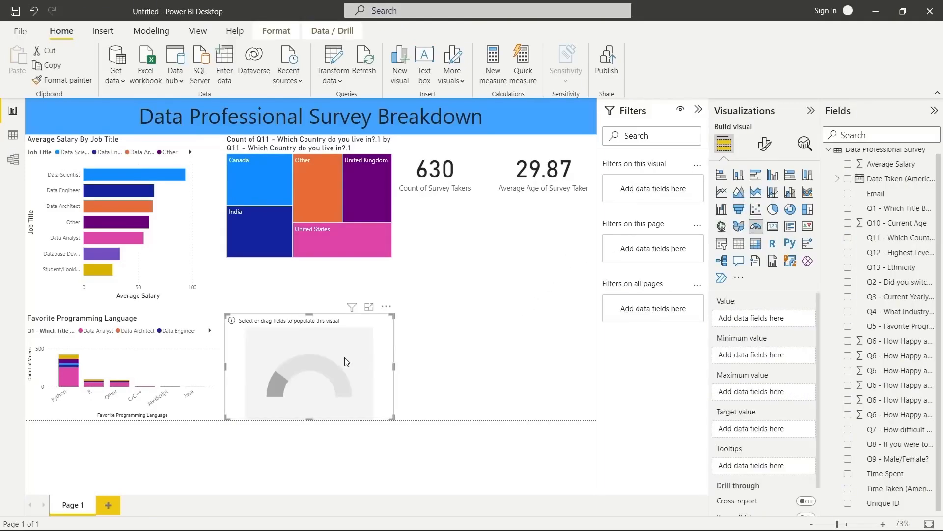
drag(347, 359, 549, 242)
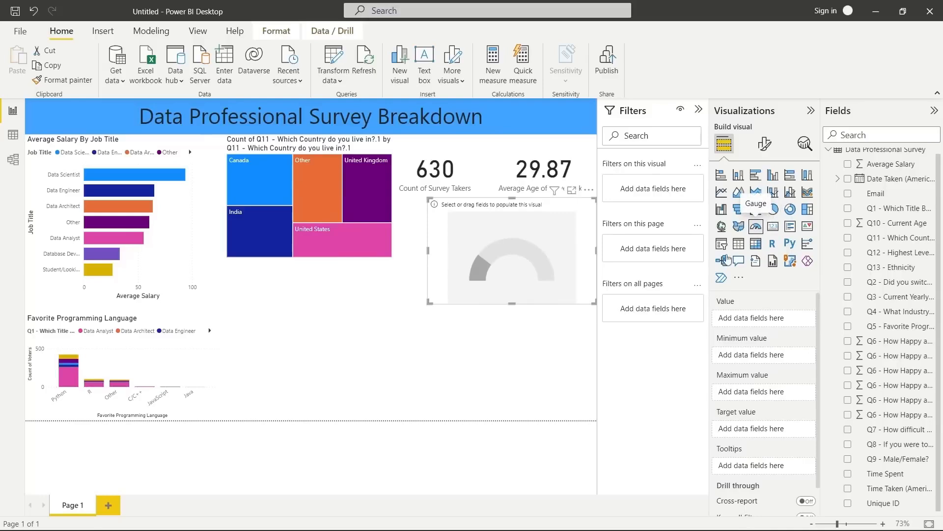
click(757, 228)
click(756, 228)
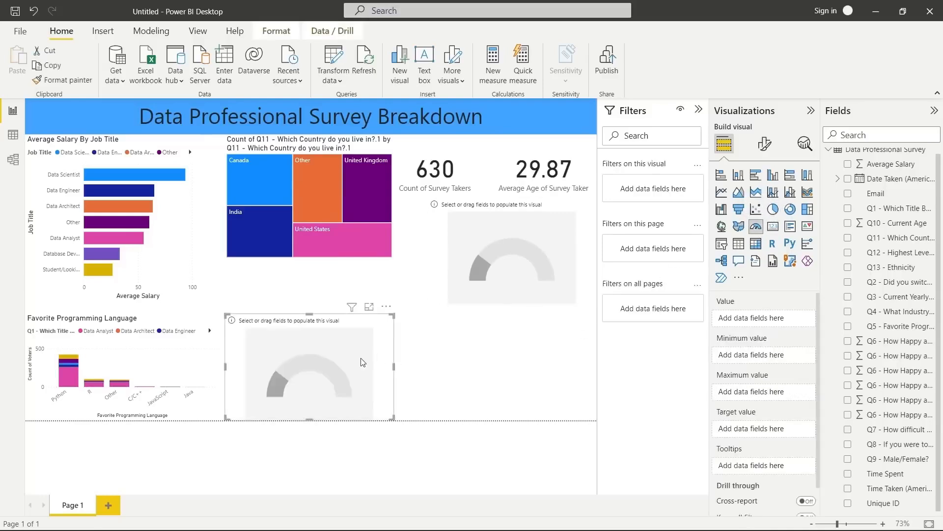
drag(360, 360, 563, 367)
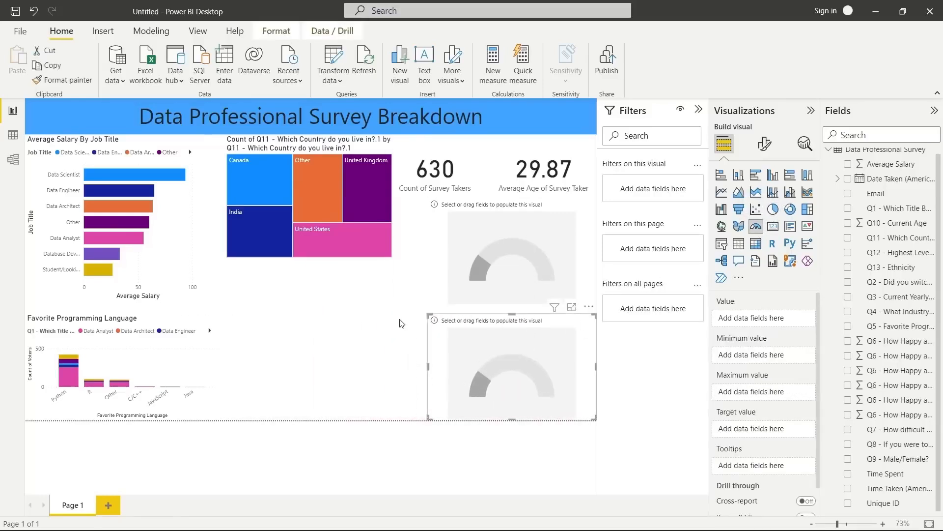
click(382, 309)
Set the upper gauge's value to the Average of the Q6 happiness field for Work/Life Balance.
click(558, 258)
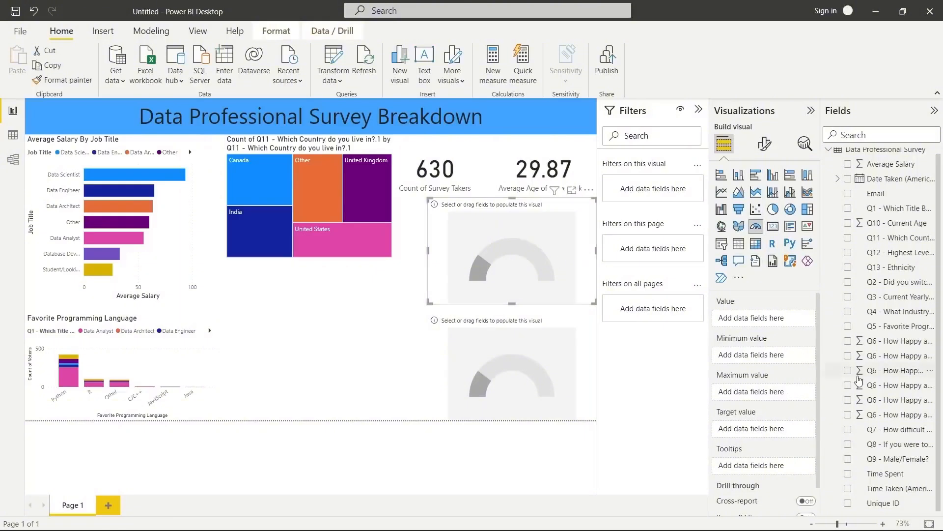
click(899, 420)
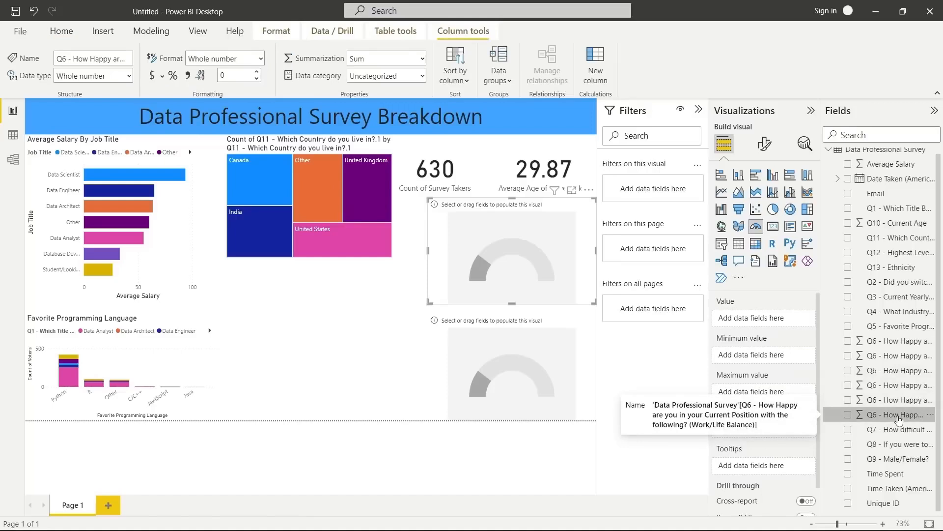
click(847, 415)
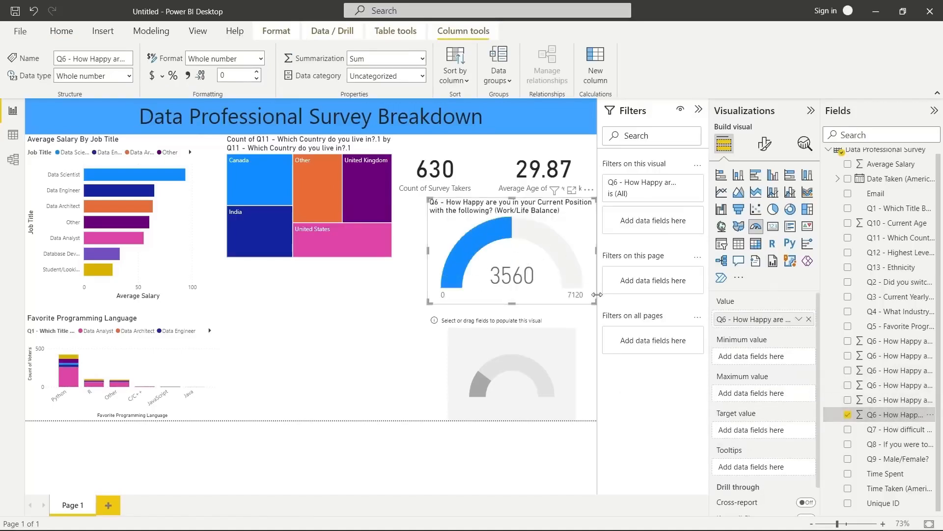
click(800, 319)
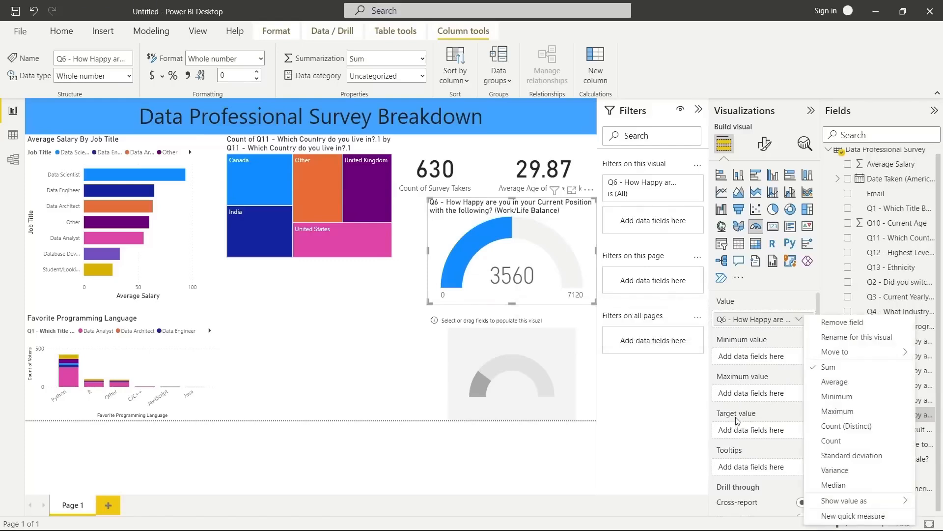
click(841, 383)
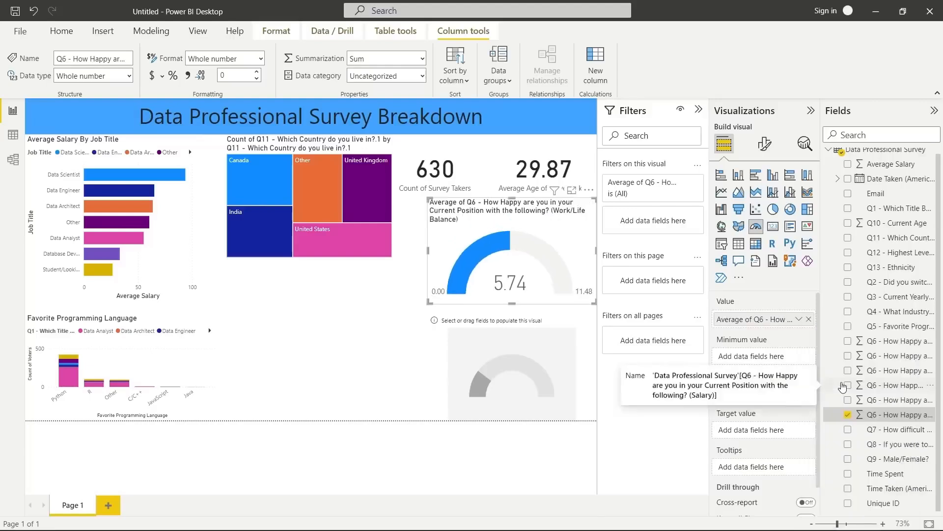
Use the same Work/Life Balance field for the upper gauge's limits, summarized as Minimum for the minimum value and Maximum for the maximum value.
drag(892, 415, 780, 360)
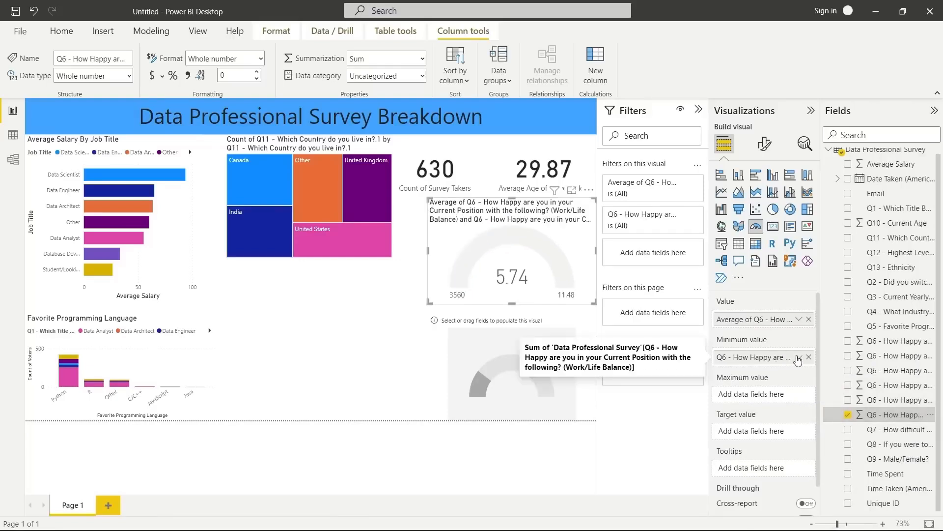
click(799, 357)
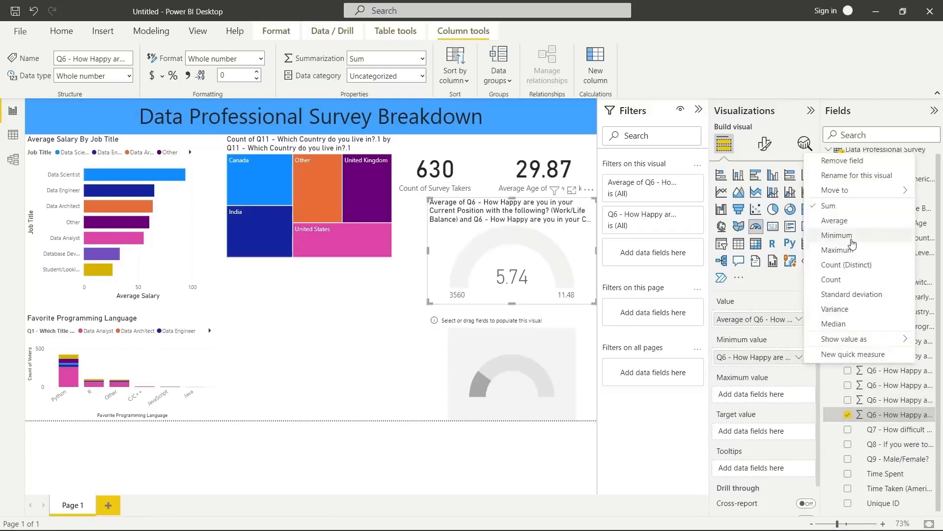
click(838, 235)
drag(899, 415, 800, 396)
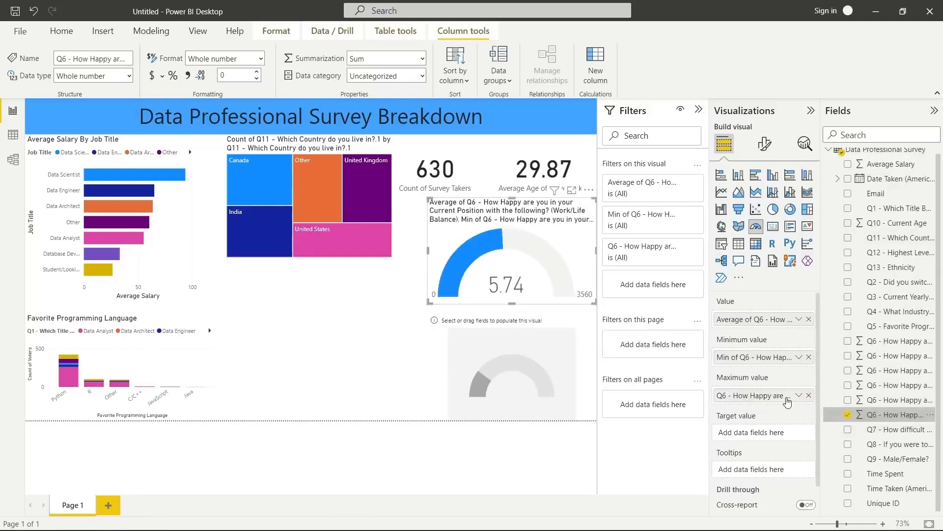
click(799, 395)
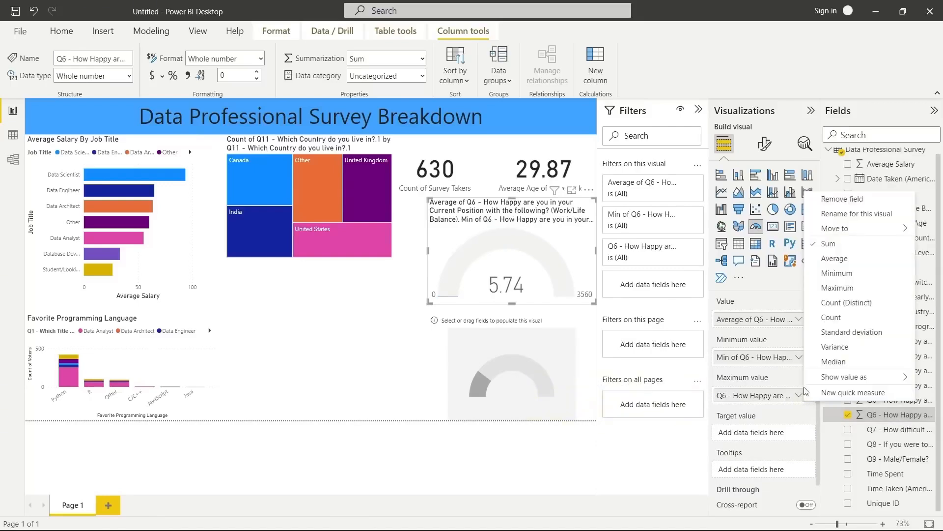
click(837, 288)
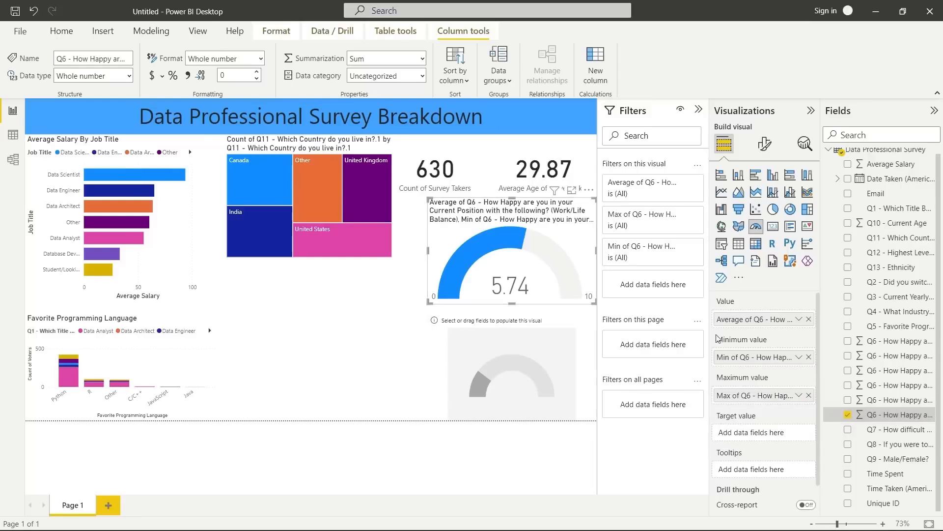
Retitle the upper gauge as "Happy With Work/Life Balance".
click(765, 144)
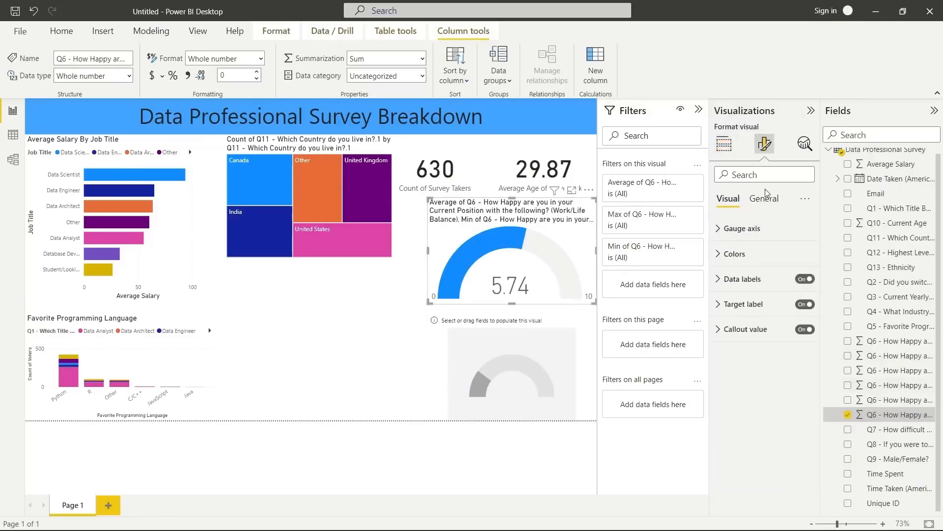
click(763, 198)
click(723, 254)
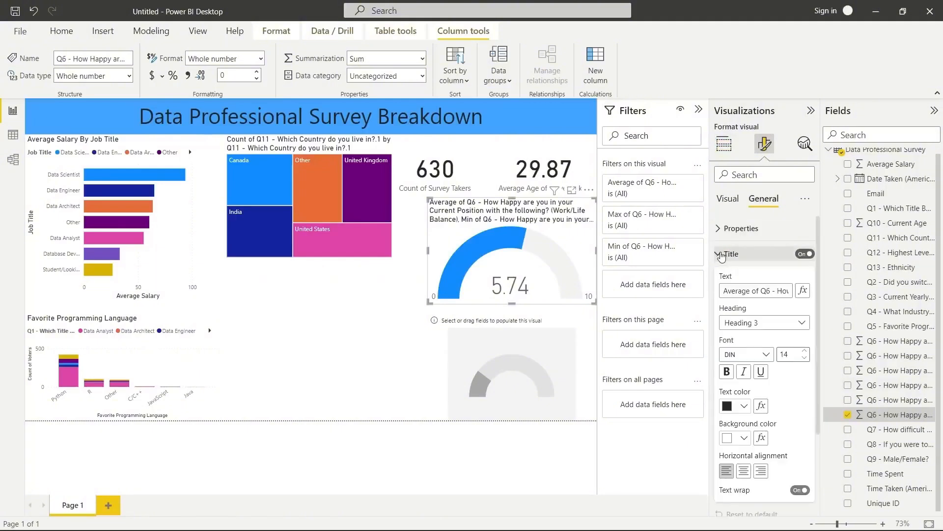
click(749, 289)
text(H)
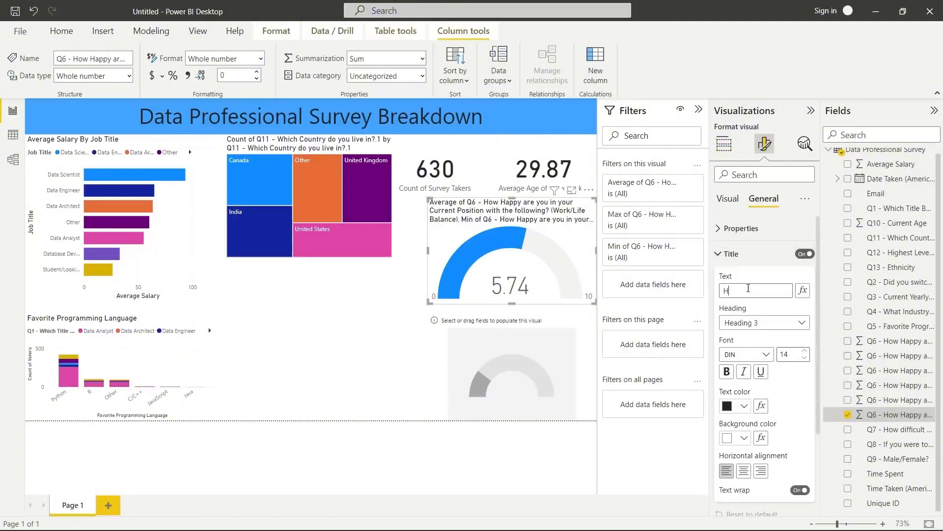
text(appy With Work)
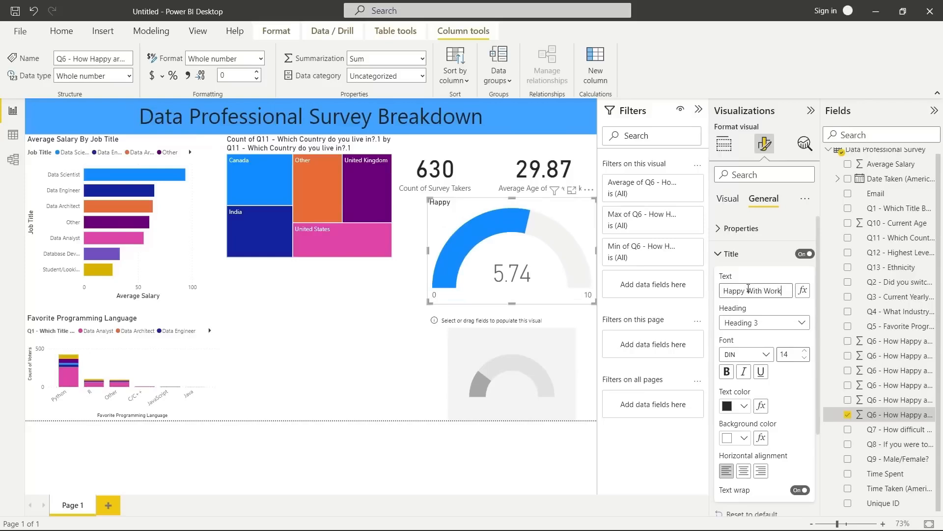
click(412, 245)
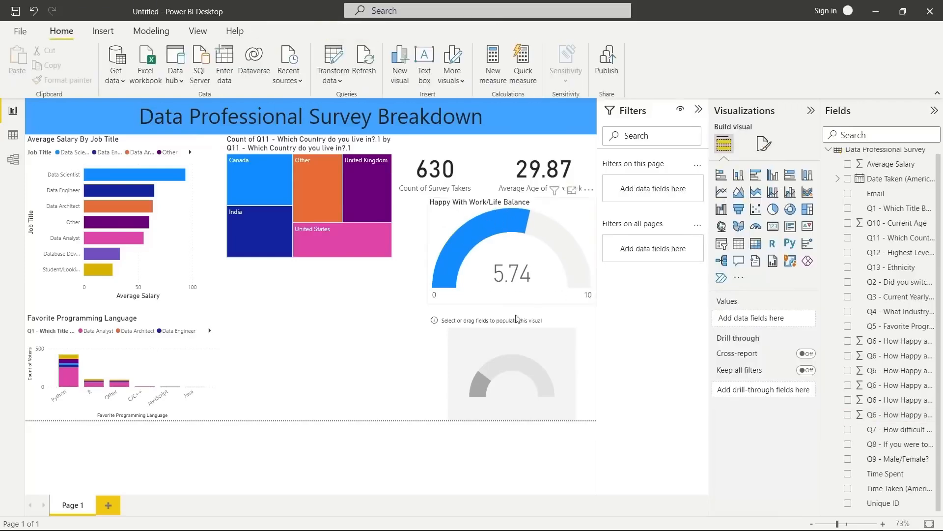
Assign the Q6 Salary happiness field to the lower gauge's value and minimum value, summarizing the minimum value as Minimum.
click(521, 362)
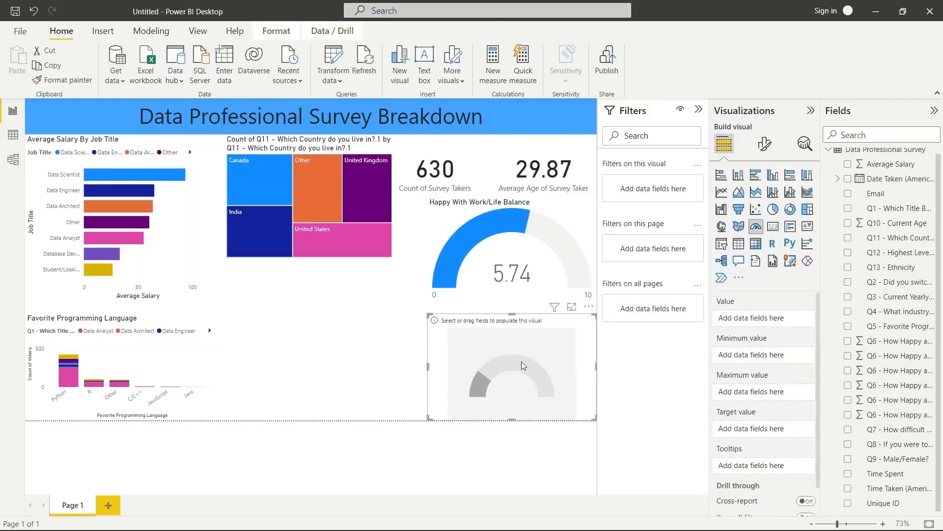
click(896, 389)
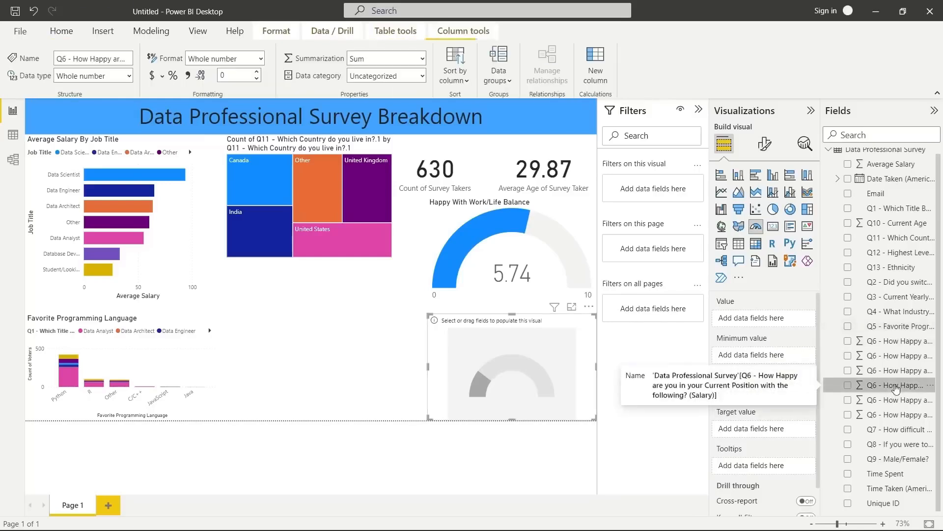
drag(871, 387, 766, 358)
click(800, 358)
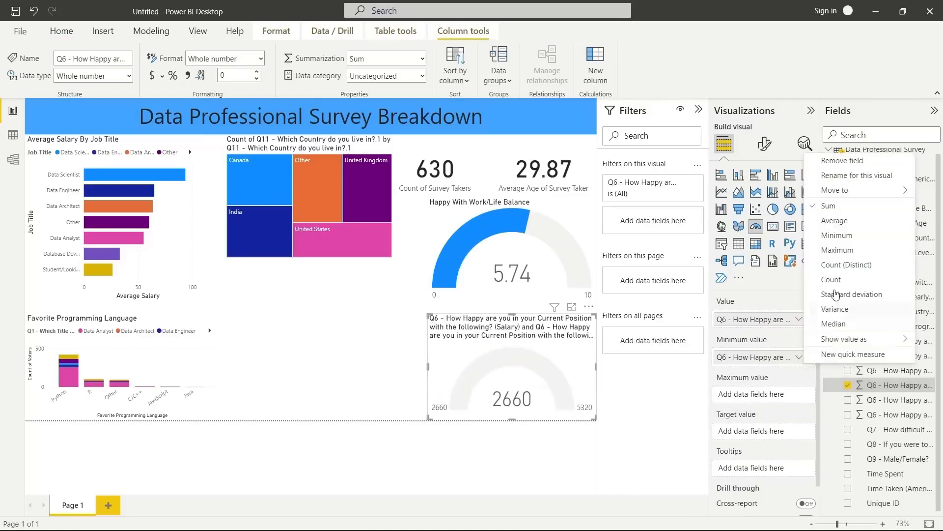
click(831, 232)
Use the same Salary field as the lower gauge's maximum value, summarized as Maximum, and summarize the gauge's value as Average.
drag(874, 384, 766, 395)
click(799, 396)
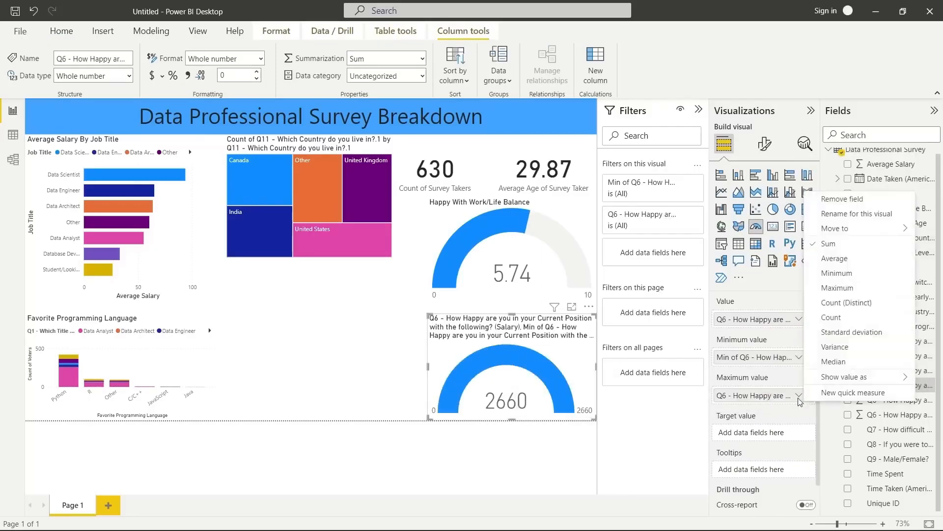
click(838, 287)
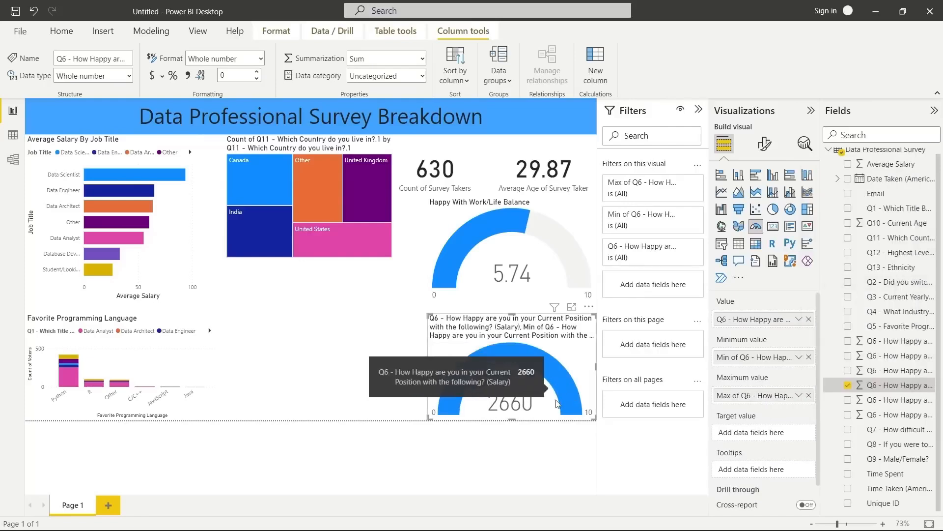
click(798, 320)
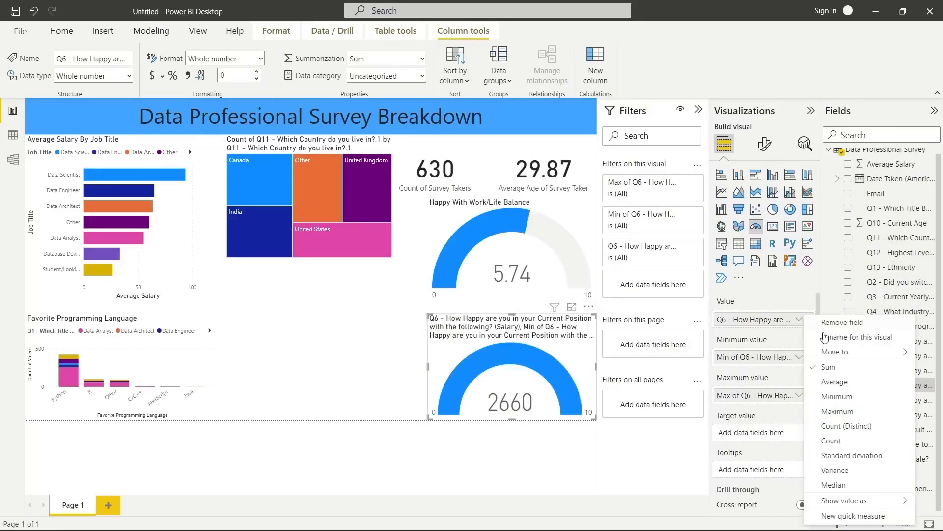
click(835, 380)
click(403, 350)
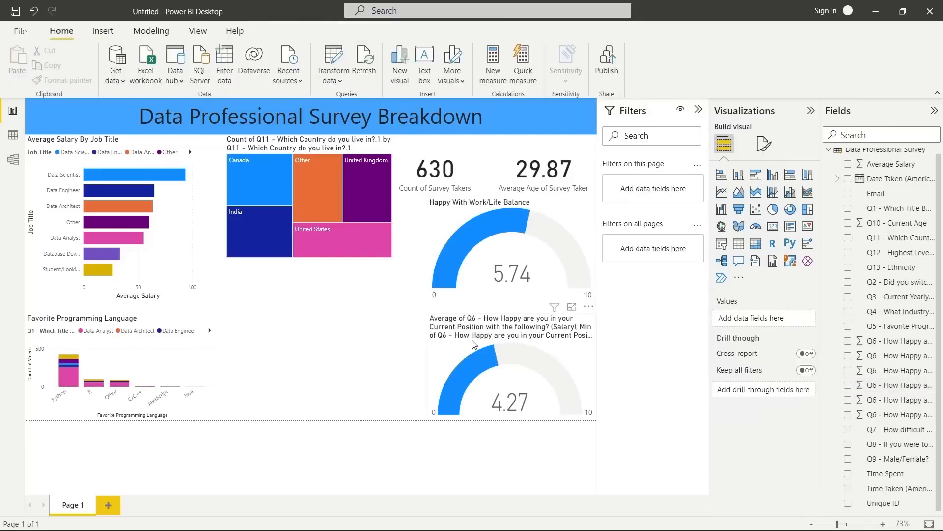
Retitle the lower gauge as "Happiness with Salary".
click(442, 368)
click(765, 143)
click(765, 201)
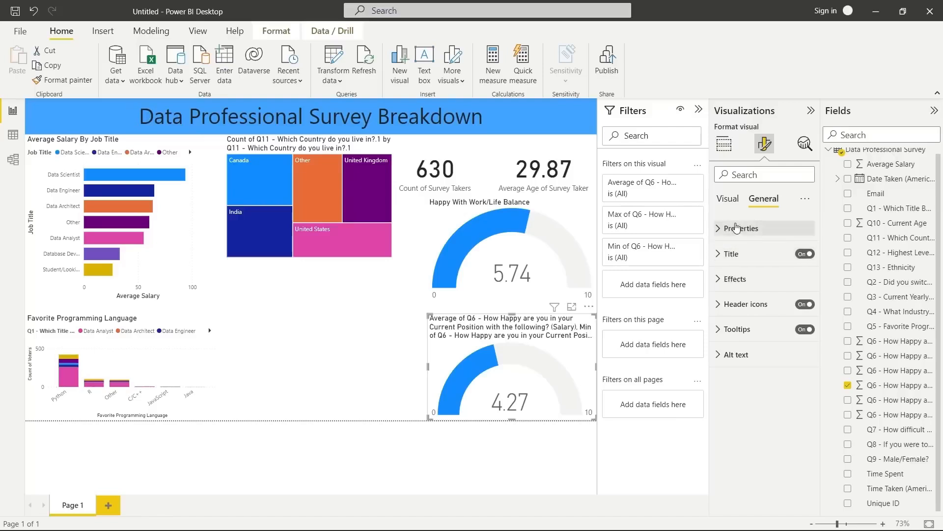
click(725, 256)
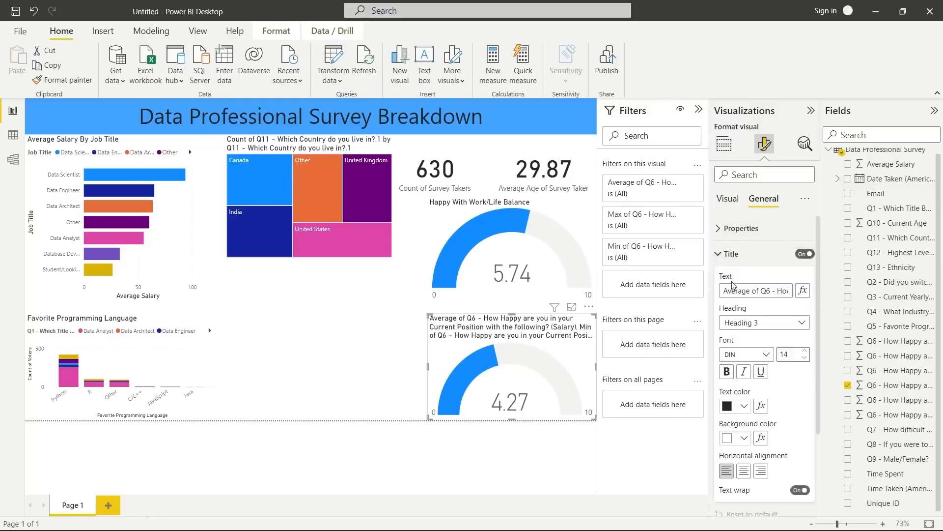
click(735, 291)
text(Happy)
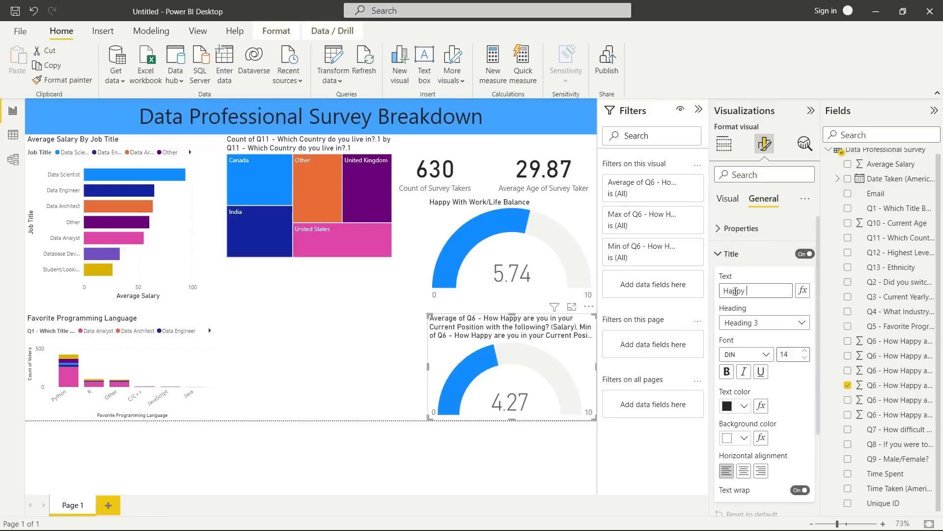
text( Wit)
key(BackSpace)
key(BackSpace)
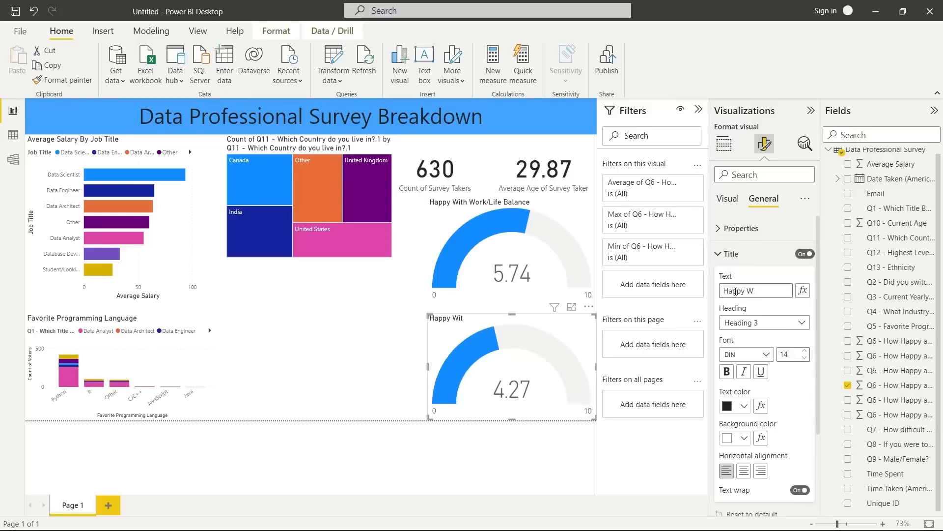
text(iness with Salary)
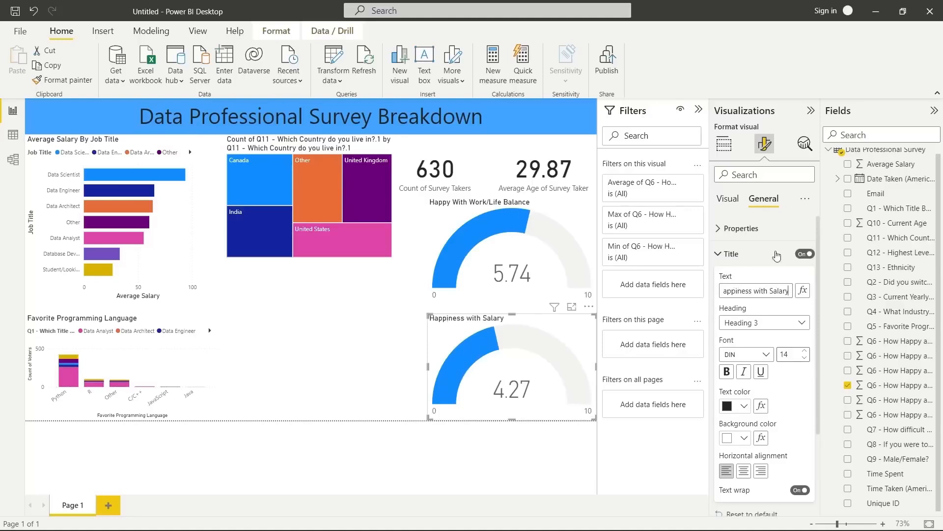
Reword the upper gauge's title to "Happiness With Work/Life Balance".
click(499, 256)
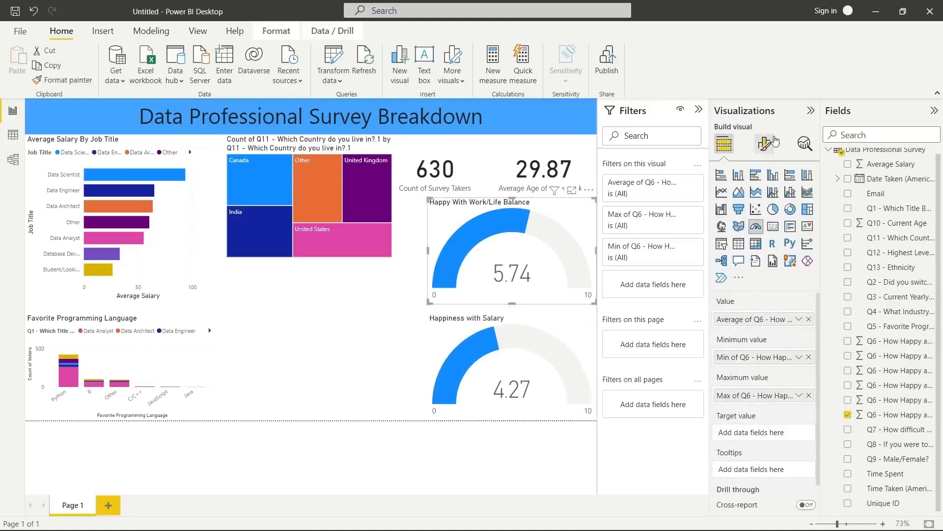
click(764, 144)
click(764, 199)
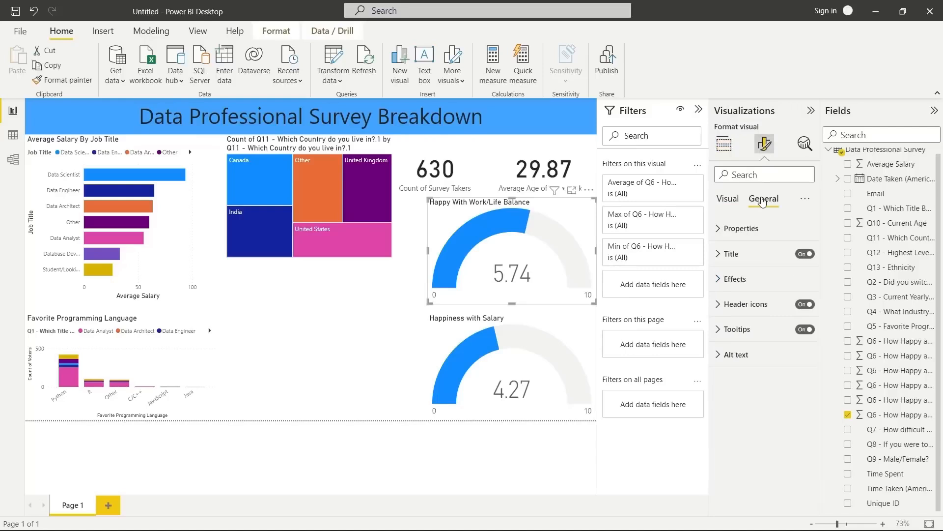
click(754, 254)
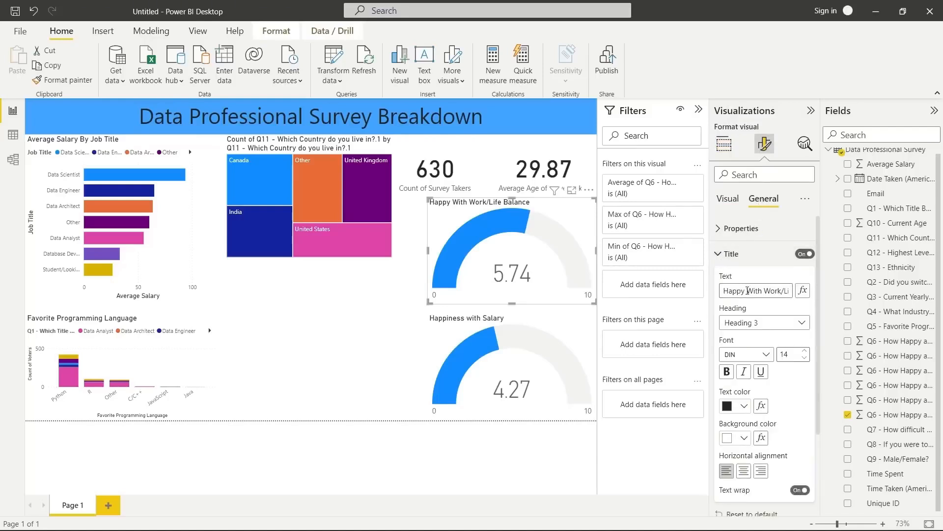
key(BackSpace)
key(BackSpace)
text(iness)
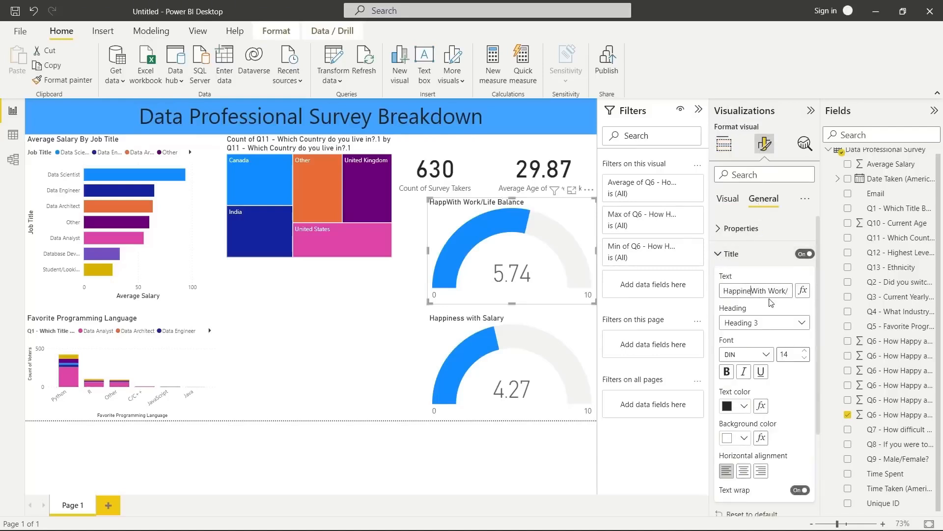
click(386, 317)
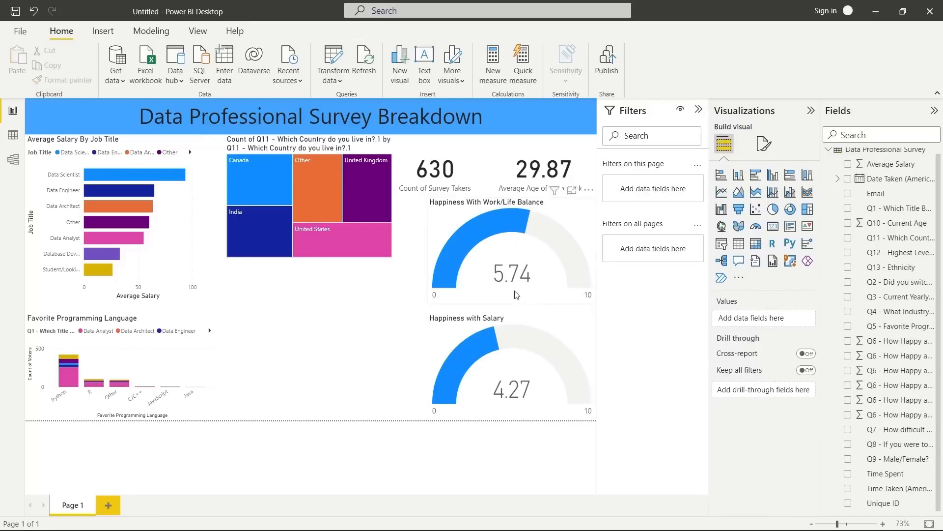
Add a donut chart with Q9 - Male/Female? as its legend and extend it upward to just below the treemap.
mouse_move(490, 355)
click(790, 209)
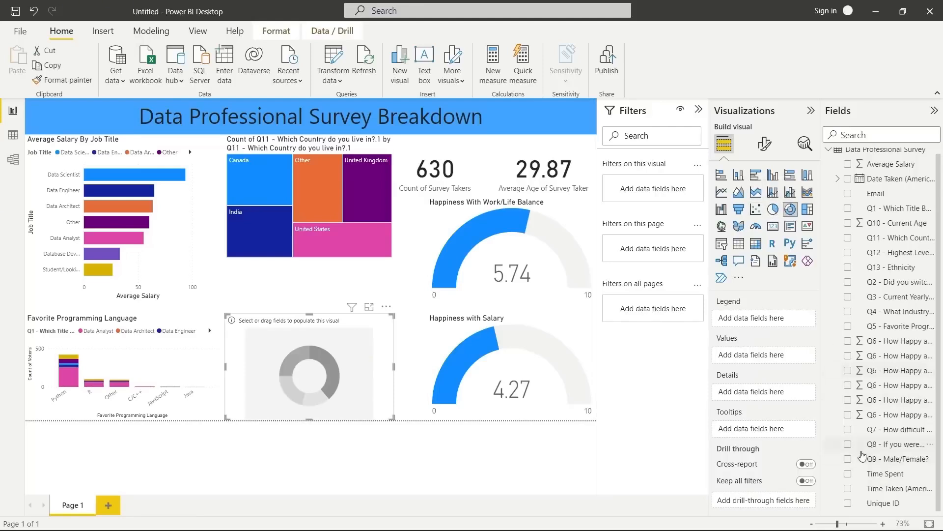
click(849, 460)
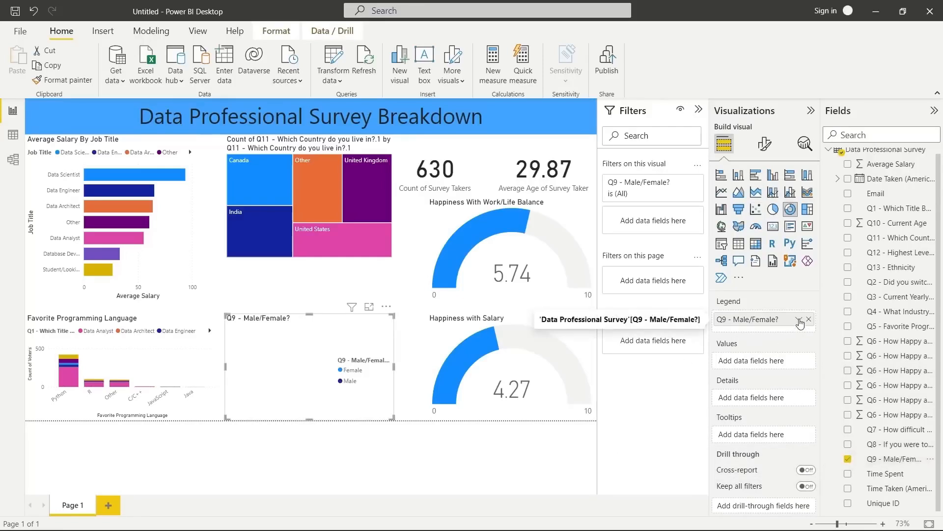
click(799, 321)
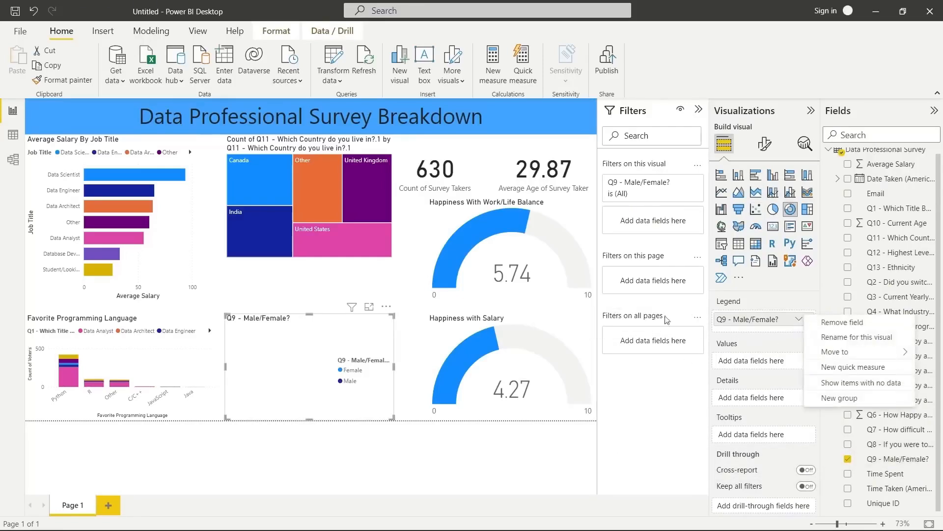
click(309, 313)
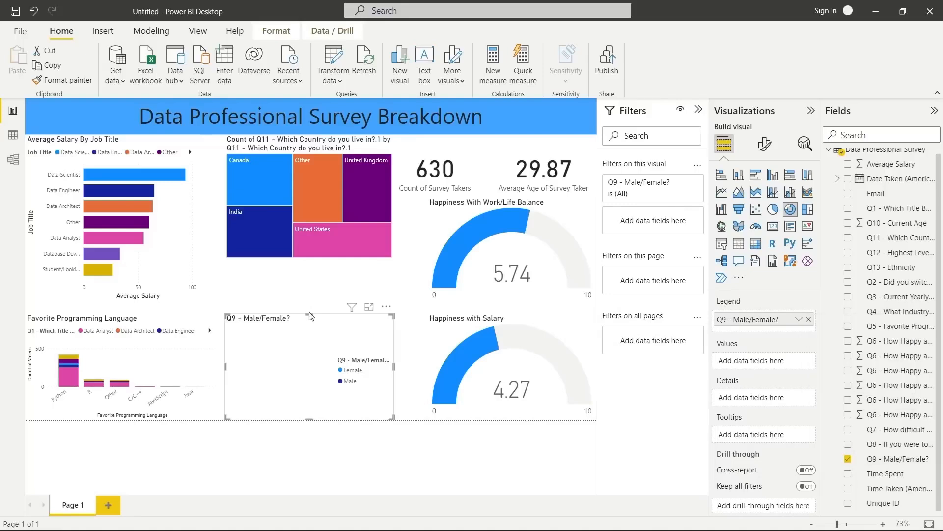
drag(309, 314, 309, 273)
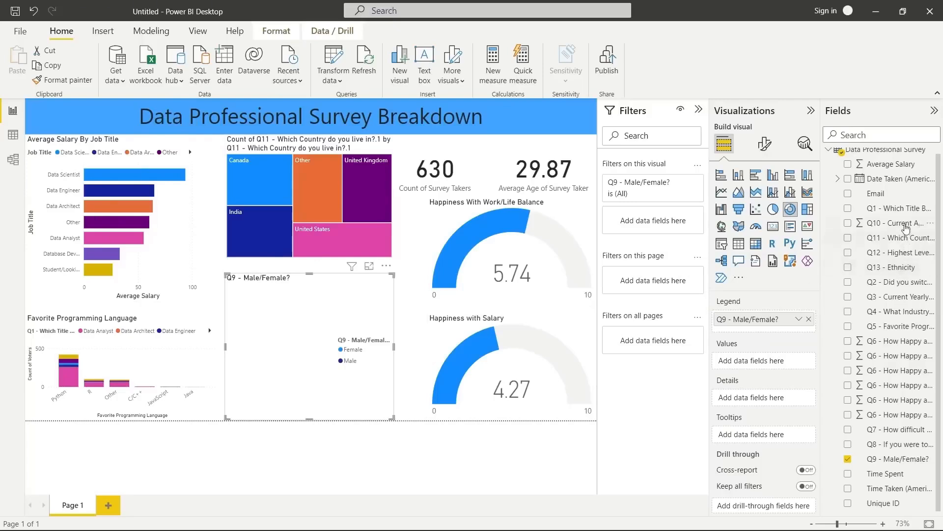
Set the donut chart's values to the Average Salary field, summarized as Average.
click(848, 224)
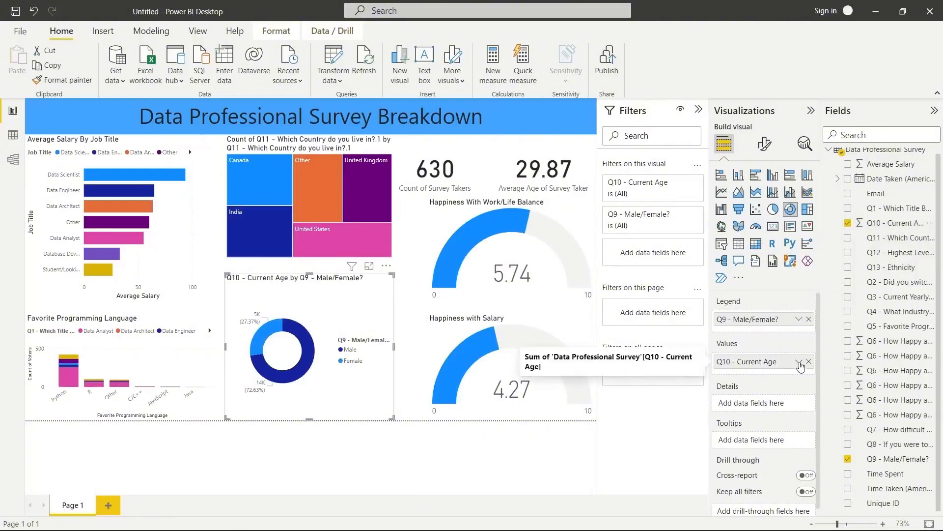
click(808, 361)
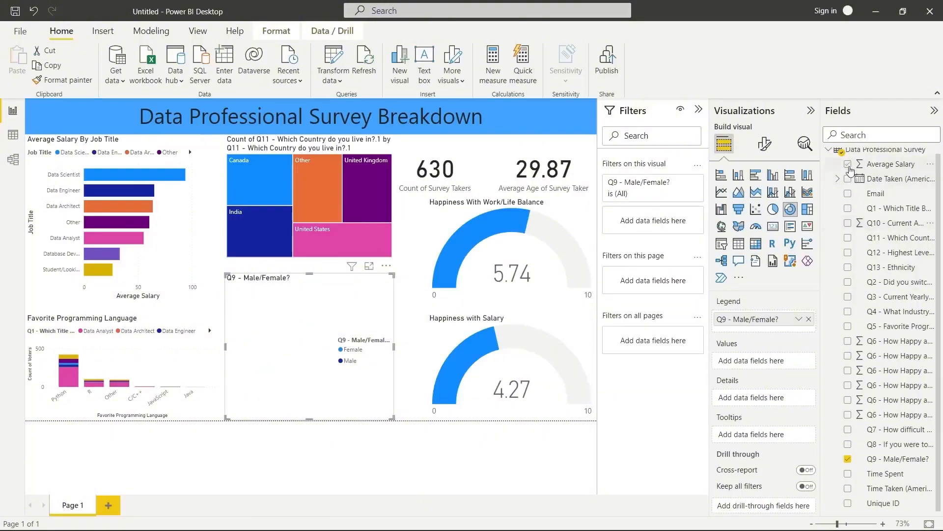
click(848, 165)
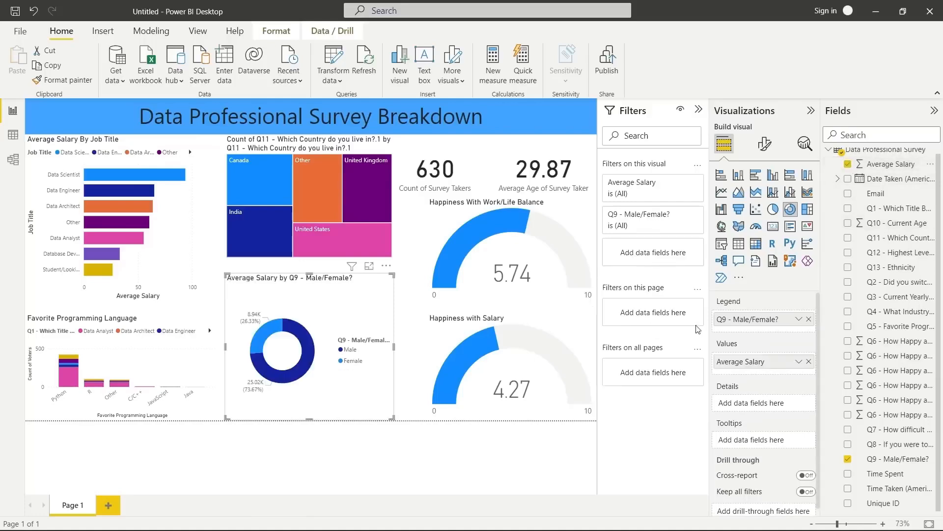
click(799, 361)
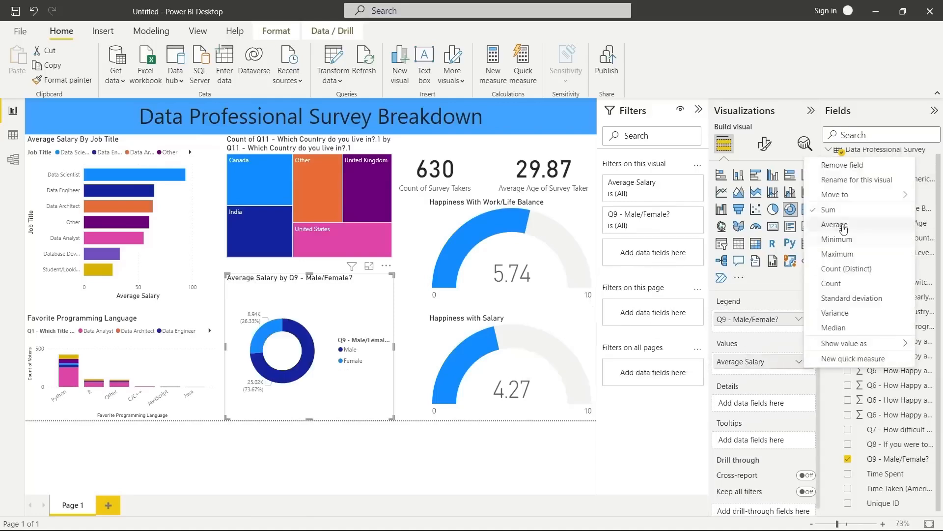
click(845, 226)
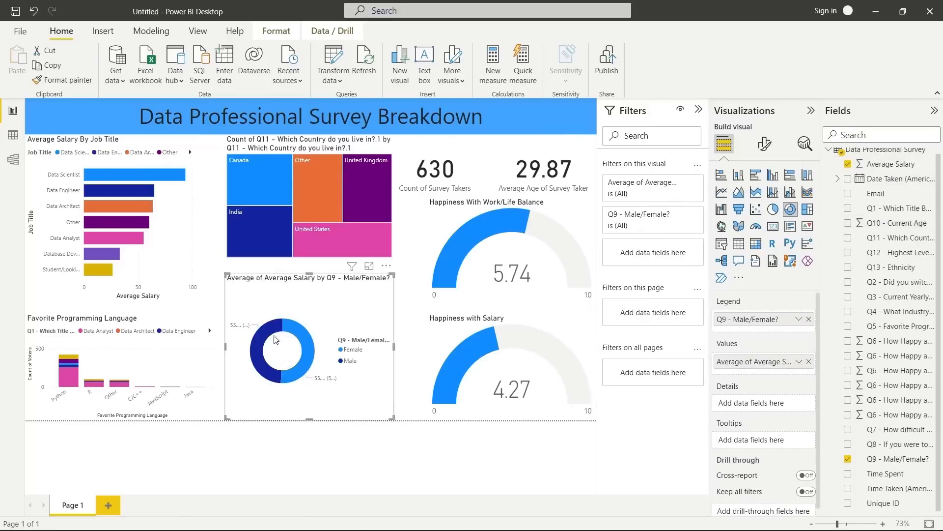
mouse_move(262, 338)
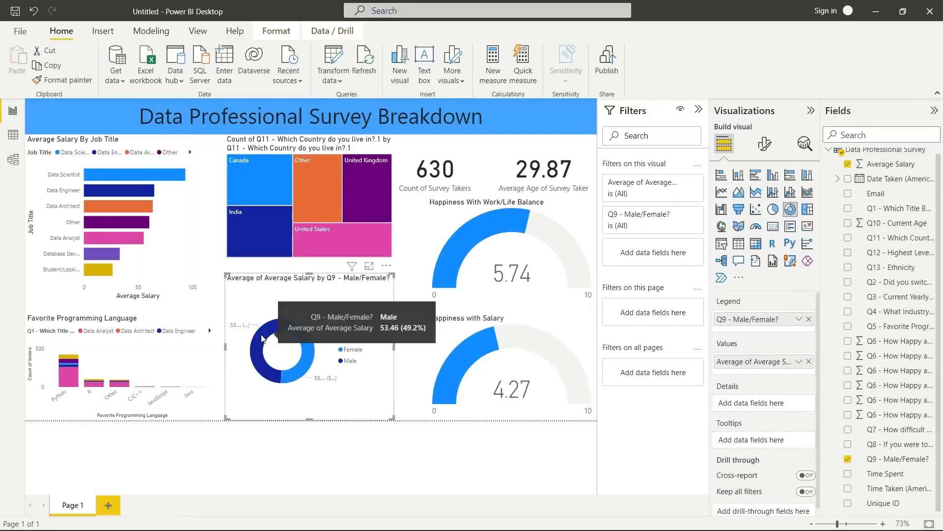
mouse_move(310, 353)
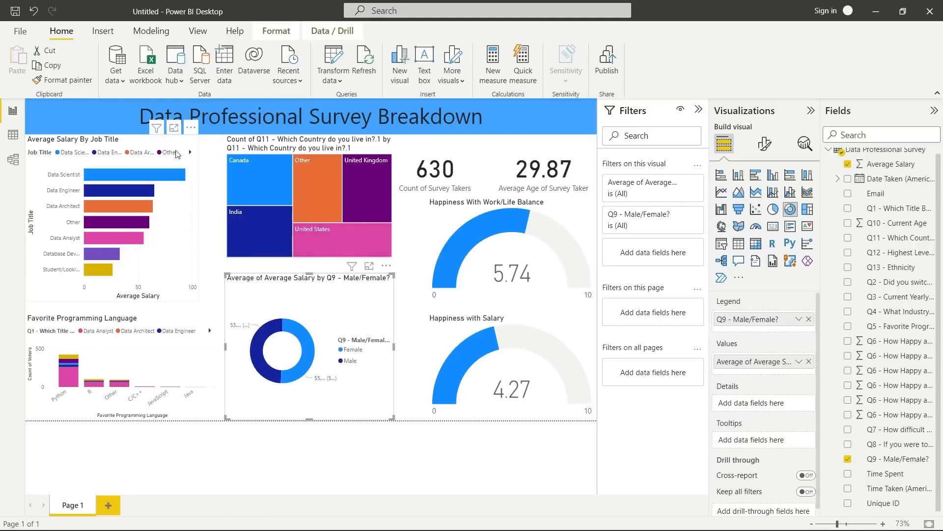
Move the job title salary chart over the gauges, and place the country treemap, slightly shrunk, in the page's upper-left corner.
click(178, 155)
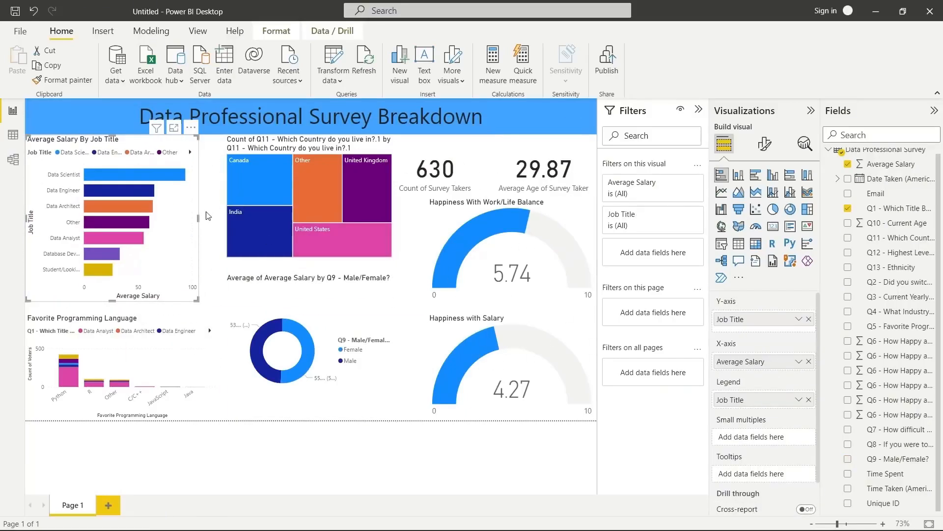
drag(183, 210, 552, 312)
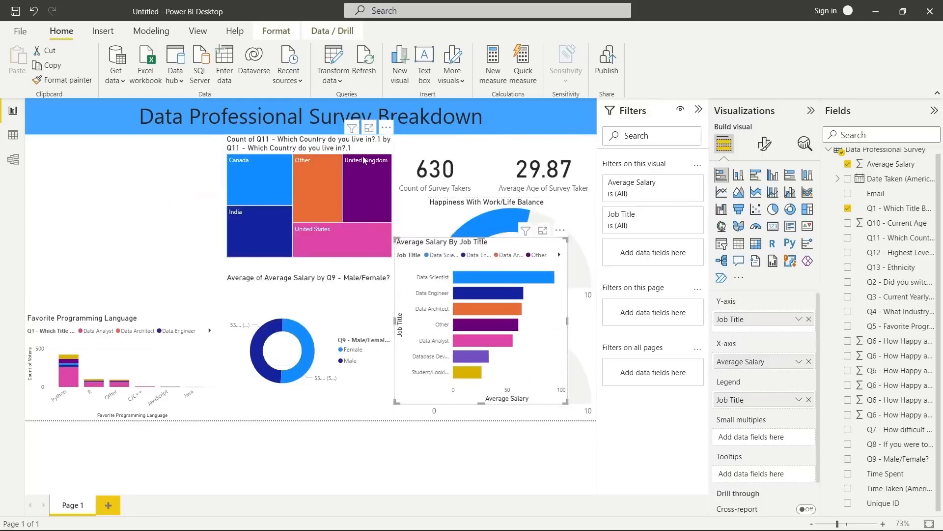
drag(362, 149, 160, 145)
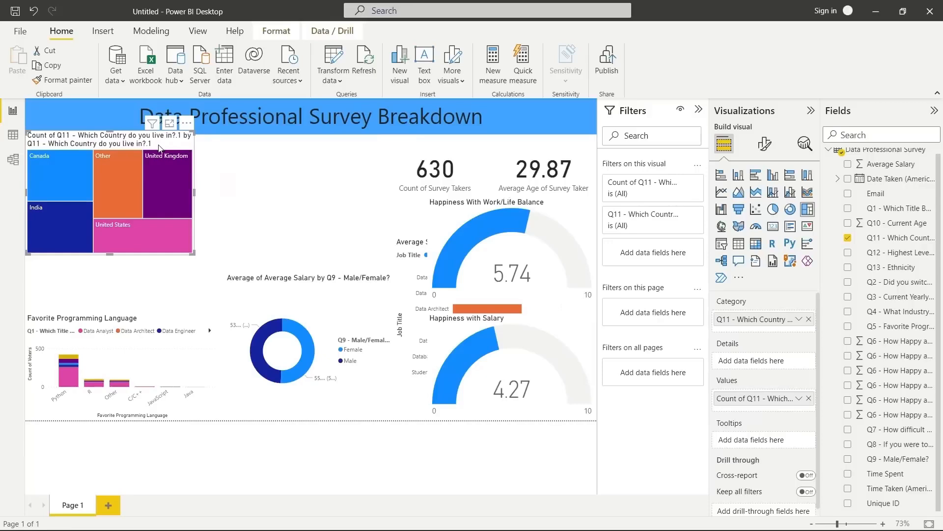
drag(159, 146, 159, 151)
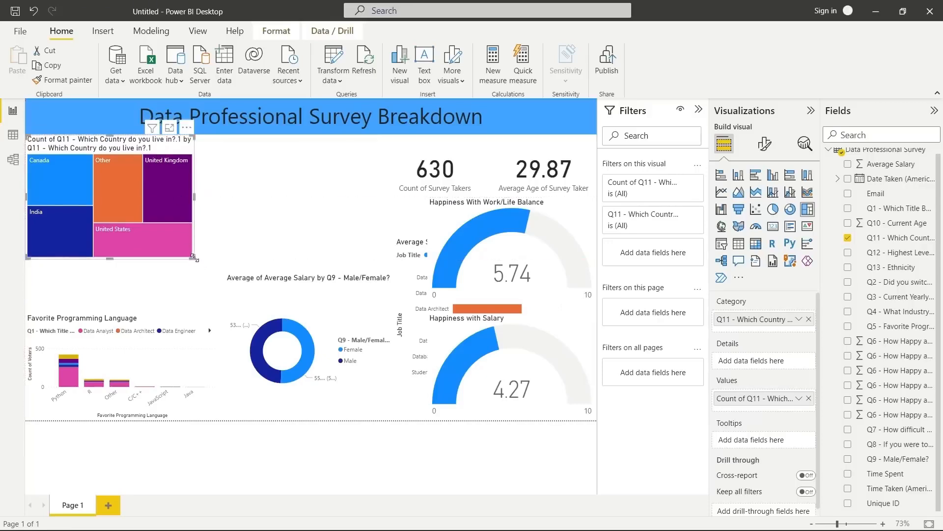
mouse_move(195, 257)
mouse_down()
mouse_move(164, 243)
mouse_move(201, 241)
mouse_move(209, 270)
mouse_move(180, 251)
mouse_up()
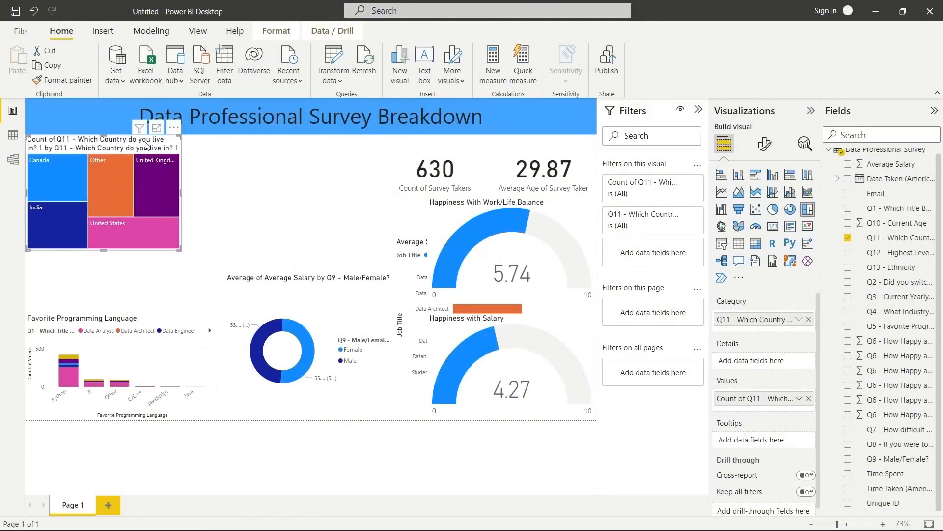
Set the country treemap's title text to "Country of Survey Takers".
click(765, 144)
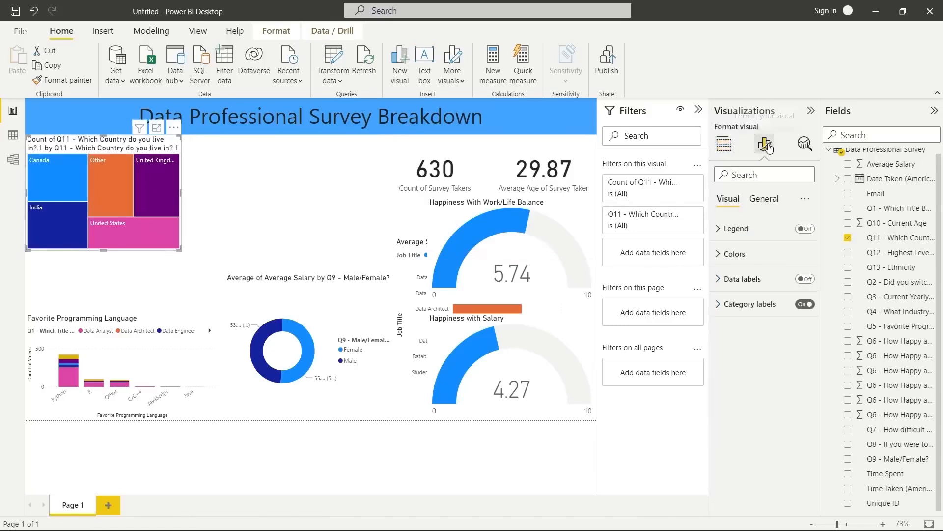
click(759, 207)
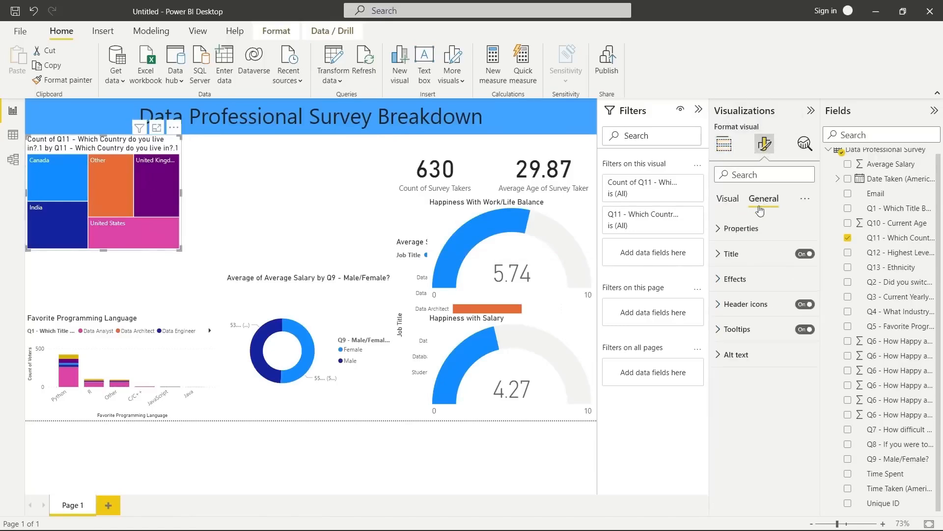
click(725, 263)
click(760, 290)
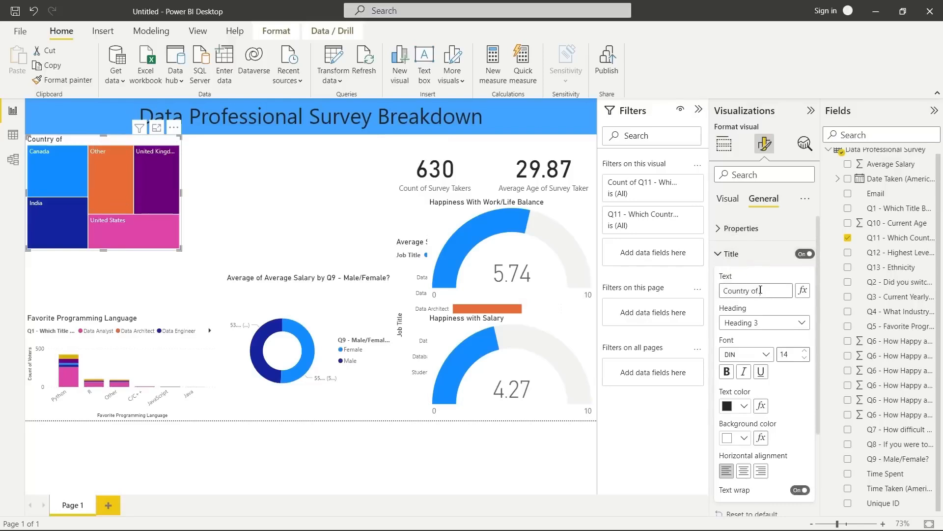
text(akers)
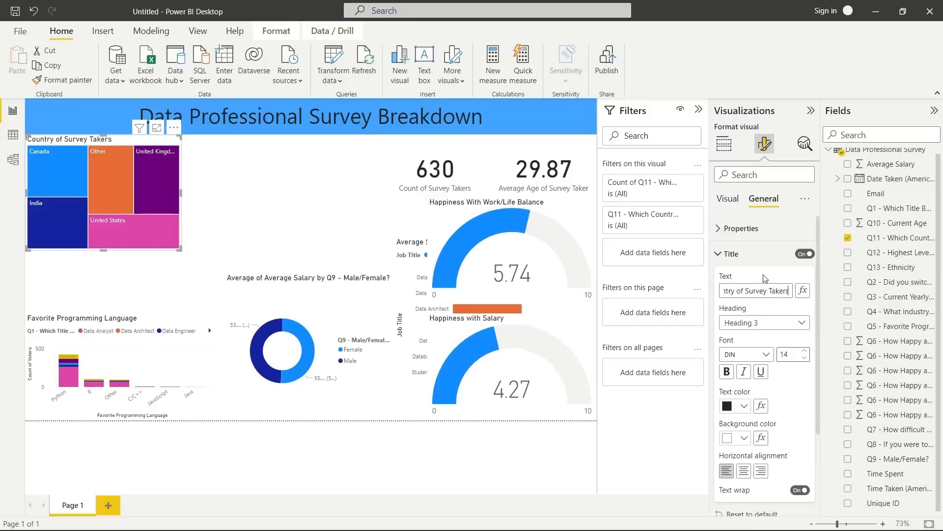
click(725, 253)
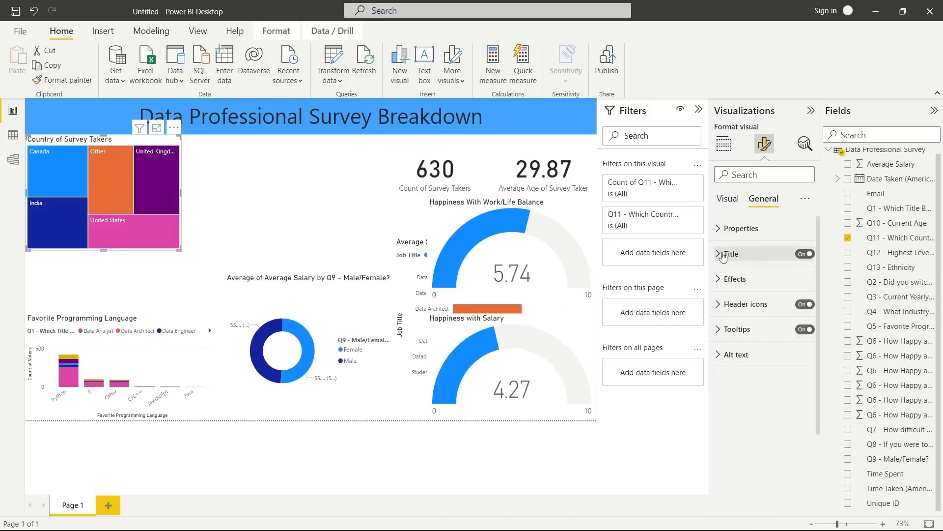
click(293, 189)
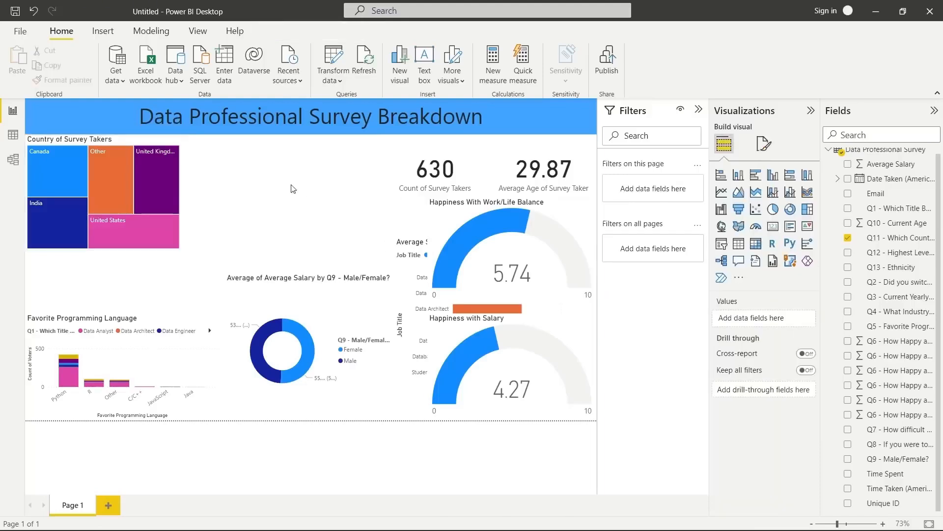
Move the job title salary bar chart beside the country treemap, and the donut chart over the programming language chart.
click(135, 335)
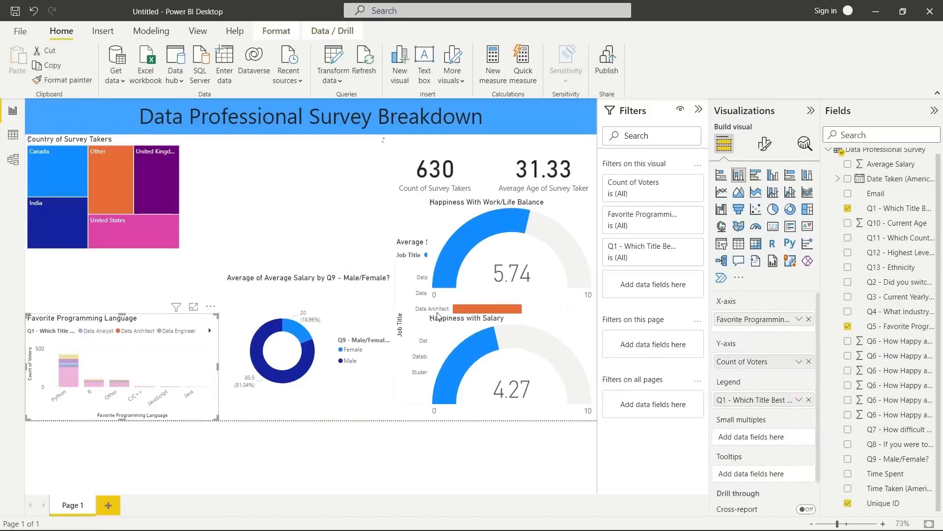
click(454, 308)
click(461, 302)
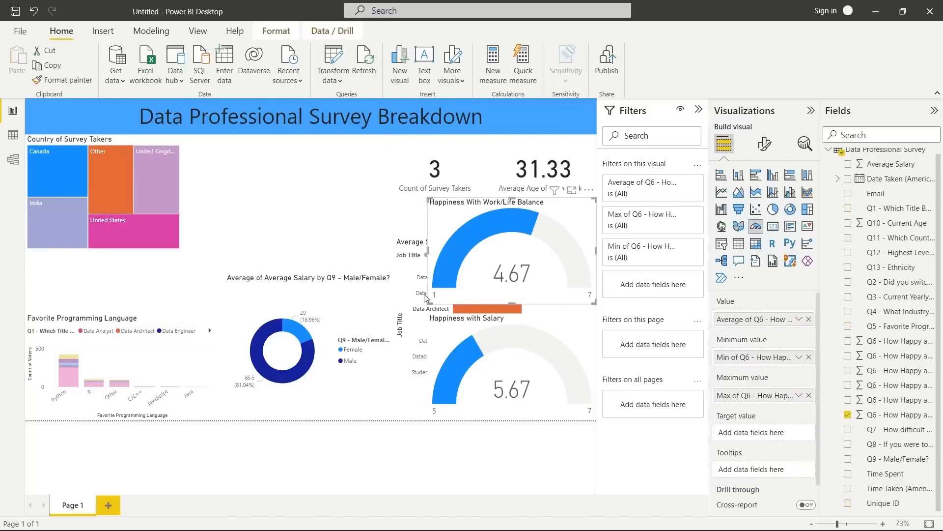
drag(421, 292, 210, 190)
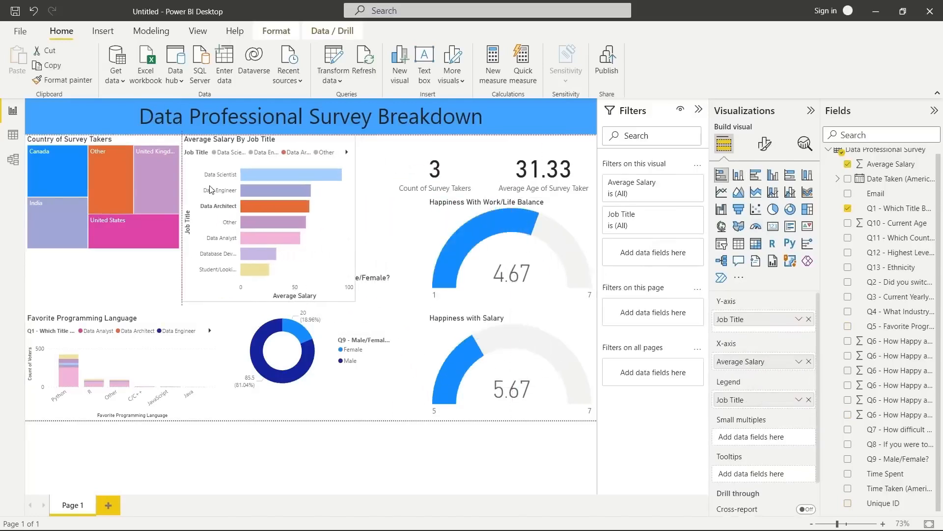
drag(287, 354, 489, 322)
mouse_move(327, 206)
mouse_down()
mouse_move(373, 206)
mouse_move(340, 207)
mouse_up()
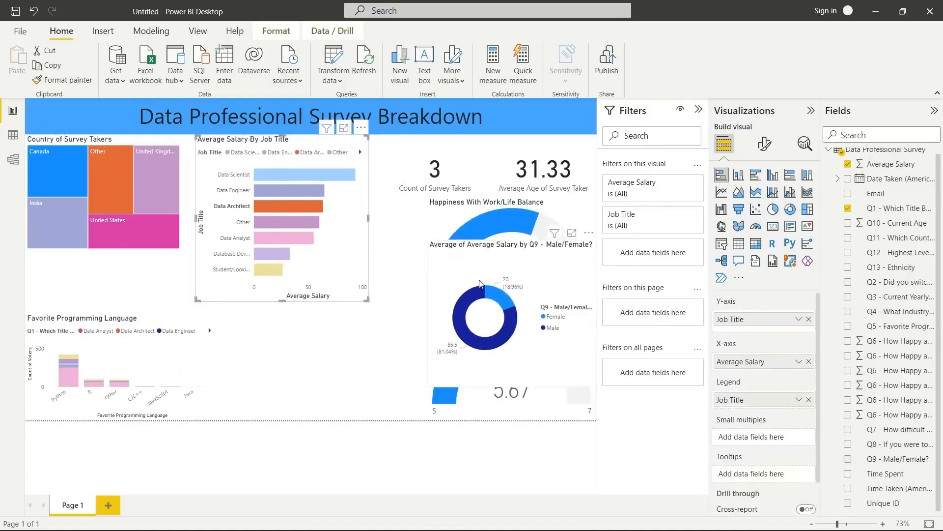
drag(478, 337, 114, 372)
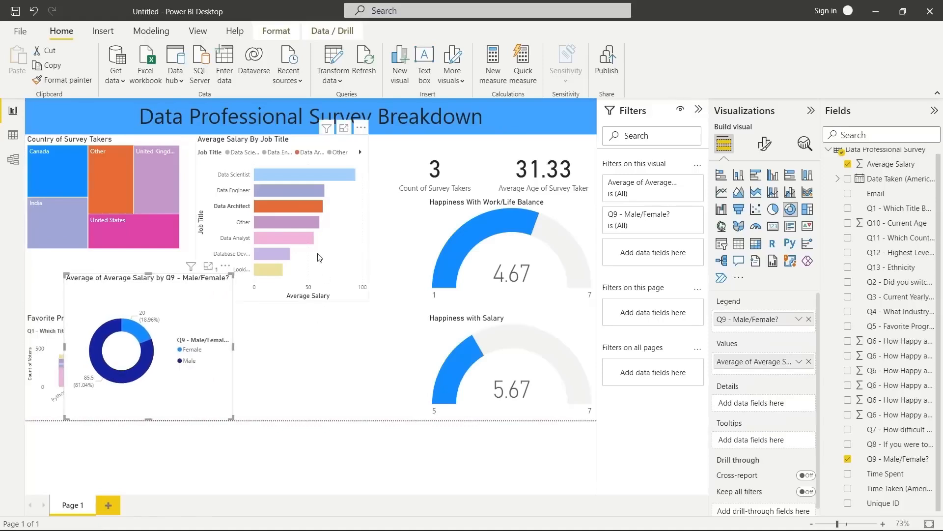
Narrow the survey taker count and average age cards so they sit edge to edge above the gauges.
click(322, 232)
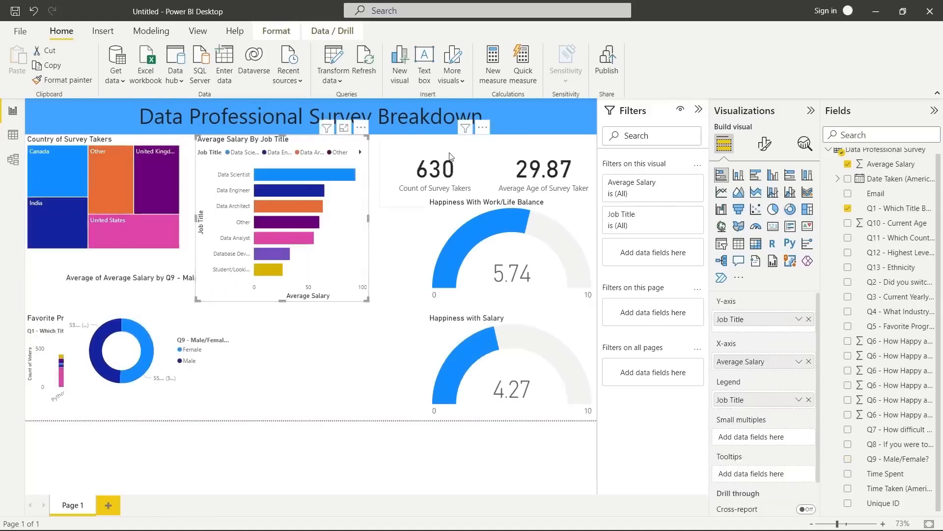
click(390, 174)
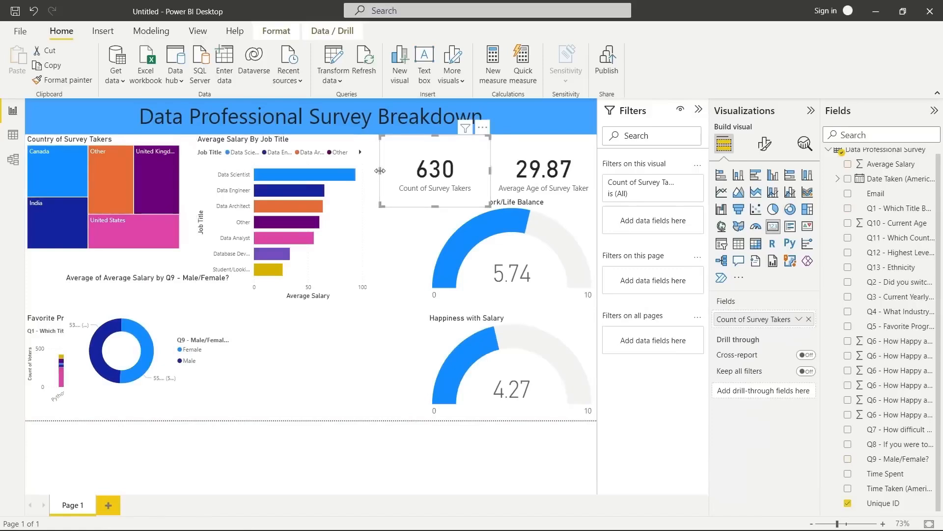
drag(380, 170, 409, 170)
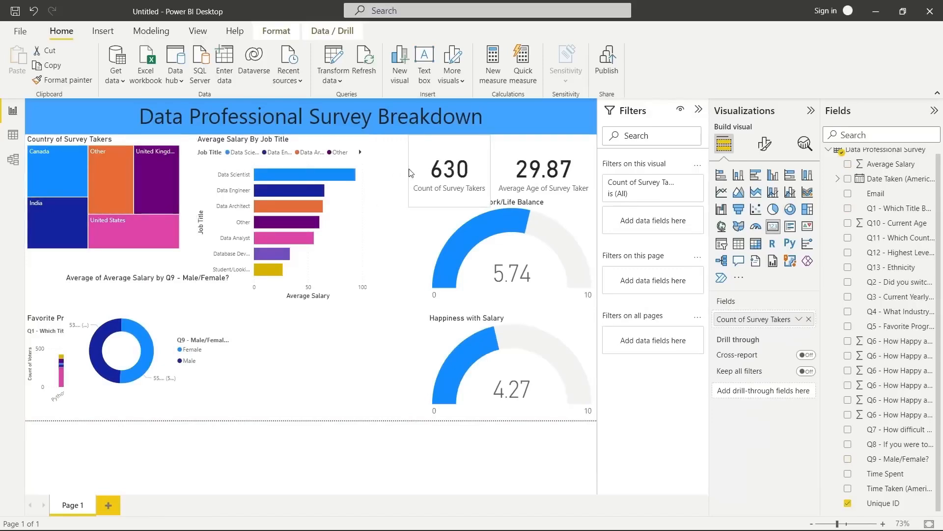
click(531, 175)
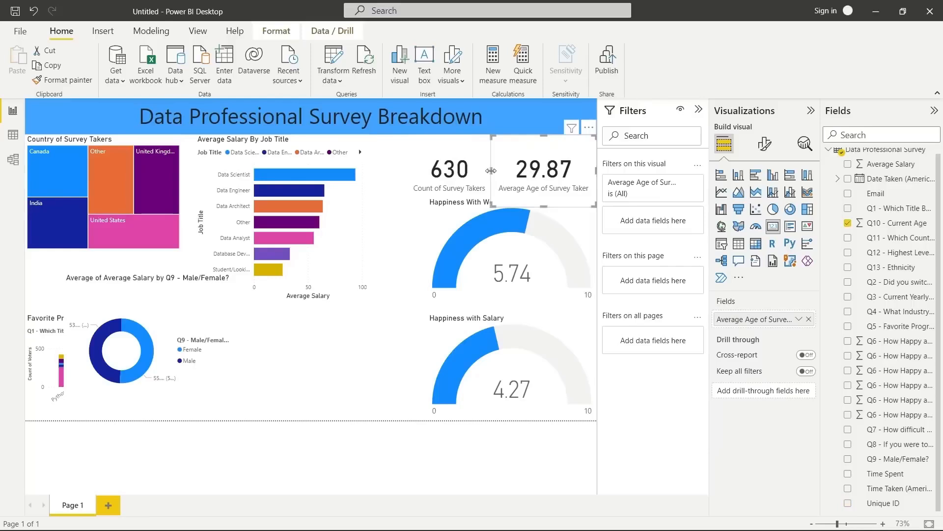
mouse_move(490, 170)
mouse_down()
mouse_move(528, 173)
mouse_move(502, 174)
mouse_up()
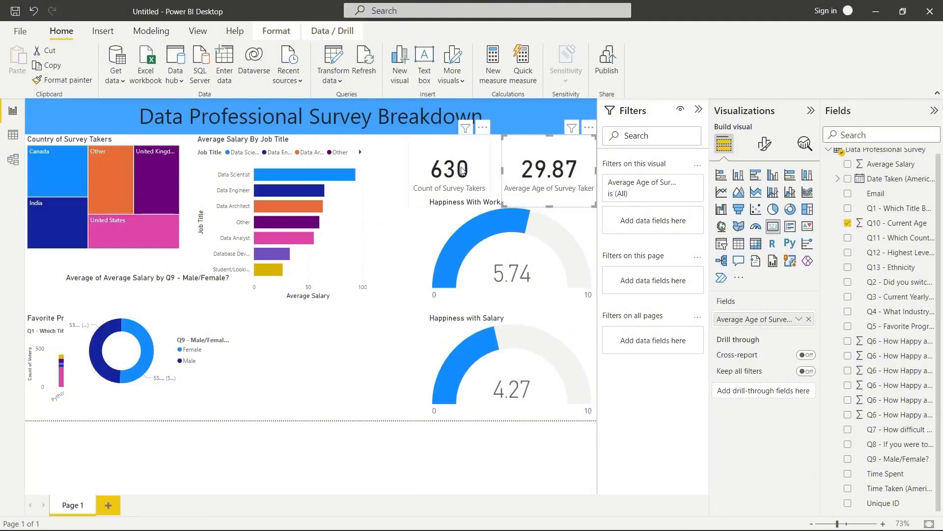
click(488, 184)
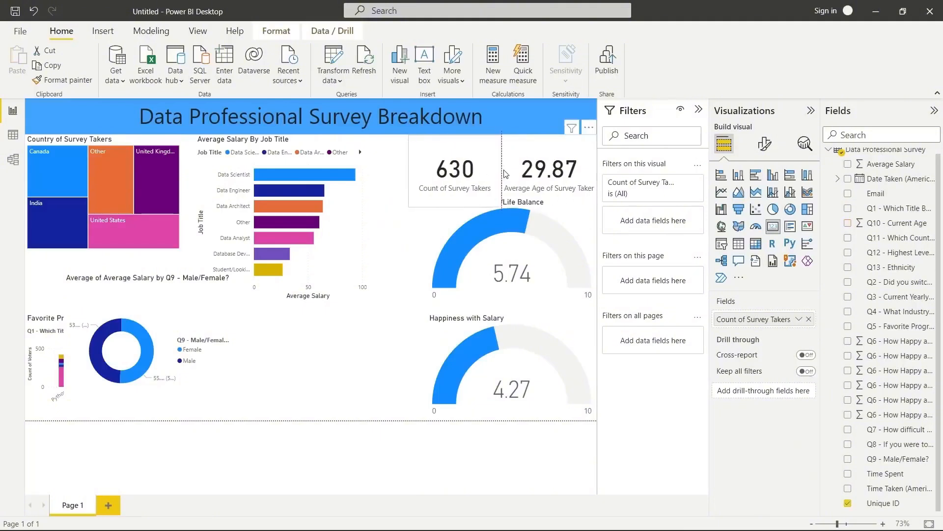
Widen both happiness gauges slightly toward the salary bar chart so their left edges roughly line up.
click(456, 235)
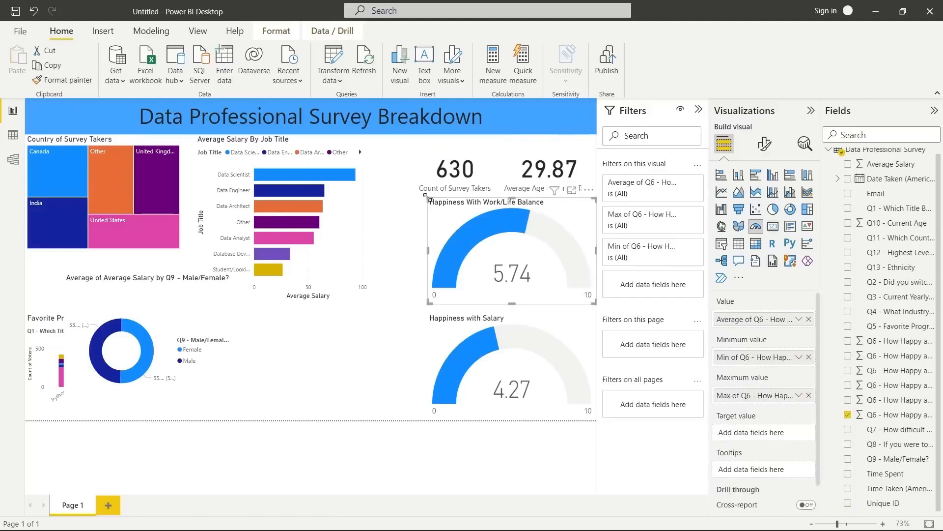
drag(427, 196, 416, 197)
drag(462, 228, 462, 229)
drag(418, 252, 418, 251)
click(441, 347)
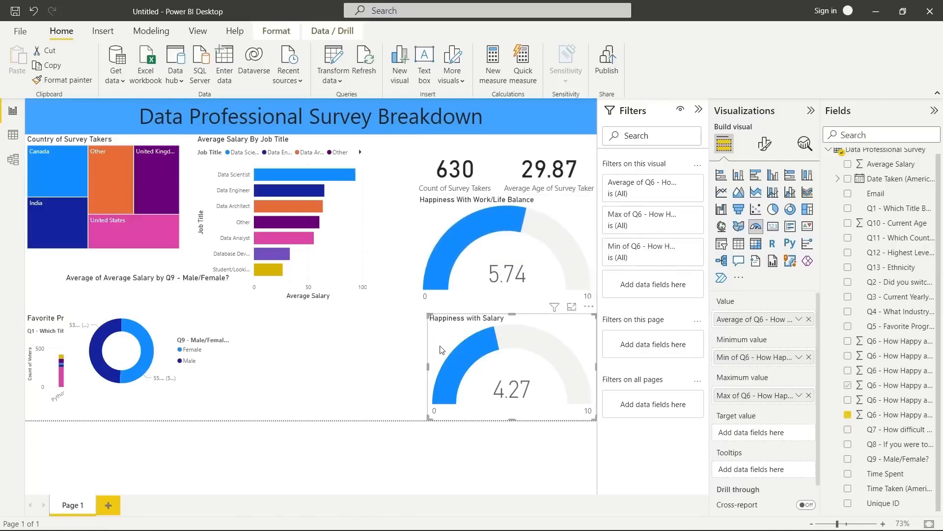
drag(427, 366, 419, 366)
Shift the job title salary chart closer to the cards, stretch it down to the page's bottom edge, and widen it leftward.
click(374, 275)
click(327, 264)
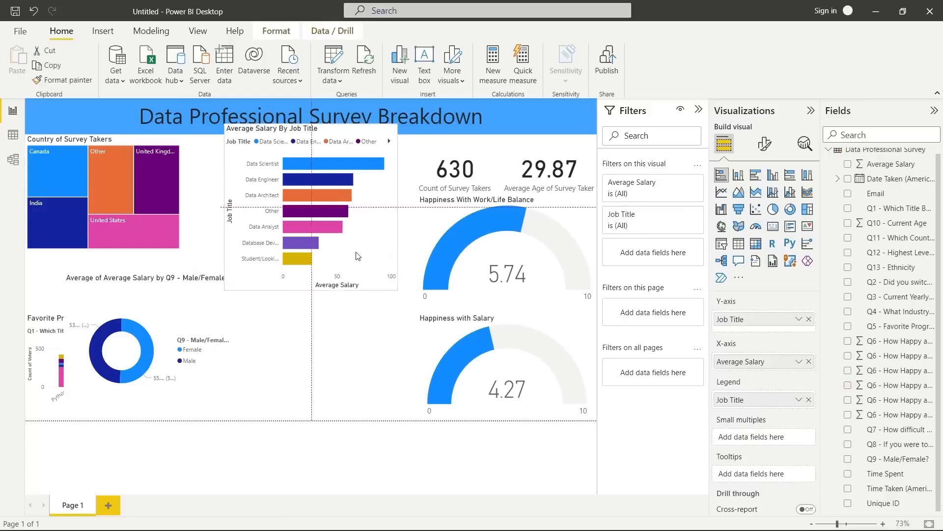
drag(326, 264, 365, 261)
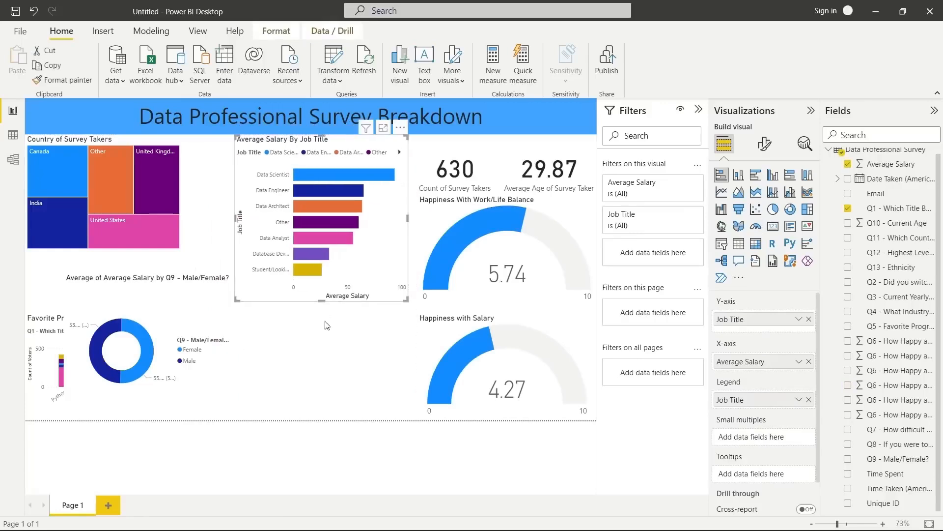
drag(325, 325, 332, 412)
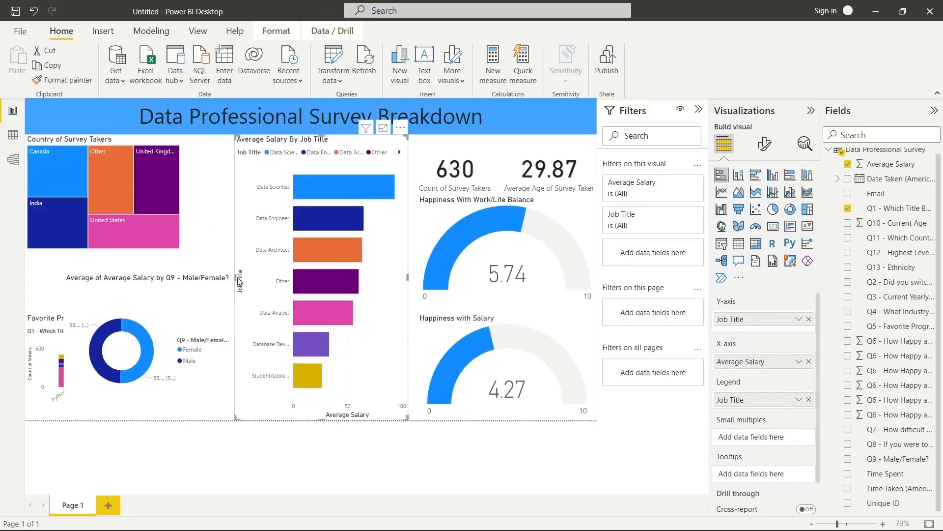
drag(234, 278, 219, 300)
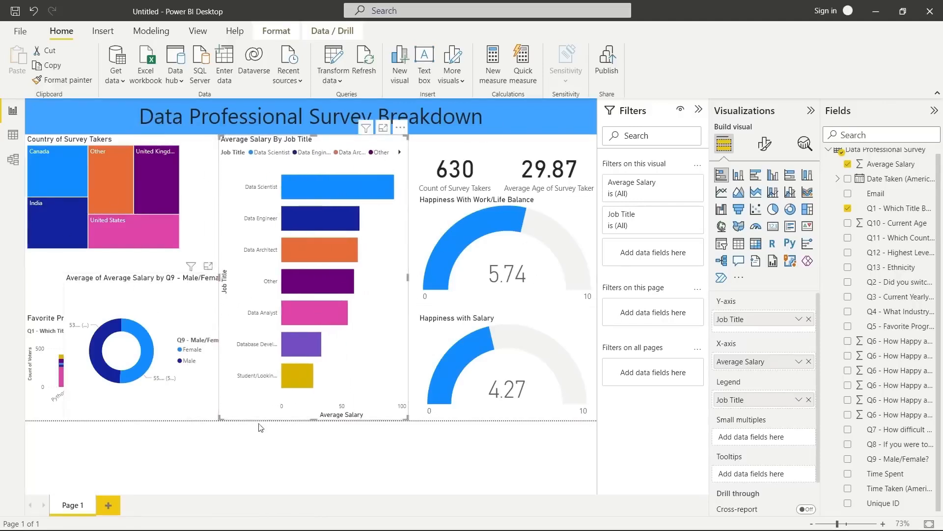
Shrink the donut chart slightly and lower the work/life balance gauge a little beneath the cards.
click(166, 337)
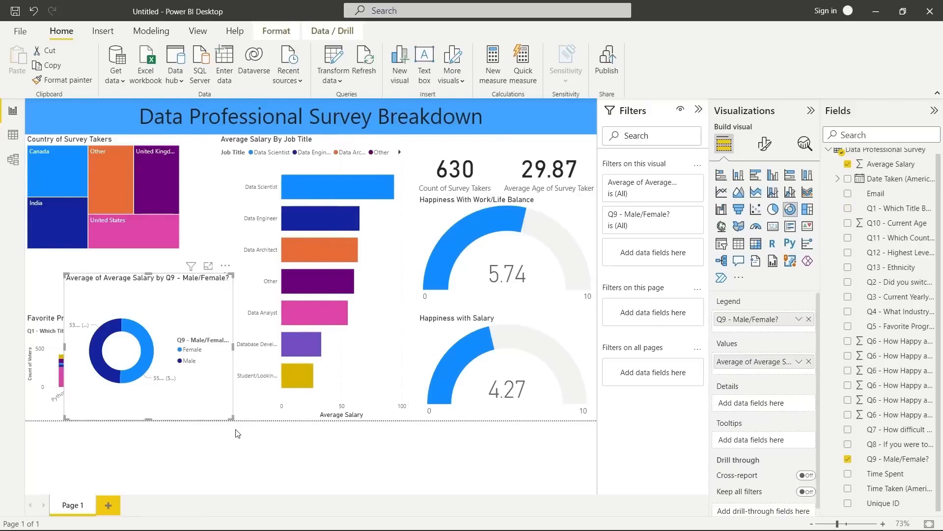
drag(231, 417, 224, 413)
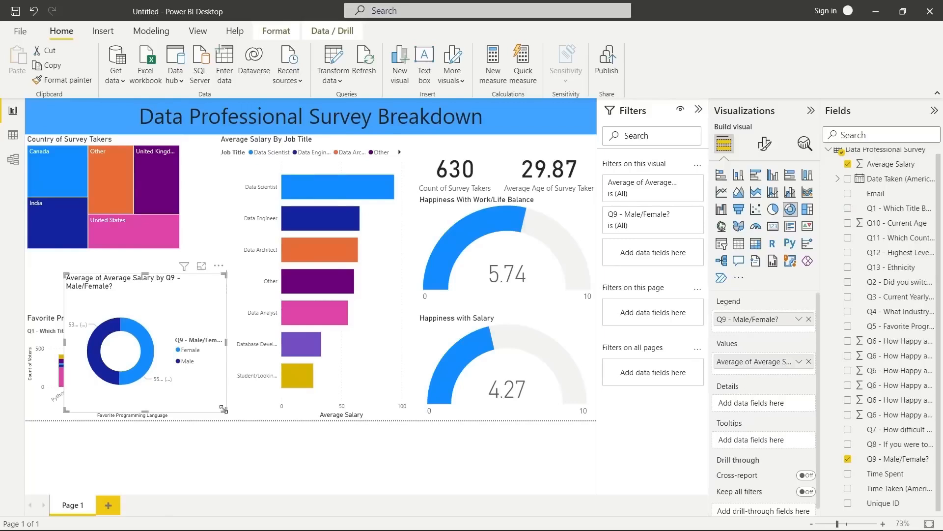
click(543, 268)
drag(541, 266, 542, 264)
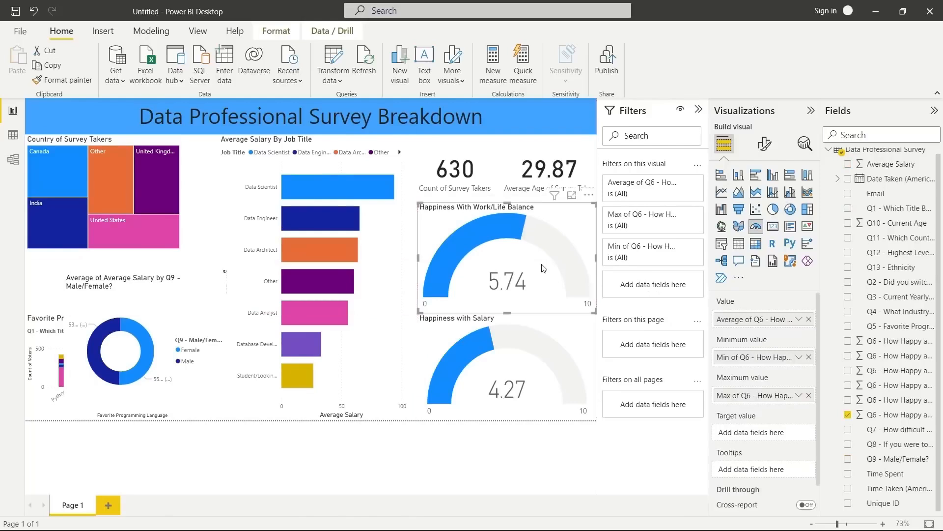
Move the donut chart onto the gauges and extend the programming language chart upward to the treemap's bottom edge.
click(402, 261)
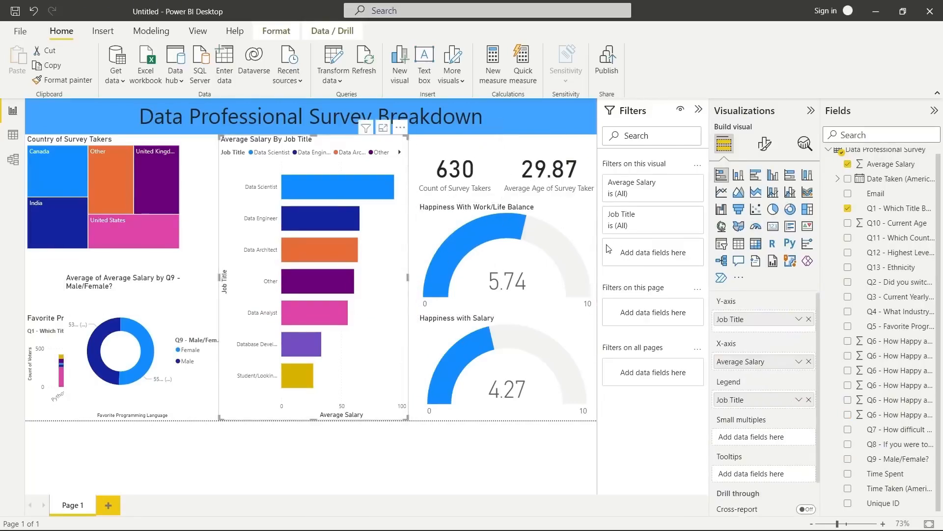
drag(132, 302, 517, 176)
drag(113, 313, 106, 251)
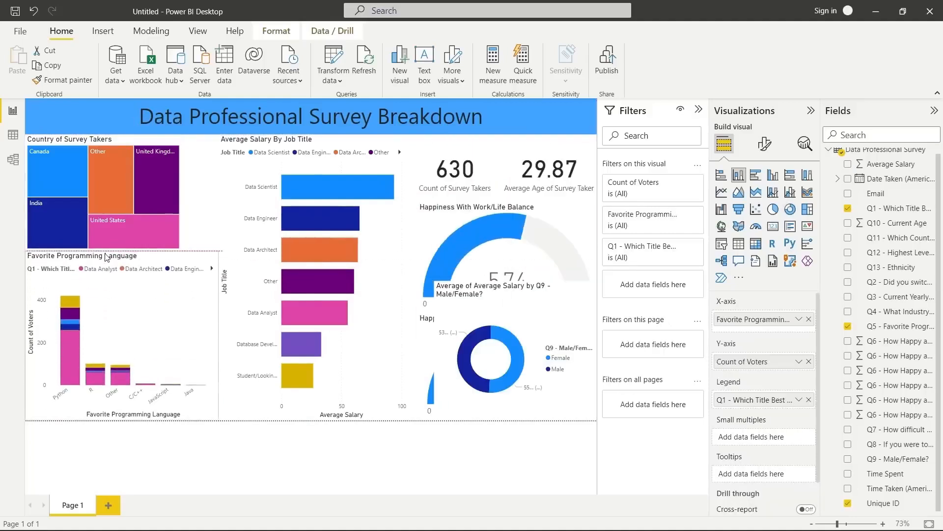
Shorten the job title salary chart from its bottom edge and place the donut chart beneath it.
click(353, 343)
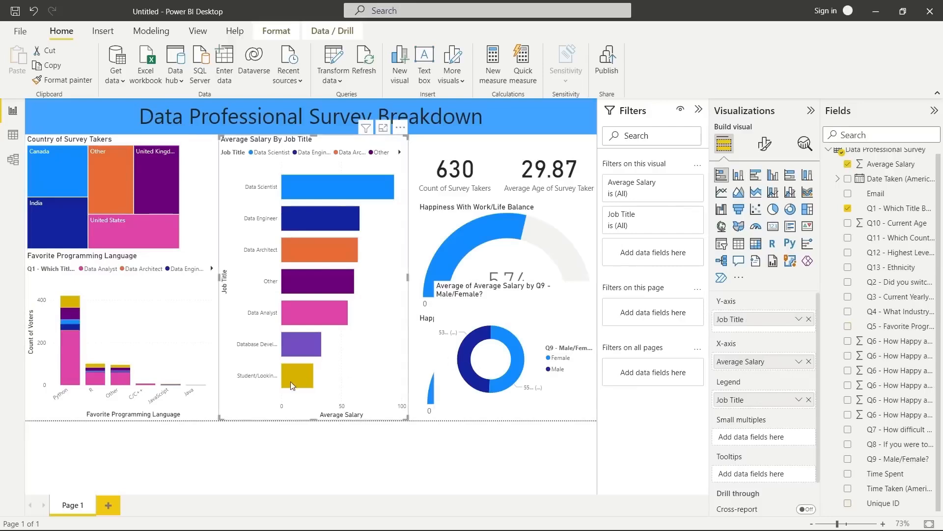
drag(317, 419, 316, 278)
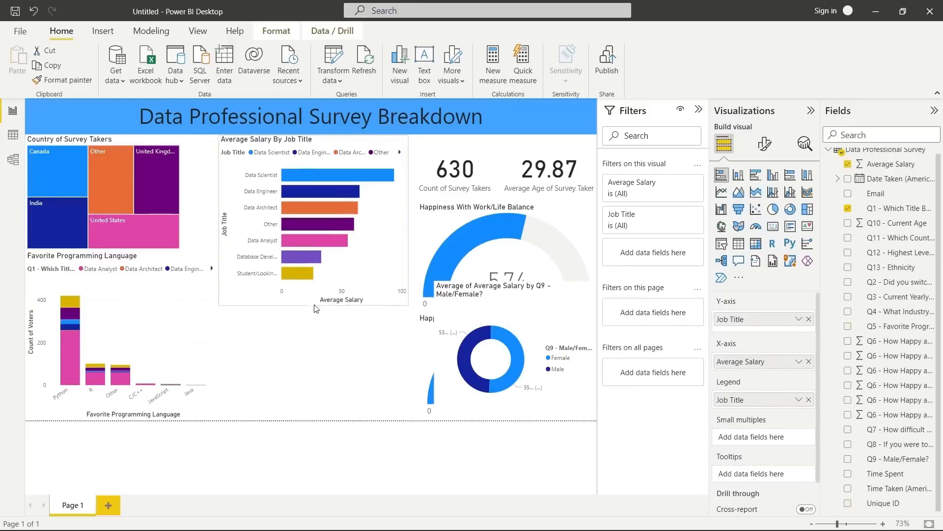
drag(486, 365, 281, 376)
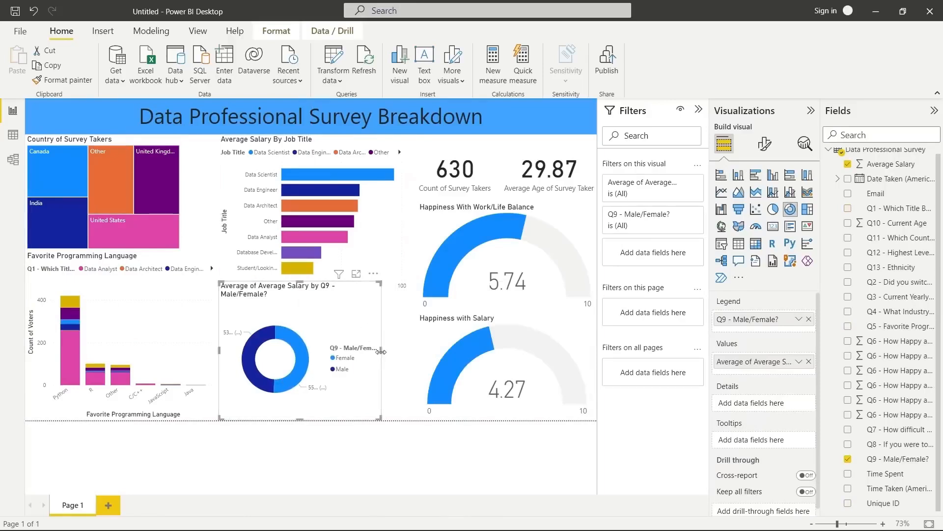
Widen the donut chart to the gauges, lower its top edge to clear the salary chart, and widen that chart toward the treemap.
drag(381, 352, 418, 352)
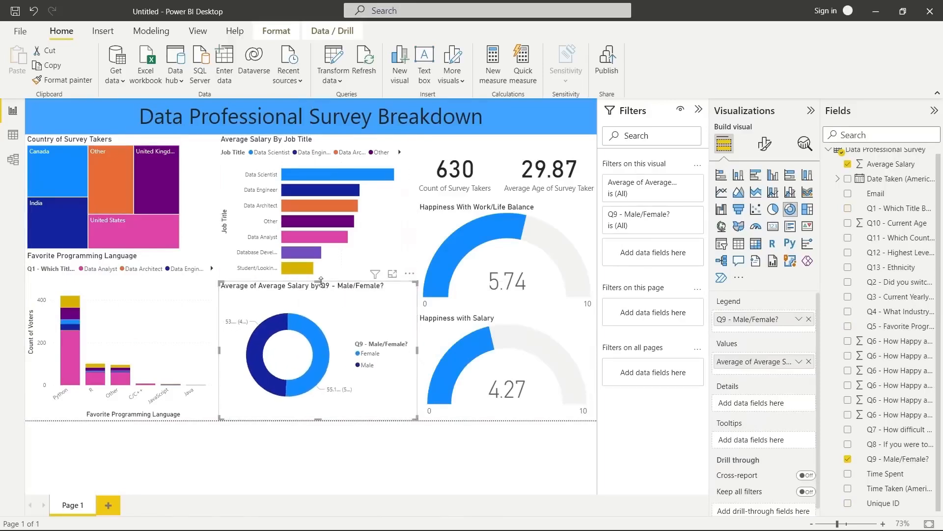
drag(320, 282, 322, 306)
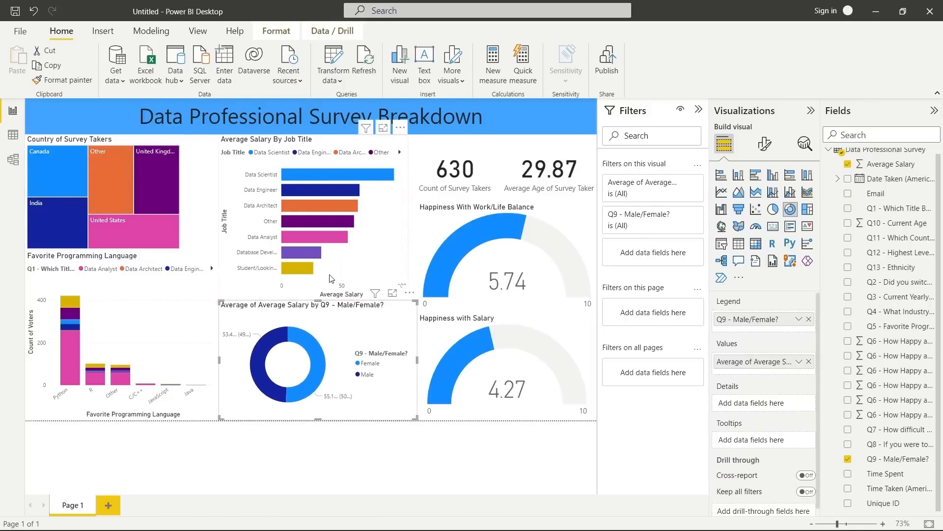
click(332, 278)
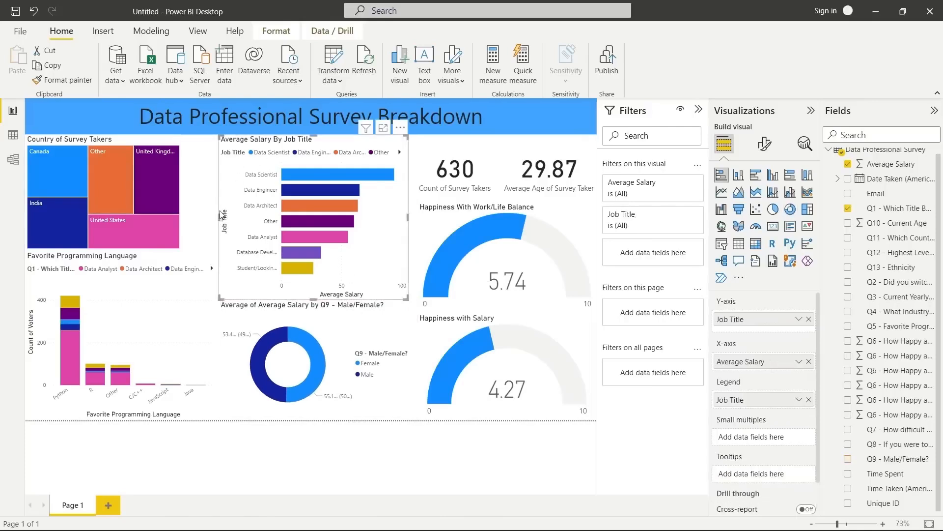
drag(217, 215, 207, 218)
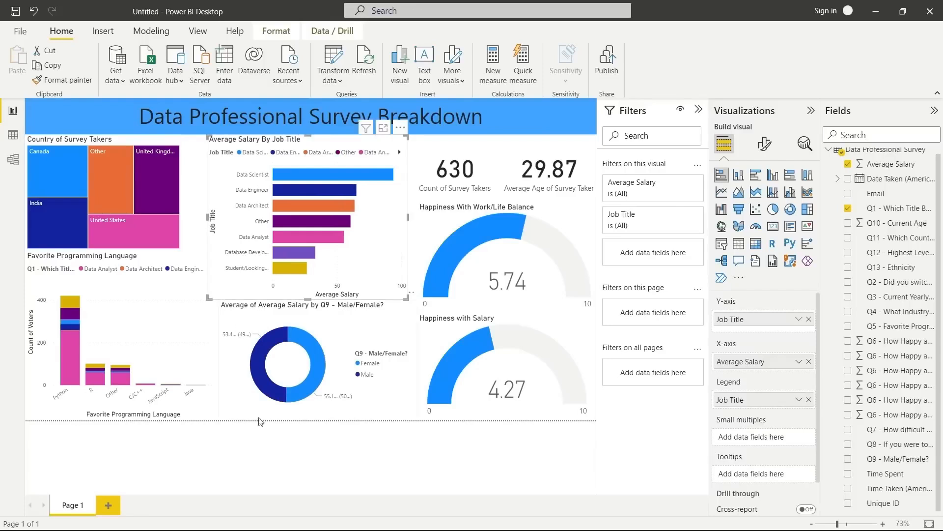
Retitle the donut chart beneath the job title salary chart as "Average Salary by Sex".
click(288, 449)
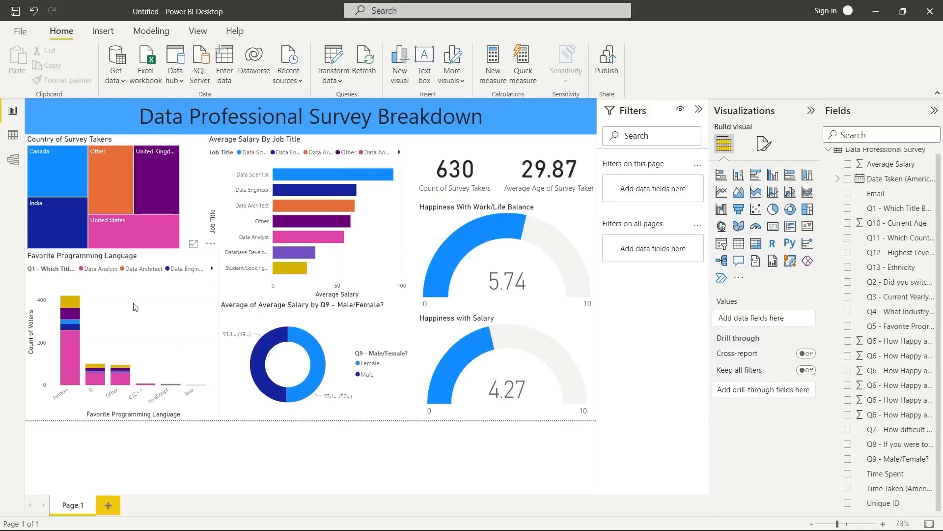
click(253, 309)
click(763, 146)
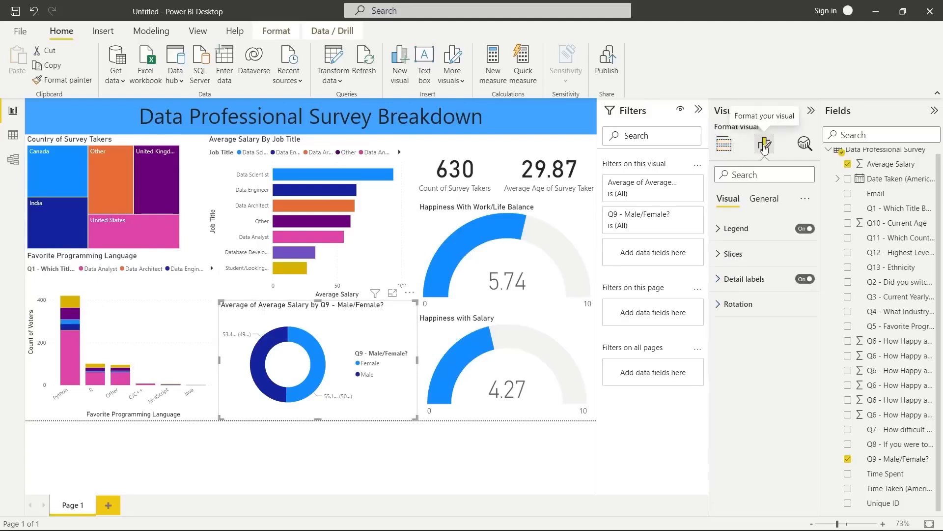
click(766, 203)
click(731, 253)
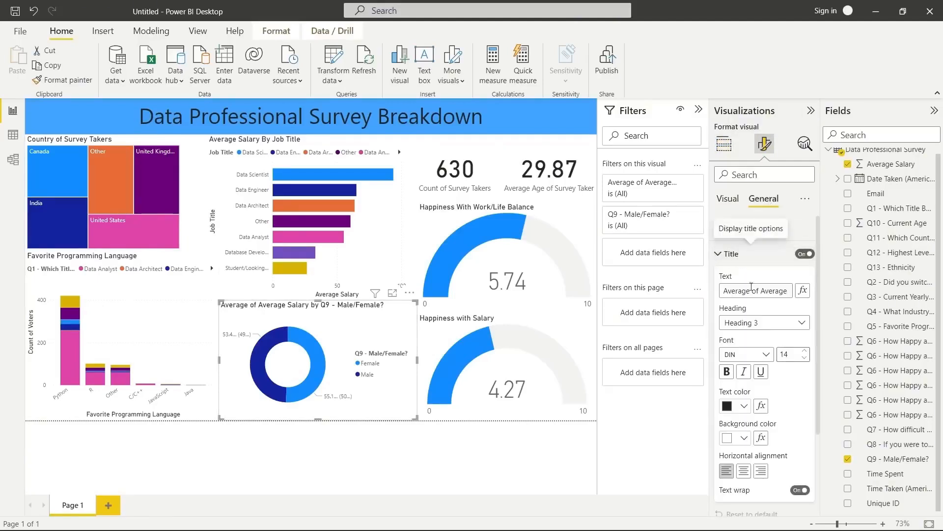
click(752, 291)
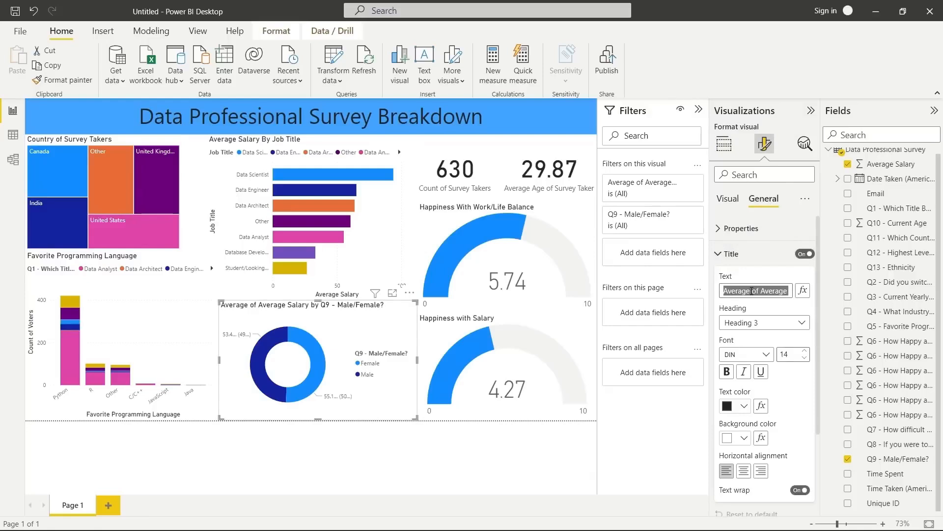
text(Average Sa)
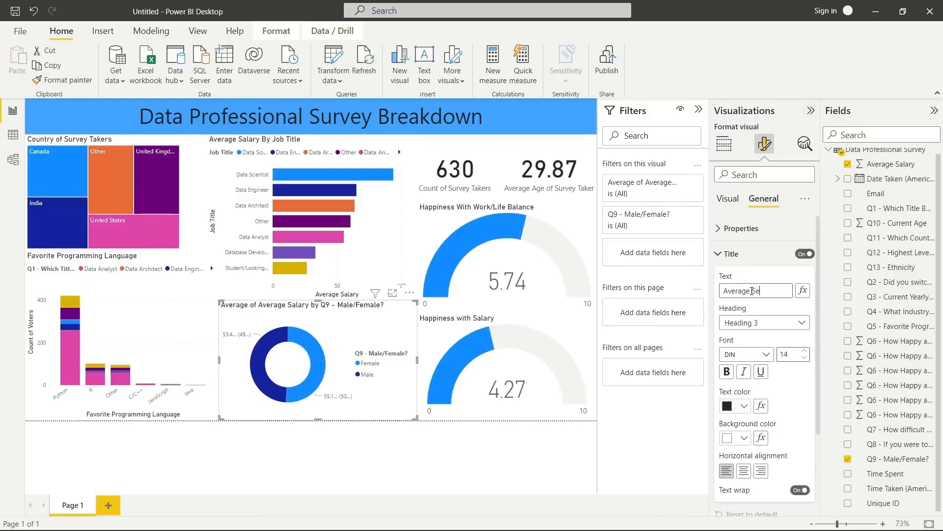
text(lary by Gender)
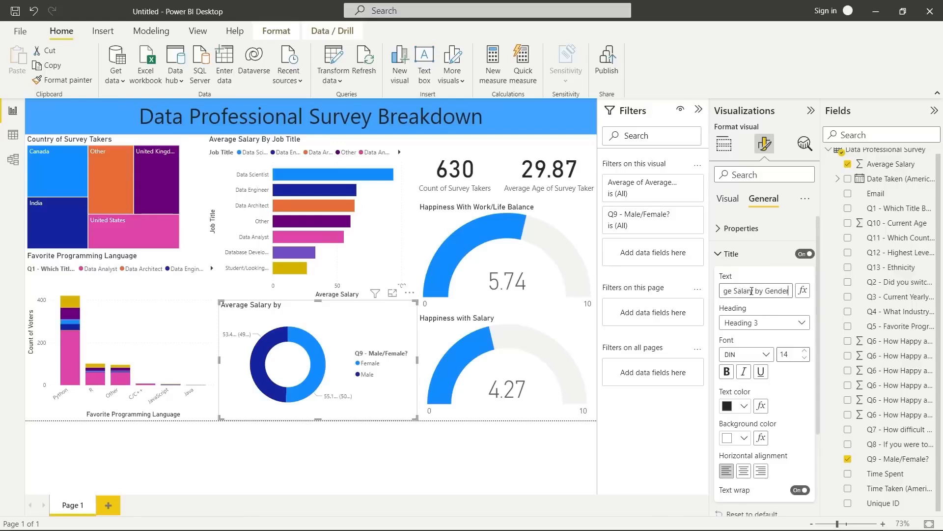
key(Return)
text(Sex)
key(Return)
click(412, 470)
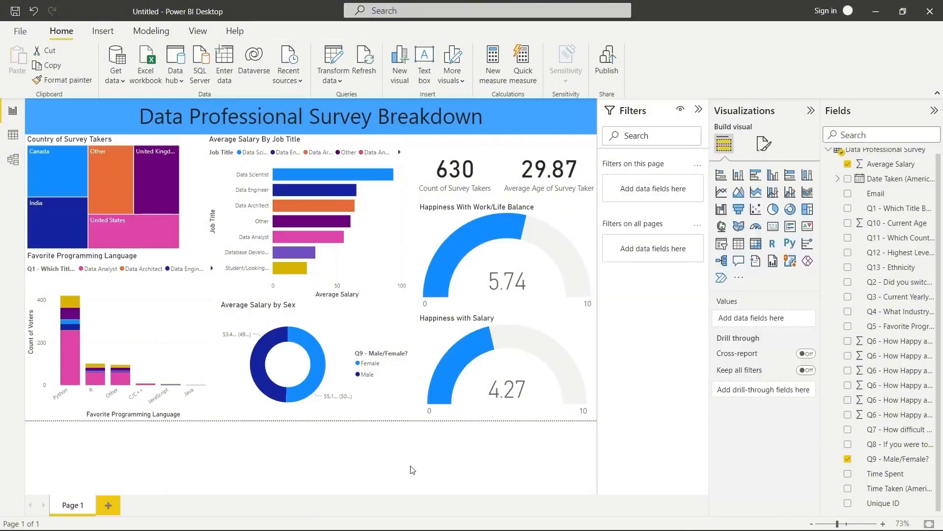
Try placing the donut chart's detail labels in the Inside position.
click(316, 368)
click(346, 345)
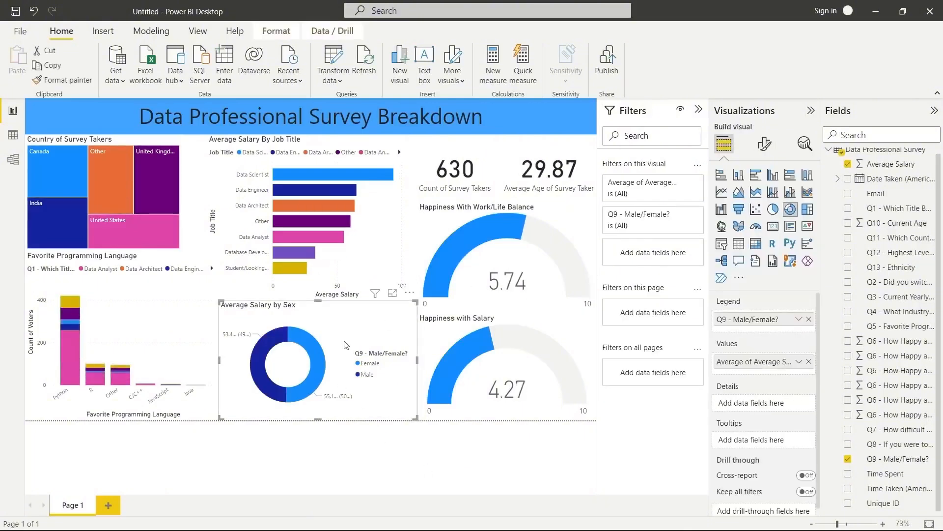
click(763, 148)
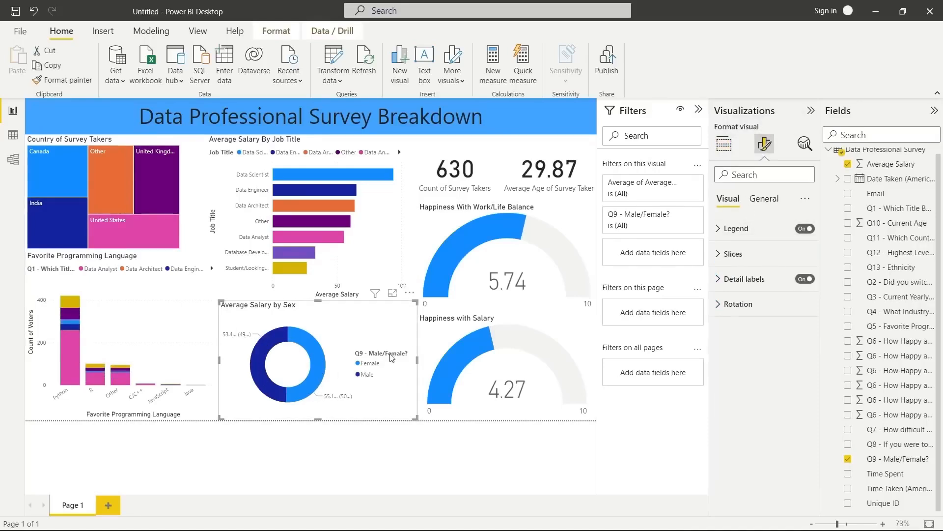
click(727, 285)
click(745, 338)
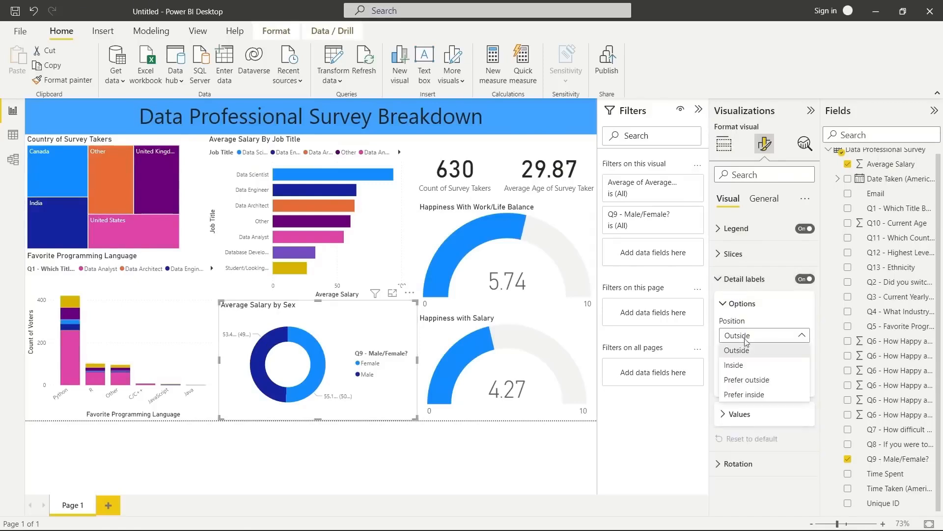
click(746, 366)
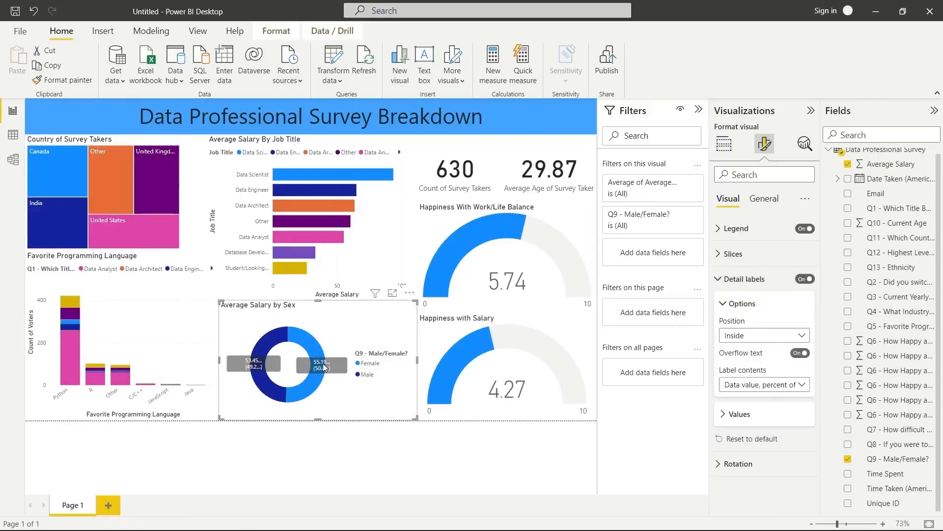
click(784, 386)
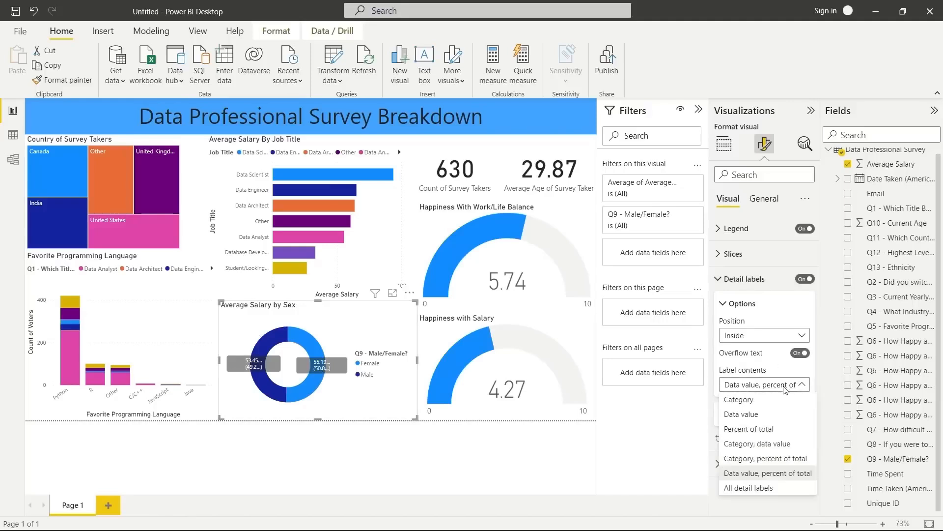
click(771, 344)
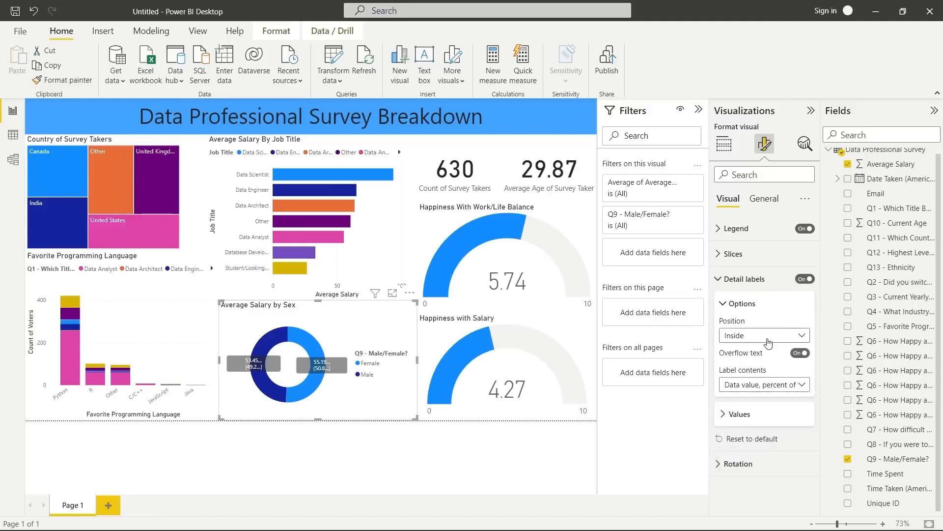
Return the donut chart's detail labels to the Outside position.
click(806, 279)
click(805, 279)
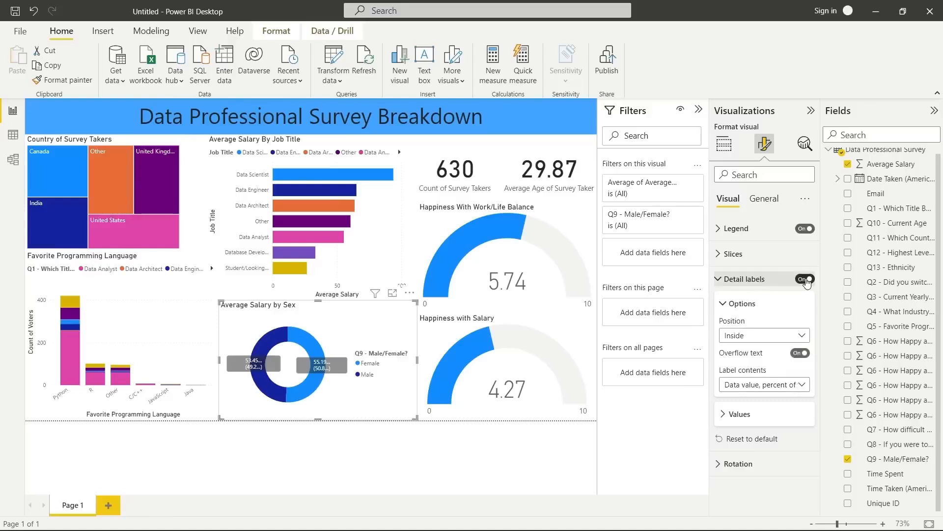
click(753, 337)
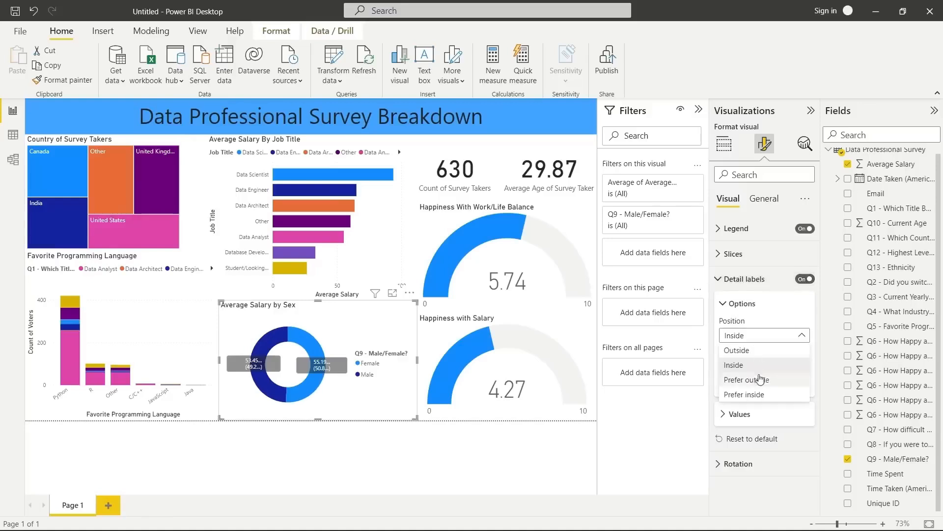
click(765, 351)
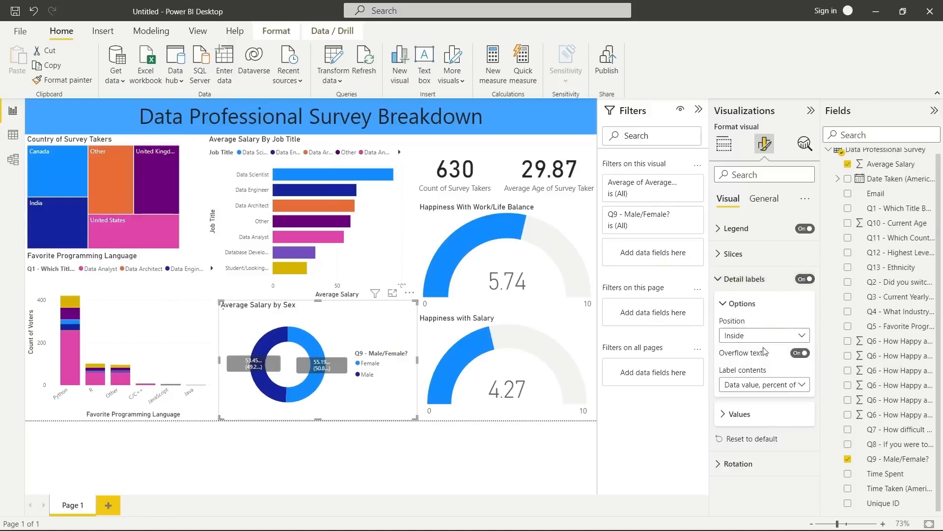
mouse_move(247, 336)
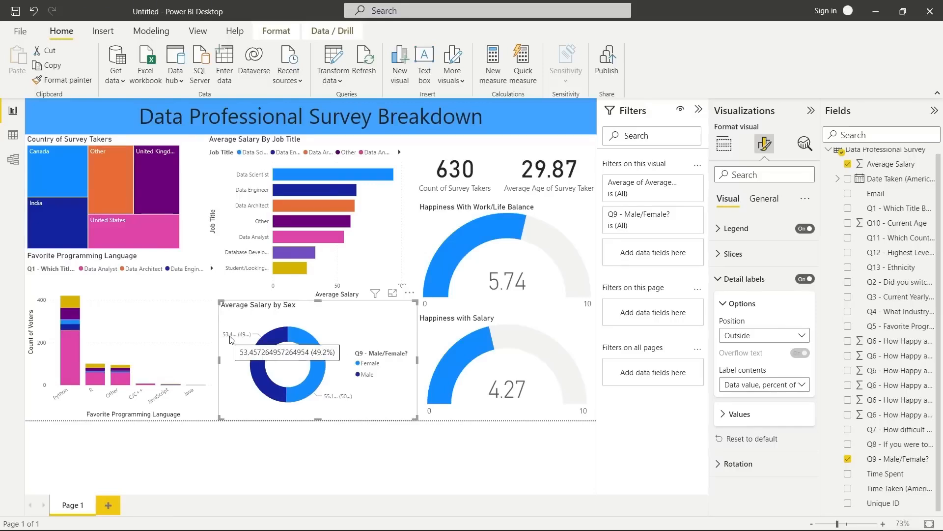
click(766, 202)
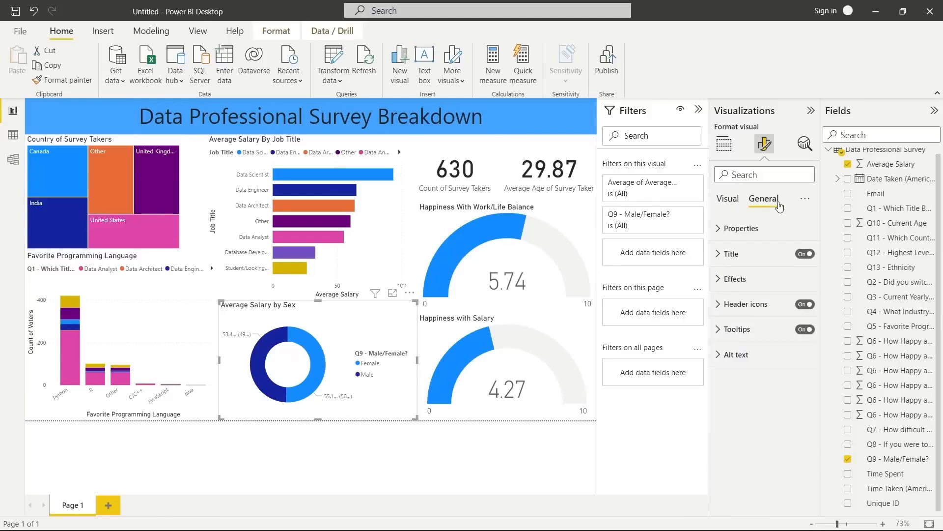
click(728, 199)
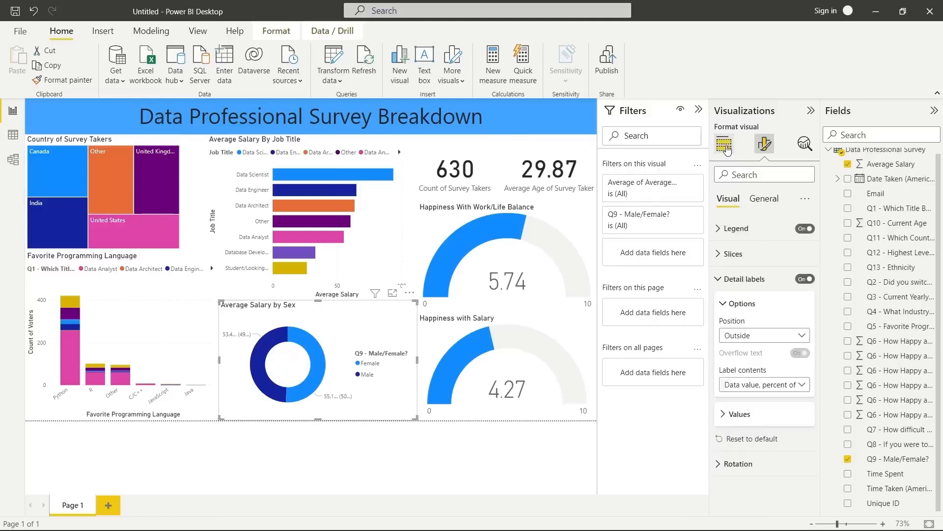
click(724, 144)
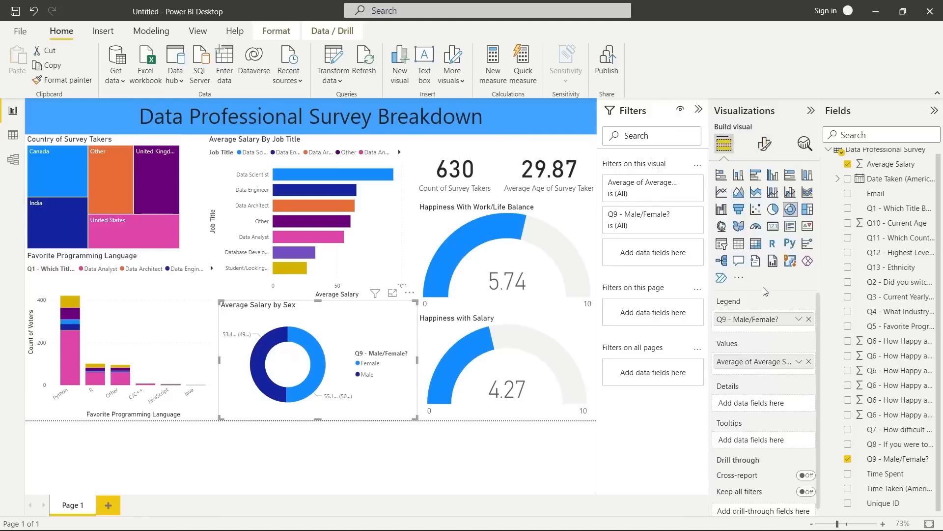
click(800, 362)
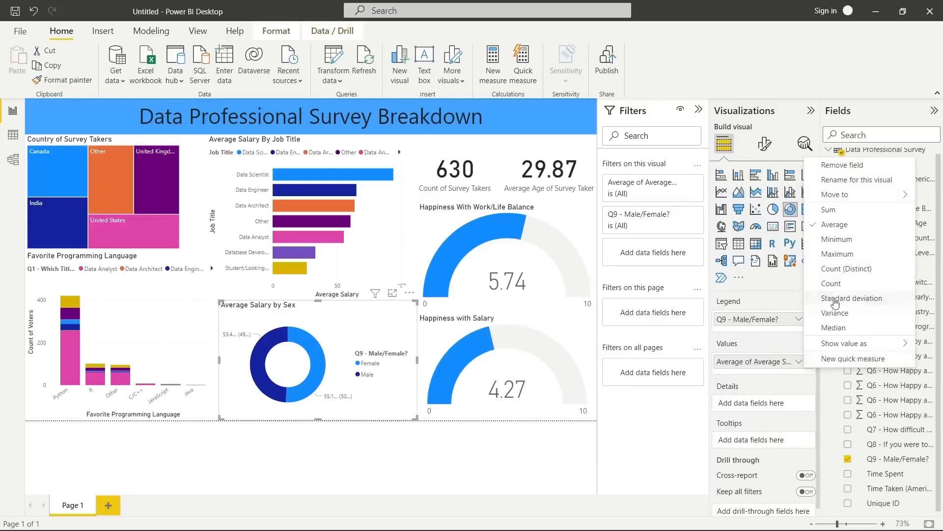
click(359, 416)
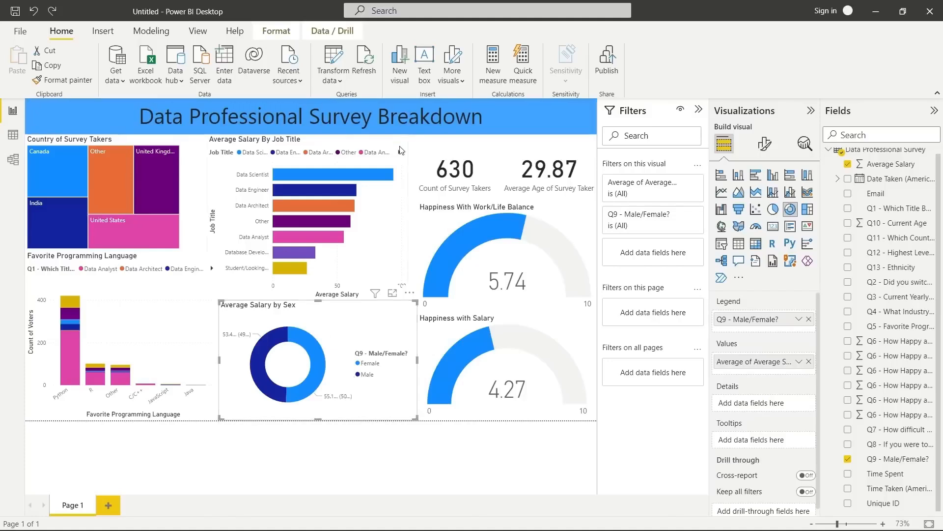
mouse_move(320, 371)
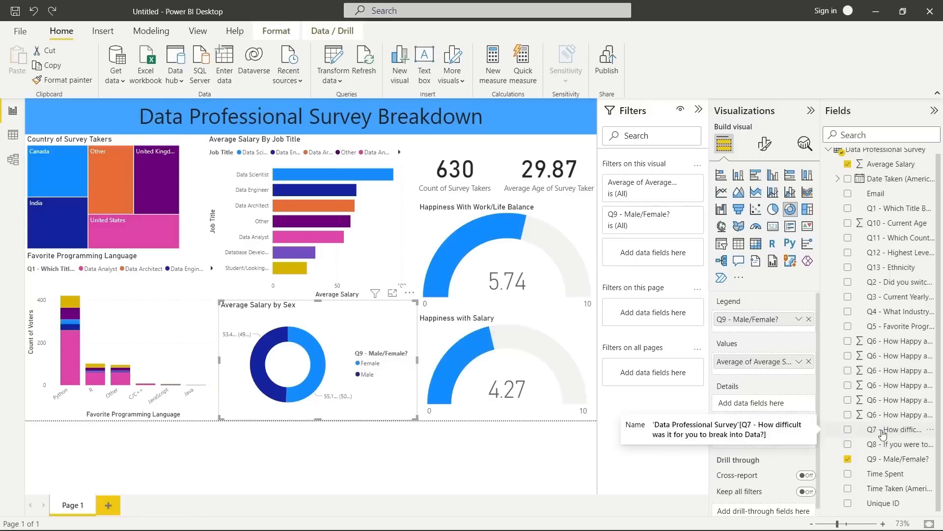
Replace the donut chart's fields with Q7 - How difficult was it for you to break into Data?, used as both legend and counted values.
click(847, 459)
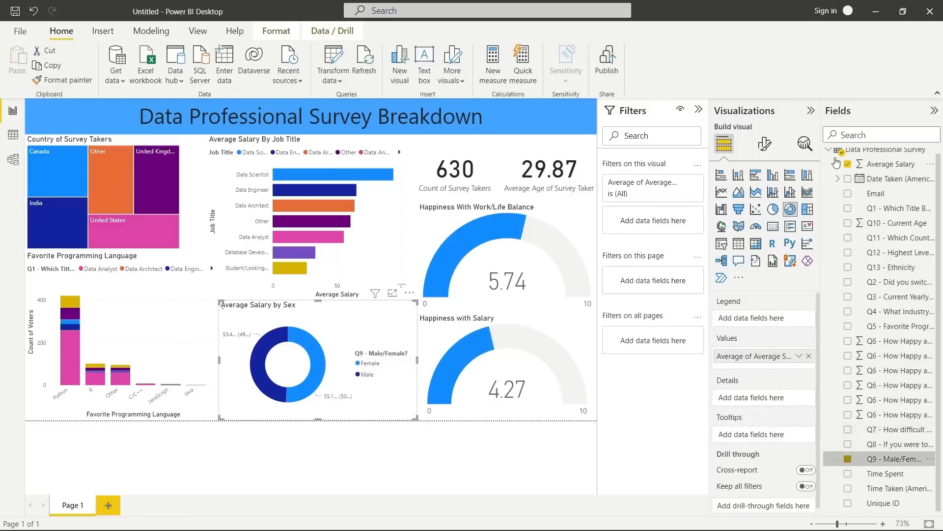
click(848, 164)
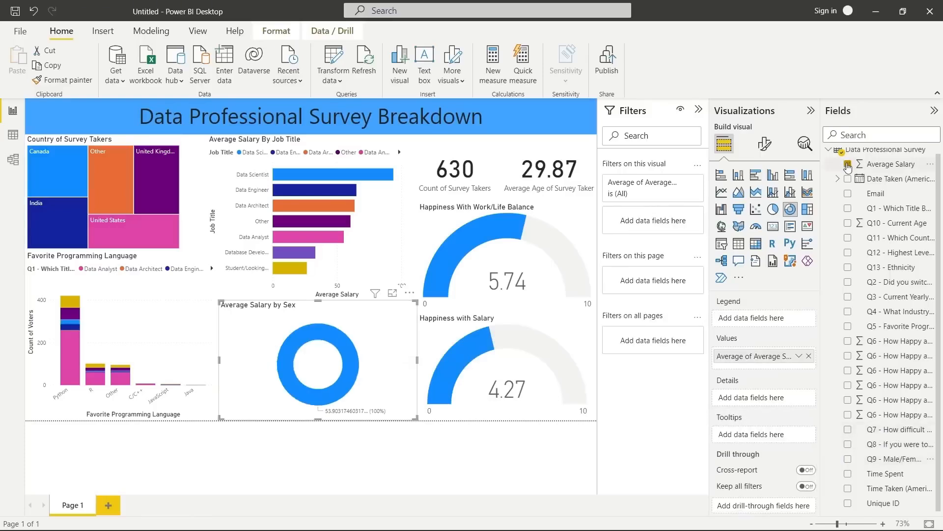
click(849, 430)
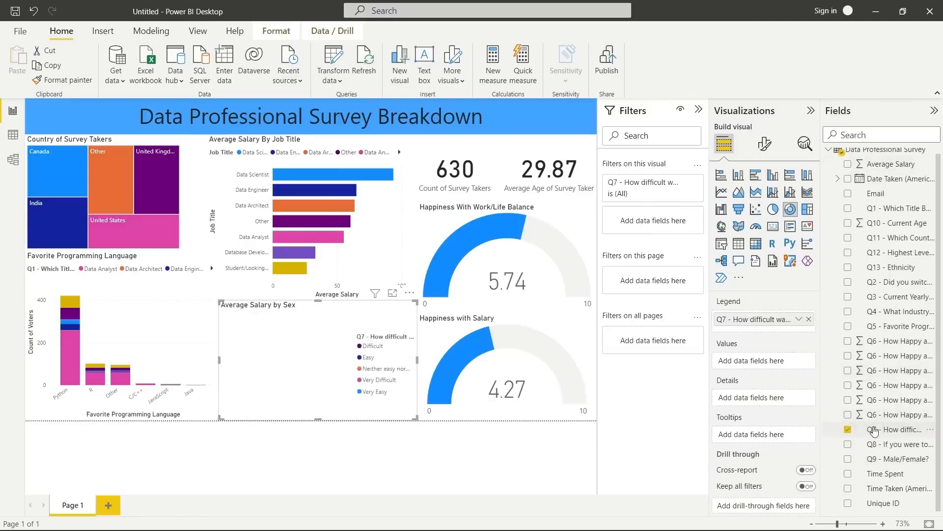
drag(895, 436, 788, 364)
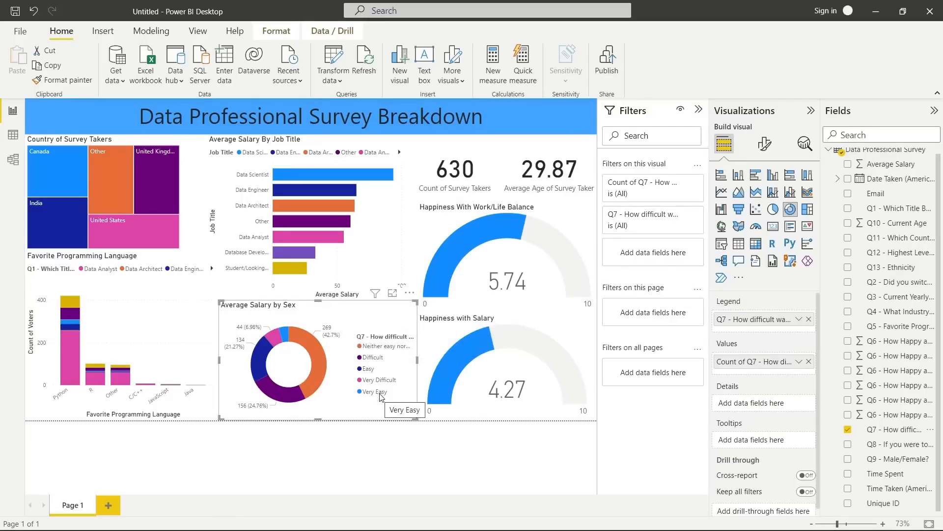
mouse_move(379, 393)
mouse_down()
mouse_move(378, 379)
mouse_move(379, 395)
mouse_up()
Set the donut chart's Very Difficult slice to a custom red, #E01212.
click(765, 143)
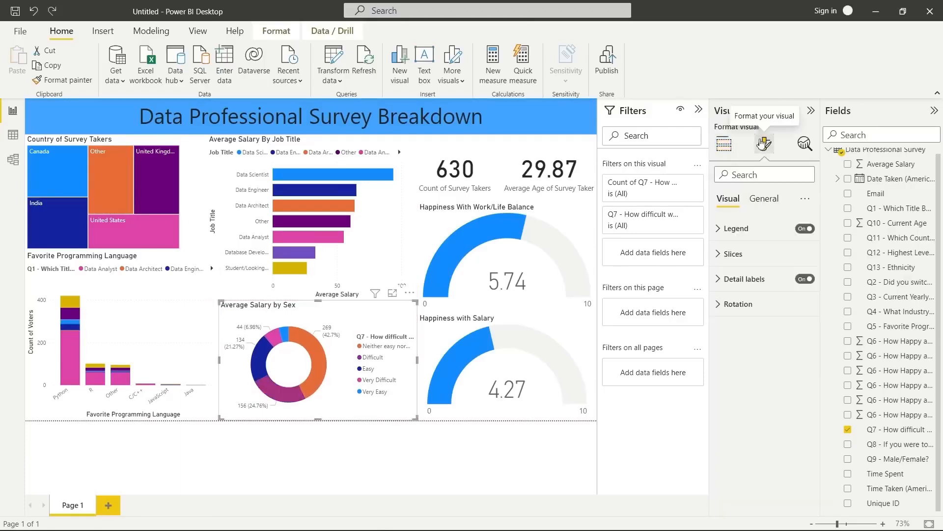
click(733, 254)
scroll(793, 313, down, 1)
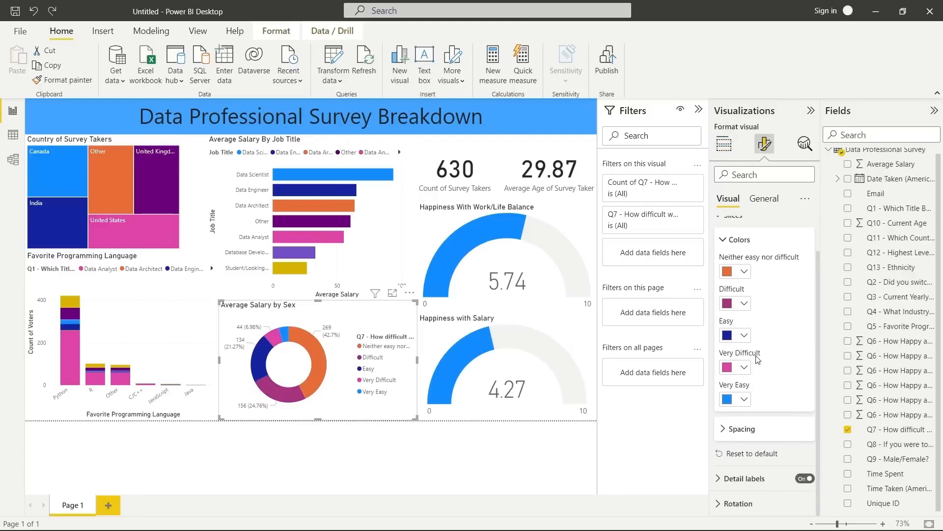
click(747, 368)
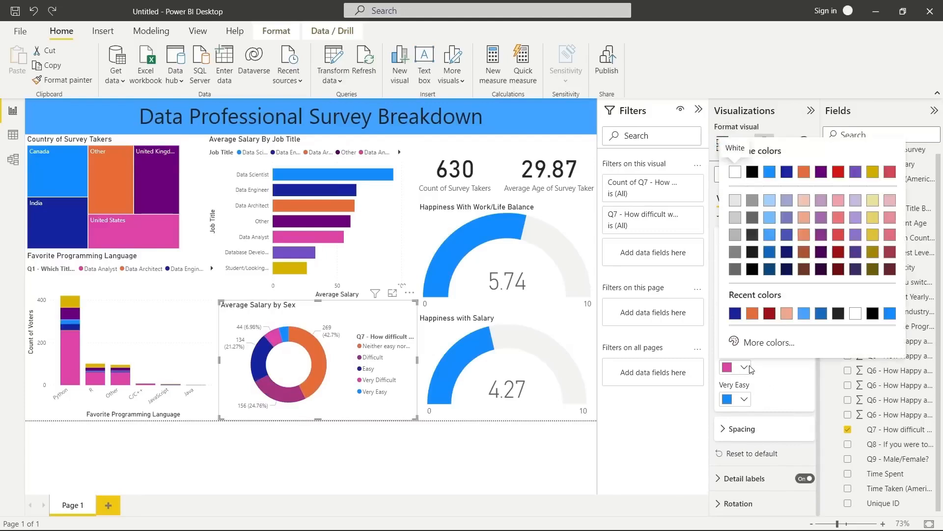
click(764, 343)
click(732, 295)
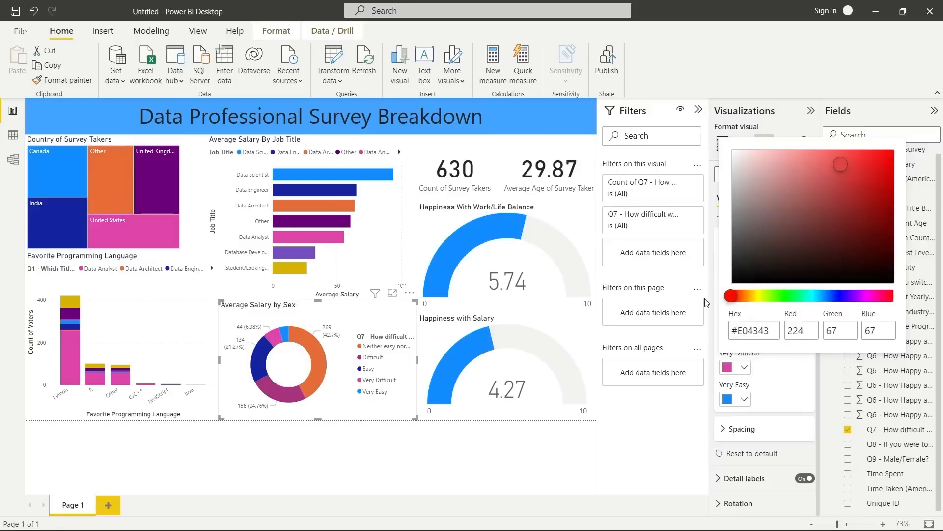
click(847, 189)
drag(851, 192, 877, 166)
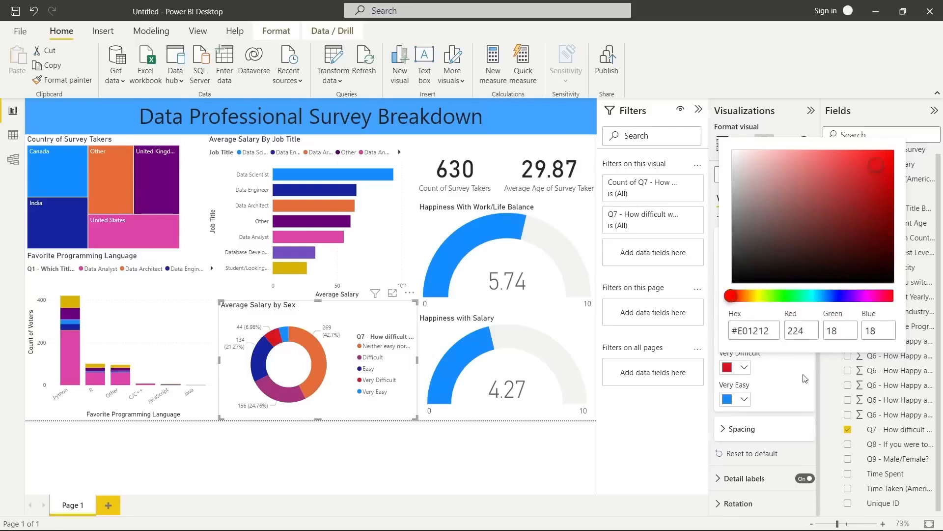
click(789, 381)
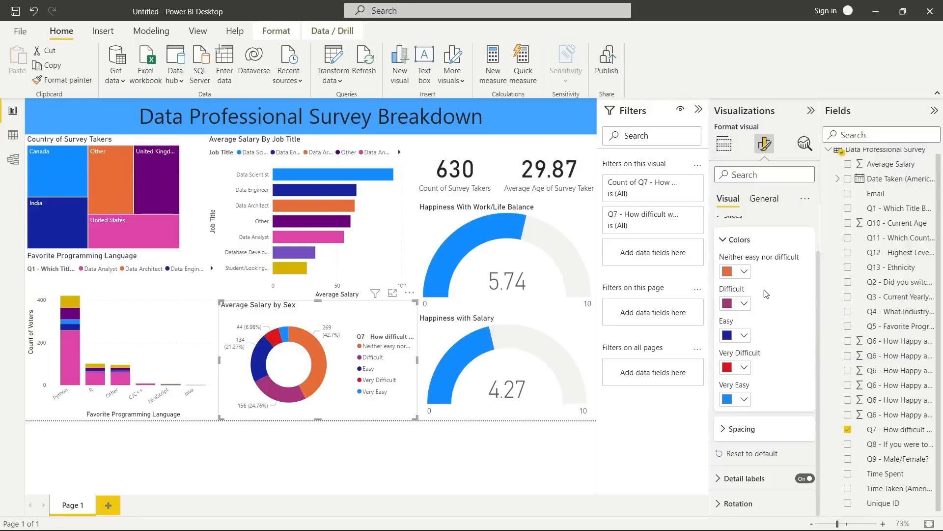
Recolor the donut chart's Difficult slice with the recently used orange.
click(745, 304)
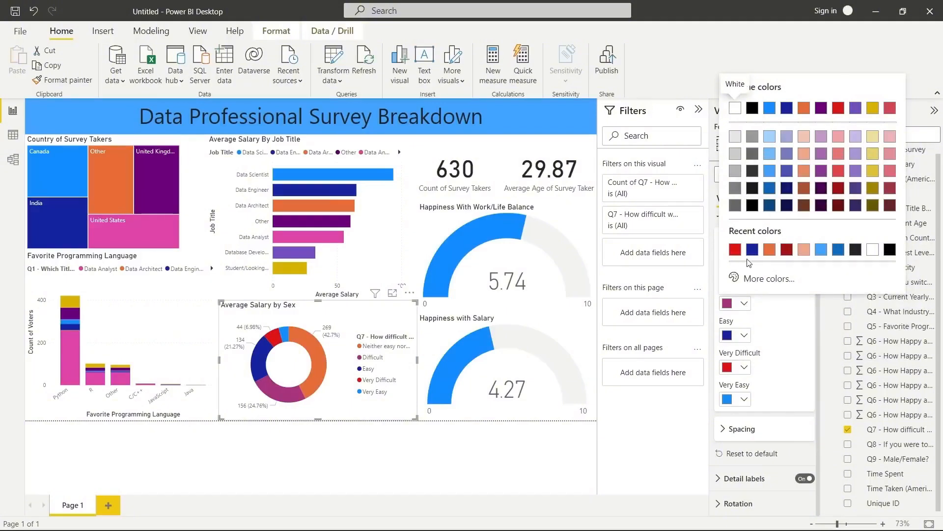
click(768, 251)
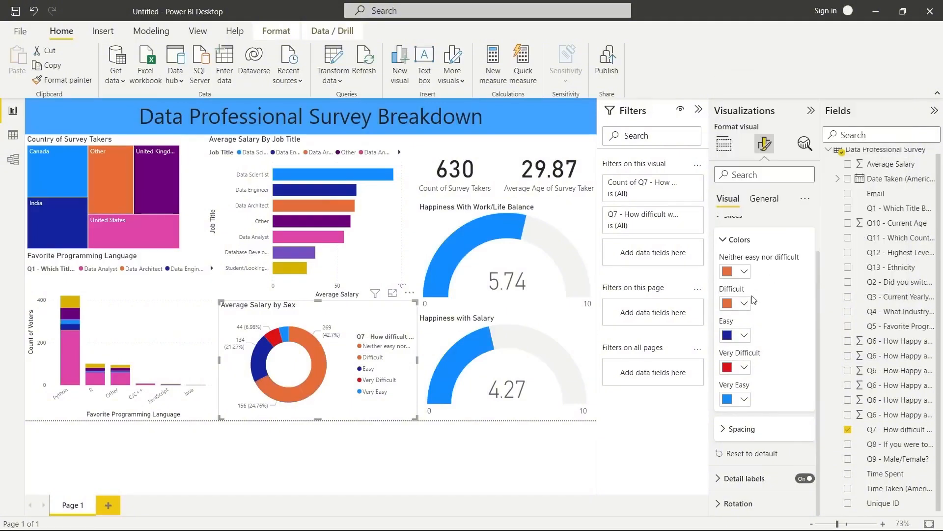
Recolor the donut chart's Neither easy nor difficult slice with a light shade of the theme's yellow.
click(745, 271)
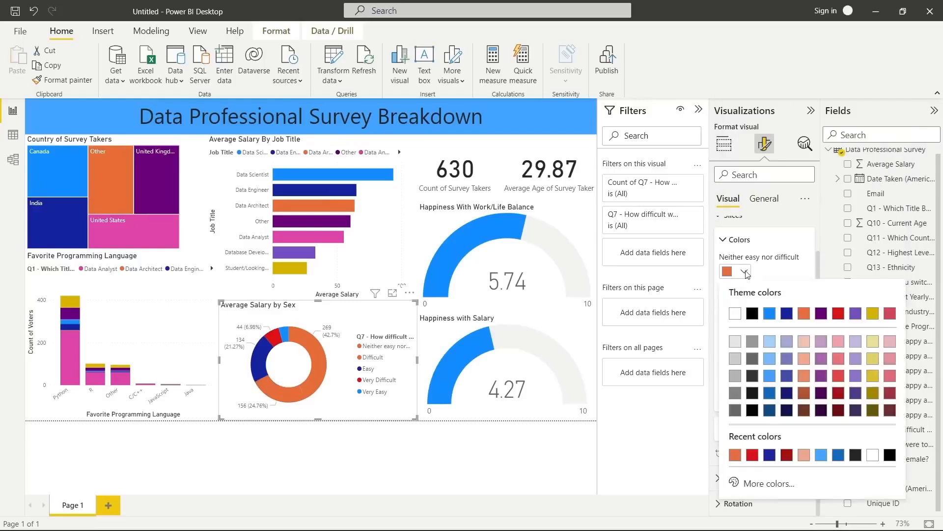
click(754, 455)
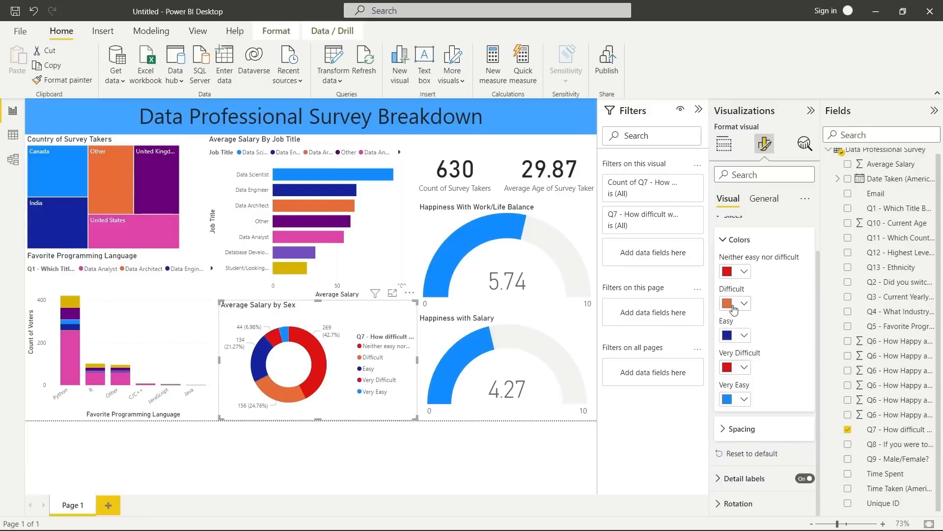
click(743, 271)
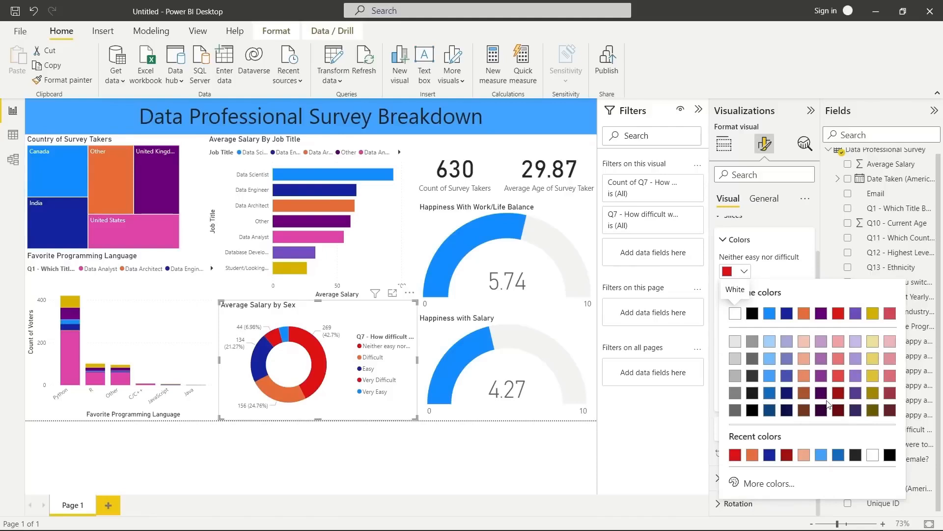
click(873, 358)
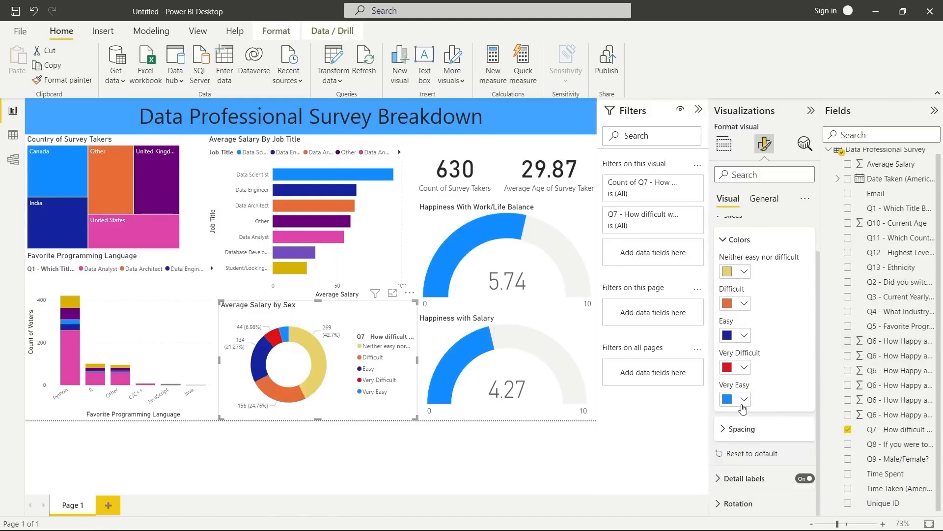
Set the donut chart's Easy slice to the 25% darker theme blue and its Very Easy slice to the custom light blue #00BFFF.
click(747, 340)
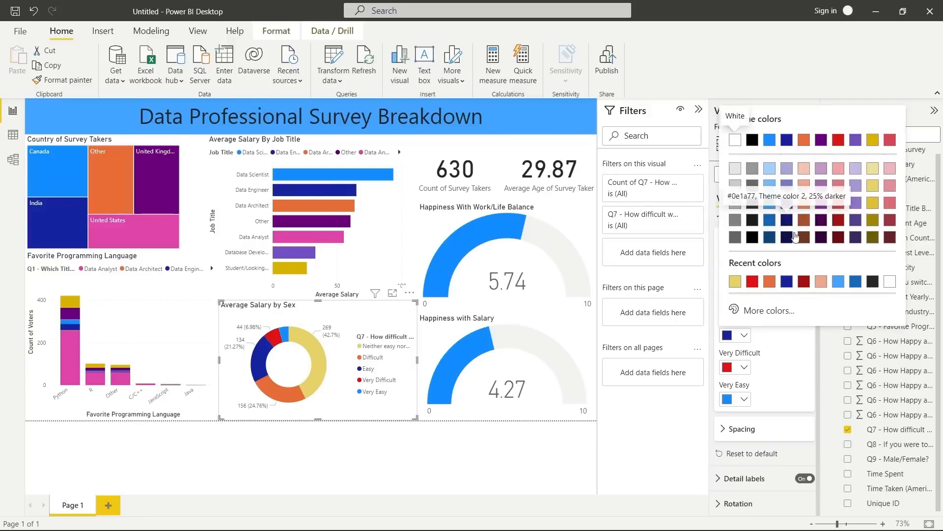
click(772, 218)
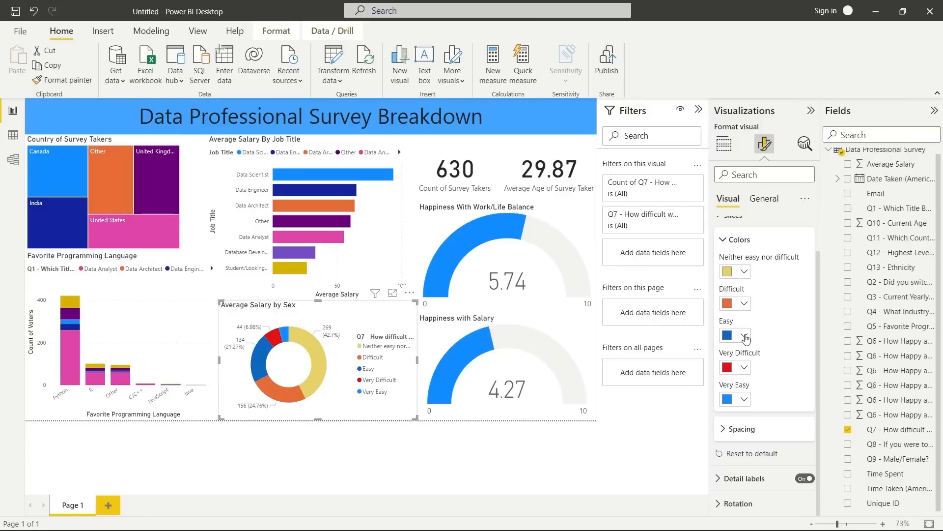
click(745, 404)
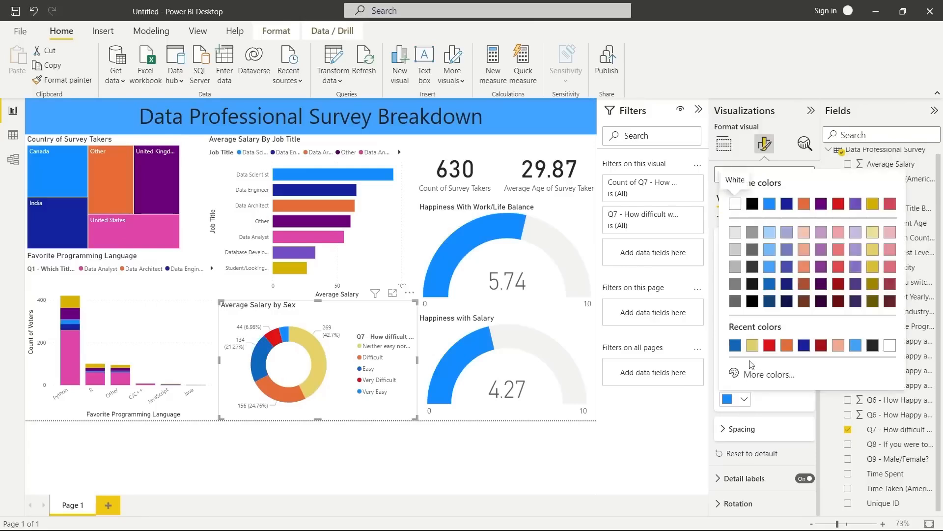
click(742, 375)
drag(815, 330, 819, 328)
click(883, 183)
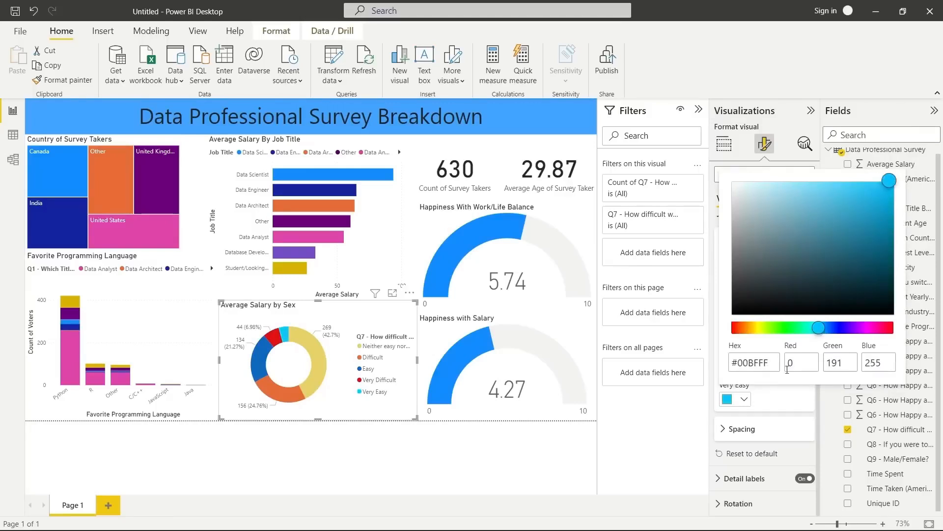
click(780, 396)
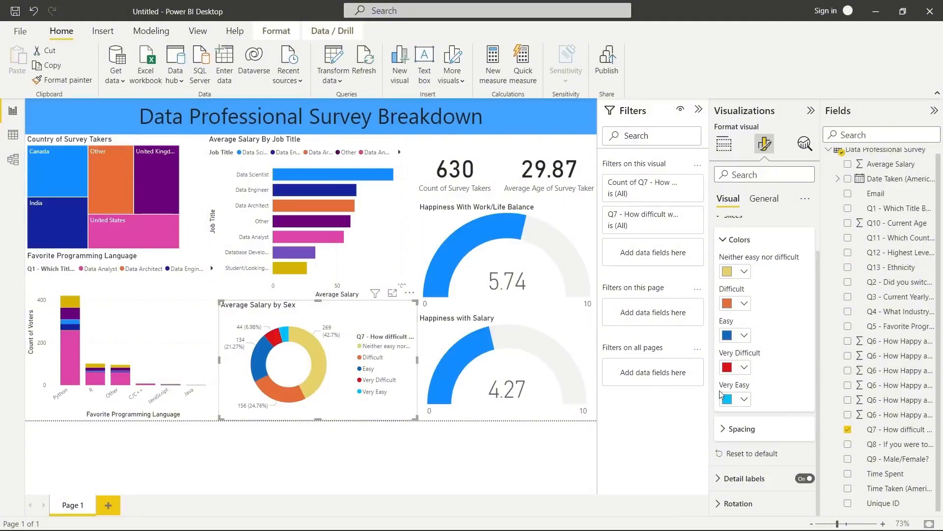
Change the donut chart's title to "Difficulty to Break Into Data".
click(762, 198)
click(735, 252)
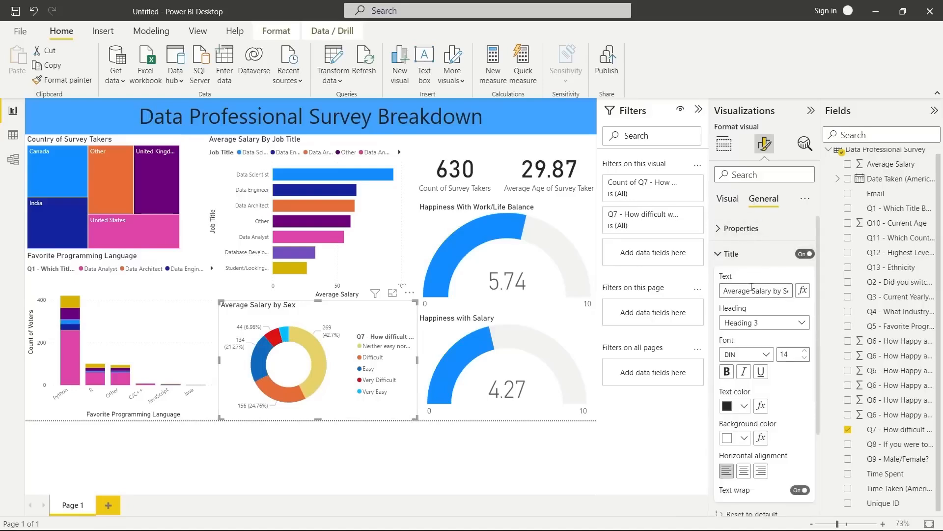
triple_click(751, 290)
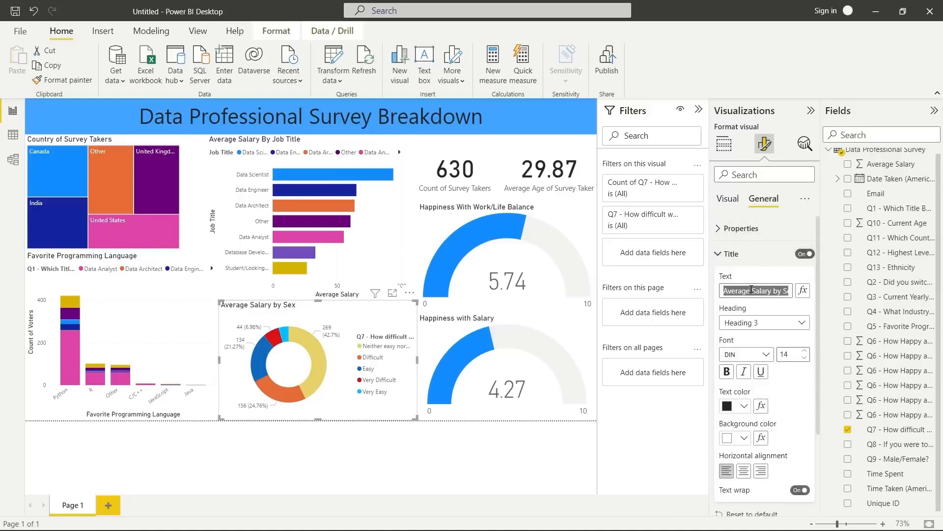
text(Difficulty to B)
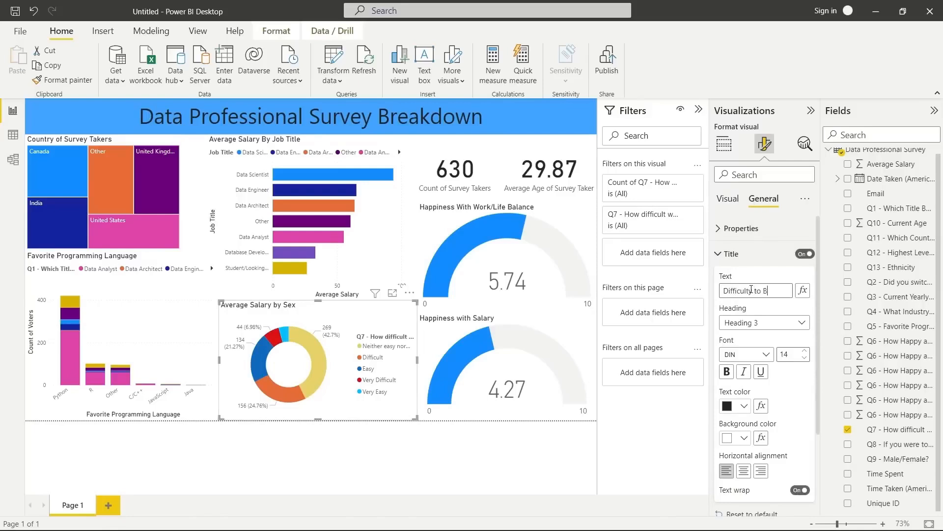
text(reak Into Data)
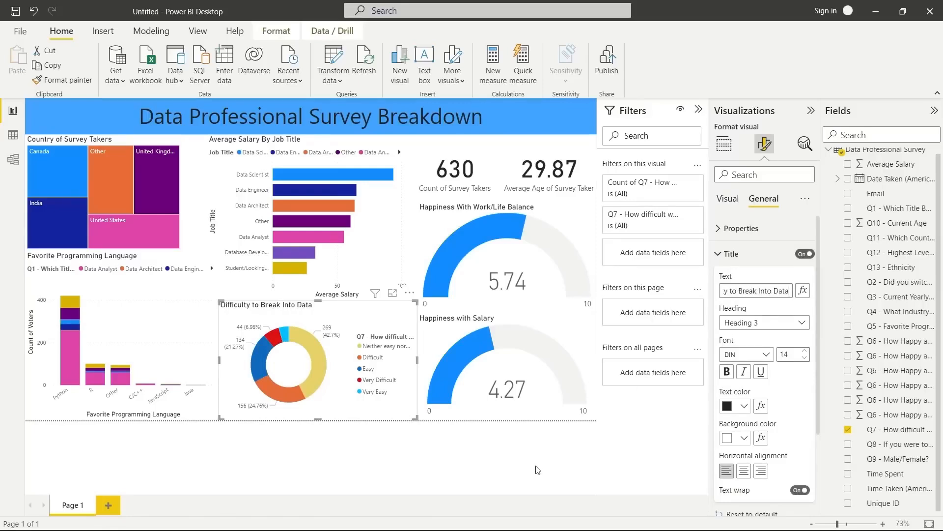
click(489, 449)
Set the title of the donut chart's legend to "Difficulty".
click(366, 317)
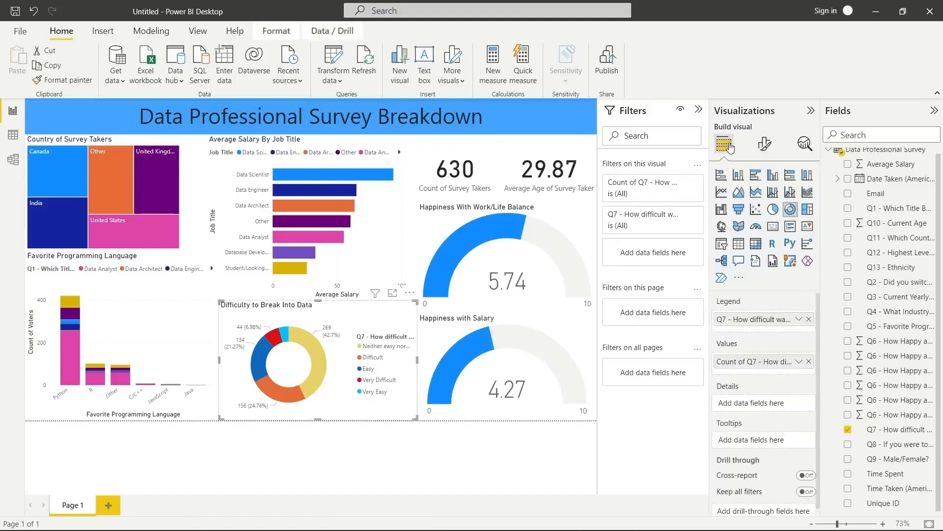
click(764, 143)
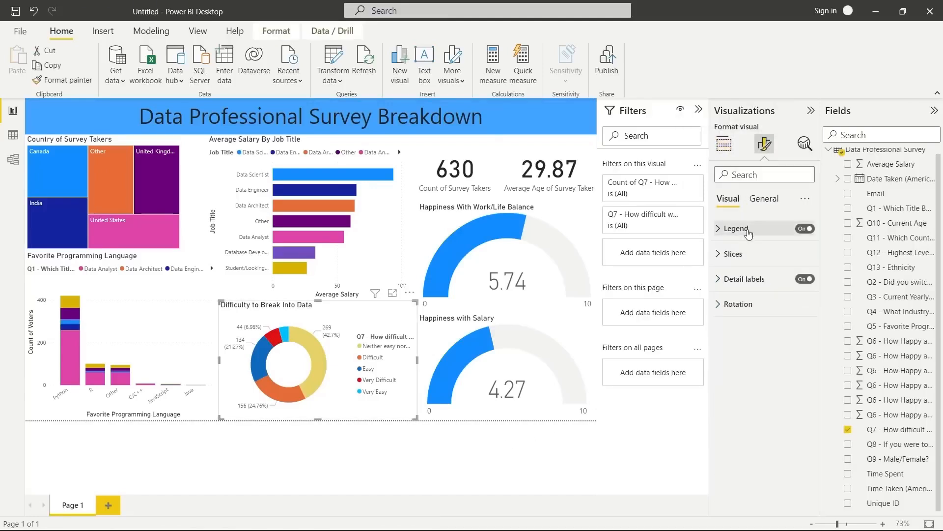
click(746, 229)
triple_click(748, 377)
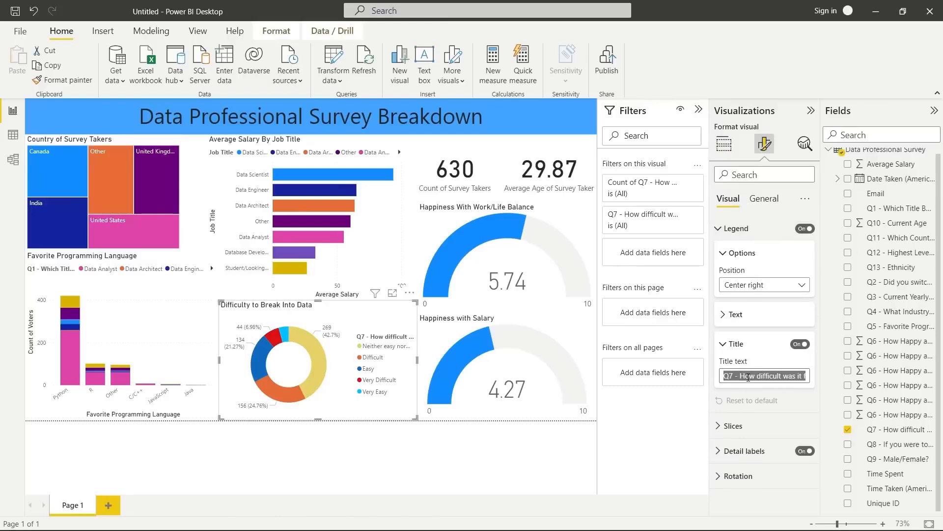
text(Difficu)
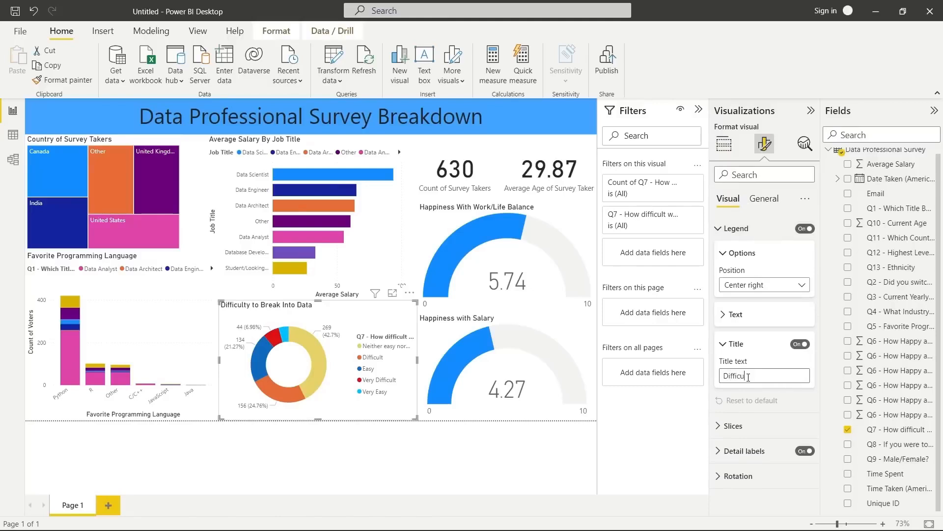
text(lty)
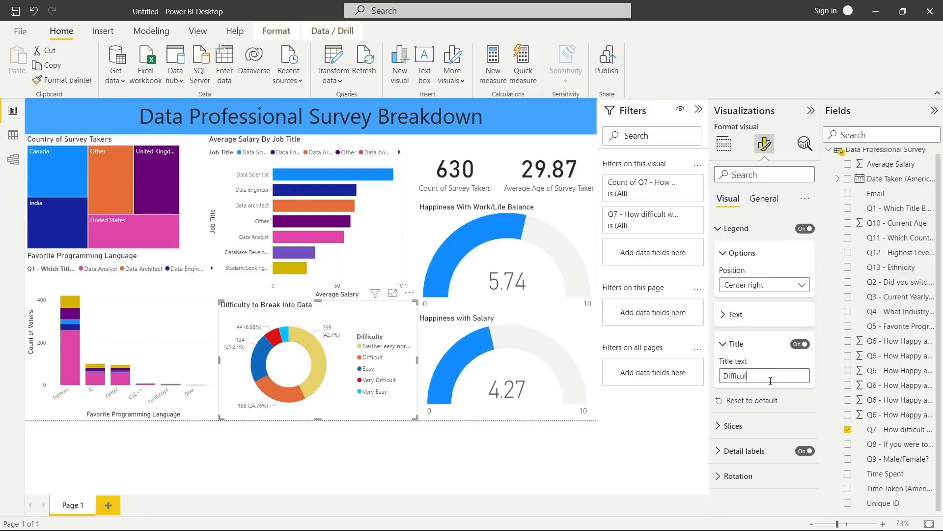
click(328, 447)
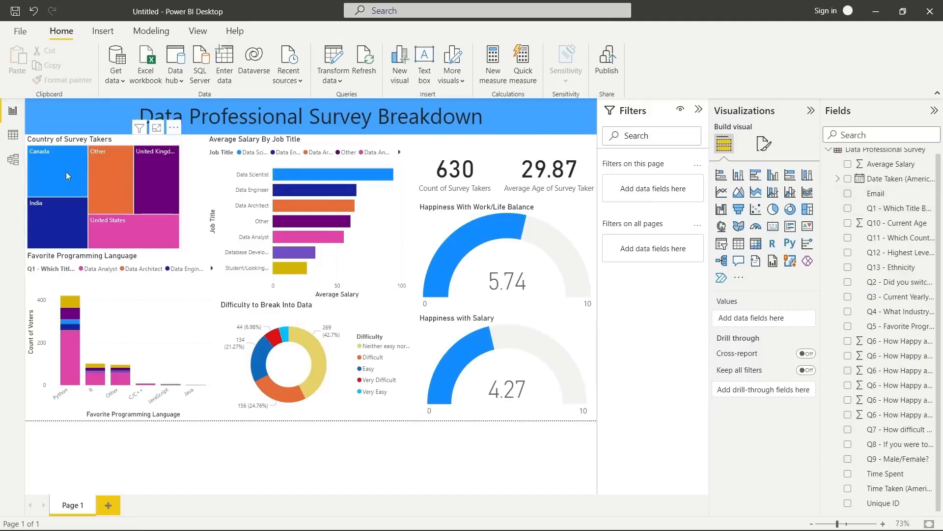
Rename the legend field of the Favorite Programming Language chart to "Job Title".
click(61, 273)
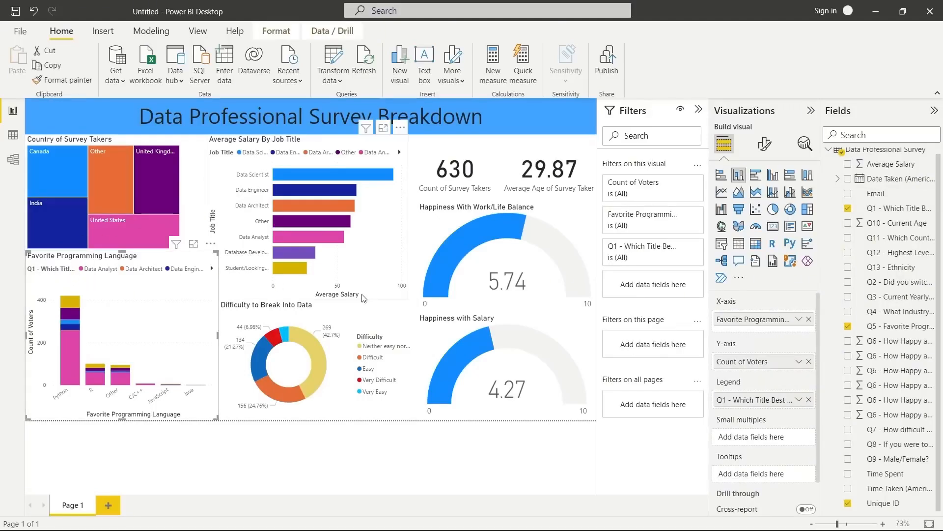
click(799, 401)
click(836, 418)
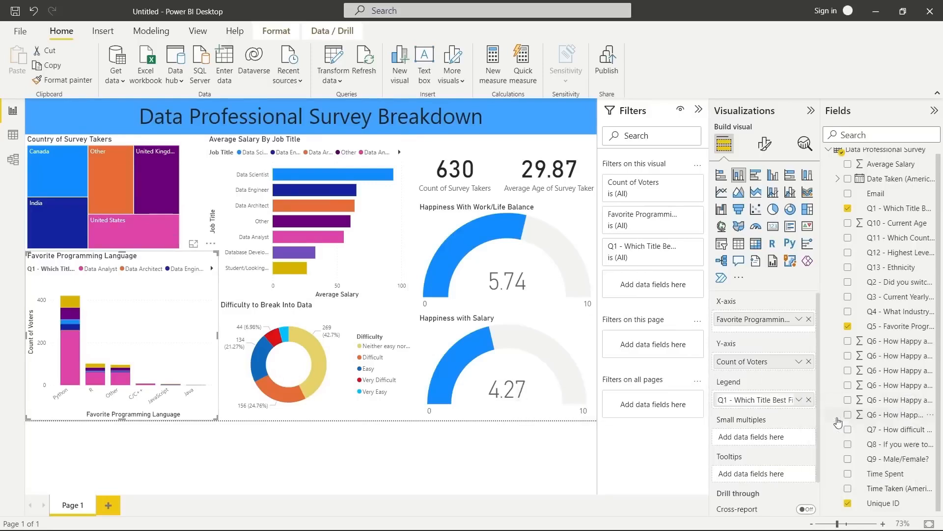
text(Job Title)
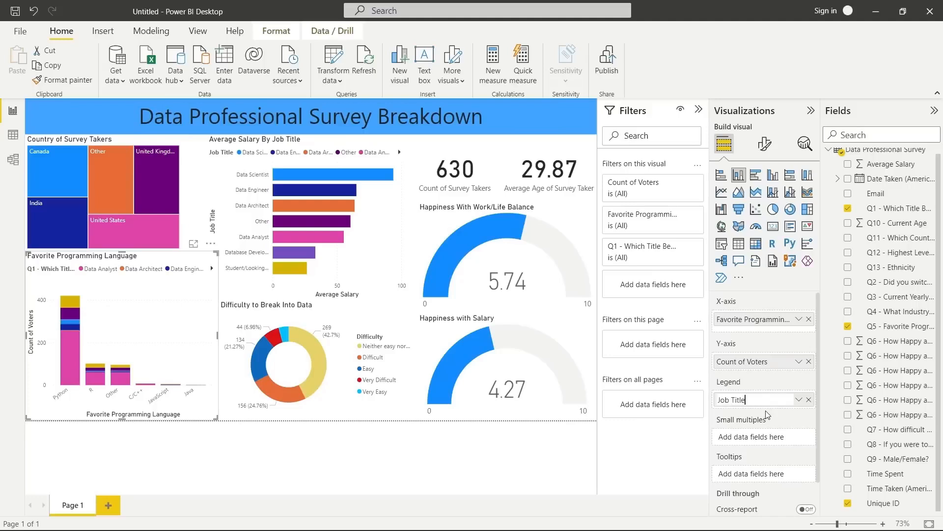
key(Return)
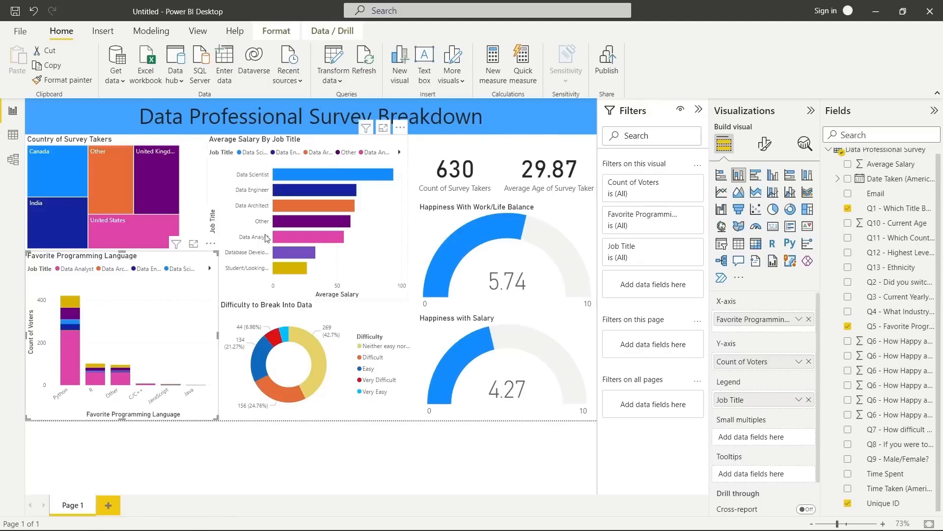
click(300, 457)
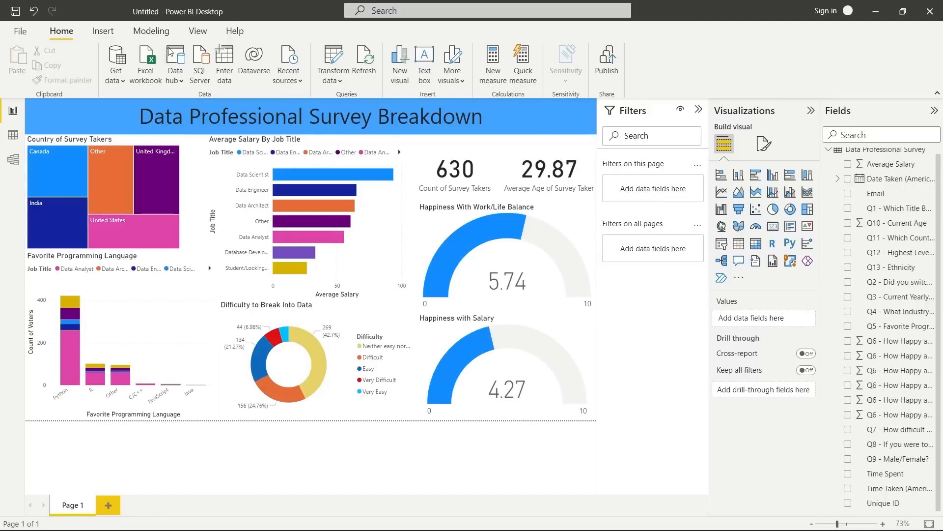
Try out the red-and-green, teal-and-brown, dark, and orange-and-pink built-in themes on the report.
click(109, 36)
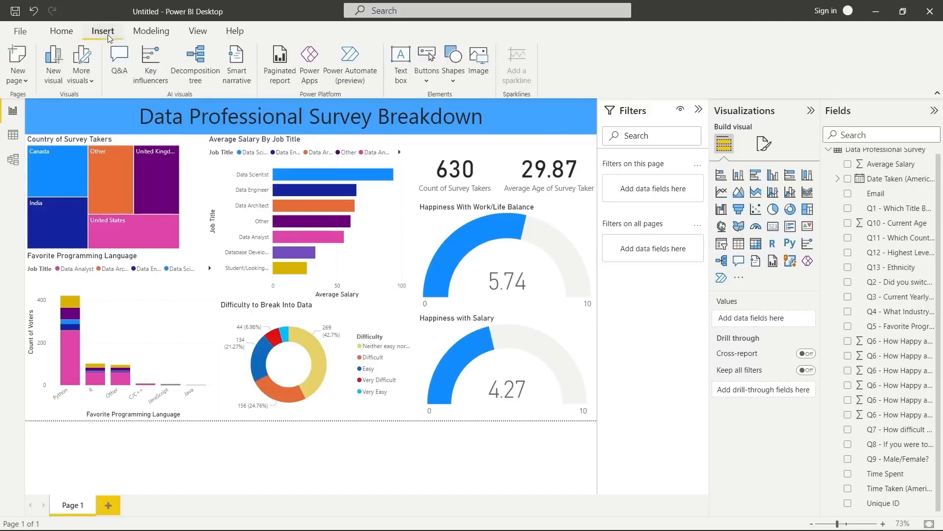
click(150, 31)
click(198, 32)
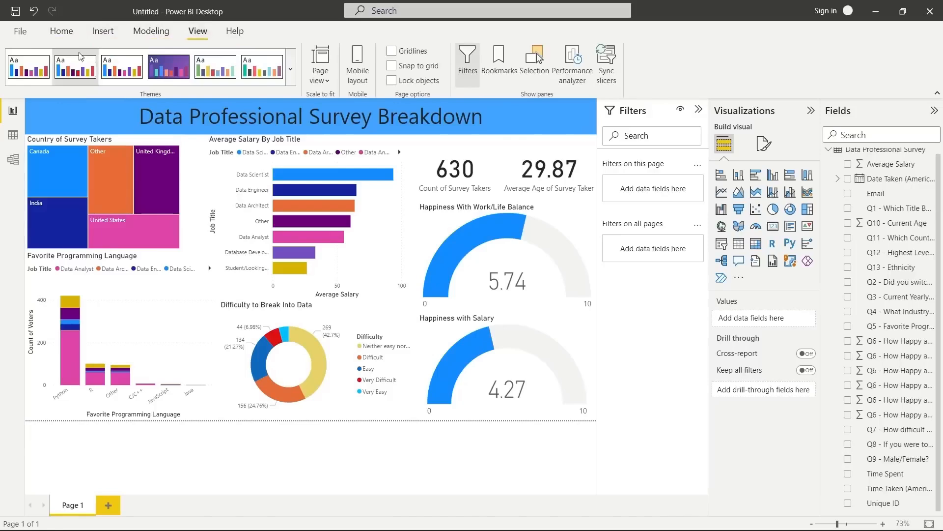
click(291, 69)
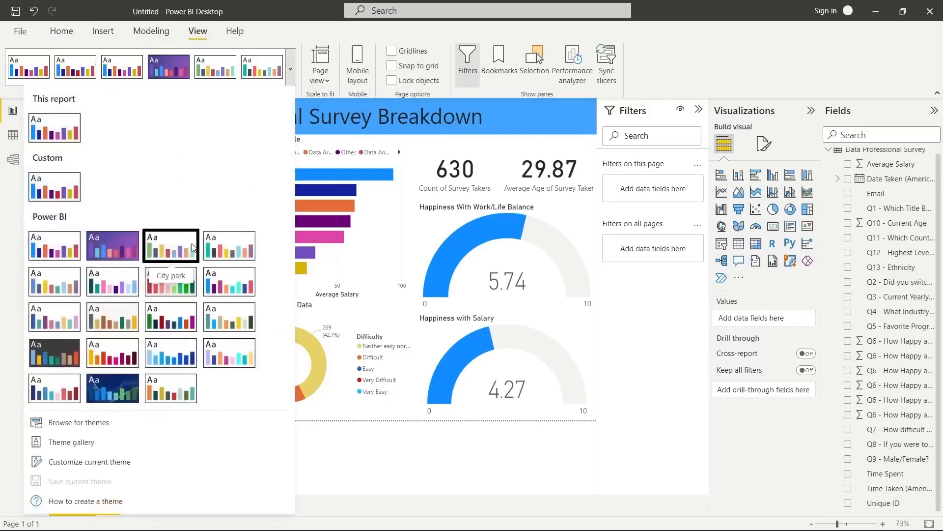
click(189, 285)
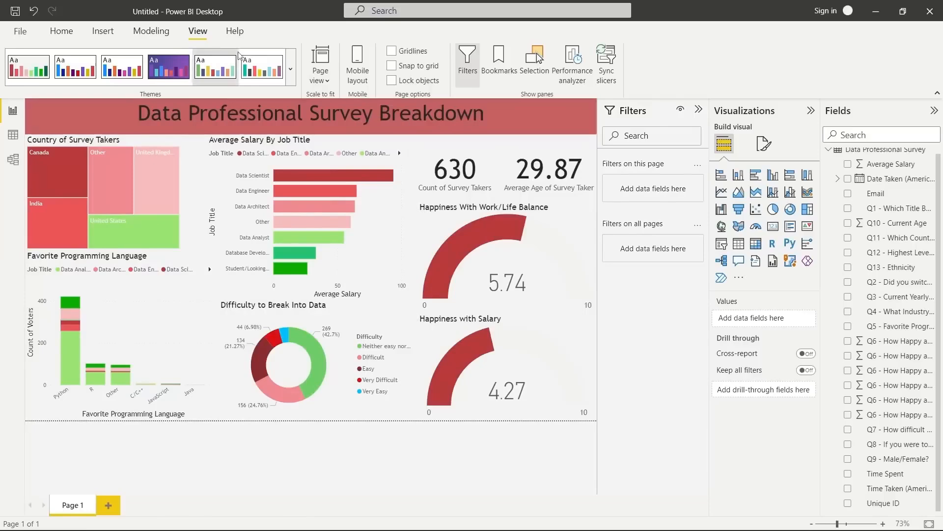
click(290, 62)
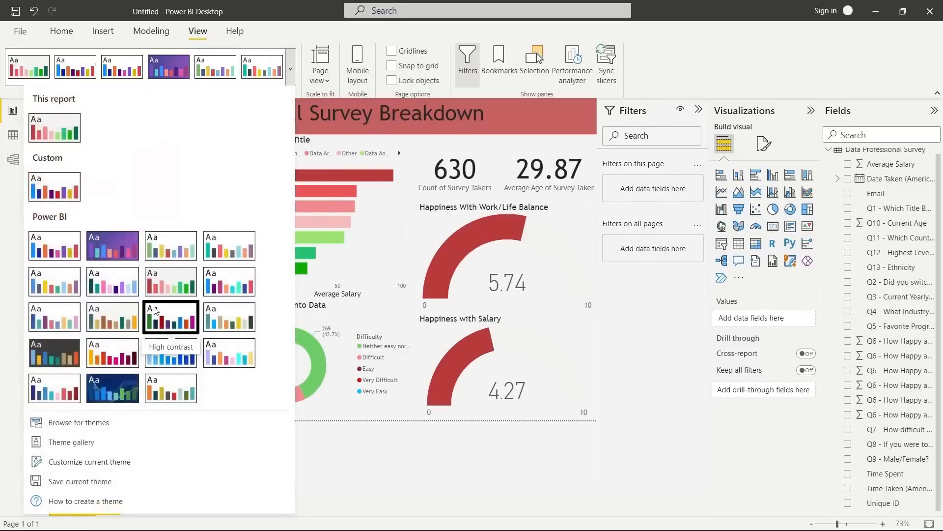
click(129, 322)
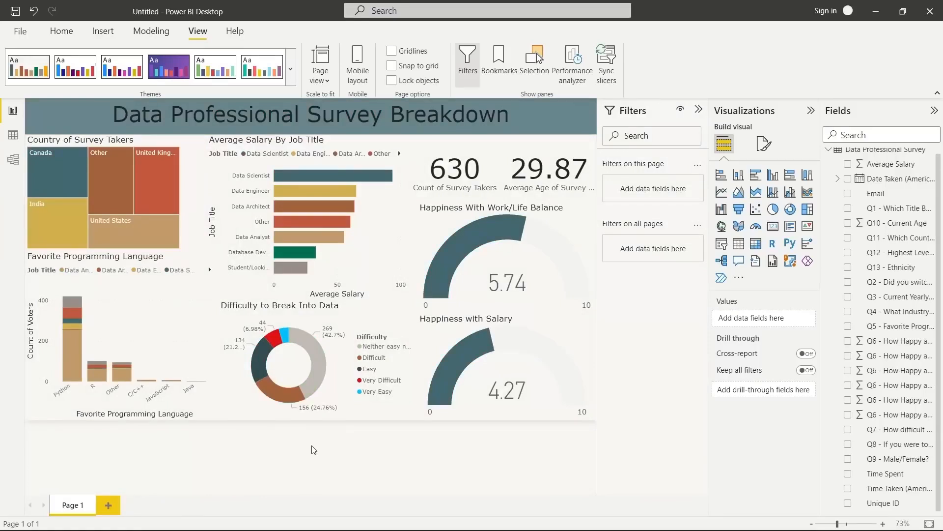
click(290, 74)
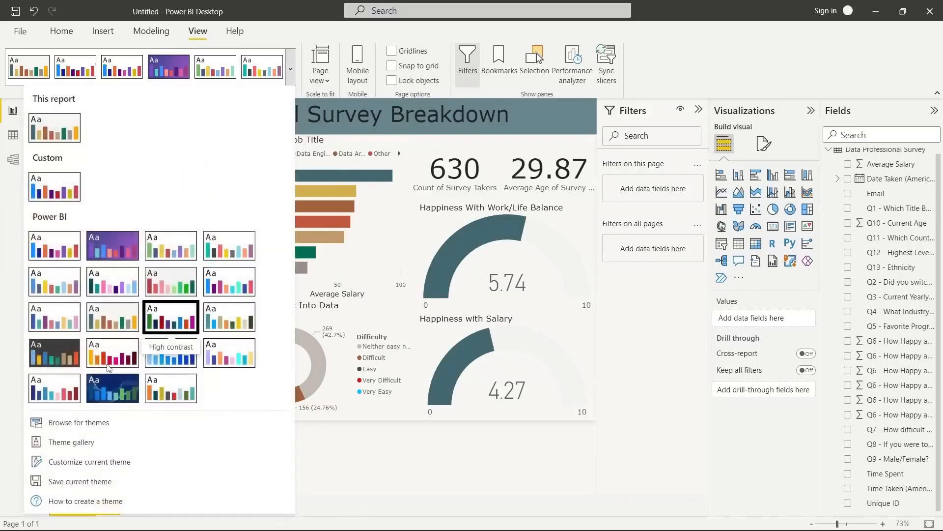
click(64, 348)
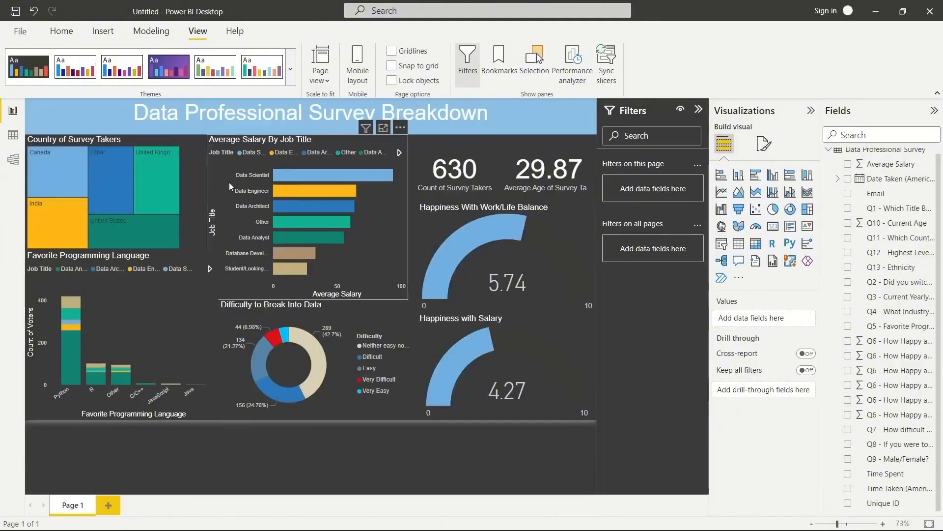
click(292, 69)
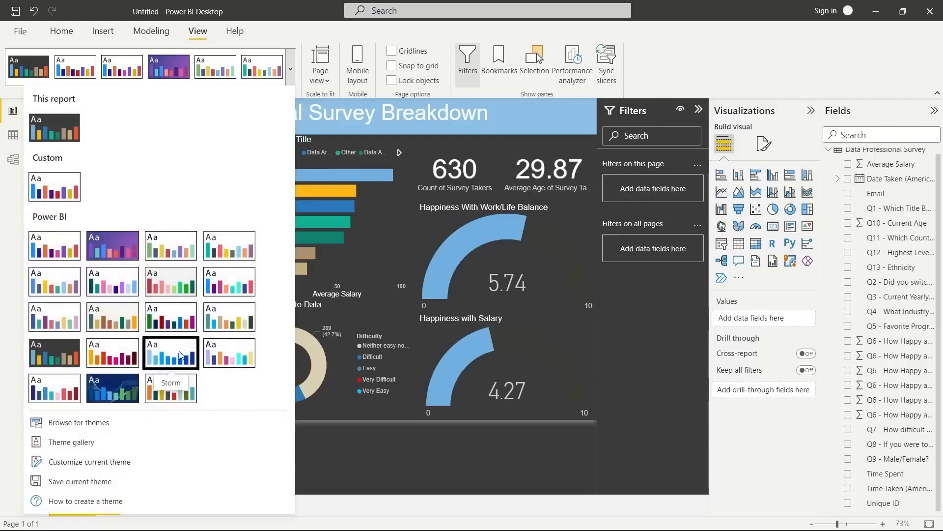
click(119, 354)
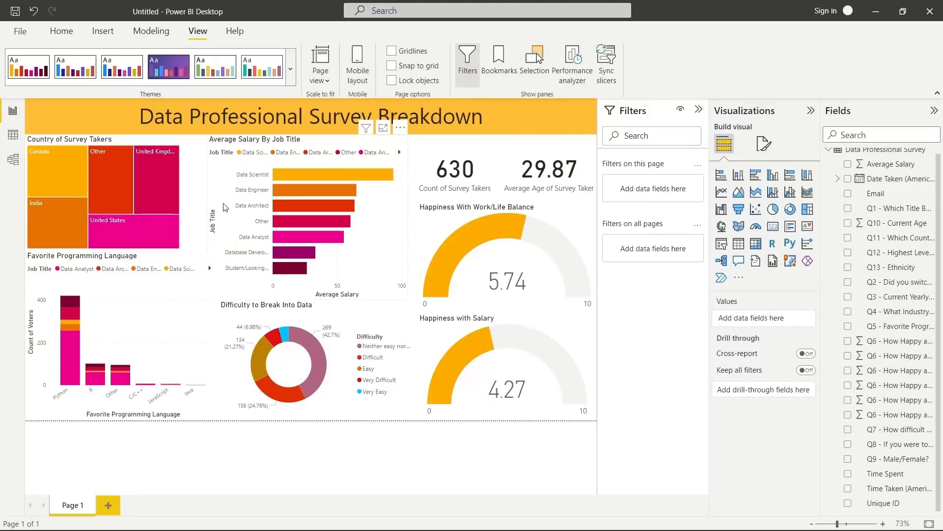
Apply the built-in theme with muted teal, gold and brown colors to the report.
click(290, 69)
click(125, 323)
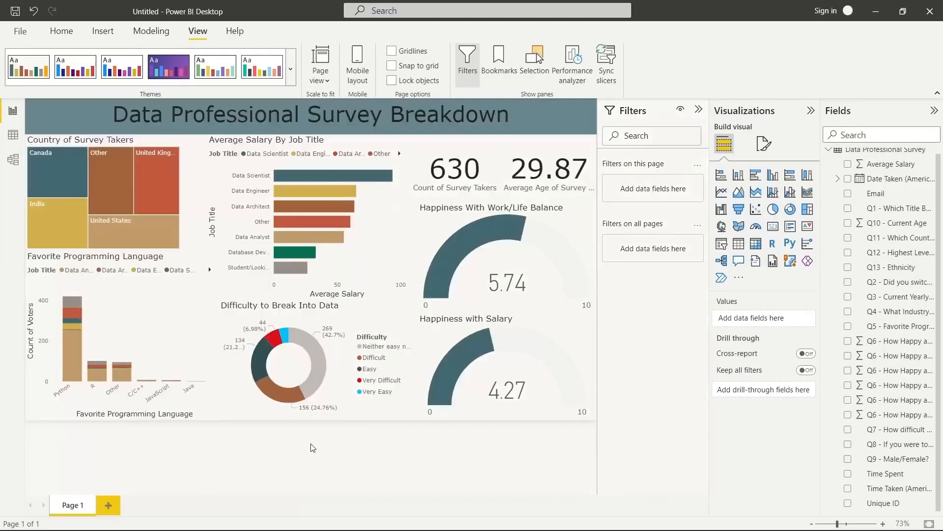
Try a darker brown, #8A6B46, as Color 5 in the customization of the current theme.
click(291, 70)
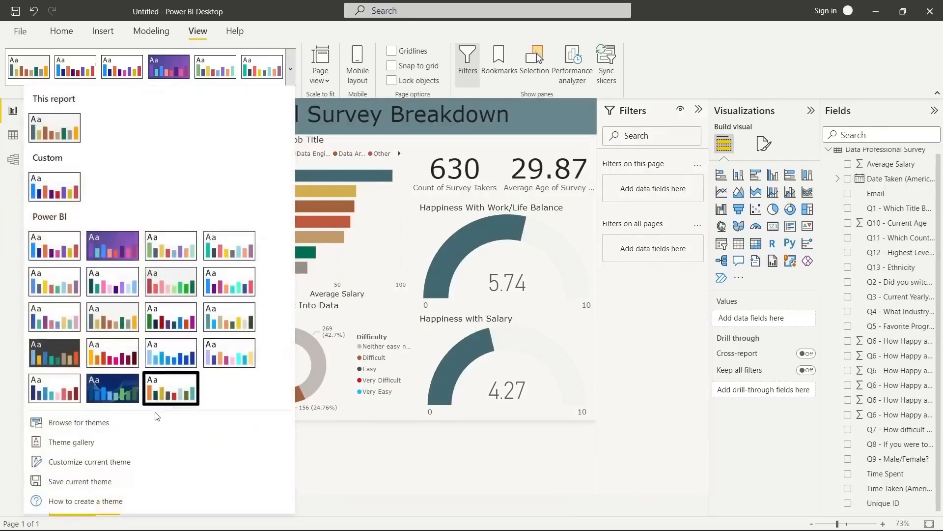
click(90, 462)
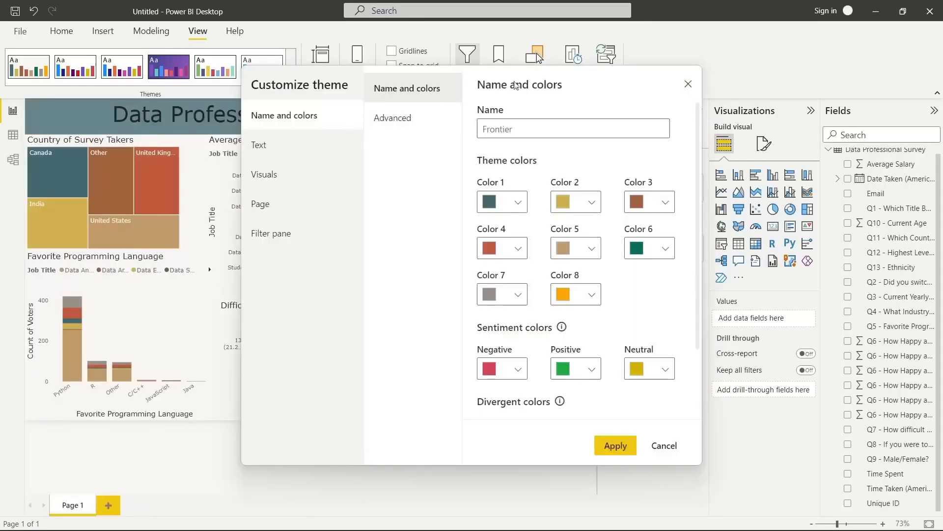
drag(522, 79, 678, 68)
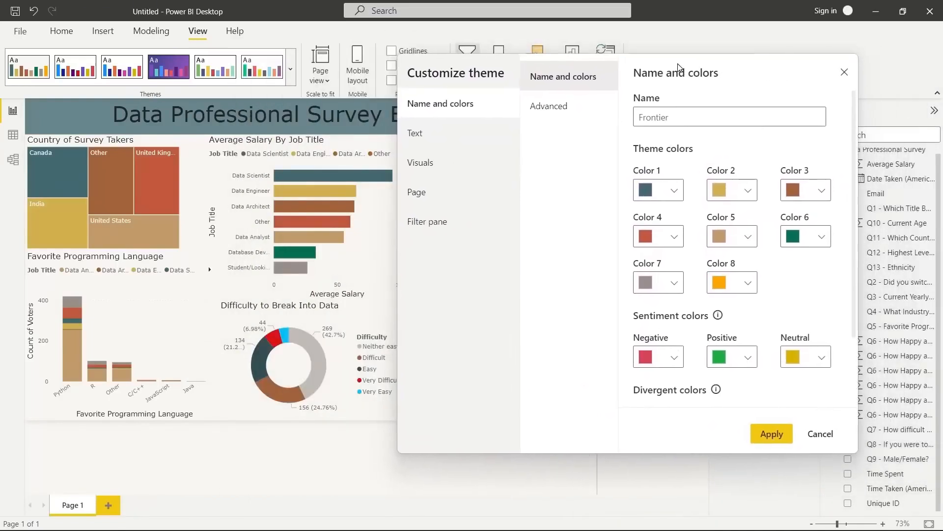
click(745, 241)
click(554, 241)
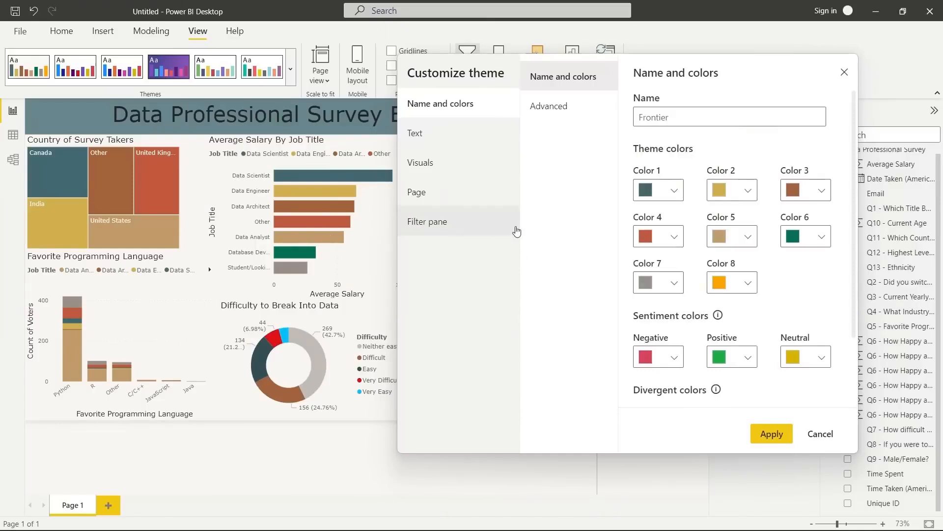
click(747, 240)
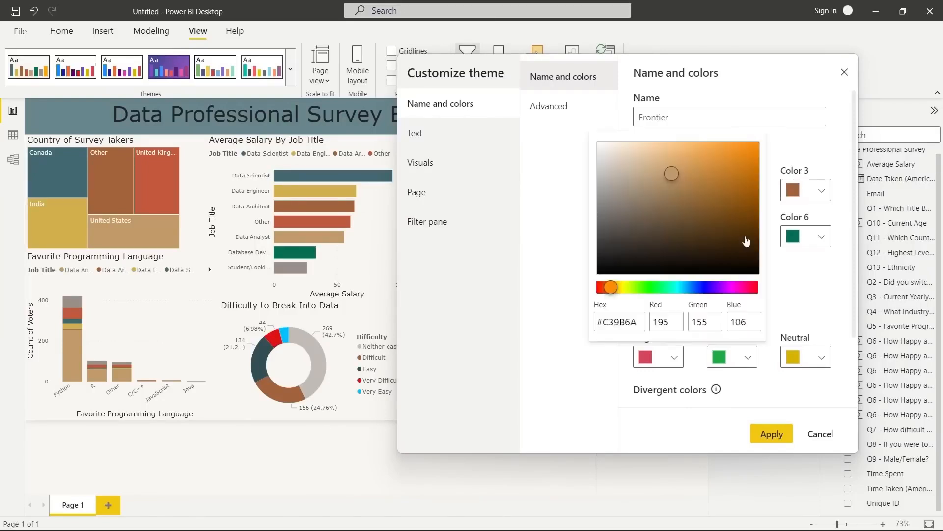
click(701, 189)
drag(701, 189, 678, 207)
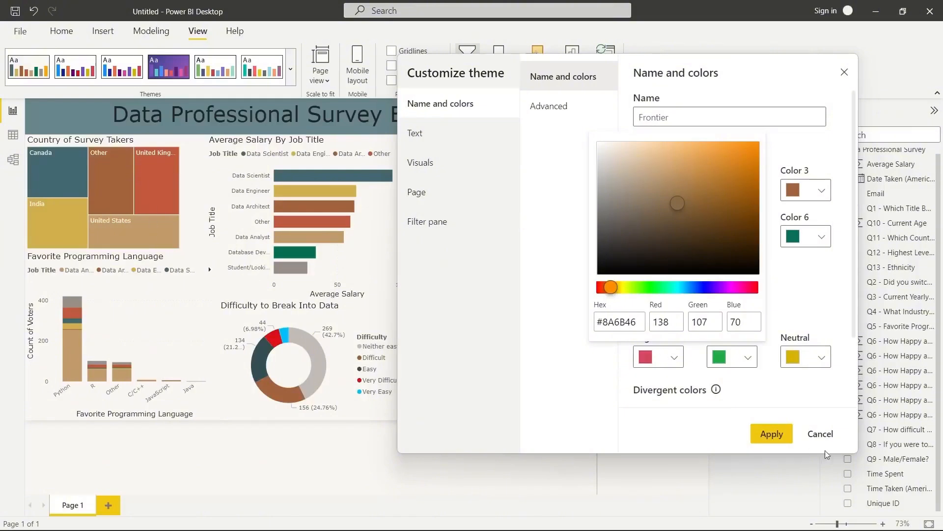
click(829, 434)
Review the theme's text, visuals, page and filter pane customization options, and close the theme customization without applying anything.
click(451, 144)
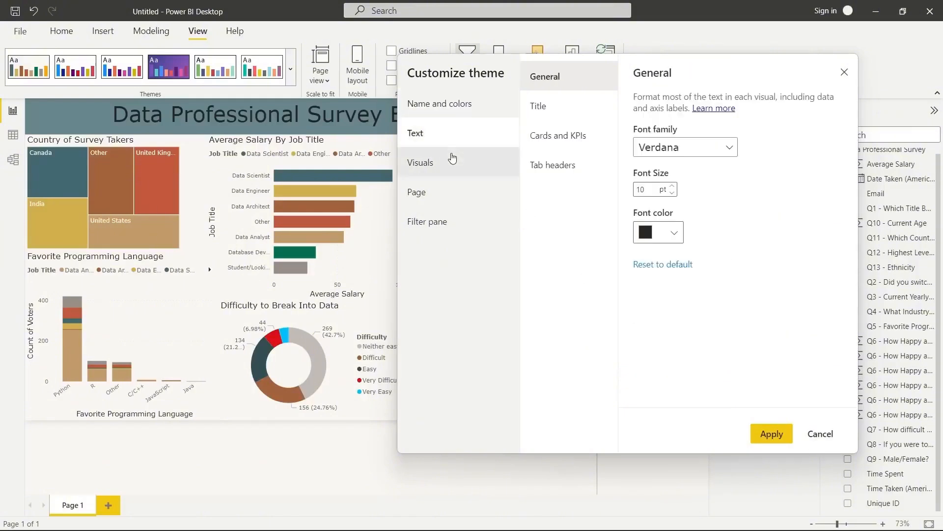
click(452, 158)
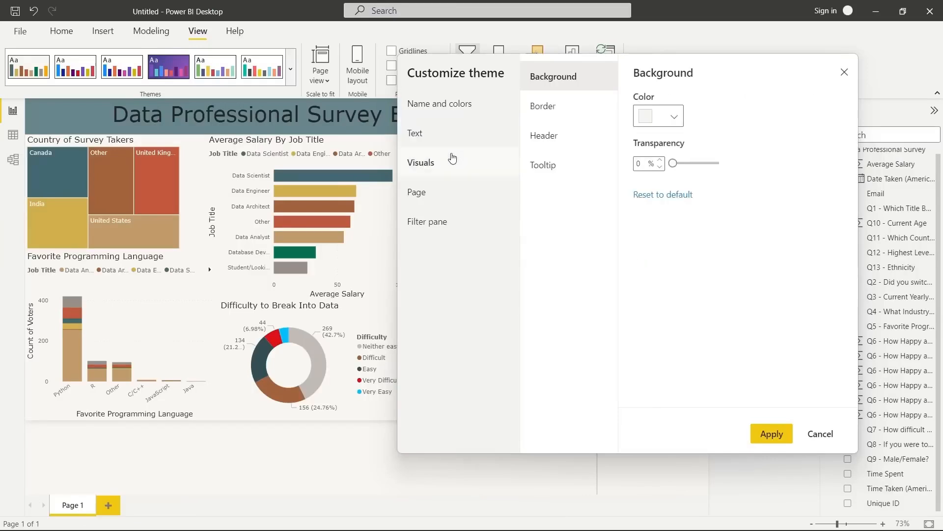
click(453, 191)
click(458, 224)
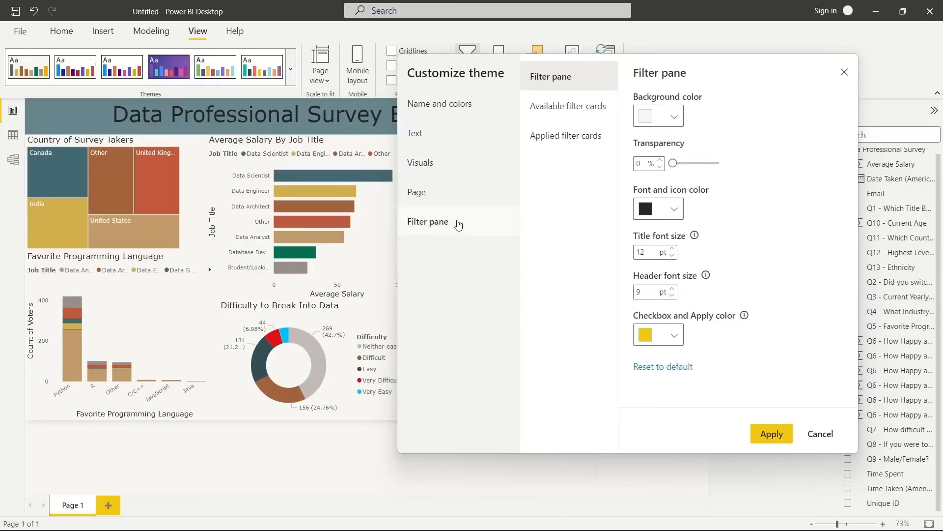
click(844, 73)
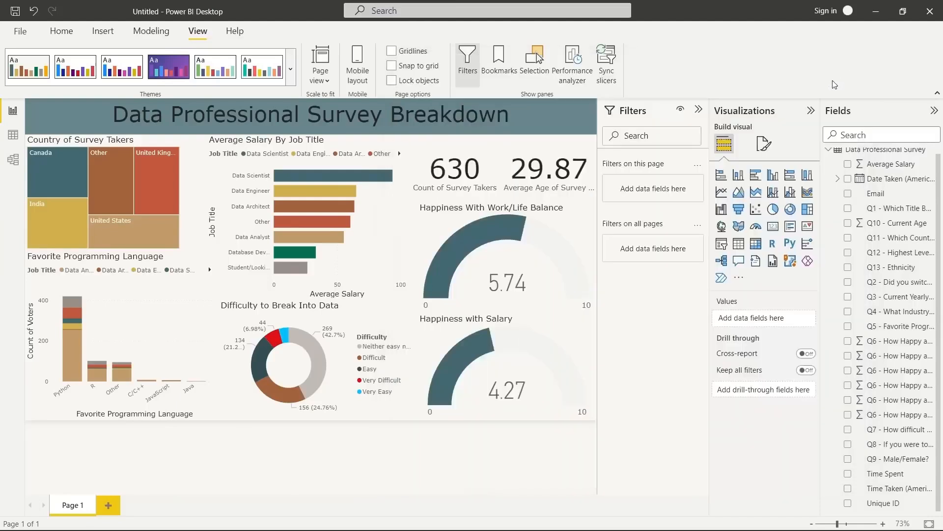
Slightly reduce the height of the "Data Professional Survey Breakdown" title box from its lower edge and deselect it.
click(390, 114)
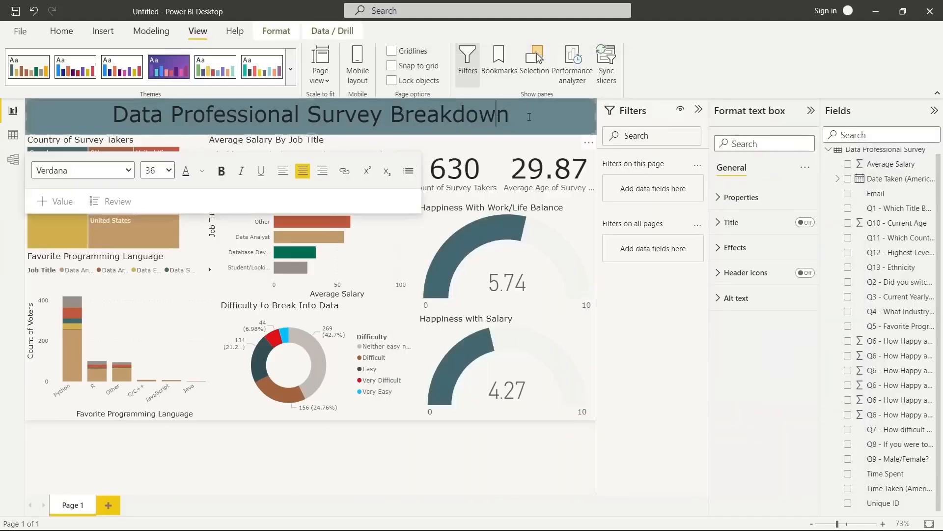
click(383, 115)
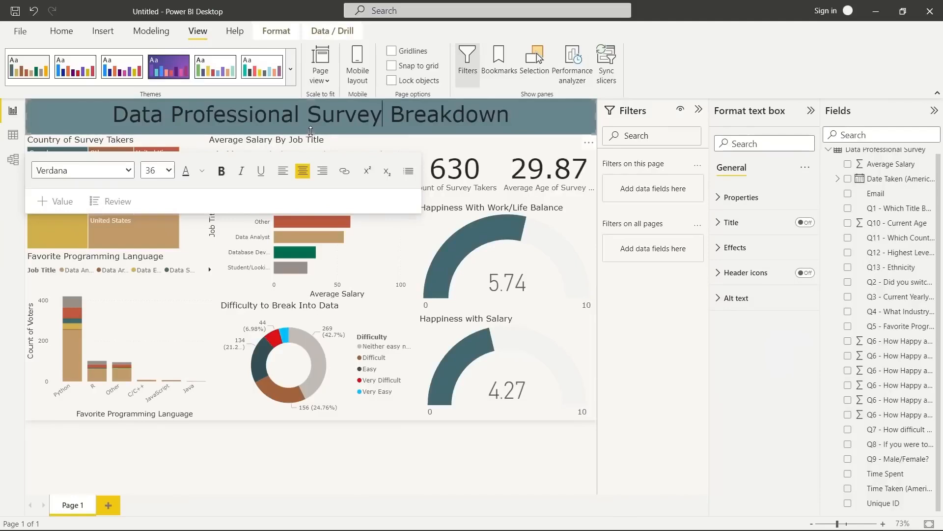
drag(310, 132, 311, 129)
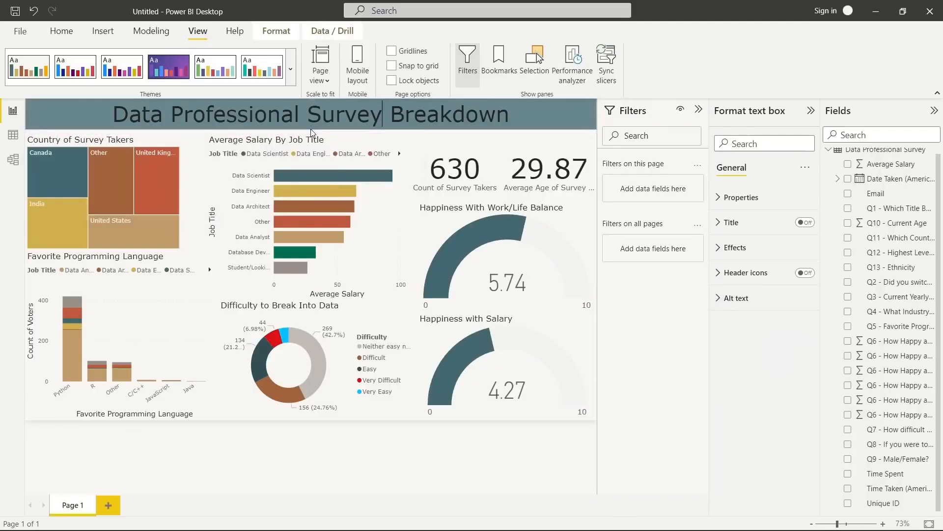
click(361, 469)
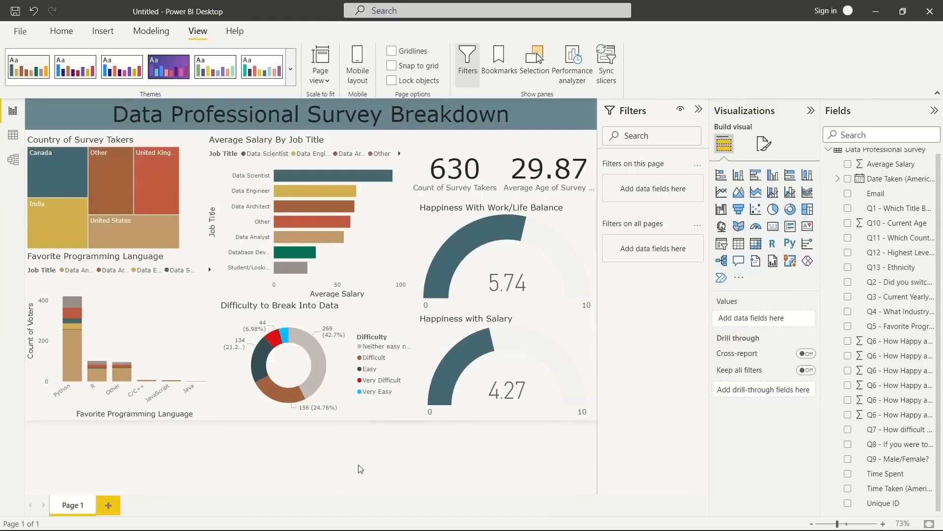